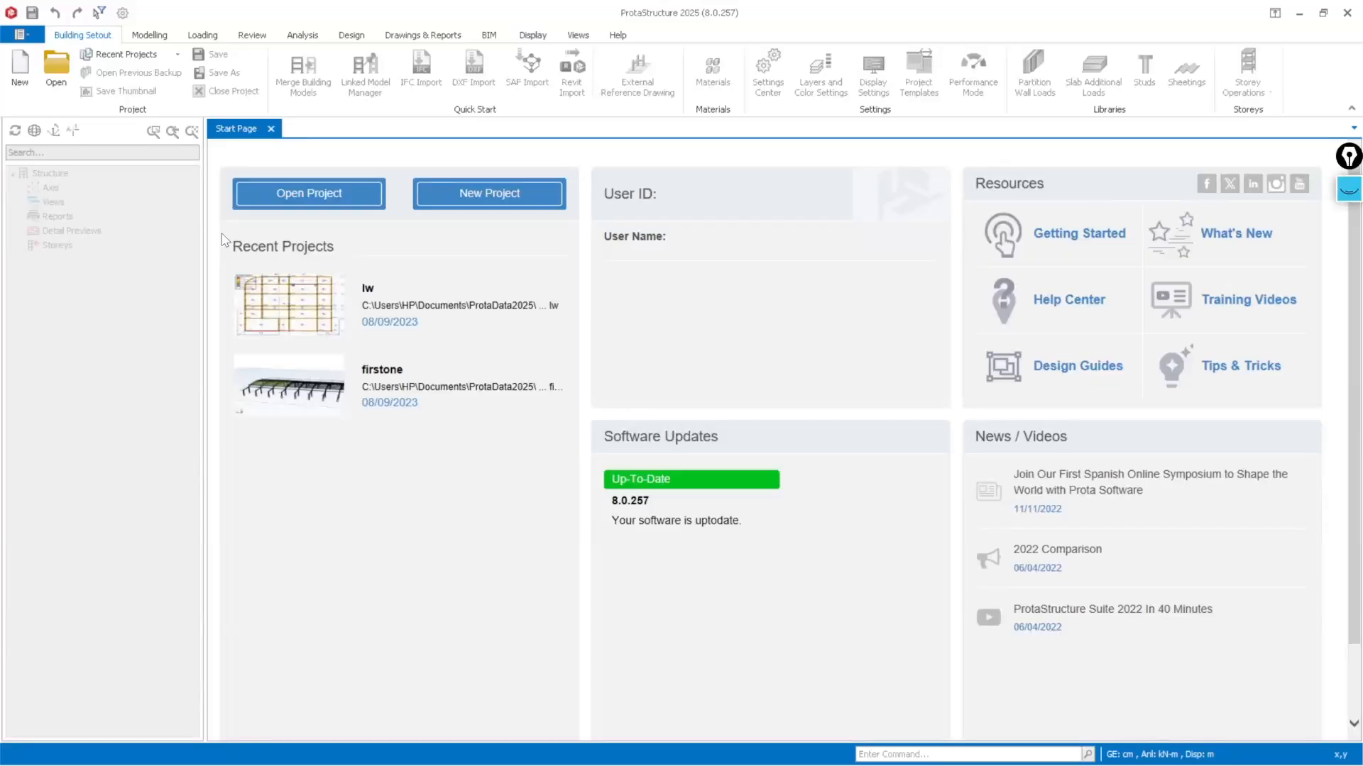
{"action": "key", "text": "ctrl+shift+1"}
{"action": "mouse_move", "coordinate": [224, 239]}
{"action": "left_mouse_down"}
{"action": "mouse_move", "coordinate": [284, 333]}
{"action": "mouse_move", "coordinate": [298, 408]}
{"action": "mouse_move", "coordinate": [344, 301]}
{"action": "mouse_move", "coordinate": [368, 286]}
{"action": "left_mouse_up"}
{"action": "mouse_move", "coordinate": [374, 283]}
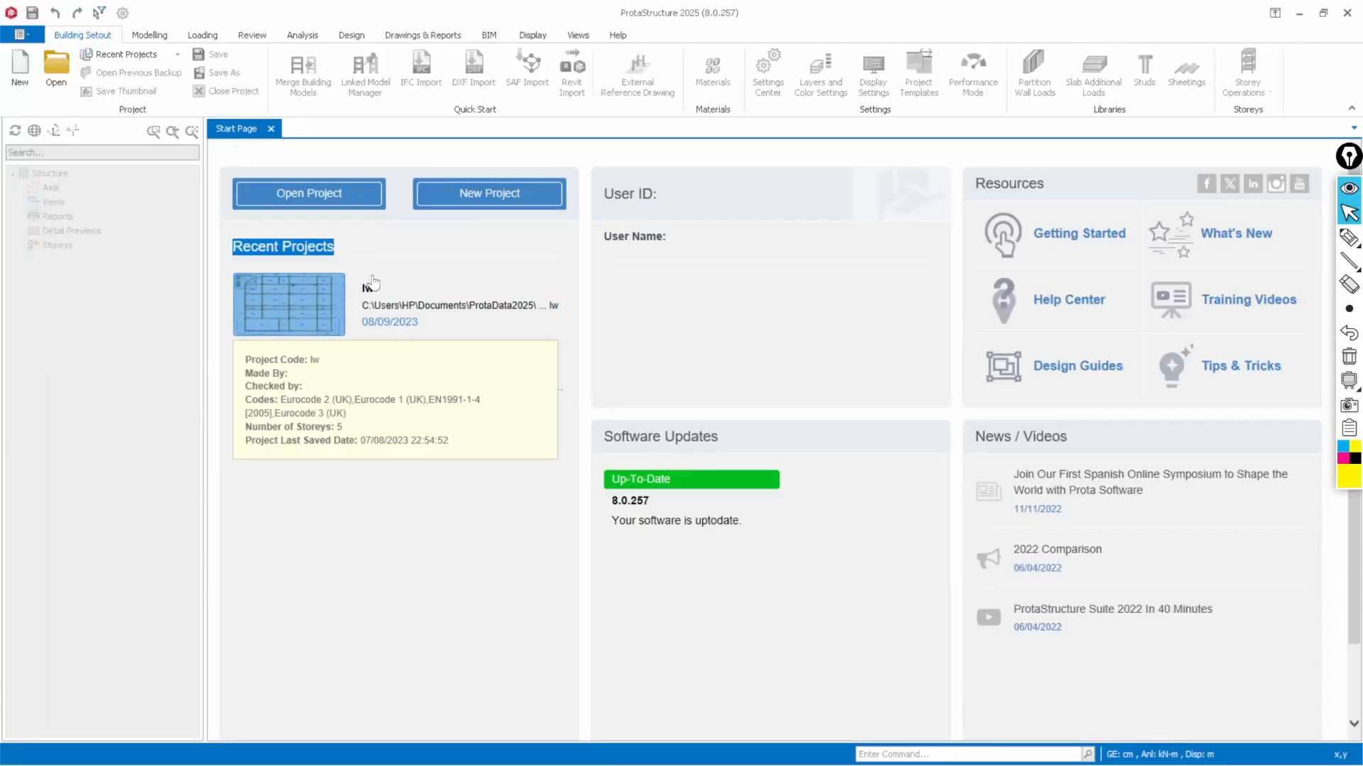
{"action": "key", "text": "ctrl+shift+9"}
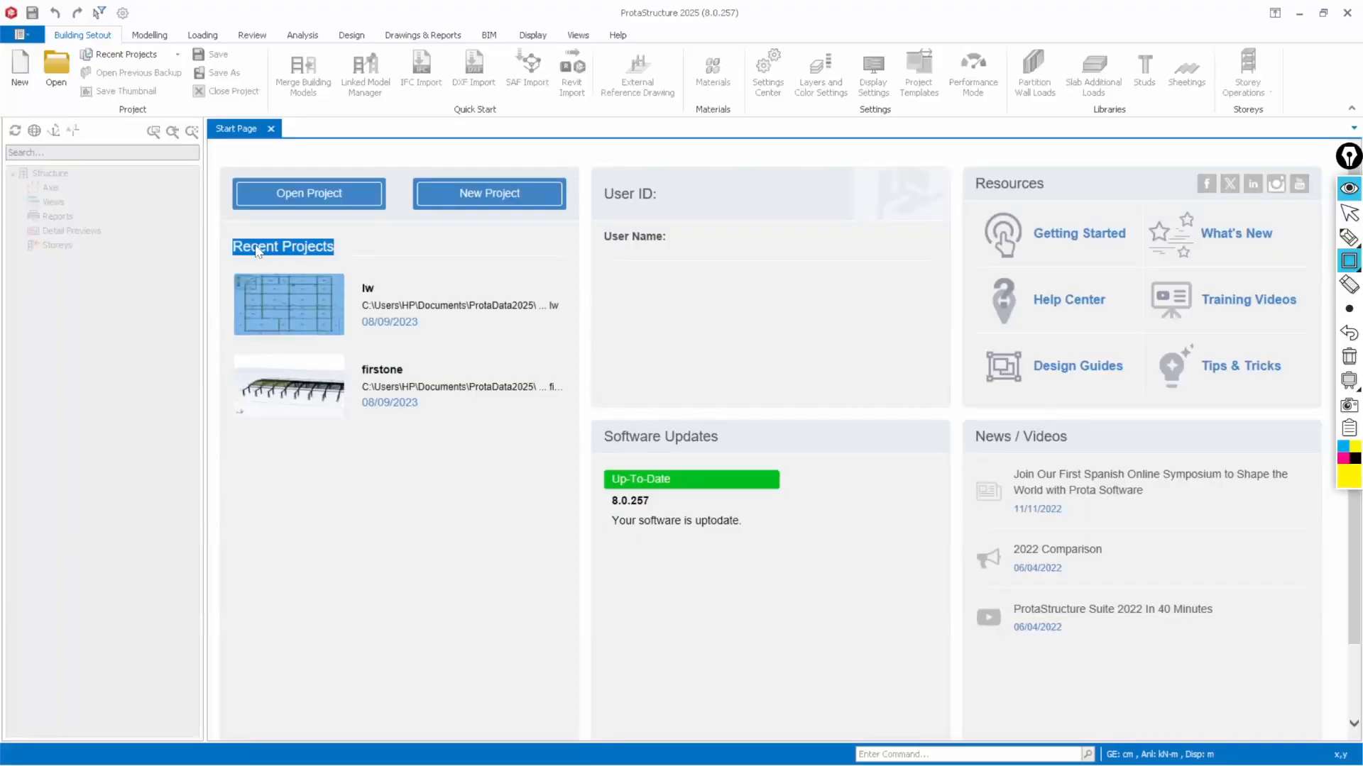
{"action": "mouse_move", "coordinate": [205, 231]}
{"action": "left_mouse_down"}
{"action": "mouse_move", "coordinate": [523, 443]}
{"action": "mouse_move", "coordinate": [586, 463]}
{"action": "mouse_move", "coordinate": [557, 599]}
{"action": "mouse_move", "coordinate": [581, 718]}
{"action": "left_mouse_up"}
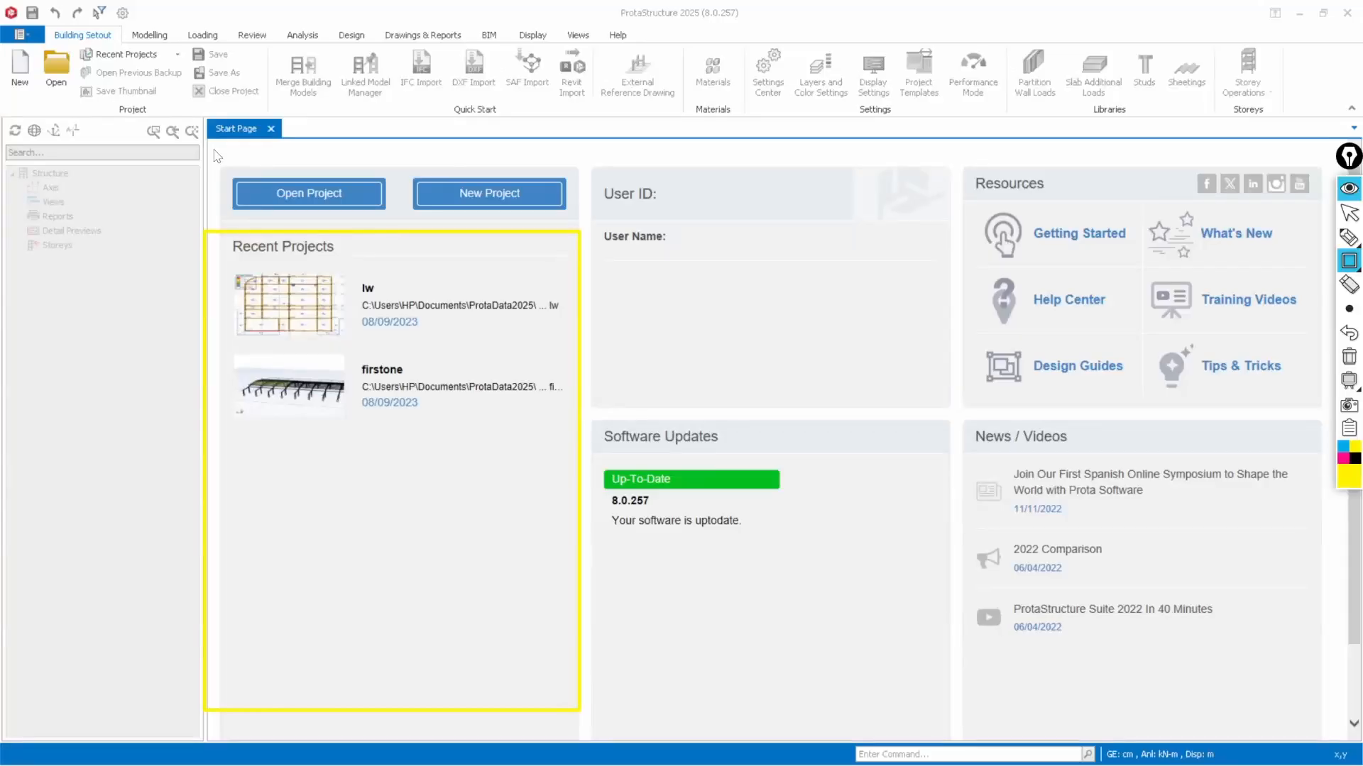
{"action": "mouse_move", "coordinate": [214, 149]}
{"action": "left_mouse_down"}
{"action": "mouse_move", "coordinate": [220, 189]}
{"action": "mouse_move", "coordinate": [319, 201]}
{"action": "mouse_move", "coordinate": [396, 231]}
{"action": "left_mouse_up"}
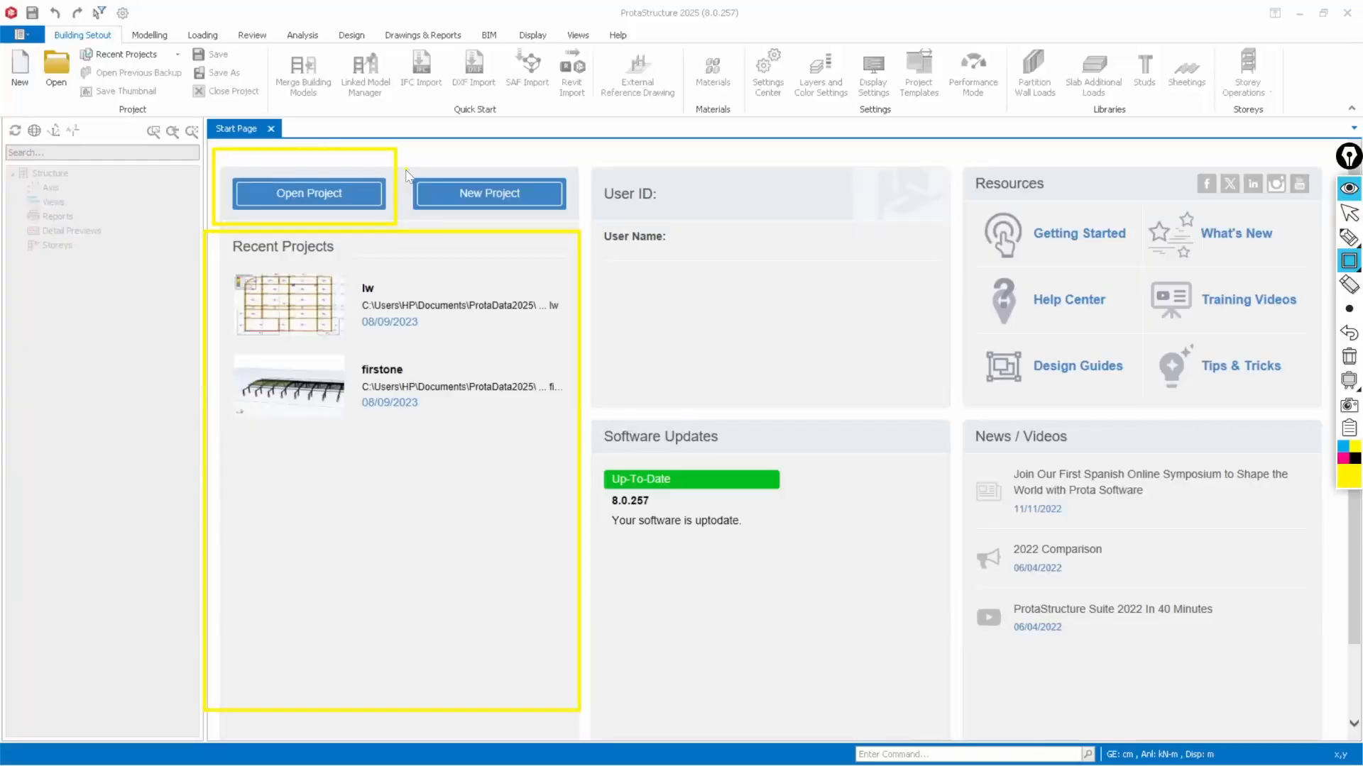
{"action": "left_click_drag", "start_coordinate": [406, 171], "coordinate": [578, 225]}
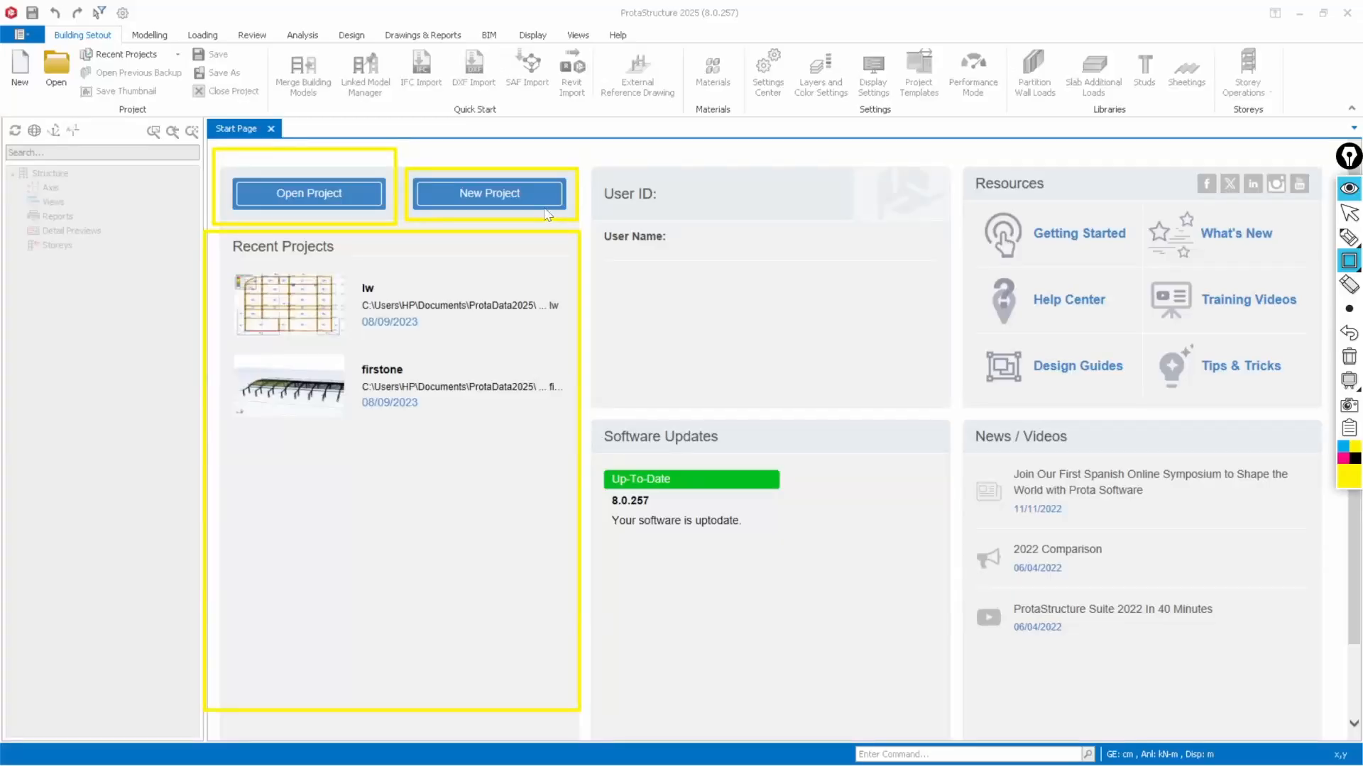
{"action": "key", "text": "ctrl+shift+7"}
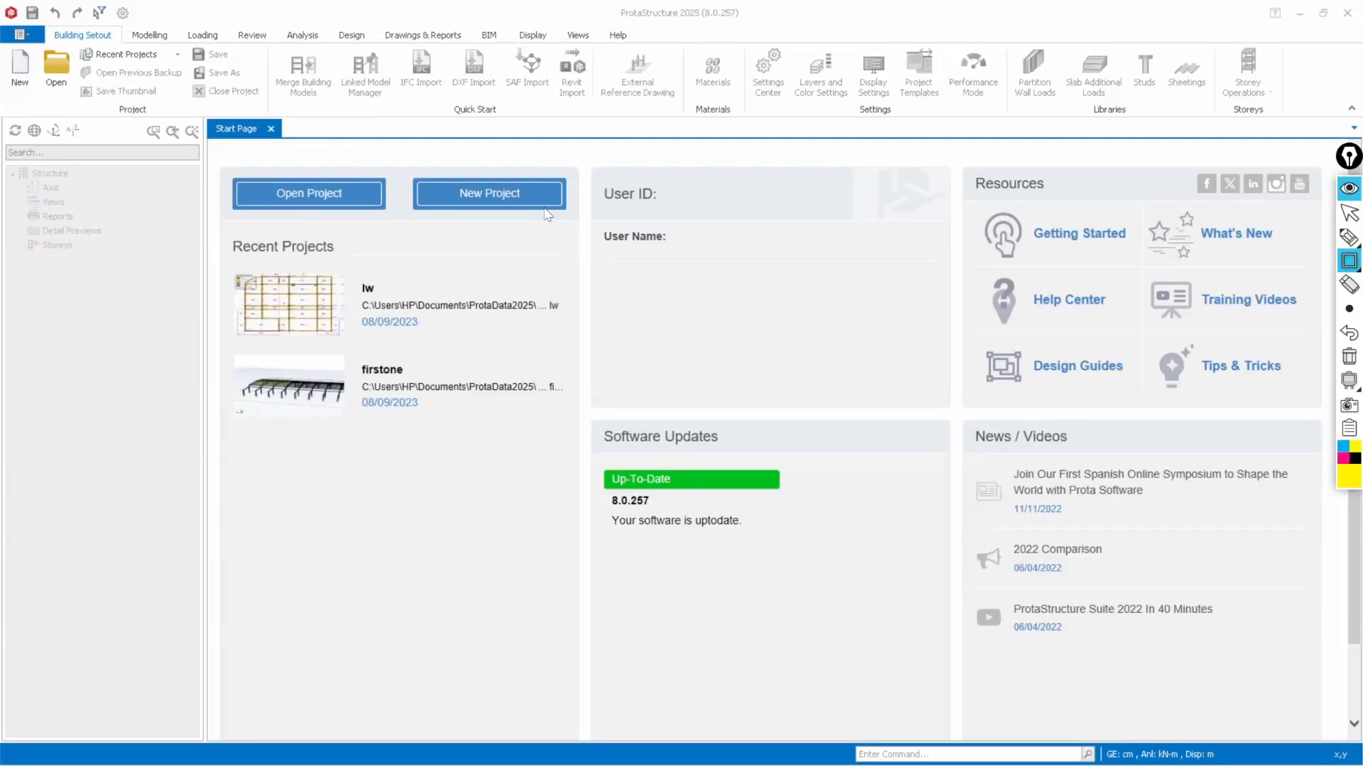
{"action": "key", "text": "ctrl+shift+1"}
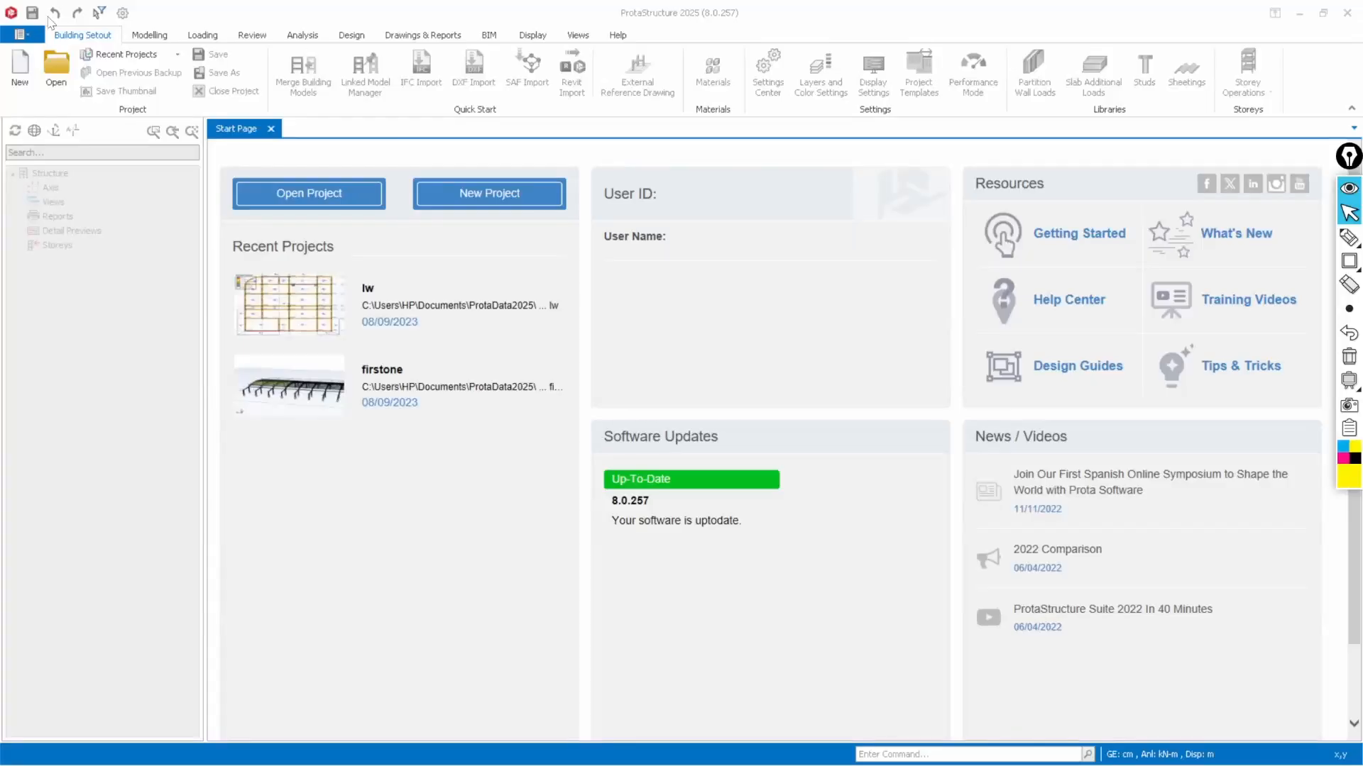
Start a new project and enter RENT_Trainings as its project code
{"action": "left_click", "coordinate": [468, 206]}
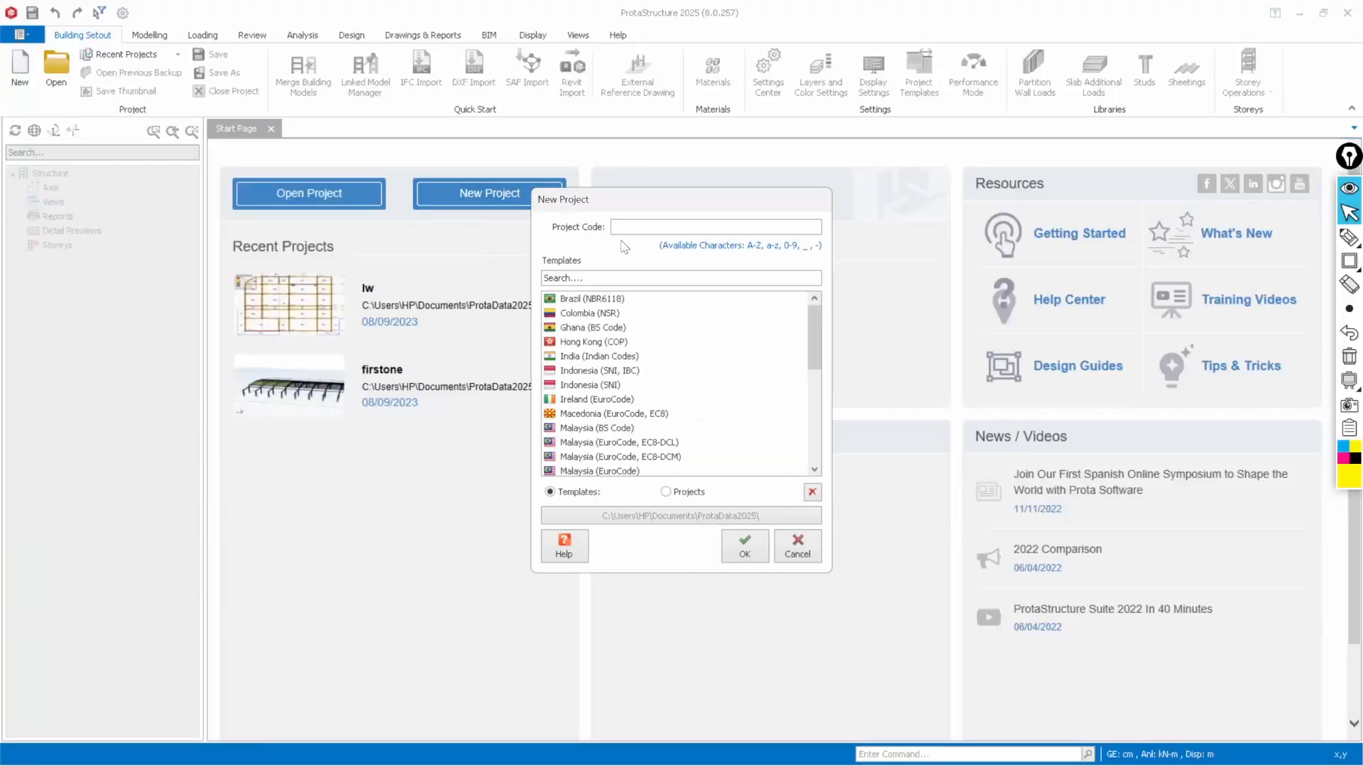
{"action": "left_click_drag", "start_coordinate": [632, 207], "coordinate": [623, 156]}
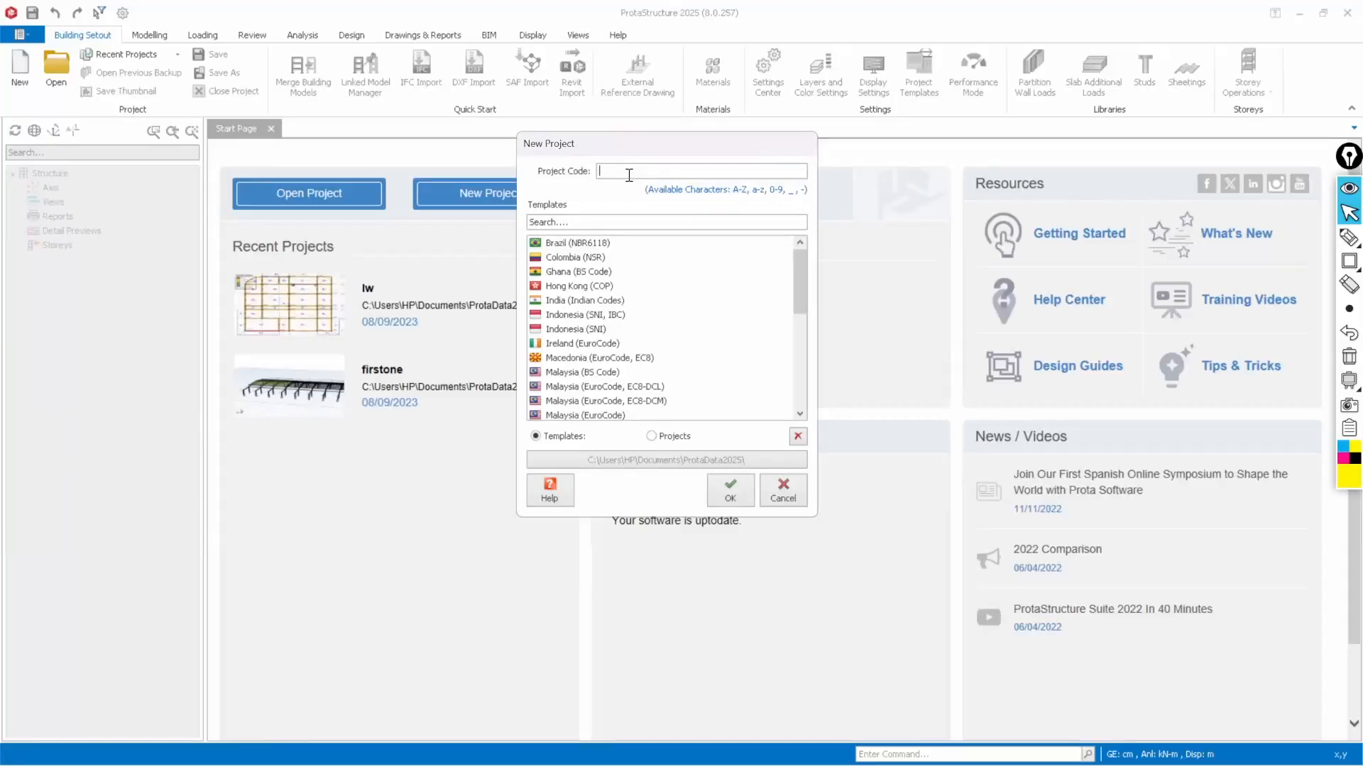
{"action": "type", "text": "RENT_Trainings"}
Examine the country and design-code templates offered for the new project
{"action": "scroll", "coordinate": [645, 283], "scroll_direction": "down", "scroll_amount": 6}
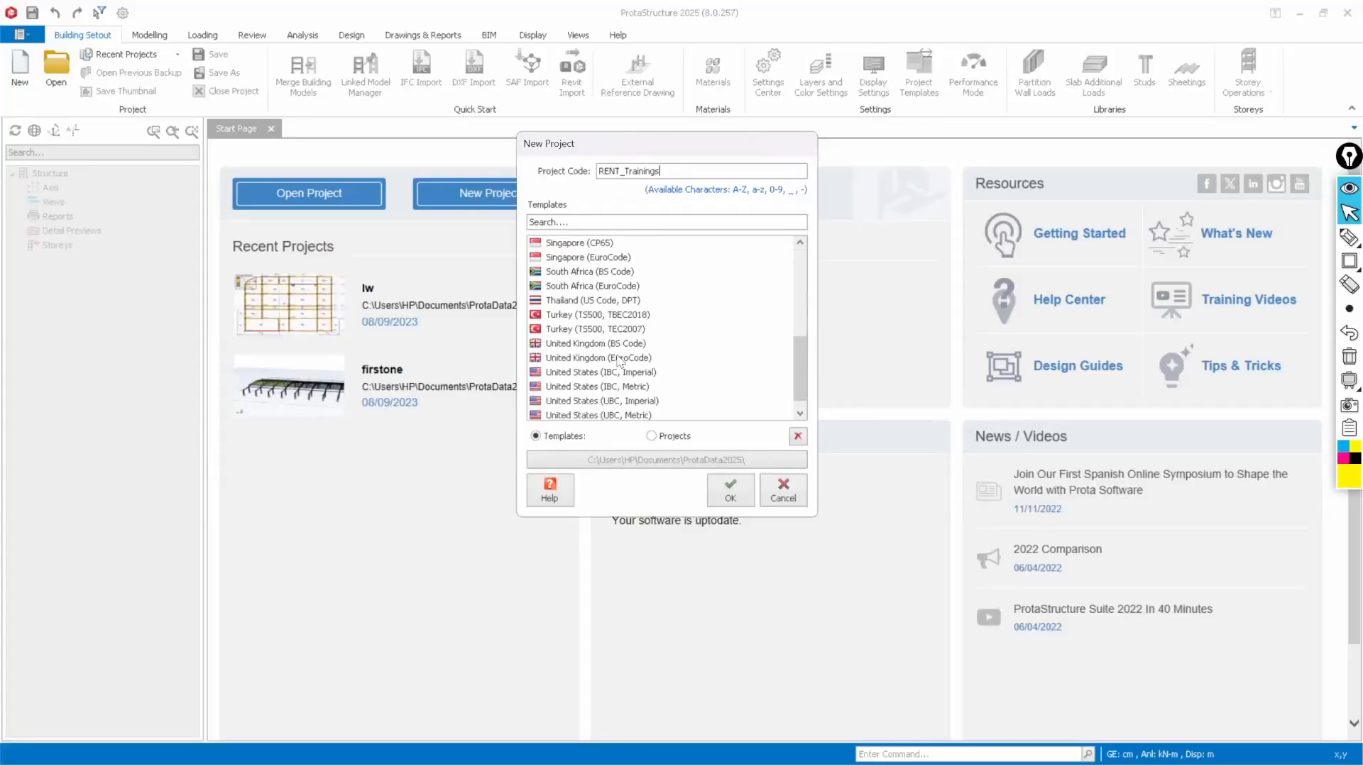
{"action": "scroll", "coordinate": [618, 361], "scroll_direction": "down", "scroll_amount": 1}
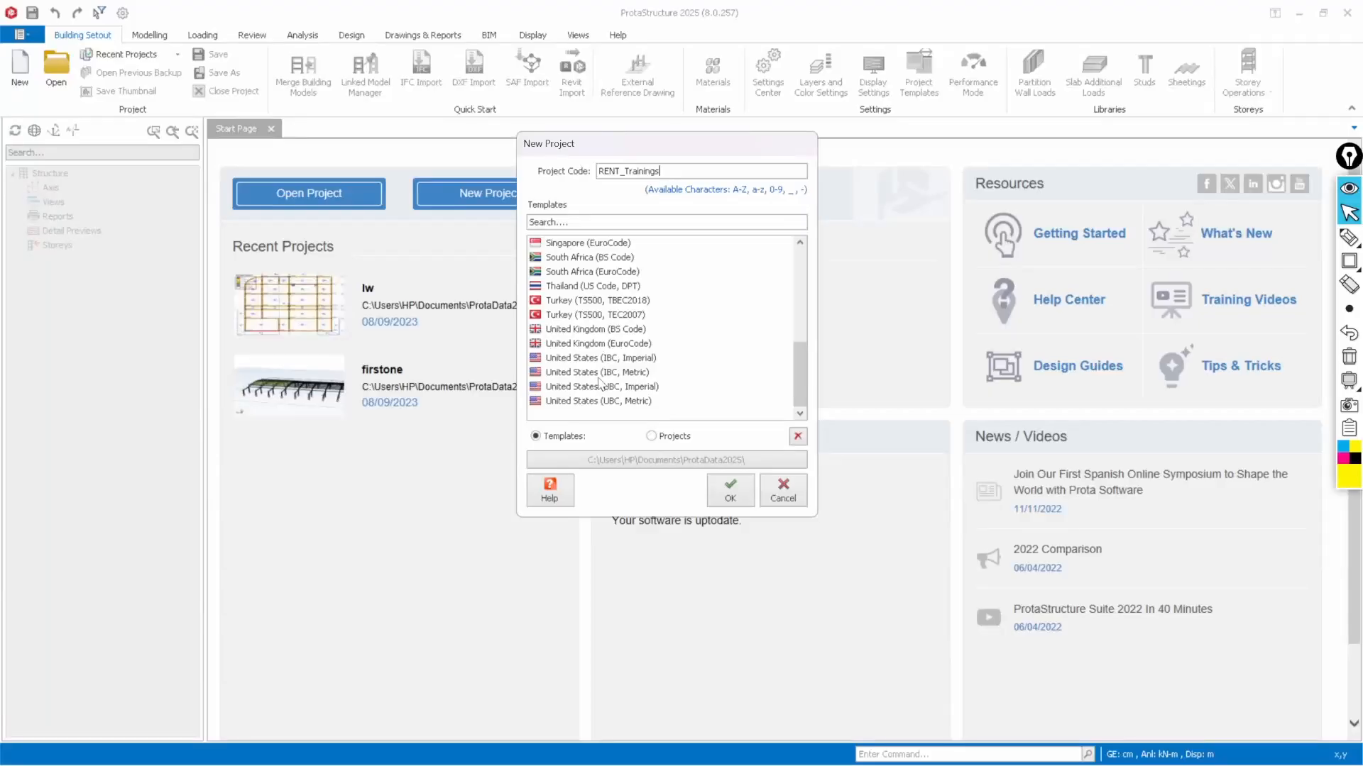
{"action": "left_click", "coordinate": [600, 358]}
{"action": "scroll", "coordinate": [608, 320], "scroll_direction": "up", "scroll_amount": 7}
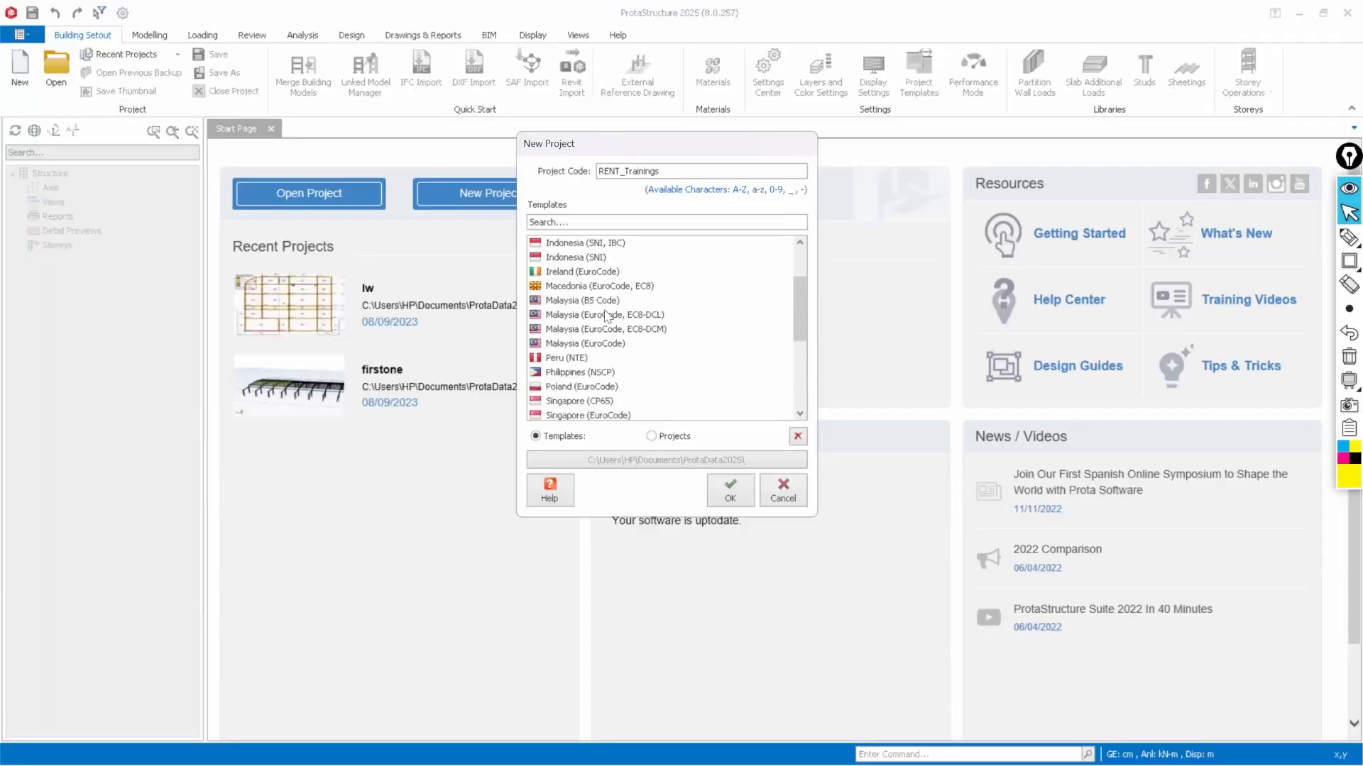
{"action": "scroll", "coordinate": [751, 275], "scroll_direction": "down", "scroll_amount": 7}
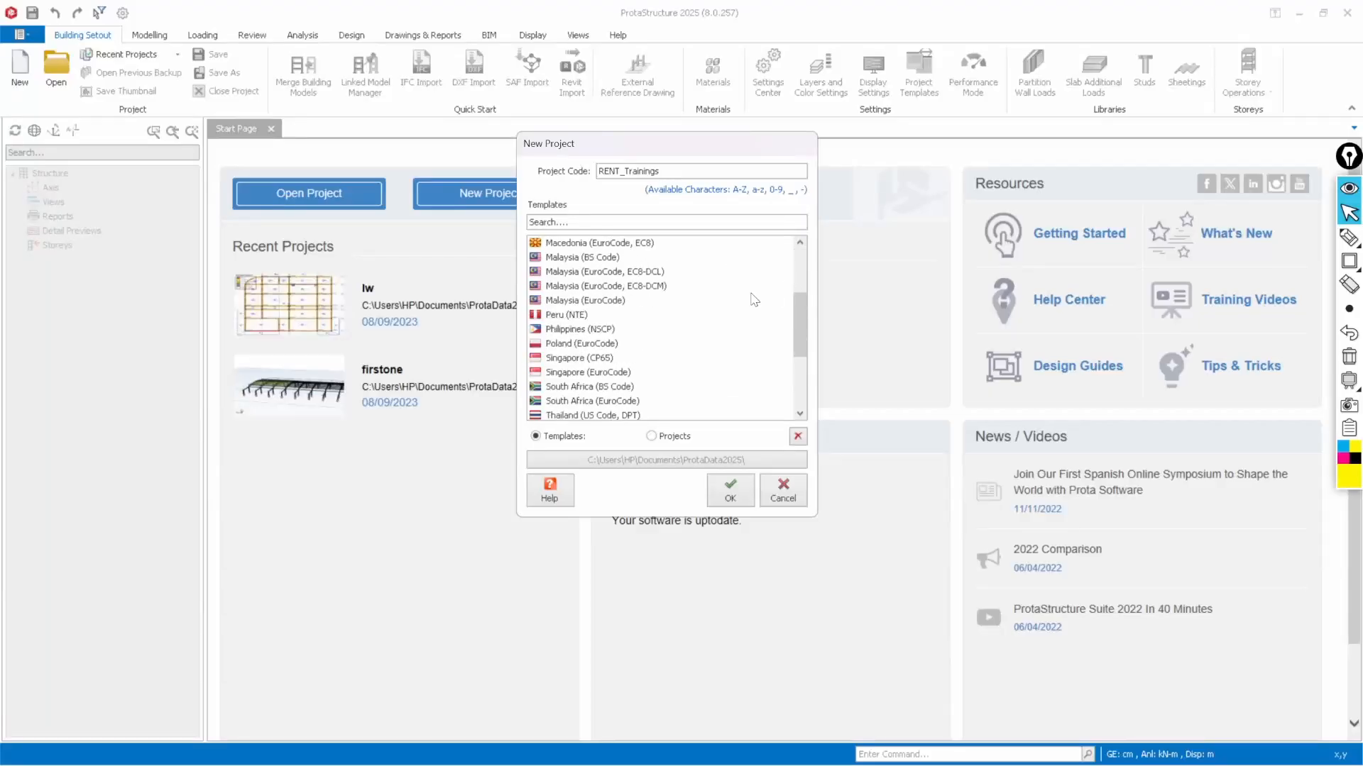
{"action": "scroll", "coordinate": [610, 297], "scroll_direction": "up", "scroll_amount": 7}
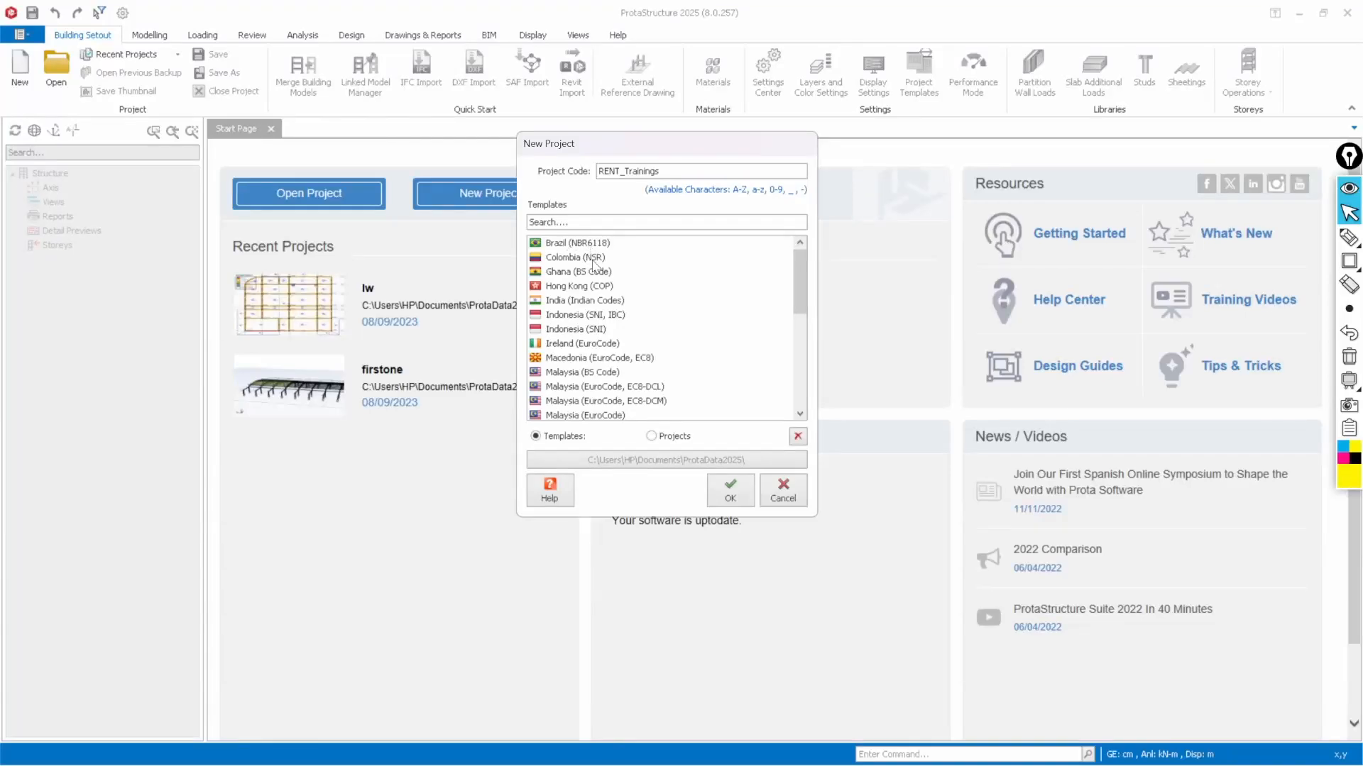
{"action": "scroll", "coordinate": [595, 277], "scroll_direction": "down", "scroll_amount": 7}
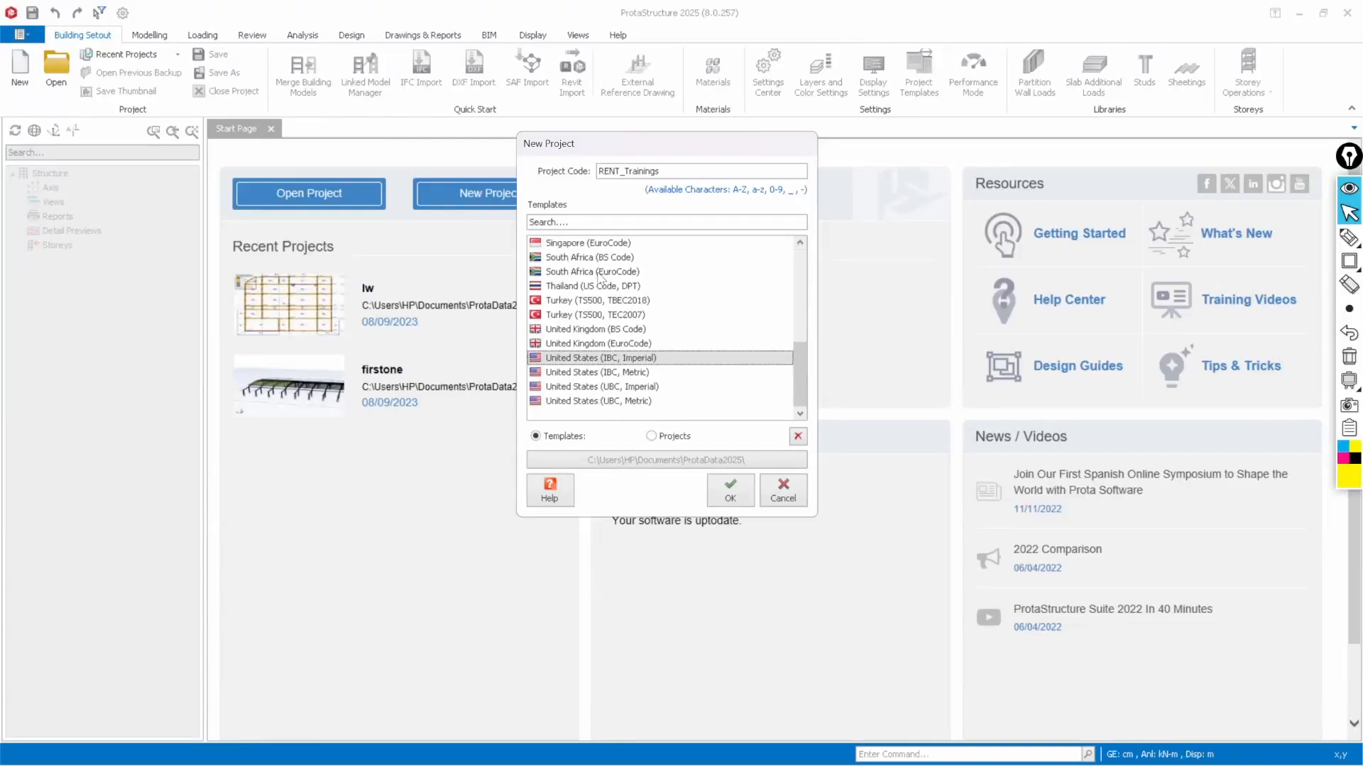
{"action": "scroll", "coordinate": [600, 277], "scroll_direction": "up", "scroll_amount": 5}
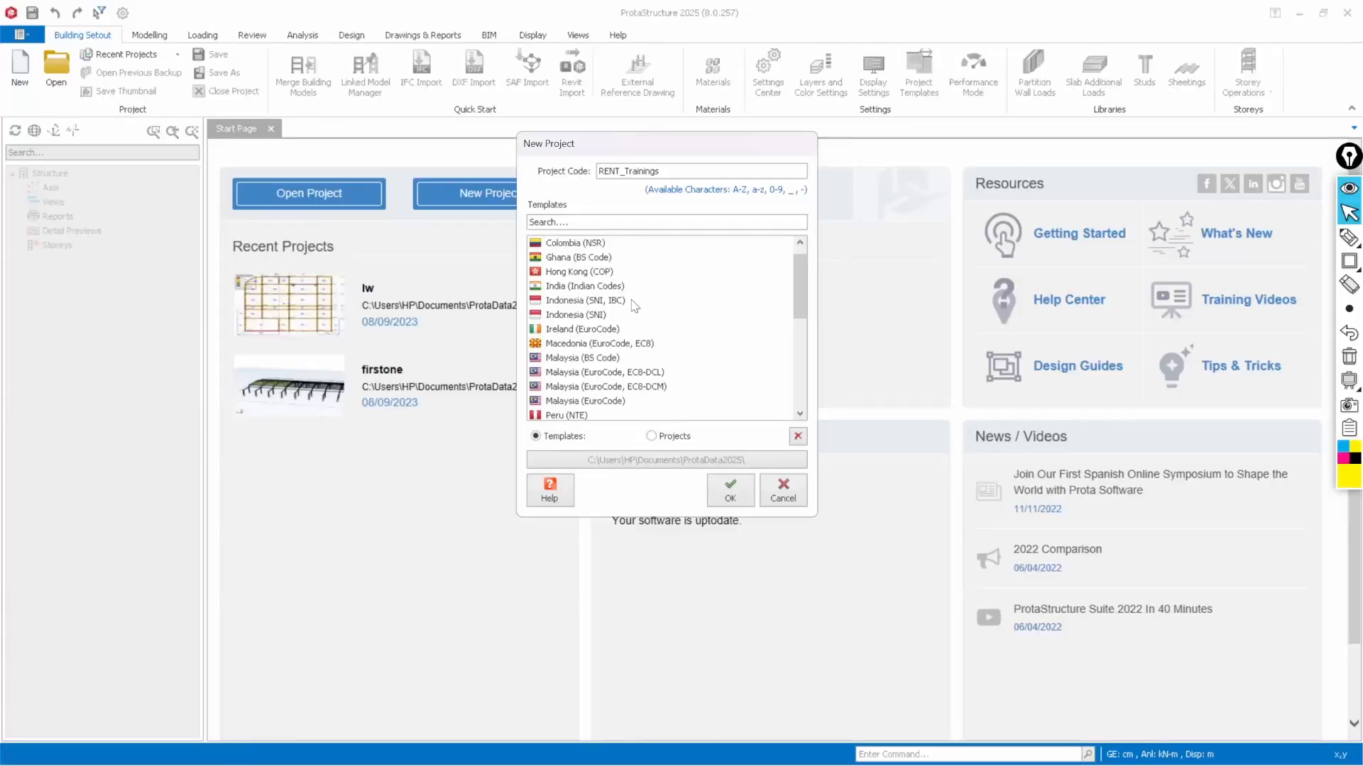
{"action": "scroll", "coordinate": [577, 343], "scroll_direction": "down", "scroll_amount": 6}
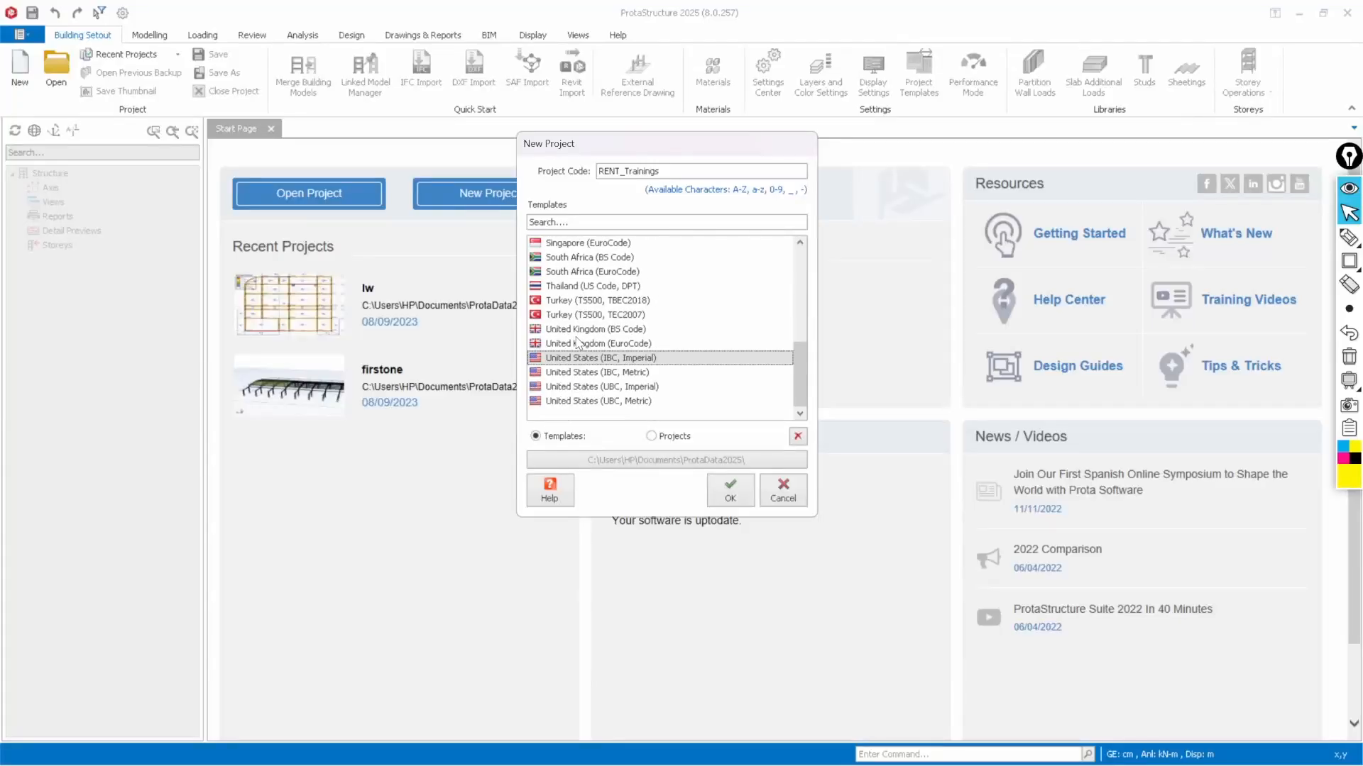
Try the United Kingdom (EuroCode), United Kingdom (BS Code), Malaysia (BS Code) and Colombia (NSR) templates for the new project
{"action": "left_click", "coordinate": [578, 346]}
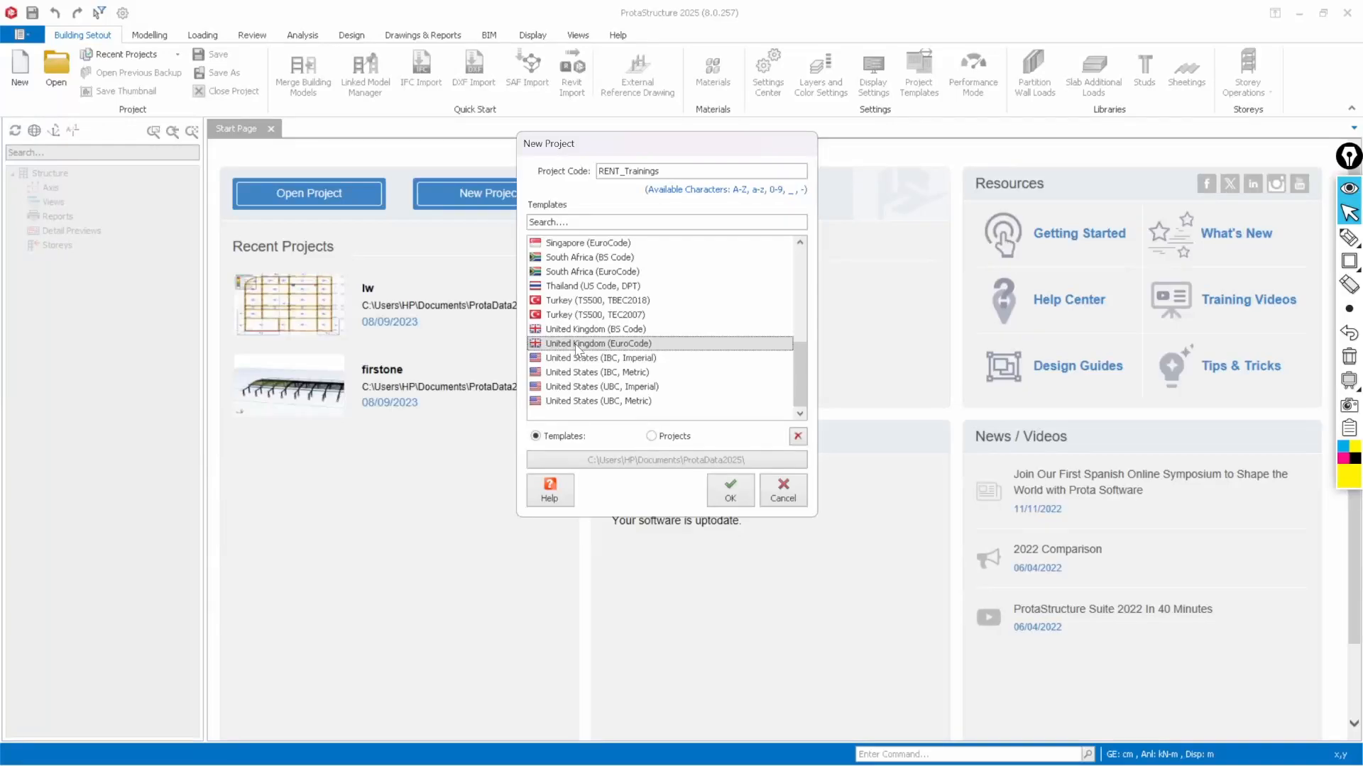
{"action": "key", "text": "Up"}
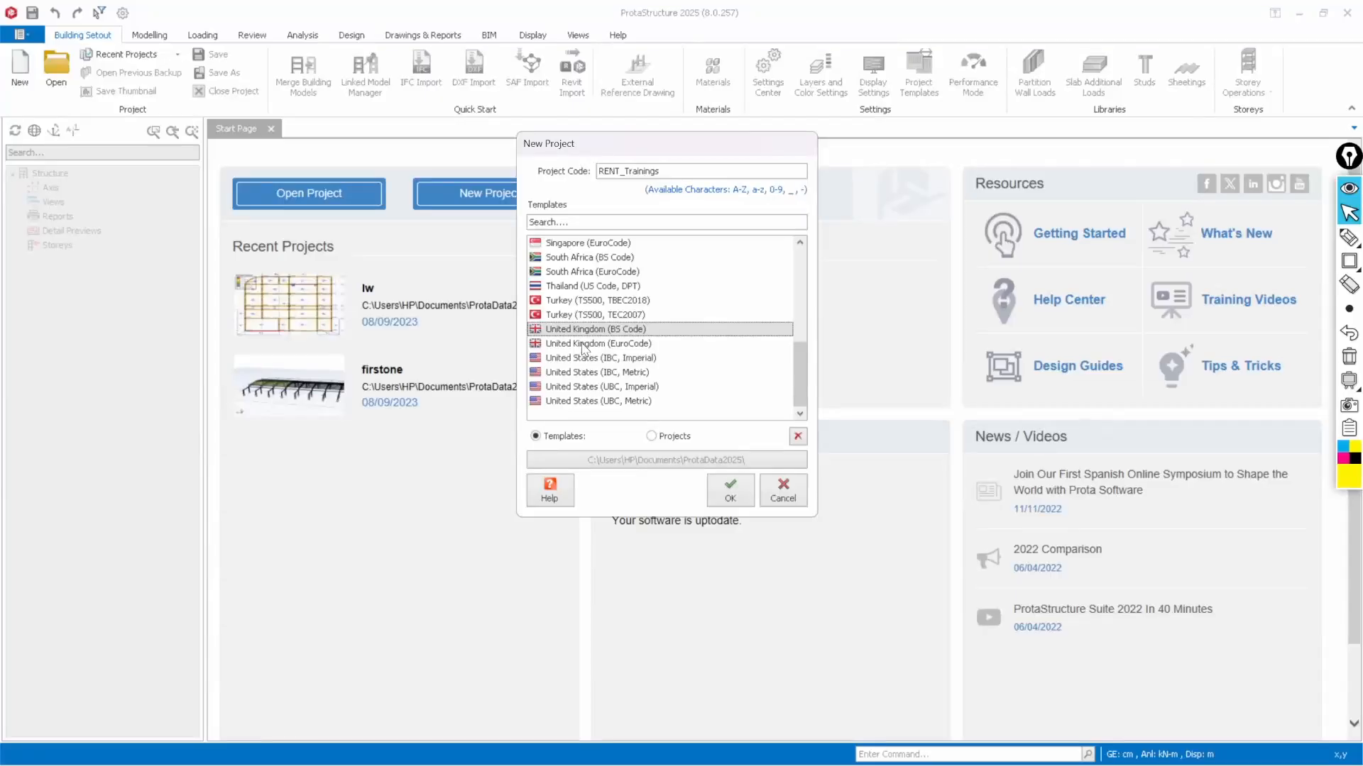
{"action": "left_click", "coordinate": [582, 343]}
{"action": "scroll", "coordinate": [584, 312], "scroll_direction": "up", "scroll_amount": 5}
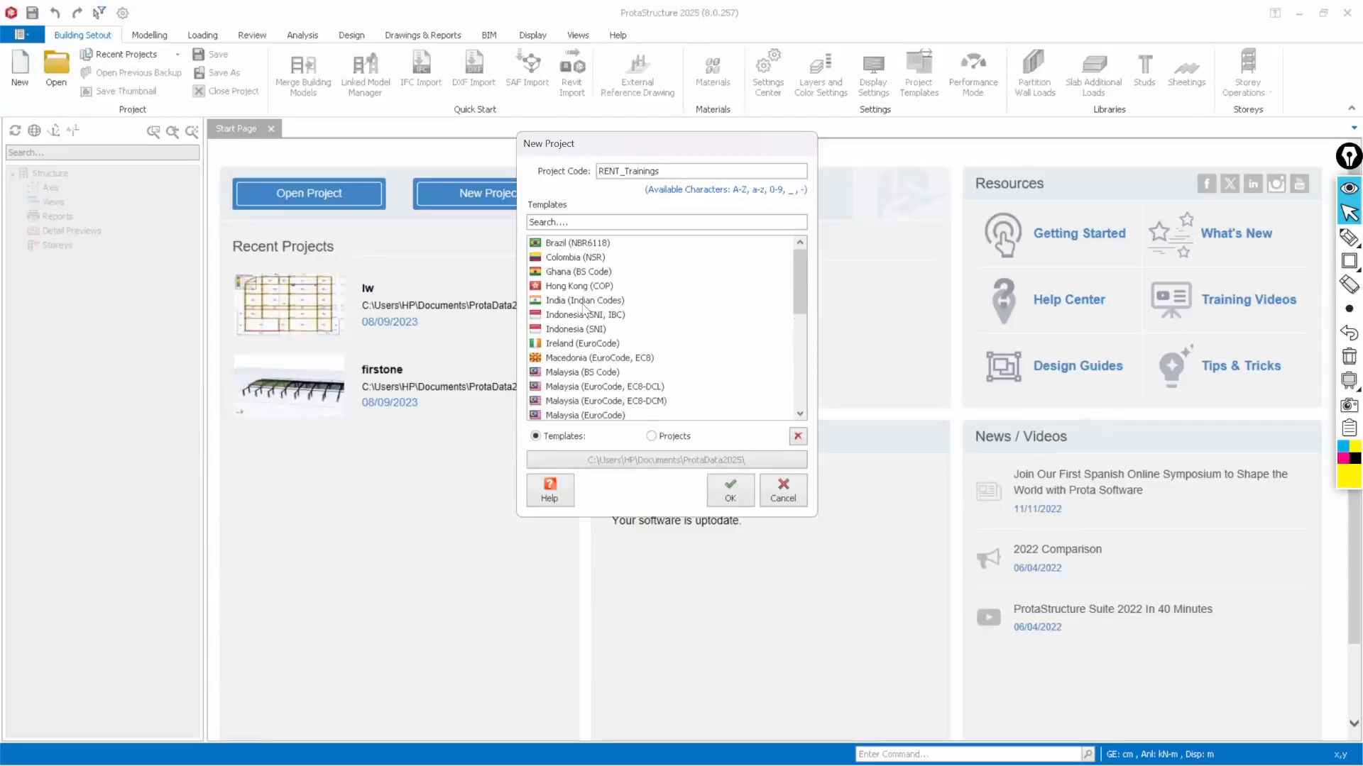
{"action": "scroll", "coordinate": [584, 306], "scroll_direction": "down", "scroll_amount": 5}
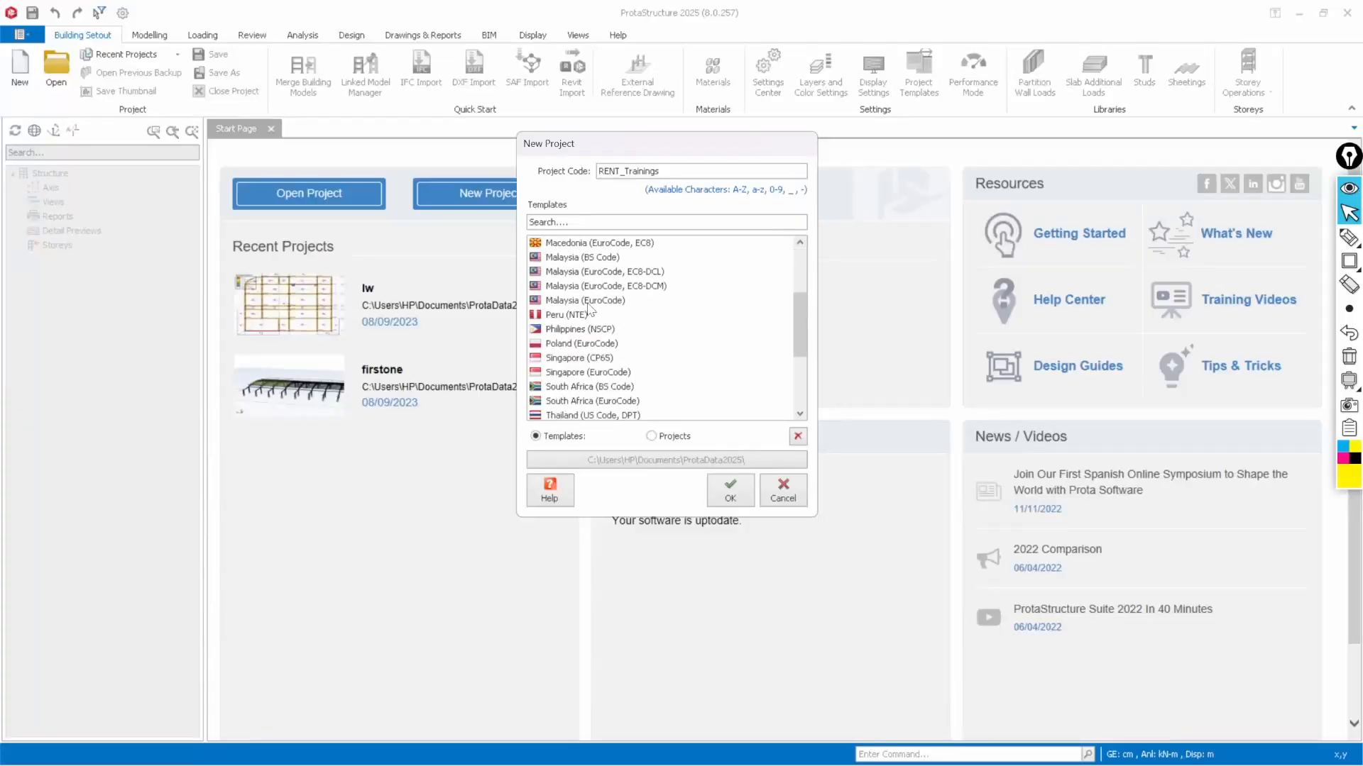
{"action": "scroll", "coordinate": [582, 306], "scroll_direction": "up", "scroll_amount": 5}
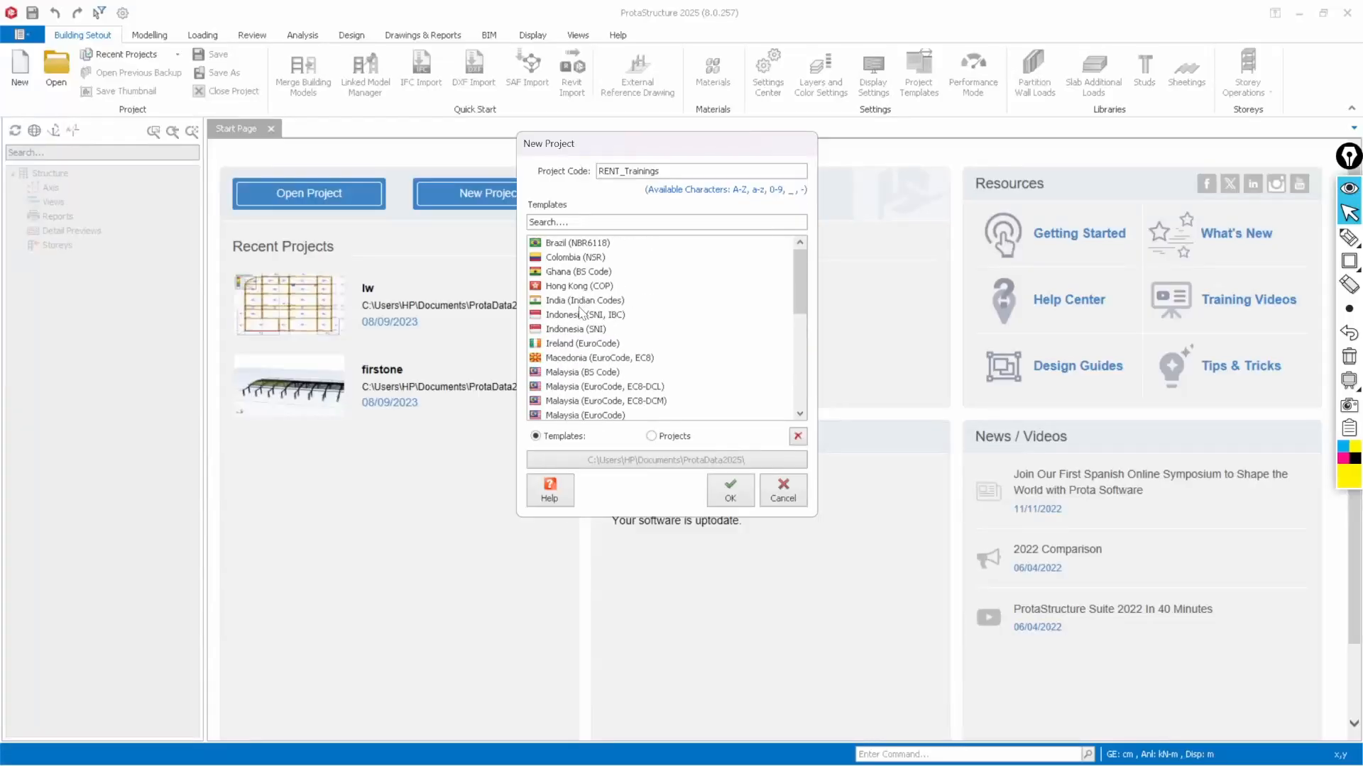
{"action": "left_click", "coordinate": [576, 376]}
{"action": "scroll", "coordinate": [578, 365], "scroll_direction": "down", "scroll_amount": 3}
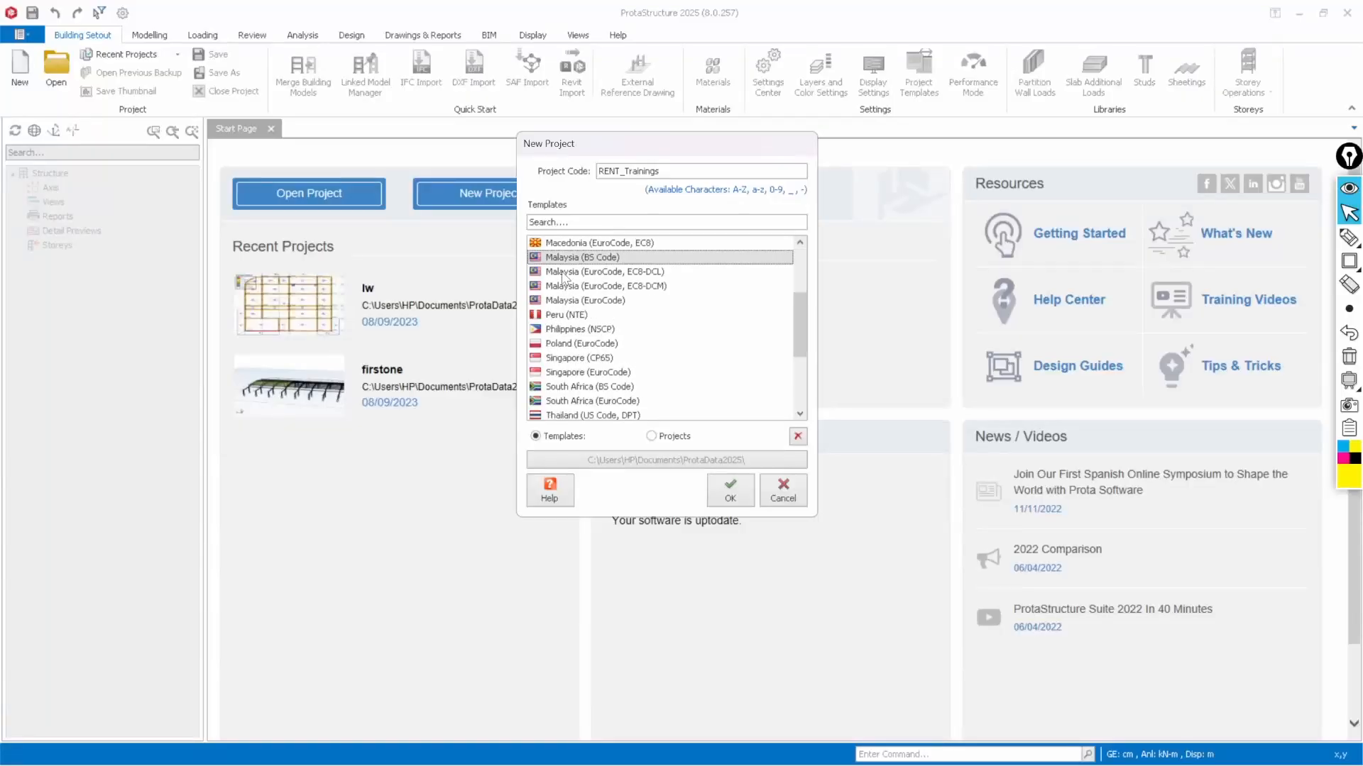
{"action": "scroll", "coordinate": [568, 274], "scroll_direction": "up", "scroll_amount": 2}
{"action": "scroll", "coordinate": [572, 278], "scroll_direction": "up", "scroll_amount": 2}
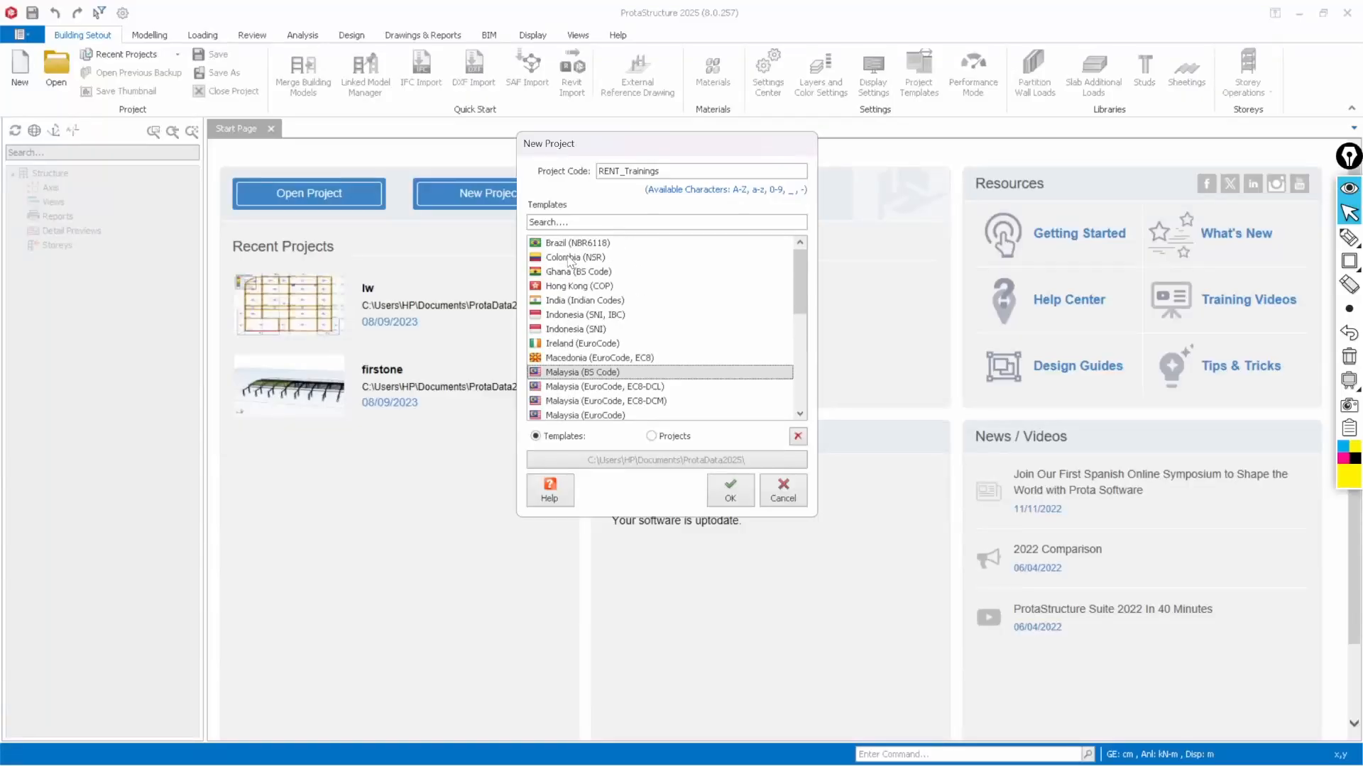
{"action": "left_click", "coordinate": [569, 259]}
Create the project from the United Kingdom (EuroCode) template
{"action": "scroll", "coordinate": [586, 291], "scroll_direction": "down", "scroll_amount": 4}
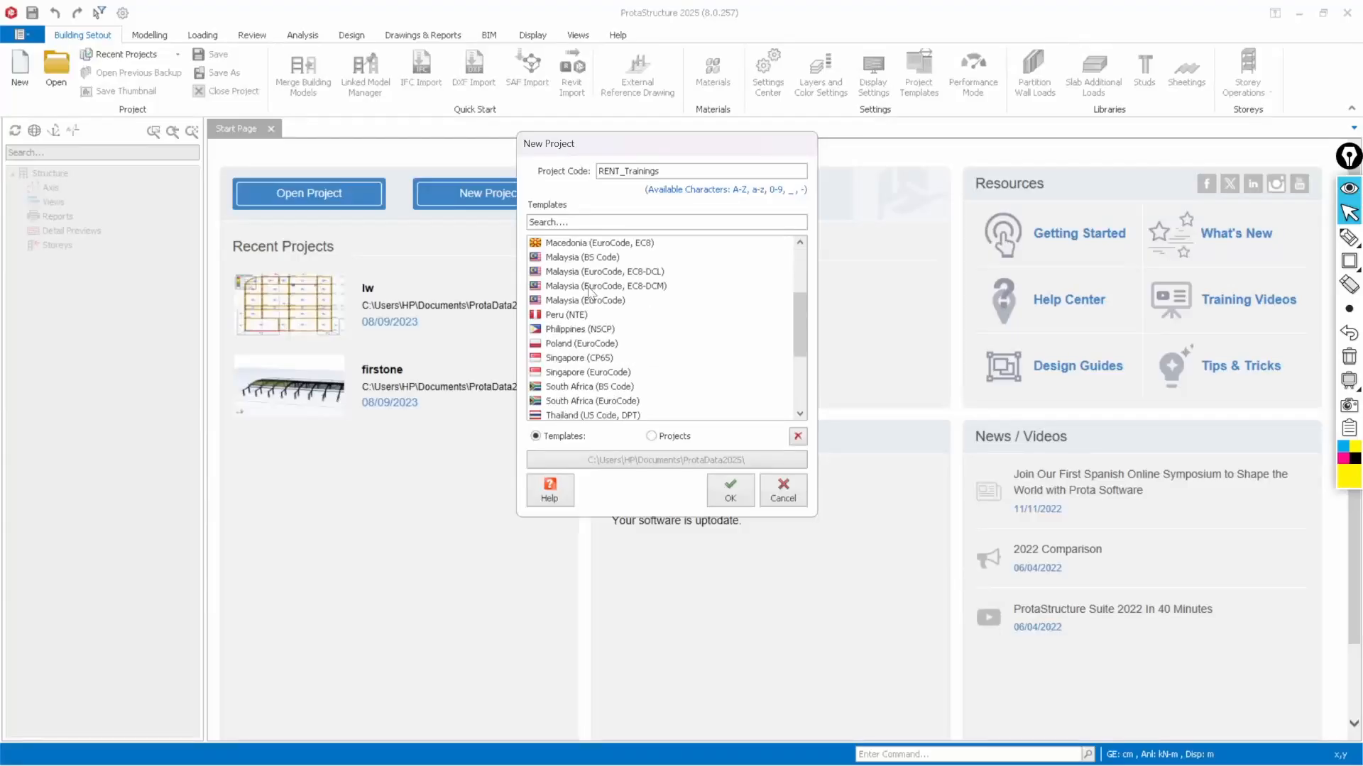
{"action": "scroll", "coordinate": [591, 289], "scroll_direction": "down", "scroll_amount": 4}
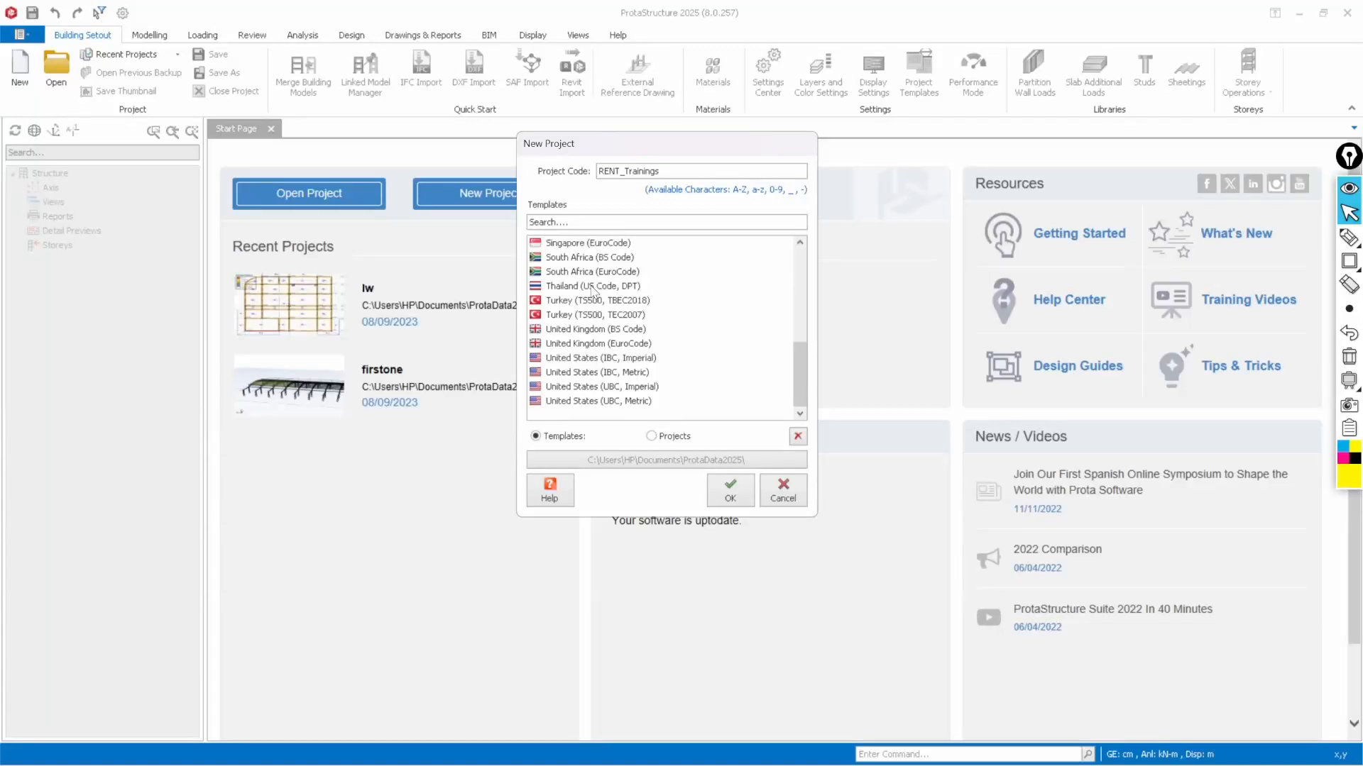
{"action": "left_click", "coordinate": [596, 345]}
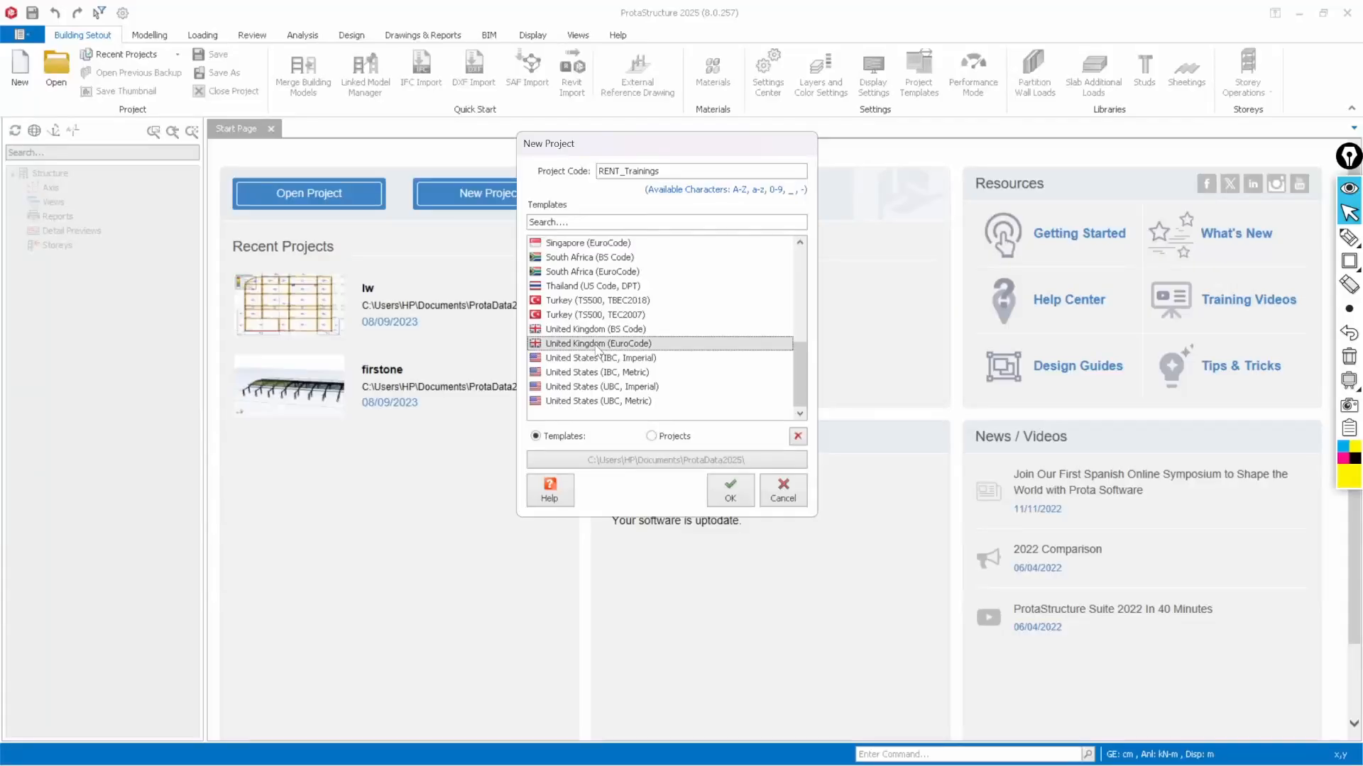
{"action": "left_click", "coordinate": [745, 501]}
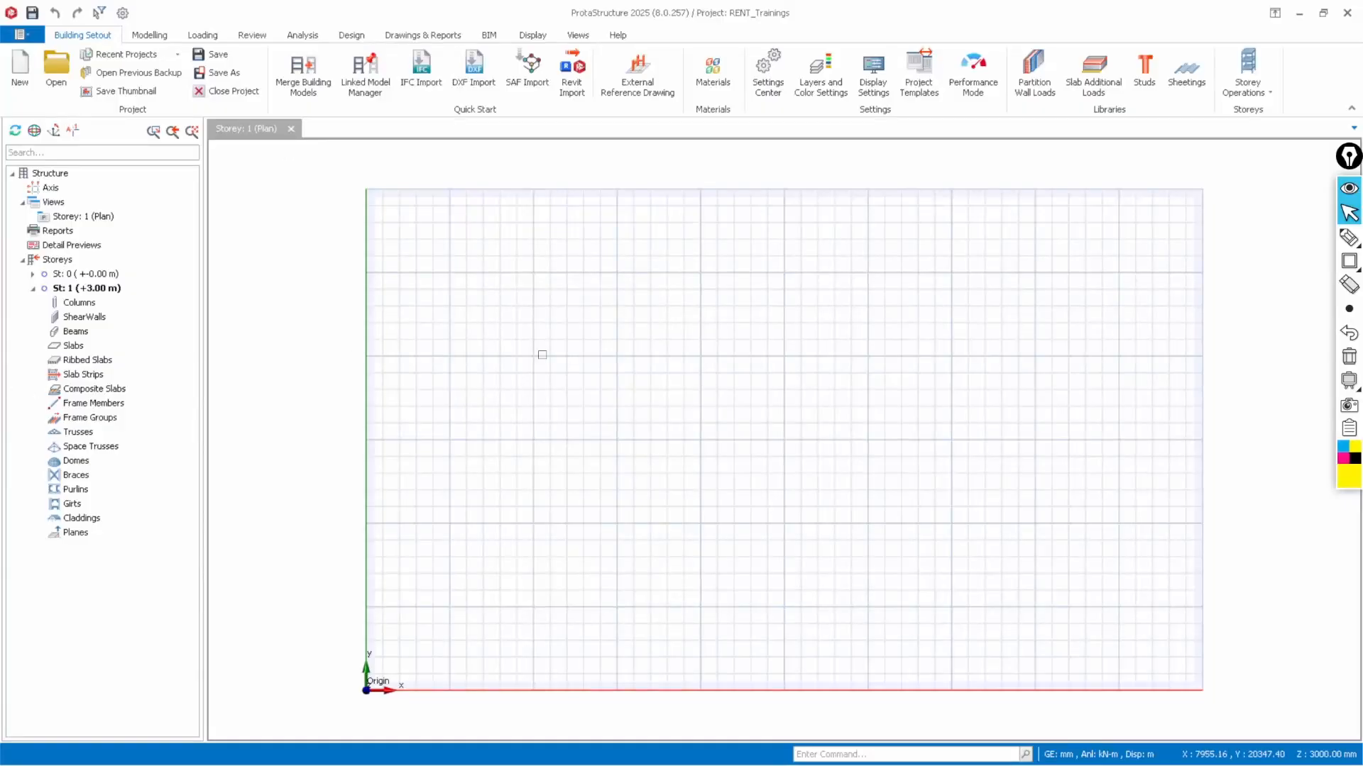
{"action": "scroll", "coordinate": [739, 388], "scroll_direction": "down", "scroll_amount": 1}
{"action": "scroll", "coordinate": [764, 383], "scroll_direction": "up", "scroll_amount": 1}
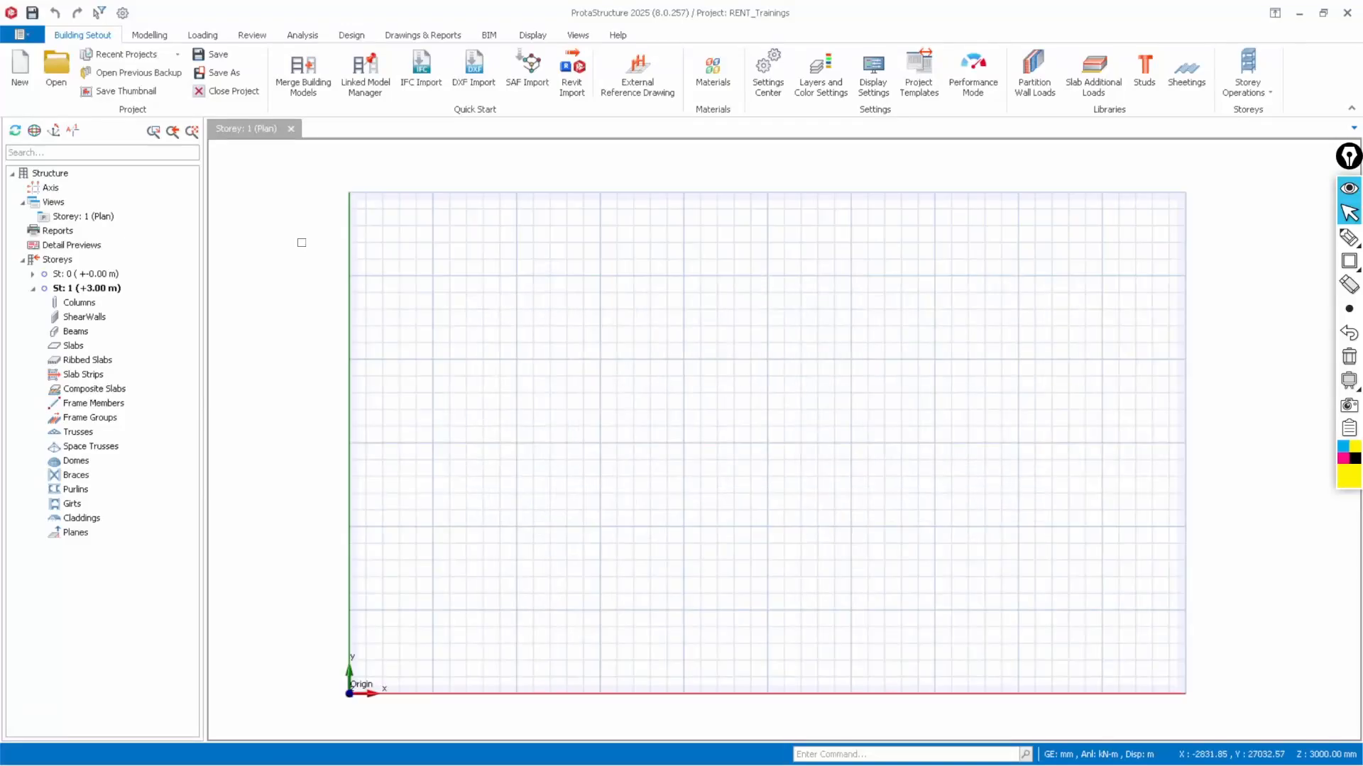
{"action": "key", "text": "ctrl+shift+r"}
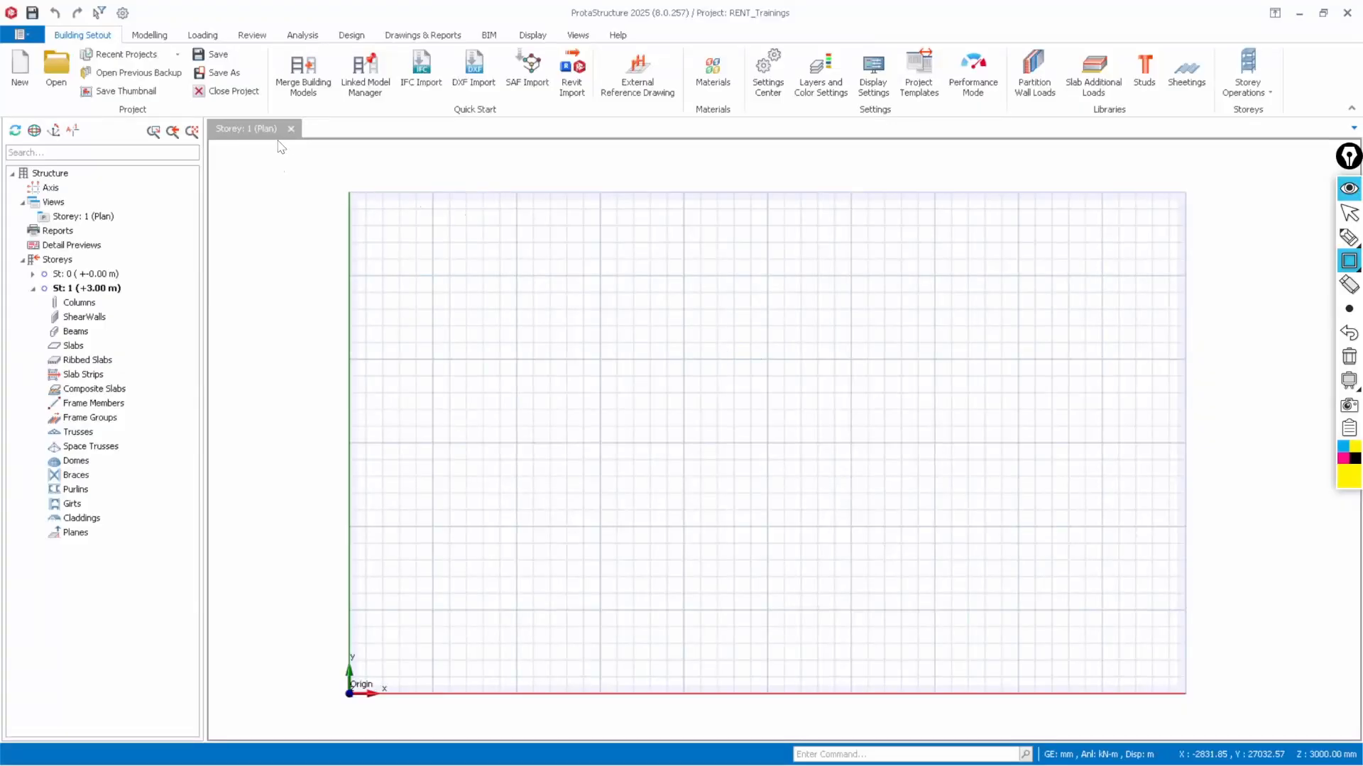
{"action": "mouse_move", "coordinate": [239, 154]}
{"action": "left_mouse_down"}
{"action": "mouse_move", "coordinate": [1004, 624]}
{"action": "mouse_move", "coordinate": [1228, 735]}
{"action": "mouse_move", "coordinate": [1329, 734]}
{"action": "left_mouse_up"}
{"action": "key", "text": "ctrl+shift+6"}
{"action": "left_click_drag", "start_coordinate": [241, 159], "coordinate": [1336, 725]}
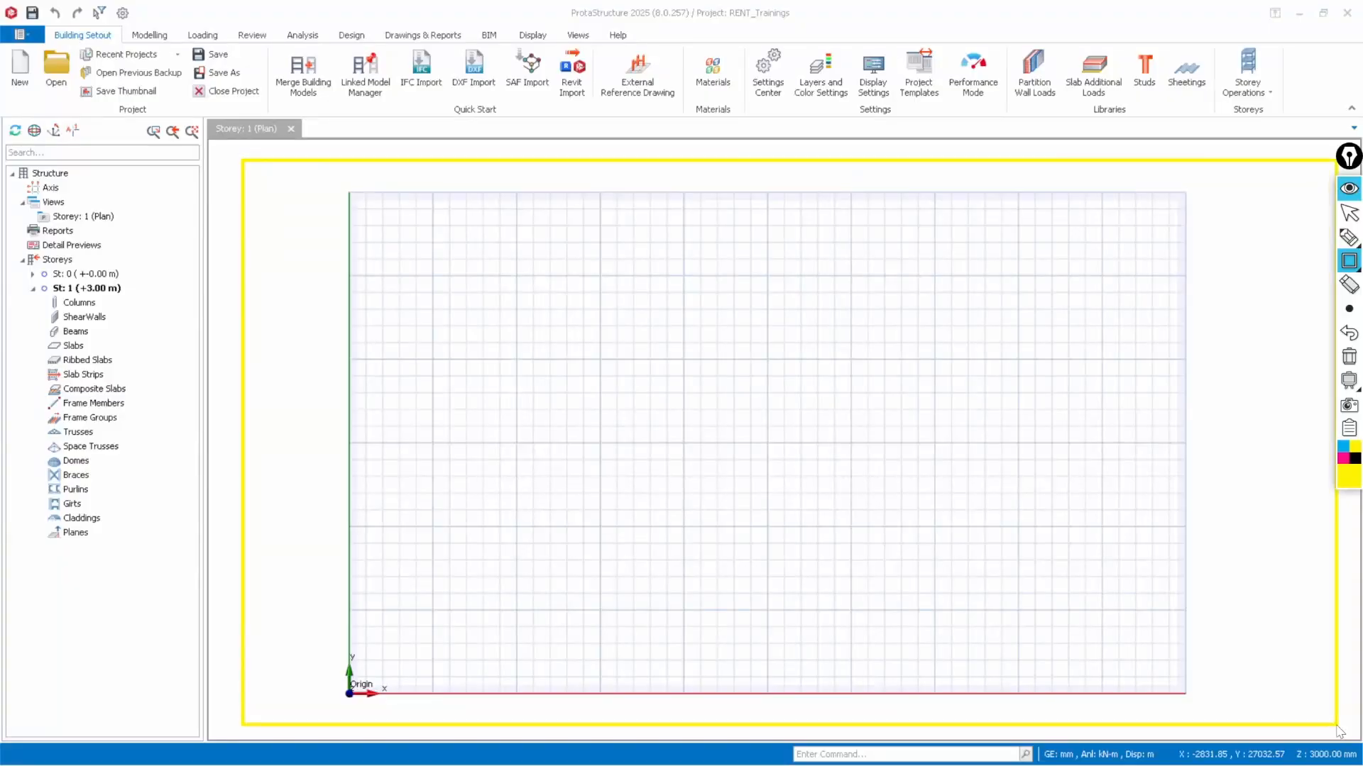
{"action": "left_click", "coordinate": [1349, 213]}
{"action": "scroll", "coordinate": [736, 469], "scroll_direction": "down", "scroll_amount": 3}
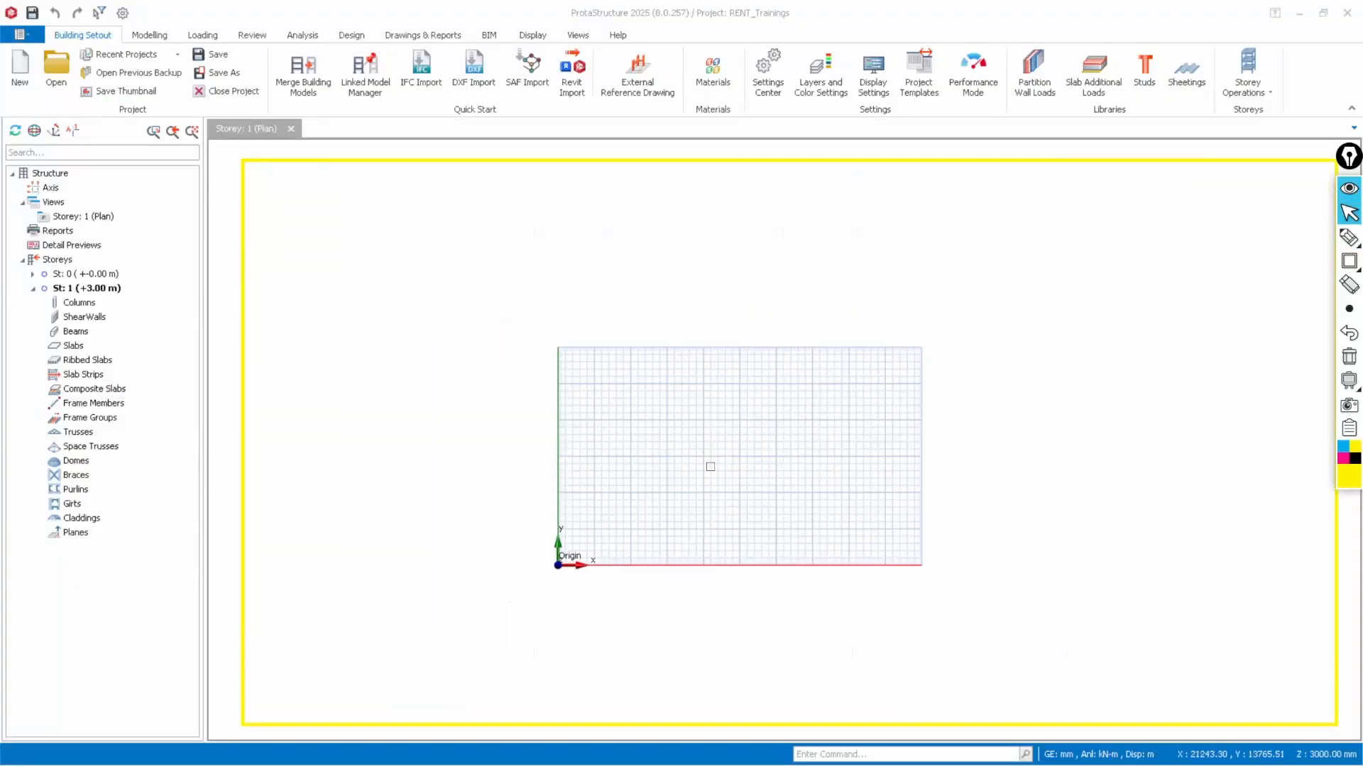
{"action": "scroll", "coordinate": [740, 486], "scroll_direction": "up", "scroll_amount": 5}
{"action": "scroll", "coordinate": [711, 435], "scroll_direction": "down", "scroll_amount": 3}
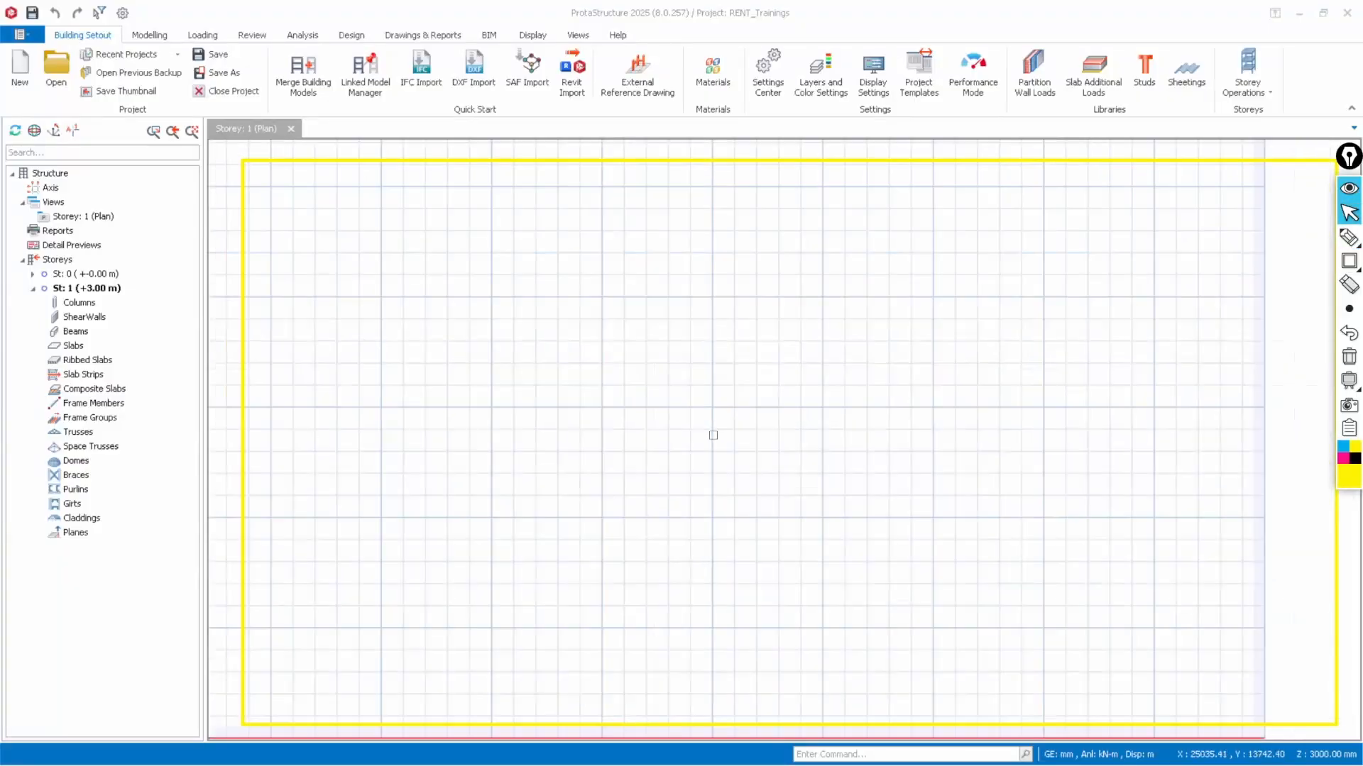
{"action": "scroll", "coordinate": [739, 432], "scroll_direction": "up", "scroll_amount": 3}
{"action": "scroll", "coordinate": [677, 395], "scroll_direction": "down", "scroll_amount": 3}
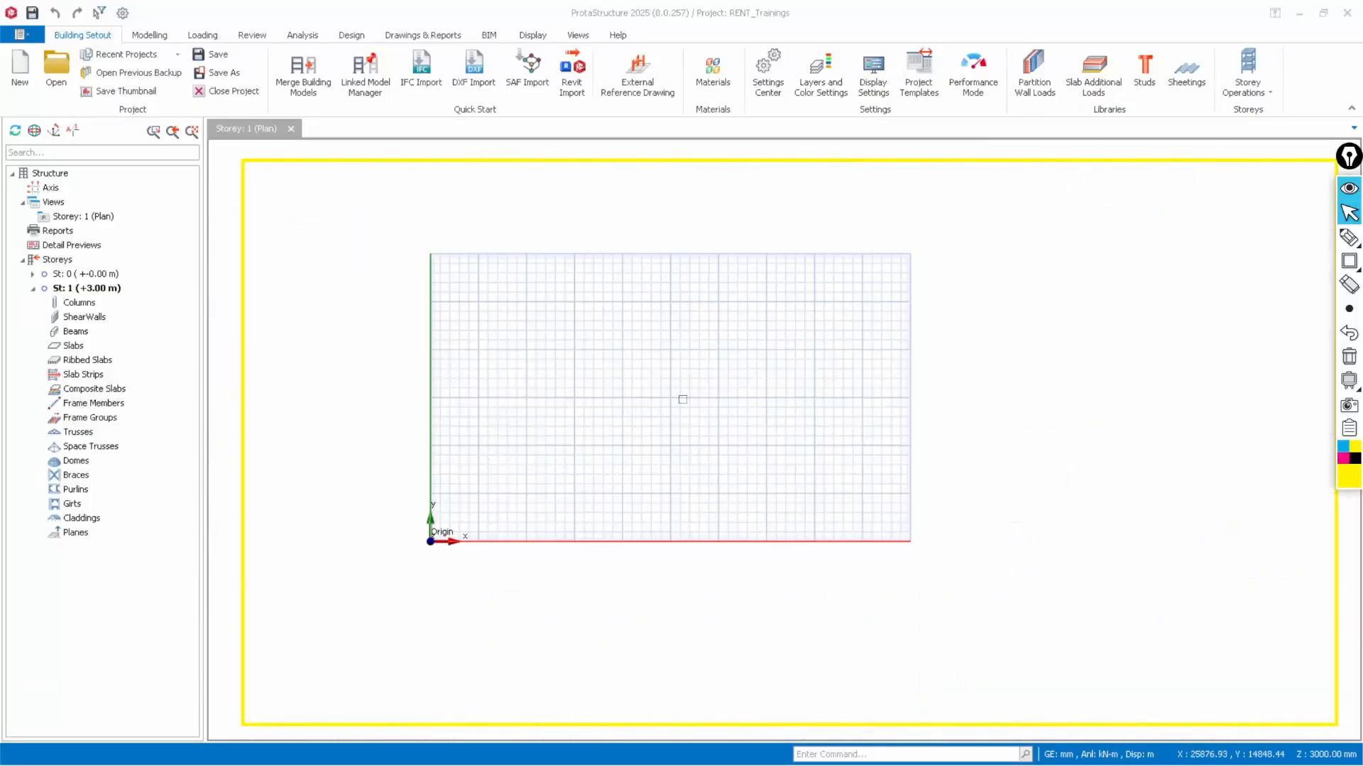
{"action": "scroll", "coordinate": [624, 381], "scroll_direction": "up", "scroll_amount": 3}
{"action": "scroll", "coordinate": [733, 416], "scroll_direction": "down", "scroll_amount": 4}
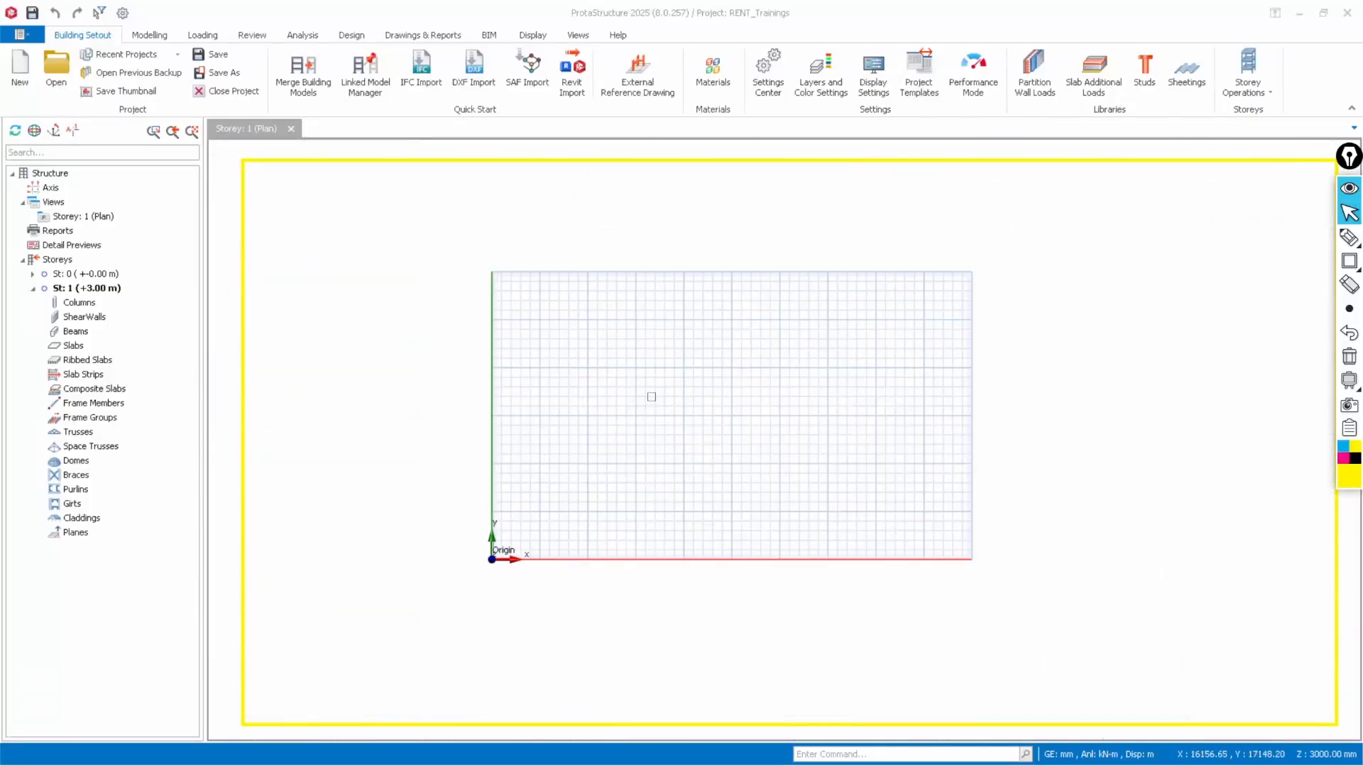
Examine the structure tree's views, reports and storey member categories, and collapse the St: 1 storey branch
{"action": "scroll", "coordinate": [648, 395], "scroll_direction": "up", "scroll_amount": 4}
{"action": "scroll", "coordinate": [684, 371], "scroll_direction": "down", "scroll_amount": 3}
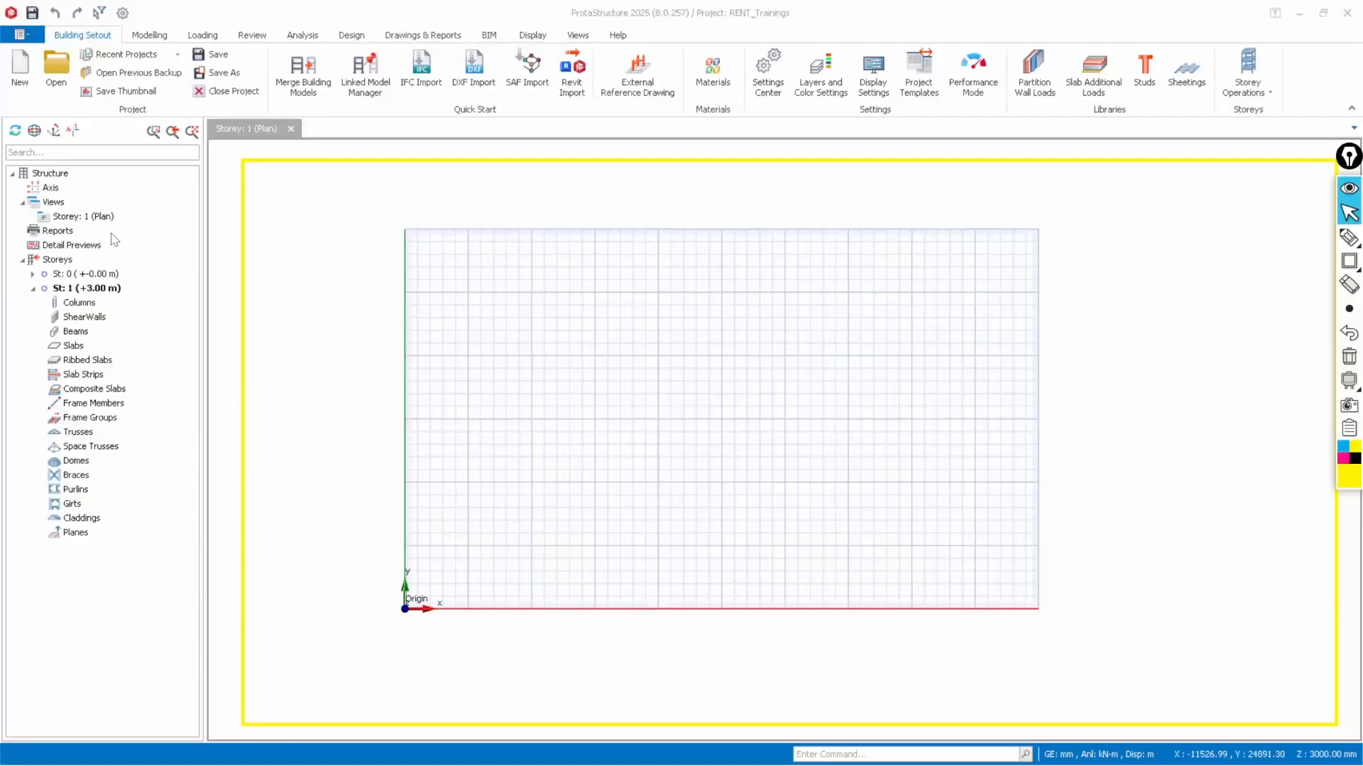
{"action": "key", "text": "ctrl+shift+2"}
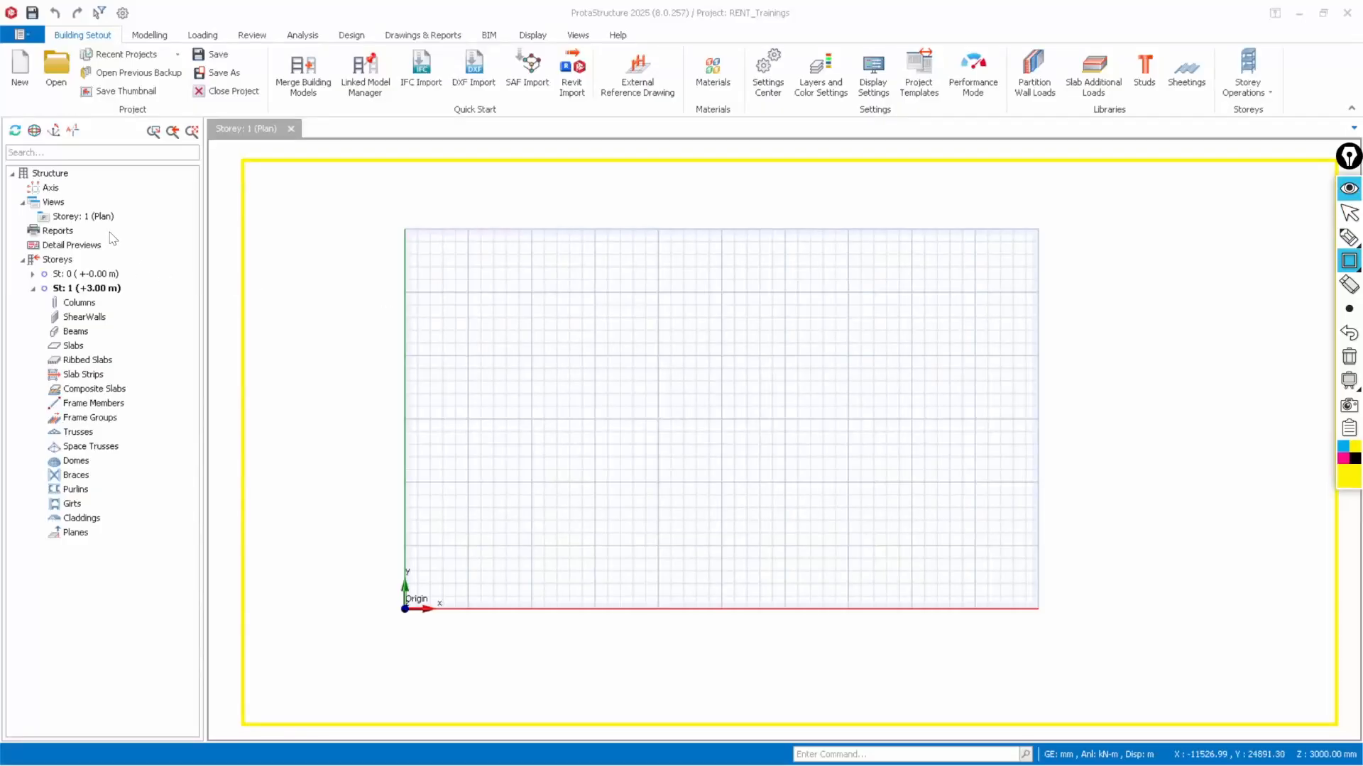
{"action": "mouse_move", "coordinate": [2, 119]}
{"action": "left_mouse_down"}
{"action": "mouse_move", "coordinate": [100, 266]}
{"action": "mouse_move", "coordinate": [158, 437]}
{"action": "mouse_move", "coordinate": [171, 547]}
{"action": "mouse_move", "coordinate": [186, 578]}
{"action": "mouse_move", "coordinate": [206, 580]}
{"action": "left_mouse_up"}
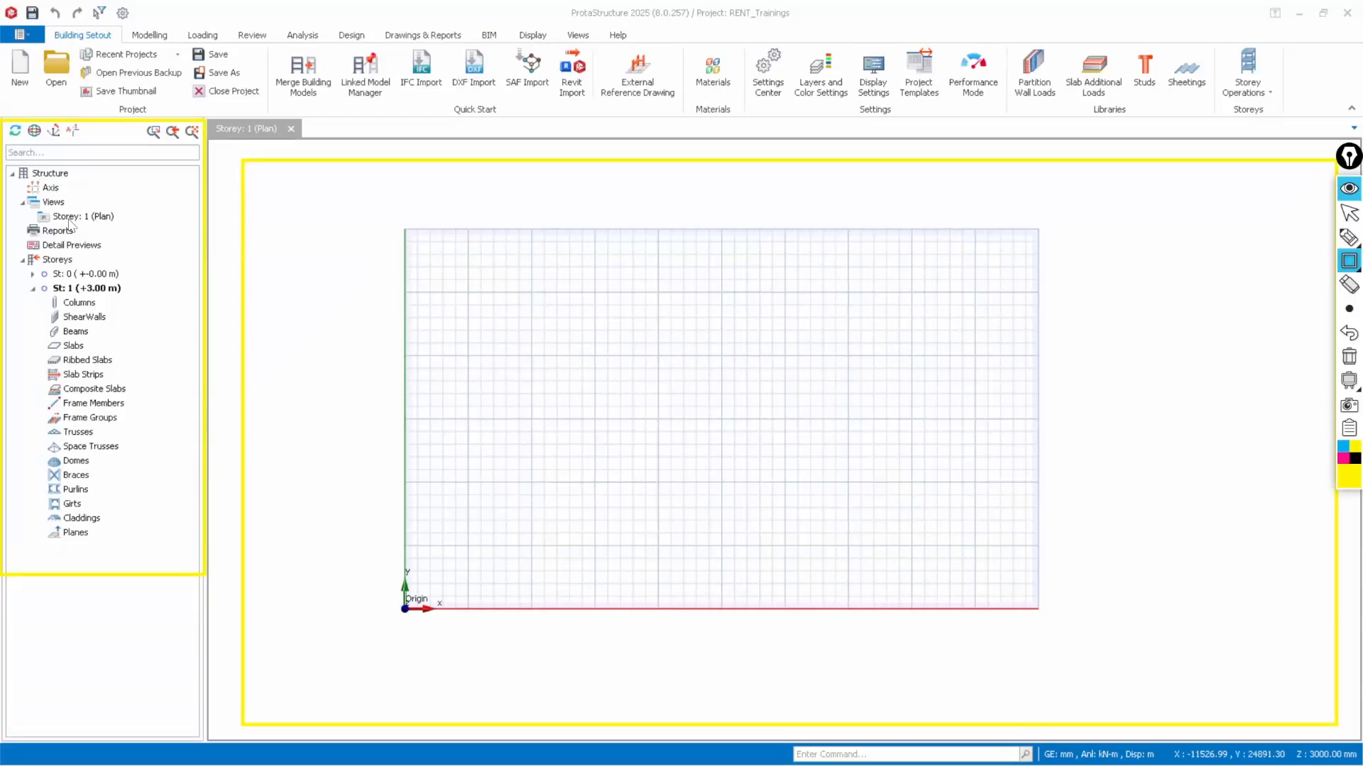
{"action": "key", "text": "ctrl+shift+2"}
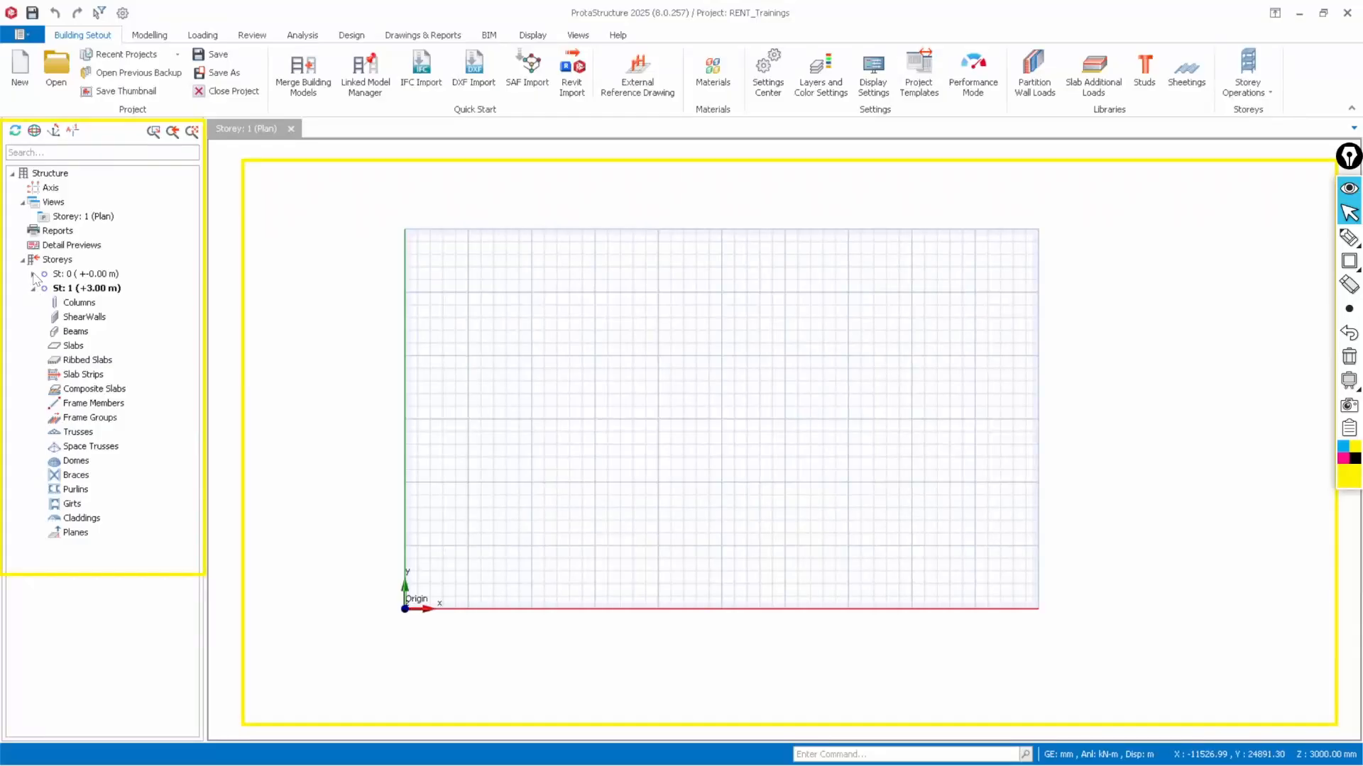
{"action": "left_click", "coordinate": [77, 319]}
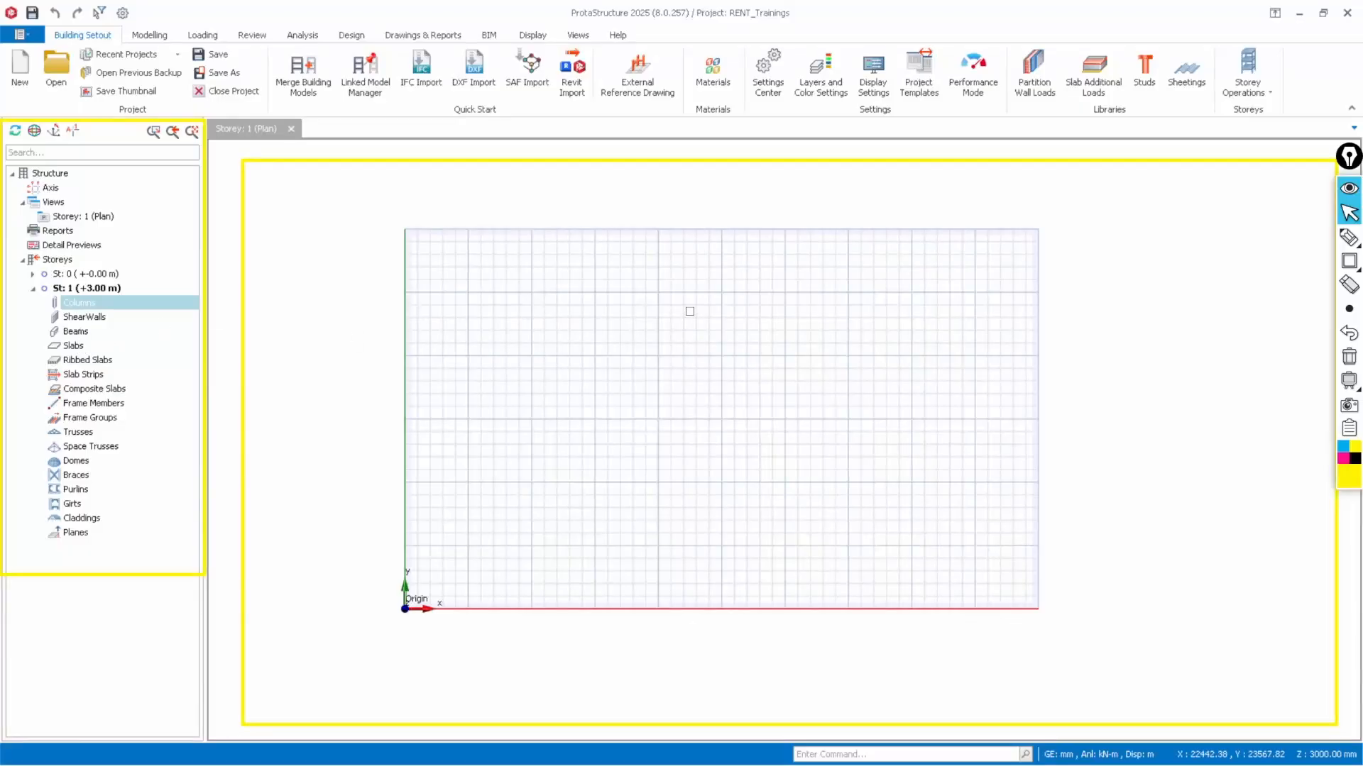
{"action": "scroll", "coordinate": [690, 311], "scroll_direction": "up", "scroll_amount": 3}
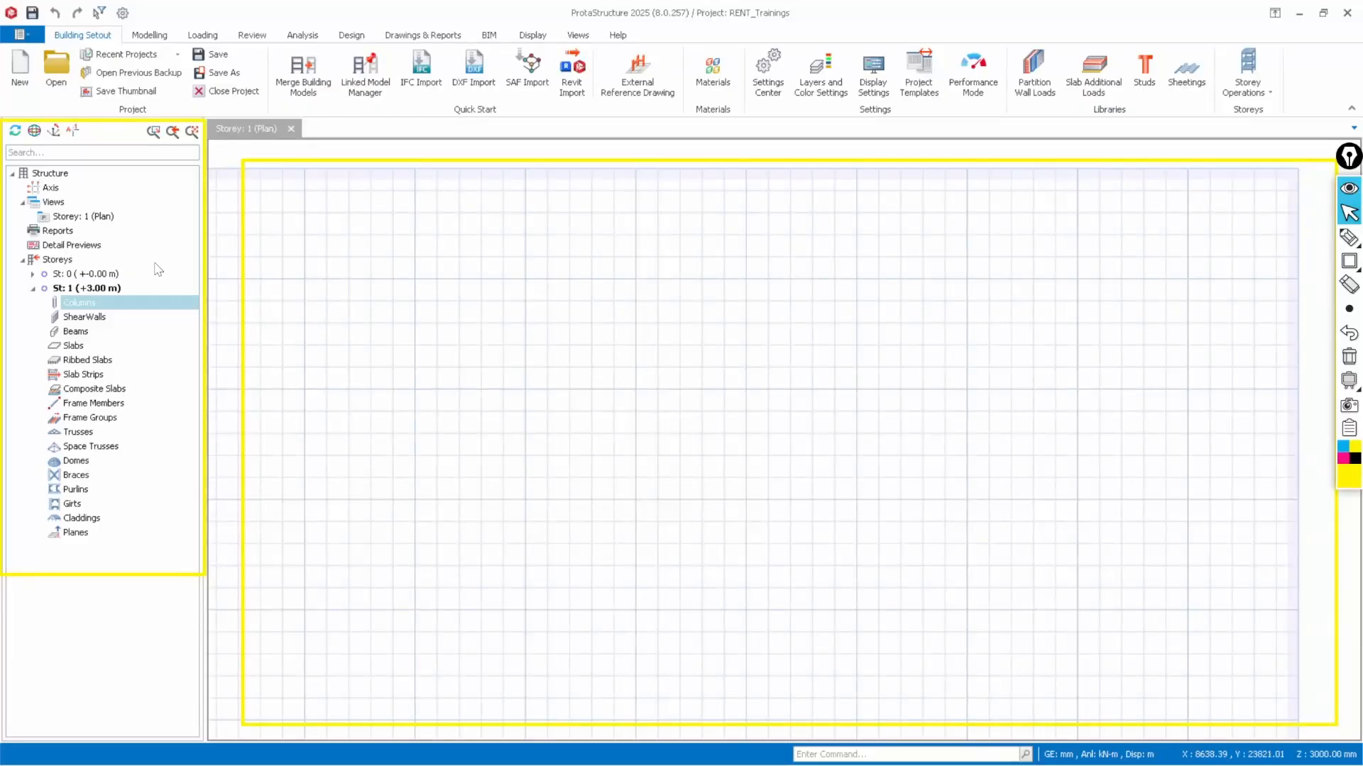
{"action": "left_click", "coordinate": [32, 289]}
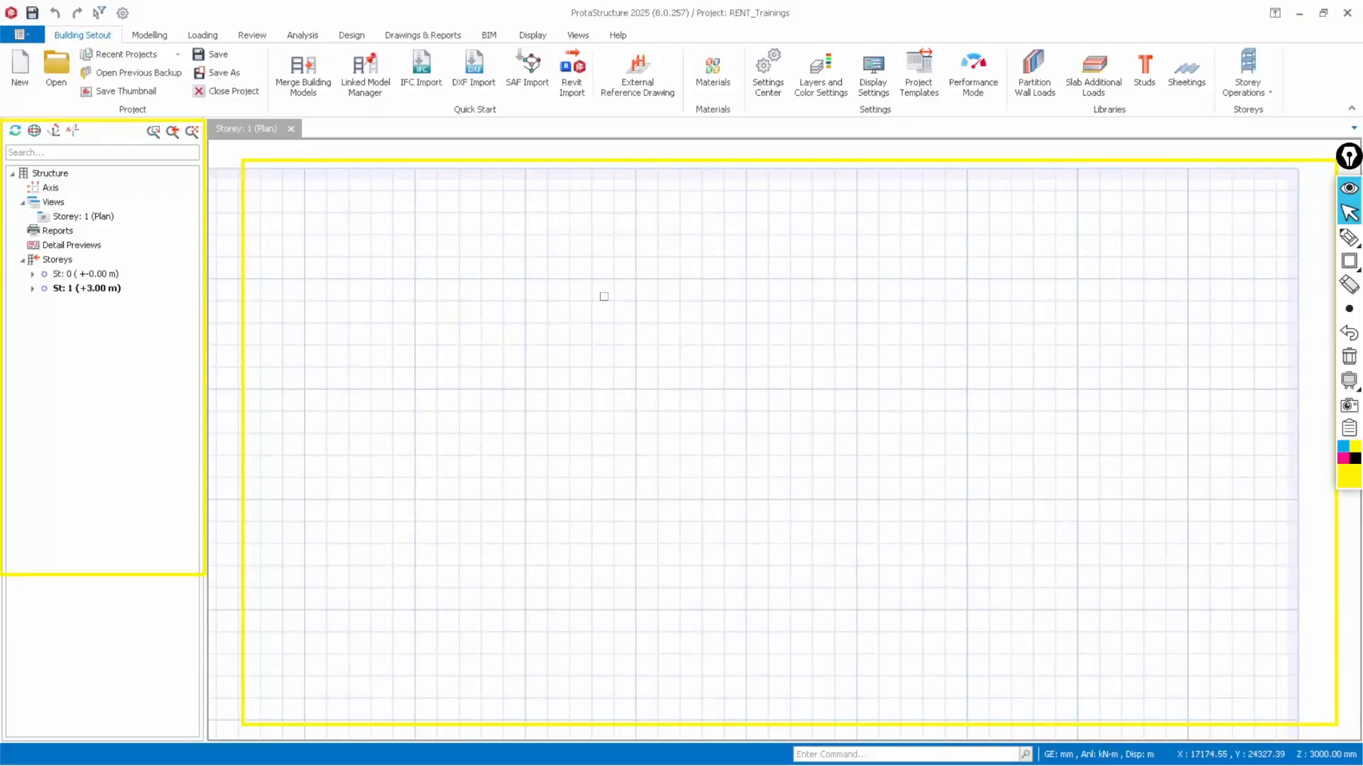
{"action": "scroll", "coordinate": [602, 293], "scroll_direction": "down", "scroll_amount": 2}
{"action": "scroll", "coordinate": [596, 286], "scroll_direction": "up", "scroll_amount": 2}
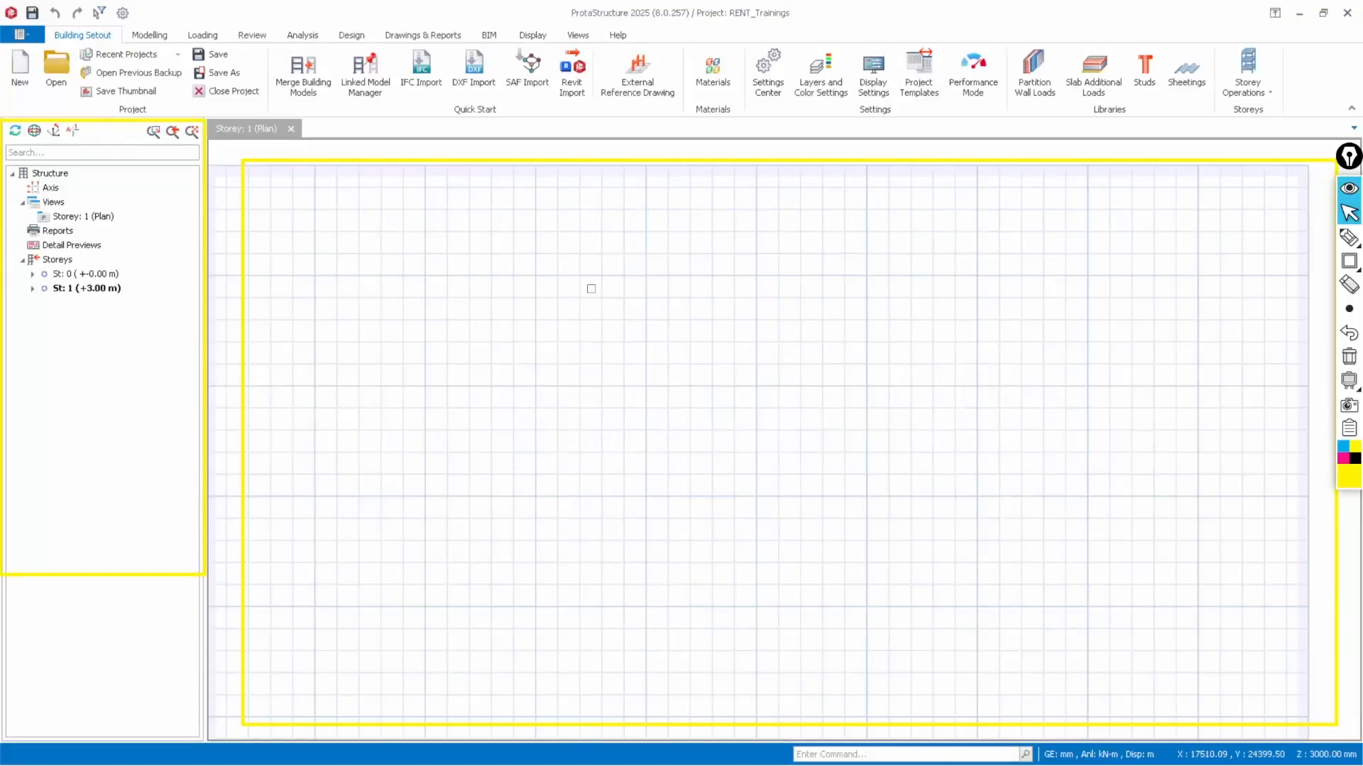
{"action": "scroll", "coordinate": [591, 289], "scroll_direction": "down", "scroll_amount": 2}
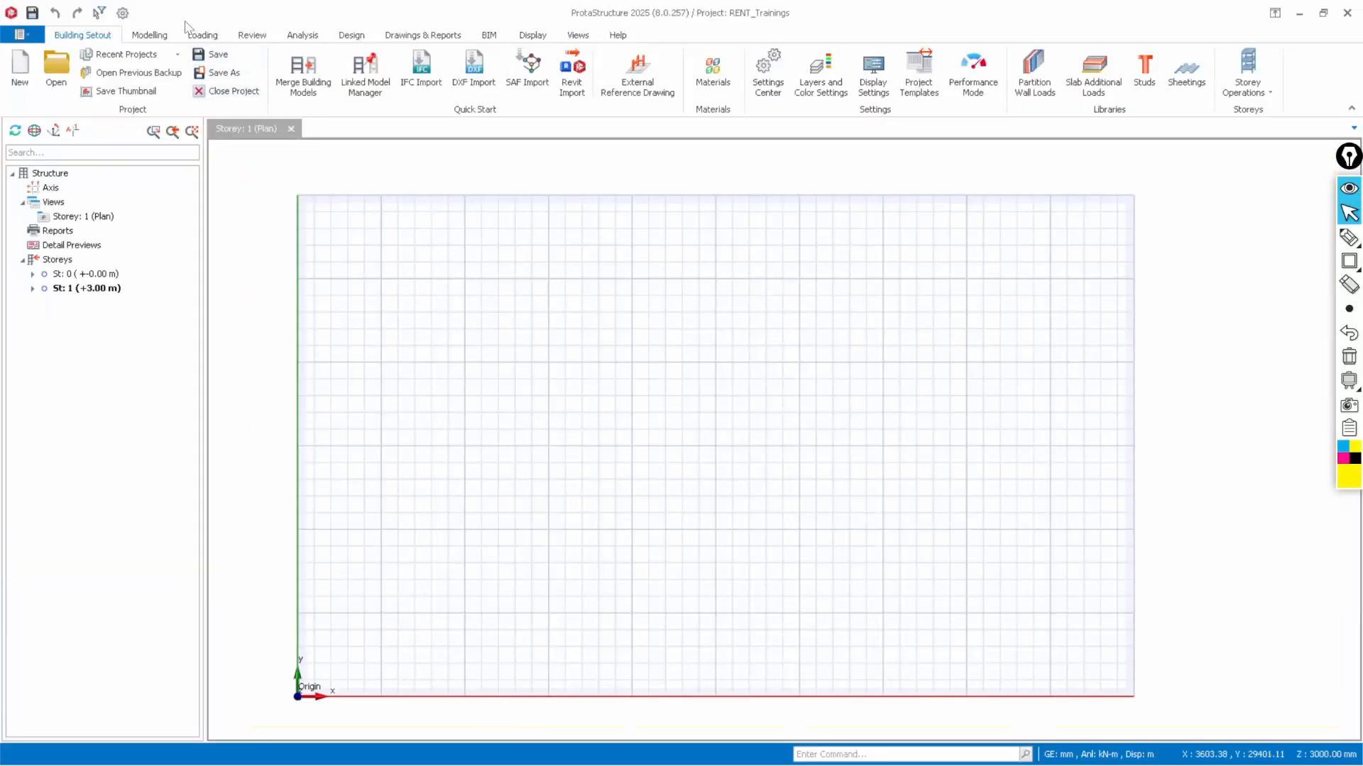
Look over the available building setout, modelling and loading commands
{"action": "key", "text": "ctrl+shift+r"}
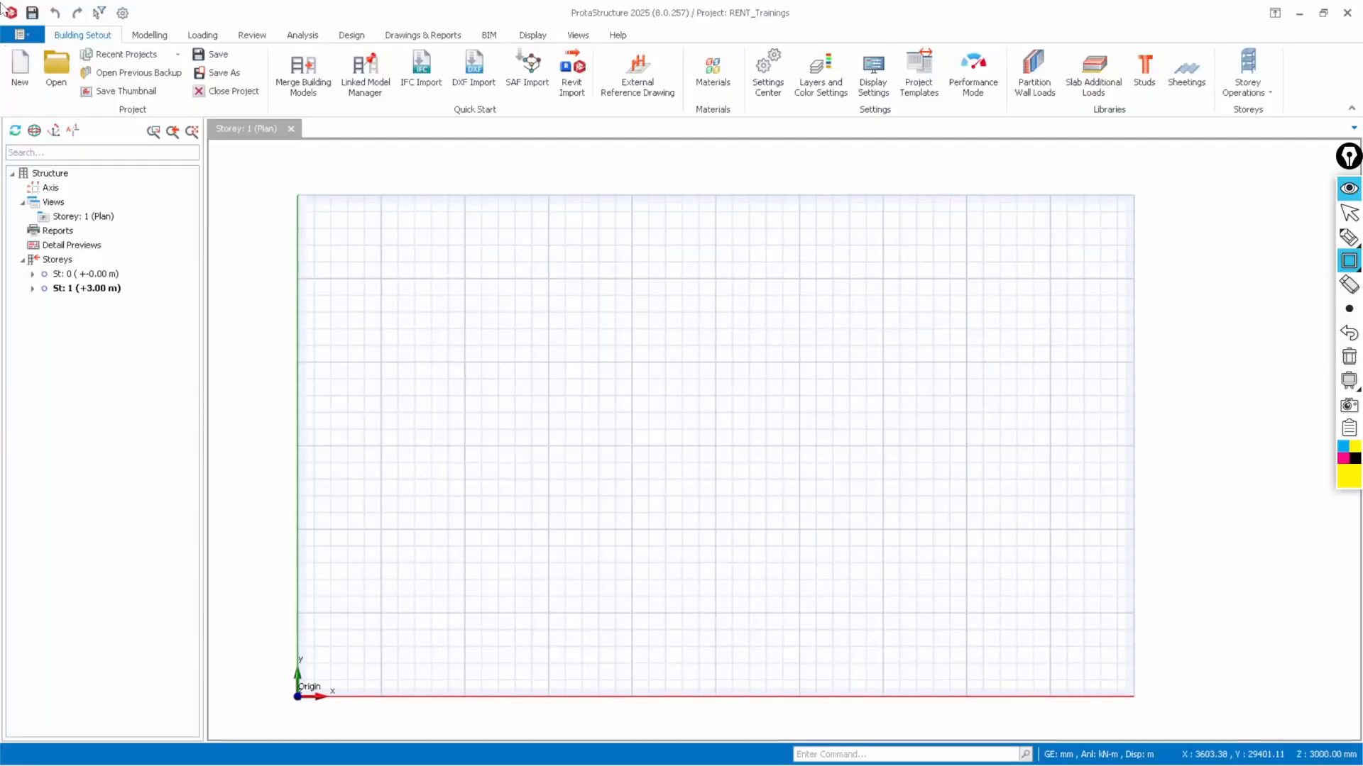
{"action": "mouse_move", "coordinate": [1, 3]}
{"action": "left_mouse_down"}
{"action": "mouse_move", "coordinate": [142, 81]}
{"action": "mouse_move", "coordinate": [509, 124]}
{"action": "mouse_move", "coordinate": [1056, 108]}
{"action": "mouse_move", "coordinate": [1316, 123]}
{"action": "mouse_move", "coordinate": [1329, 136]}
{"action": "mouse_move", "coordinate": [1328, 123]}
{"action": "left_mouse_up"}
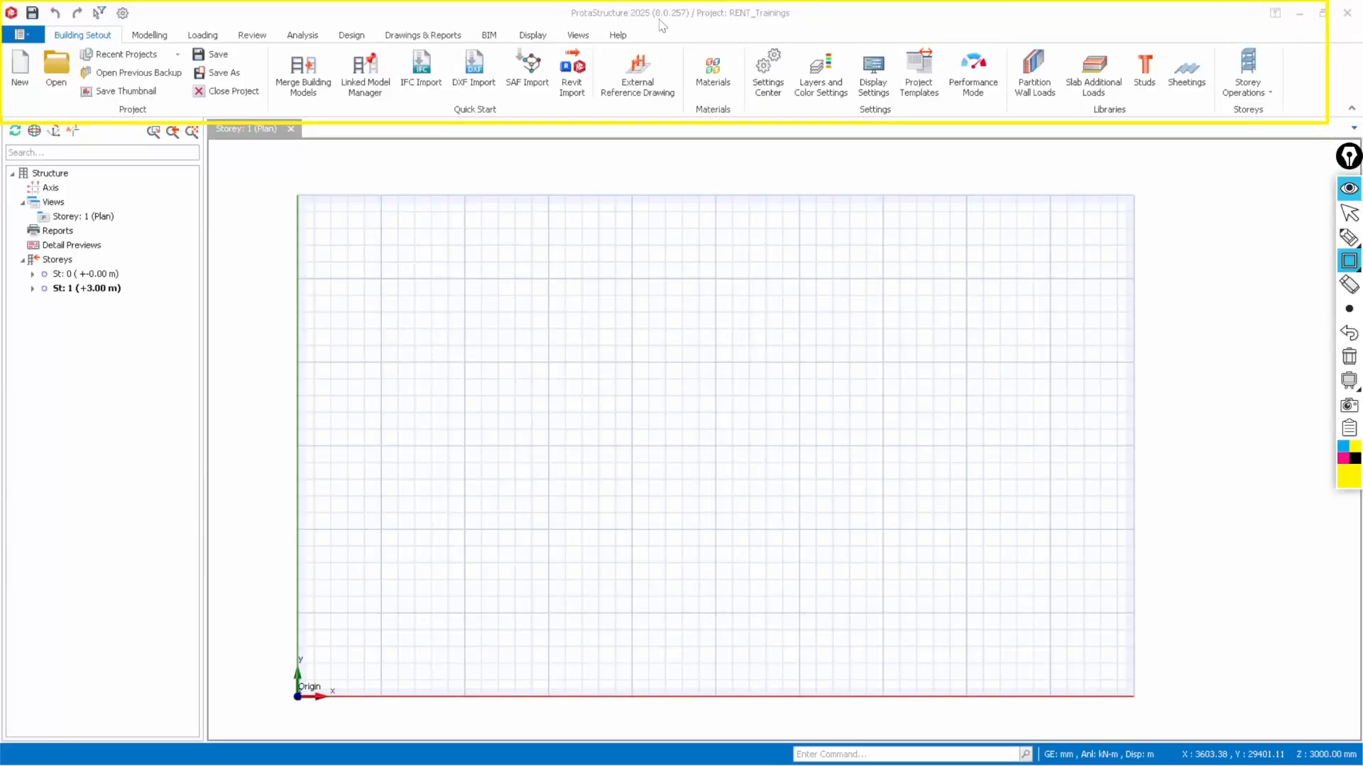
{"action": "mouse_move", "coordinate": [2, 3]}
{"action": "left_mouse_down"}
{"action": "mouse_move", "coordinate": [568, 85]}
{"action": "mouse_move", "coordinate": [927, 88]}
{"action": "mouse_move", "coordinate": [1329, 123]}
{"action": "left_mouse_up"}
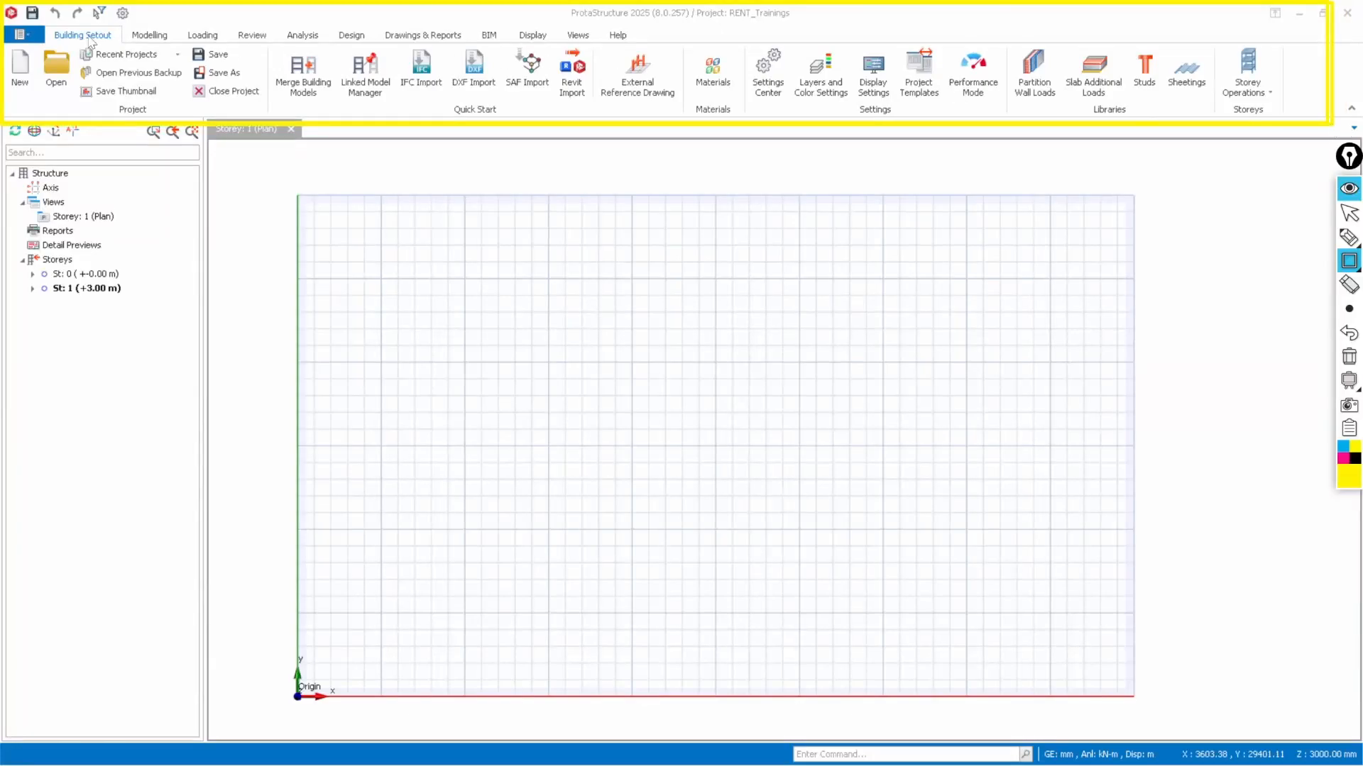
{"action": "key", "text": "ctrl+shift+2"}
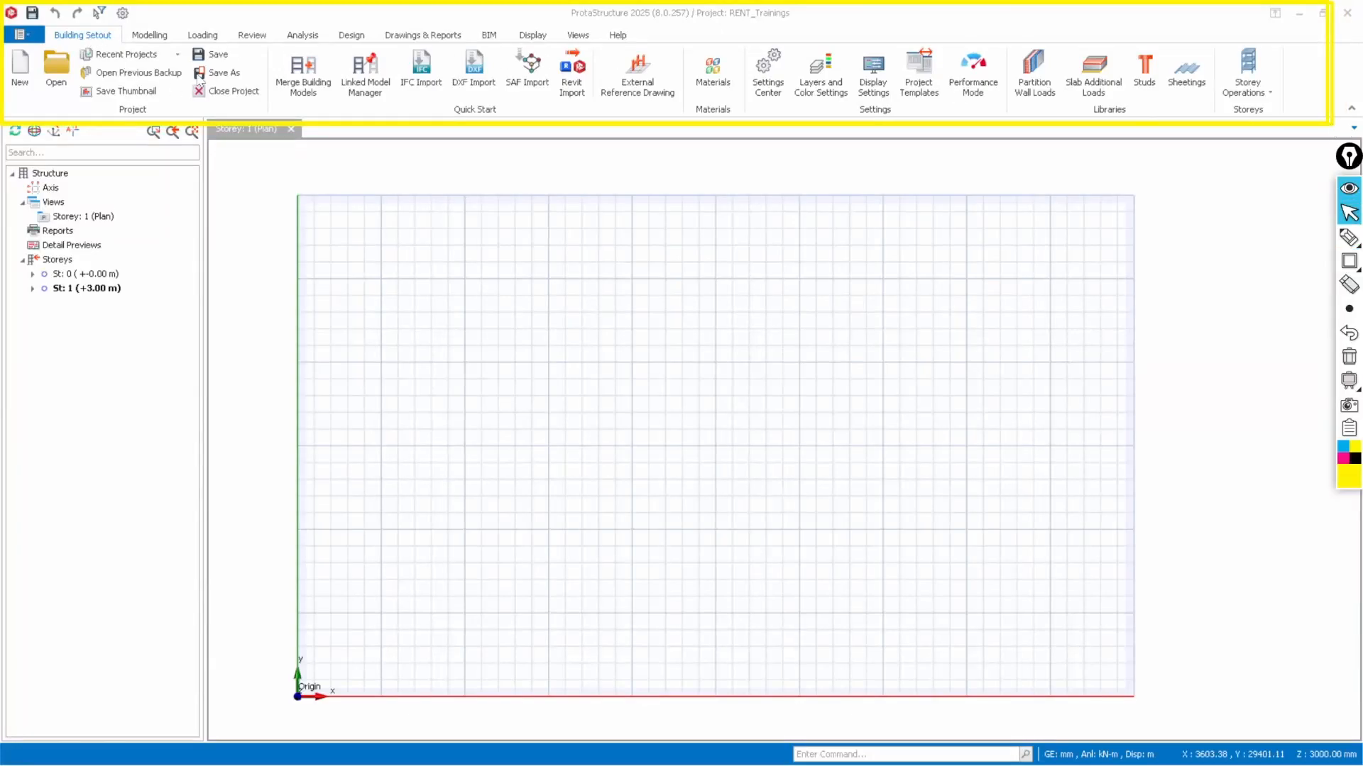
{"action": "left_click", "coordinate": [151, 37]}
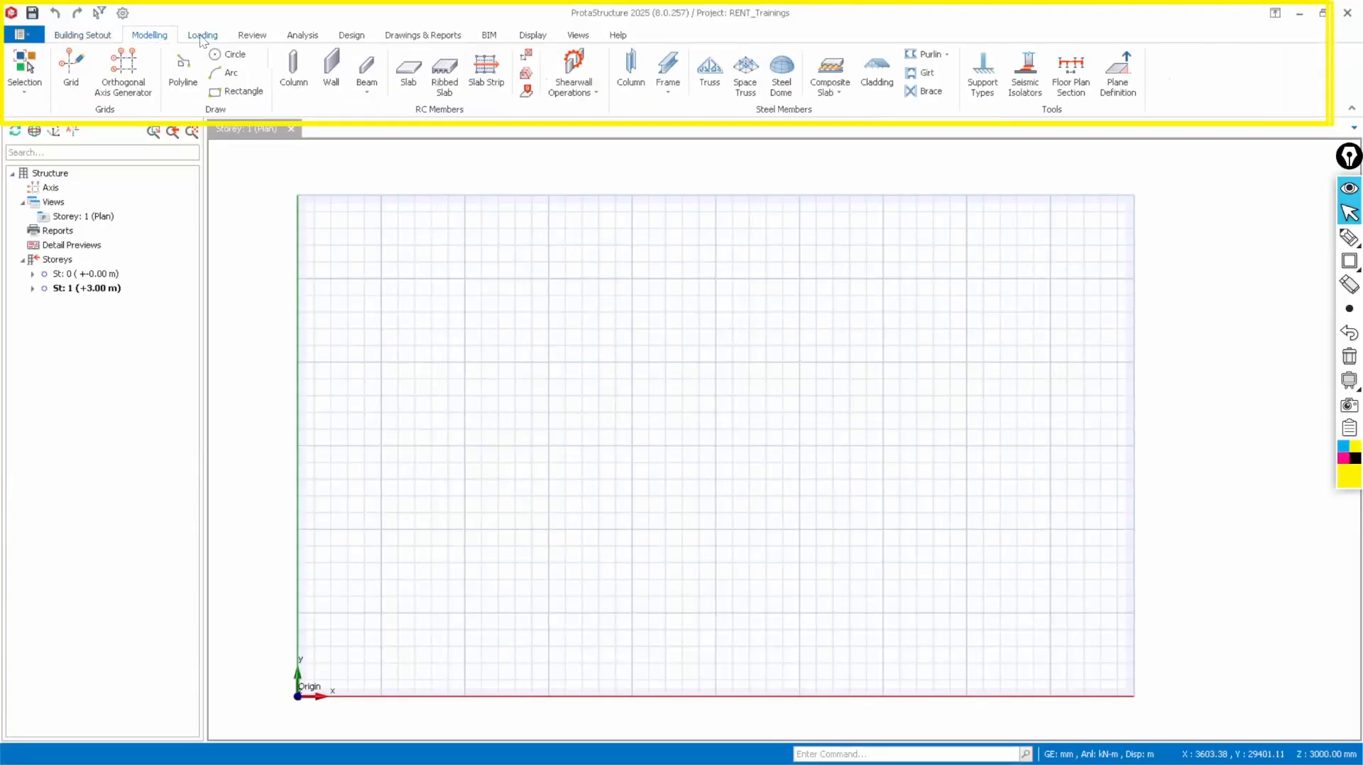
{"action": "left_click", "coordinate": [203, 37]}
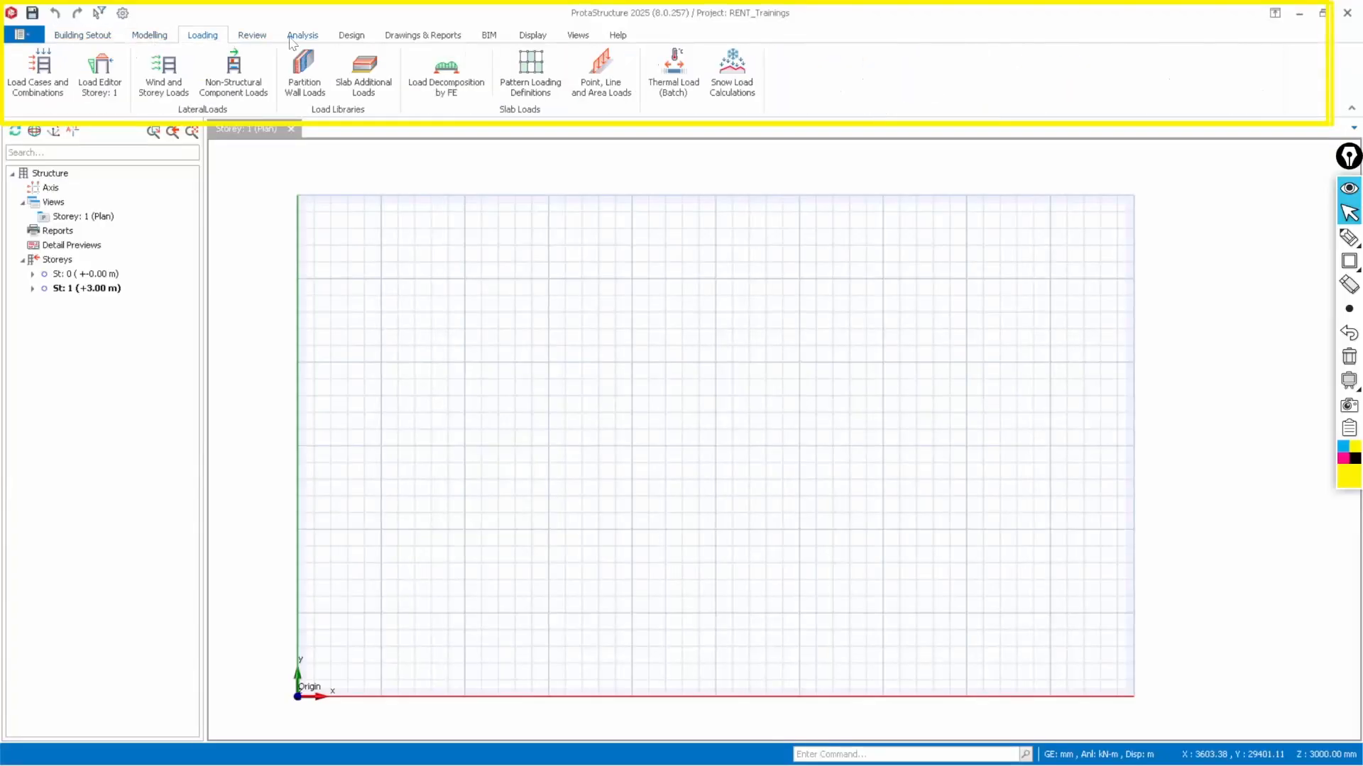
{"action": "left_click", "coordinate": [82, 35]}
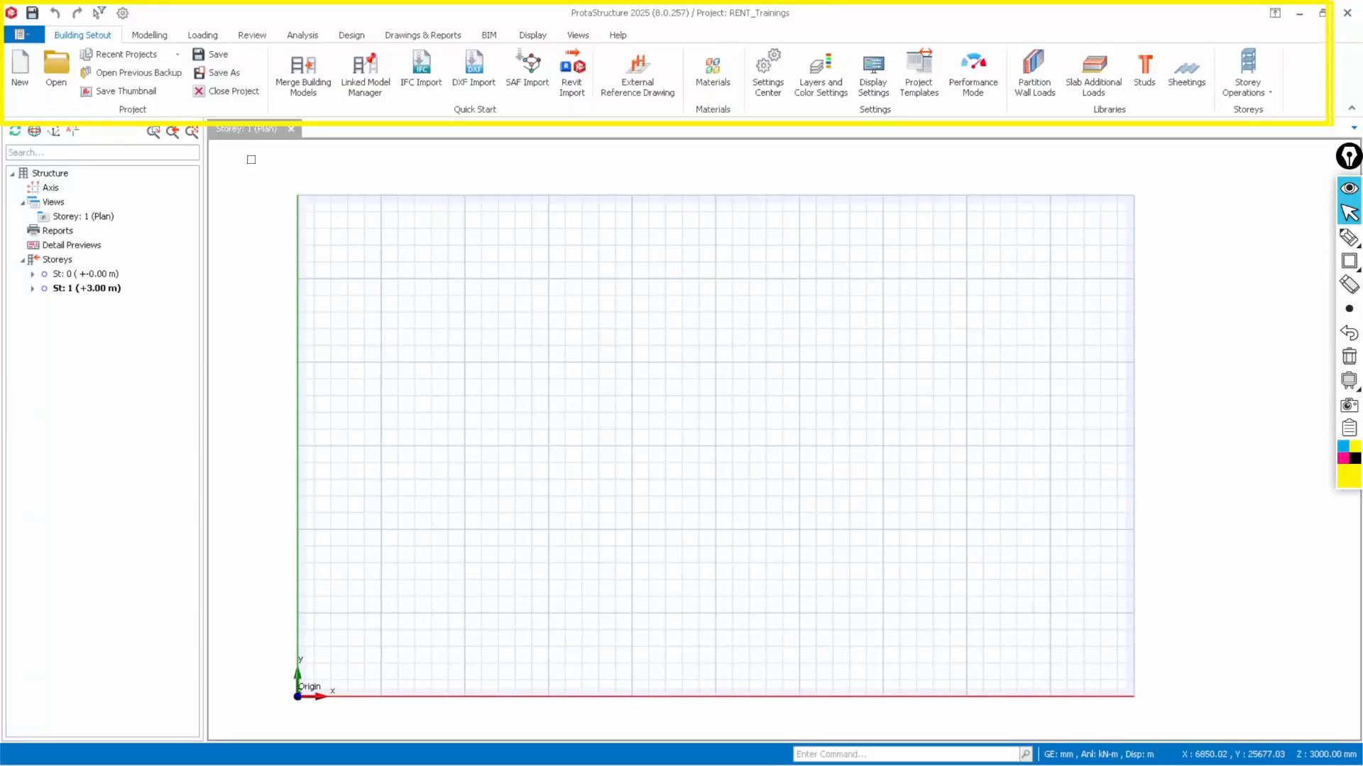
Examine the modelling commands for grids, drawing shapes, RC members and steel members
{"action": "left_click", "coordinate": [155, 39]}
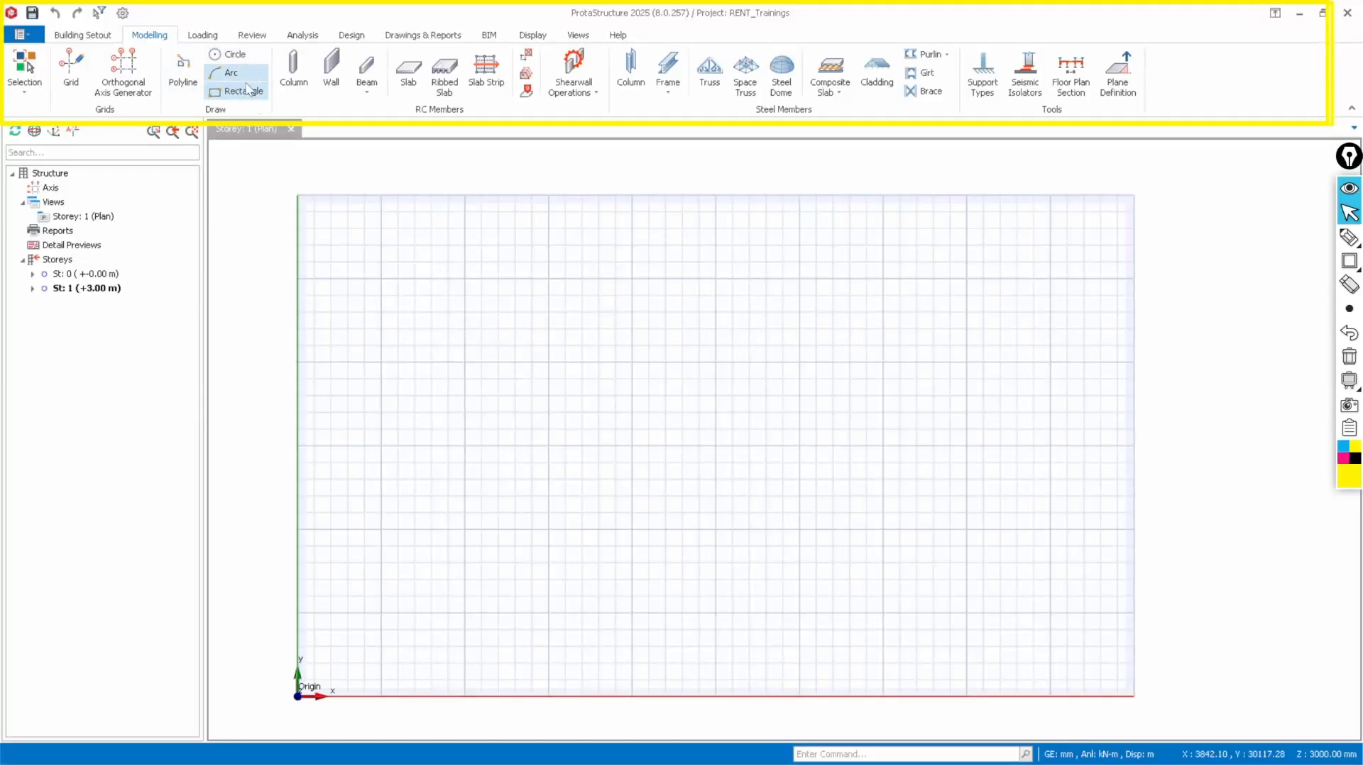
{"action": "left_click", "coordinate": [182, 68]}
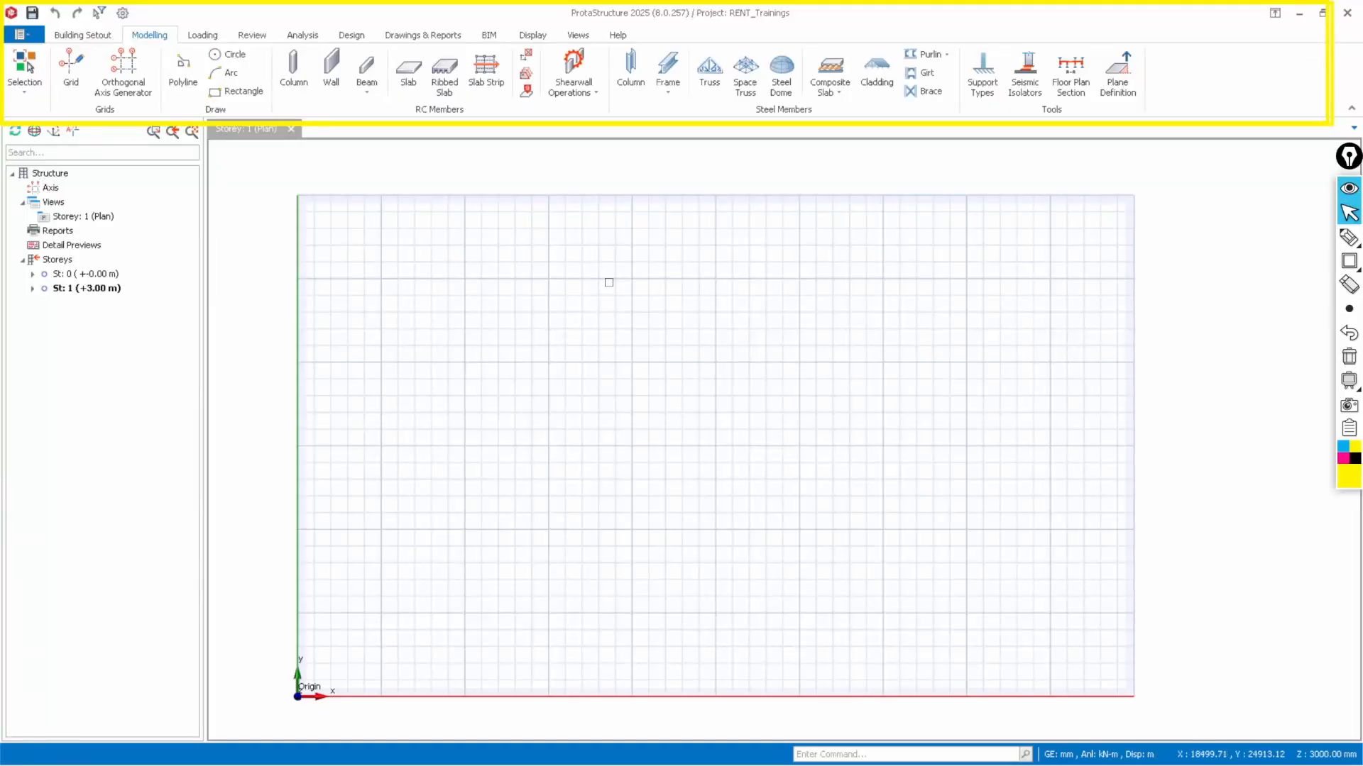
{"action": "scroll", "coordinate": [609, 282], "scroll_direction": "up", "scroll_amount": 1}
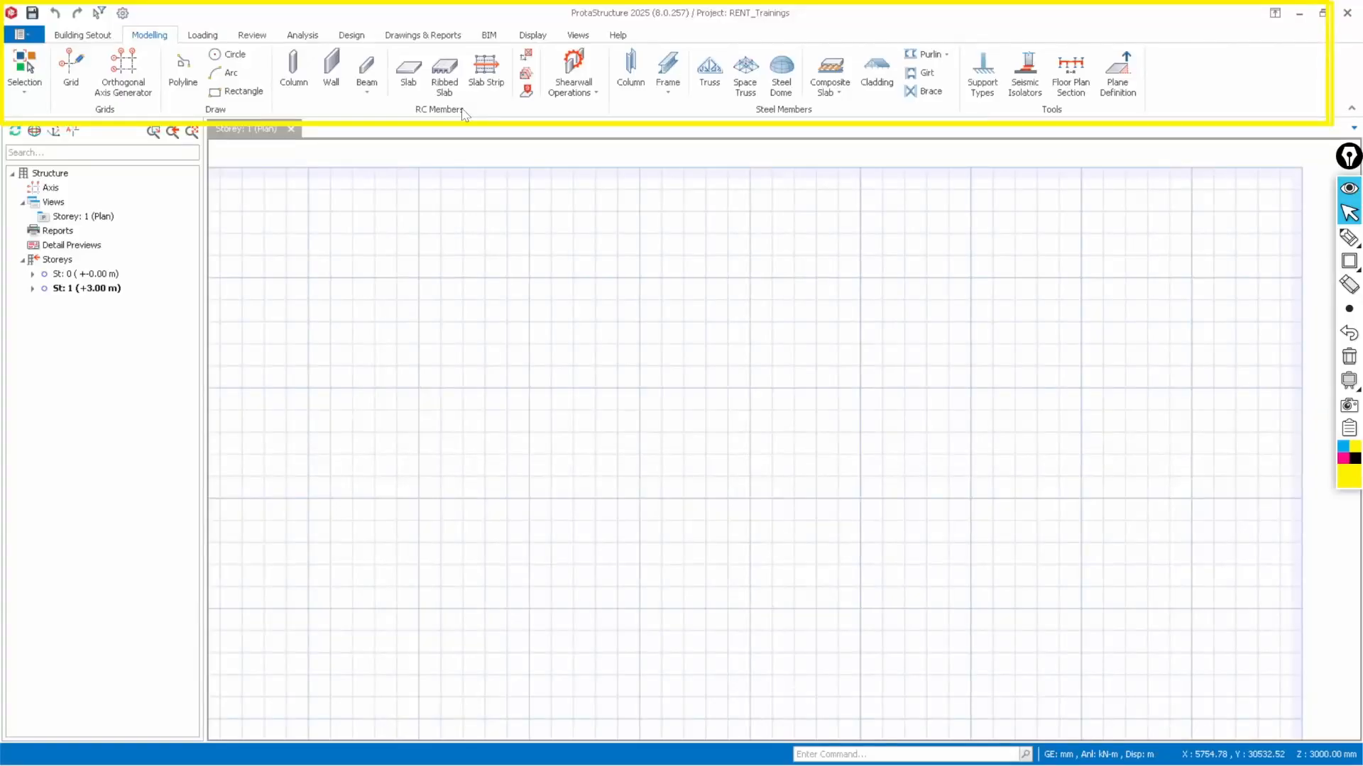
{"action": "key", "text": "ctrl+shift+2"}
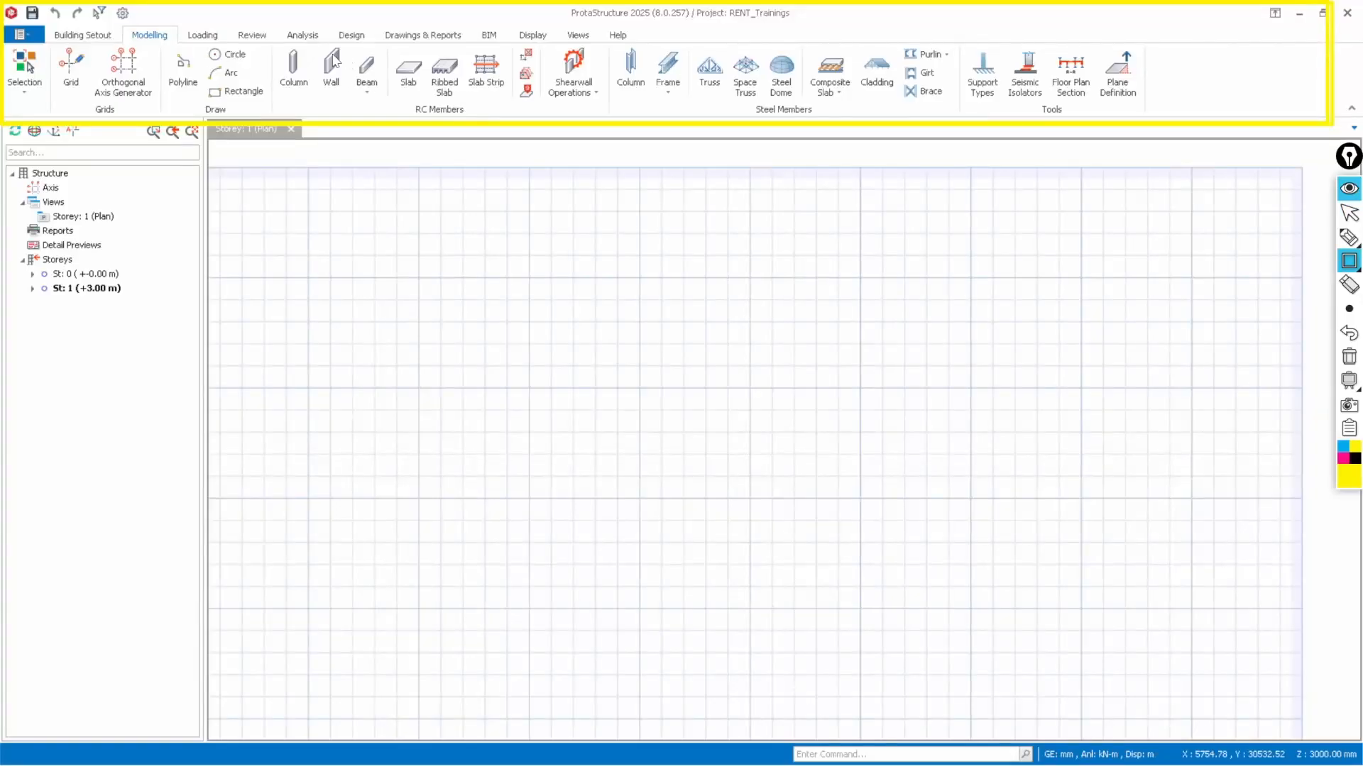
{"action": "left_click_drag", "start_coordinate": [276, 45], "coordinate": [622, 128]}
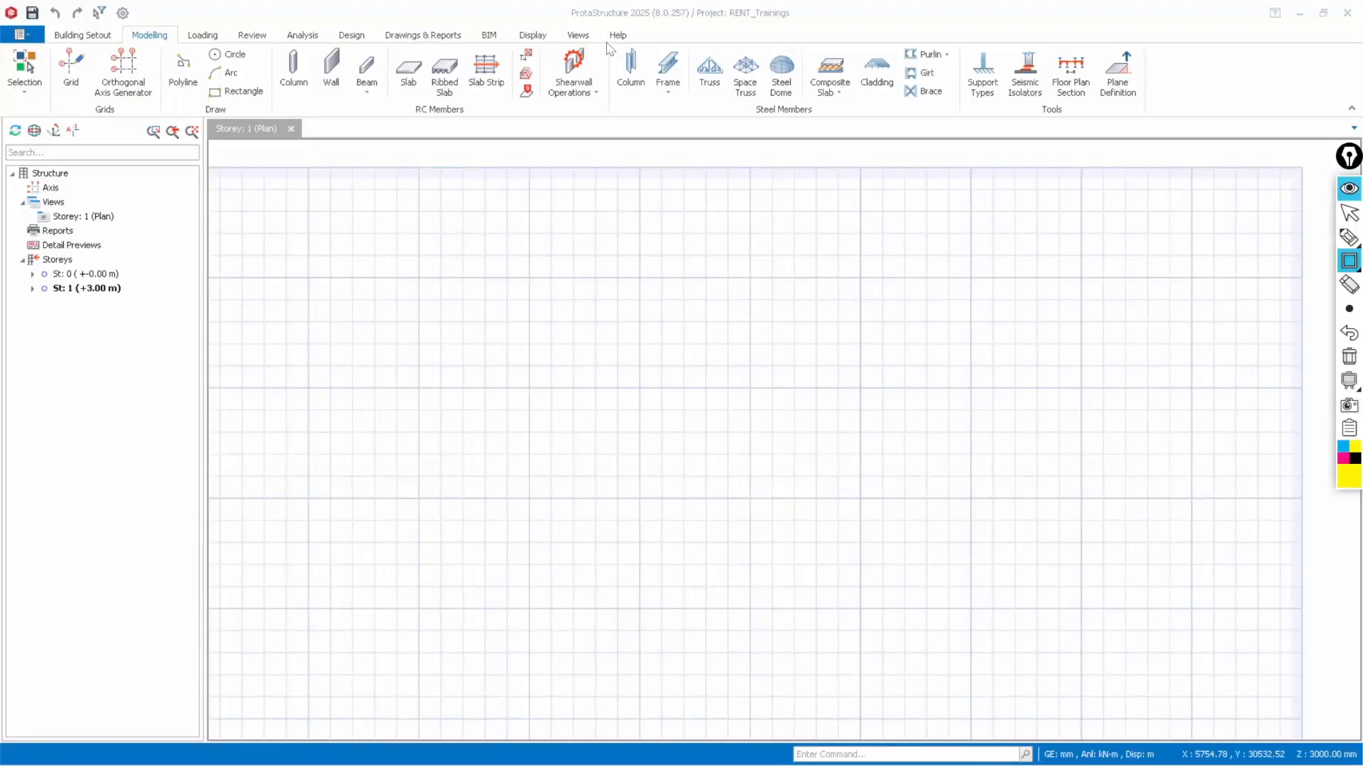
{"action": "mouse_move", "coordinate": [609, 52]}
{"action": "left_mouse_down"}
{"action": "mouse_move", "coordinate": [657, 83]}
{"action": "mouse_move", "coordinate": [918, 97]}
{"action": "mouse_move", "coordinate": [959, 123]}
{"action": "left_mouse_up"}
{"action": "key", "text": "ctrl+shift+2"}
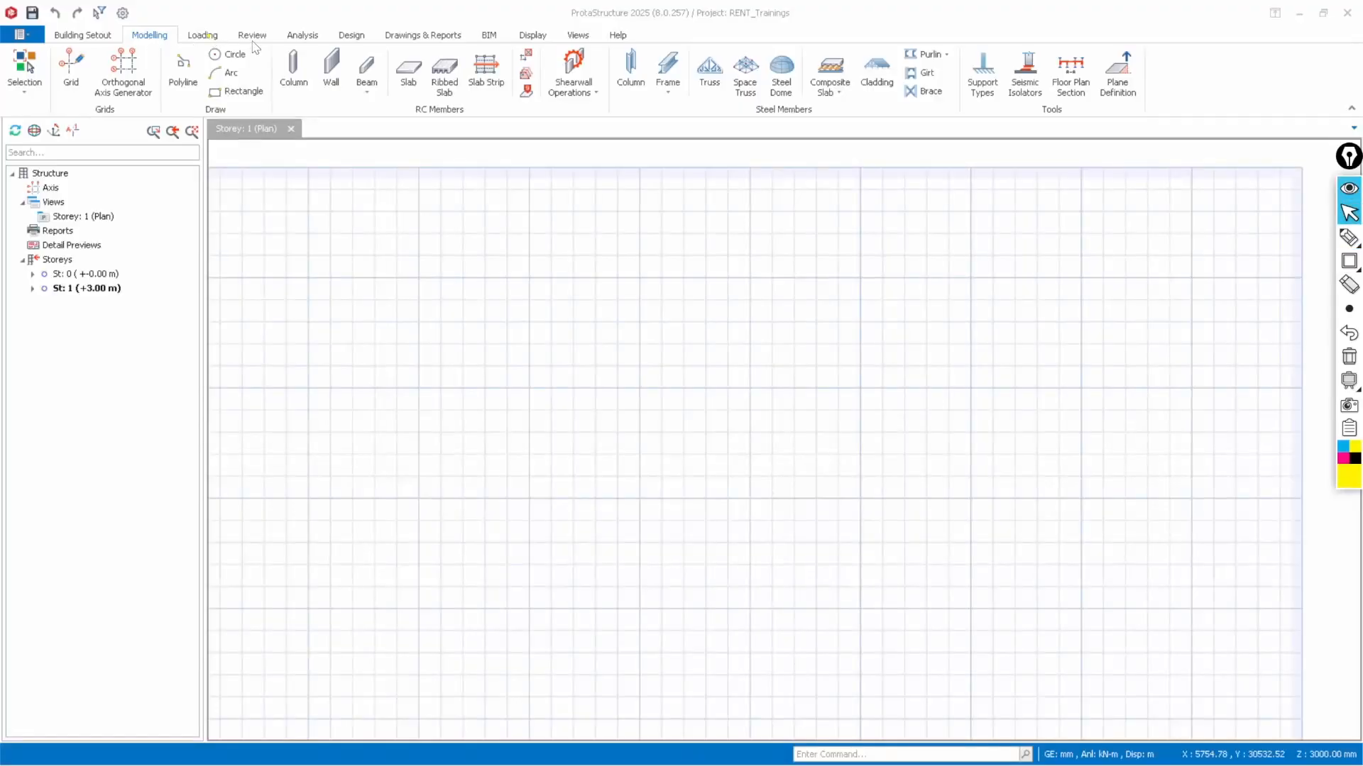
Examine the commands for loading, model review, analysis and member design
{"action": "left_click", "coordinate": [207, 40]}
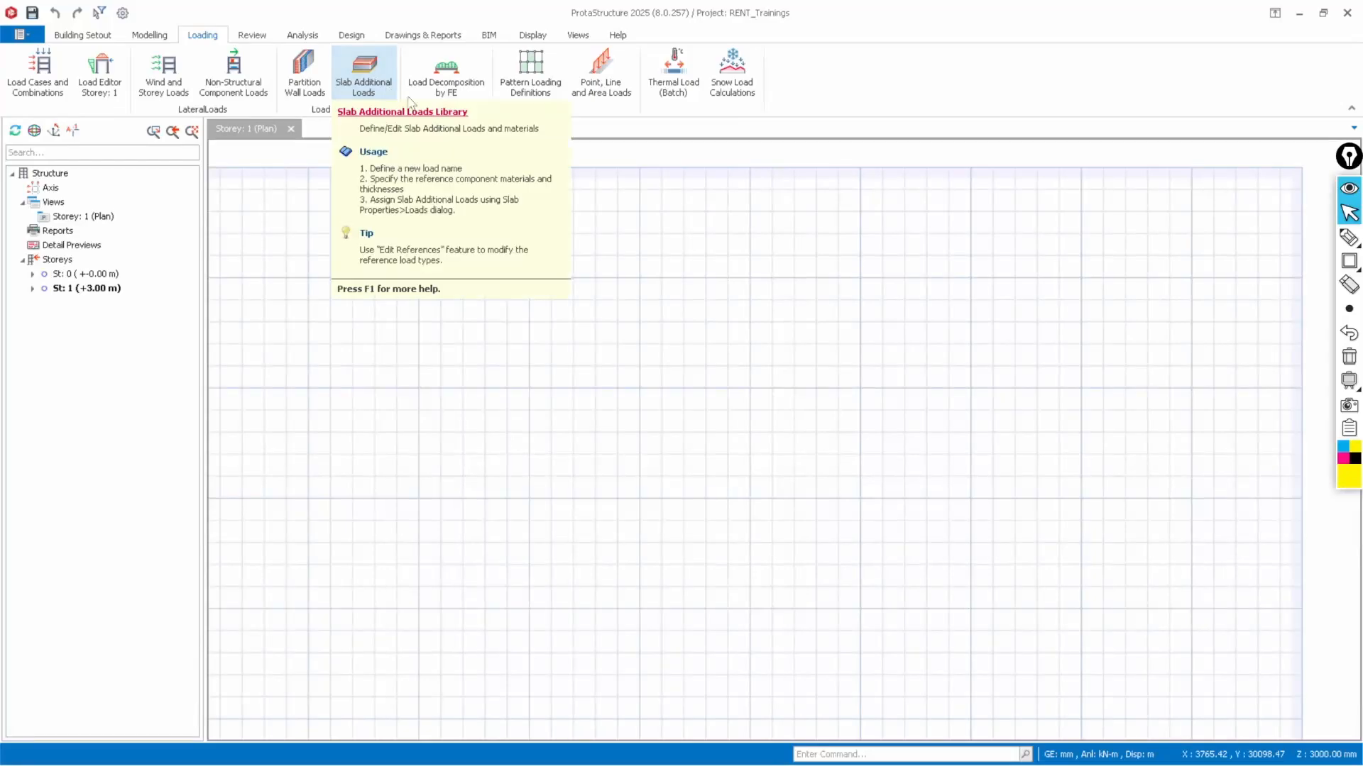
{"action": "left_click", "coordinate": [248, 37]}
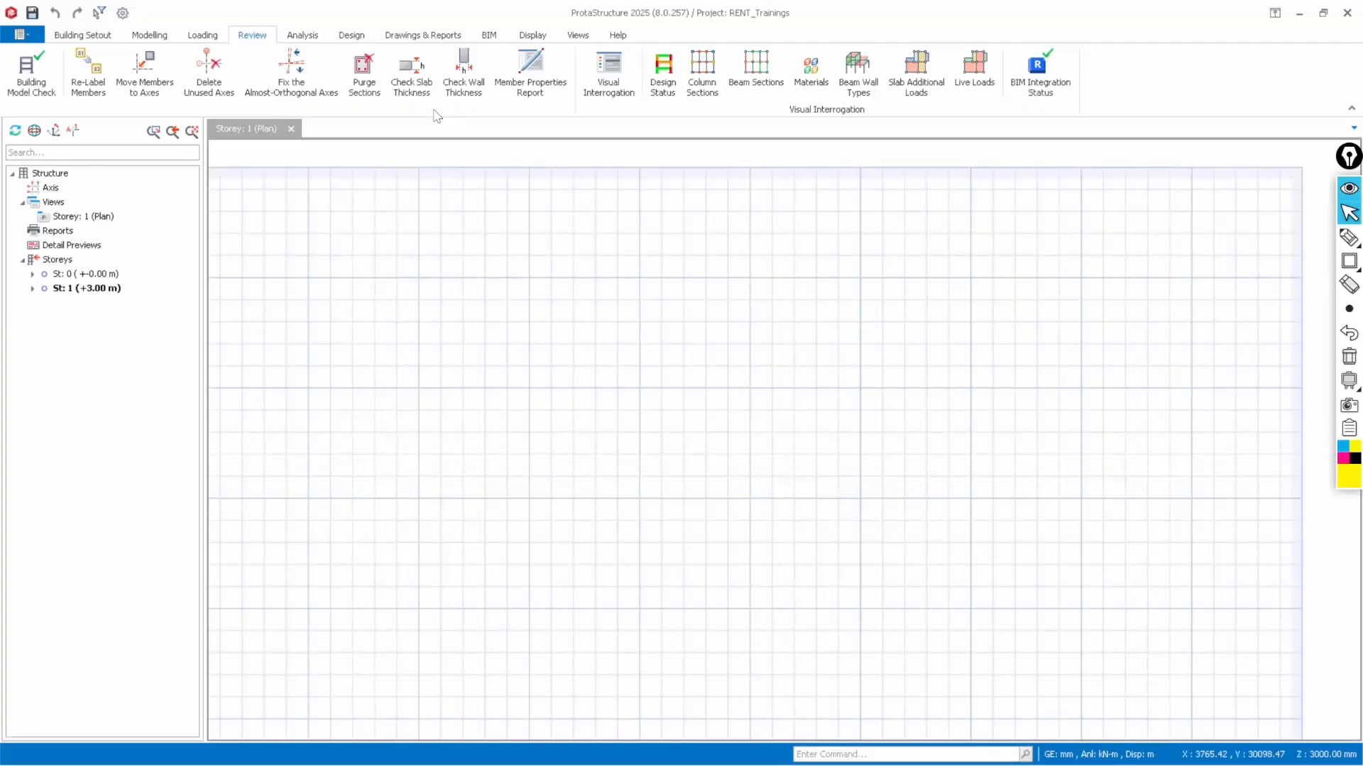
{"action": "left_click", "coordinate": [298, 39]}
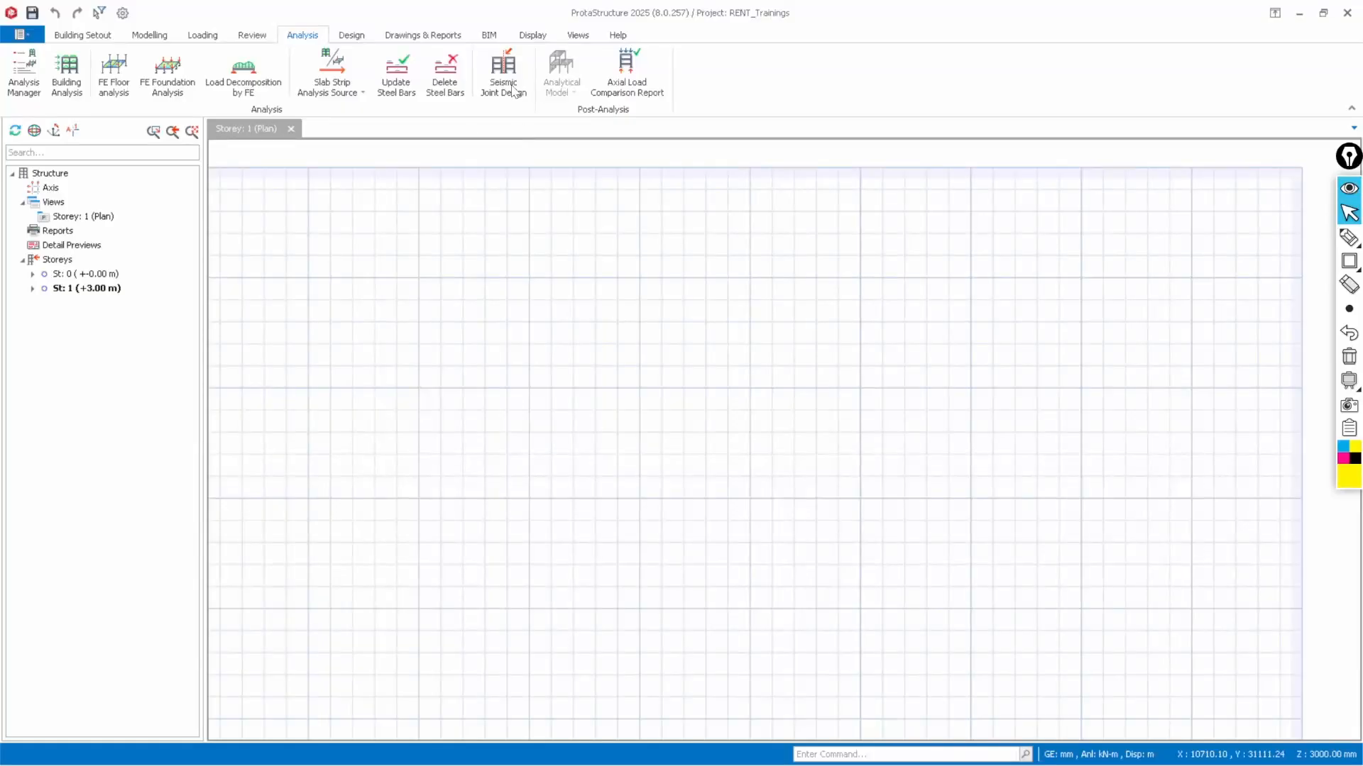
{"action": "left_click", "coordinate": [361, 37]}
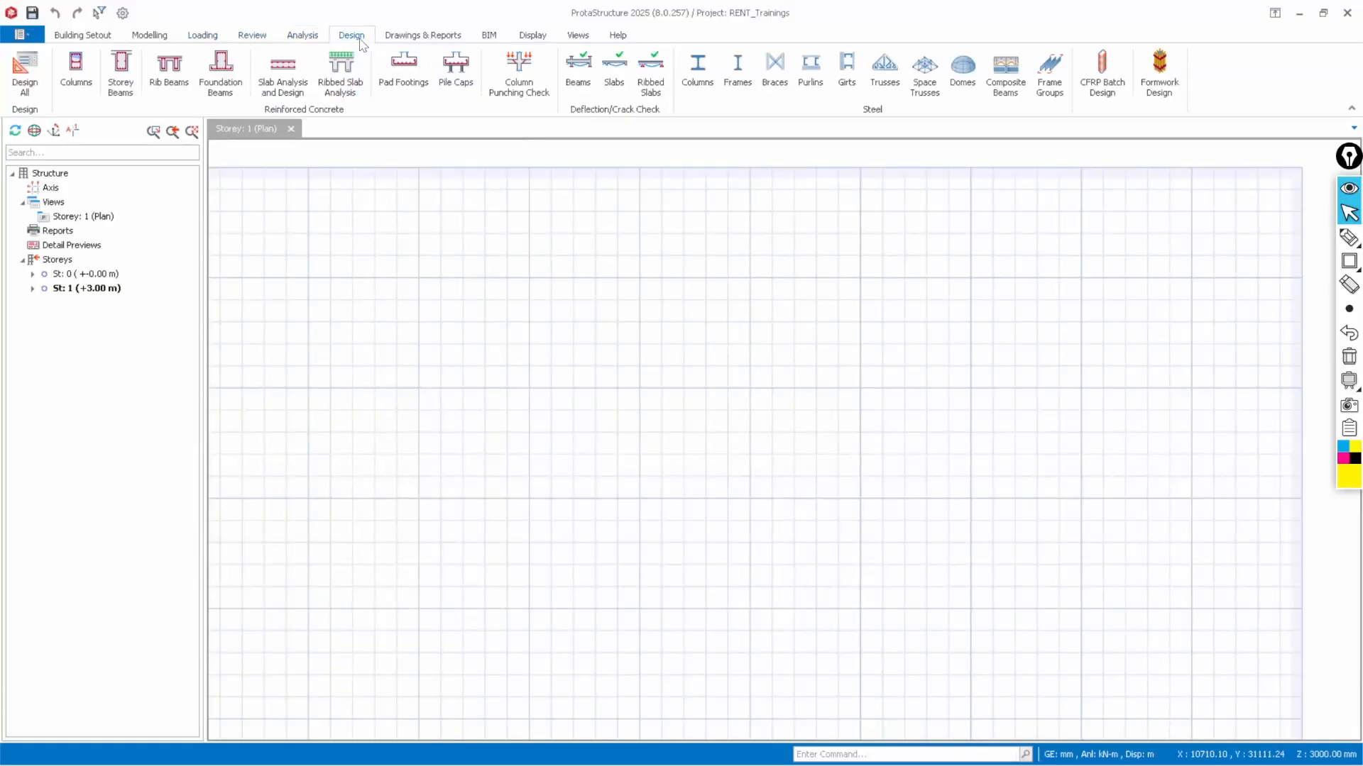
Go through the command sets in workflow order from building setout to design, and read the Column Section Design help
{"action": "left_click", "coordinate": [112, 35]}
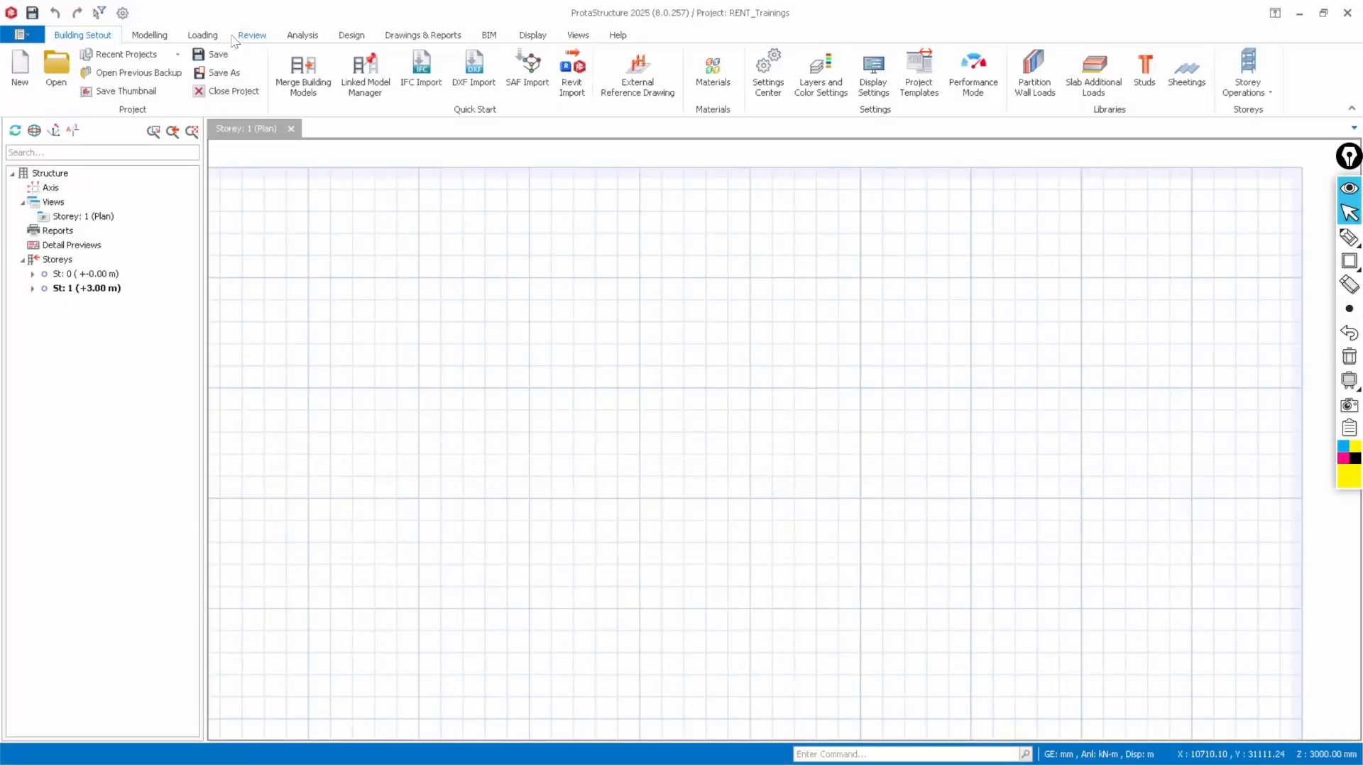
{"action": "left_click", "coordinate": [152, 39]}
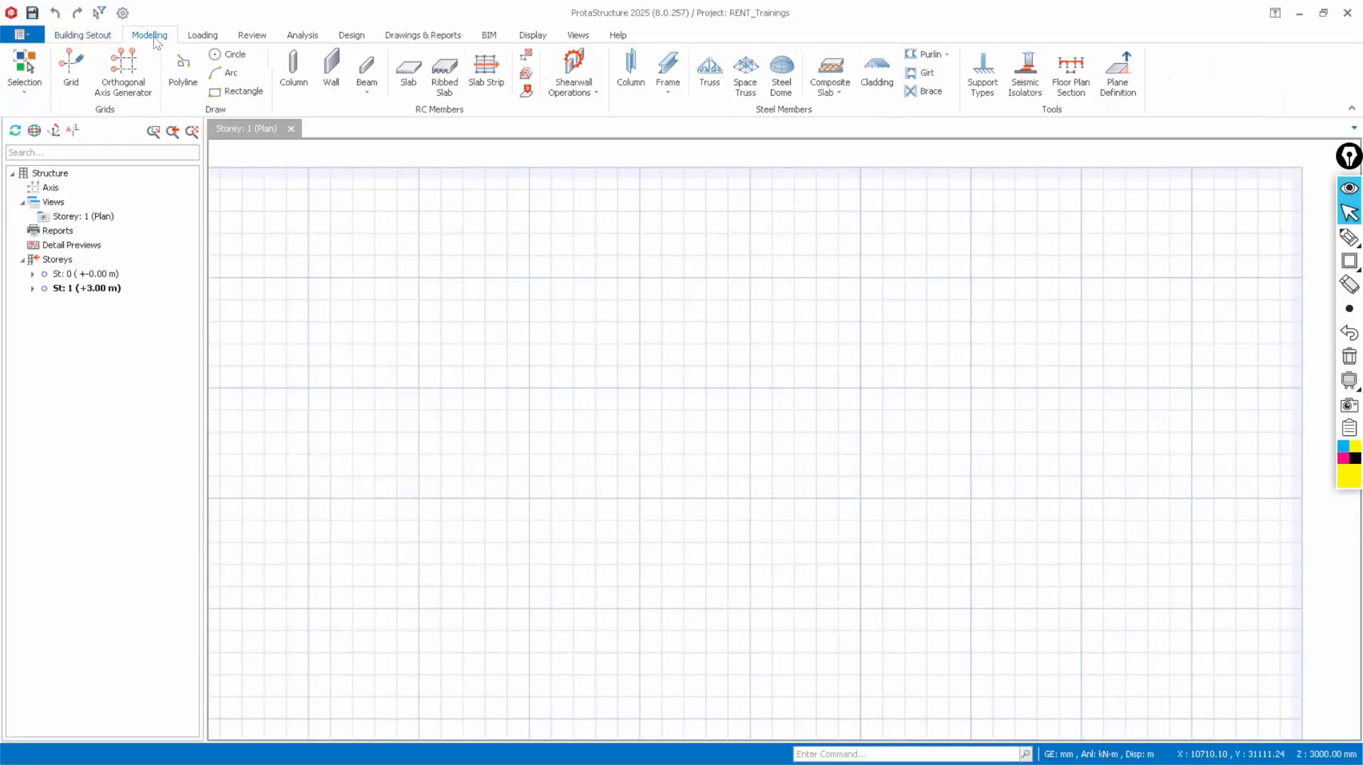
{"action": "left_click", "coordinate": [202, 39]}
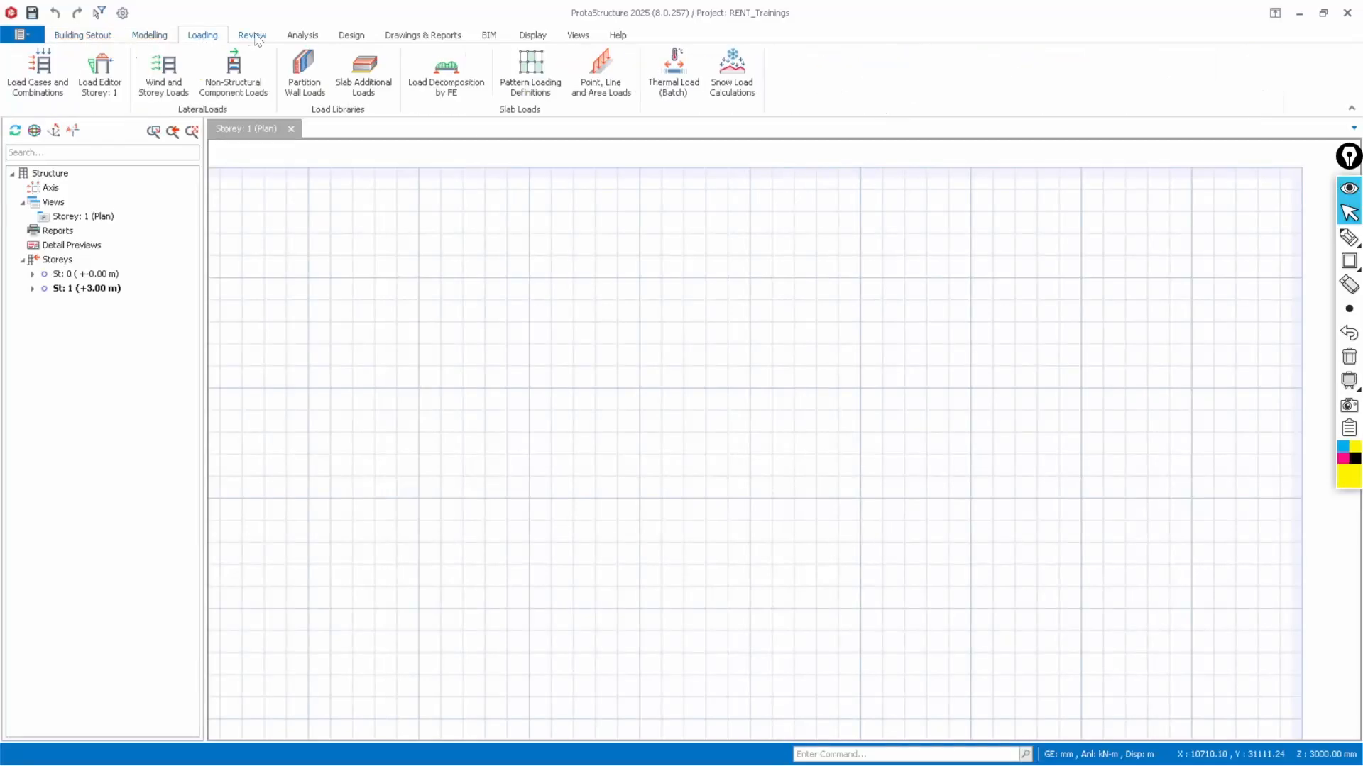
{"action": "left_click", "coordinate": [255, 37]}
{"action": "left_click", "coordinate": [310, 37]}
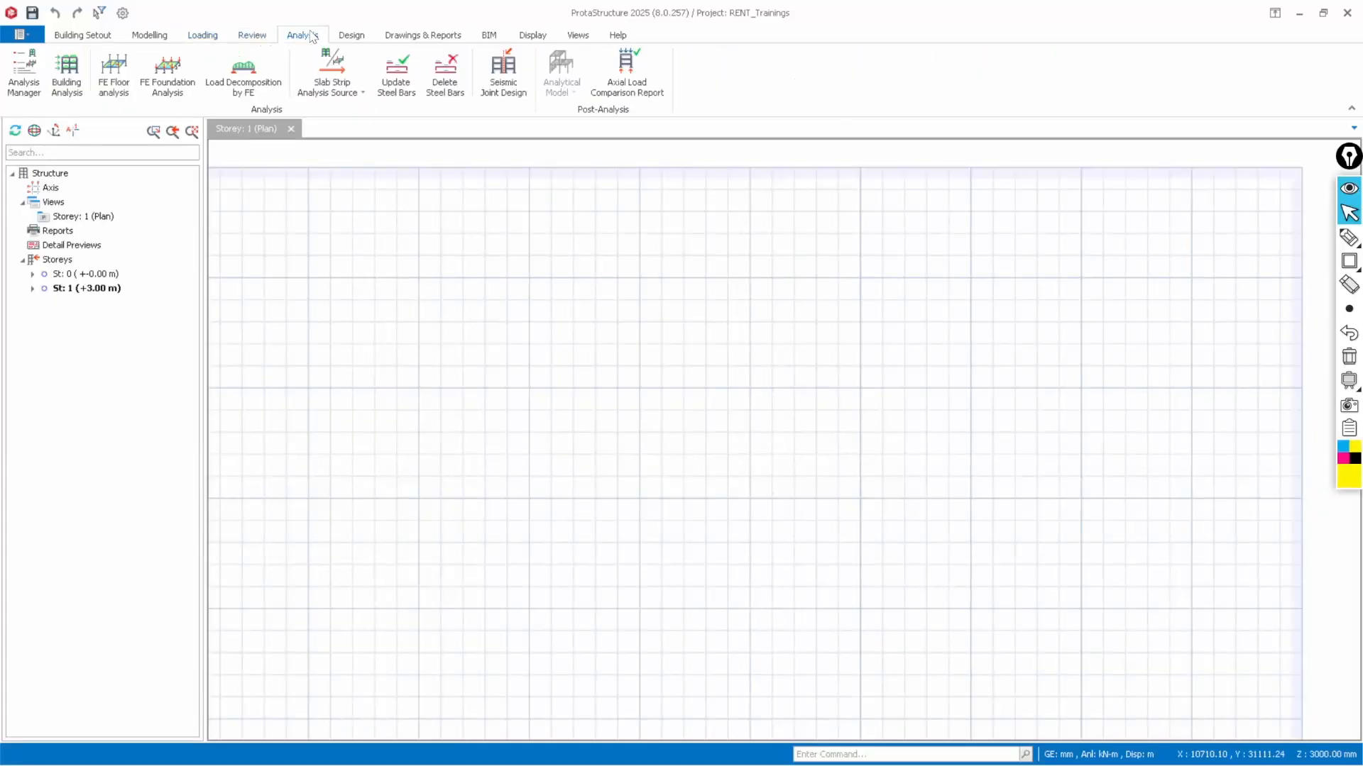
{"action": "left_click", "coordinate": [341, 40]}
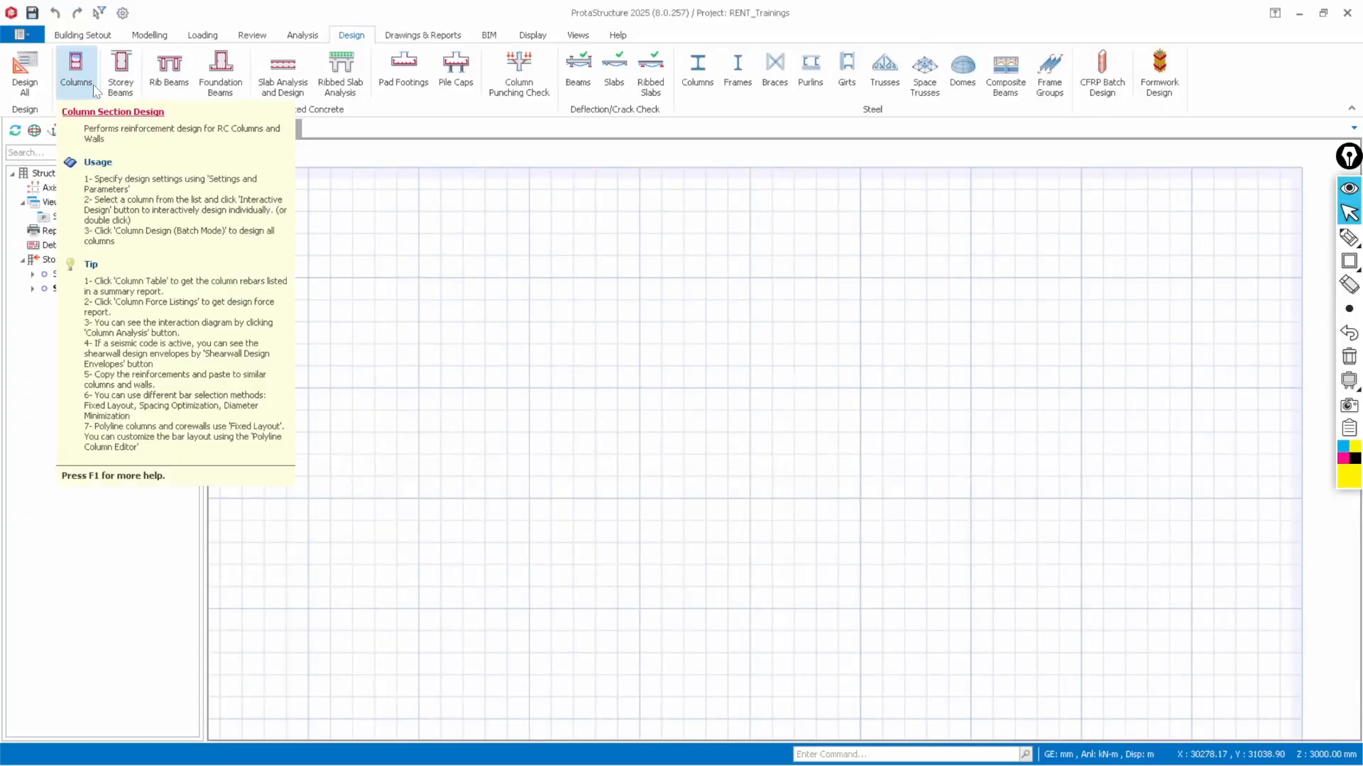
Examine the drawings and reports, BIM, display and view commands, and return to the modelling commands
{"action": "left_click", "coordinate": [418, 39]}
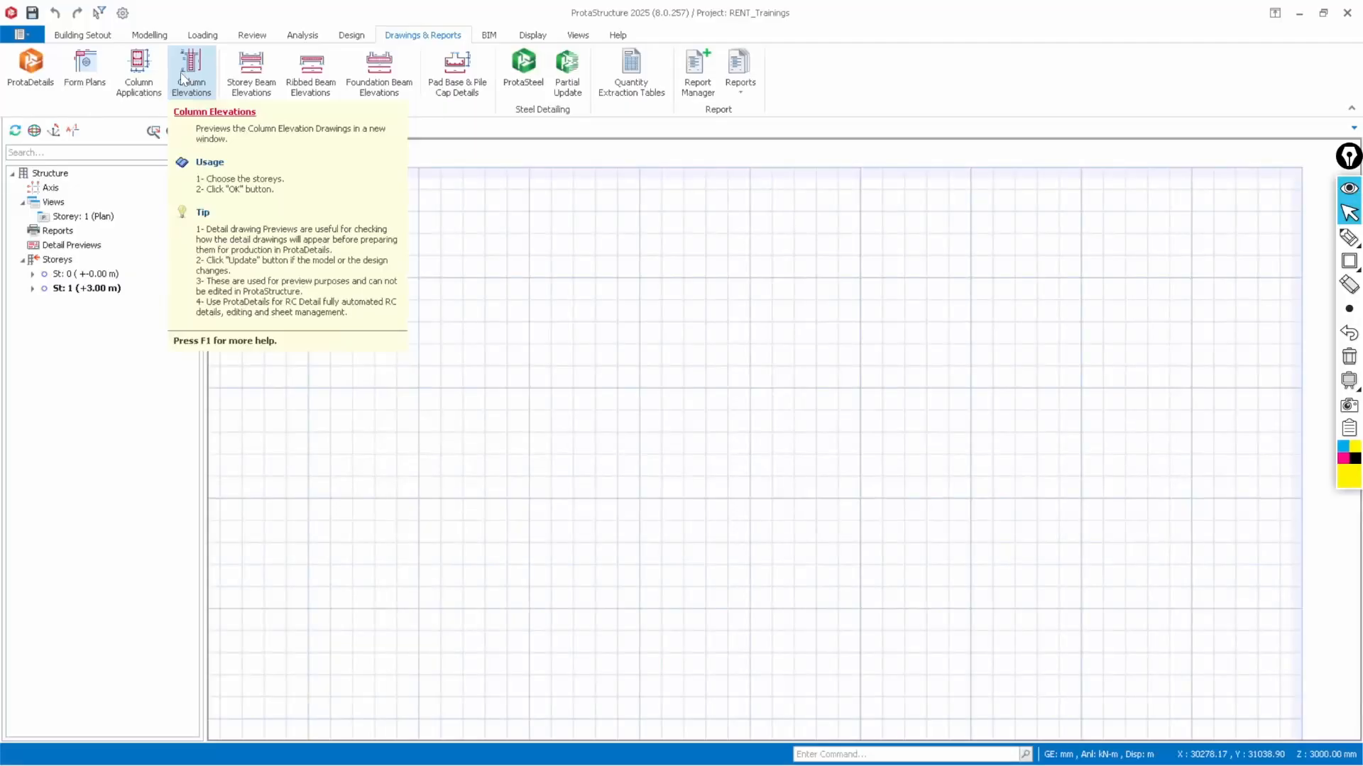
{"action": "left_click", "coordinate": [490, 36]}
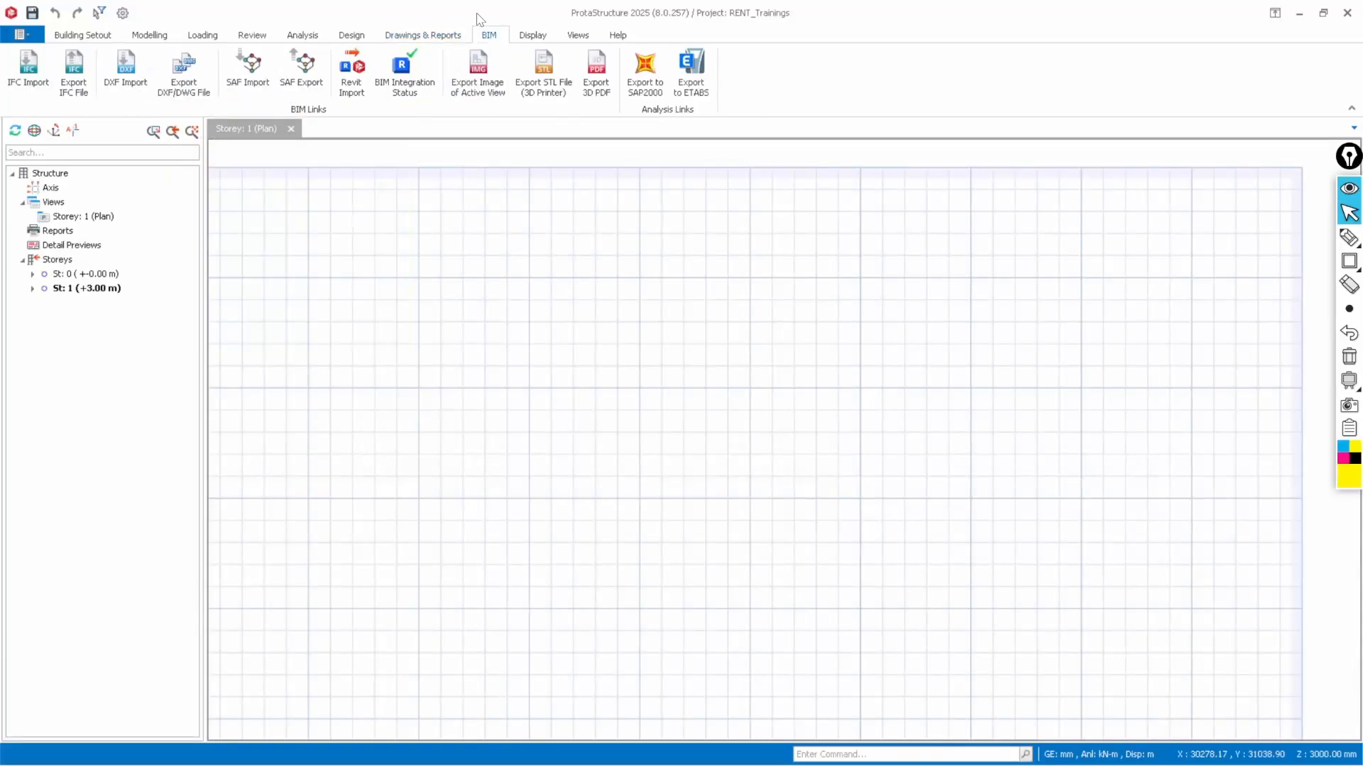
{"action": "left_click", "coordinate": [538, 39]}
{"action": "left_click", "coordinate": [579, 44]}
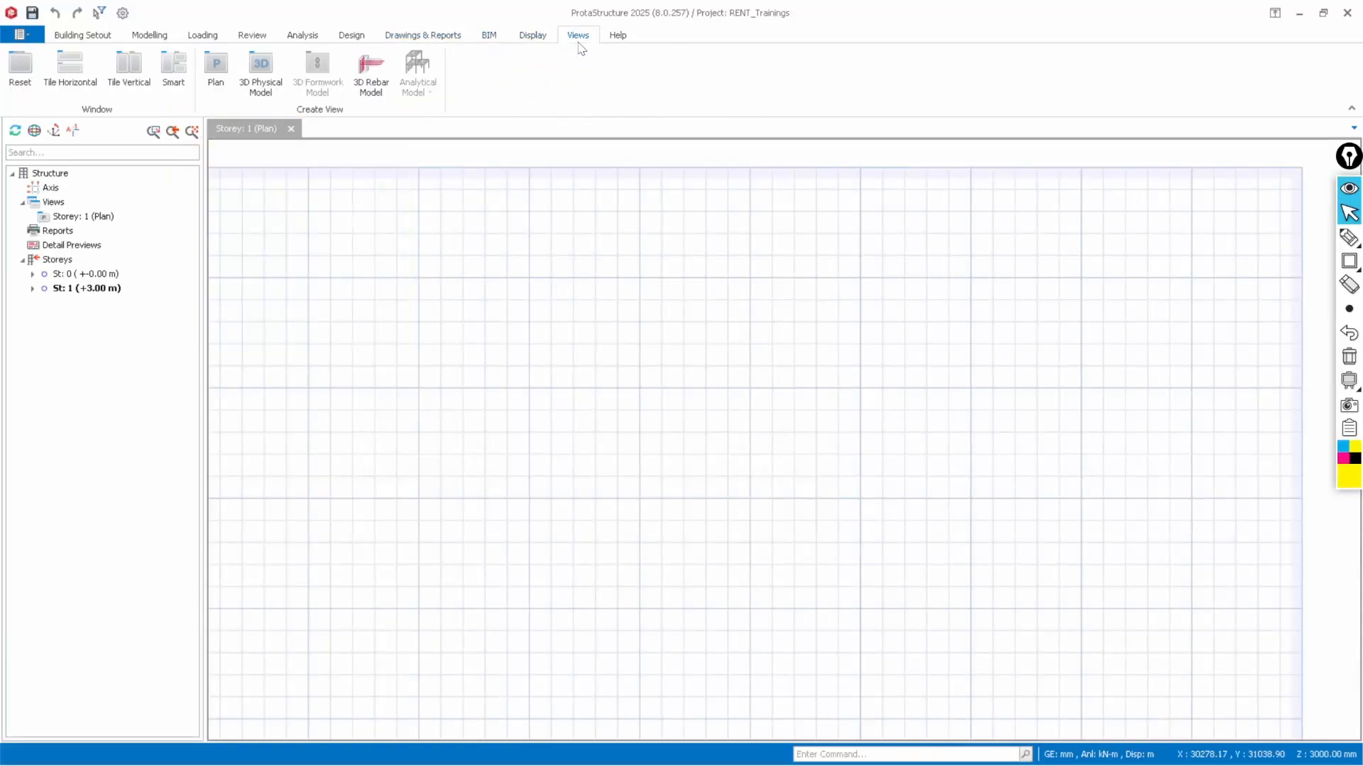
{"action": "left_click", "coordinate": [151, 37]}
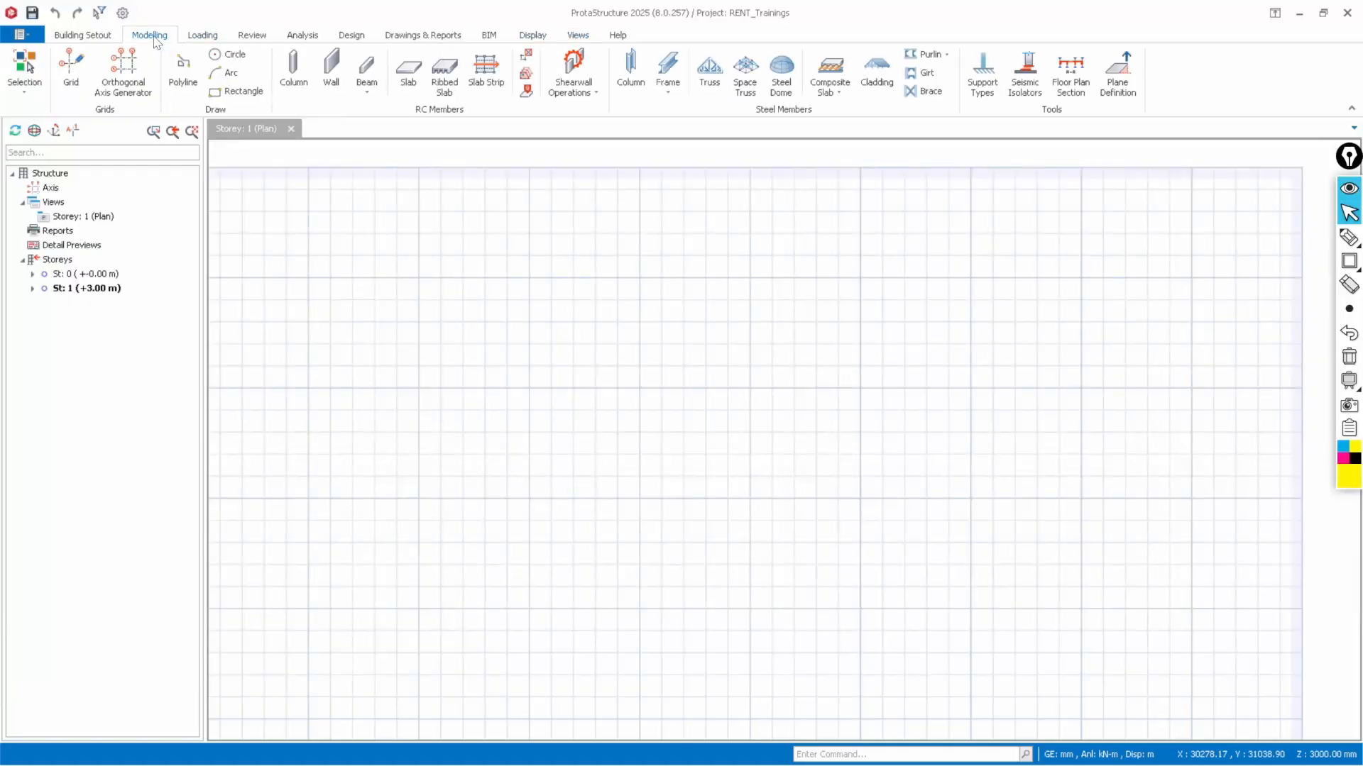
Examine the Grid and Orthogonal Axis Generator commands among the modelling tools
{"action": "scroll", "coordinate": [547, 279], "scroll_direction": "down", "scroll_amount": 5}
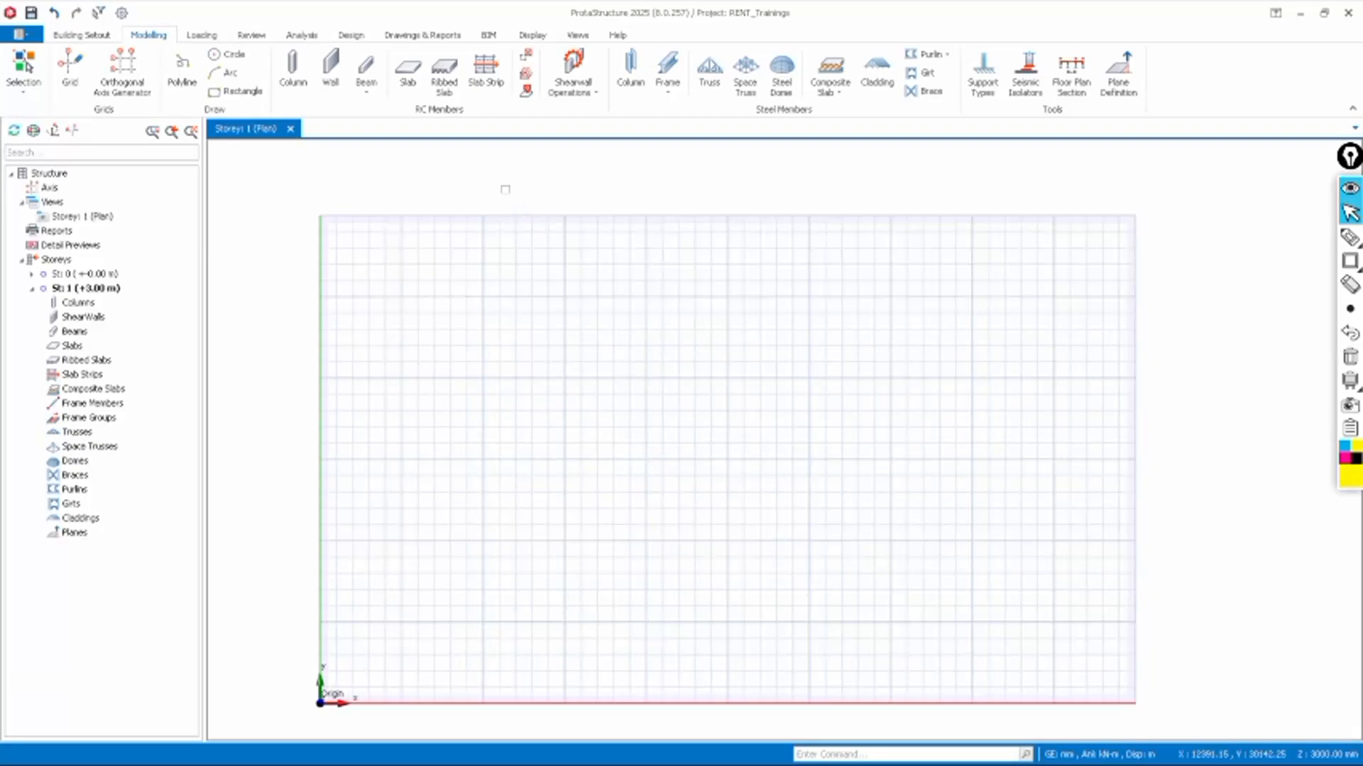
{"action": "left_click", "coordinate": [201, 35]}
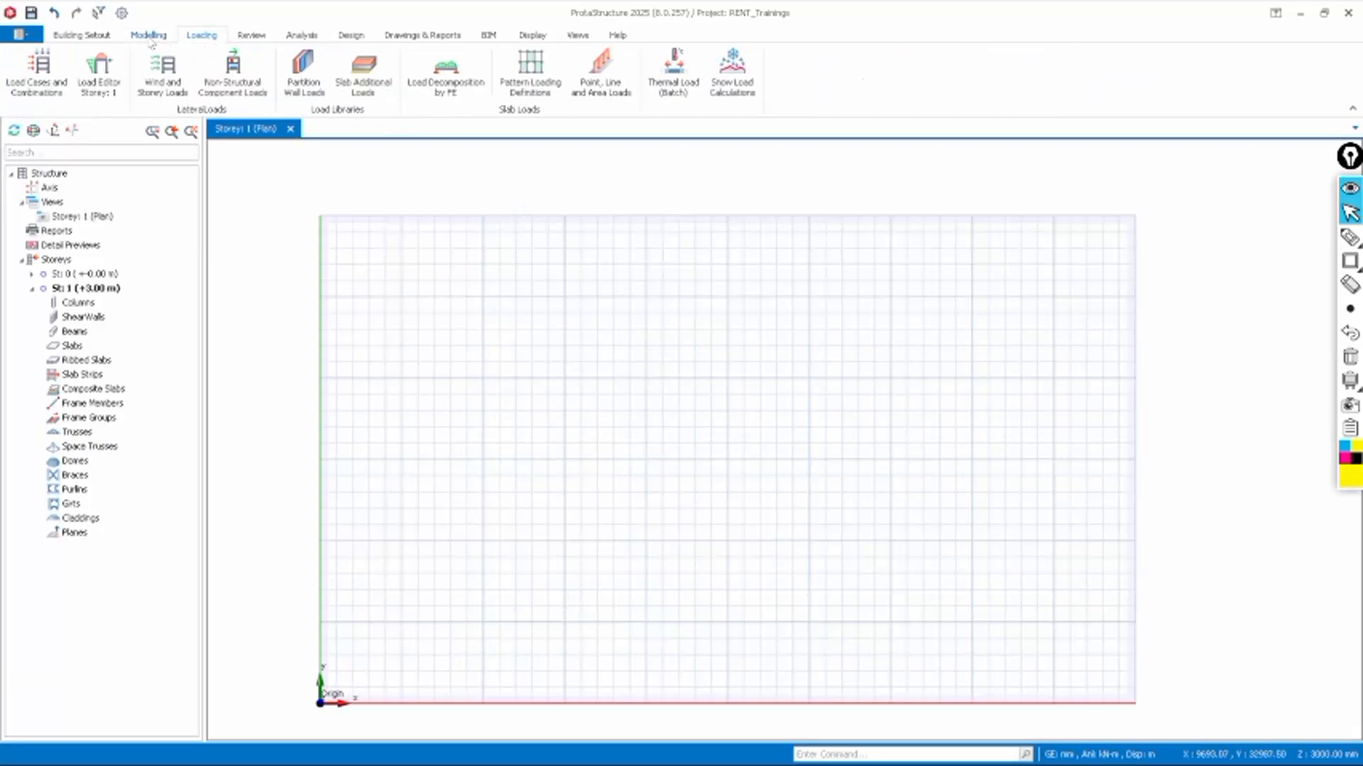
{"action": "left_click", "coordinate": [148, 37]}
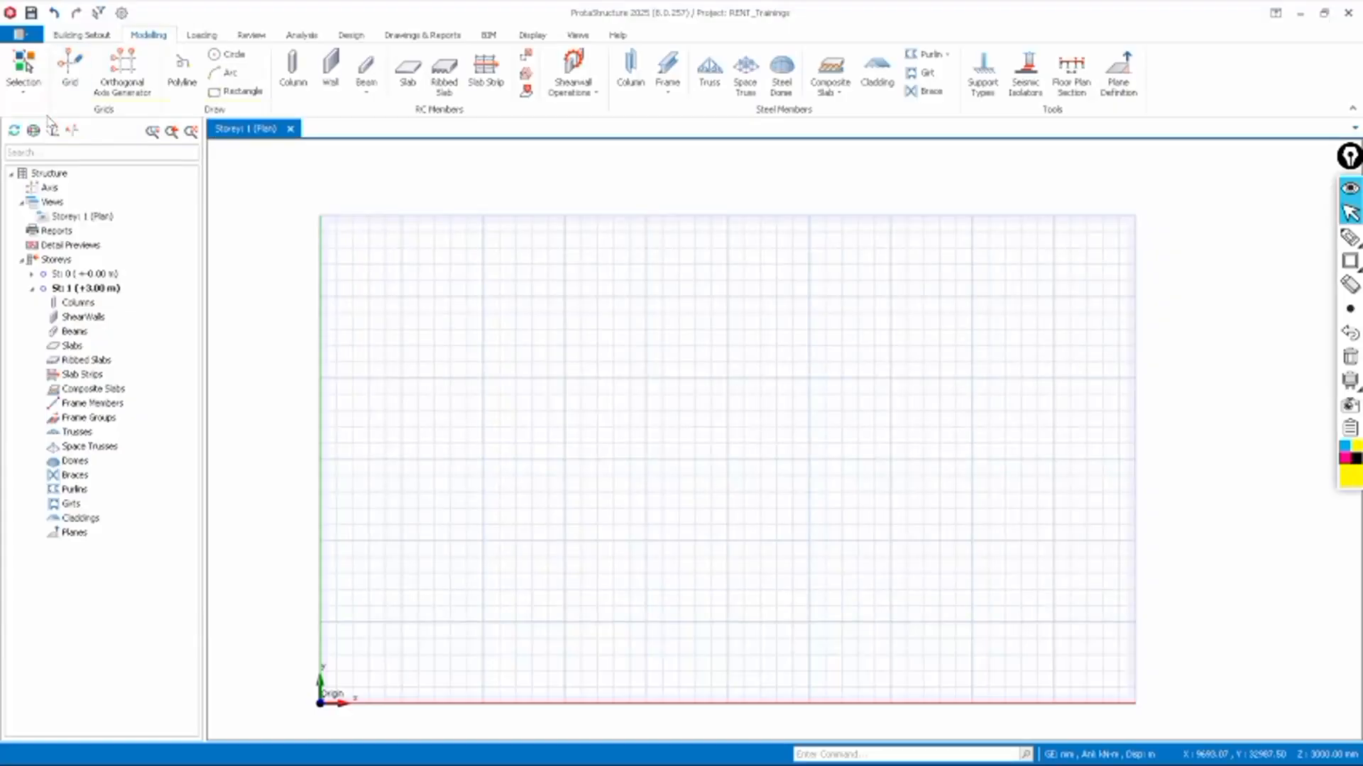
{"action": "left_click", "coordinate": [70, 78]}
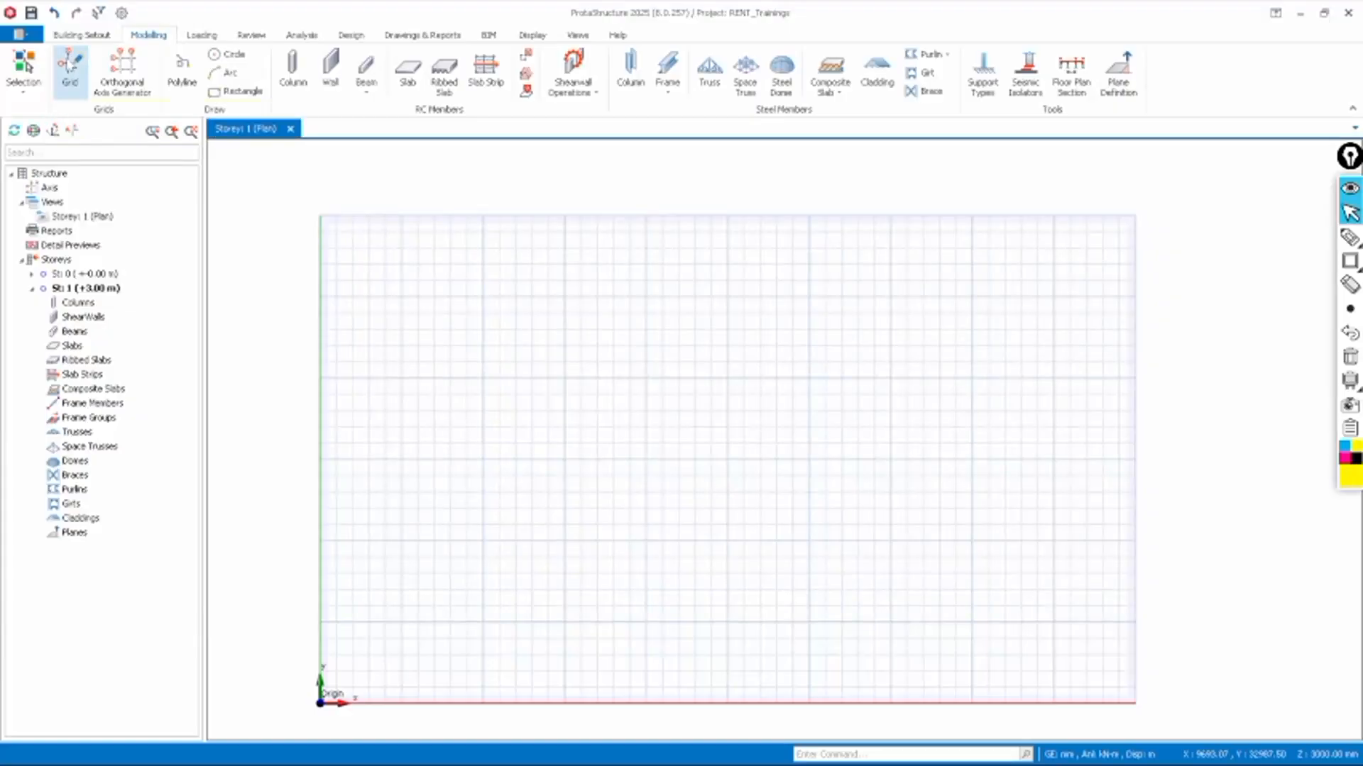
{"action": "key", "text": "ctrl+shift+r"}
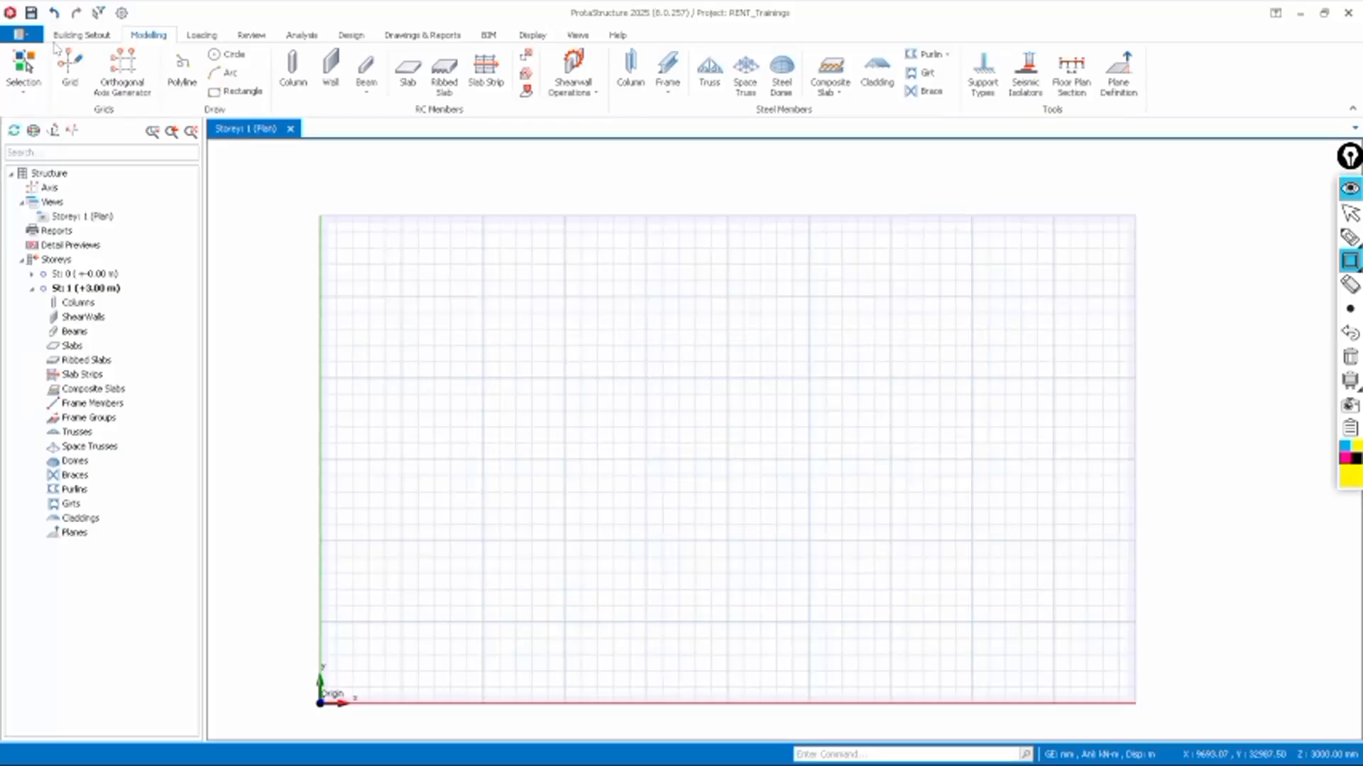
{"action": "left_click_drag", "start_coordinate": [54, 42], "coordinate": [94, 110]}
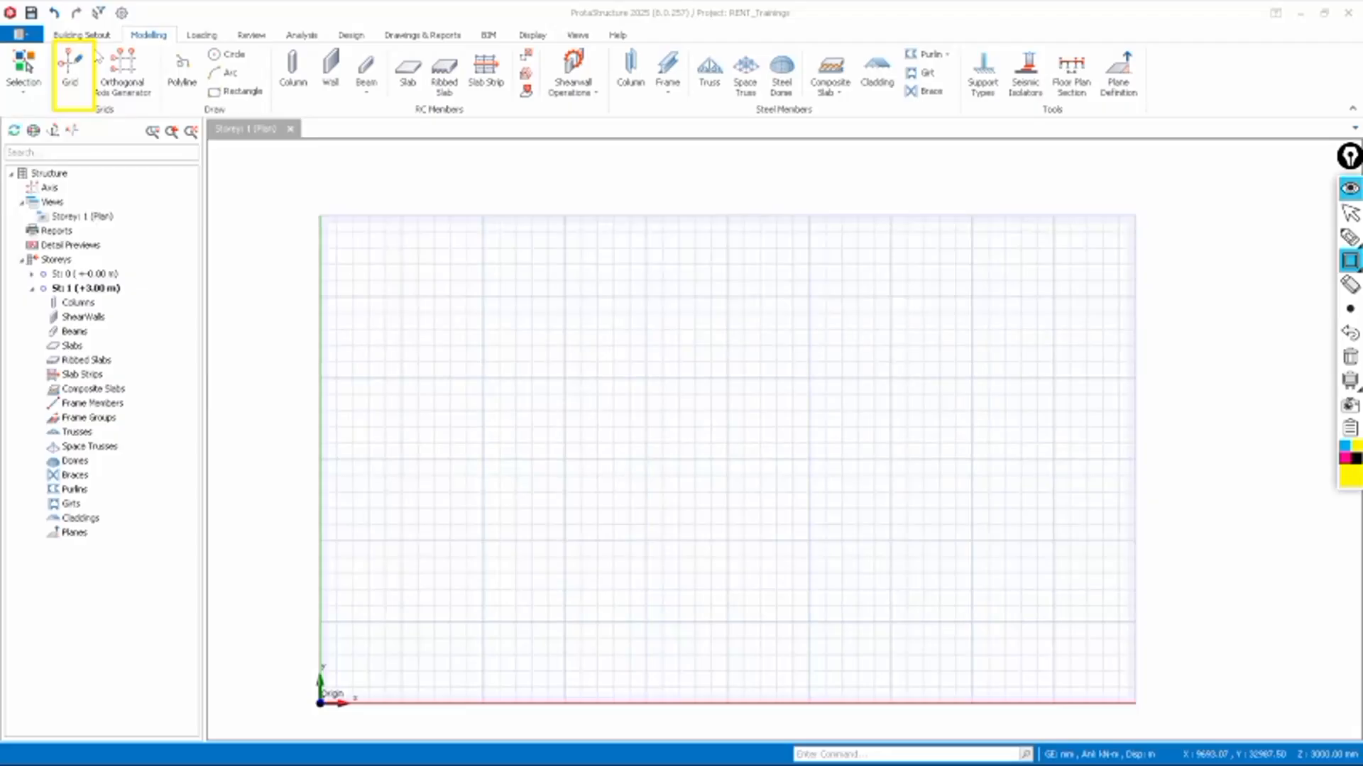
{"action": "left_click_drag", "start_coordinate": [97, 50], "coordinate": [152, 116]}
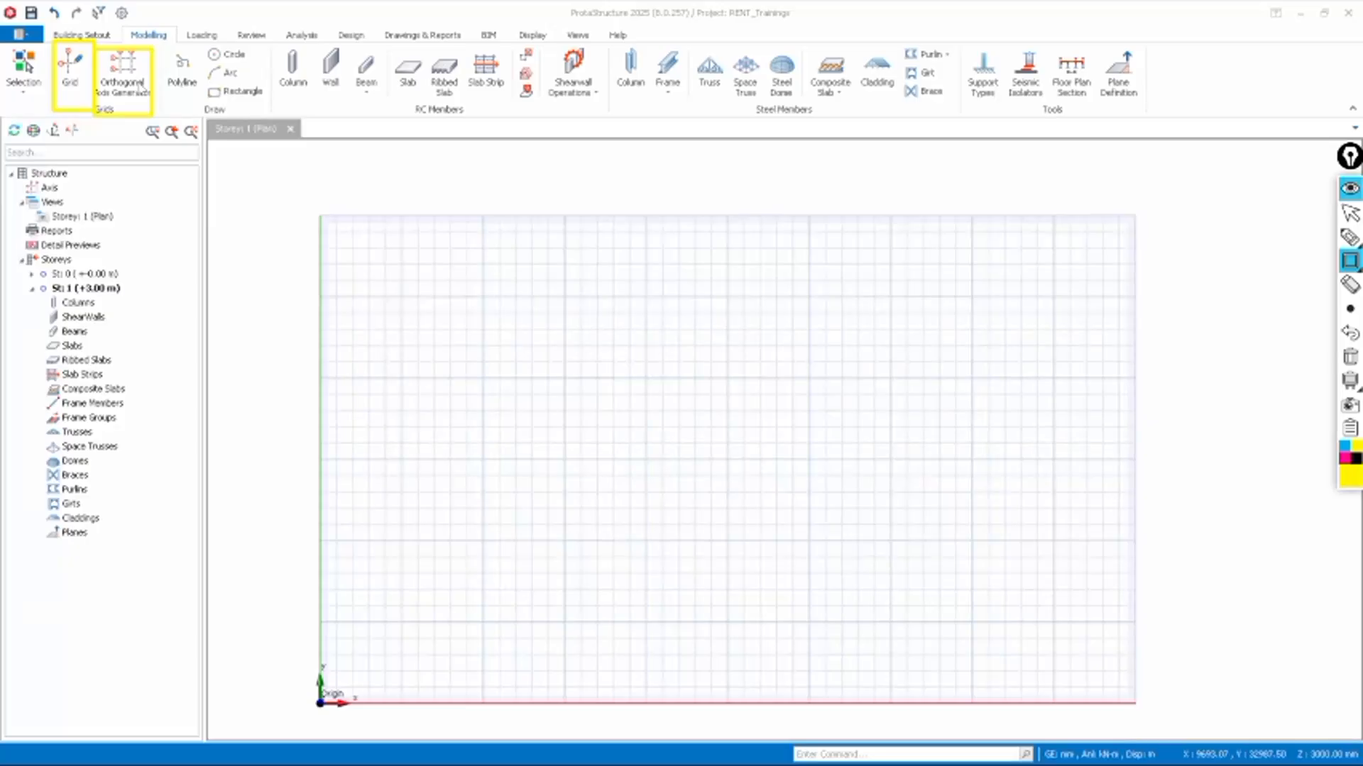
{"action": "key", "text": "ctrl+shift+2"}
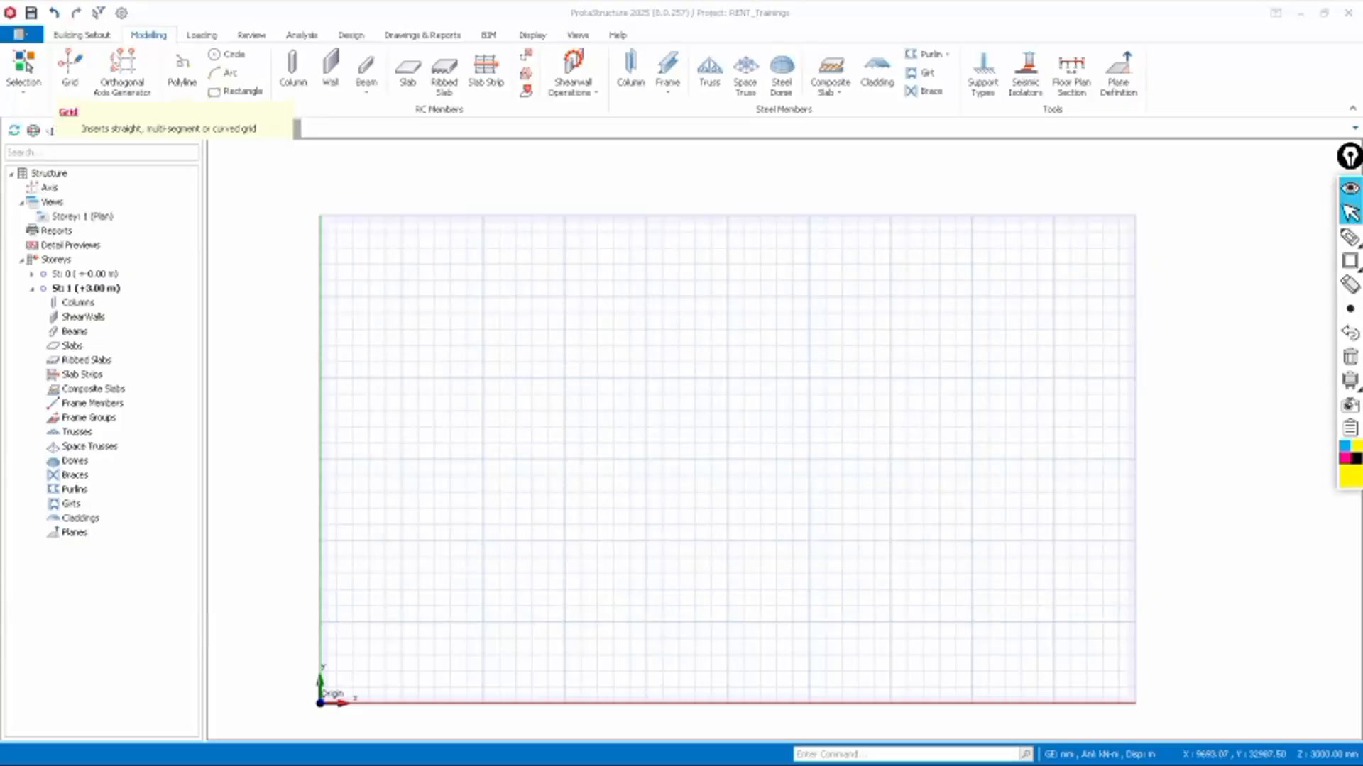
Start the Grid command and dock the Axis settings between the structure tree and the plan view
{"action": "left_click", "coordinate": [75, 83]}
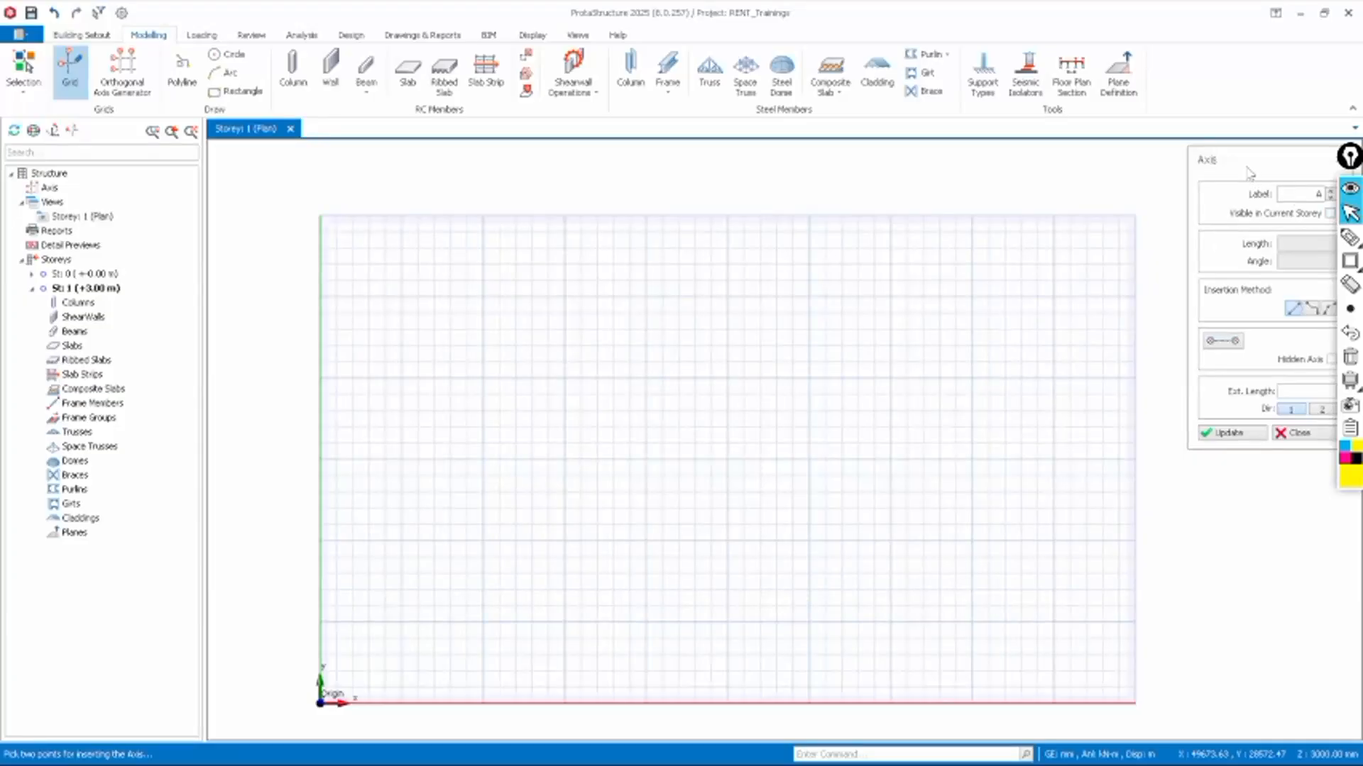
{"action": "left_click_drag", "start_coordinate": [1249, 172], "coordinate": [1066, 224]}
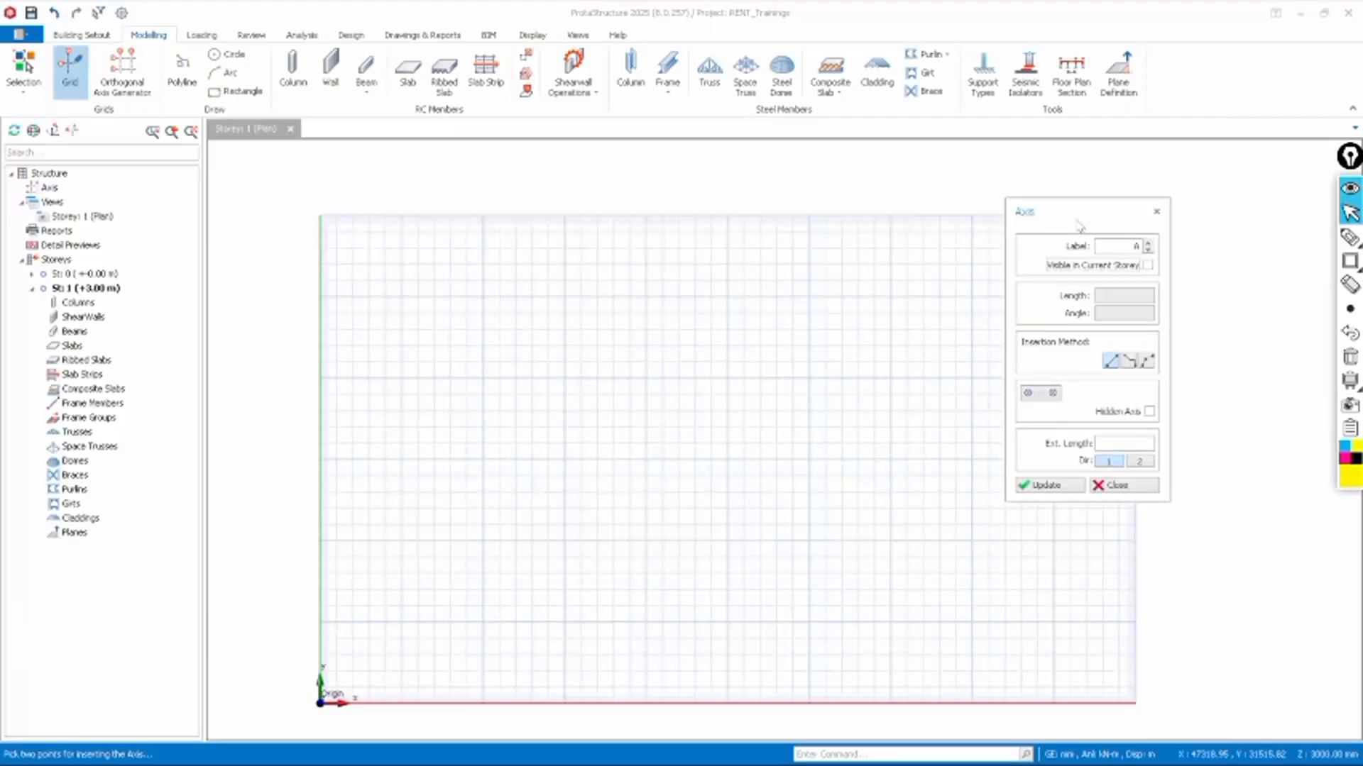
{"action": "left_click_drag", "start_coordinate": [1079, 225], "coordinate": [724, 429]}
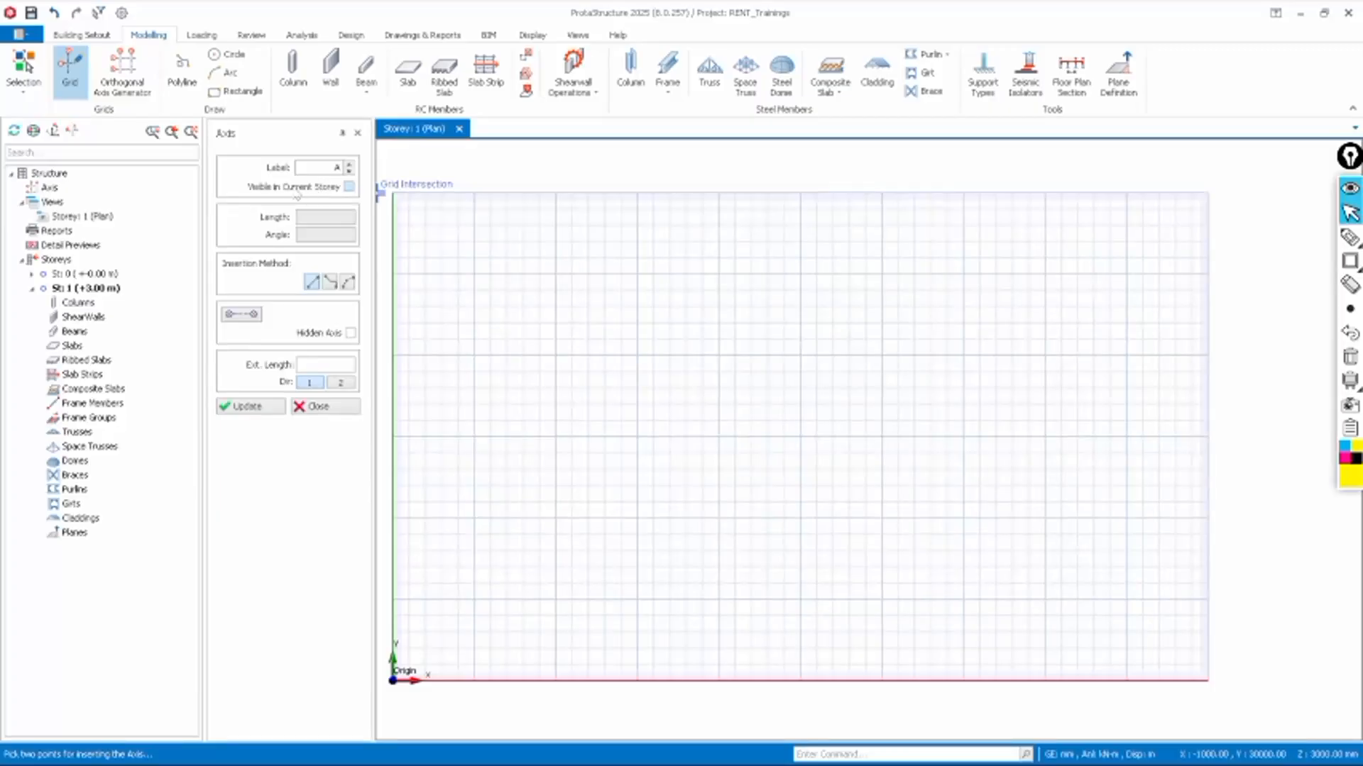
Set the new axis labelled A to be visible in the current storey, using the straight two-point insertion method
{"action": "left_click", "coordinate": [349, 187]}
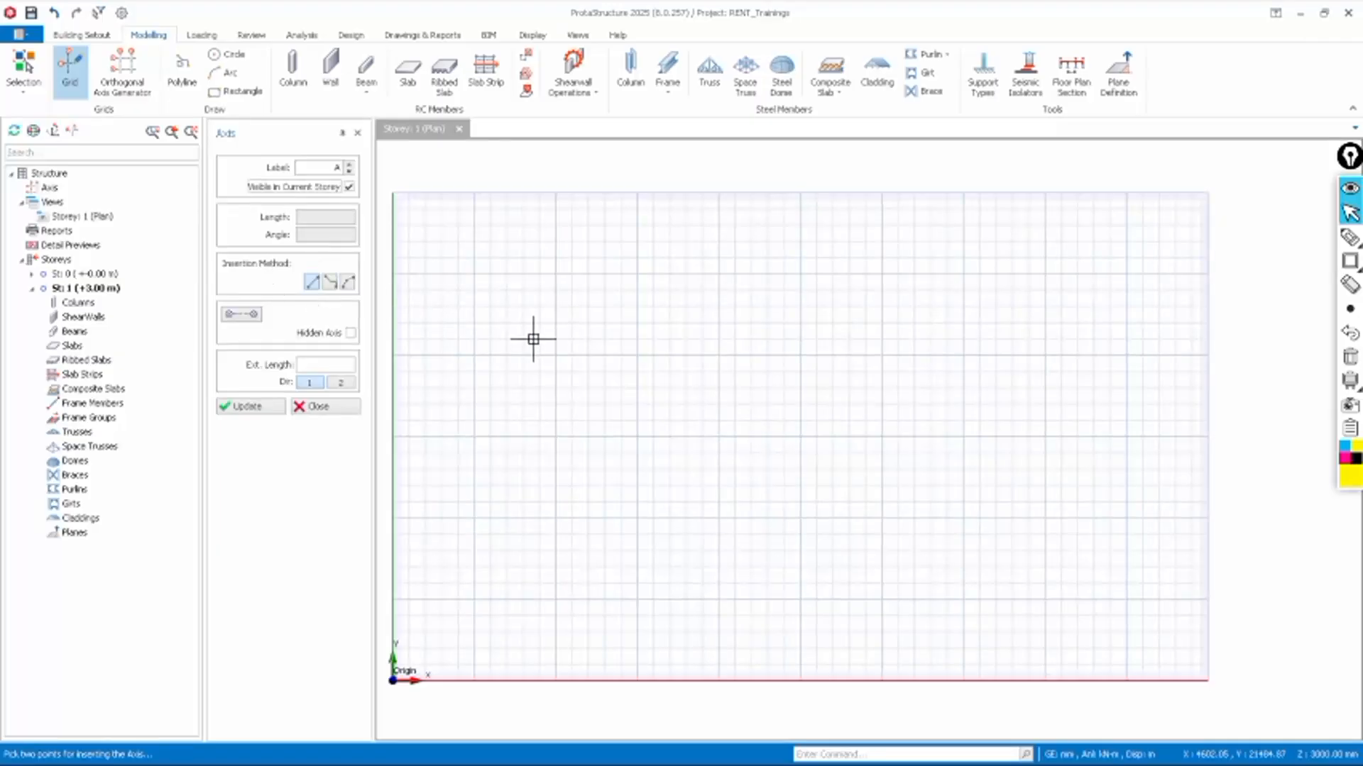
{"action": "scroll", "coordinate": [537, 334], "scroll_direction": "down", "scroll_amount": 1}
{"action": "scroll", "coordinate": [546, 337], "scroll_direction": "up", "scroll_amount": 1}
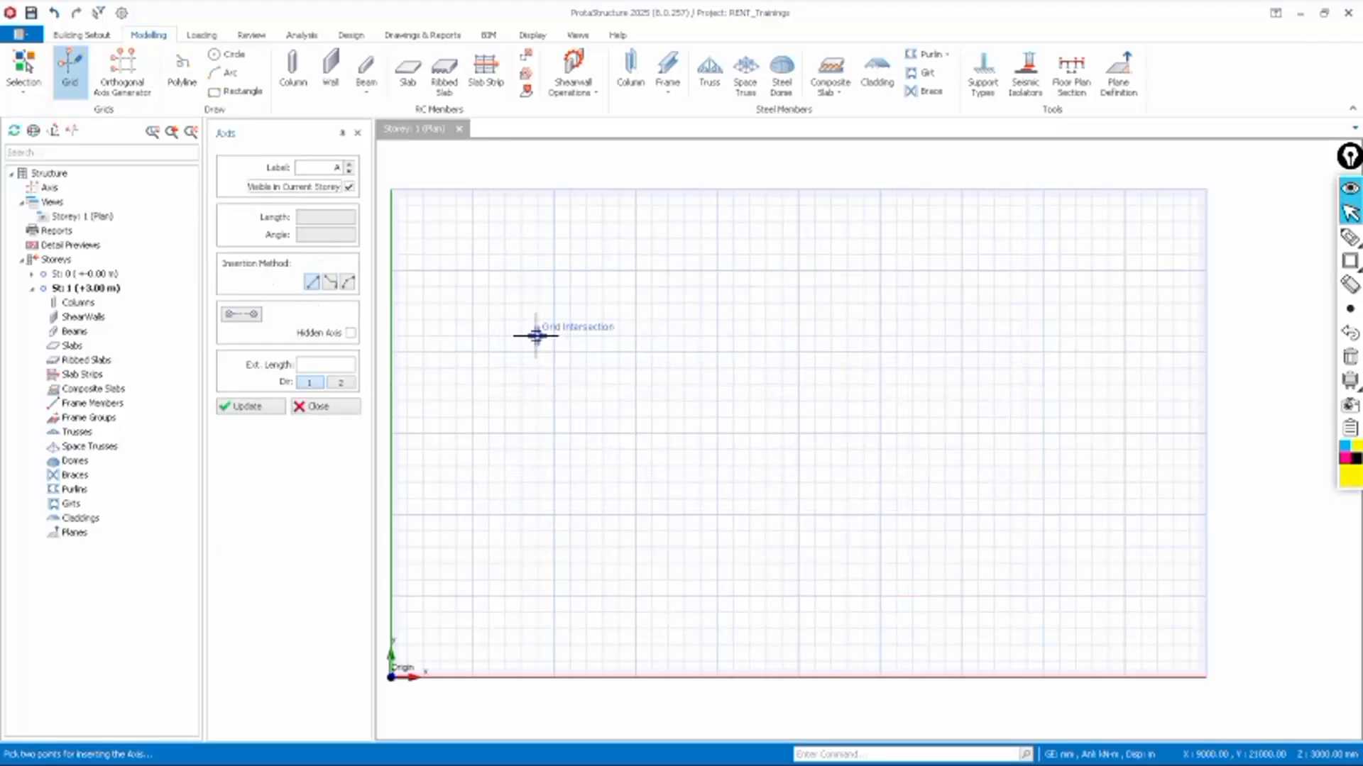
{"action": "left_click", "coordinate": [313, 284]}
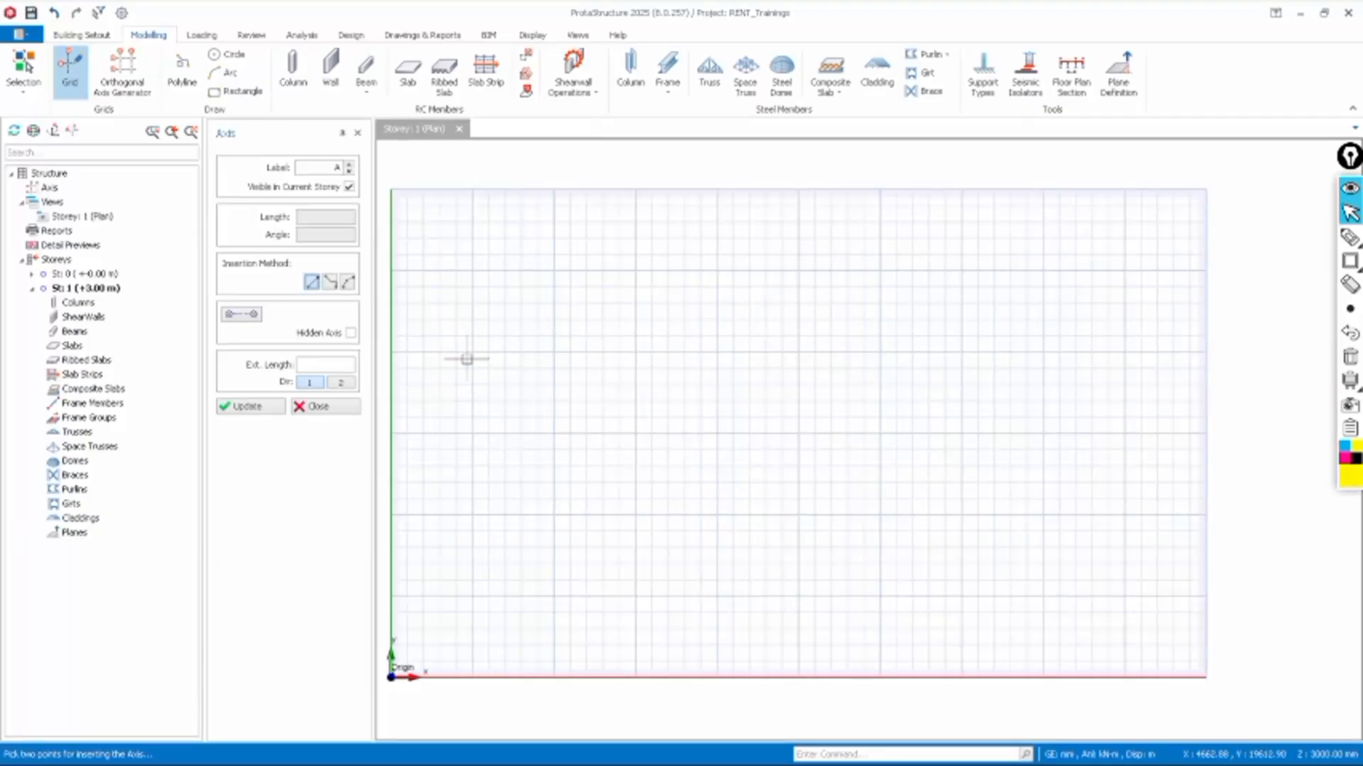
Draw horizontal axis A 25000 mm long, from X 10000, Y 5000 to X 35000, Y 5000
{"action": "scroll", "coordinate": [471, 367], "scroll_direction": "down", "scroll_amount": 2}
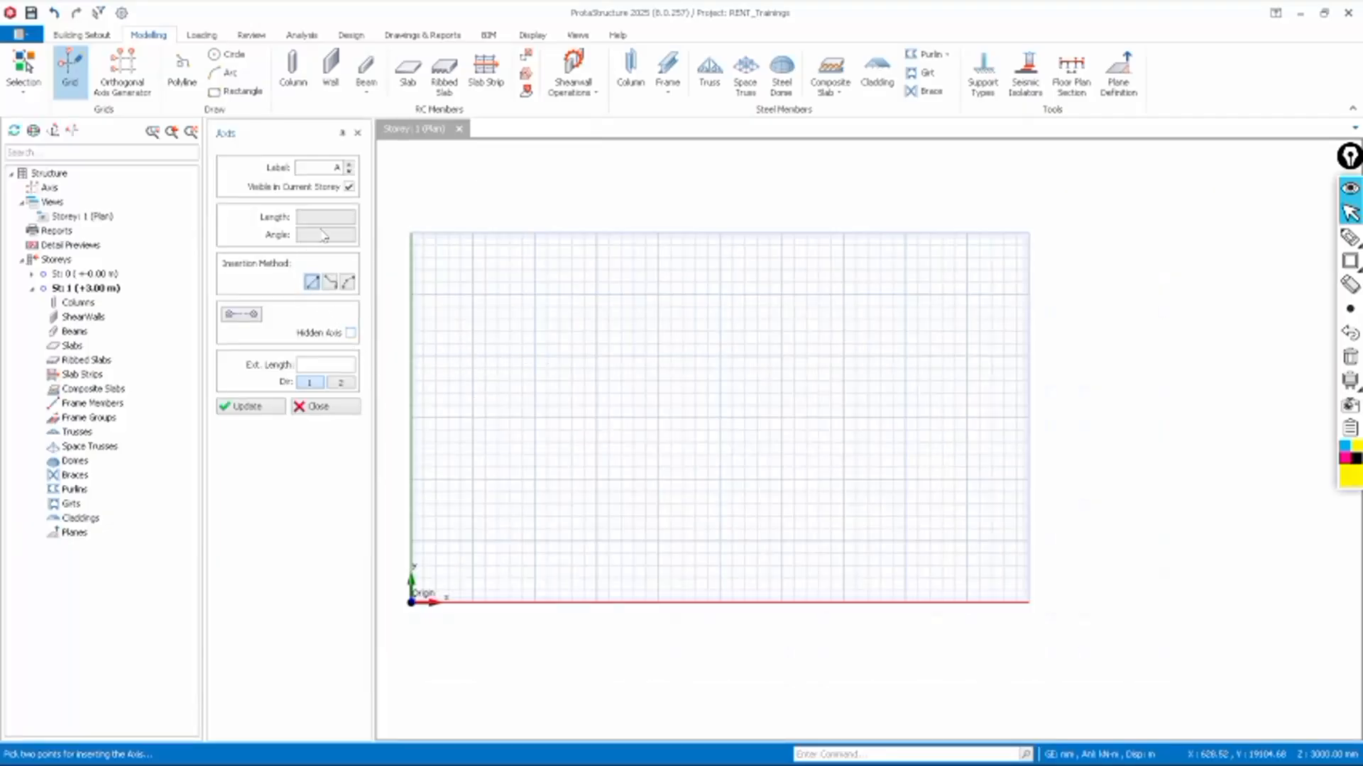
{"action": "scroll", "coordinate": [610, 504], "scroll_direction": "up", "scroll_amount": 2}
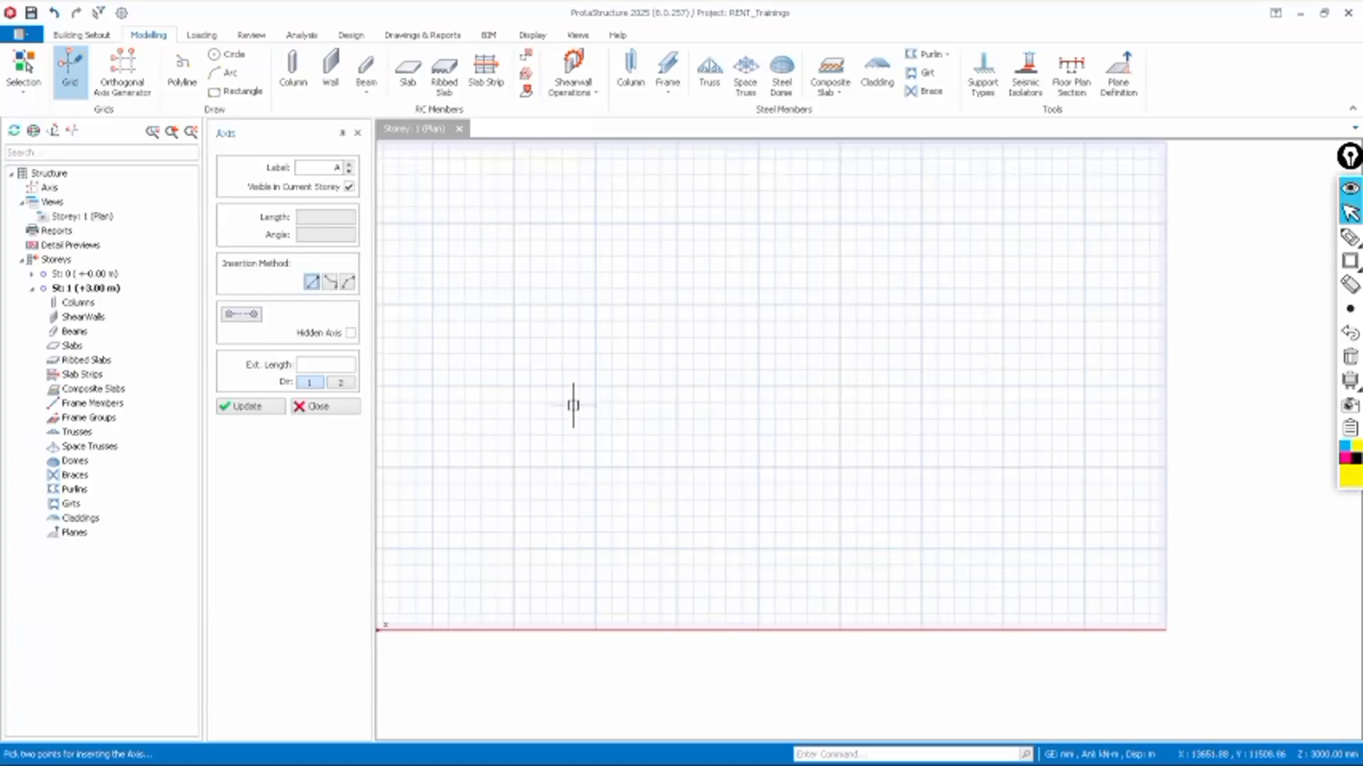
{"action": "scroll", "coordinate": [573, 405], "scroll_direction": "down", "scroll_amount": 1}
{"action": "scroll", "coordinate": [579, 524], "scroll_direction": "up", "scroll_amount": 2}
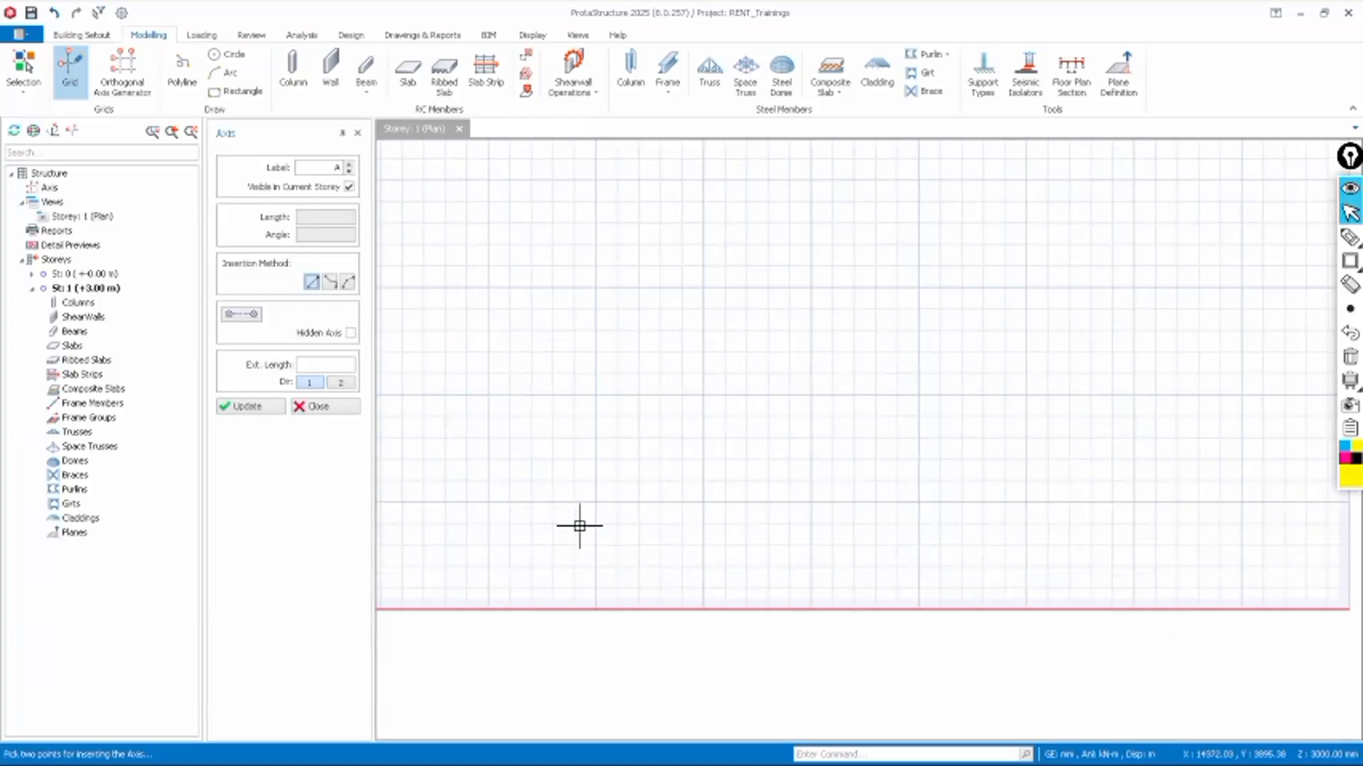
{"action": "left_click", "coordinate": [488, 504]}
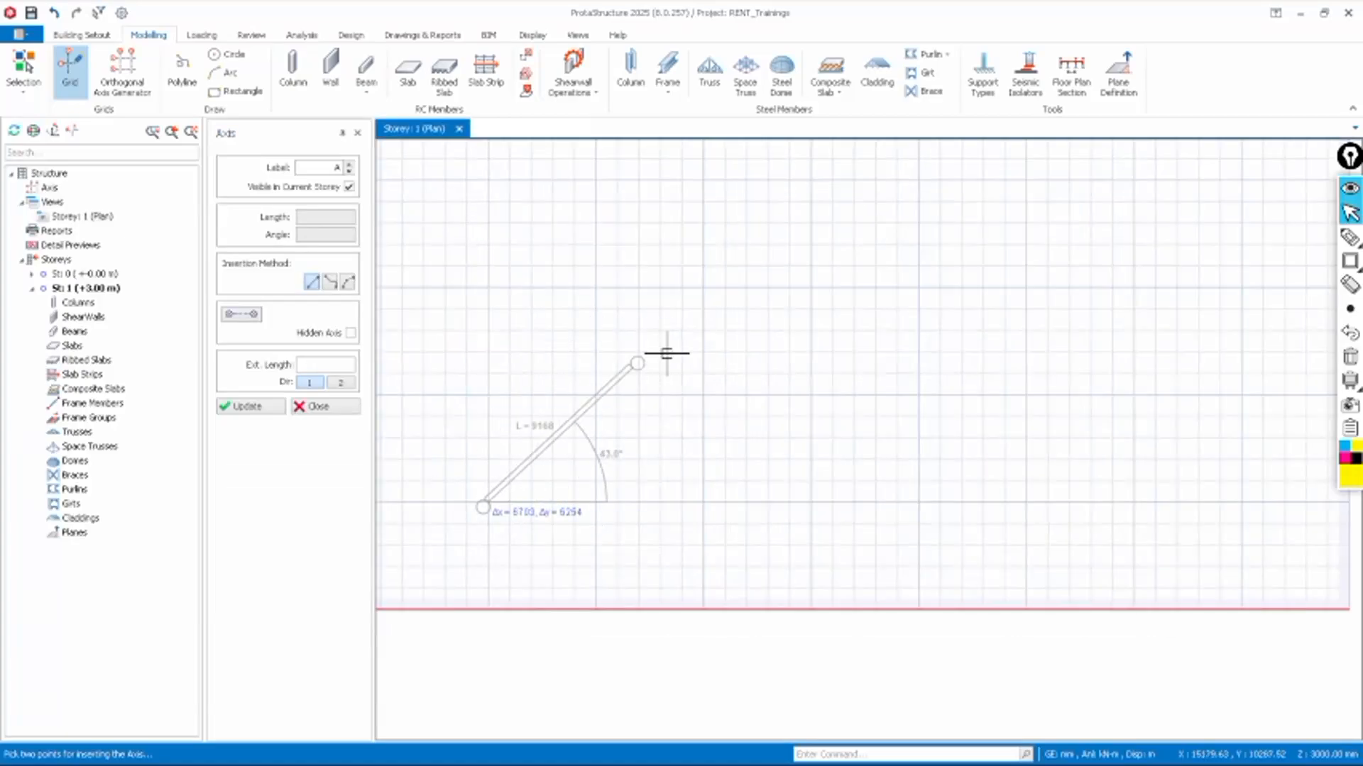
{"action": "left_click", "coordinate": [1027, 504]}
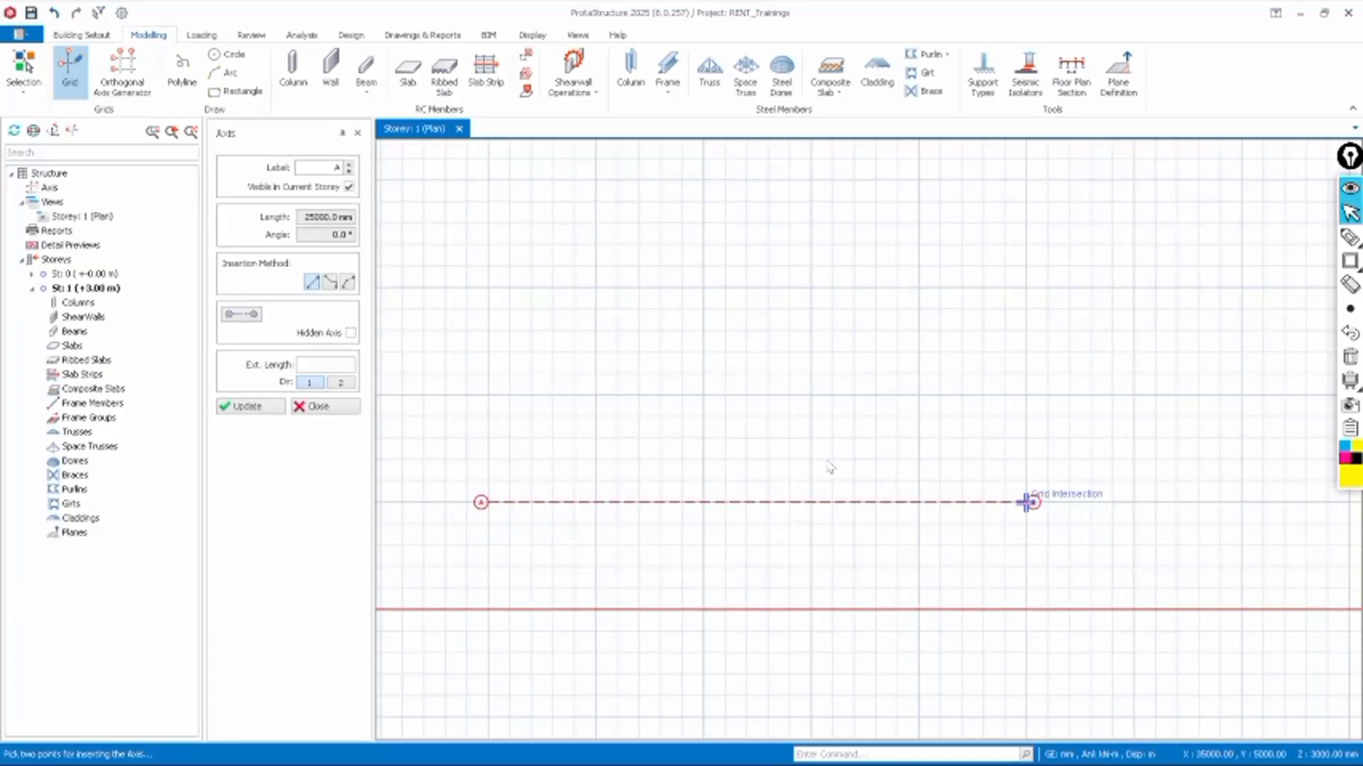
Examine axis A in the plan at both ends, along with its label, length and angle
{"action": "scroll", "coordinate": [674, 484], "scroll_direction": "down", "scroll_amount": 2}
{"action": "scroll", "coordinate": [632, 505], "scroll_direction": "up", "scroll_amount": 2}
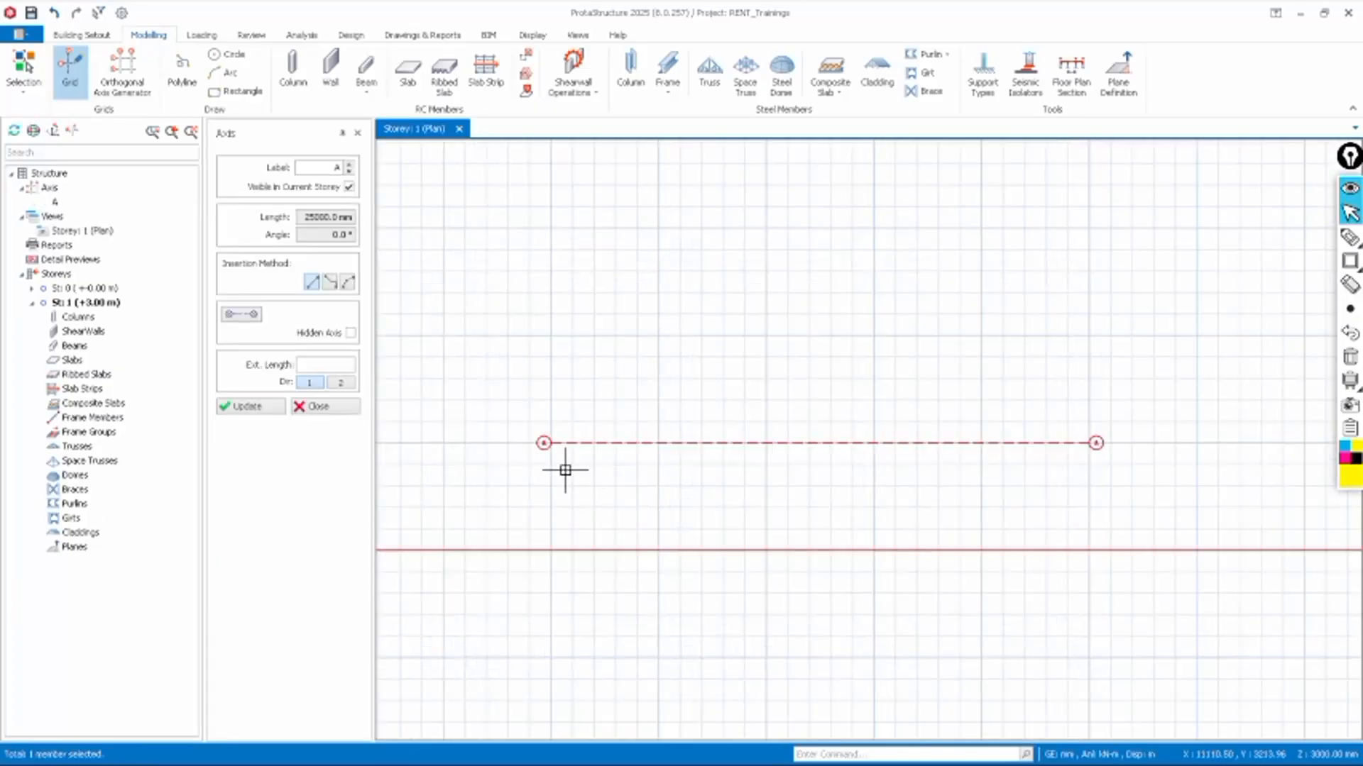
{"action": "scroll", "coordinate": [754, 478], "scroll_direction": "up", "scroll_amount": 2}
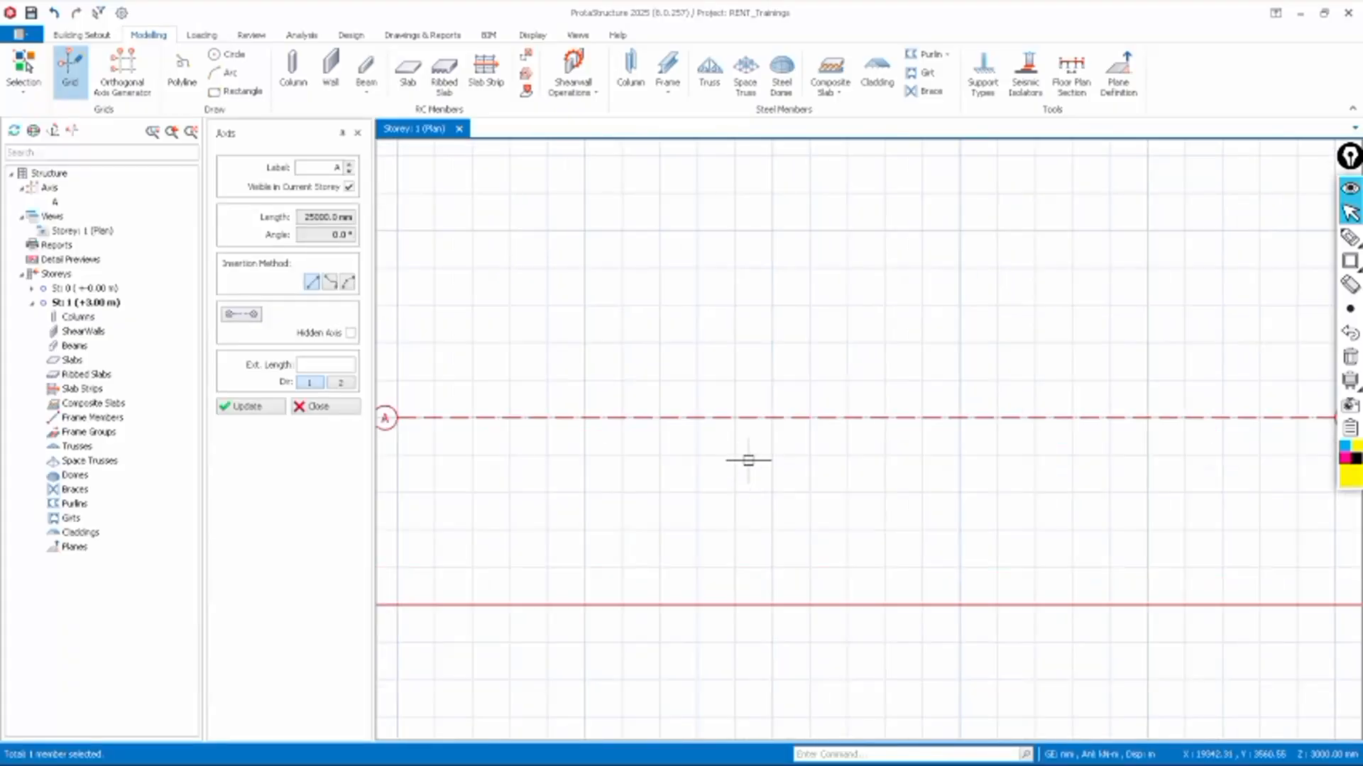
{"action": "scroll", "coordinate": [724, 451], "scroll_direction": "down", "scroll_amount": 3}
{"action": "scroll", "coordinate": [577, 475], "scroll_direction": "up", "scroll_amount": 4}
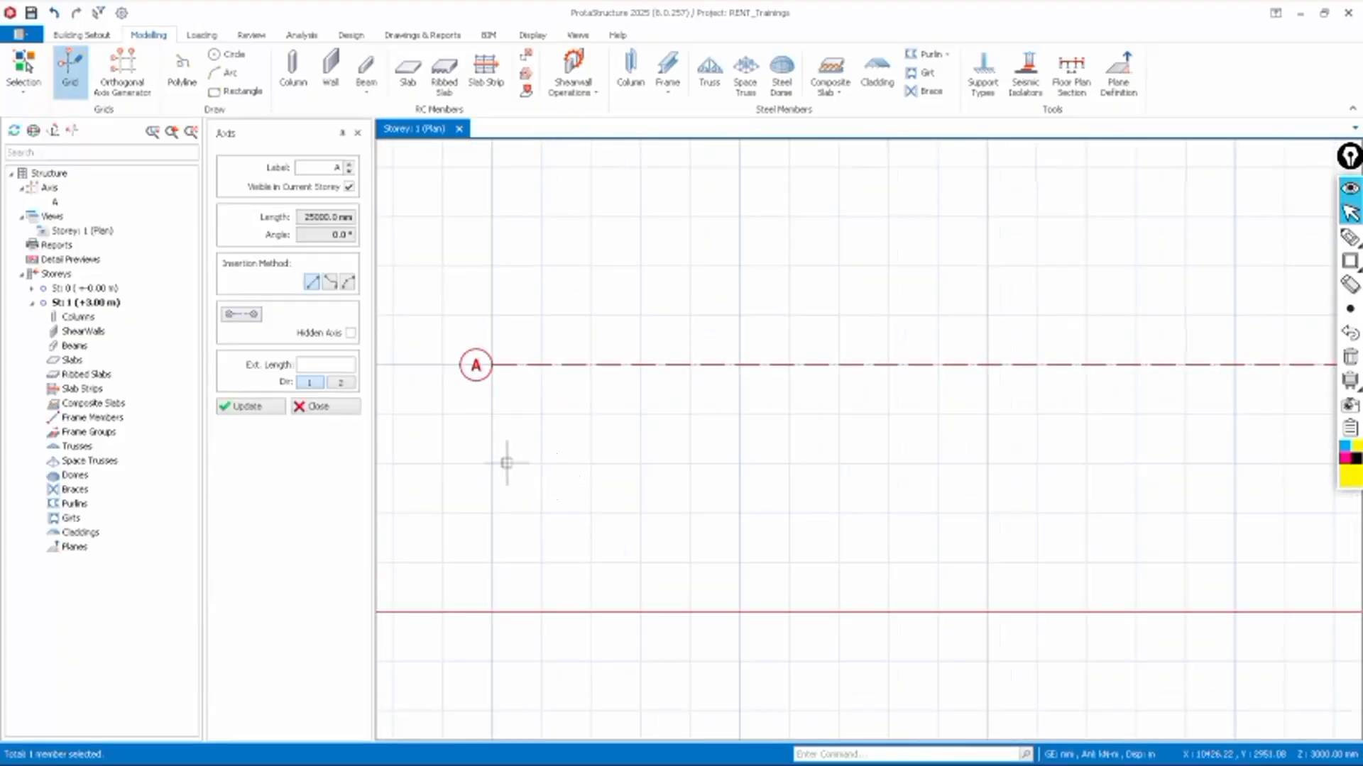
{"action": "scroll", "coordinate": [507, 462], "scroll_direction": "up", "scroll_amount": 2}
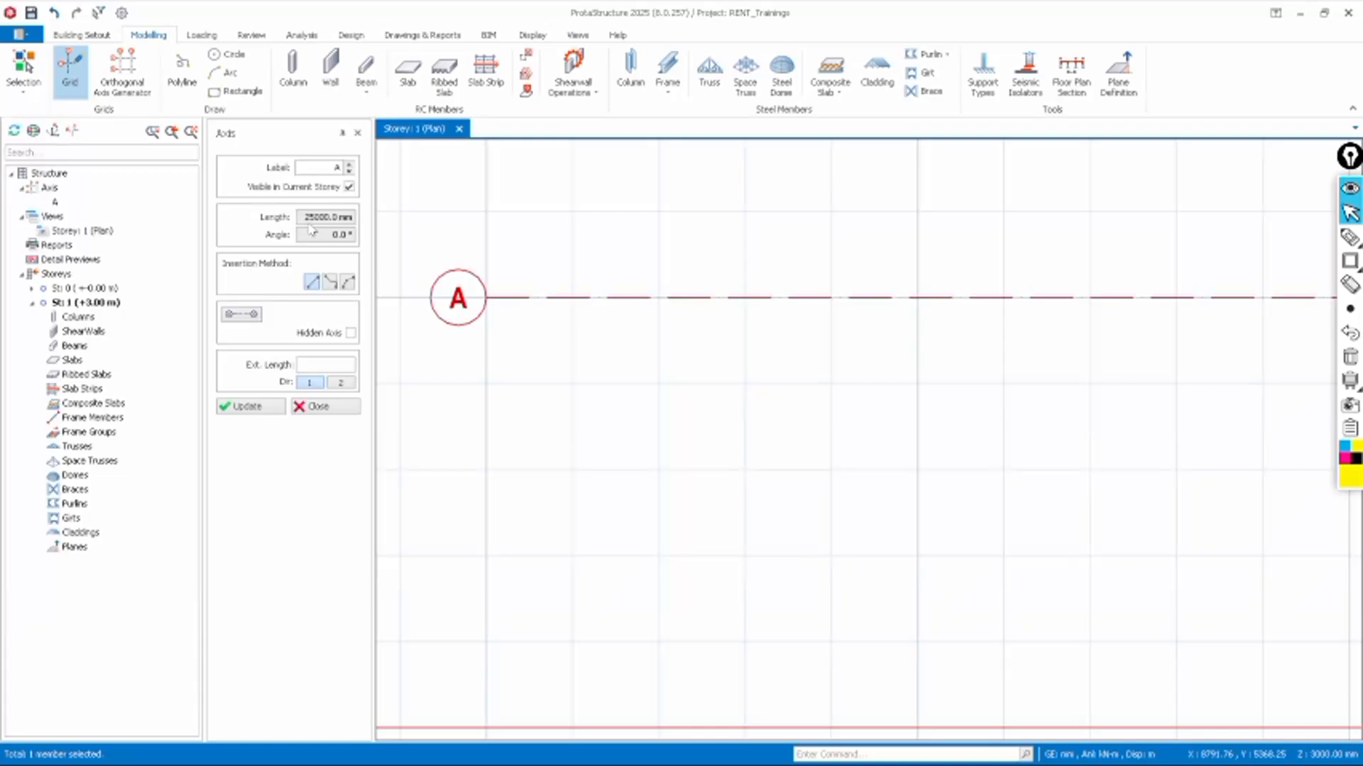
{"action": "scroll", "coordinate": [532, 387], "scroll_direction": "down", "scroll_amount": 5}
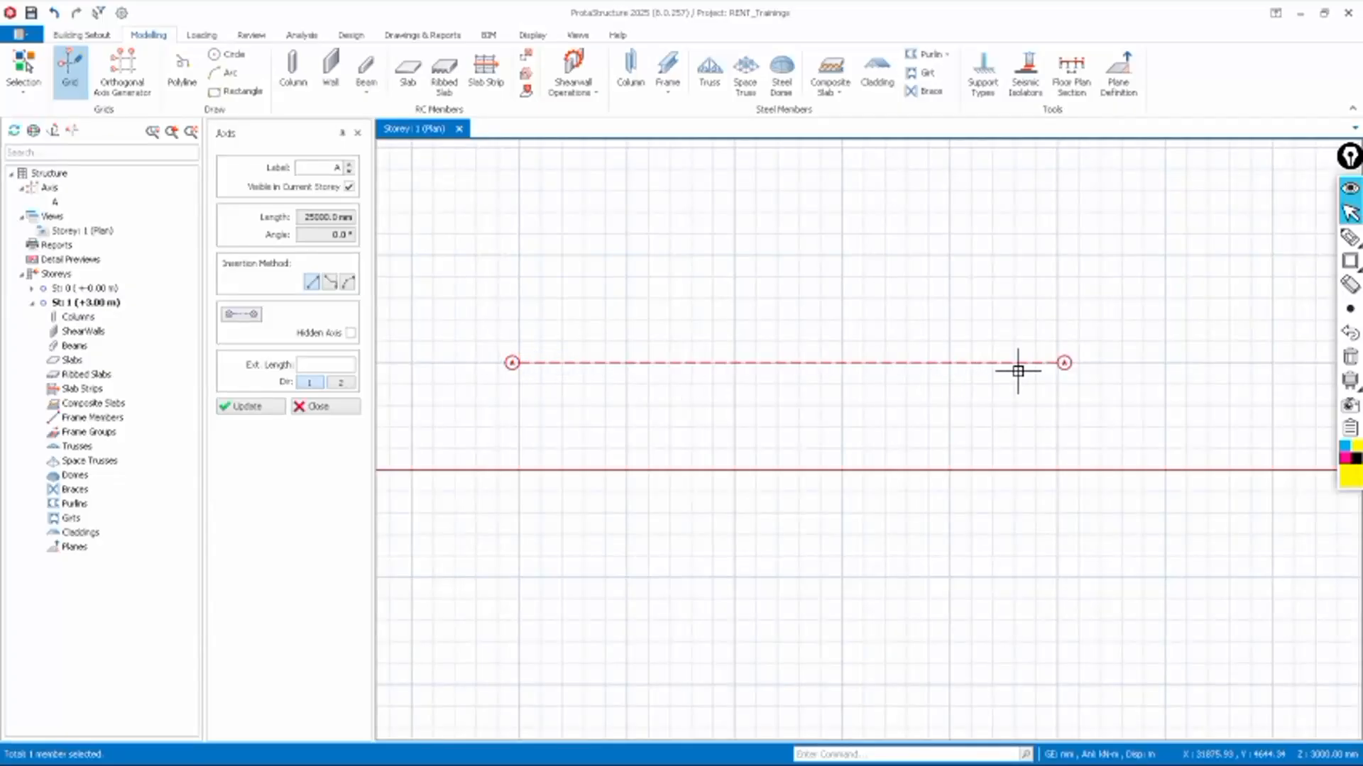
{"action": "scroll", "coordinate": [725, 383], "scroll_direction": "up", "scroll_amount": 1}
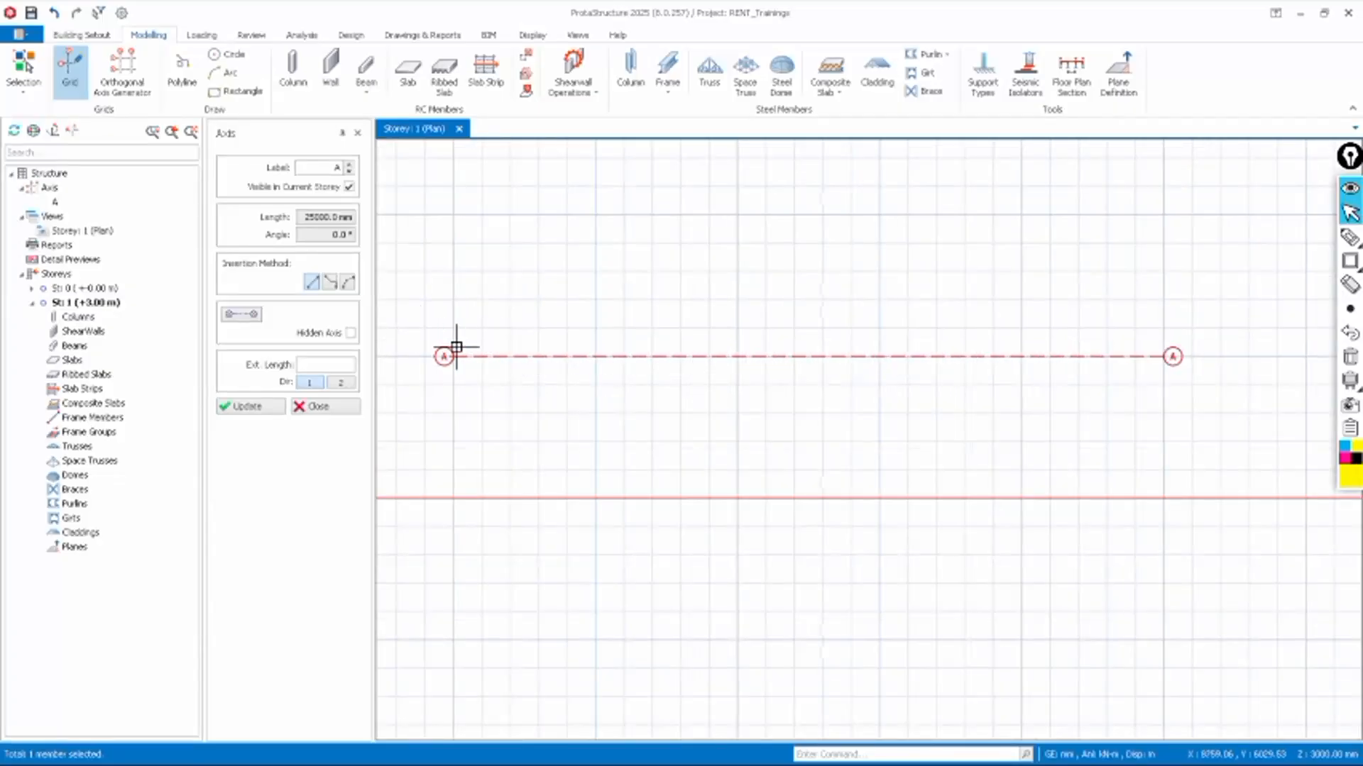
{"action": "scroll", "coordinate": [456, 348], "scroll_direction": "up", "scroll_amount": 1}
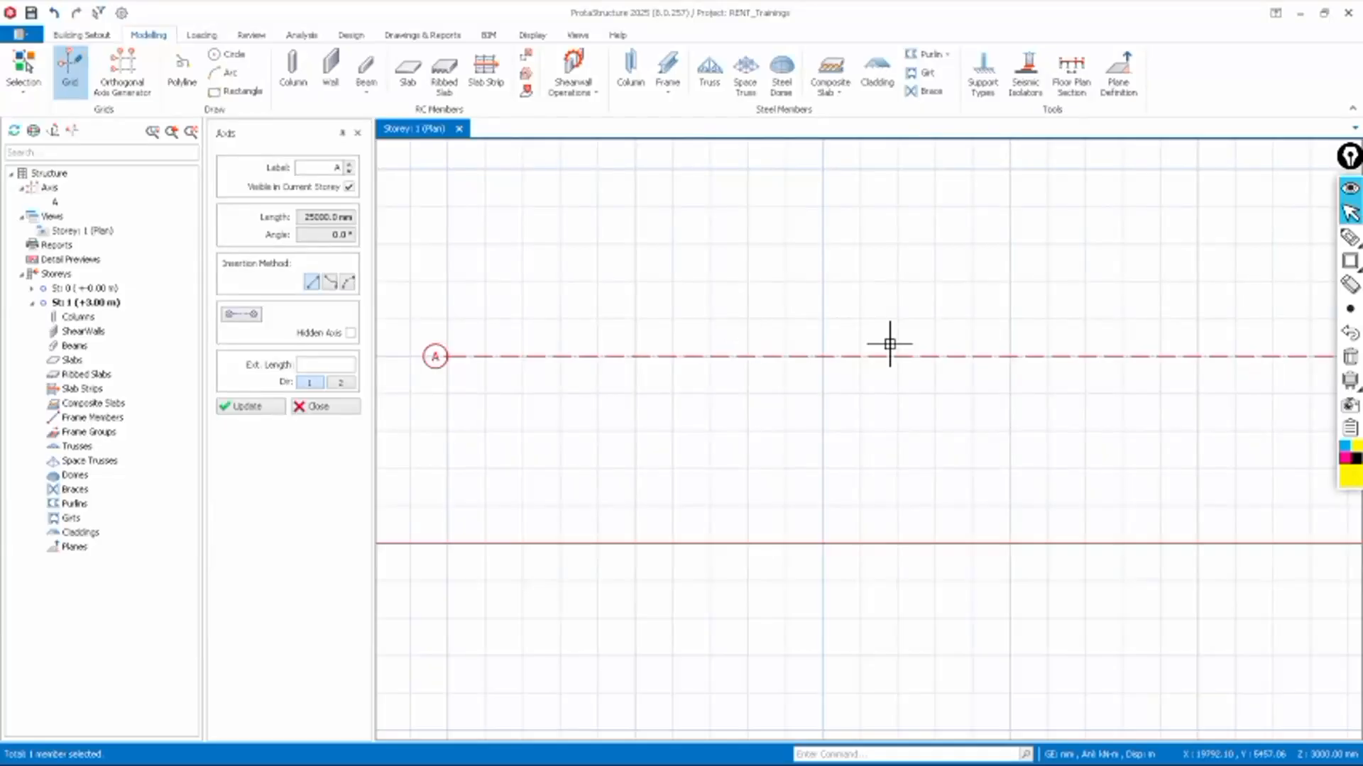
{"action": "scroll", "coordinate": [539, 428], "scroll_direction": "down", "scroll_amount": 1}
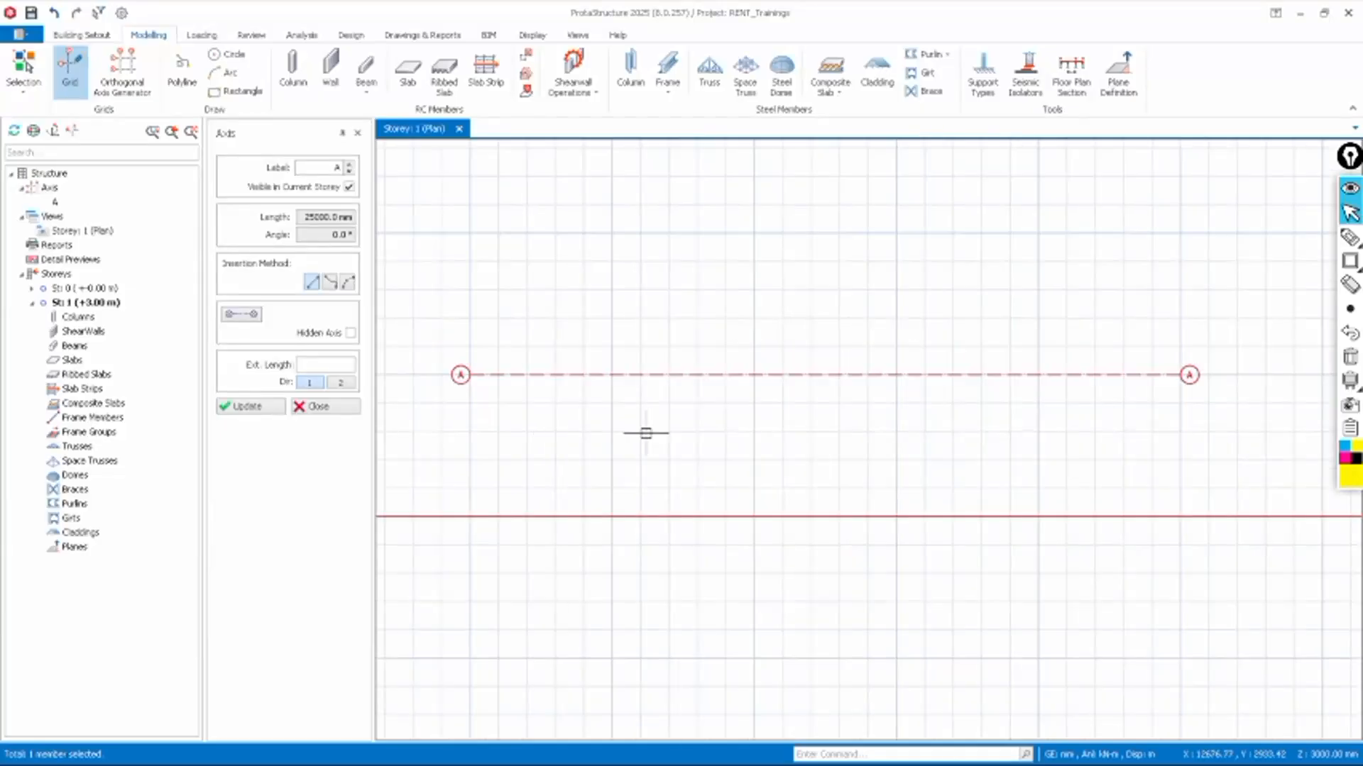
{"action": "scroll", "coordinate": [604, 387], "scroll_direction": "up", "scroll_amount": 1}
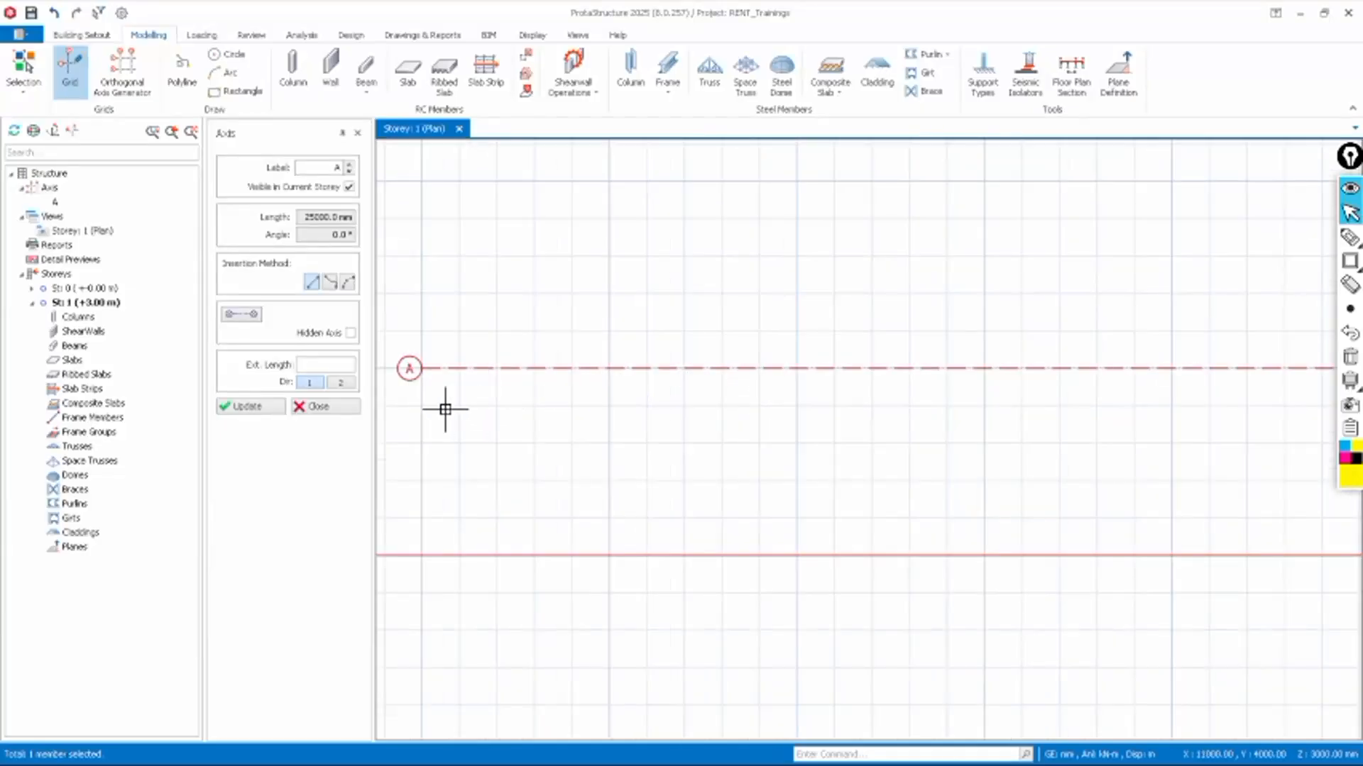
{"action": "scroll", "coordinate": [426, 401], "scroll_direction": "up", "scroll_amount": 1}
{"action": "scroll", "coordinate": [420, 398], "scroll_direction": "down", "scroll_amount": 1}
{"action": "scroll", "coordinate": [582, 418], "scroll_direction": "down", "scroll_amount": 2}
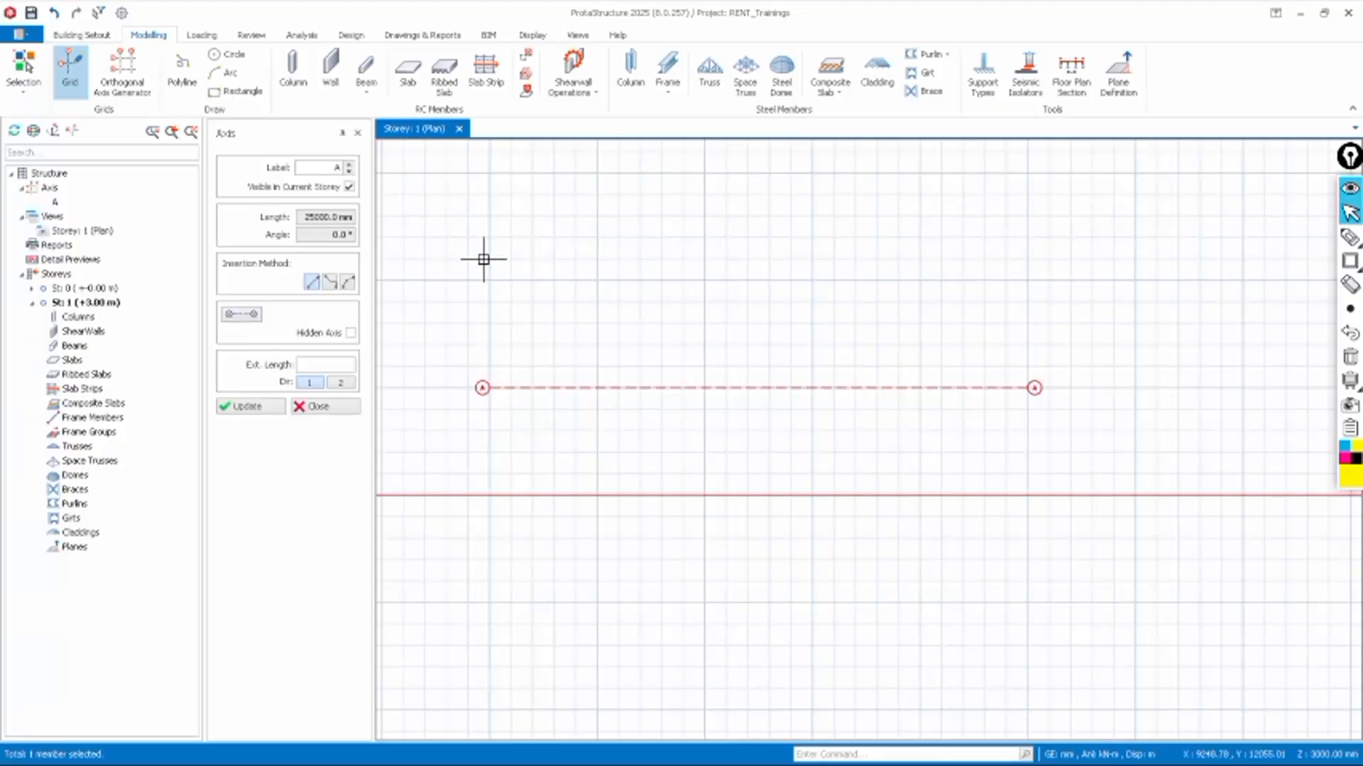
Draw a second horizontal axis about 5000 mm above axis A, aligned with its start and with its length locked to 20000 mm
{"action": "scroll", "coordinate": [532, 440], "scroll_direction": "down", "scroll_amount": 1}
{"action": "scroll", "coordinate": [507, 412], "scroll_direction": "up", "scroll_amount": 2}
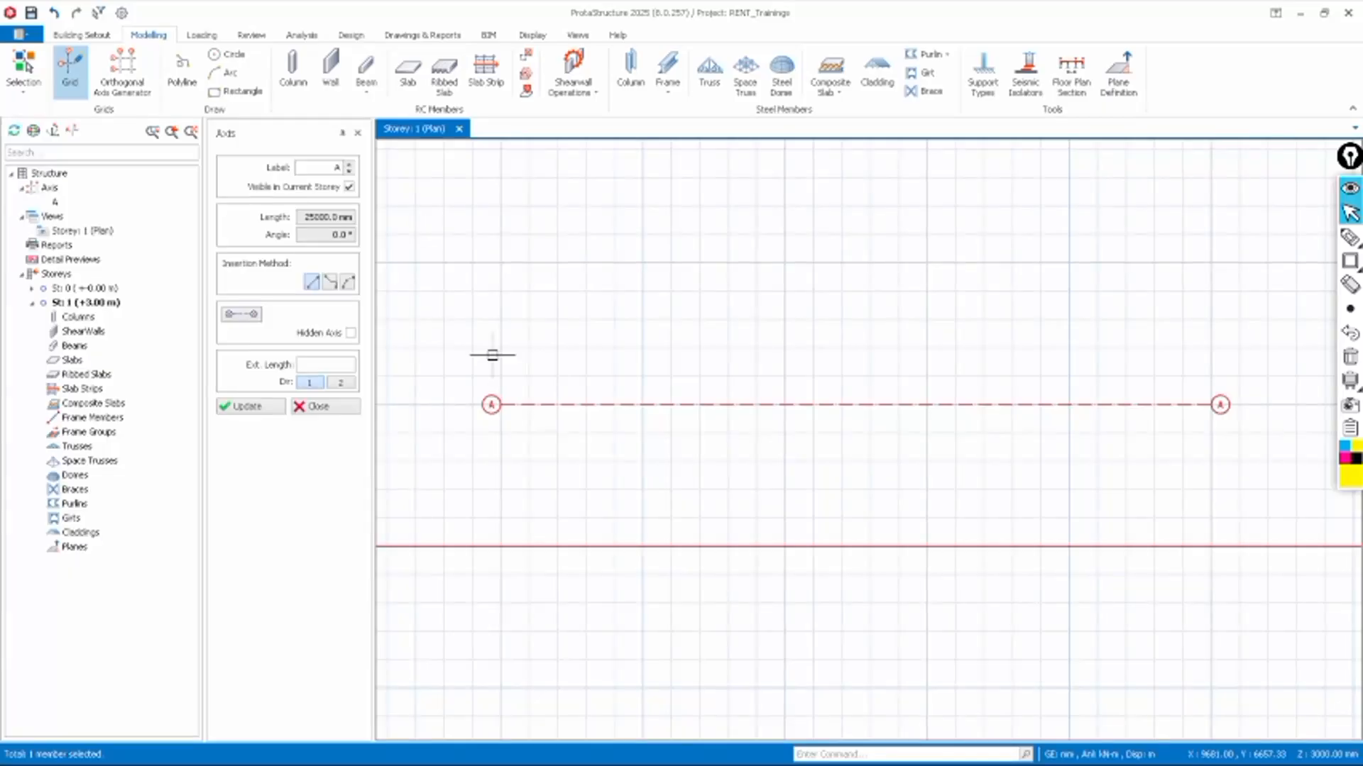
{"action": "scroll", "coordinate": [487, 523], "scroll_direction": "down", "scroll_amount": 1}
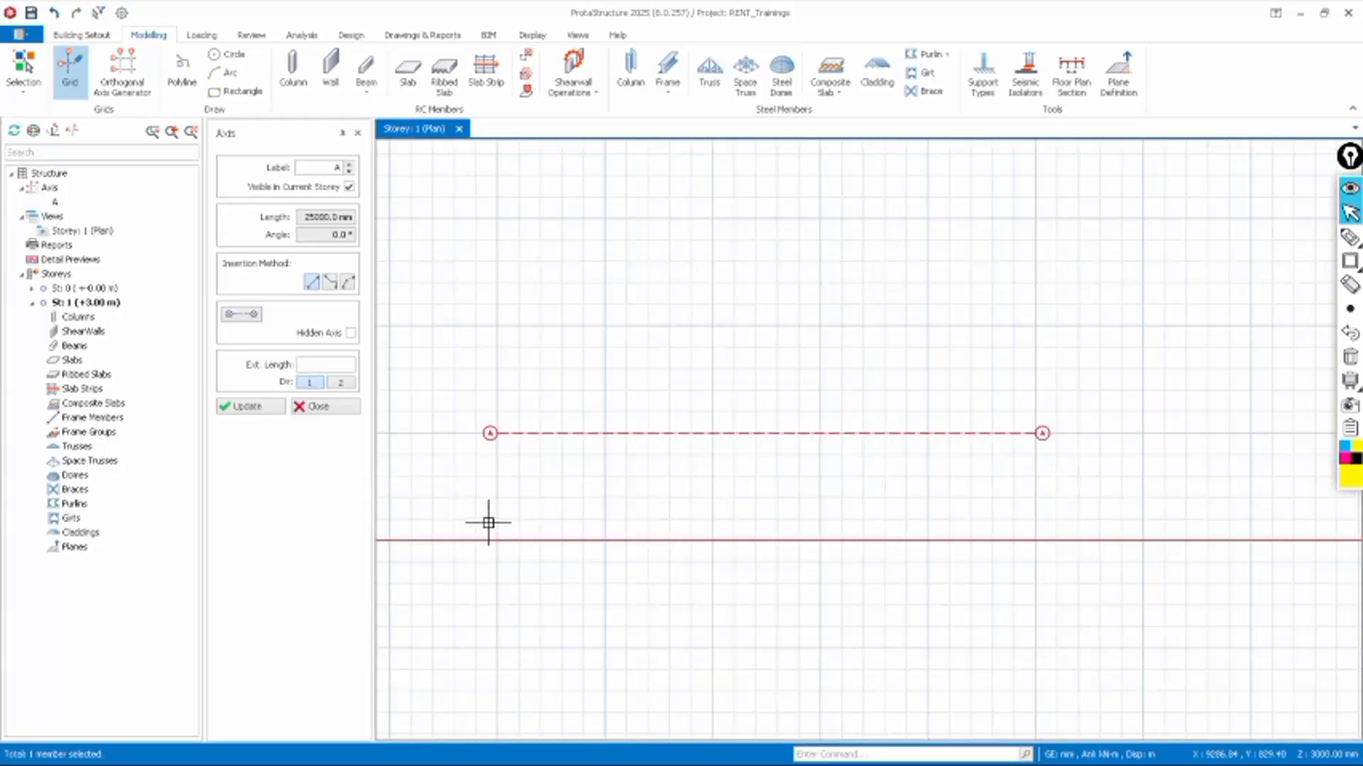
{"action": "left_click", "coordinate": [493, 323]}
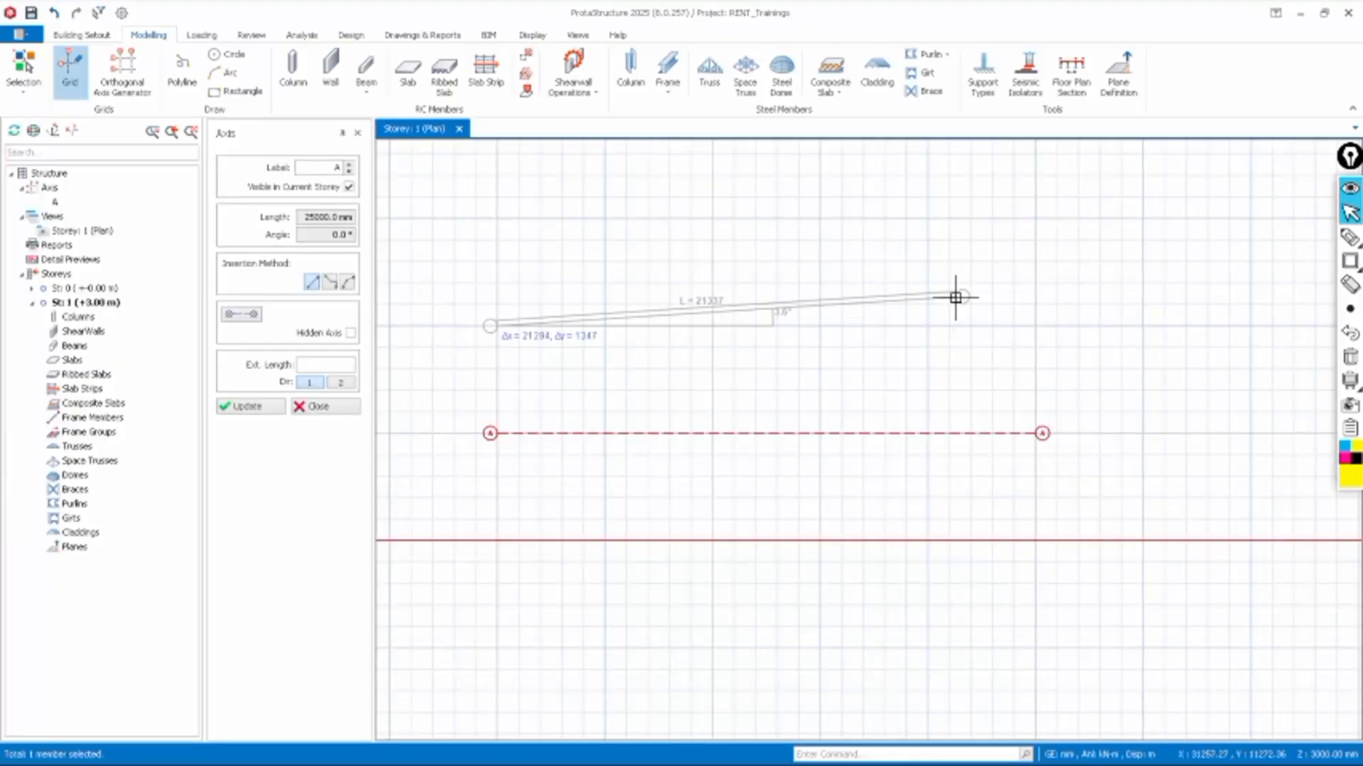
{"action": "key", "text": "Tab"}
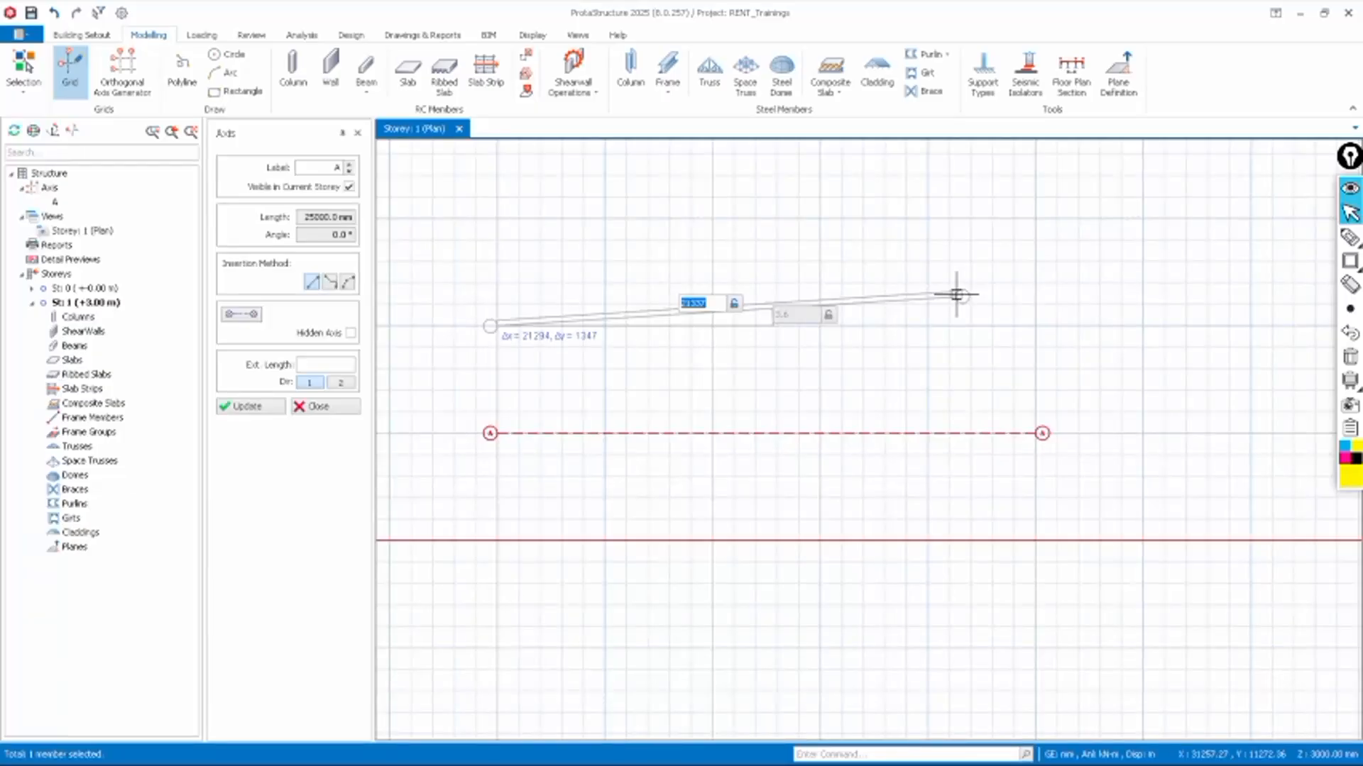
{"action": "type", "text": "20000"}
{"action": "key", "text": "Return"}
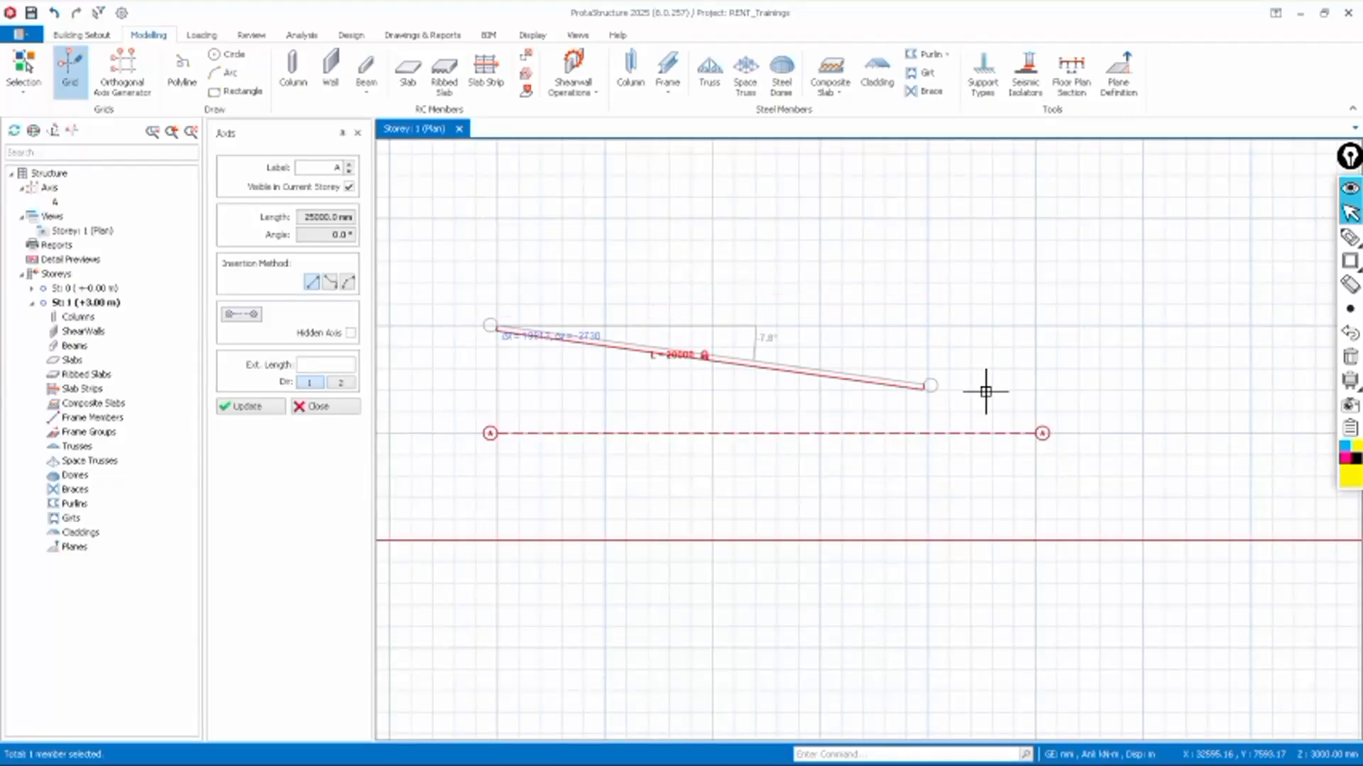
{"action": "left_click", "coordinate": [985, 305]}
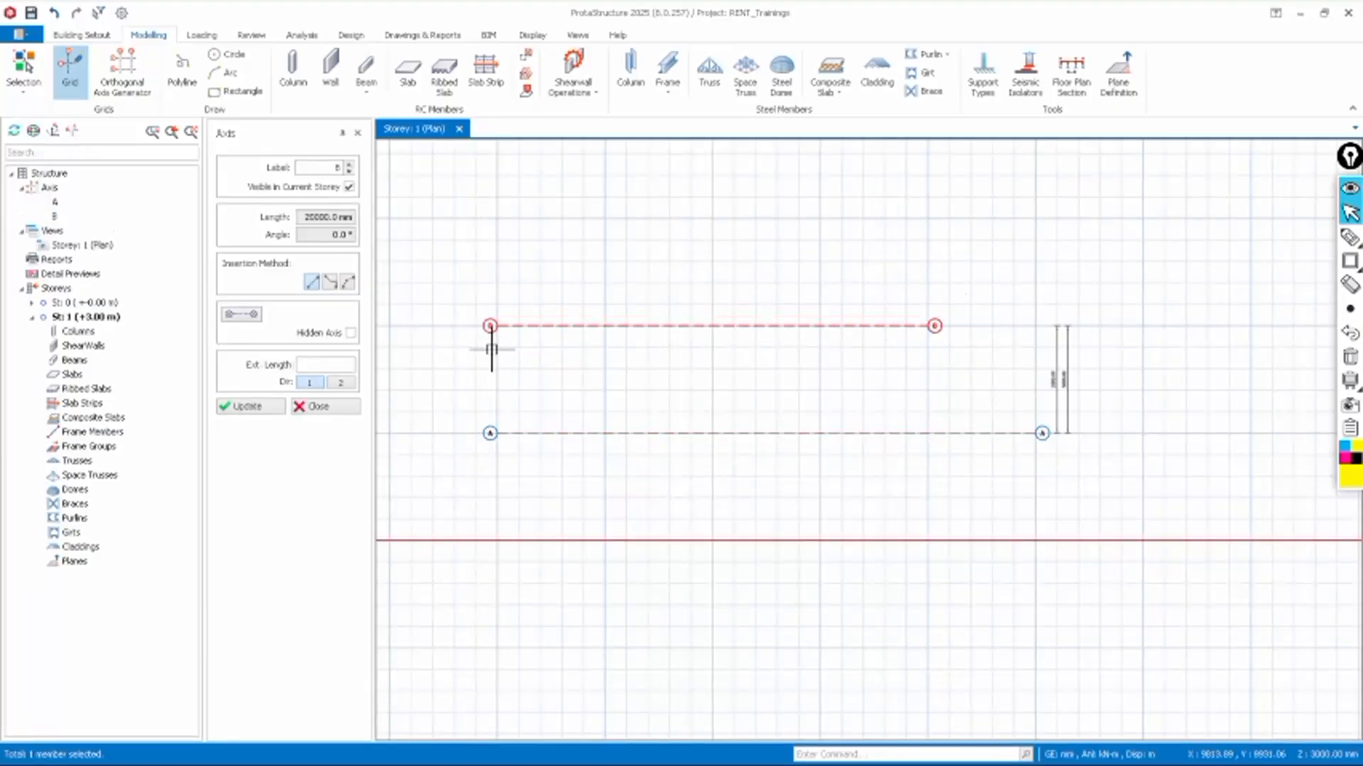
Examine axis B in the plan at both ends, along with its label and length
{"action": "scroll", "coordinate": [491, 349], "scroll_direction": "up", "scroll_amount": 5}
{"action": "scroll", "coordinate": [500, 305], "scroll_direction": "down", "scroll_amount": 3}
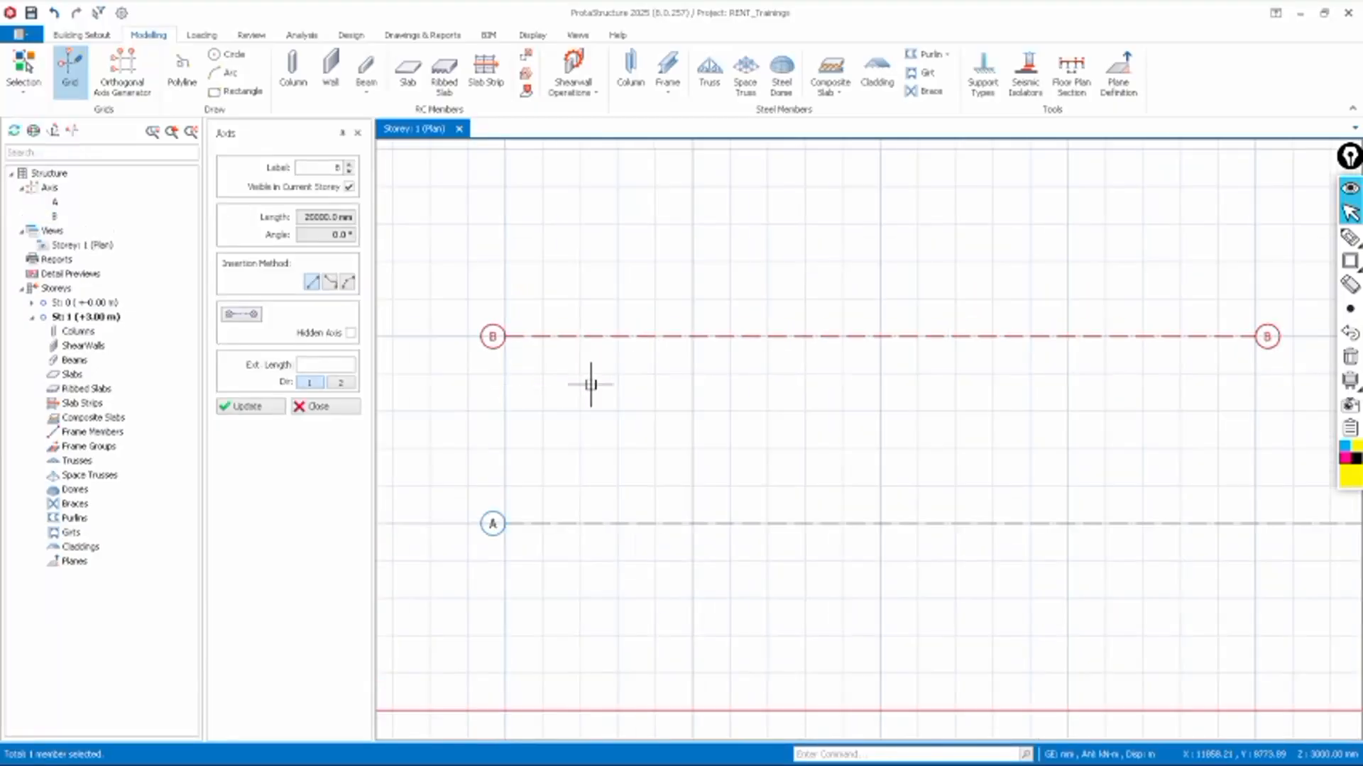
{"action": "scroll", "coordinate": [496, 356], "scroll_direction": "up", "scroll_amount": 6}
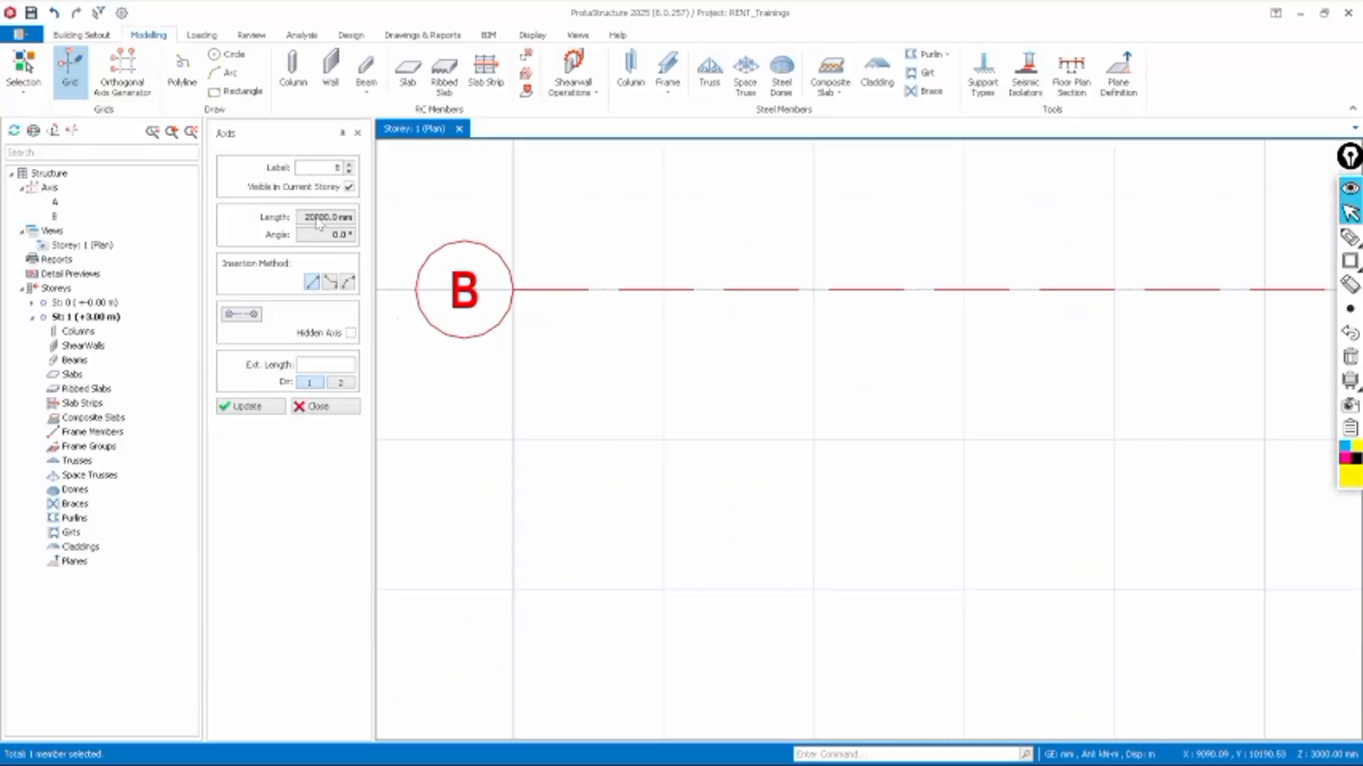
{"action": "scroll", "coordinate": [547, 359], "scroll_direction": "down", "scroll_amount": 8}
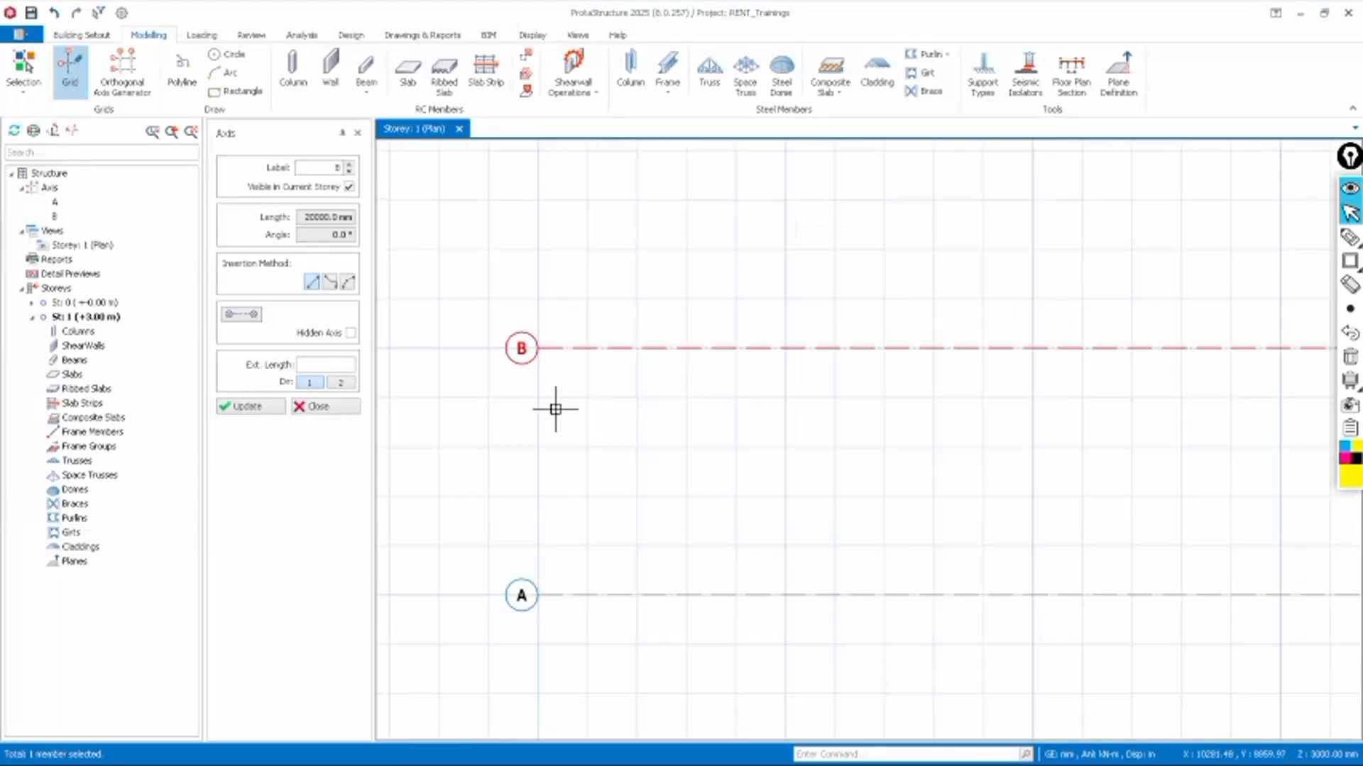
{"action": "scroll", "coordinate": [571, 434], "scroll_direction": "down", "scroll_amount": 3}
{"action": "scroll", "coordinate": [572, 408], "scroll_direction": "up", "scroll_amount": 5}
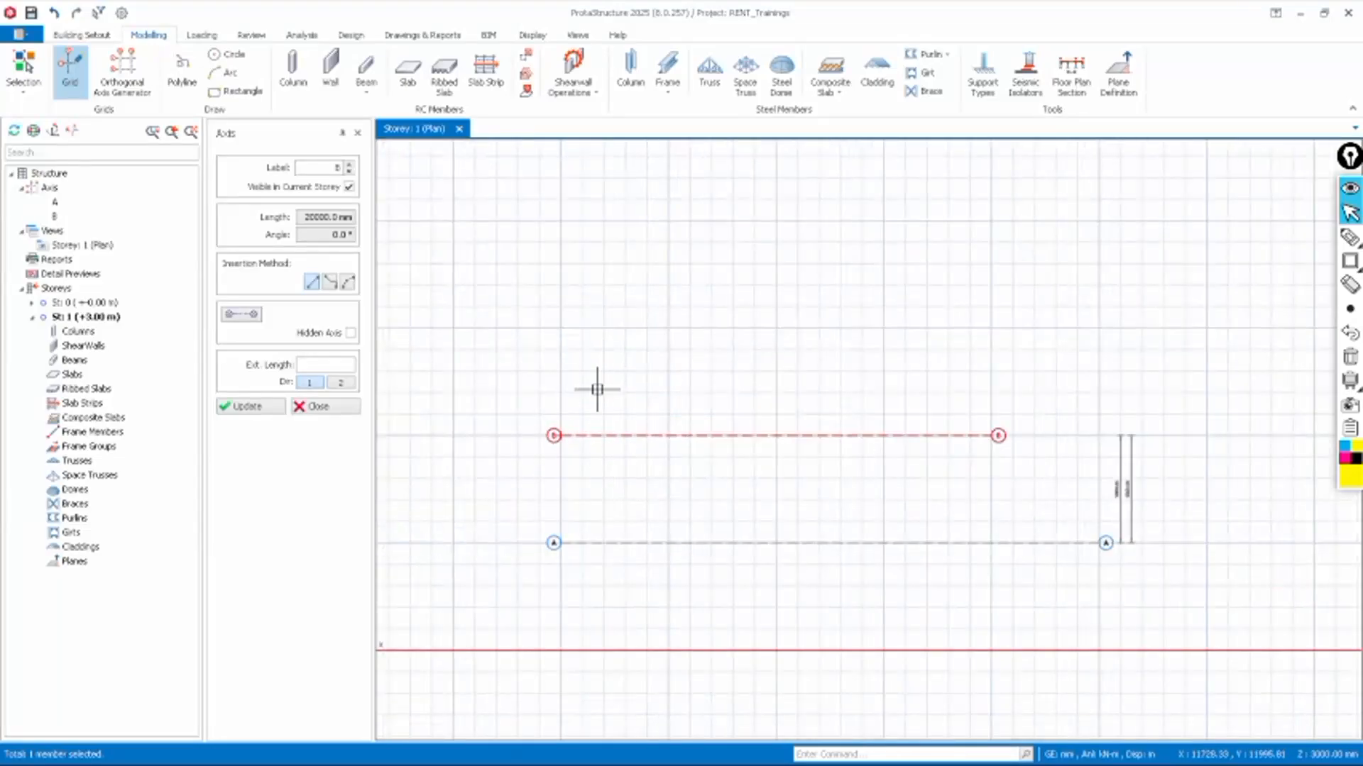
{"action": "scroll", "coordinate": [598, 465], "scroll_direction": "down", "scroll_amount": 4}
{"action": "scroll", "coordinate": [593, 462], "scroll_direction": "up", "scroll_amount": 6}
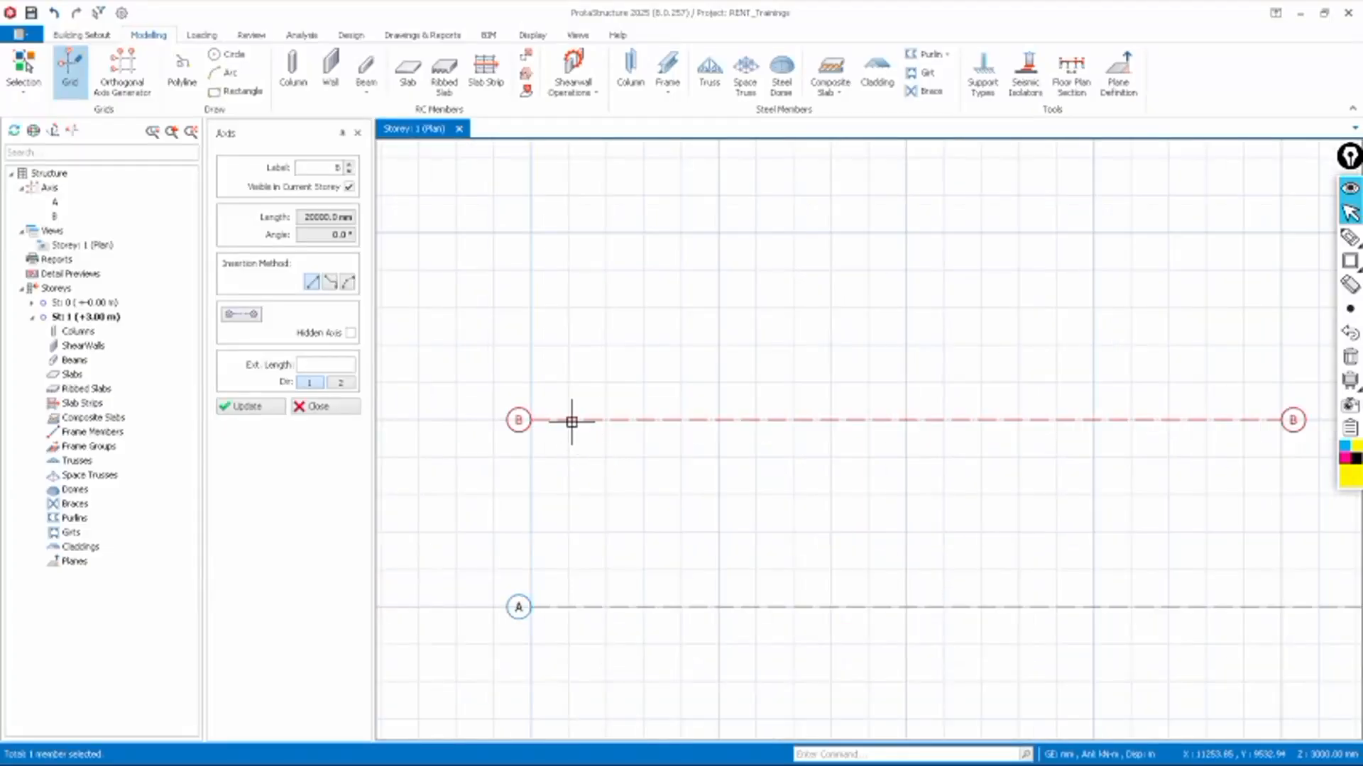
{"action": "scroll", "coordinate": [564, 447], "scroll_direction": "down", "scroll_amount": 1}
{"action": "scroll", "coordinate": [557, 474], "scroll_direction": "down", "scroll_amount": 1}
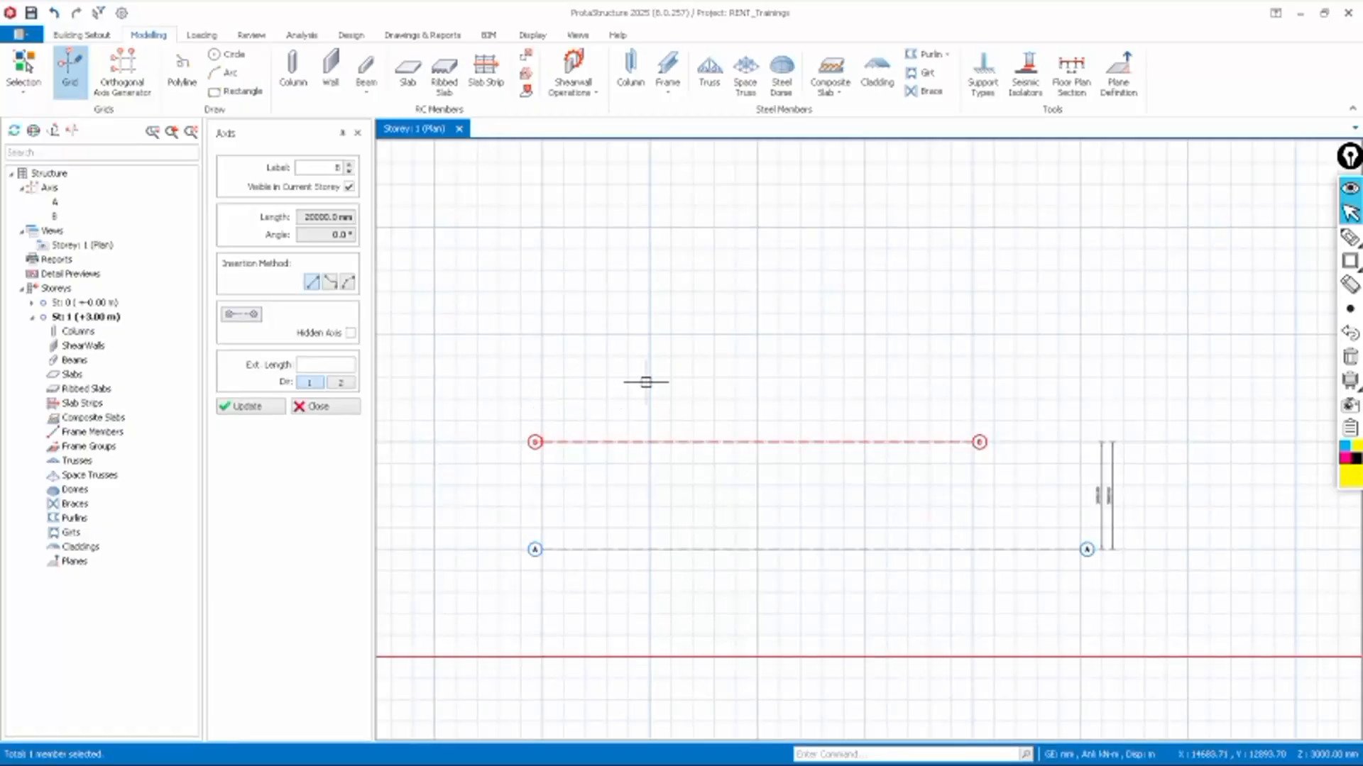
Draw an inclined axis 15000 mm long at a 30° angle, starting about 5000 mm above the start of axis B
{"action": "left_click", "coordinate": [537, 327]}
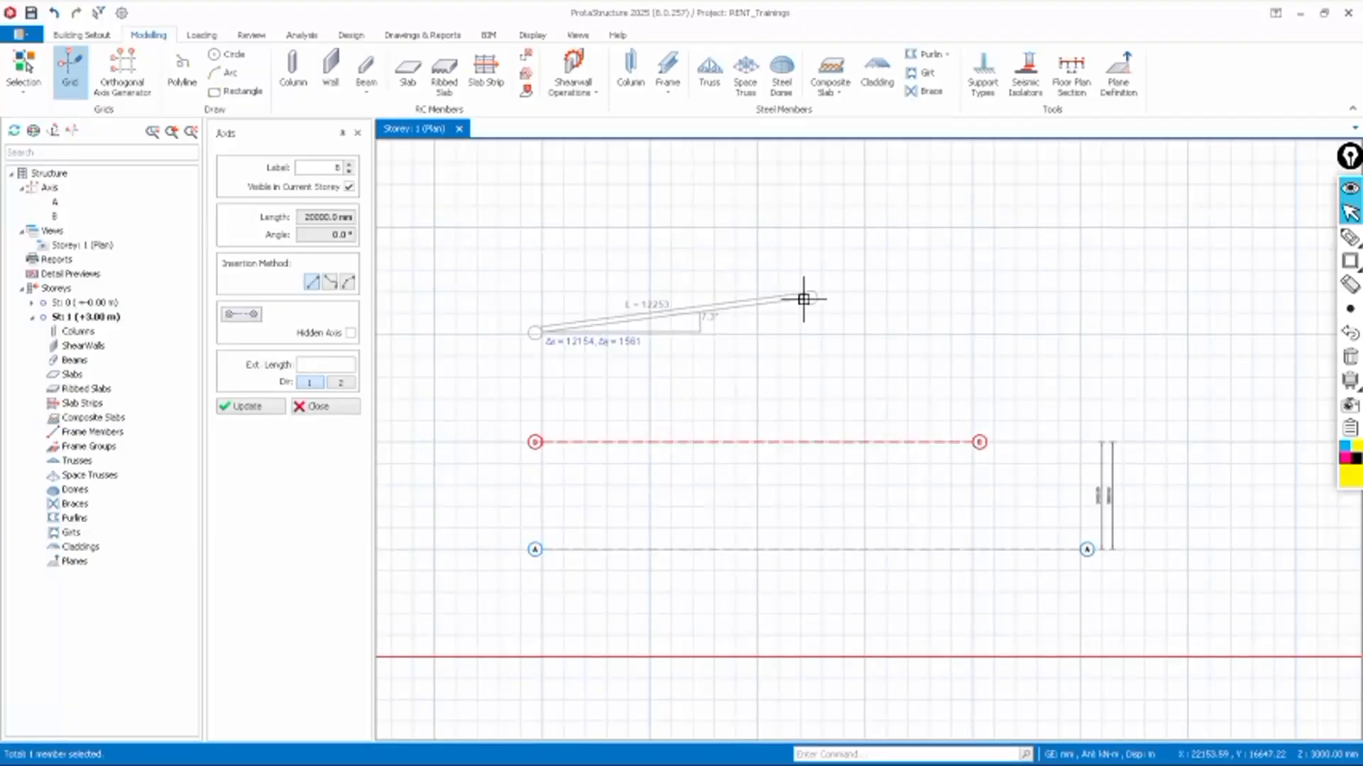
{"action": "key", "text": "Tab"}
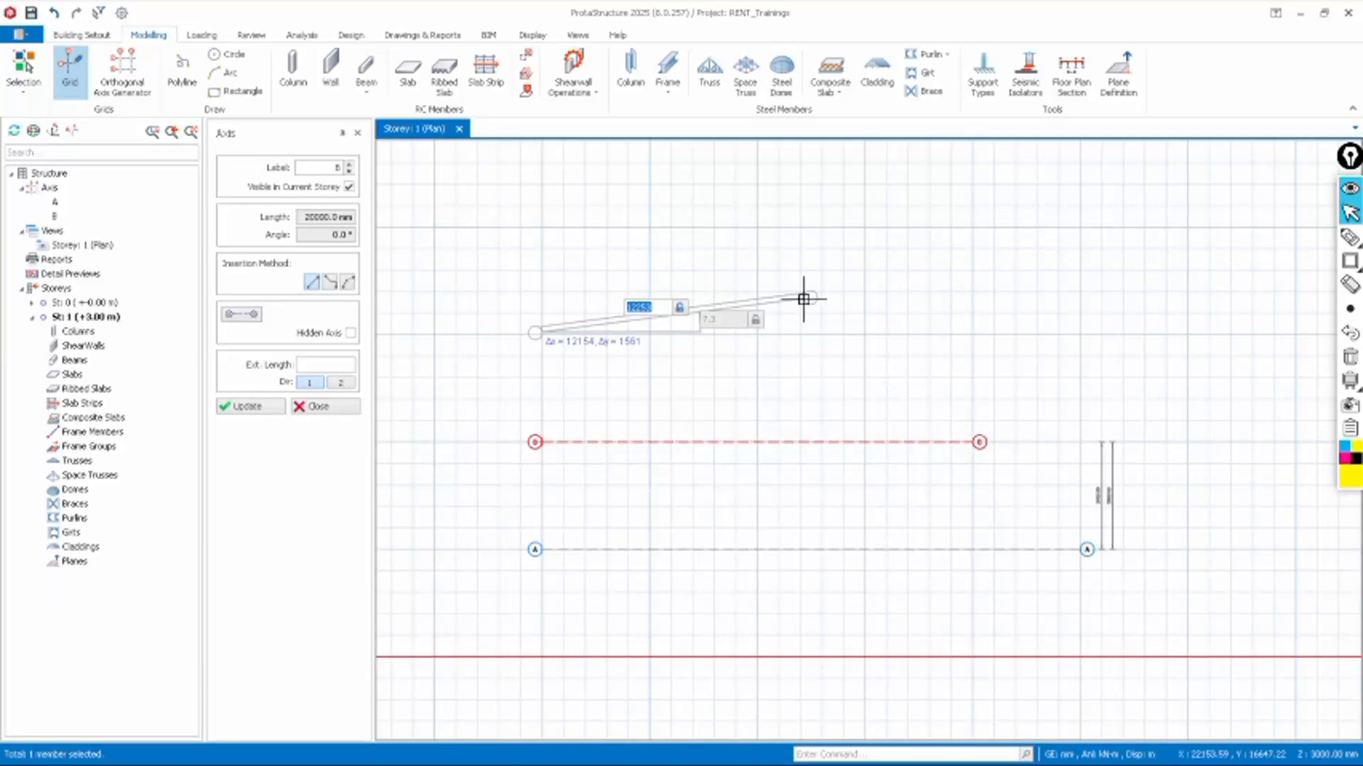
{"action": "type", "text": "2"}
{"action": "key", "text": "Tab"}
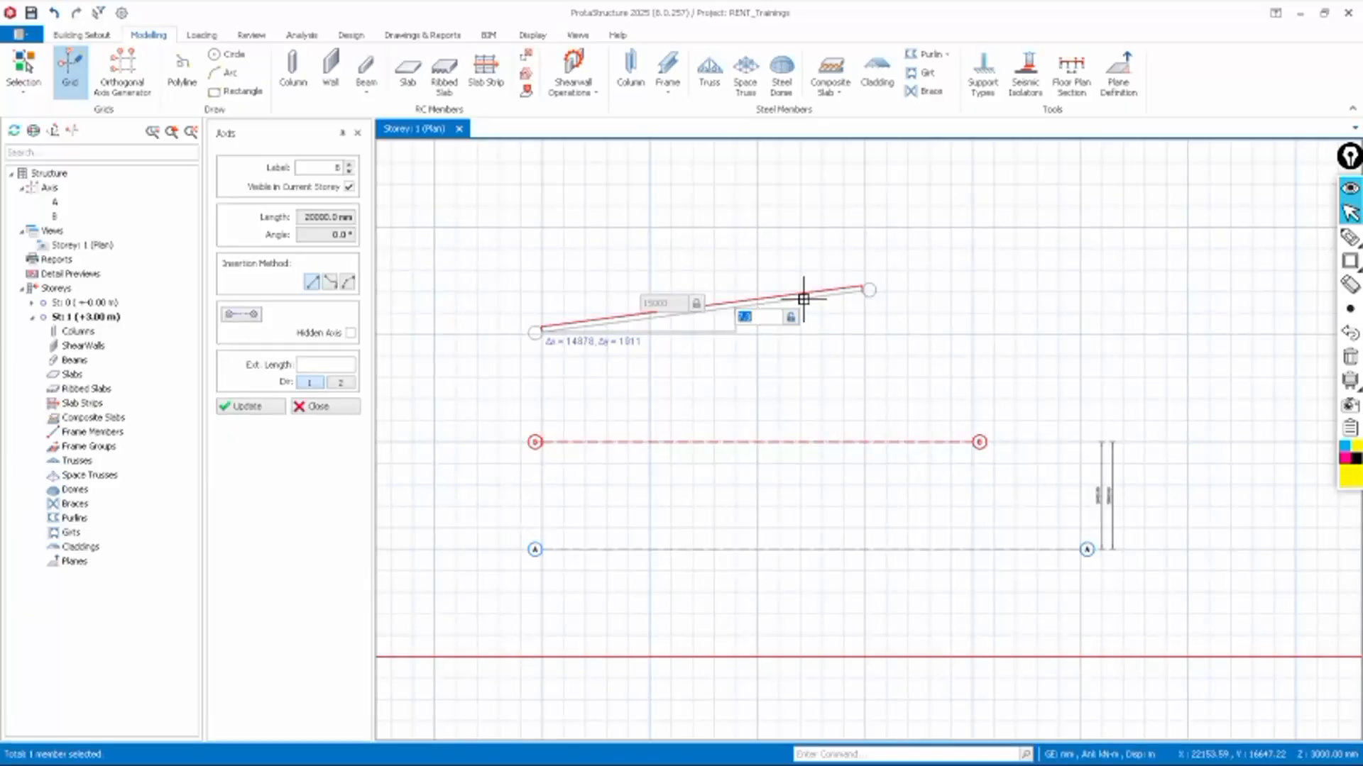
{"action": "type", "text": "30"}
{"action": "key", "text": "Return"}
Examine inclined axis C in the plan, along with its label, length and angle
{"action": "scroll", "coordinate": [735, 495], "scroll_direction": "down", "scroll_amount": 1}
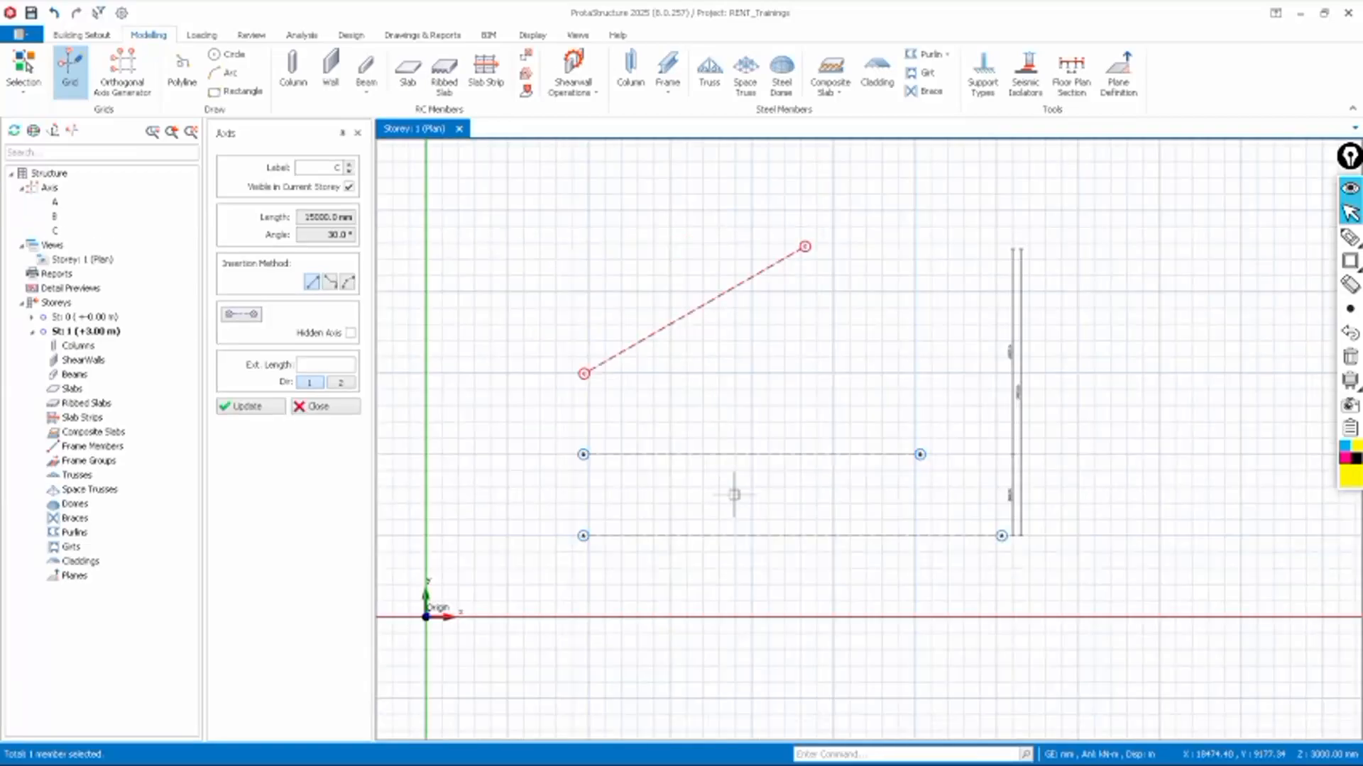
{"action": "scroll", "coordinate": [736, 493], "scroll_direction": "down", "scroll_amount": 1}
{"action": "scroll", "coordinate": [727, 407], "scroll_direction": "up", "scroll_amount": 2}
{"action": "scroll", "coordinate": [549, 376], "scroll_direction": "up", "scroll_amount": 1}
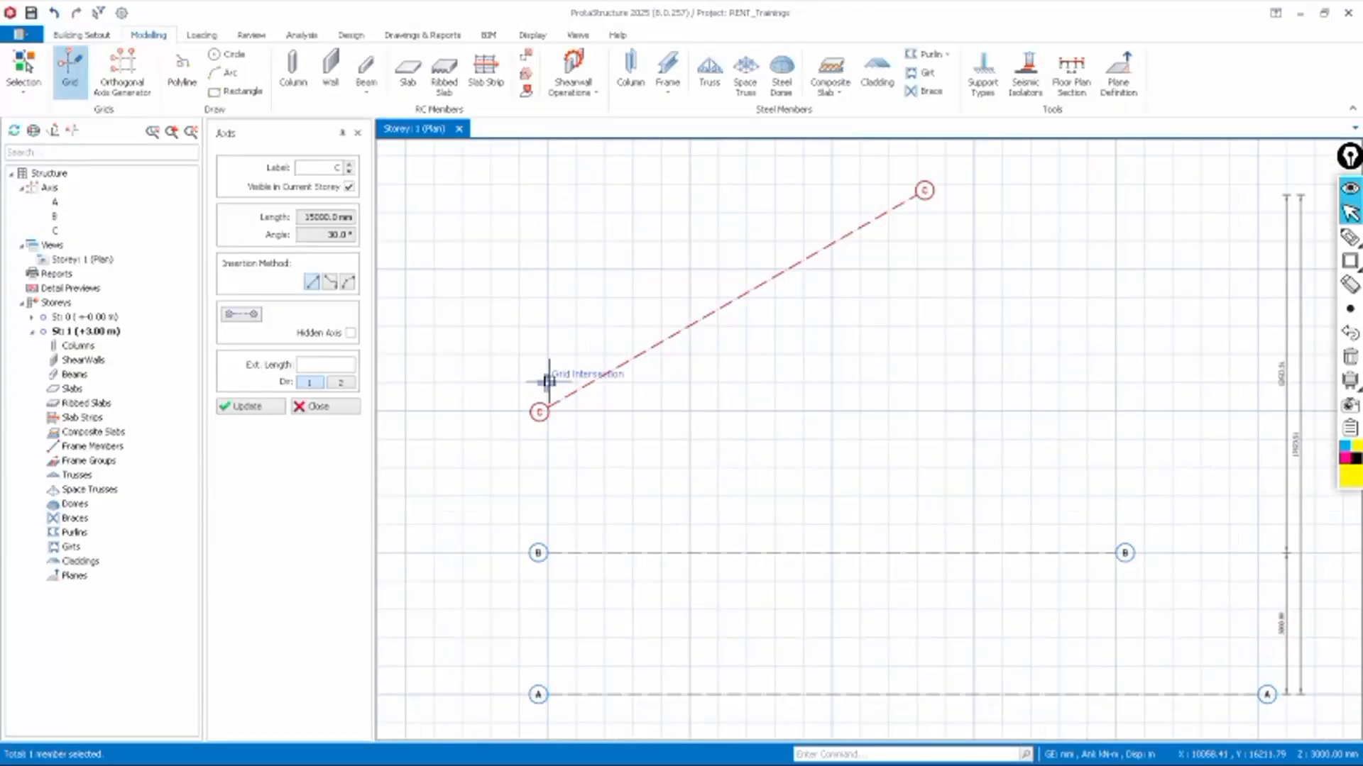
{"action": "scroll", "coordinate": [541, 411], "scroll_direction": "up", "scroll_amount": 3}
{"action": "scroll", "coordinate": [565, 456], "scroll_direction": "down", "scroll_amount": 2}
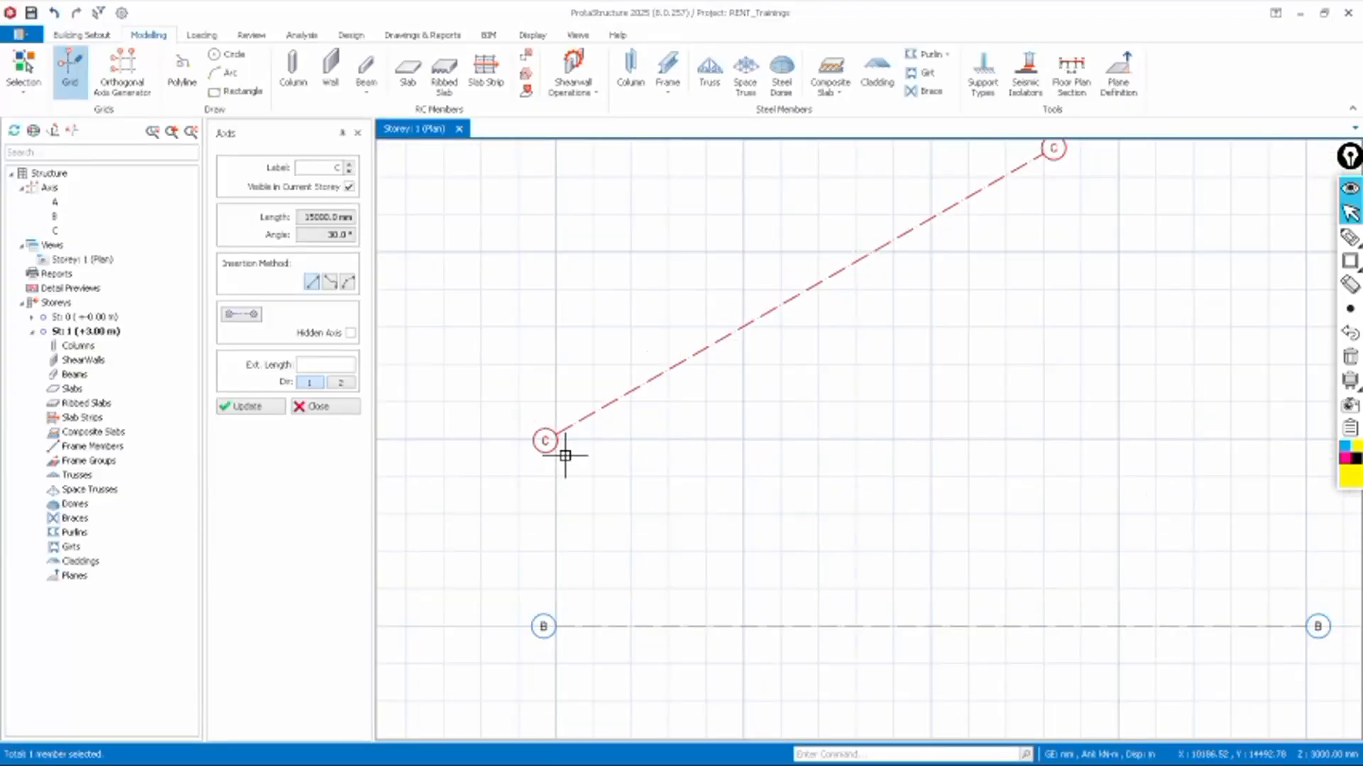
{"action": "scroll", "coordinate": [561, 452], "scroll_direction": "down", "scroll_amount": 2}
{"action": "scroll", "coordinate": [565, 433], "scroll_direction": "up", "scroll_amount": 3}
{"action": "scroll", "coordinate": [557, 483], "scroll_direction": "down", "scroll_amount": 1}
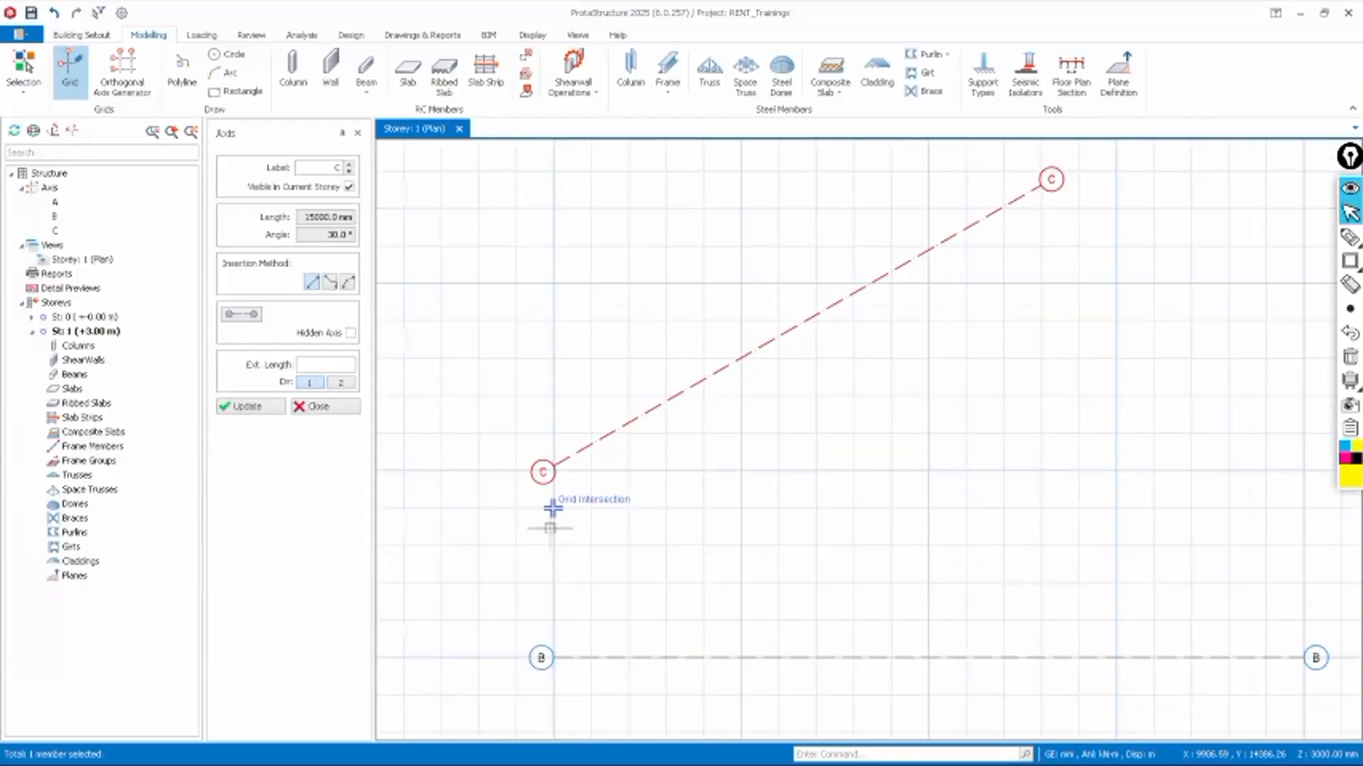
{"action": "scroll", "coordinate": [553, 508], "scroll_direction": "down", "scroll_amount": 1}
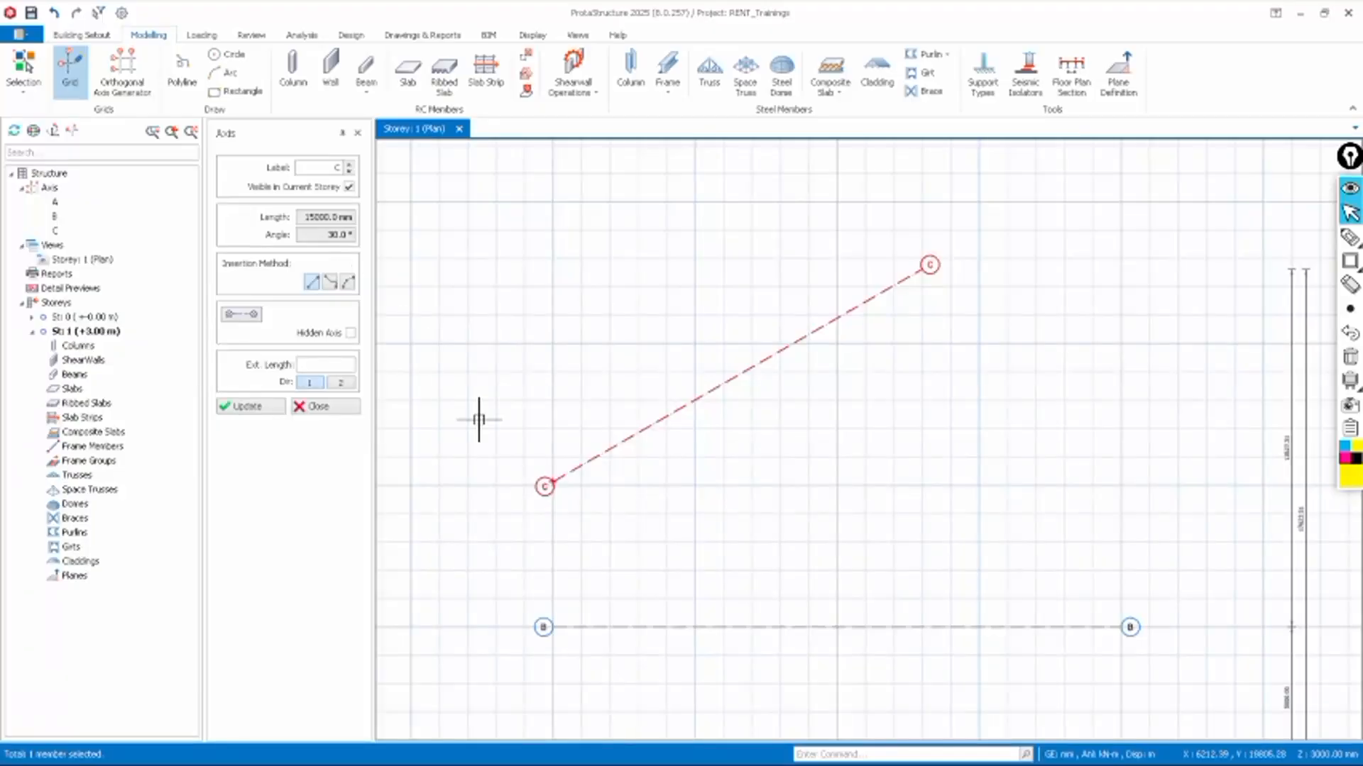
{"action": "scroll", "coordinate": [548, 511], "scroll_direction": "up", "scroll_amount": 3}
{"action": "scroll", "coordinate": [547, 514], "scroll_direction": "up", "scroll_amount": 5}
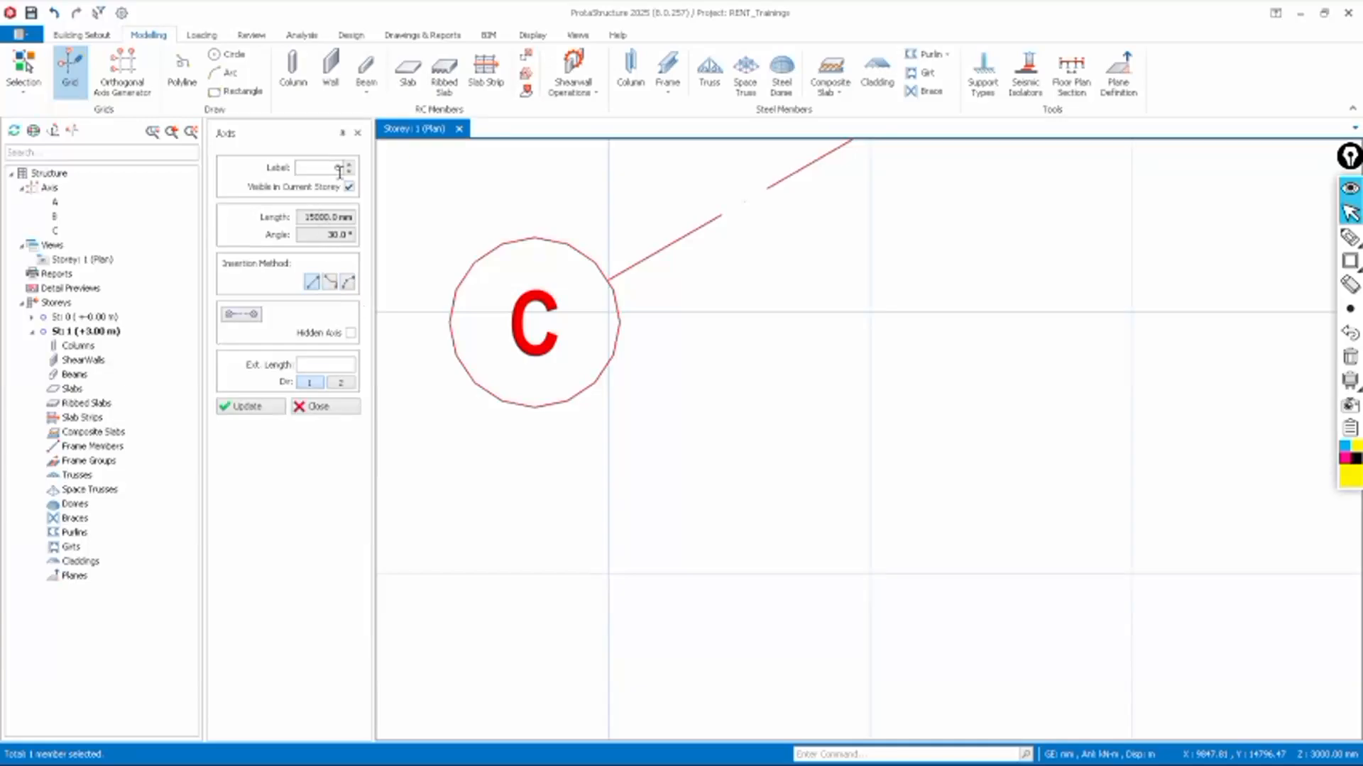
{"action": "scroll", "coordinate": [539, 371], "scroll_direction": "down", "scroll_amount": 10}
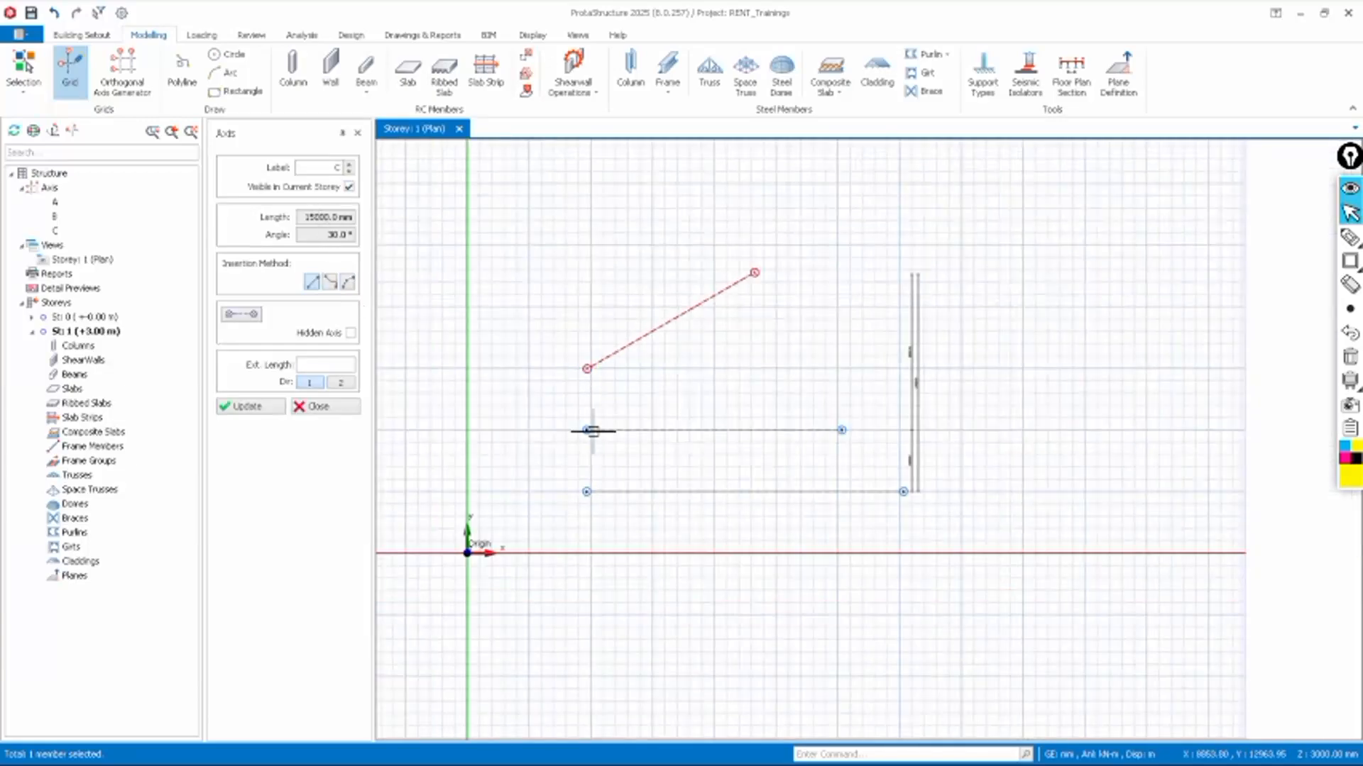
Inspect the start labels of axes A and B and the overall layout of the three axes relative to the origin
{"action": "scroll", "coordinate": [599, 504], "scroll_direction": "up", "scroll_amount": 5}
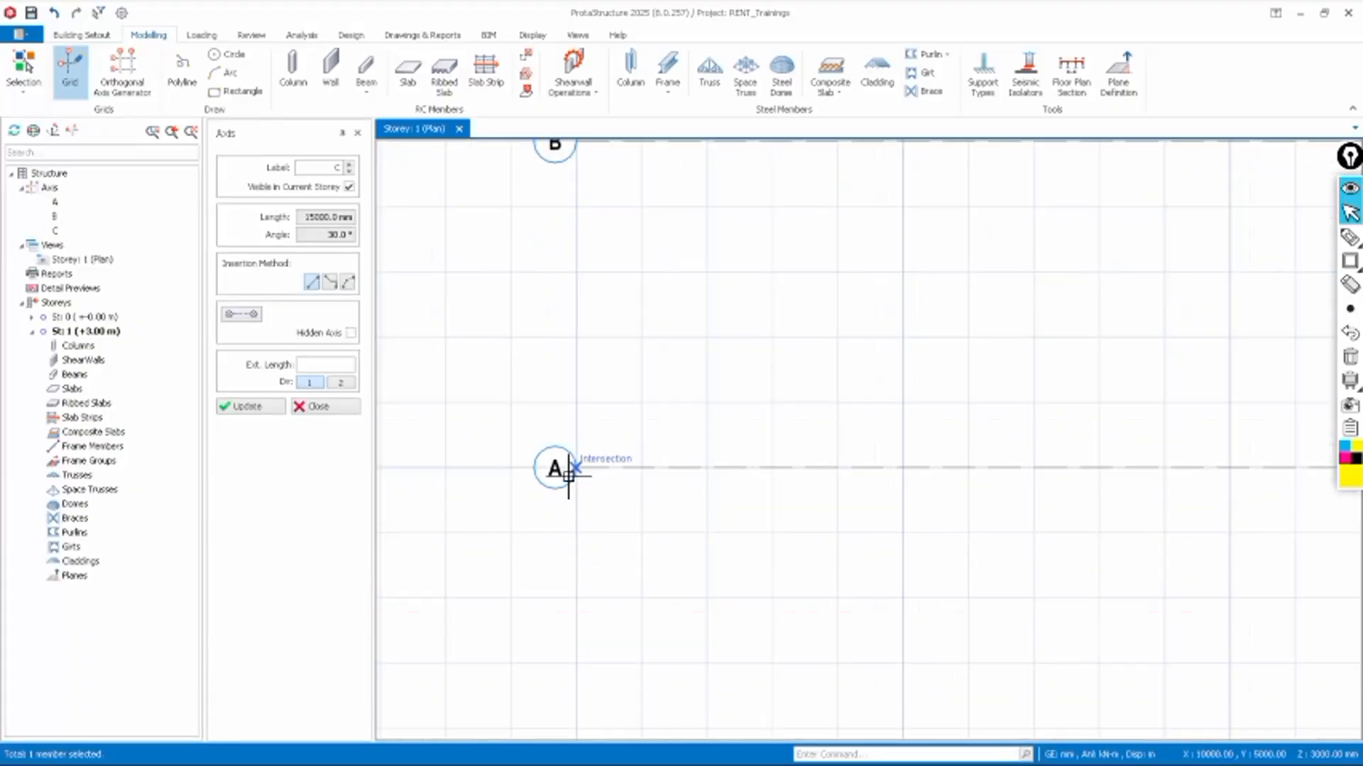
{"action": "scroll", "coordinate": [550, 528], "scroll_direction": "down", "scroll_amount": 2}
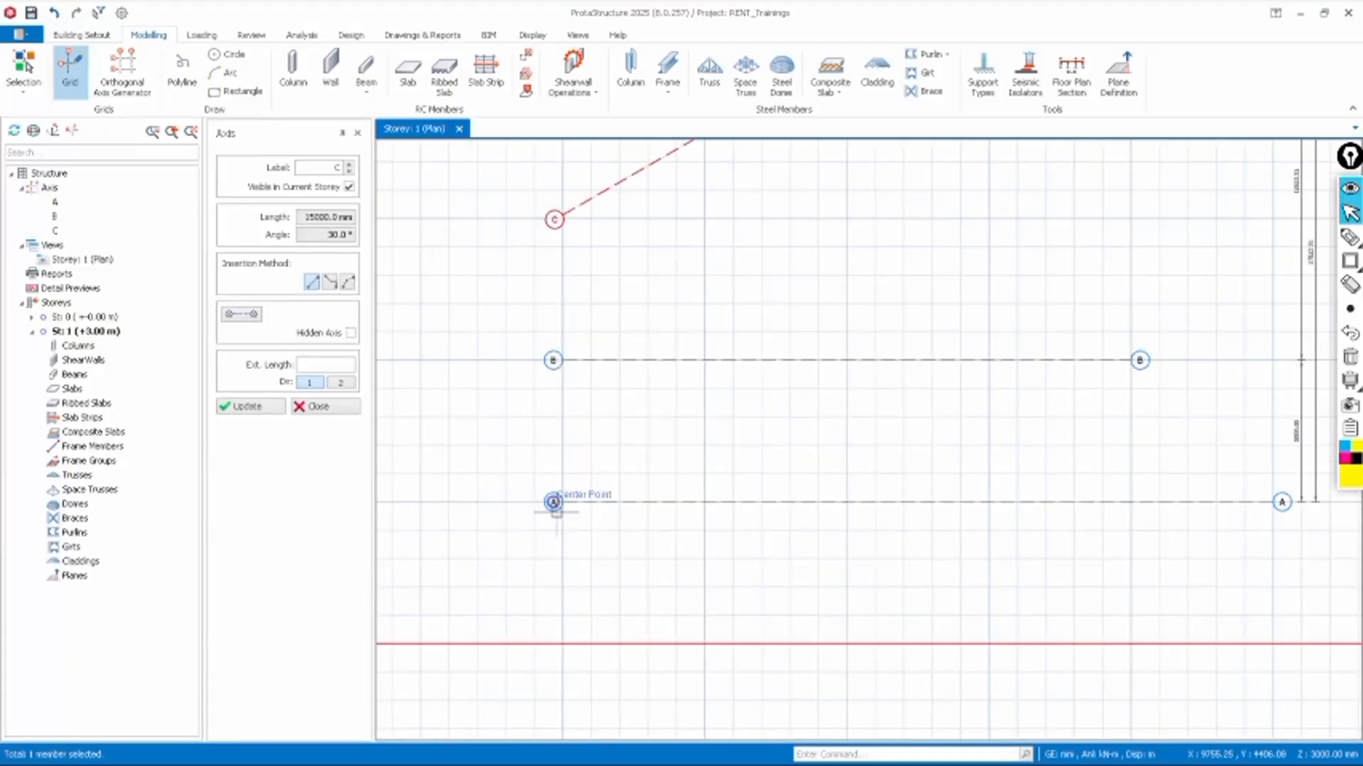
{"action": "scroll", "coordinate": [553, 523], "scroll_direction": "up", "scroll_amount": 3}
{"action": "scroll", "coordinate": [551, 533], "scroll_direction": "down", "scroll_amount": 1}
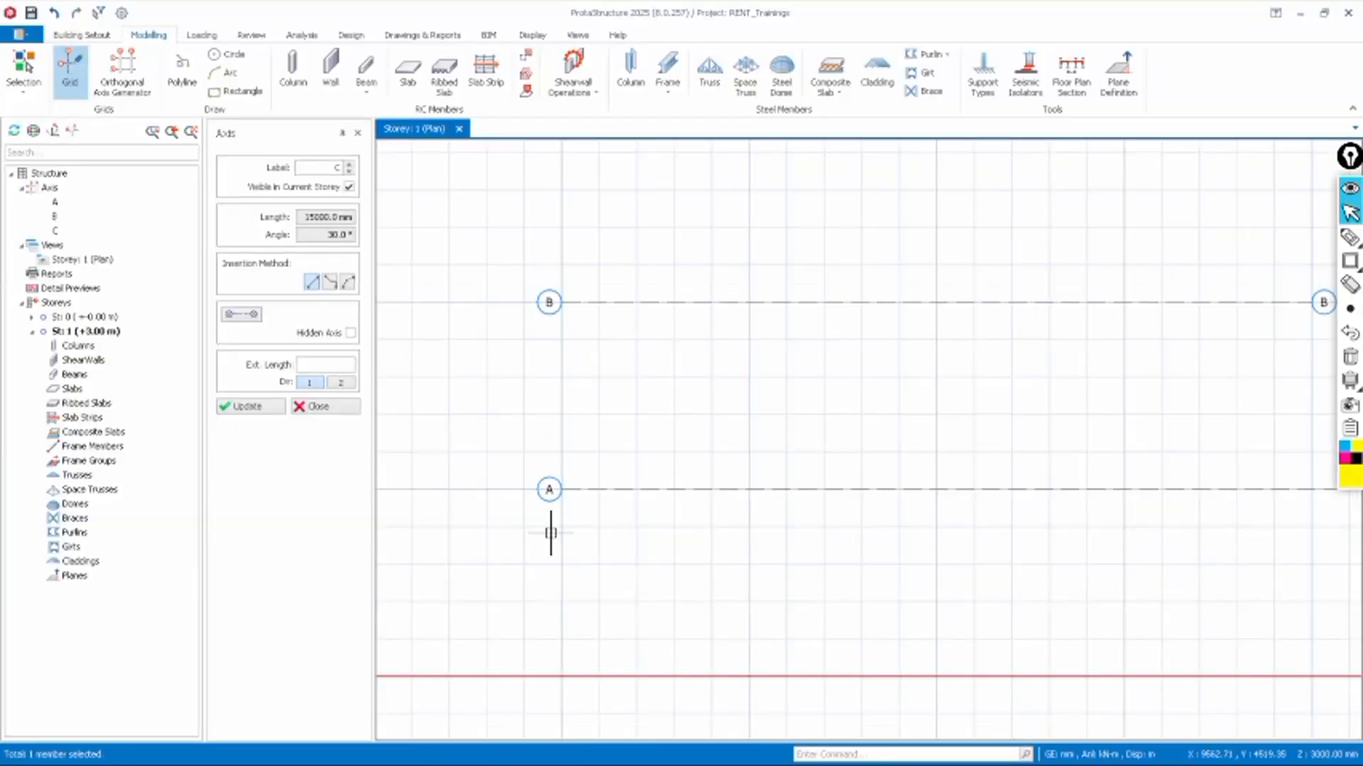
{"action": "scroll", "coordinate": [547, 483], "scroll_direction": "down", "scroll_amount": 1}
{"action": "scroll", "coordinate": [544, 371], "scroll_direction": "up", "scroll_amount": 3}
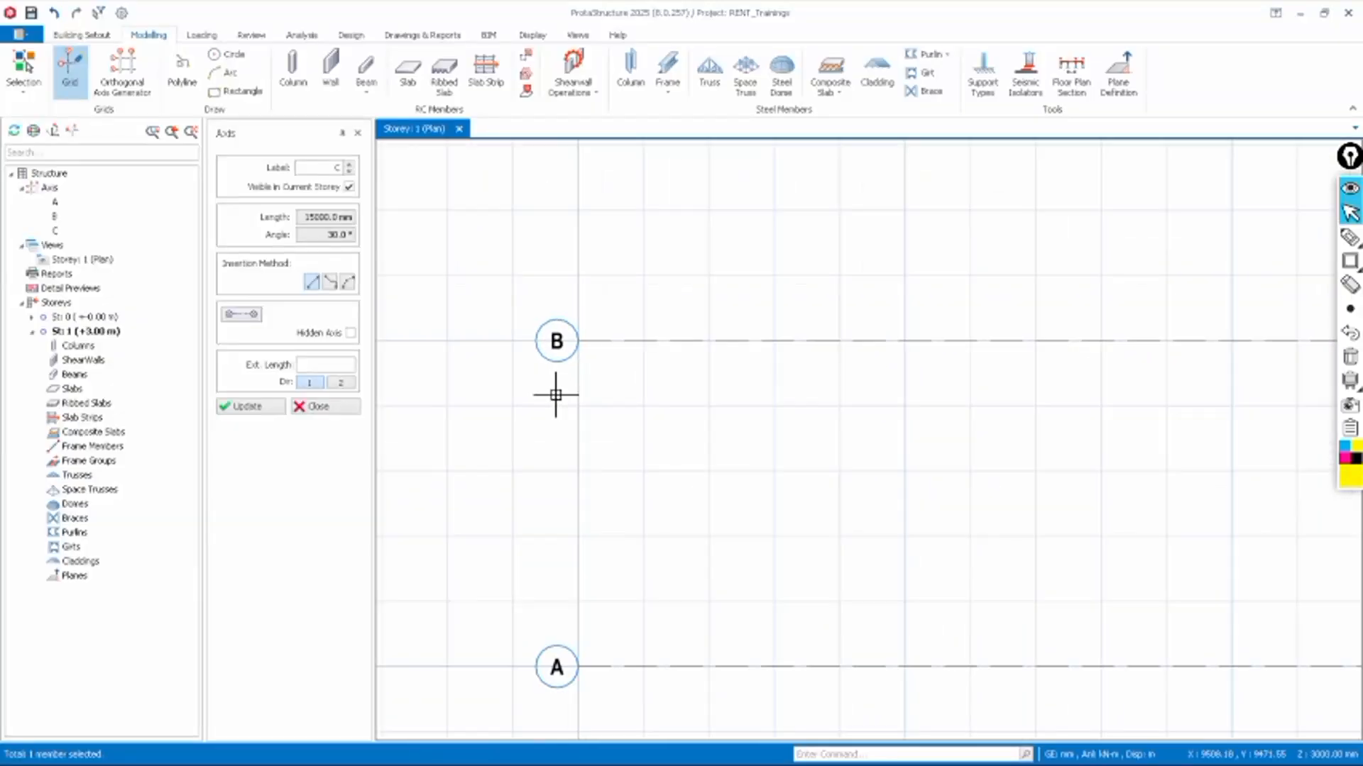
{"action": "scroll", "coordinate": [556, 395], "scroll_direction": "down", "scroll_amount": 2}
{"action": "scroll", "coordinate": [553, 395], "scroll_direction": "up", "scroll_amount": 2}
{"action": "scroll", "coordinate": [556, 283], "scroll_direction": "down", "scroll_amount": 3}
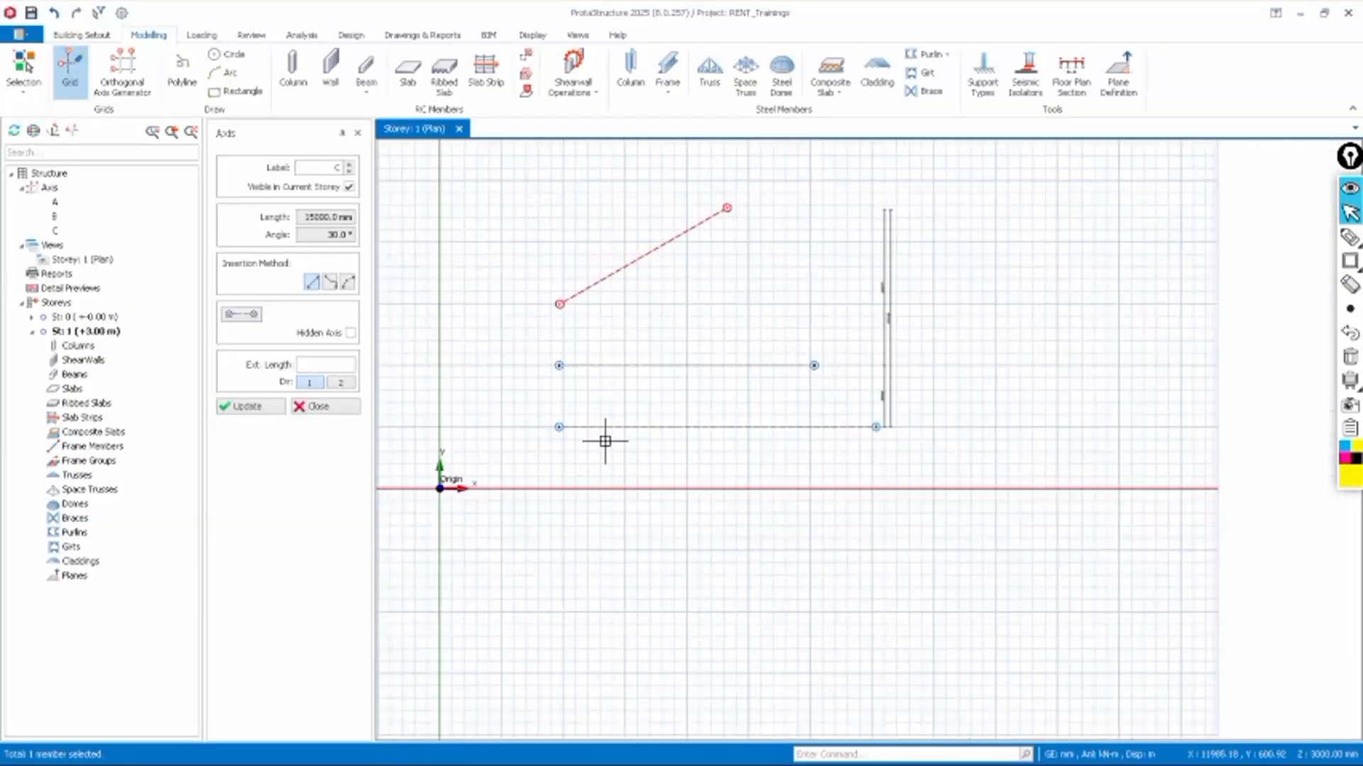
{"action": "scroll", "coordinate": [717, 487], "scroll_direction": "down", "scroll_amount": 3}
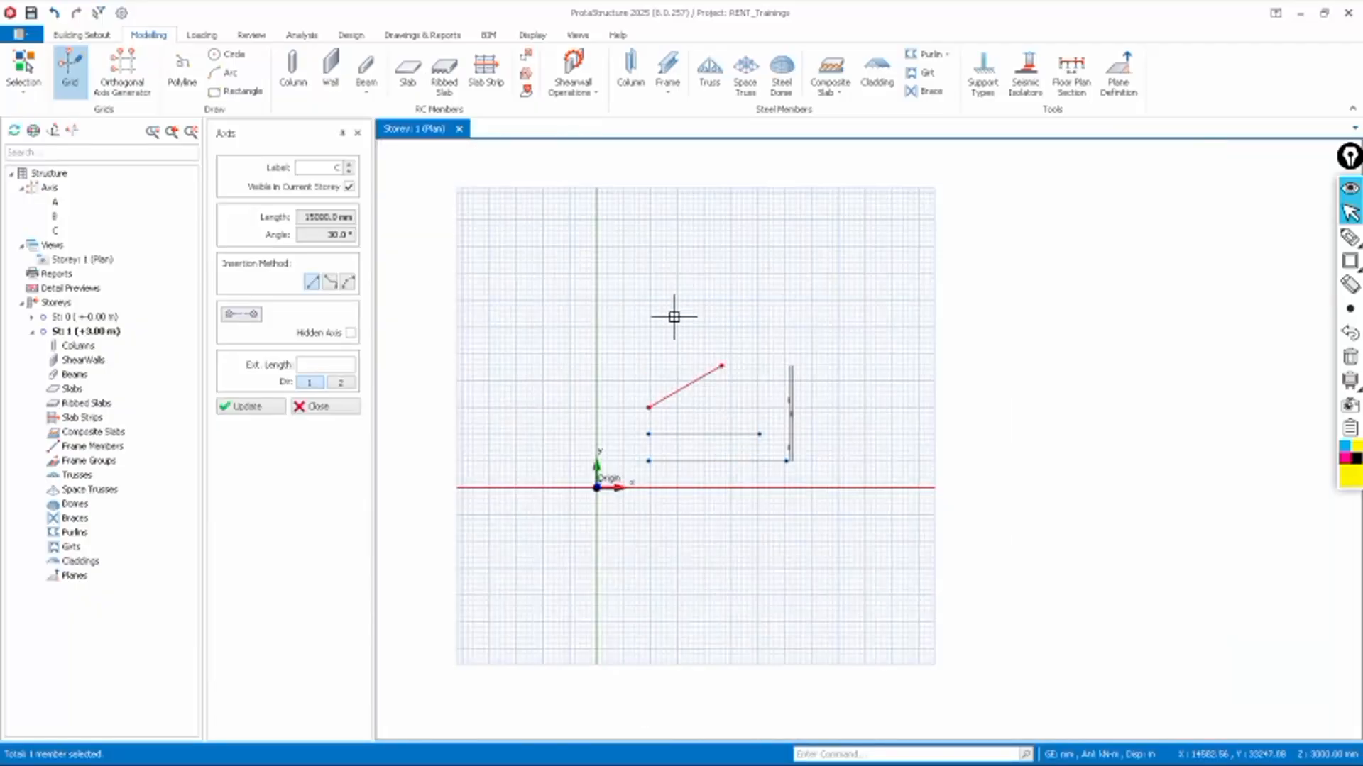
{"action": "scroll", "coordinate": [668, 341], "scroll_direction": "up", "scroll_amount": 3}
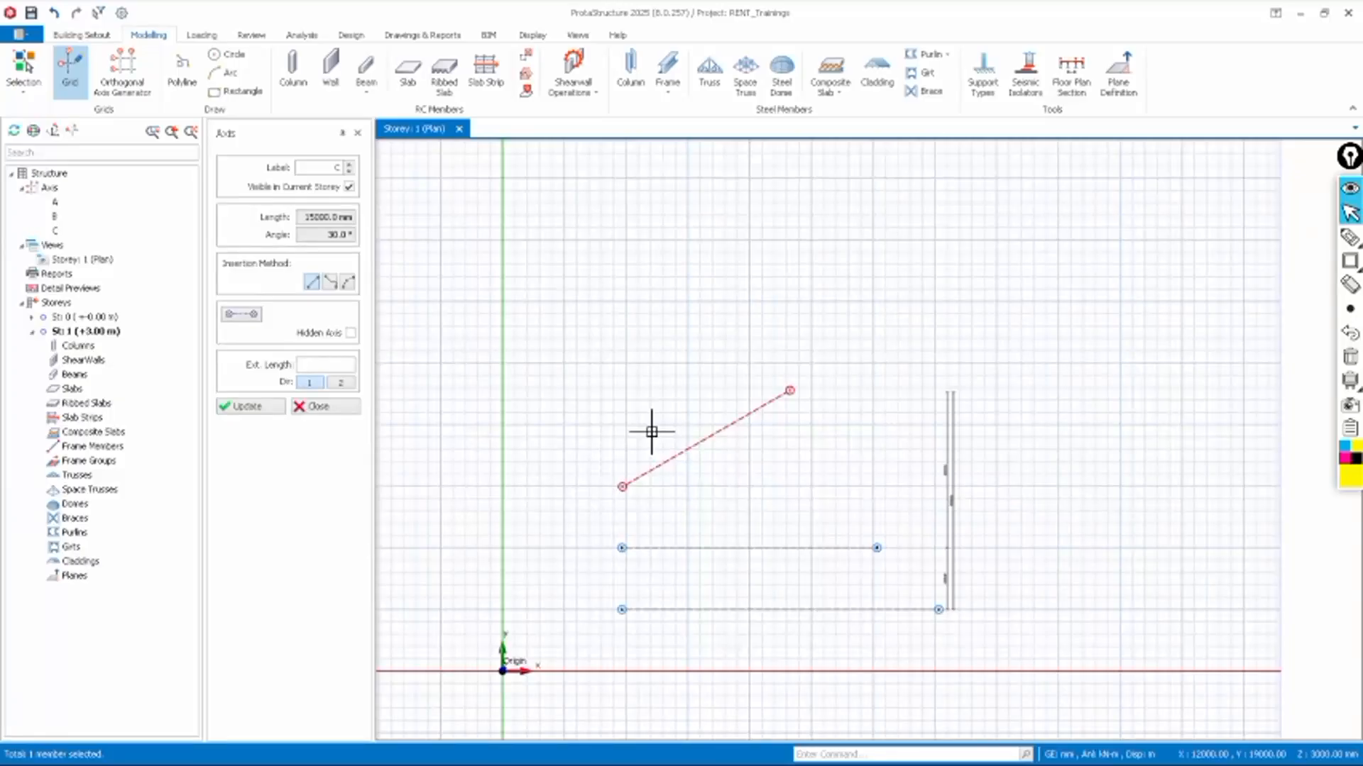
{"action": "scroll", "coordinate": [674, 429], "scroll_direction": "down", "scroll_amount": 1}
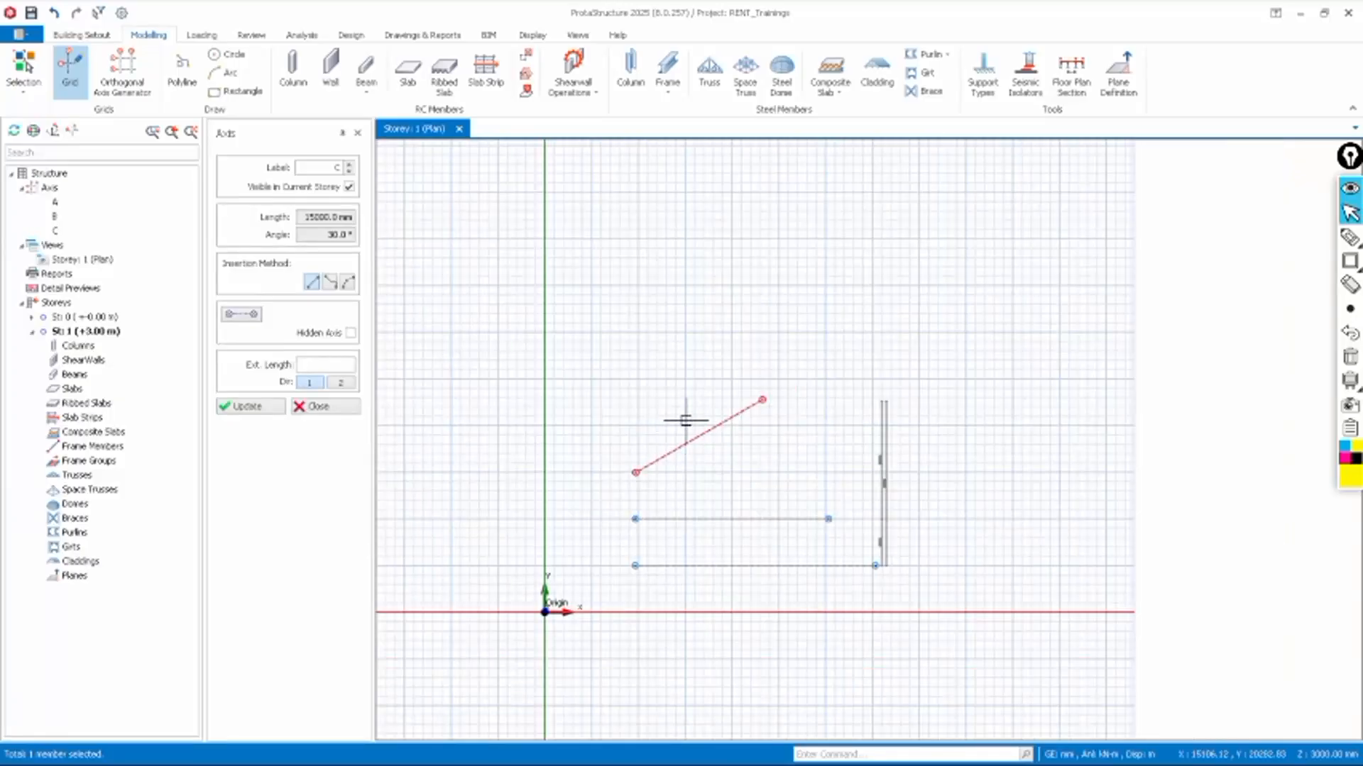
Leave the Grid command, close the empty properties panel and review the three axes in the plan
{"action": "key", "text": "Escape"}
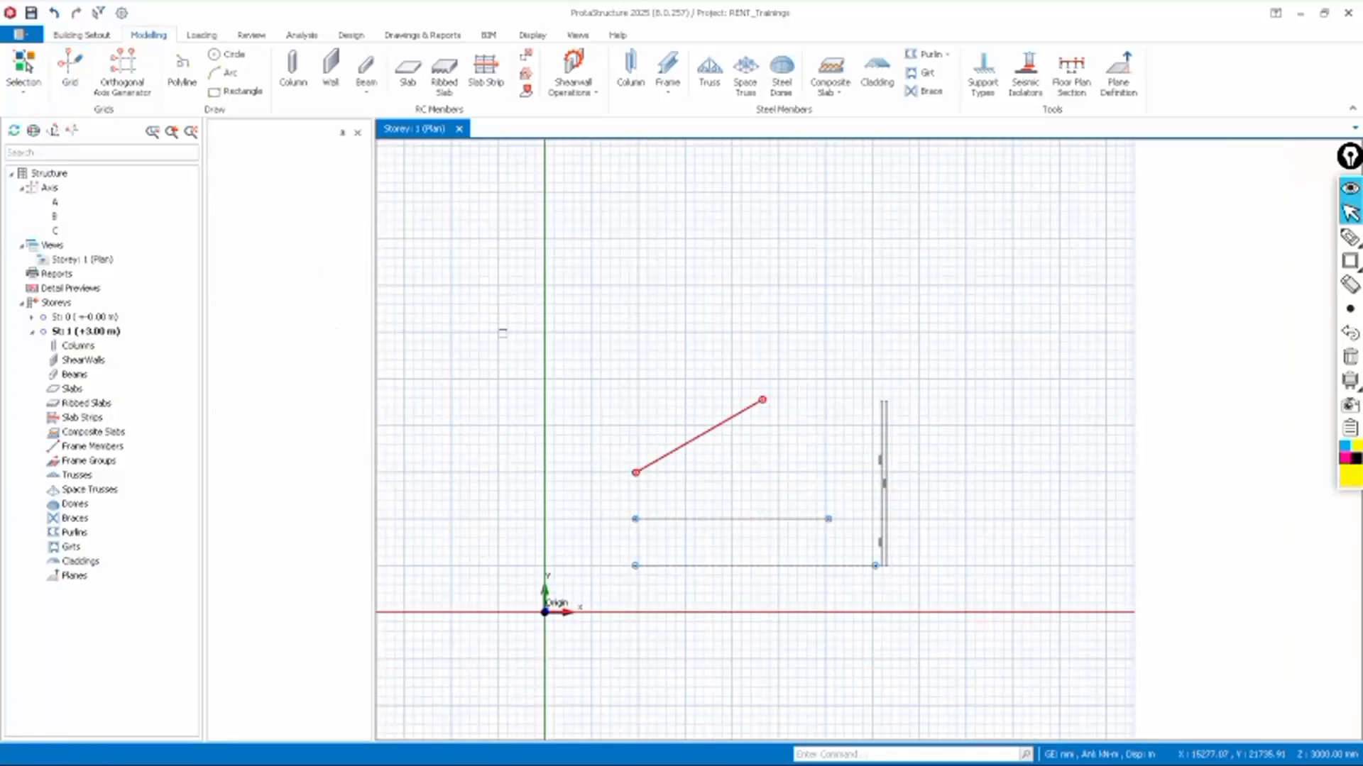
{"action": "left_click", "coordinate": [357, 132]}
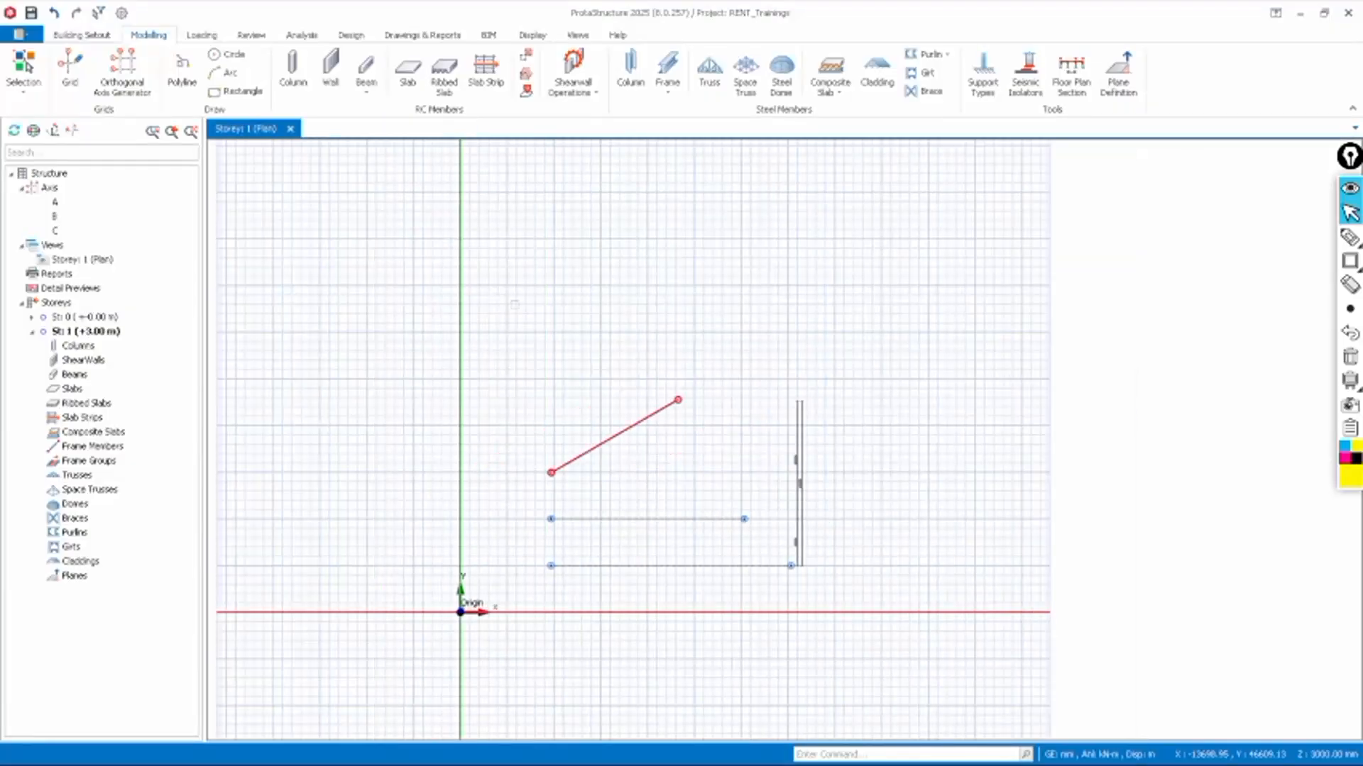
{"action": "scroll", "coordinate": [615, 553], "scroll_direction": "up", "scroll_amount": 4}
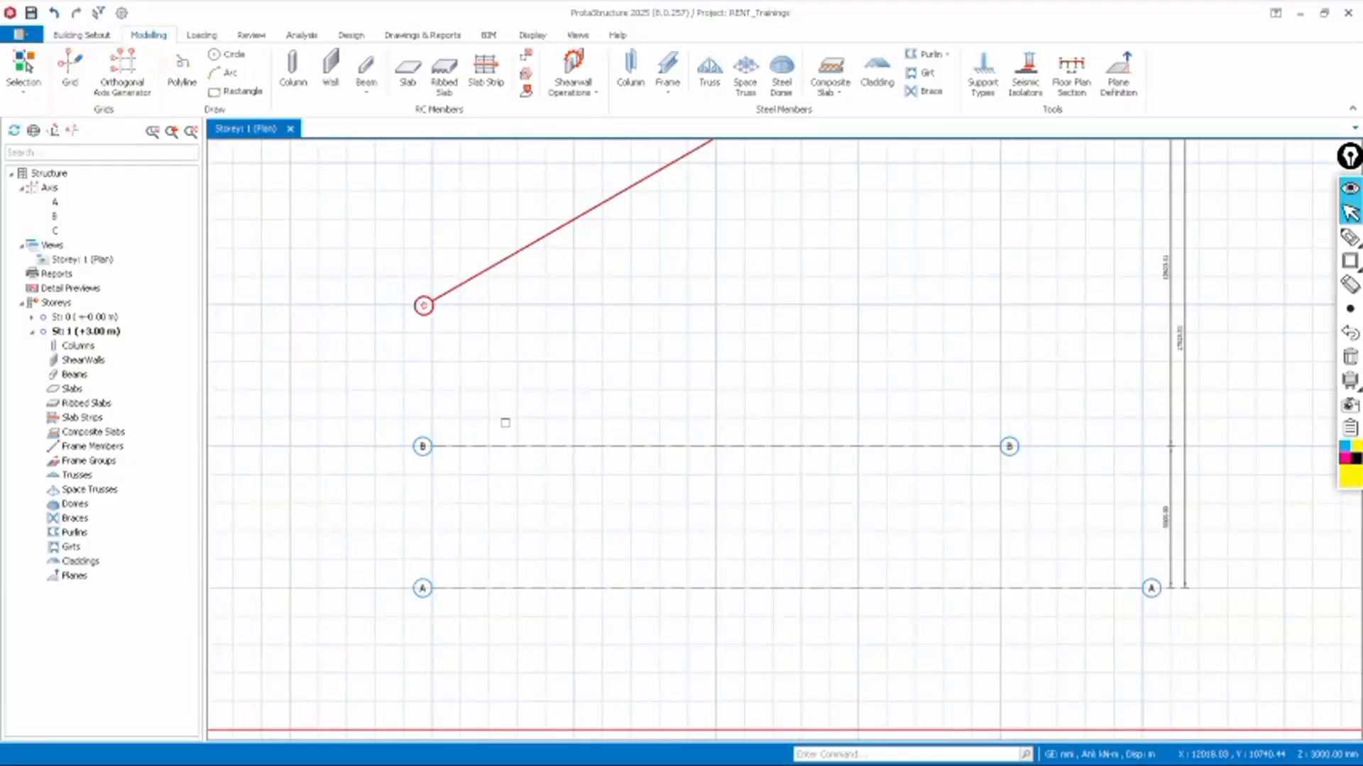
{"action": "scroll", "coordinate": [526, 488], "scroll_direction": "down", "scroll_amount": 2}
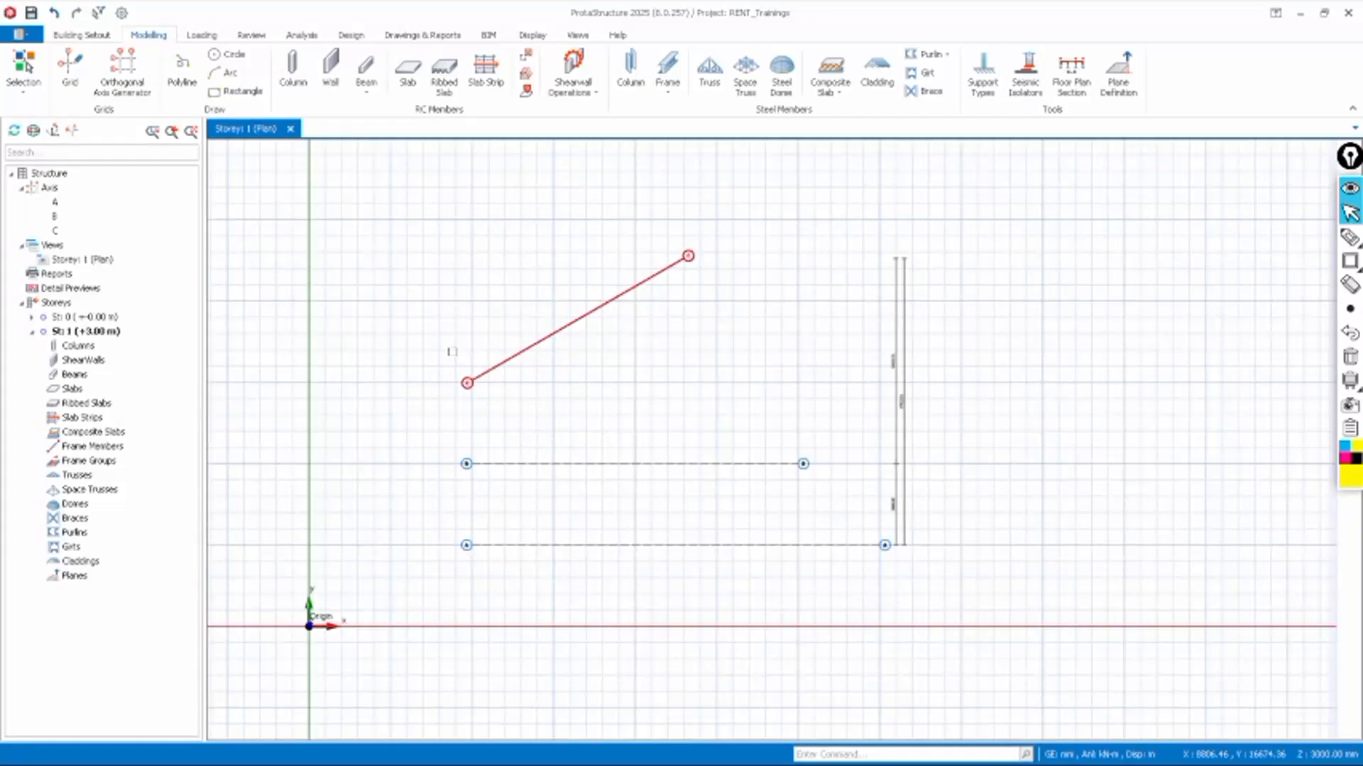
{"action": "left_click", "coordinate": [202, 35]}
{"action": "left_click", "coordinate": [147, 34]}
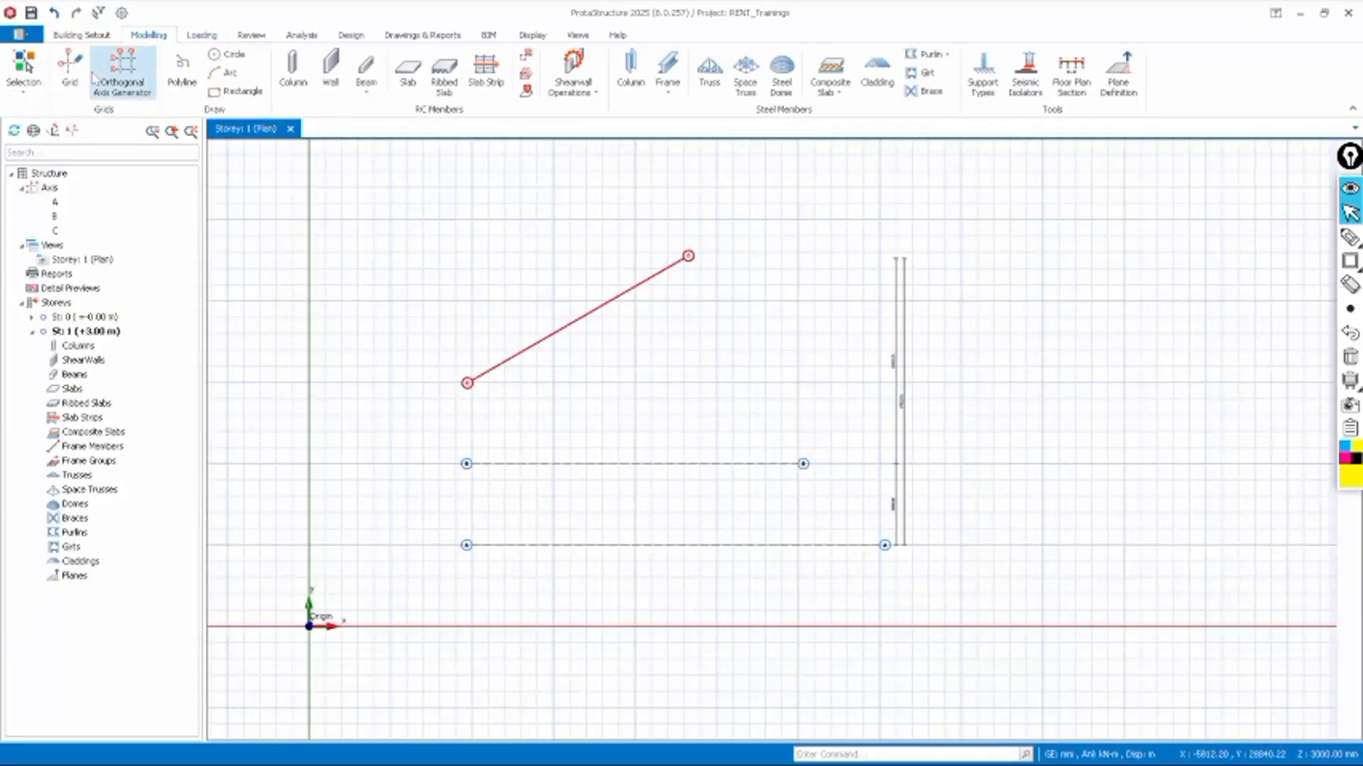
Draw a vertical axis 22300 mm long at X 15000, running downward across axes C, B and A to Y 2700
{"action": "left_click", "coordinate": [68, 79]}
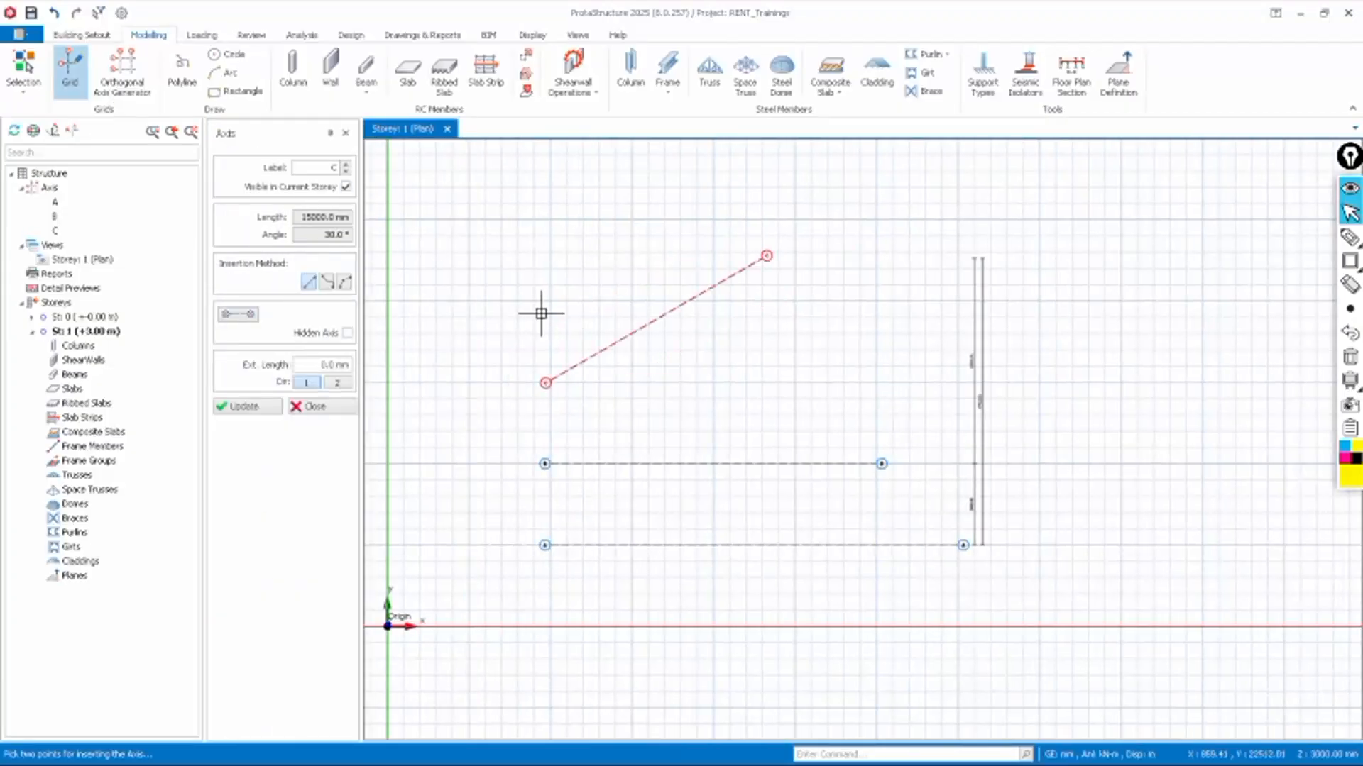
{"action": "scroll", "coordinate": [614, 465], "scroll_direction": "down", "scroll_amount": 1}
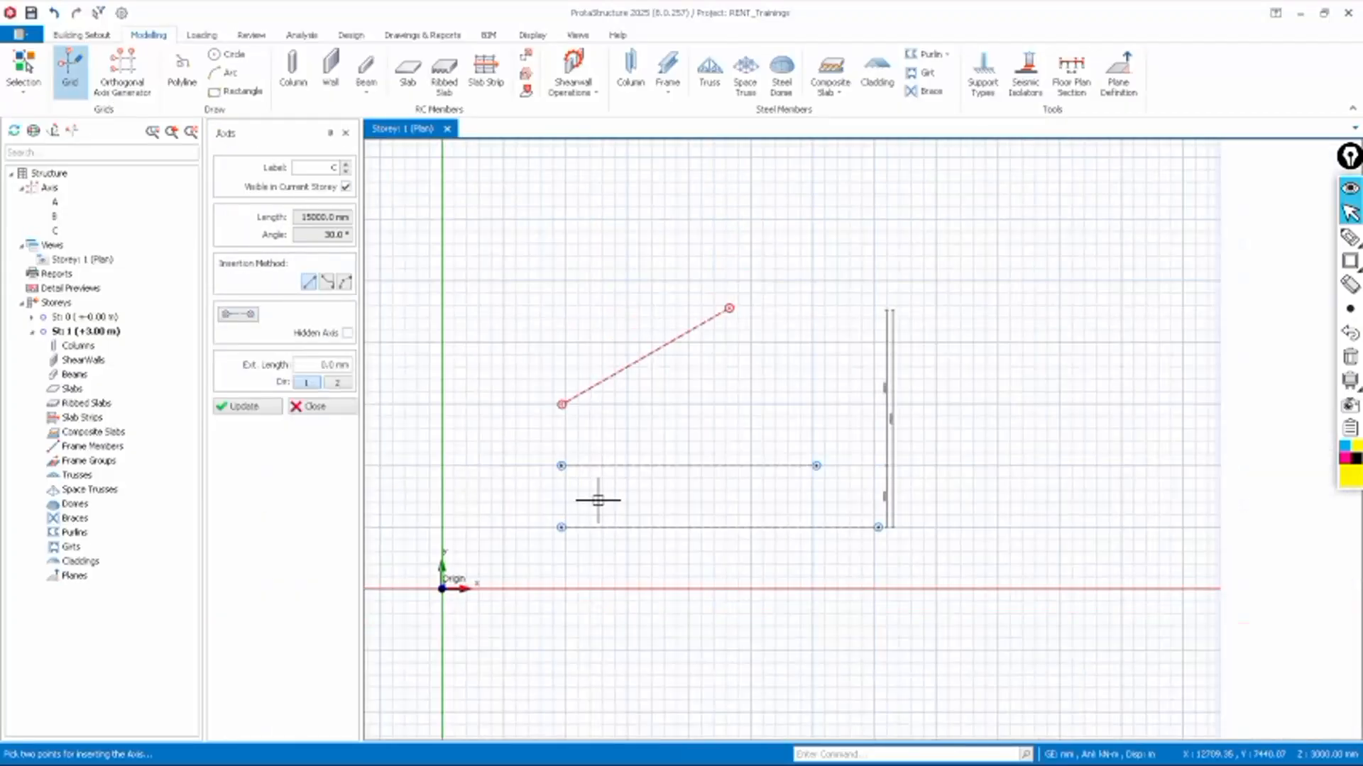
{"action": "left_click", "coordinate": [627, 280]}
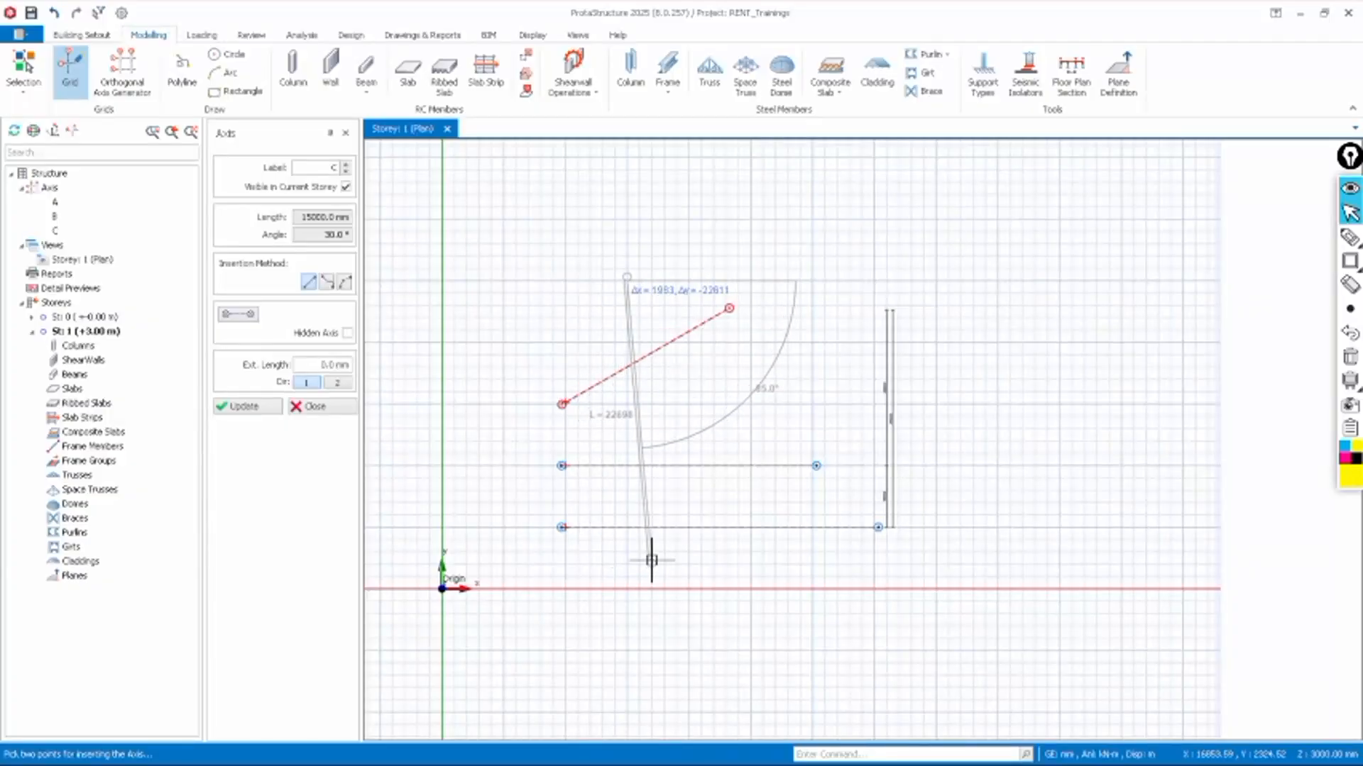
{"action": "scroll", "coordinate": [616, 557], "scroll_direction": "up", "scroll_amount": 3}
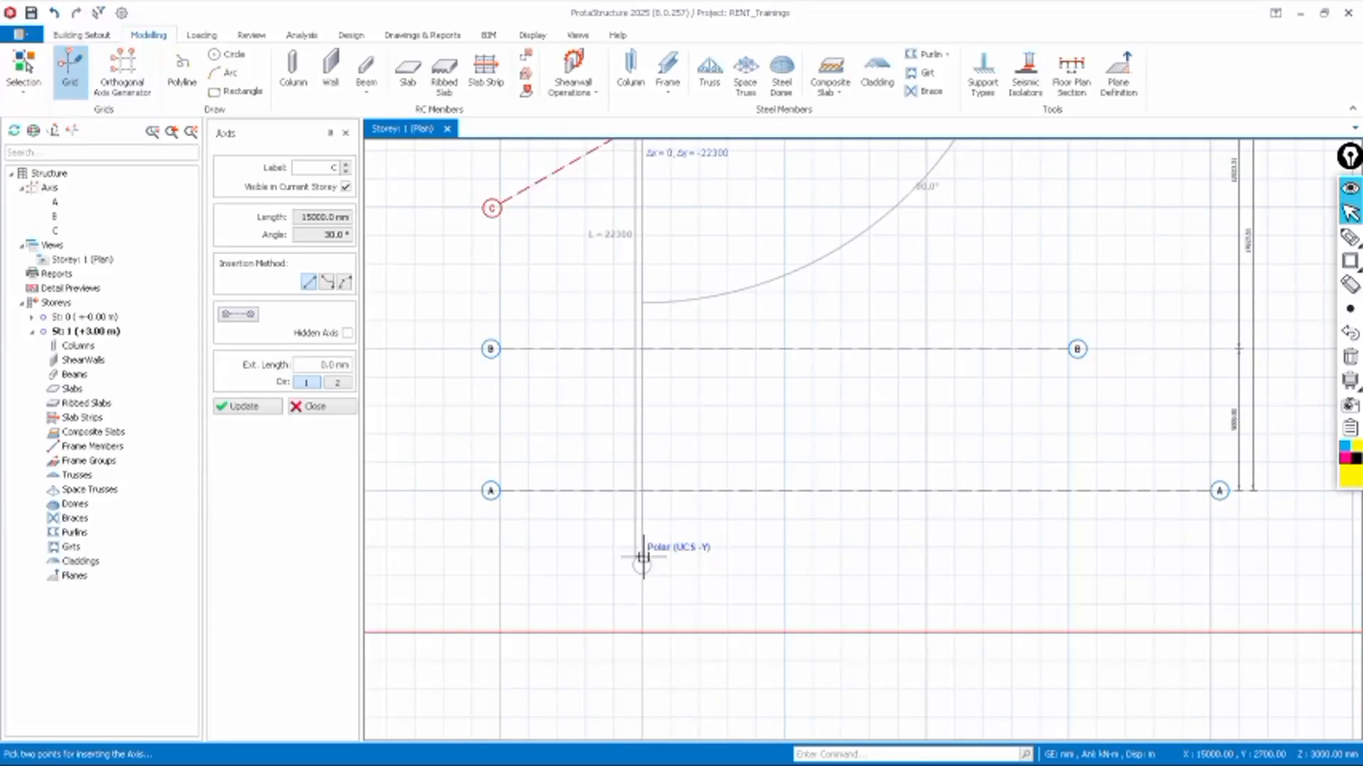
{"action": "left_click", "coordinate": [642, 557]}
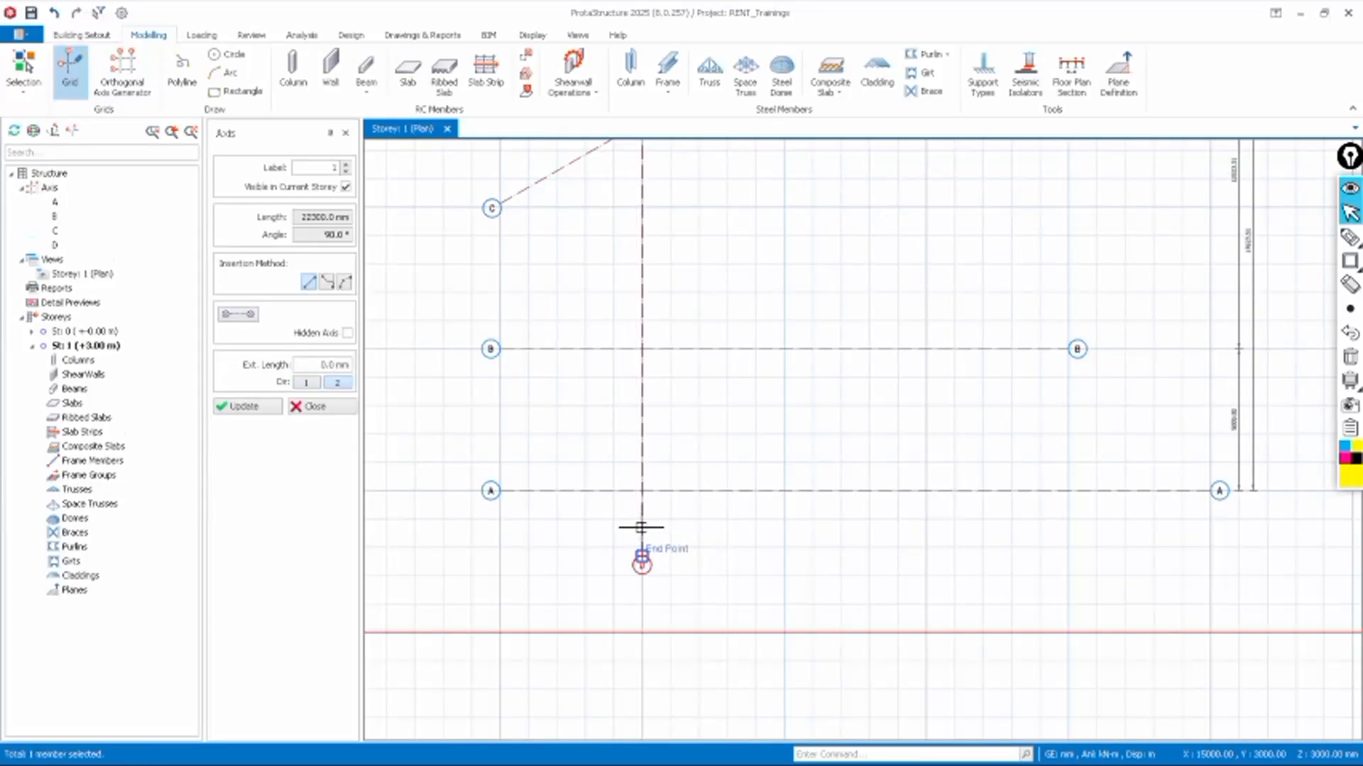
{"action": "scroll", "coordinate": [638, 539], "scroll_direction": "down", "scroll_amount": 5}
{"action": "scroll", "coordinate": [637, 380], "scroll_direction": "up", "scroll_amount": 3}
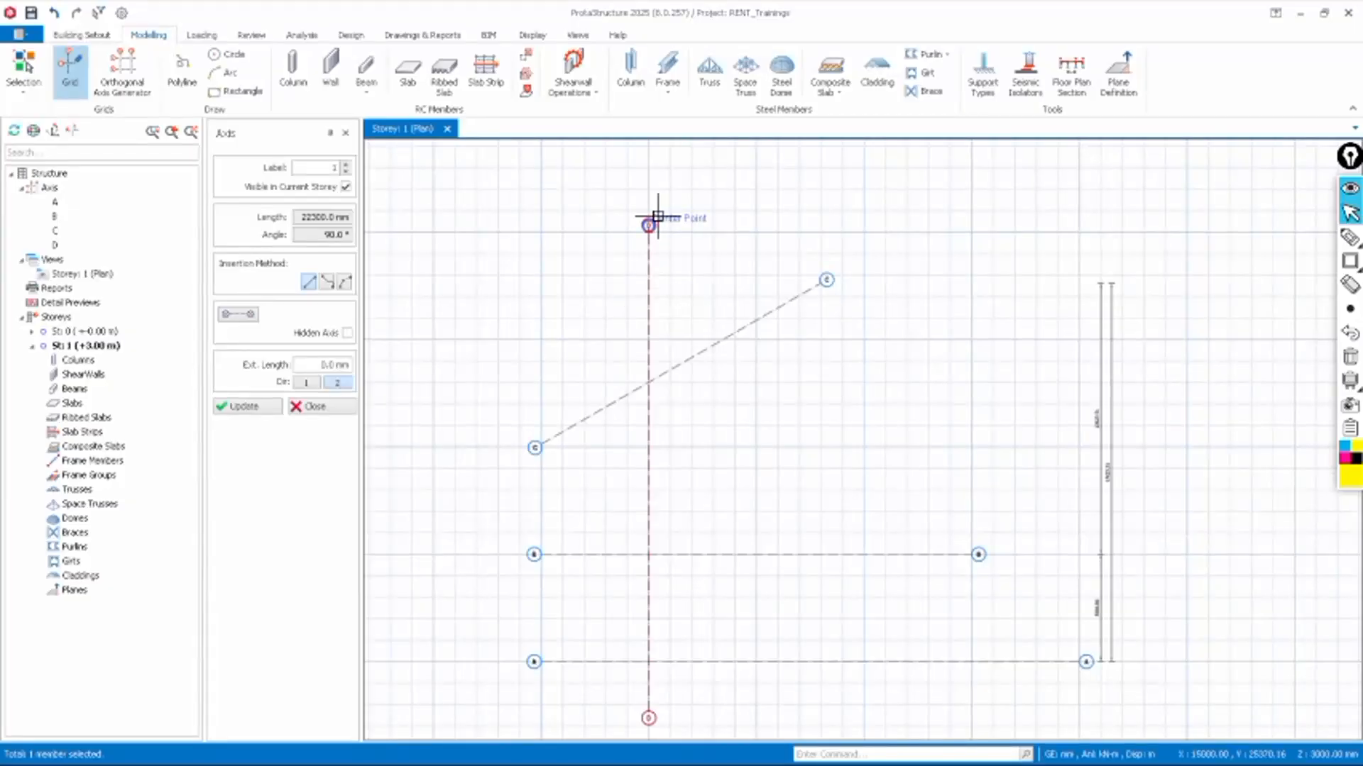
Draw a vertical axis 10000 mm long at about X 27475, running upward across axes A and B
{"action": "scroll", "coordinate": [648, 213], "scroll_direction": "up", "scroll_amount": 3}
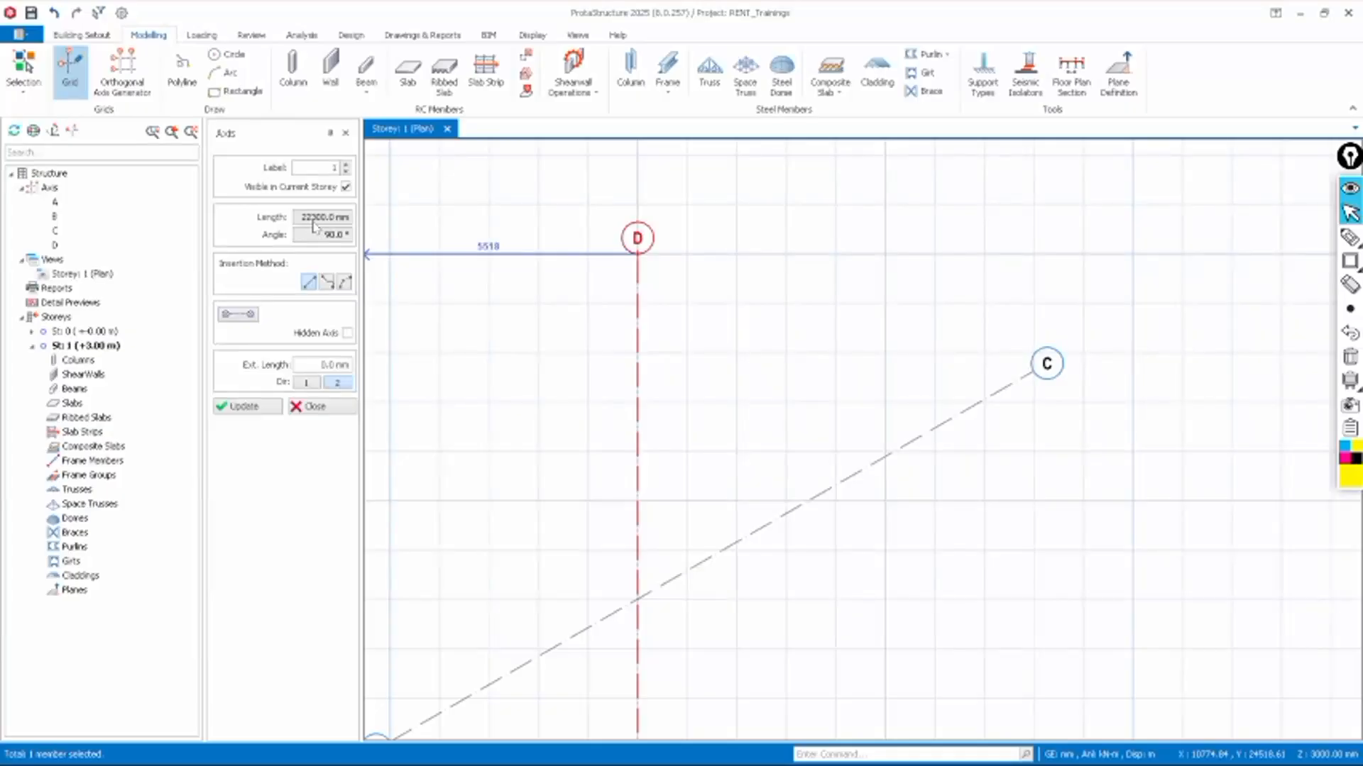
{"action": "scroll", "coordinate": [548, 249], "scroll_direction": "down", "scroll_amount": 5}
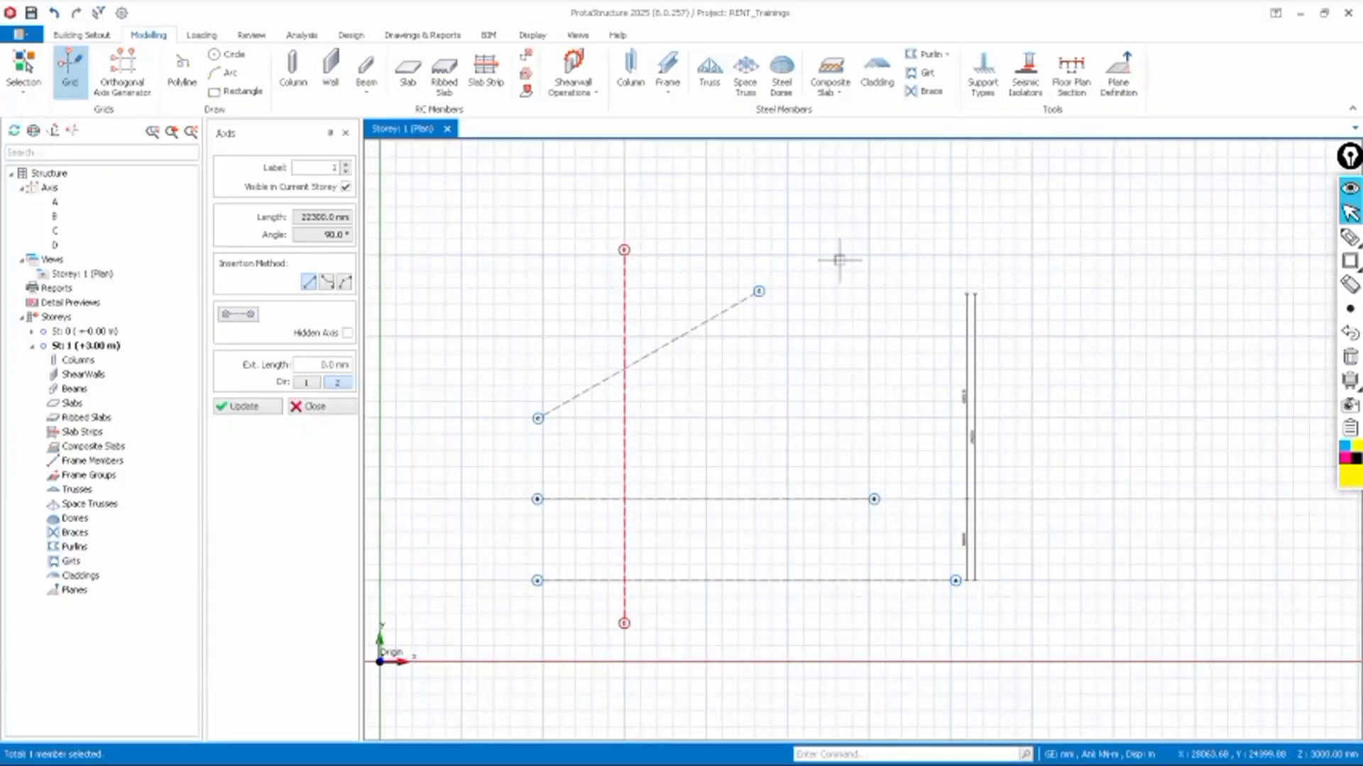
{"action": "left_click", "coordinate": [827, 622]}
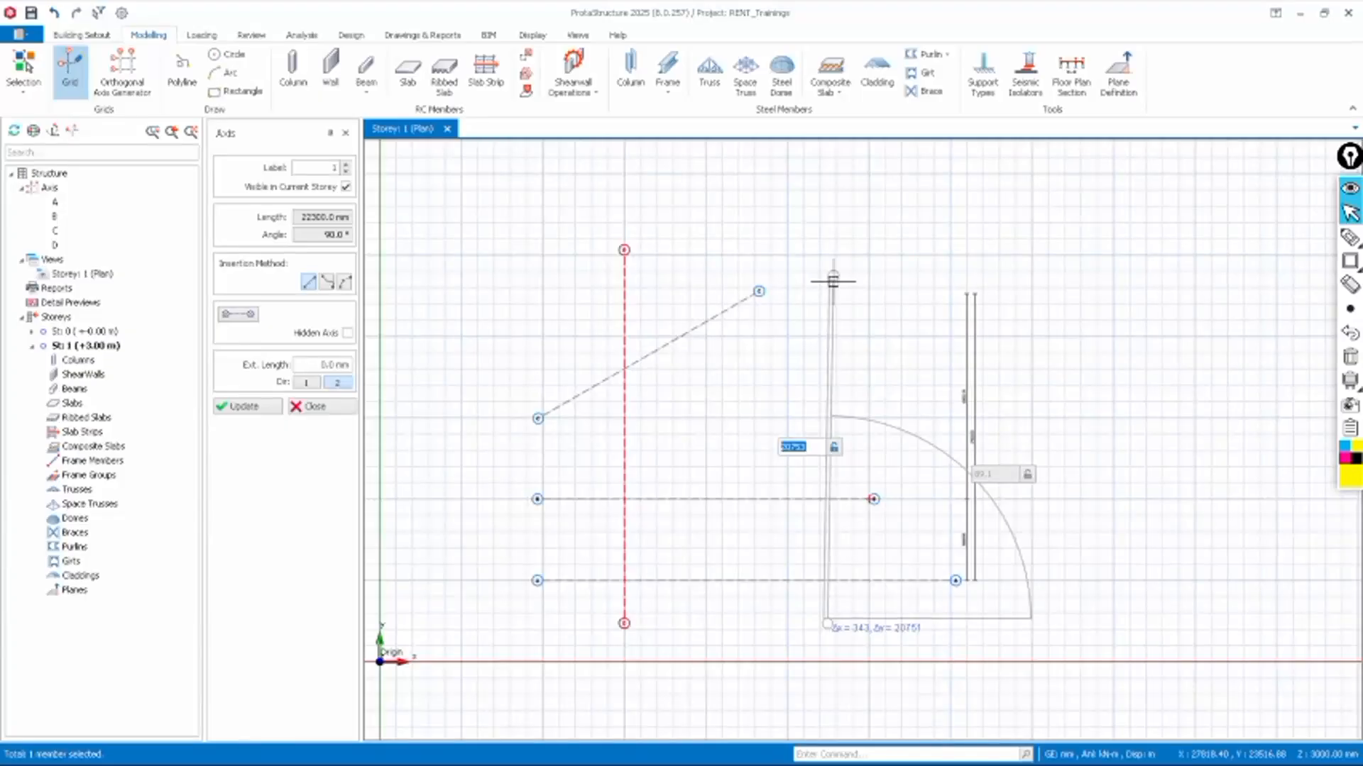
{"action": "type", "text": "10000"}
{"action": "key", "text": "Return"}
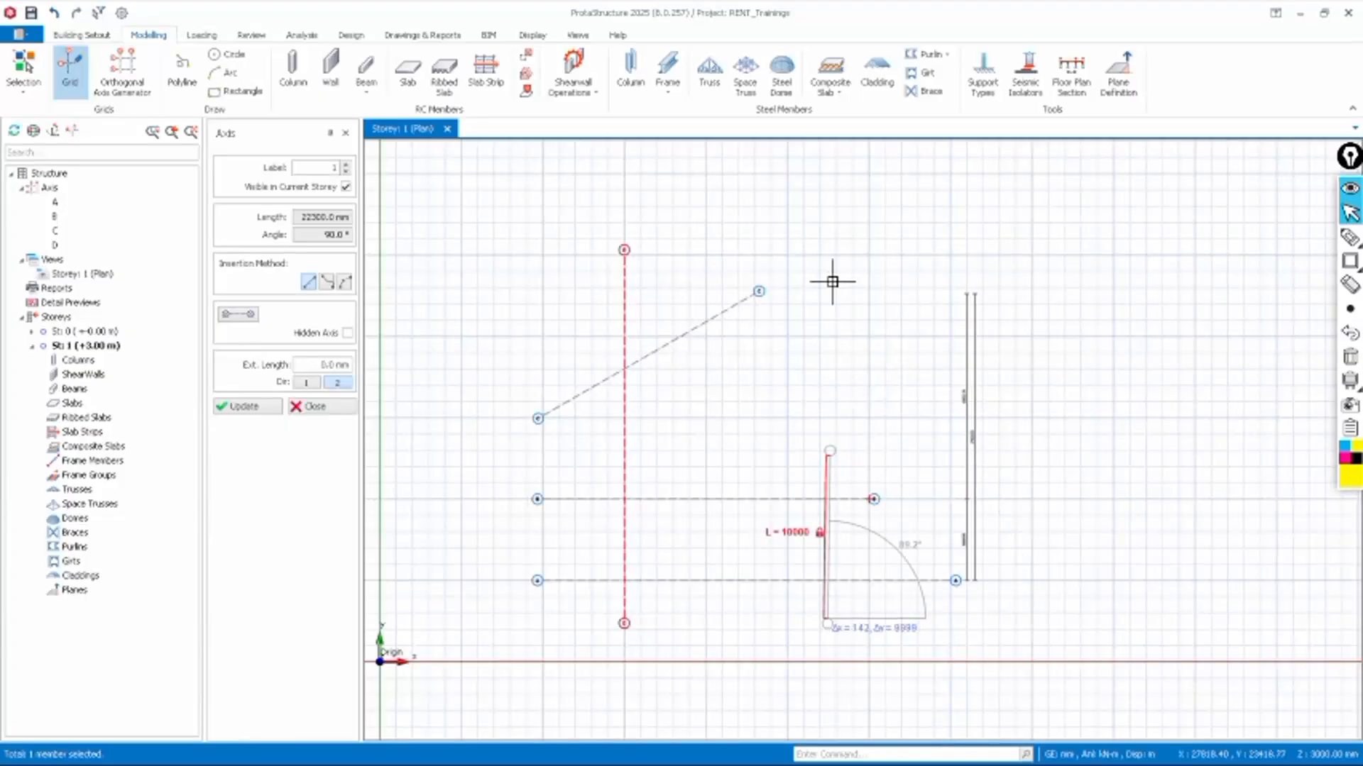
{"action": "left_click", "coordinate": [824, 398]}
{"action": "scroll", "coordinate": [830, 623], "scroll_direction": "up", "scroll_amount": 2}
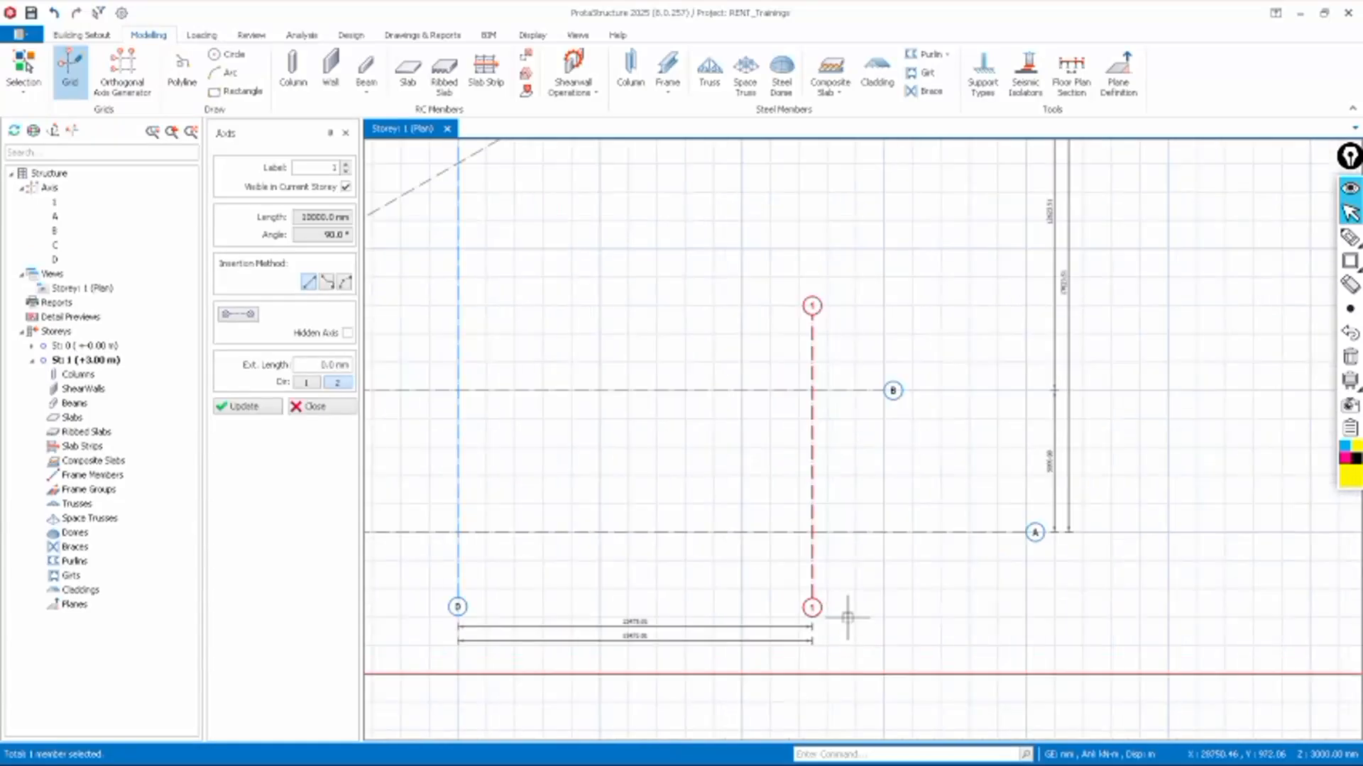
{"action": "scroll", "coordinate": [823, 589], "scroll_direction": "up", "scroll_amount": 2}
{"action": "scroll", "coordinate": [821, 608], "scroll_direction": "down", "scroll_amount": 4}
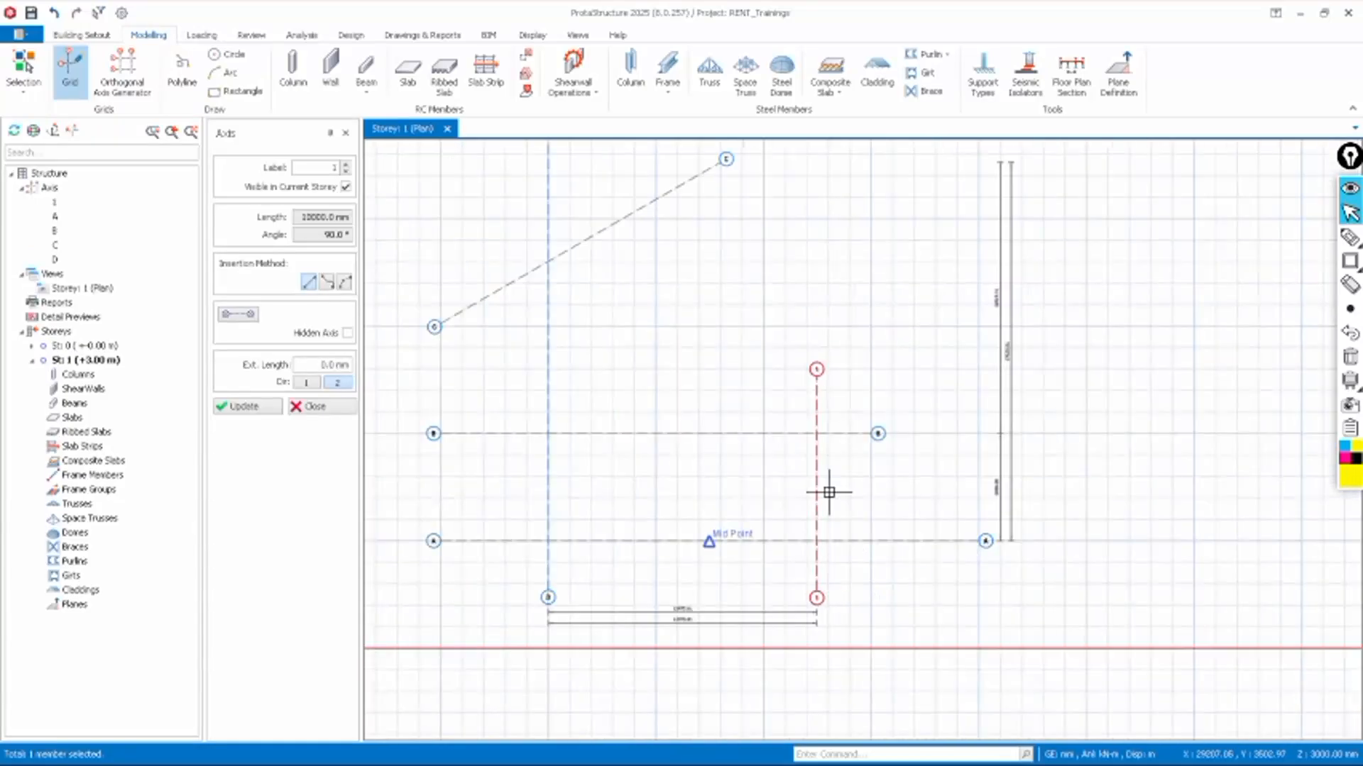
Change the label of the new 10000 mm vertical axis to 5 and close its properties
{"action": "scroll", "coordinate": [816, 378], "scroll_direction": "up", "scroll_amount": 3}
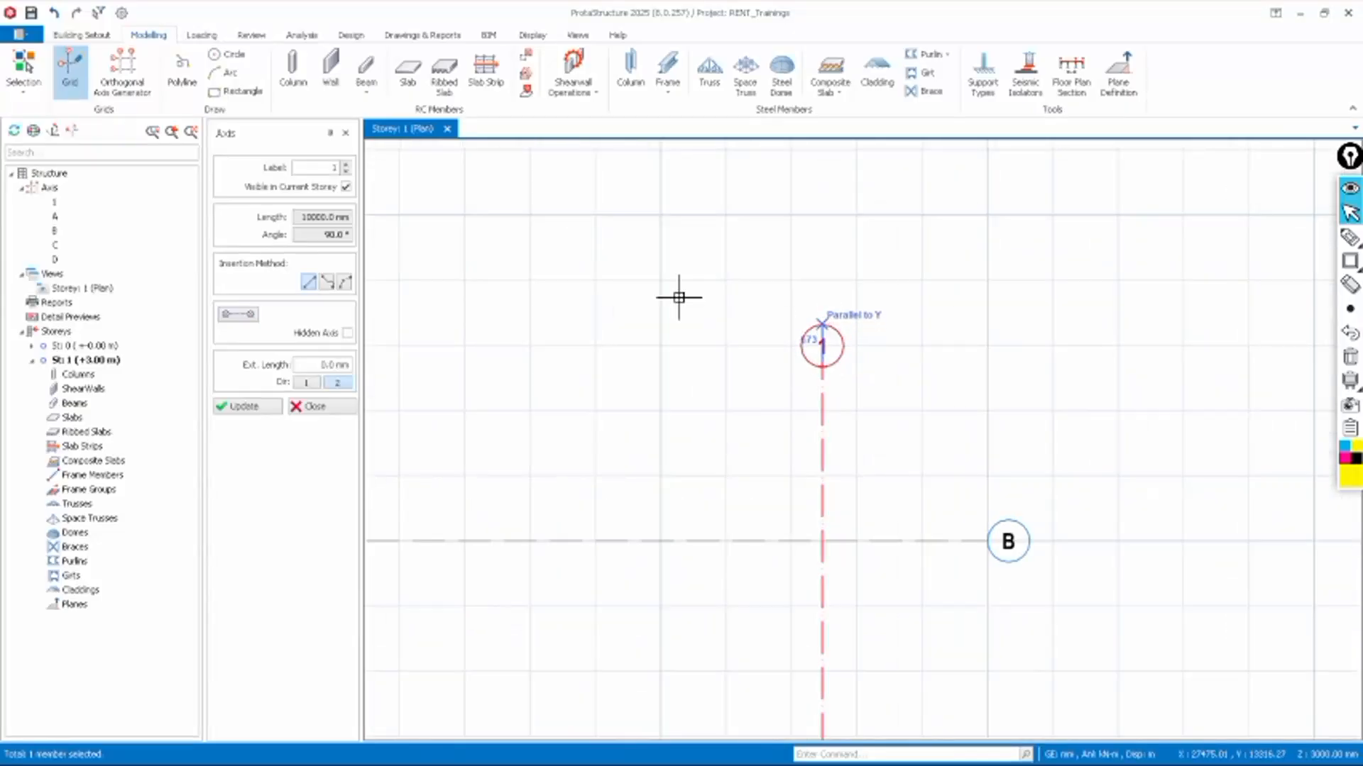
{"action": "left_click", "coordinate": [336, 169]}
{"action": "type", "text": "1"}
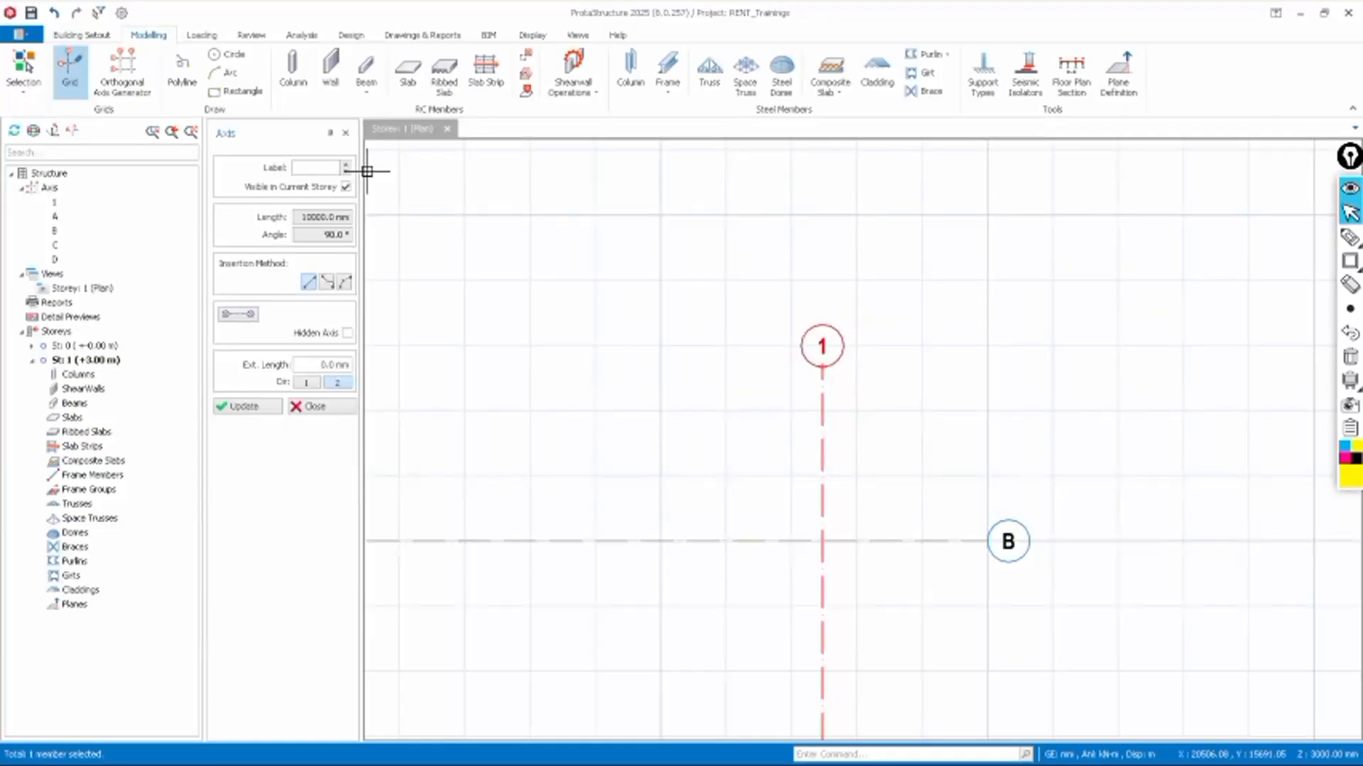
{"action": "type", "text": "5"}
{"action": "scroll", "coordinate": [922, 440], "scroll_direction": "up", "scroll_amount": 2}
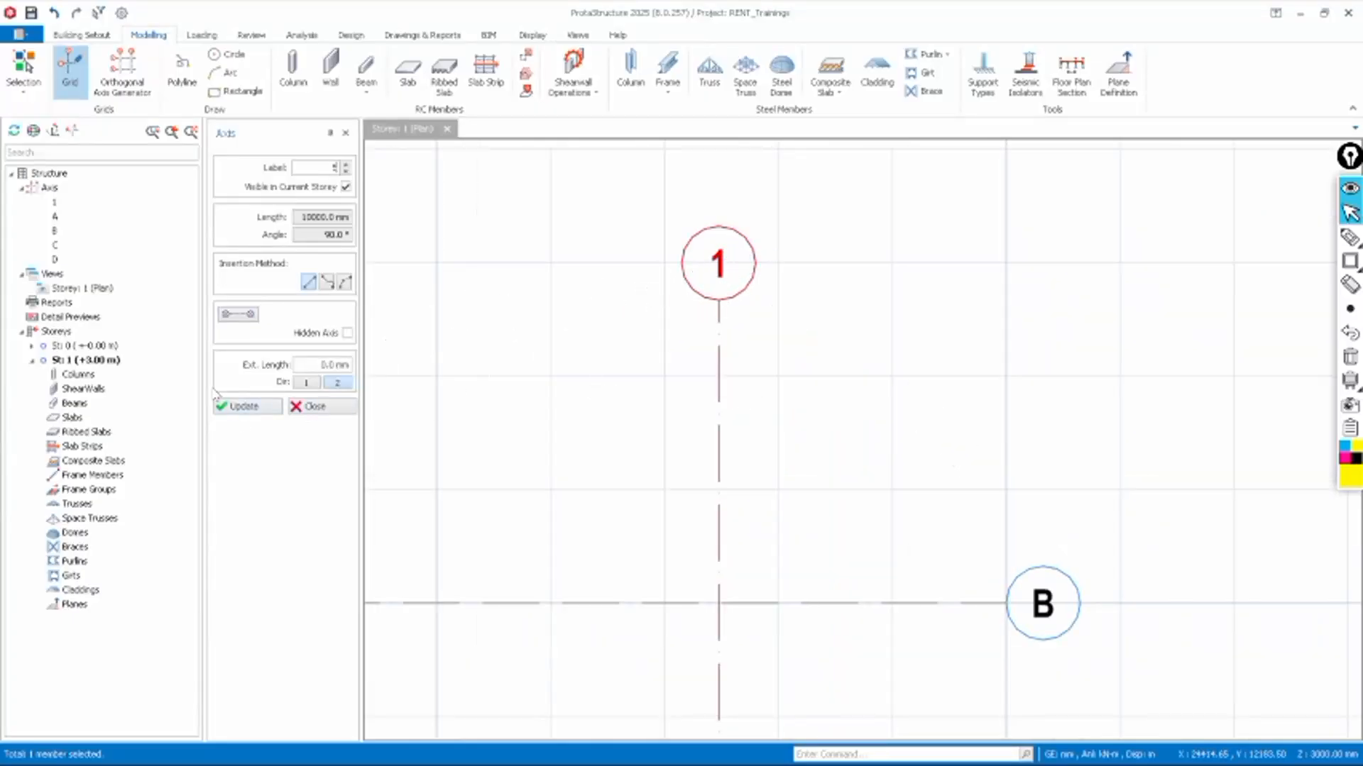
{"action": "left_click", "coordinate": [242, 408]}
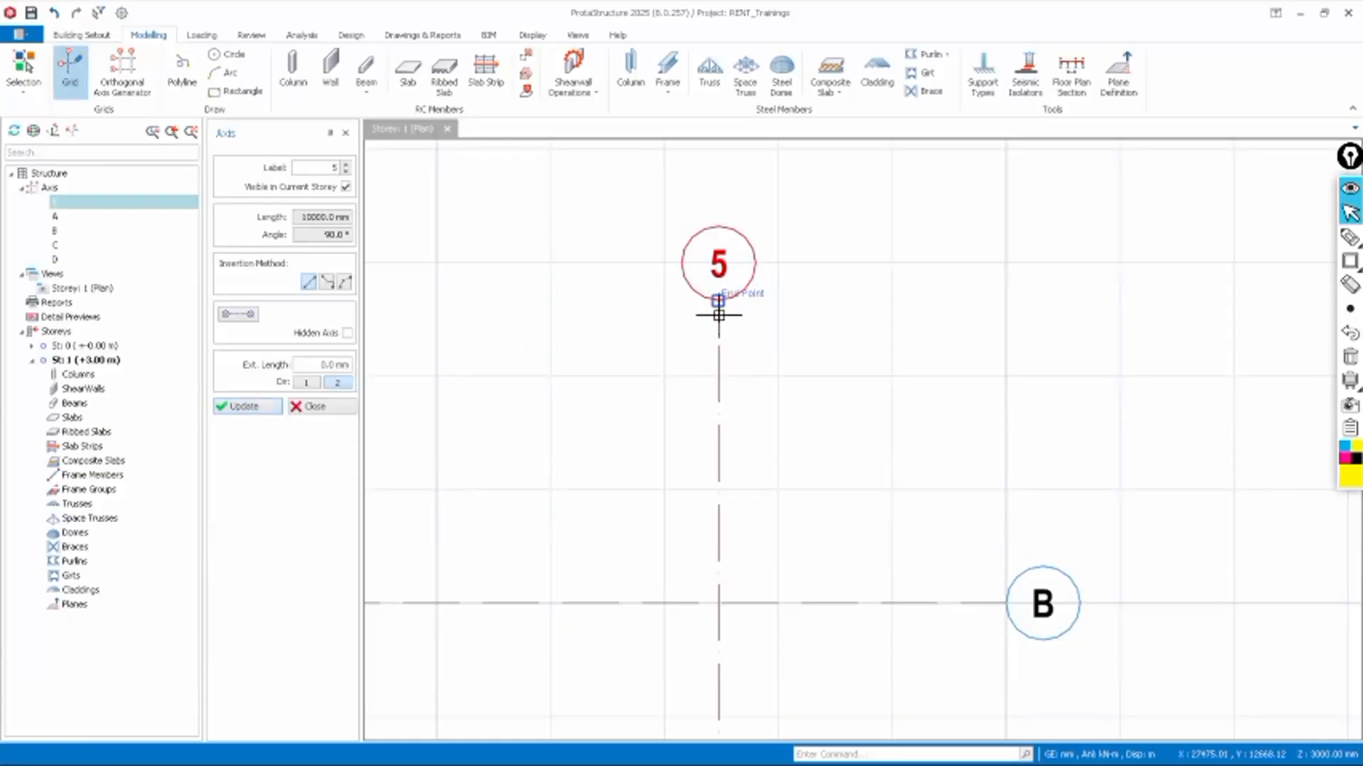
{"action": "left_click", "coordinate": [346, 133]}
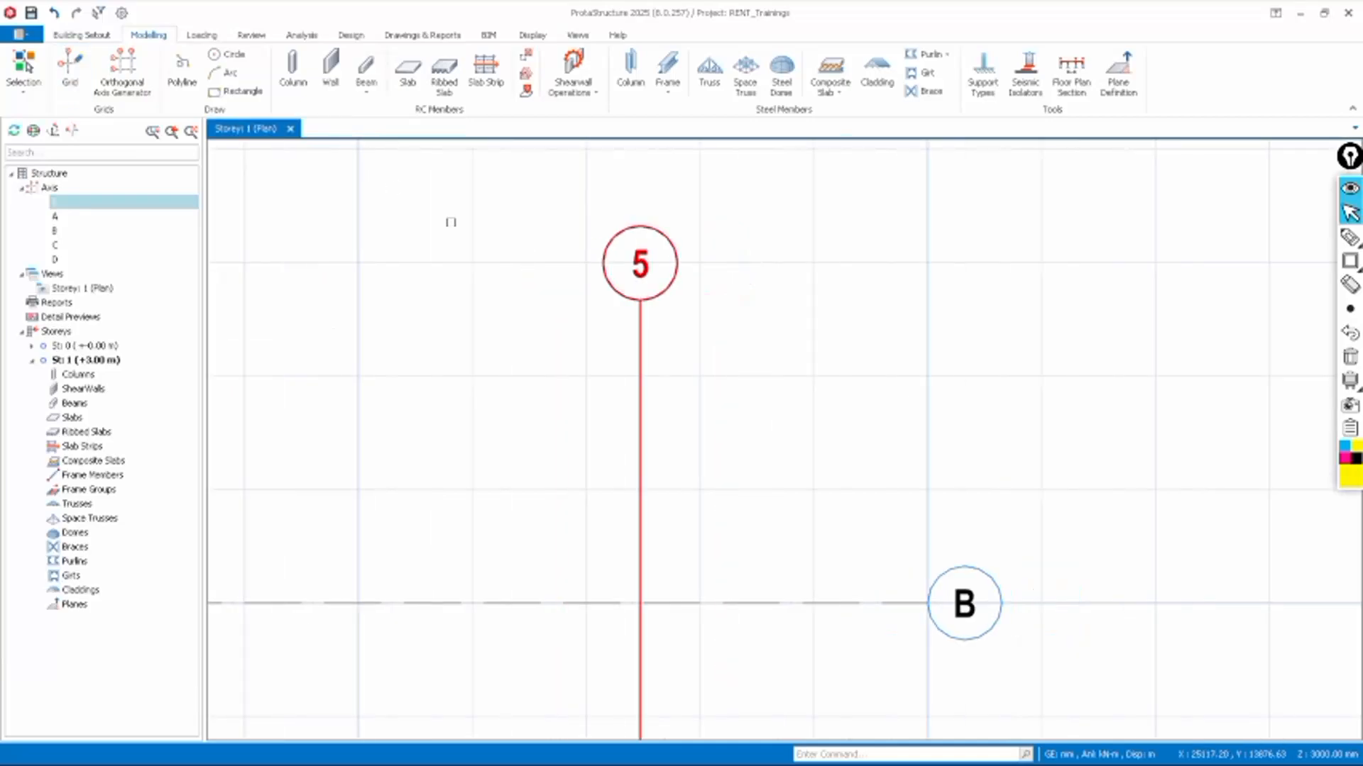
Delete vertical axis 5 from the plan
{"action": "scroll", "coordinate": [677, 302], "scroll_direction": "down", "scroll_amount": 5}
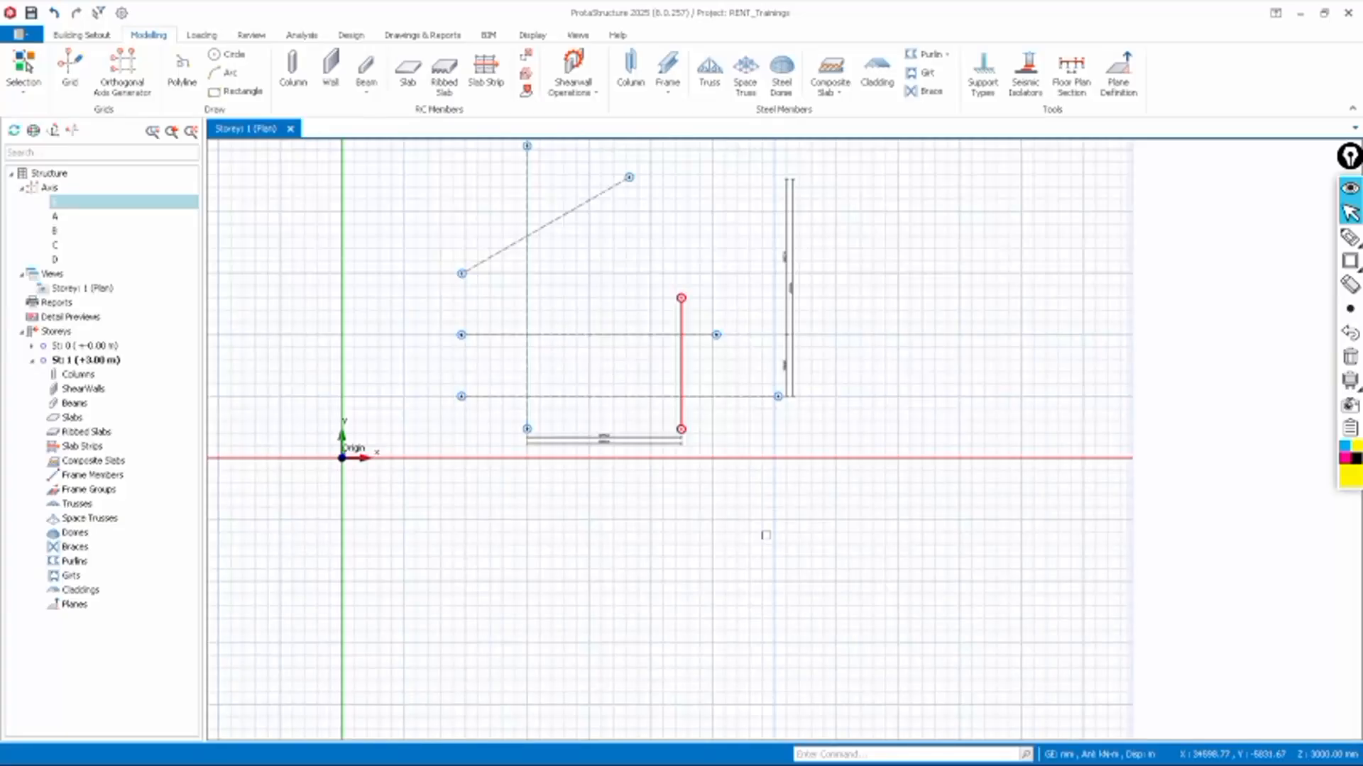
{"action": "left_click_drag", "start_coordinate": [765, 536], "coordinate": [678, 428]}
{"action": "scroll", "coordinate": [691, 353], "scroll_direction": "up", "scroll_amount": 4}
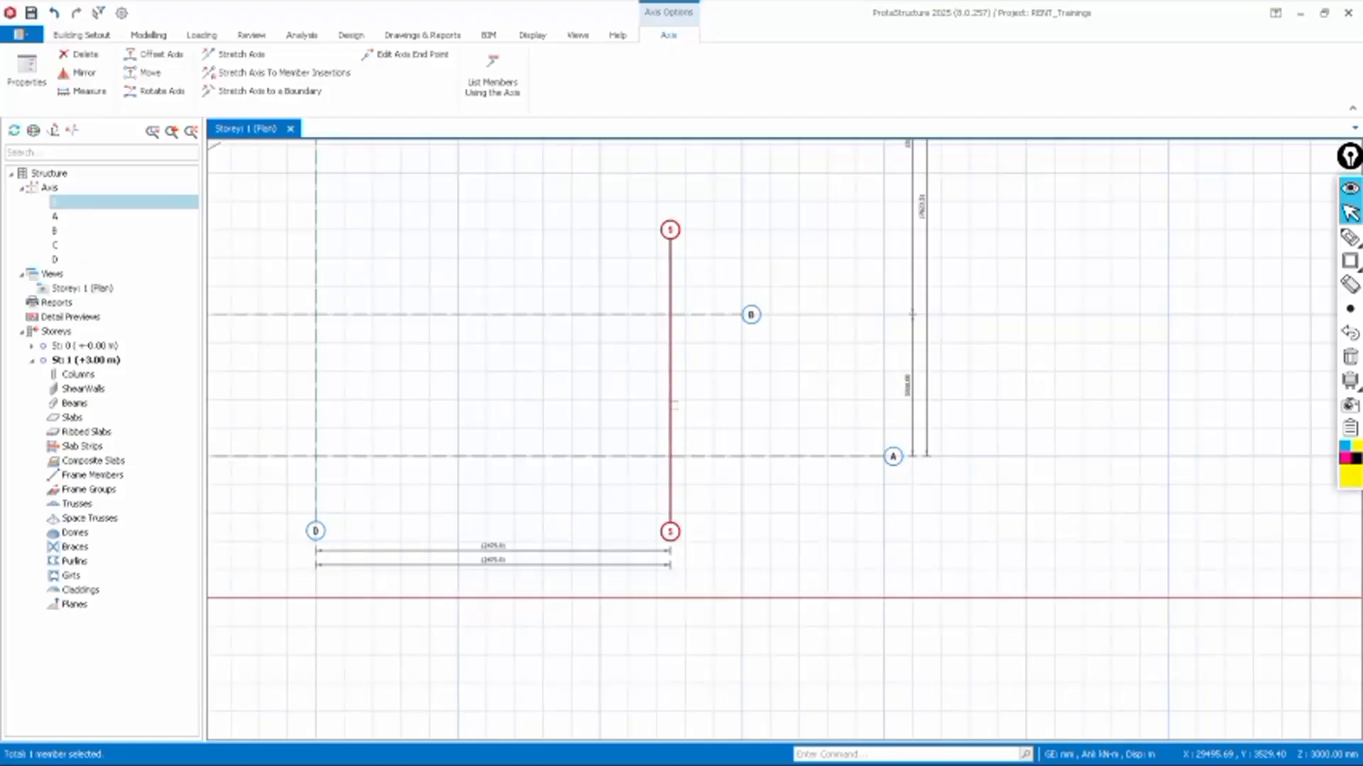
{"action": "key", "text": "Escape"}
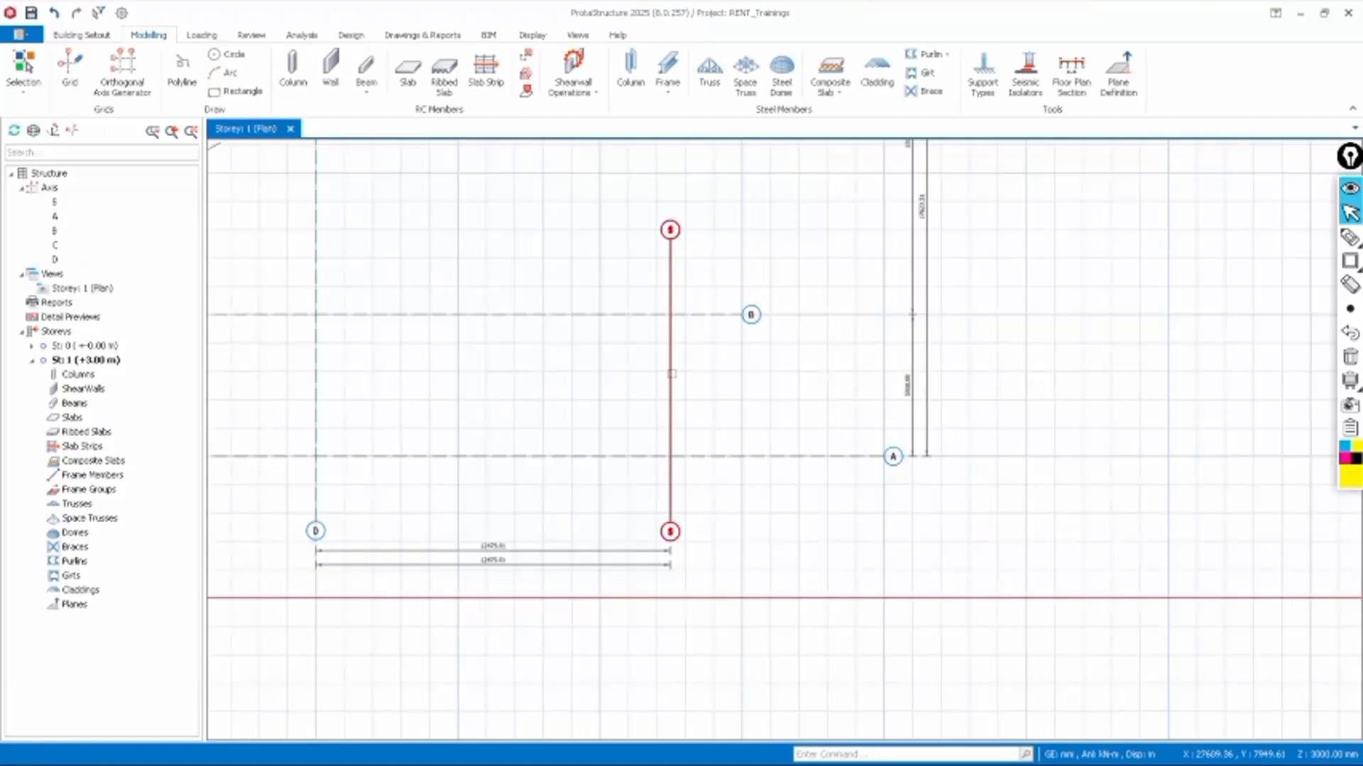
{"action": "left_click", "coordinate": [681, 377]}
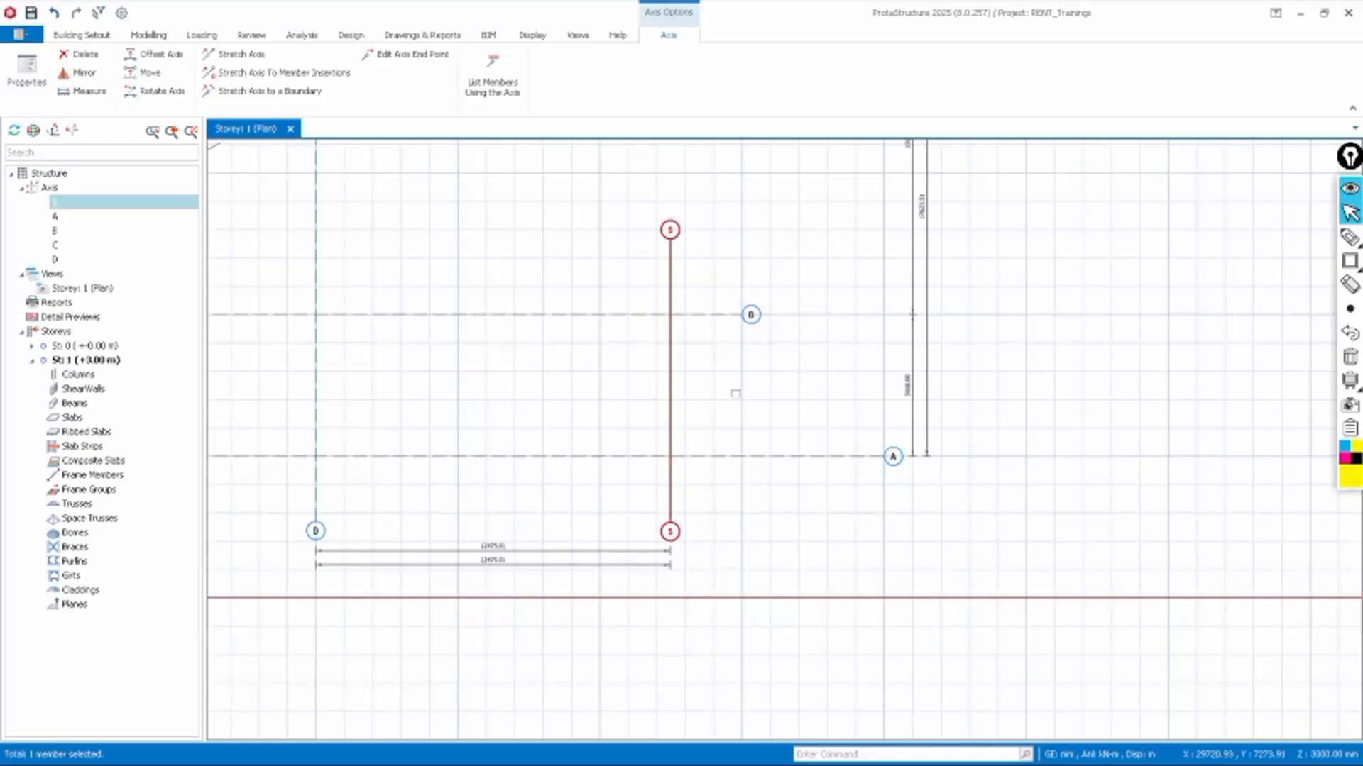
{"action": "key", "text": "Delete"}
{"action": "scroll", "coordinate": [751, 409], "scroll_direction": "down", "scroll_amount": 3}
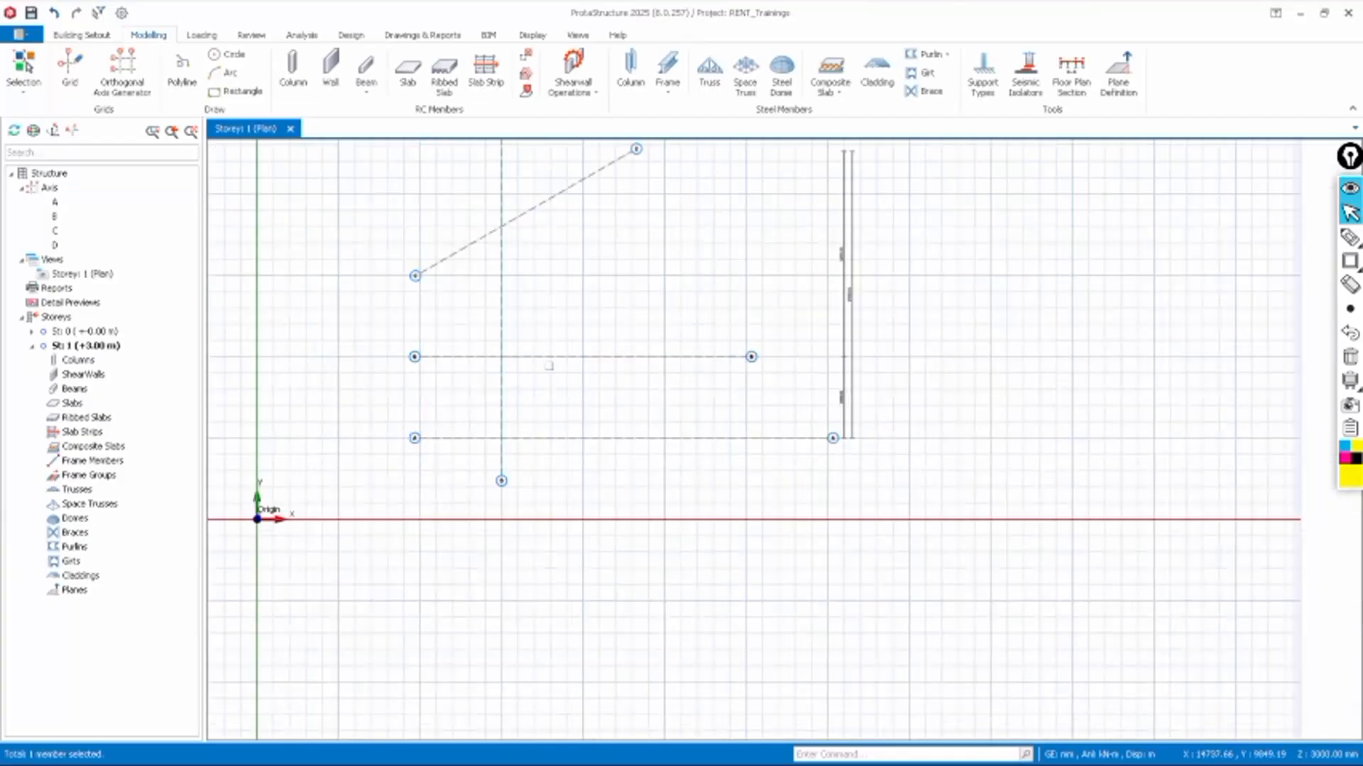
Delete horizontal axis B from the plan
{"action": "left_click", "coordinate": [580, 360]}
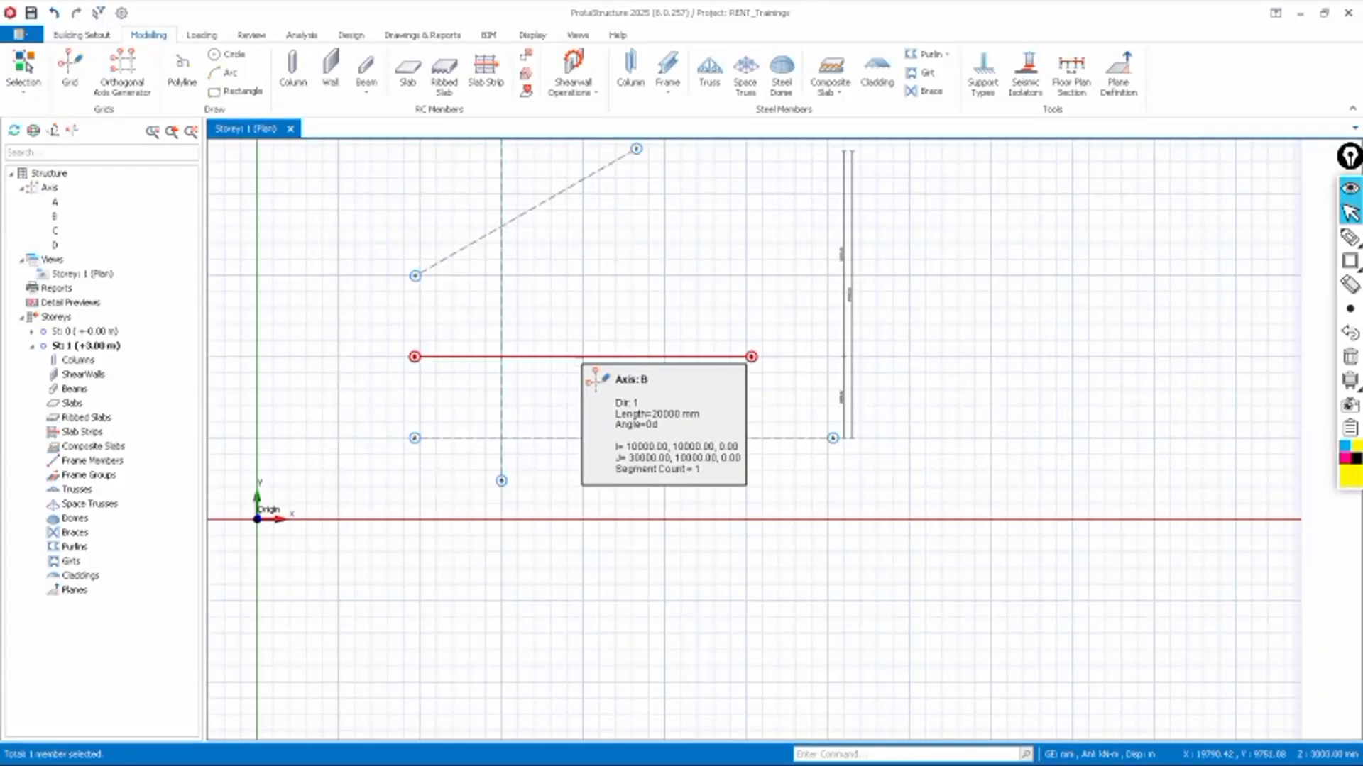
{"action": "left_click", "coordinate": [578, 360]}
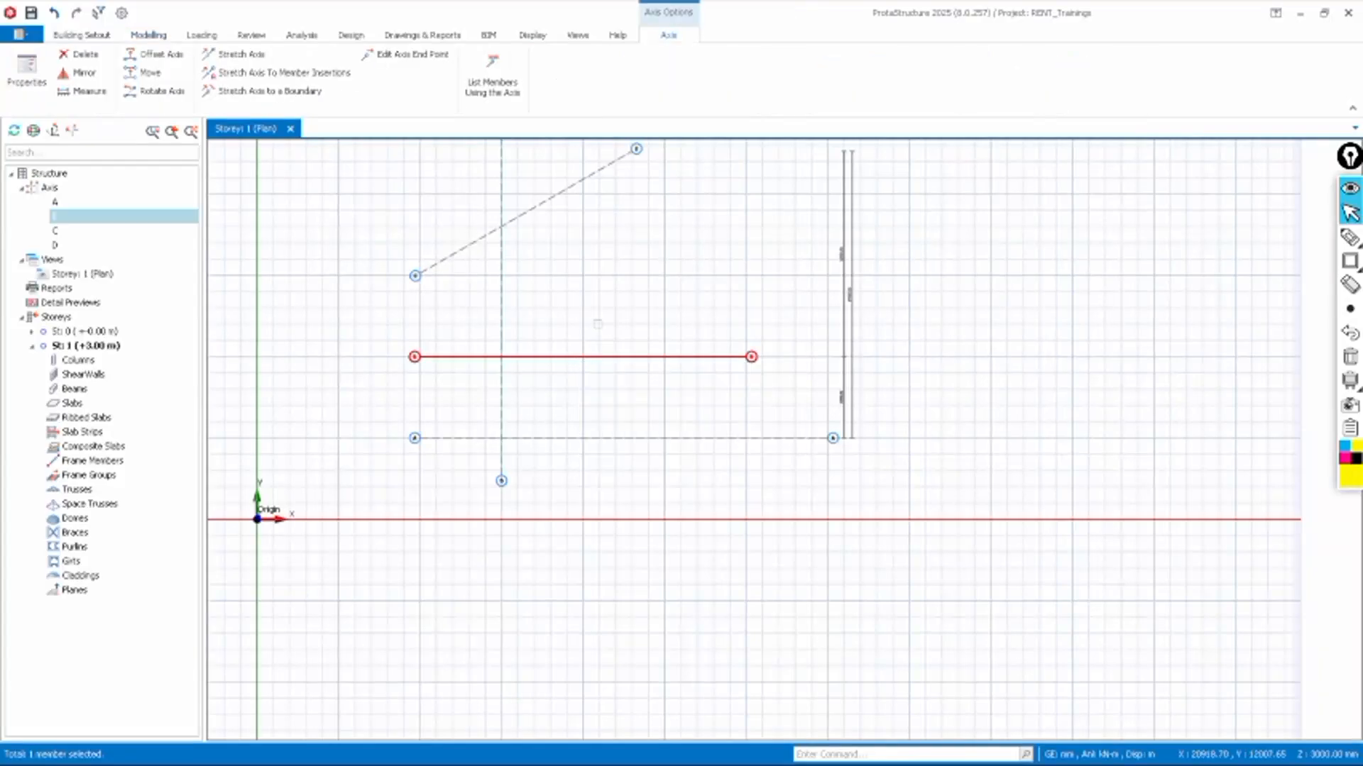
{"action": "right_click", "coordinate": [598, 324]}
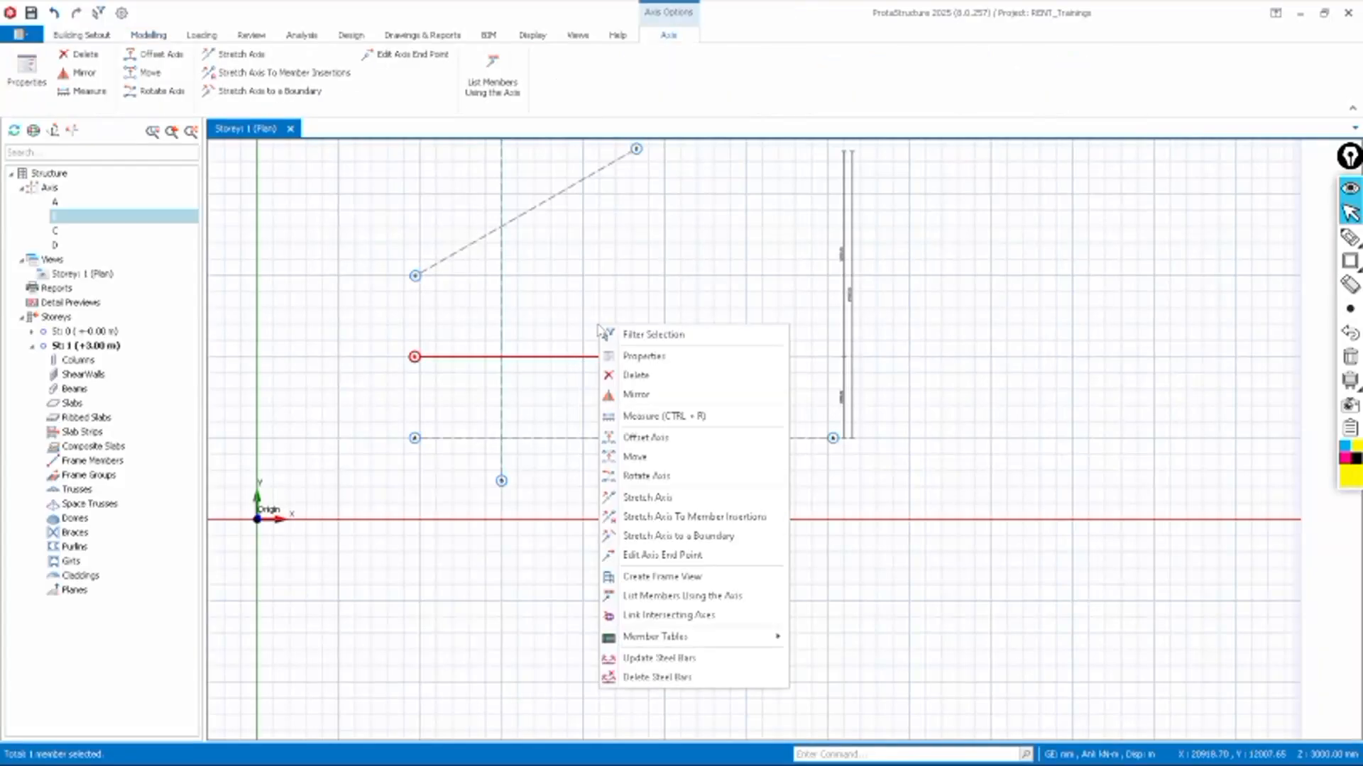
{"action": "left_click", "coordinate": [643, 377]}
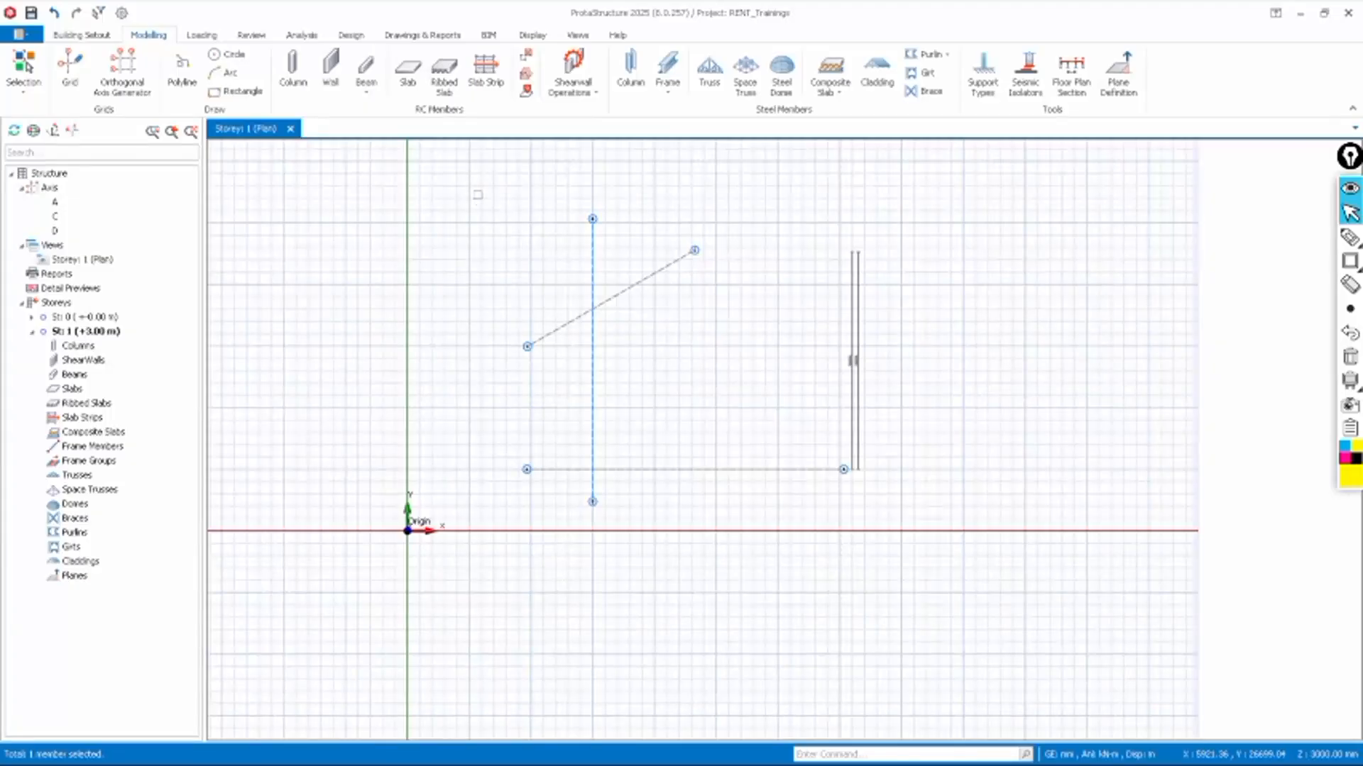
Delete all remaining axes in the plan together, keeping Axis as the member filter
{"action": "left_click_drag", "start_coordinate": [473, 187], "coordinate": [891, 518]}
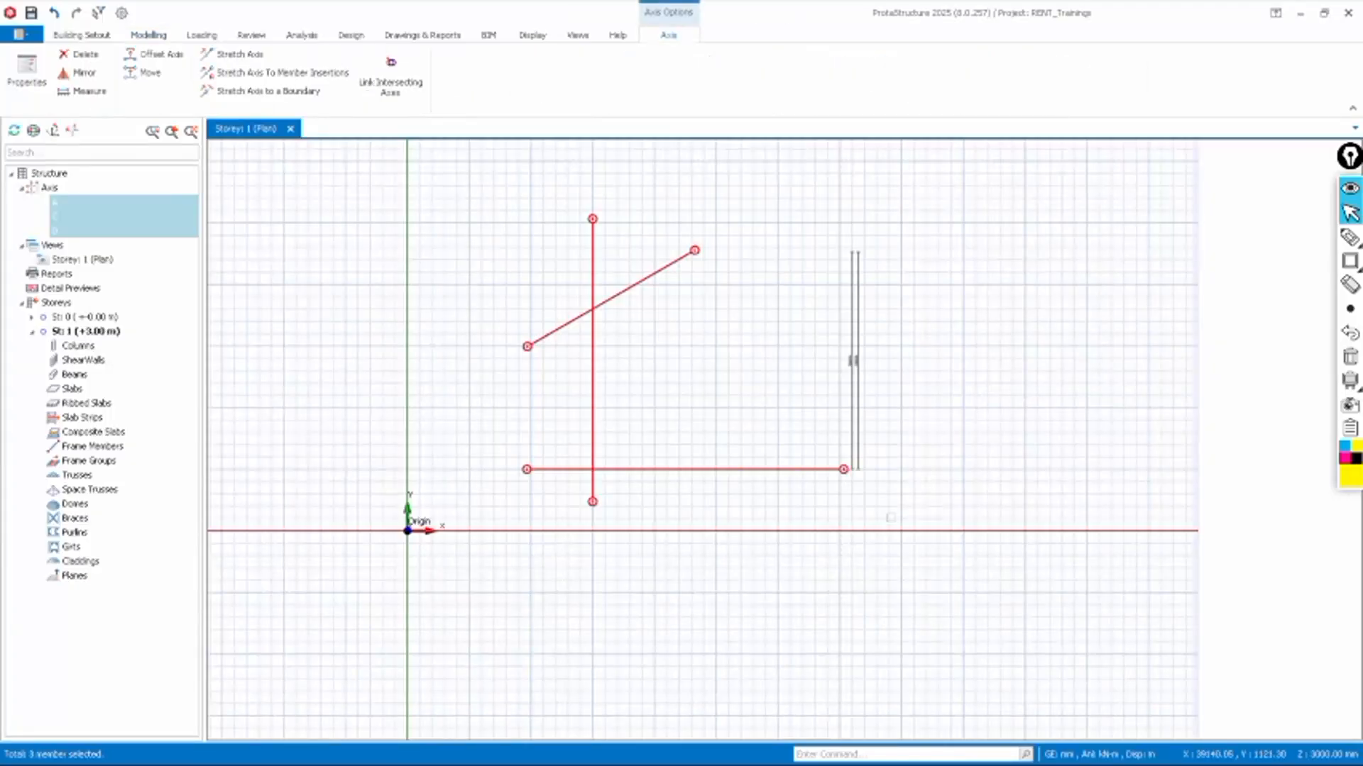
{"action": "key", "text": "Delete"}
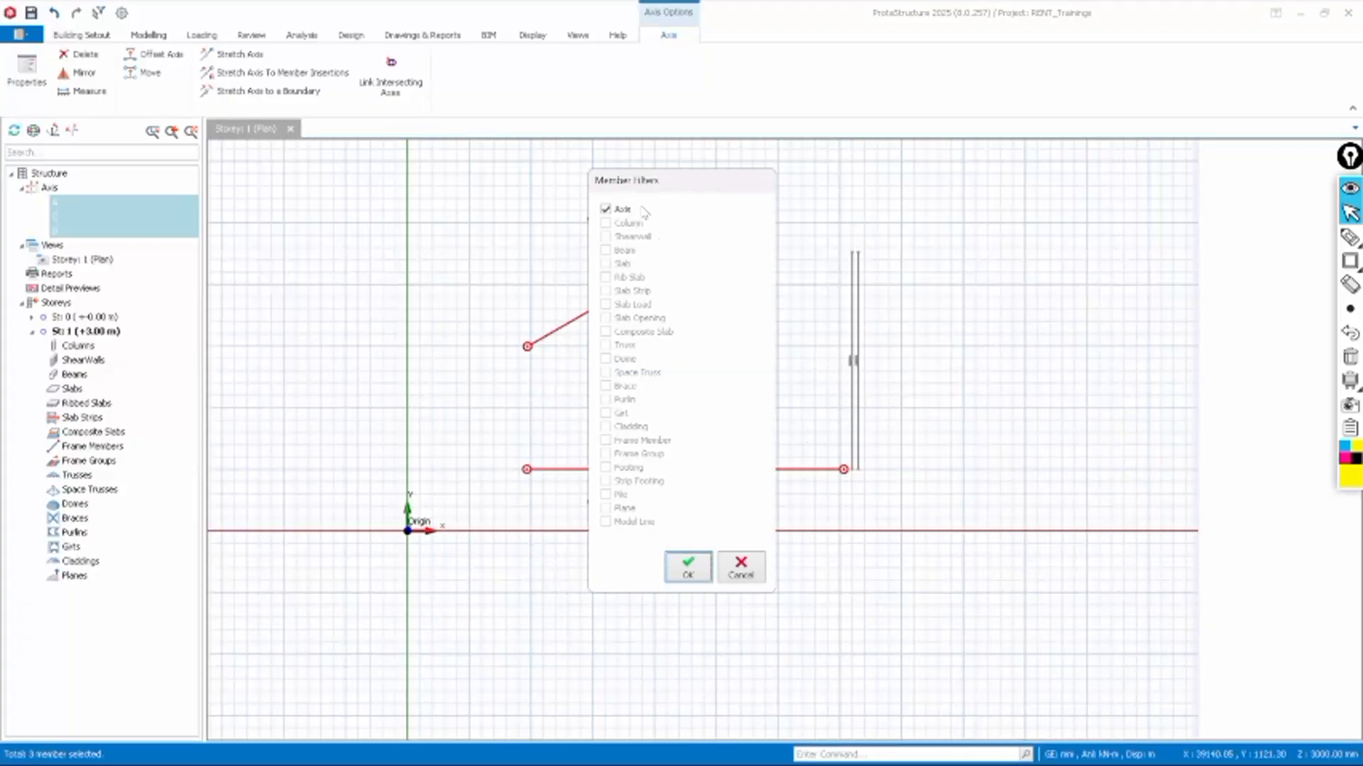
{"action": "left_click", "coordinate": [690, 572]}
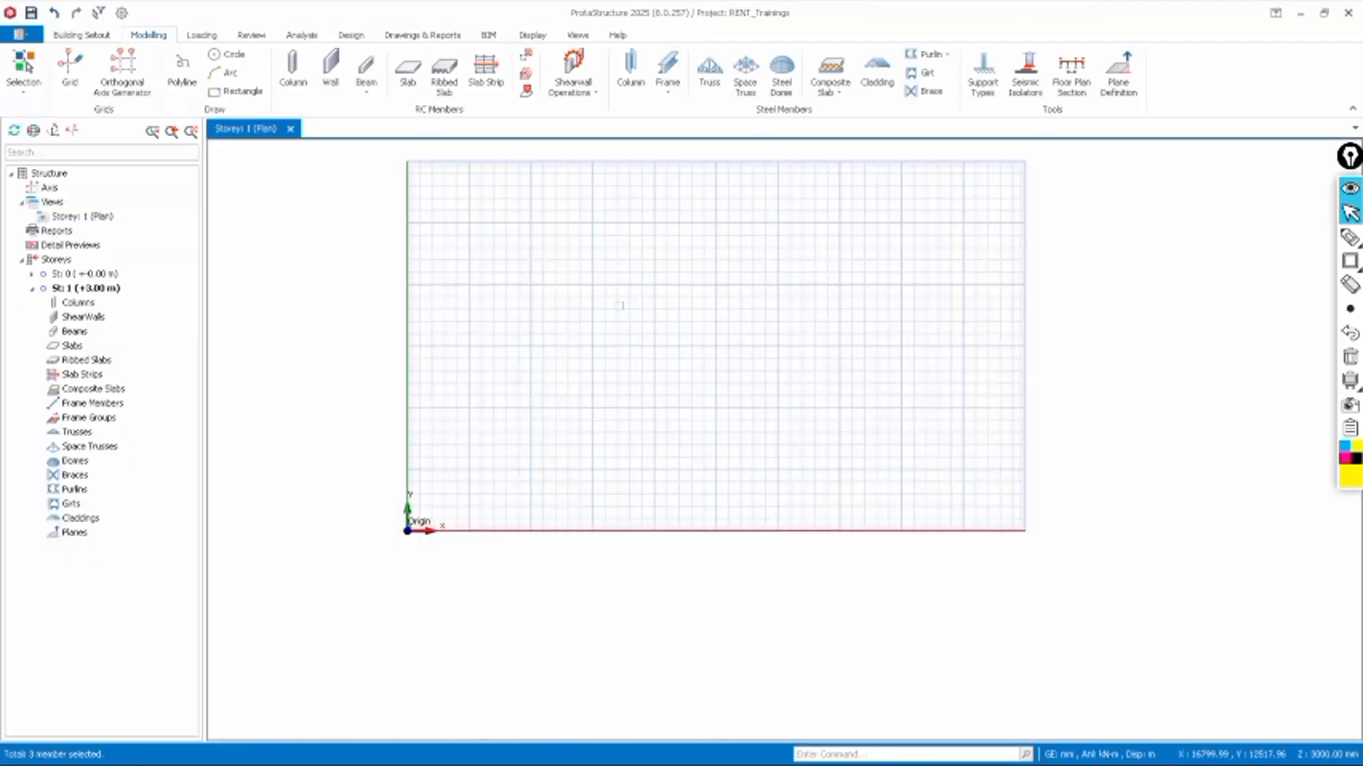
Draw a five-segment axis with Multi-Segment Axis Insertion, starting at X 10000, Y 10000, through X 15000, Y 20000, looping back to about X 15000, Y 10000
{"action": "scroll", "coordinate": [618, 306], "scroll_direction": "up", "scroll_amount": 4}
{"action": "scroll", "coordinate": [624, 297], "scroll_direction": "down", "scroll_amount": 1}
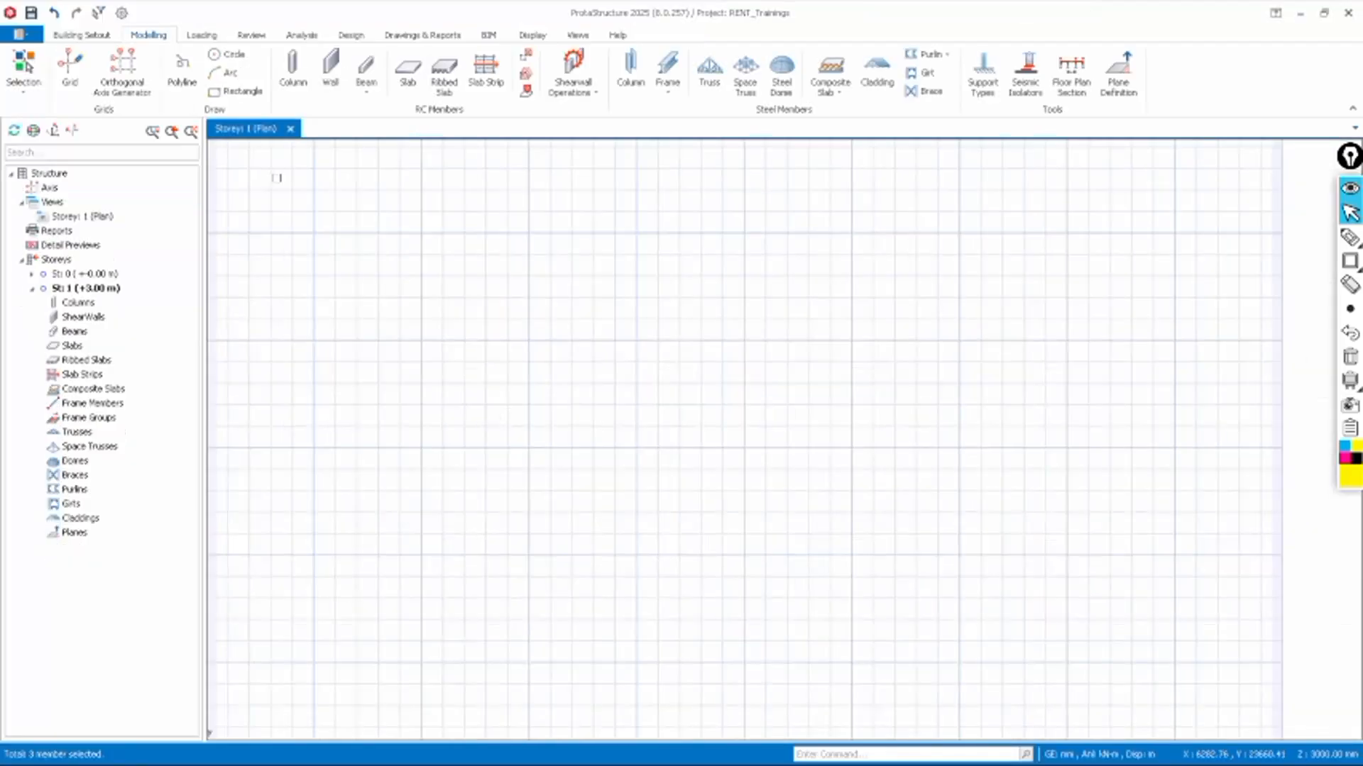
{"action": "left_click", "coordinate": [81, 83]}
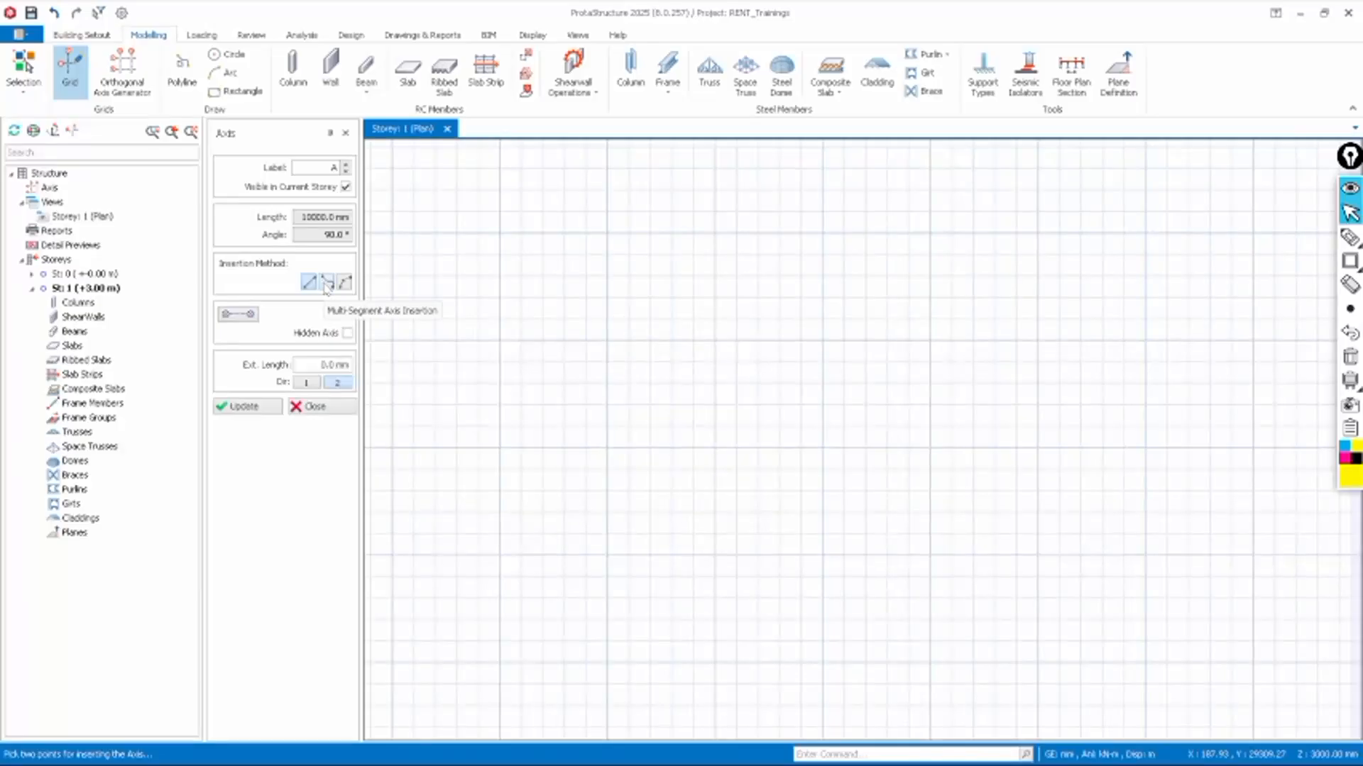
{"action": "left_click", "coordinate": [326, 284]}
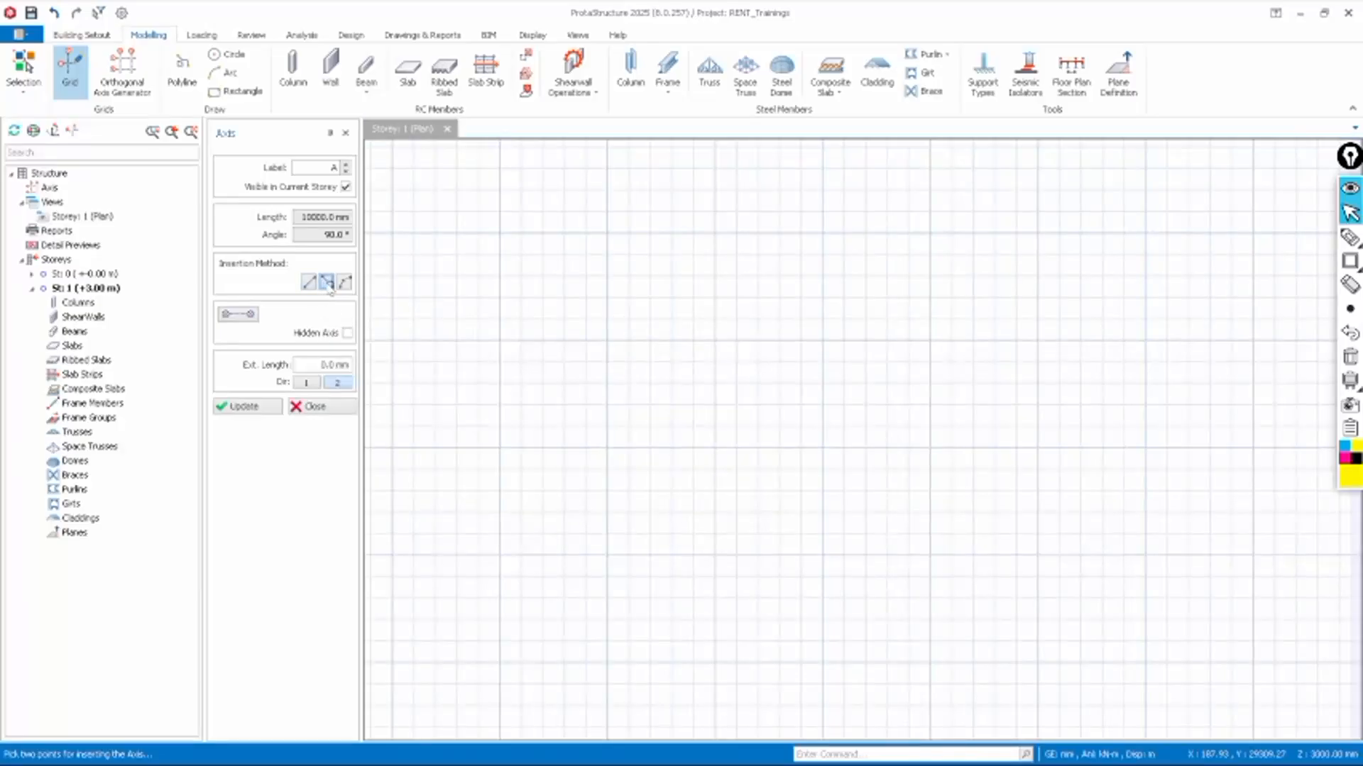
{"action": "scroll", "coordinate": [539, 419], "scroll_direction": "down", "scroll_amount": 1}
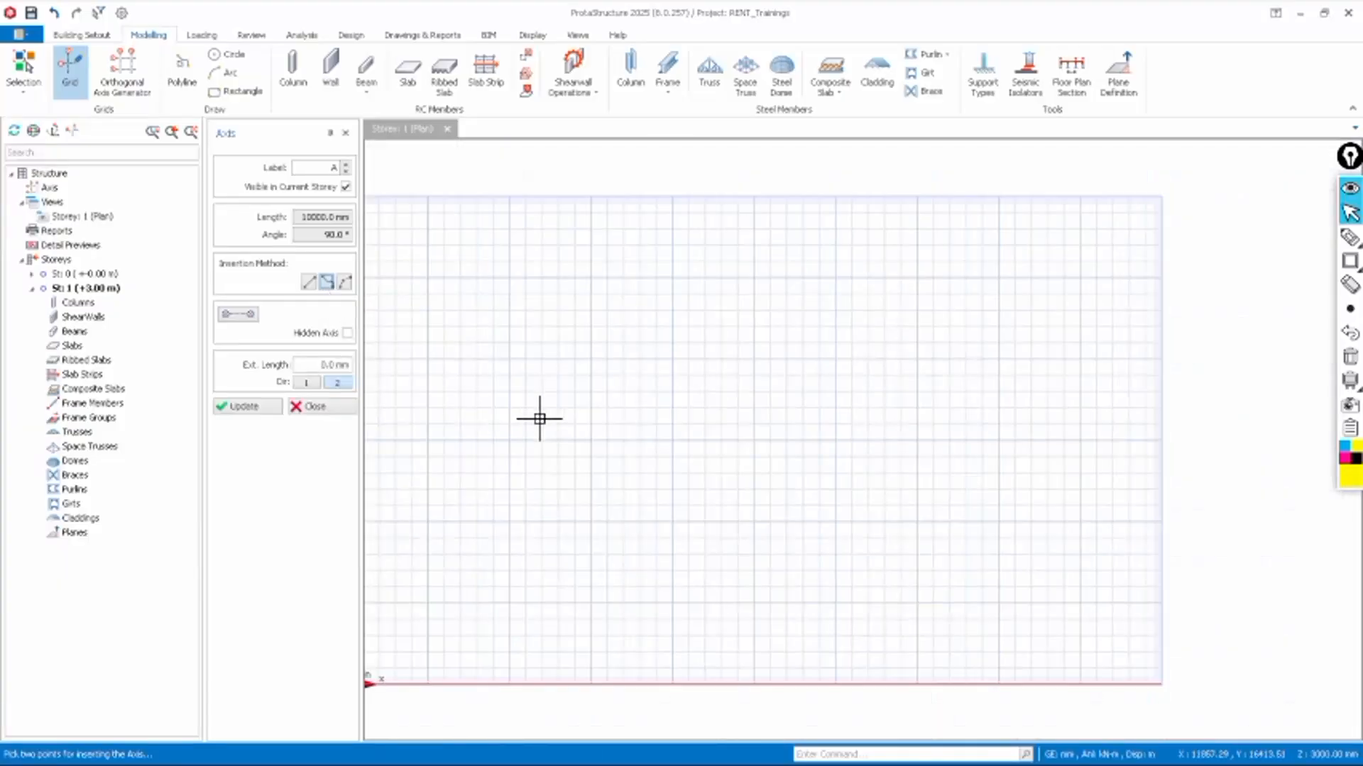
{"action": "scroll", "coordinate": [540, 425], "scroll_direction": "down", "scroll_amount": 1}
{"action": "scroll", "coordinate": [496, 465], "scroll_direction": "up", "scroll_amount": 2}
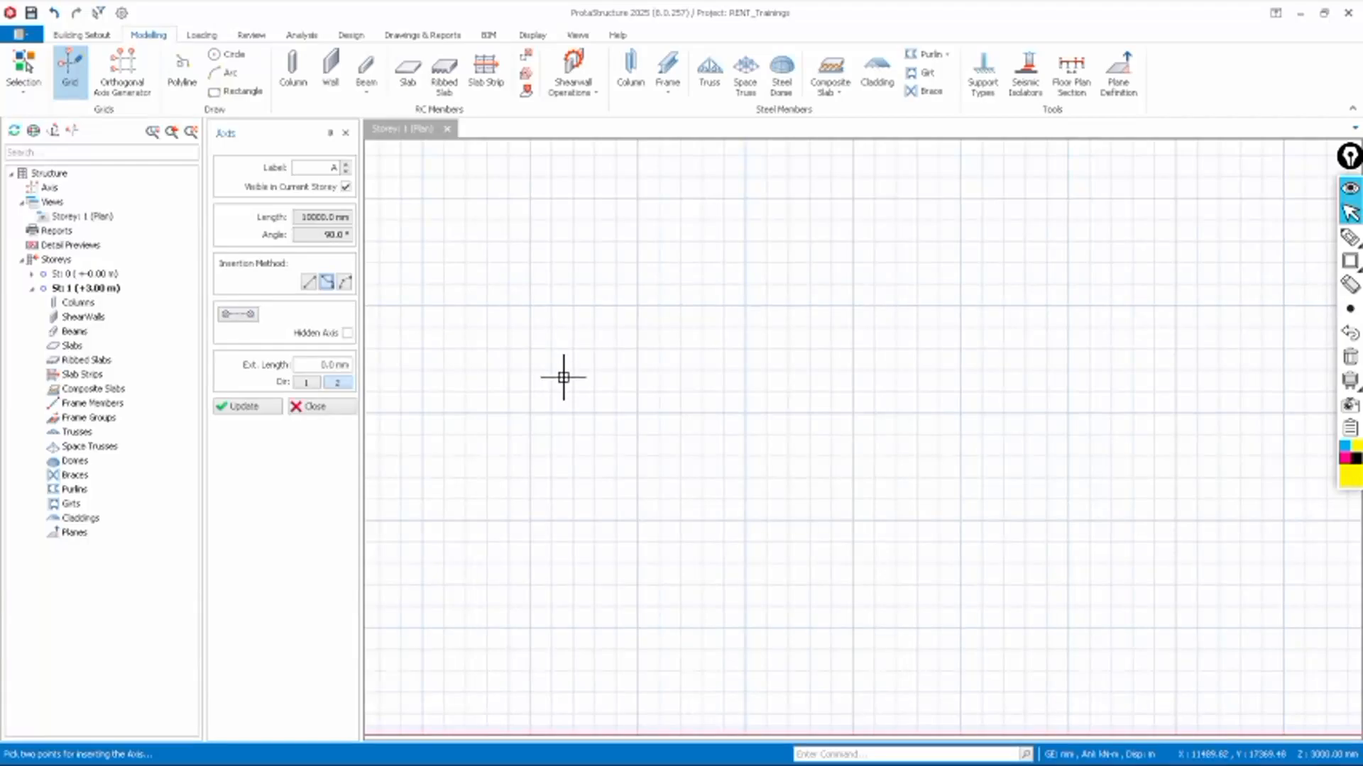
{"action": "left_click", "coordinate": [530, 522]}
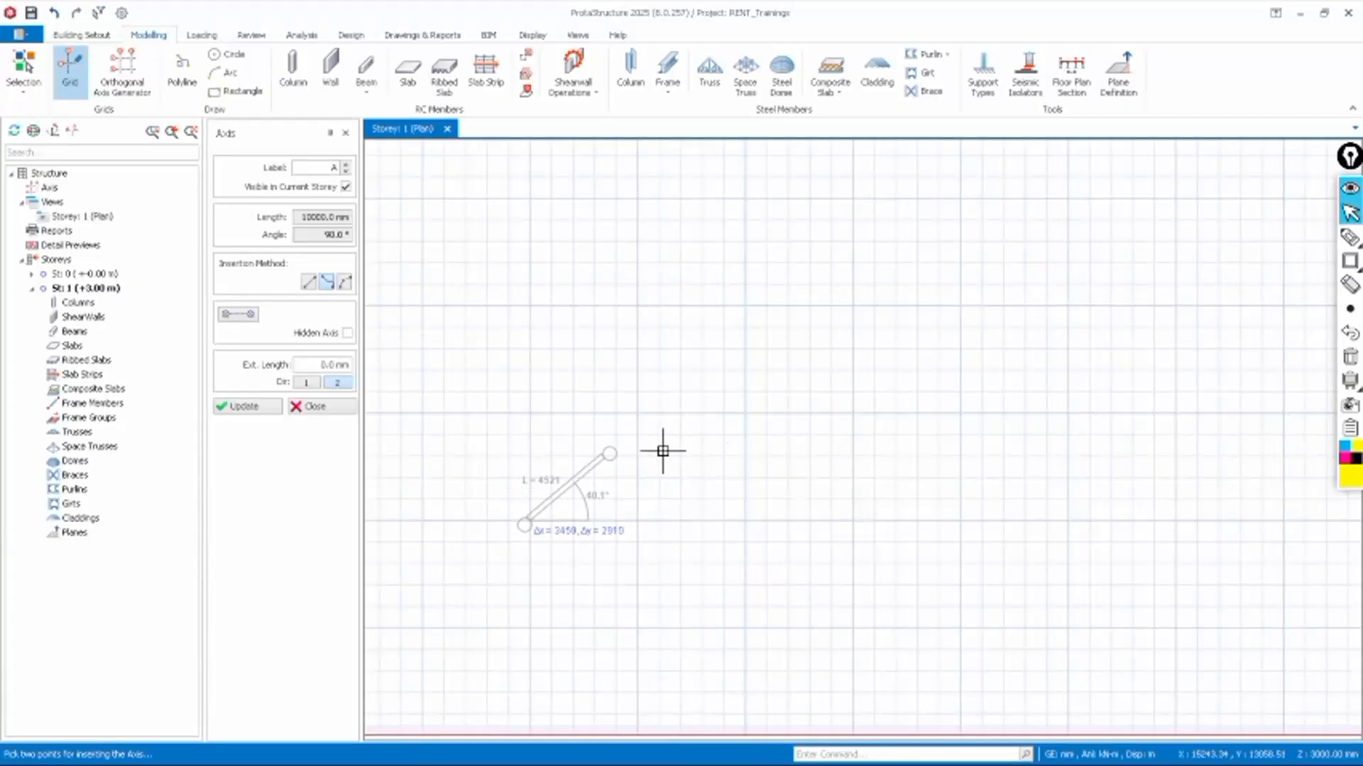
{"action": "left_click", "coordinate": [638, 308]}
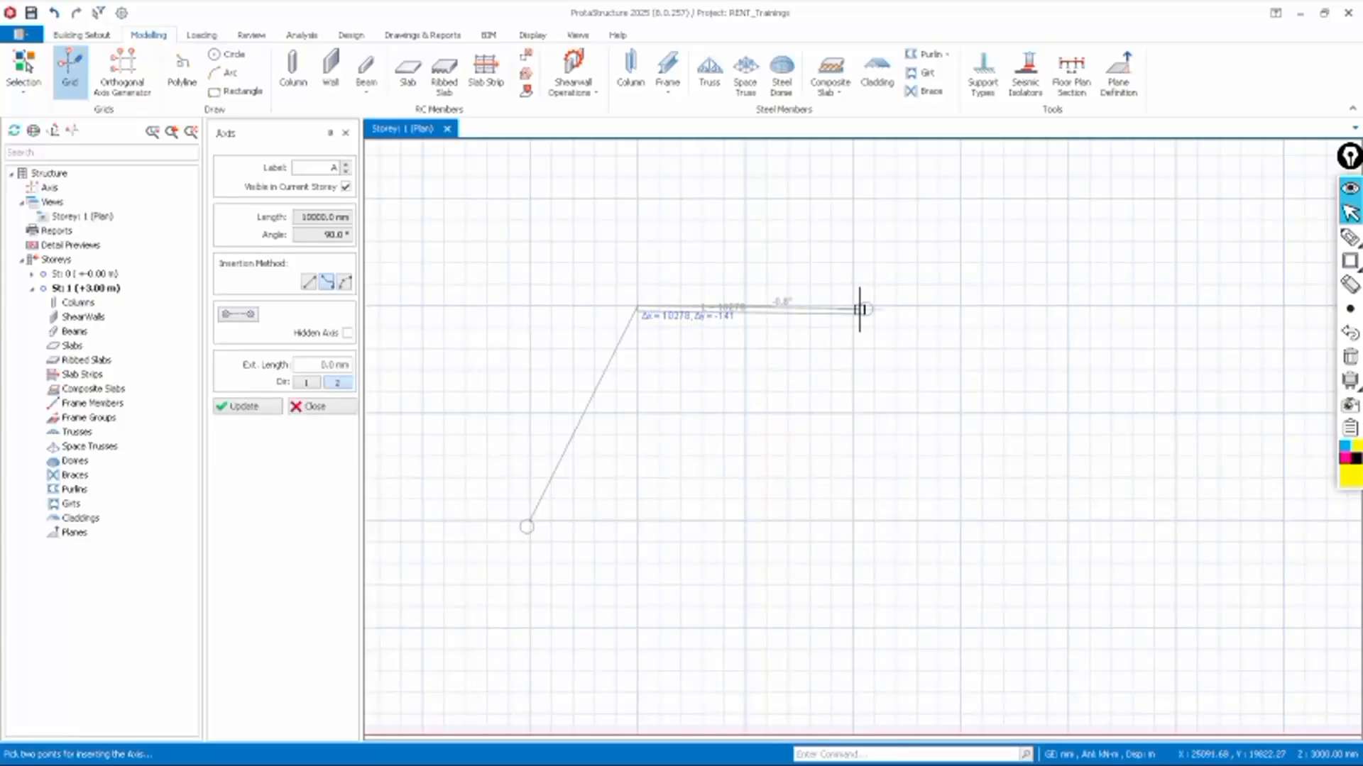
{"action": "left_click", "coordinate": [859, 308]}
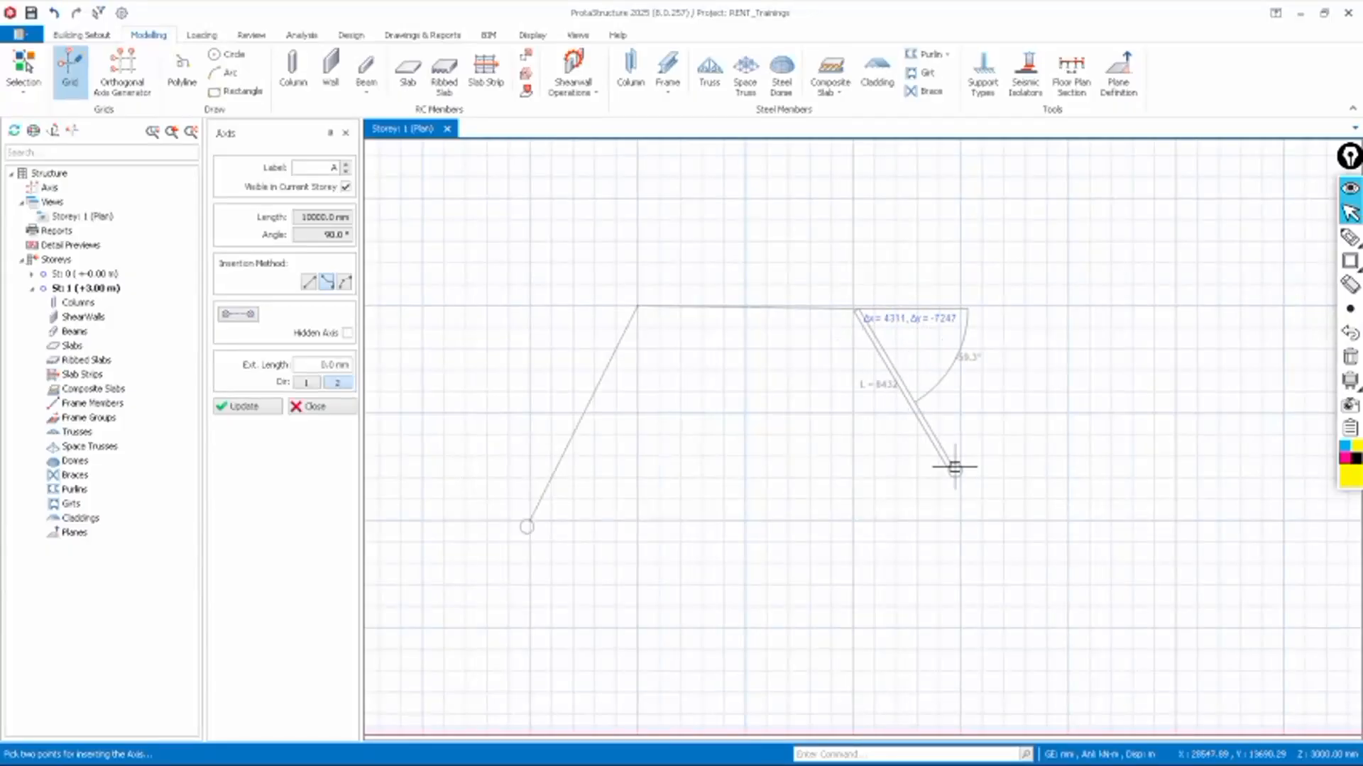
{"action": "left_click", "coordinate": [992, 417]}
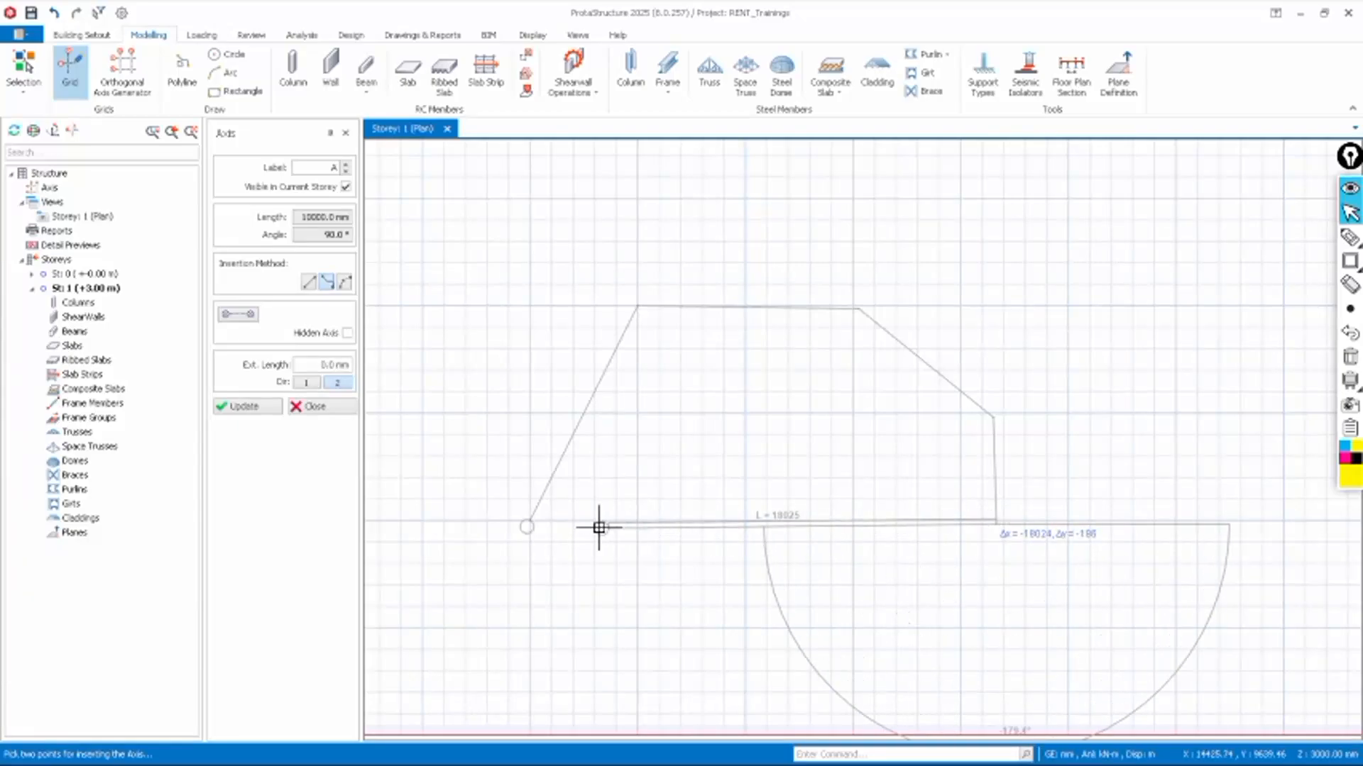
{"action": "left_click", "coordinate": [638, 526]}
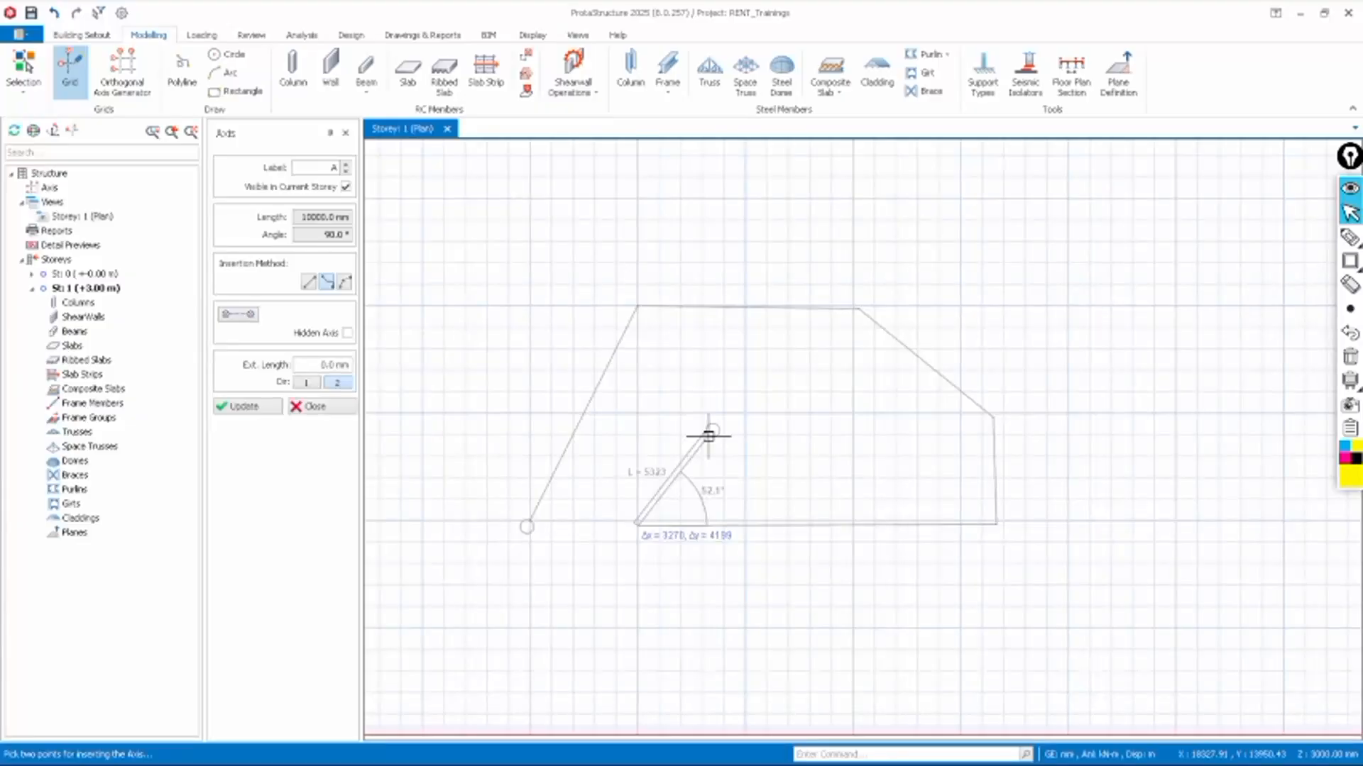
{"action": "right_click", "coordinate": [697, 392]}
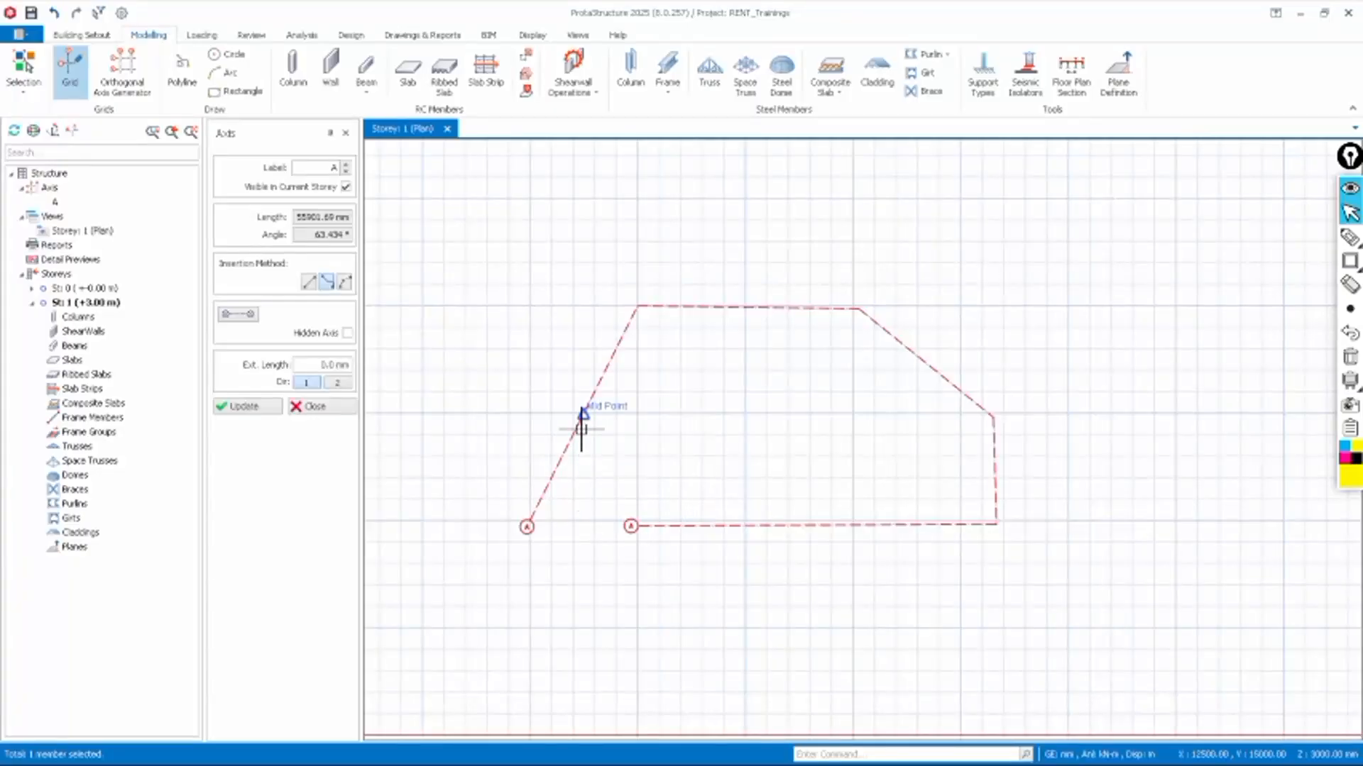
{"action": "scroll", "coordinate": [579, 419], "scroll_direction": "up", "scroll_amount": 3}
{"action": "scroll", "coordinate": [587, 411], "scroll_direction": "down", "scroll_amount": 6}
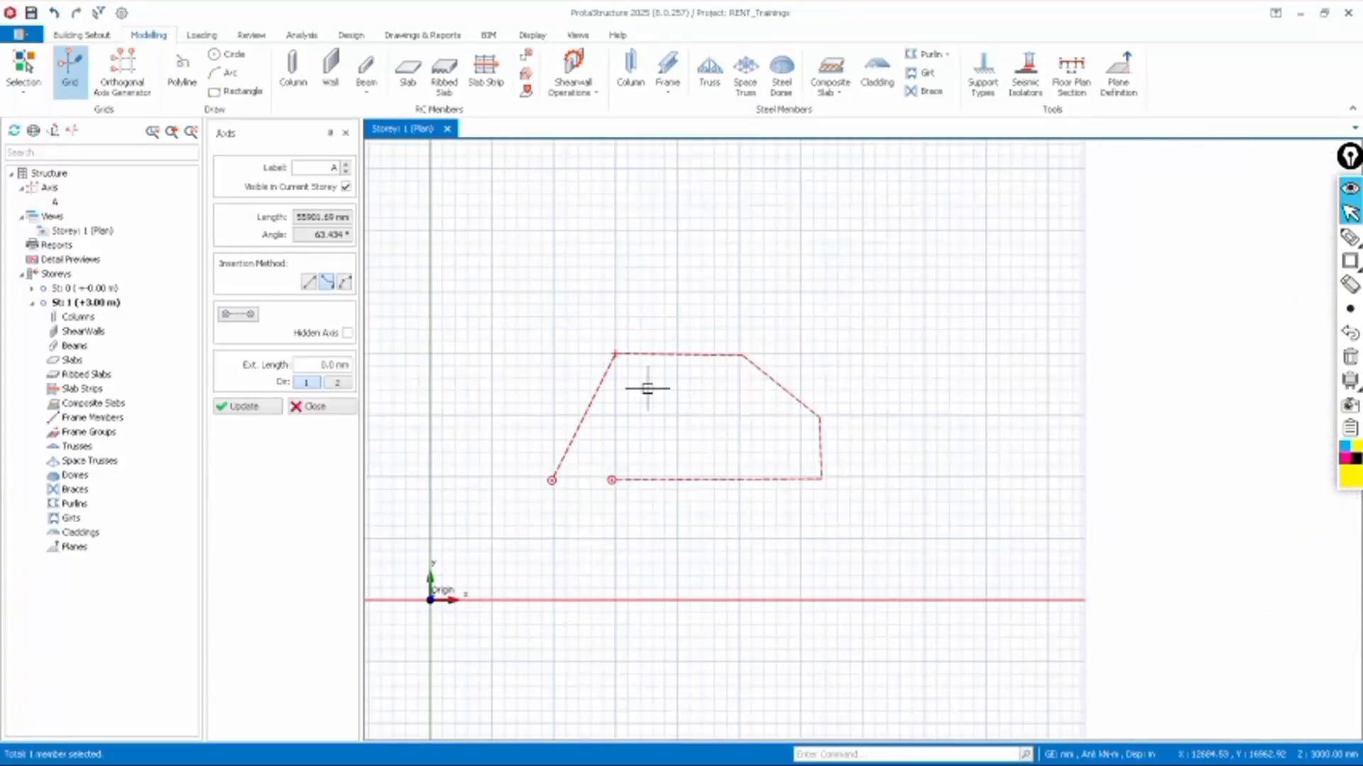
{"action": "scroll", "coordinate": [603, 420], "scroll_direction": "up", "scroll_amount": 3}
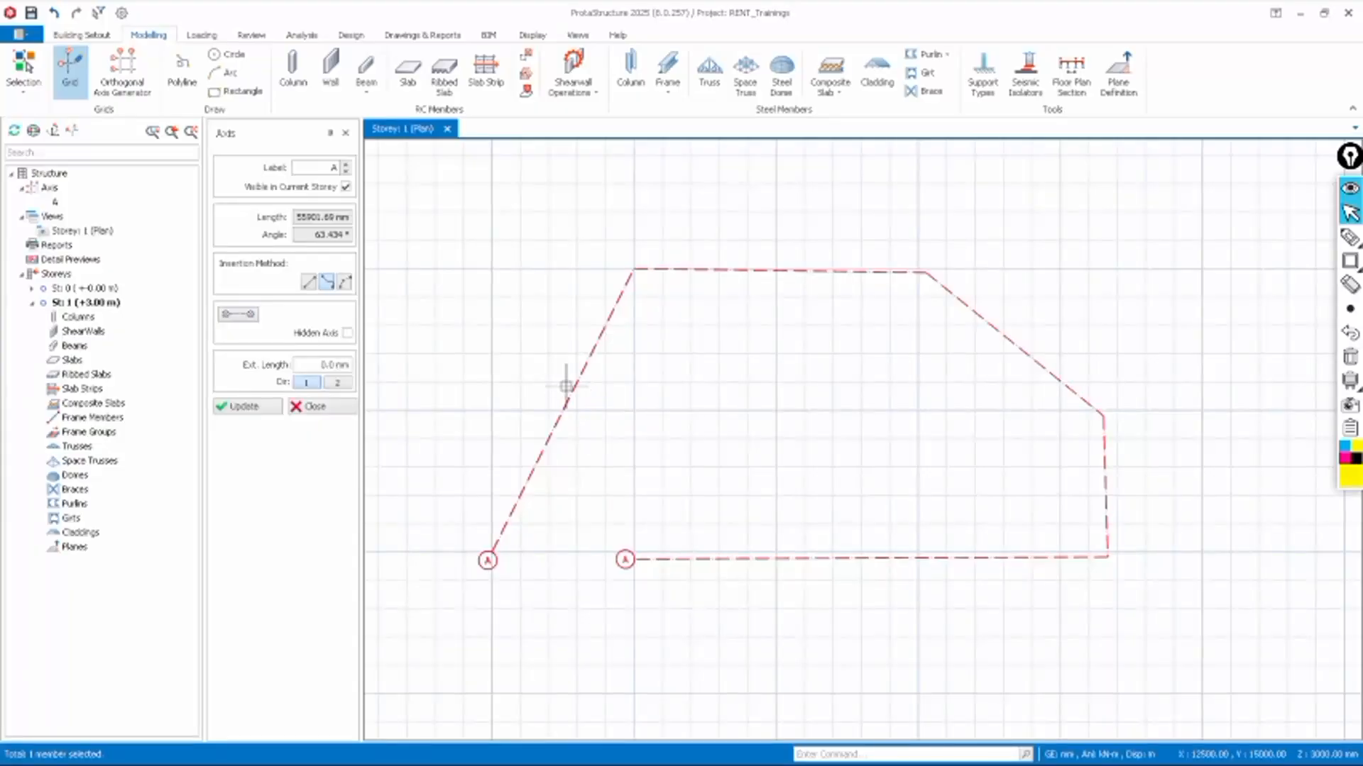
{"action": "scroll", "coordinate": [674, 562], "scroll_direction": "down", "scroll_amount": 1}
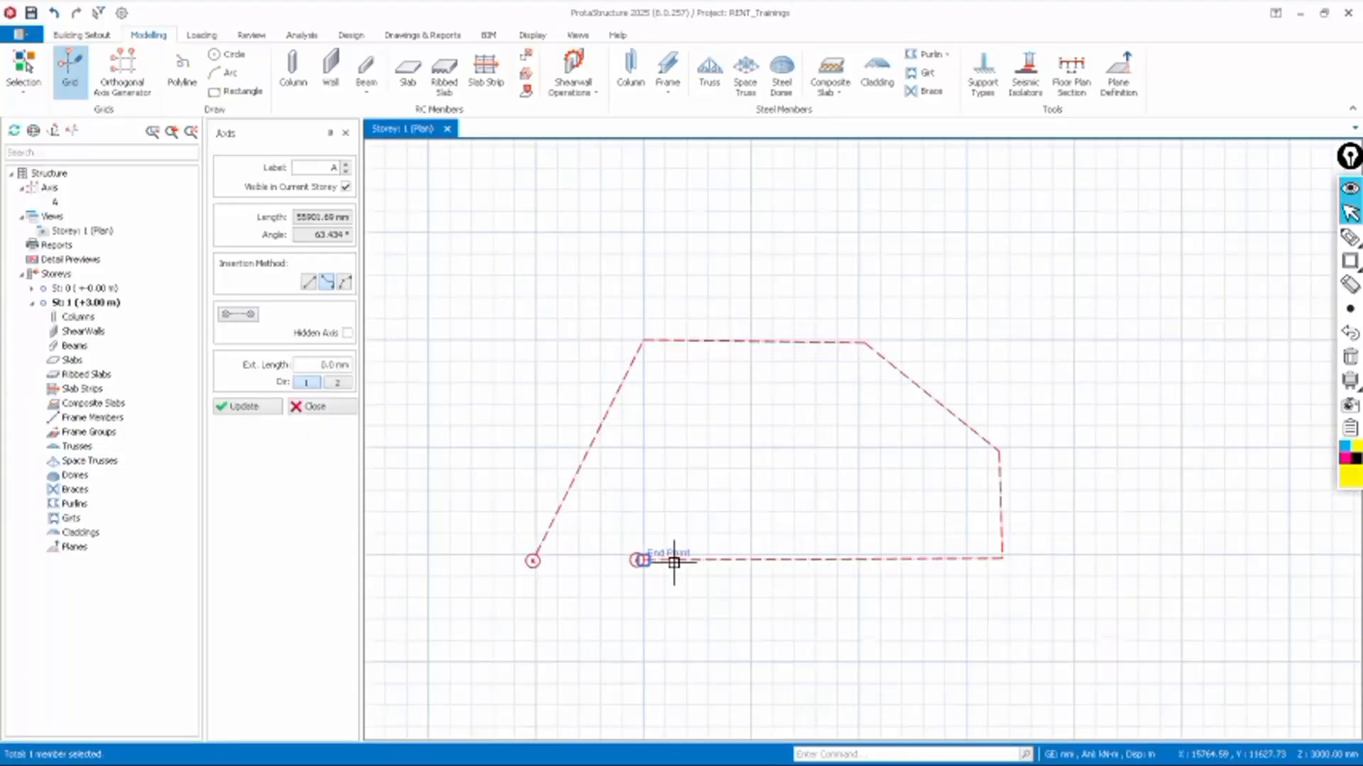
{"action": "scroll", "coordinate": [657, 563], "scroll_direction": "down", "scroll_amount": 2}
{"action": "scroll", "coordinate": [662, 399], "scroll_direction": "up", "scroll_amount": 2}
{"action": "scroll", "coordinate": [632, 526], "scroll_direction": "up", "scroll_amount": 1}
{"action": "scroll", "coordinate": [640, 562], "scroll_direction": "down", "scroll_amount": 3}
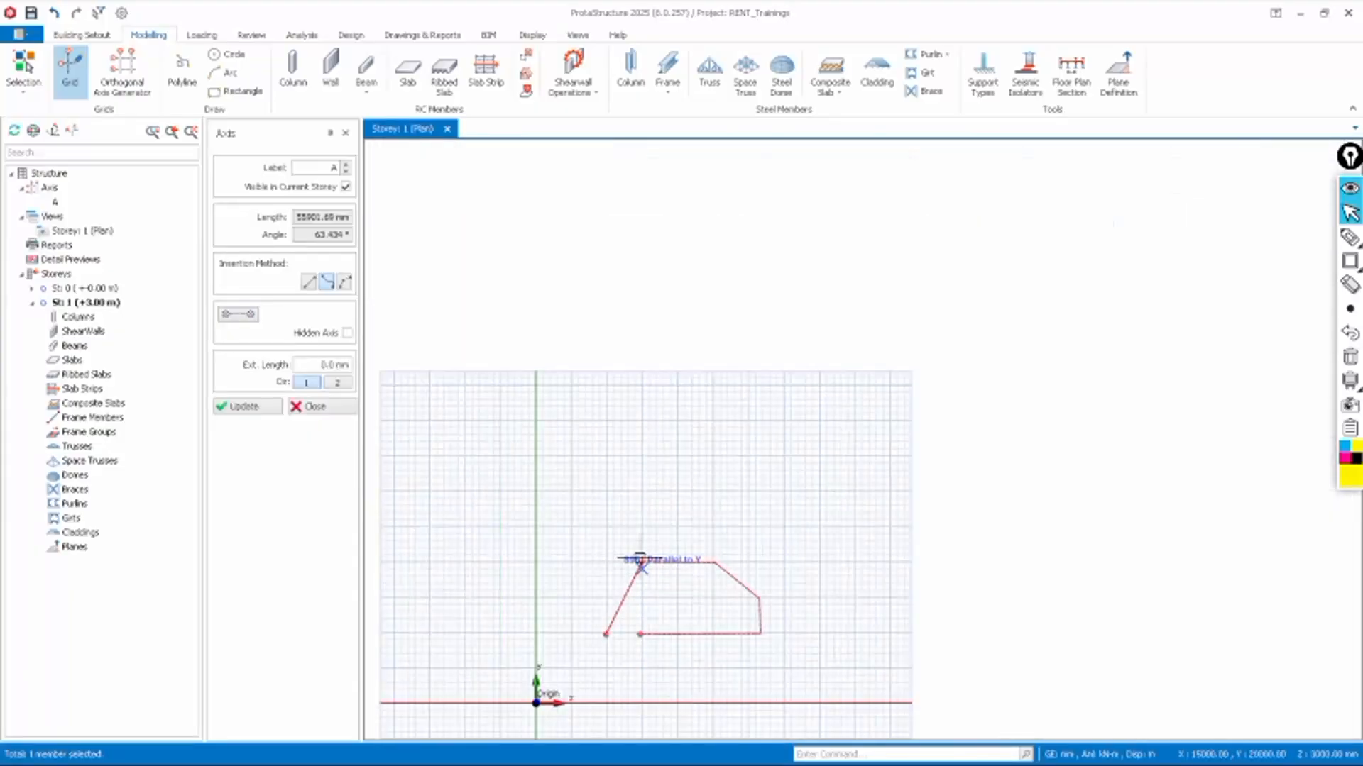
Start another multi-segment axis at X 5000, Y 20000 with a first segment 10000 mm long at 60°
{"action": "scroll", "coordinate": [629, 564], "scroll_direction": "up", "scroll_amount": 3}
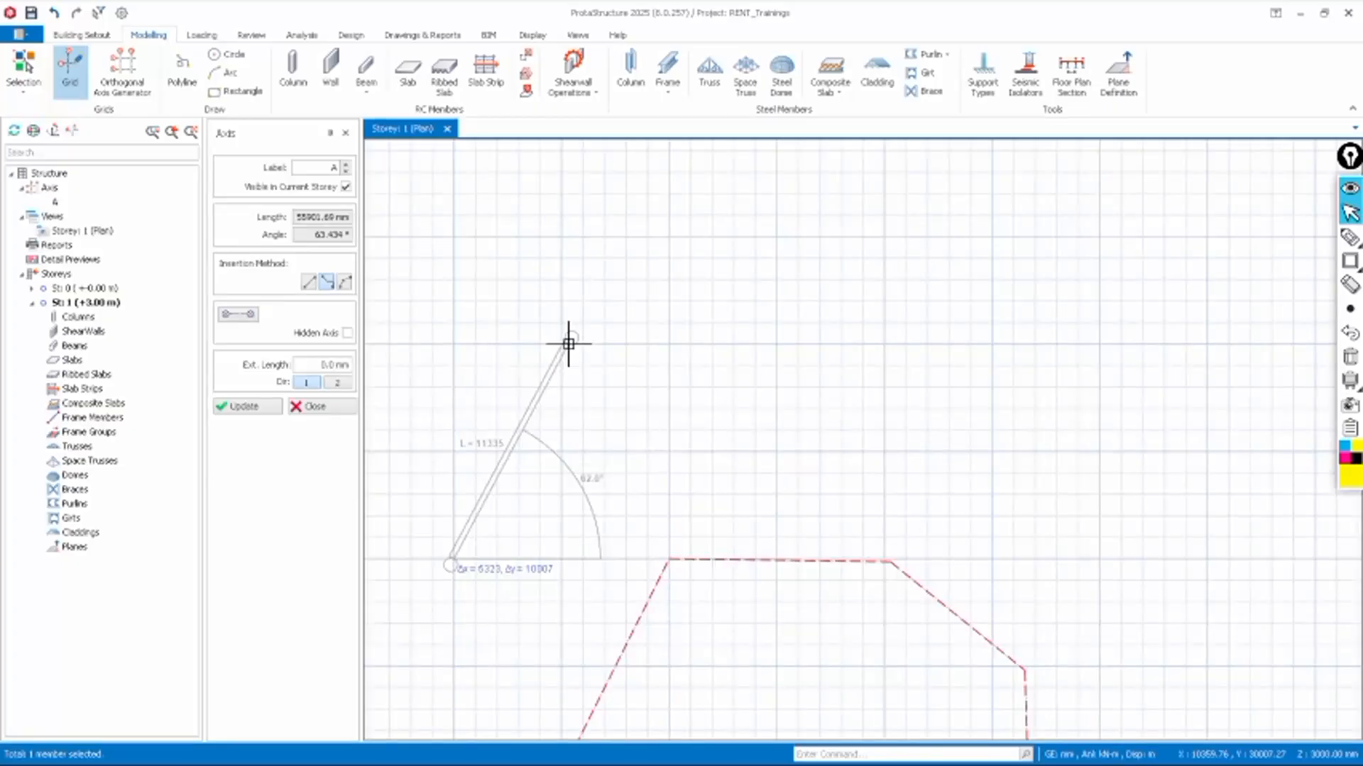
{"action": "key", "text": "Tab"}
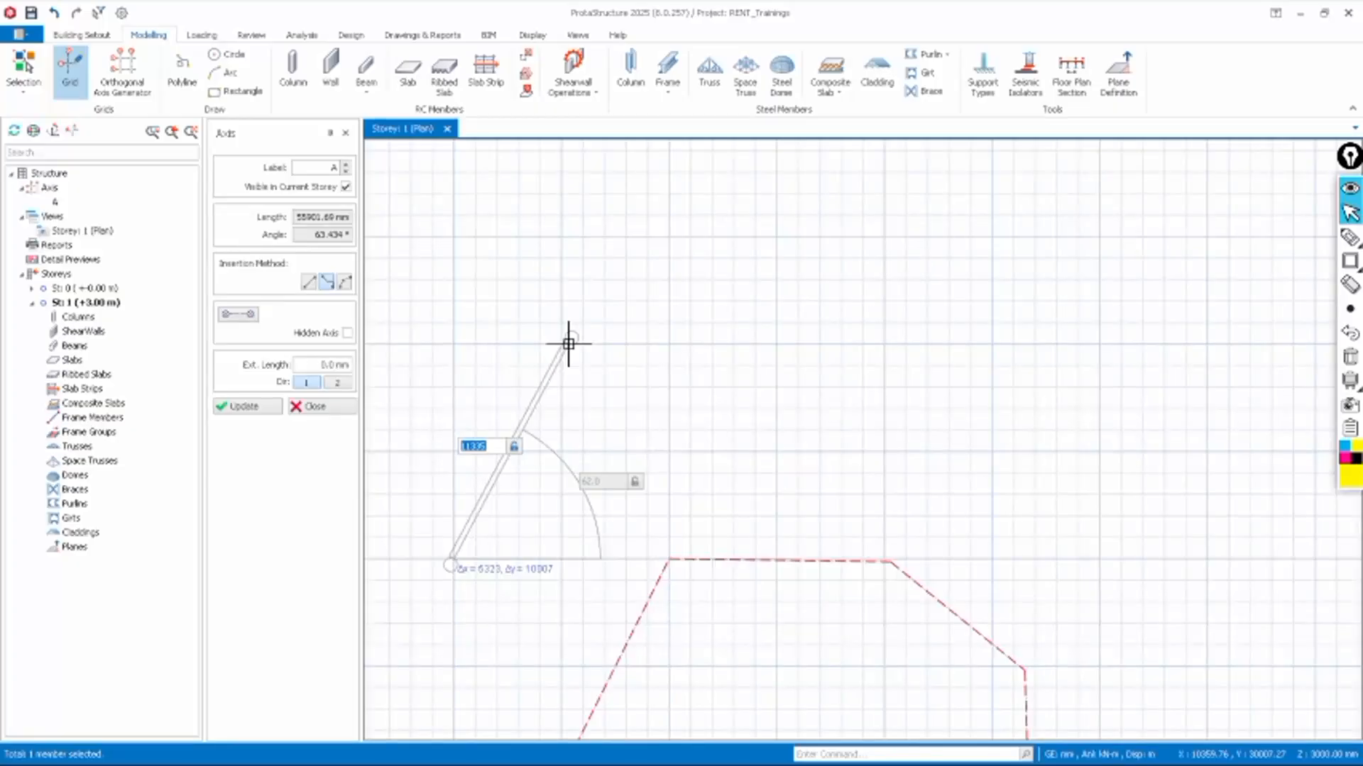
{"action": "type", "text": "10000"}
{"action": "key", "text": "Tab"}
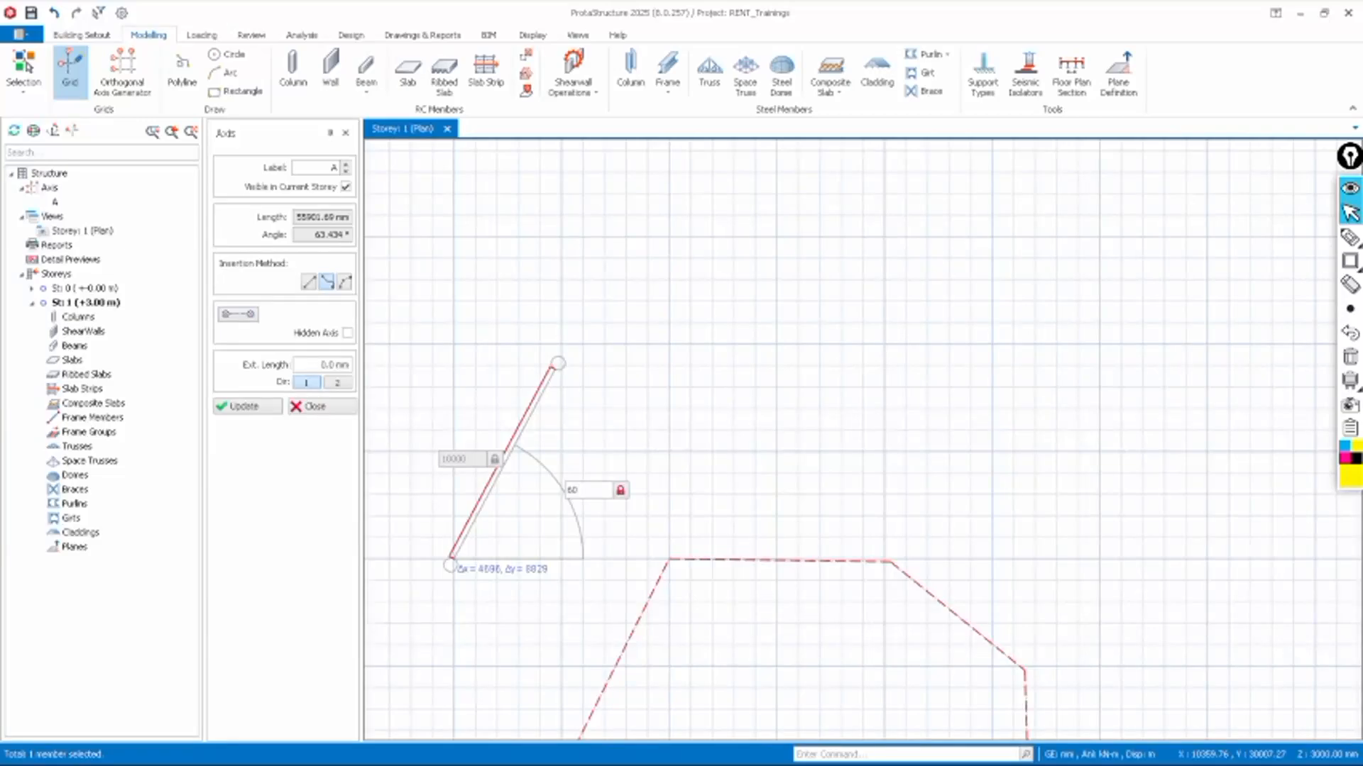
{"action": "key", "text": "Return"}
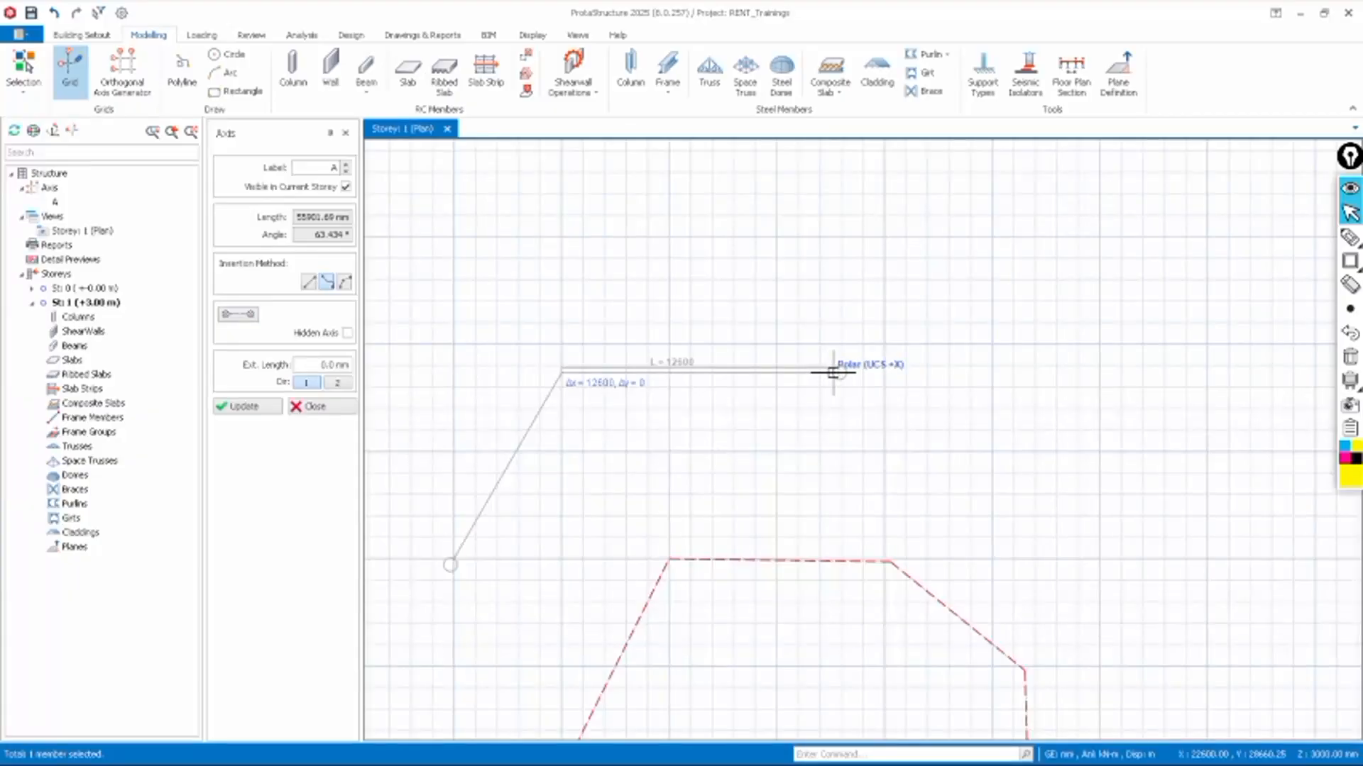
{"action": "left_click", "coordinate": [842, 373]}
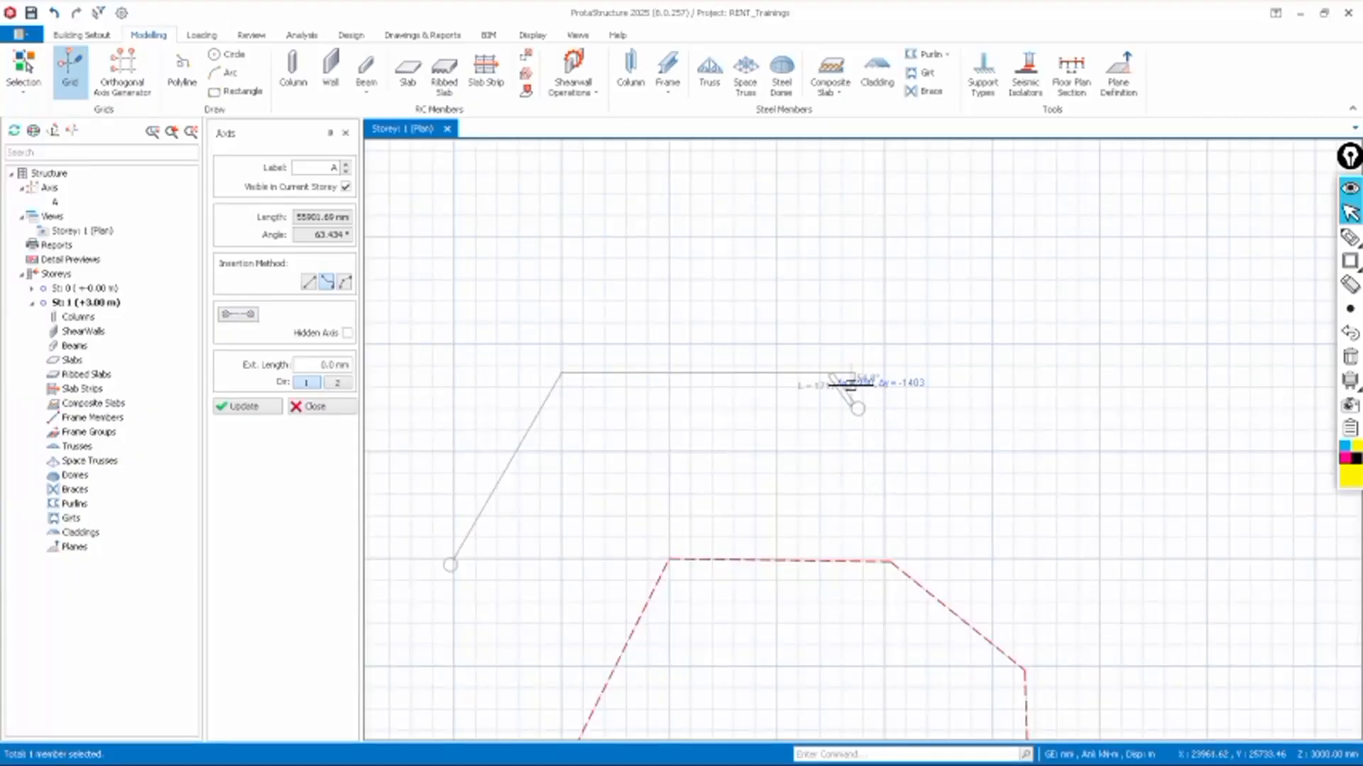
{"action": "scroll", "coordinate": [825, 263], "scroll_direction": "down", "scroll_amount": 1}
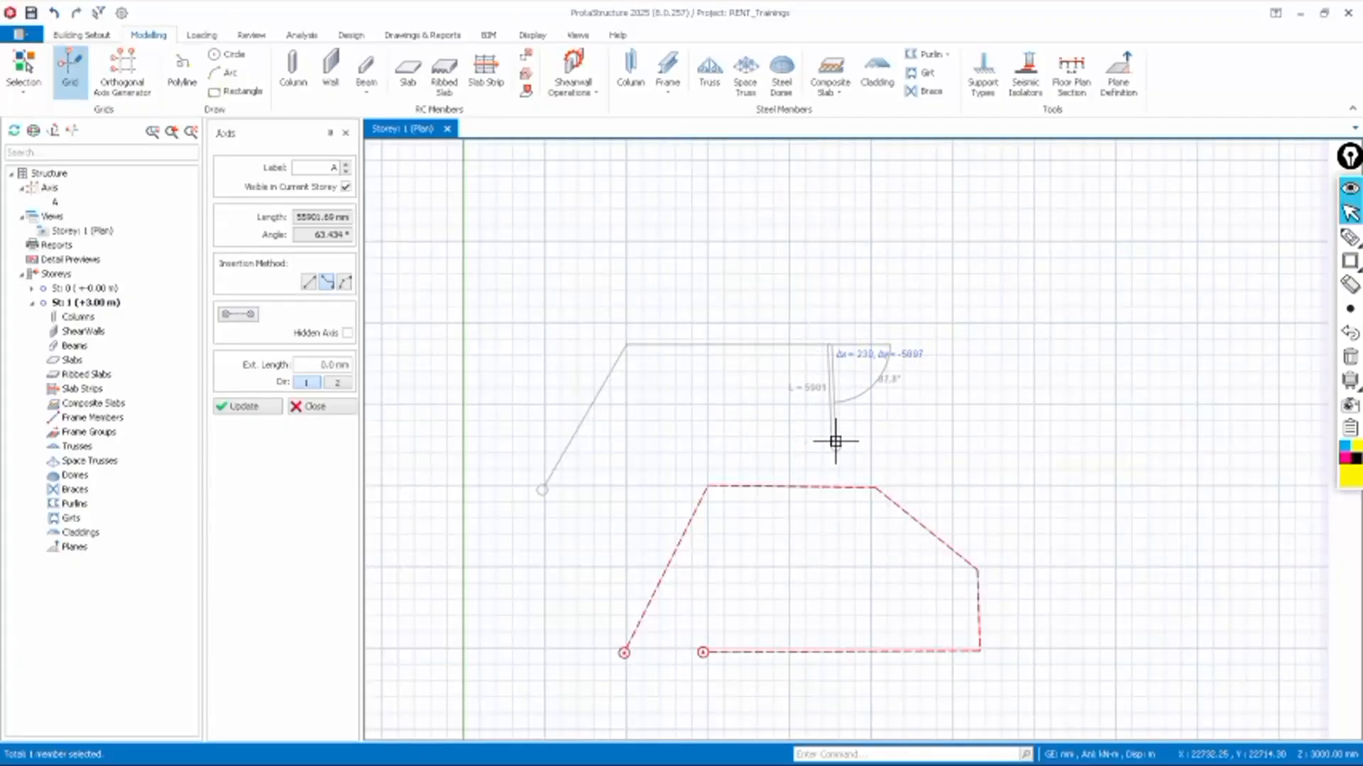
{"action": "key", "text": "Escape"}
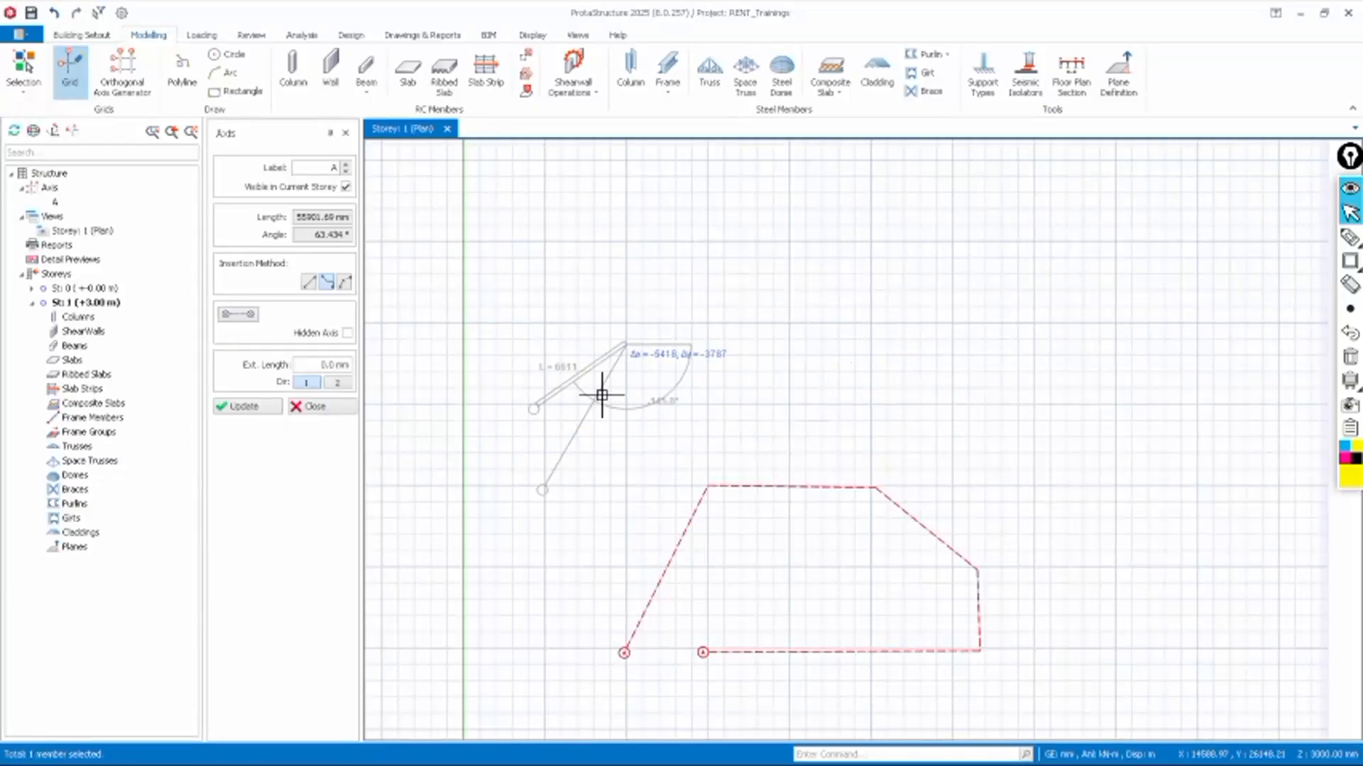
Add a horizontal second segment 10000 mm long in the +X direction from the end of the inclined segment
{"action": "scroll", "coordinate": [594, 409], "scroll_direction": "up", "scroll_amount": 2}
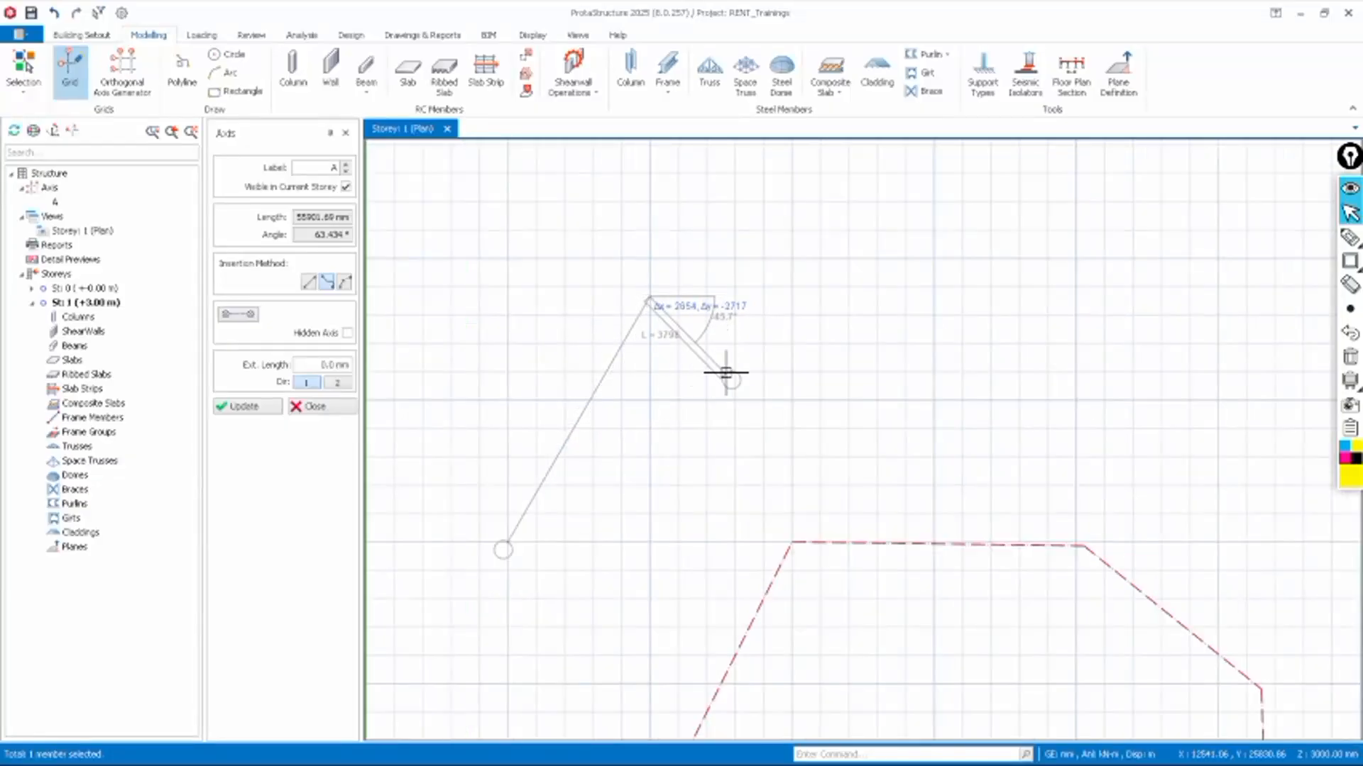
{"action": "scroll", "coordinate": [628, 340], "scroll_direction": "down", "scroll_amount": 1}
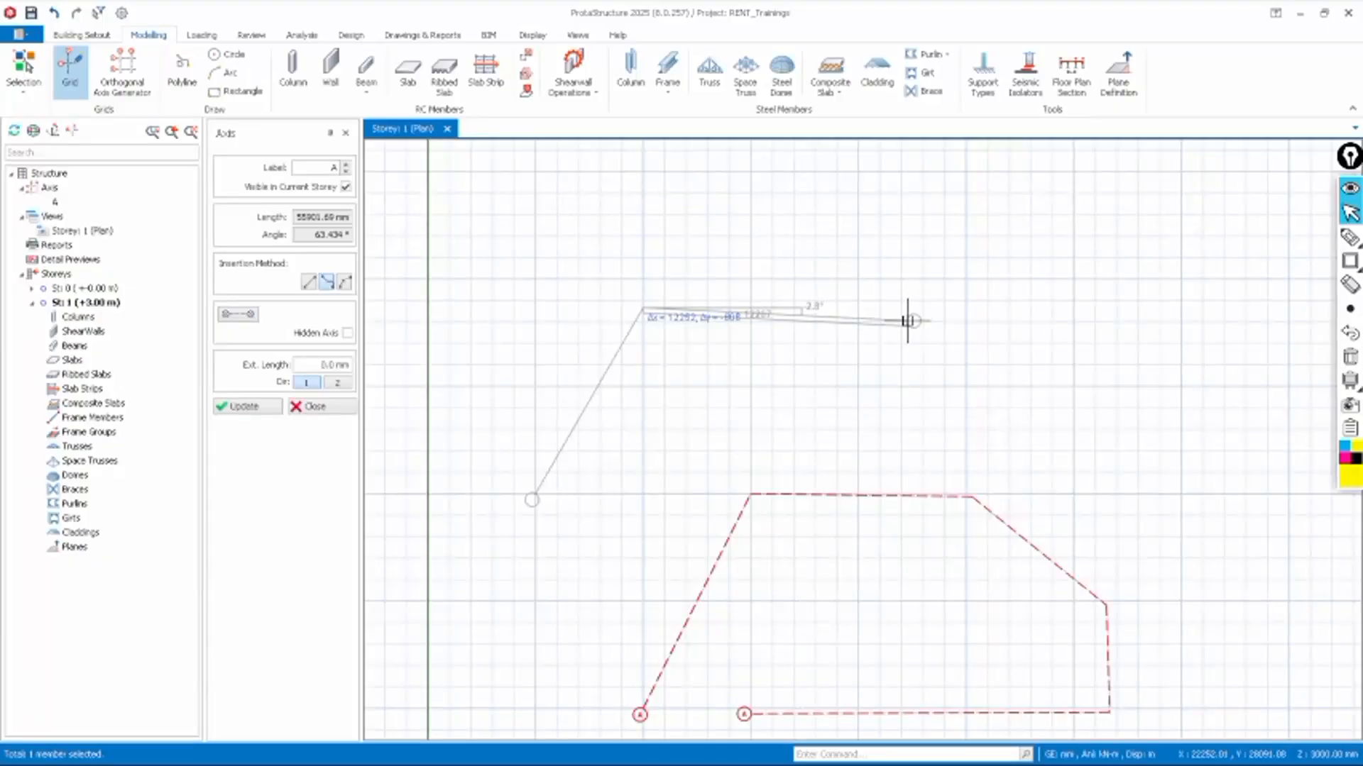
{"action": "key", "text": "Tab"}
{"action": "type", "text": "100"}
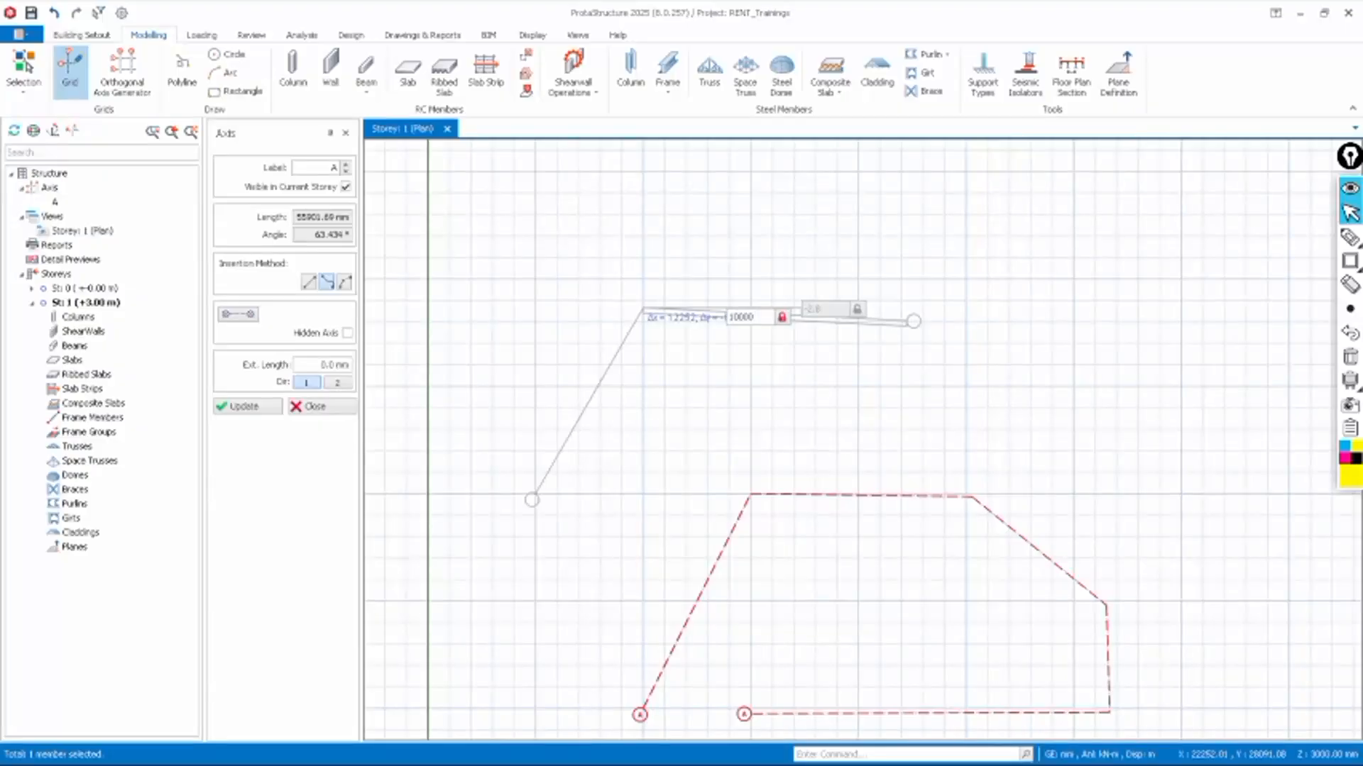
{"action": "key", "text": "Return"}
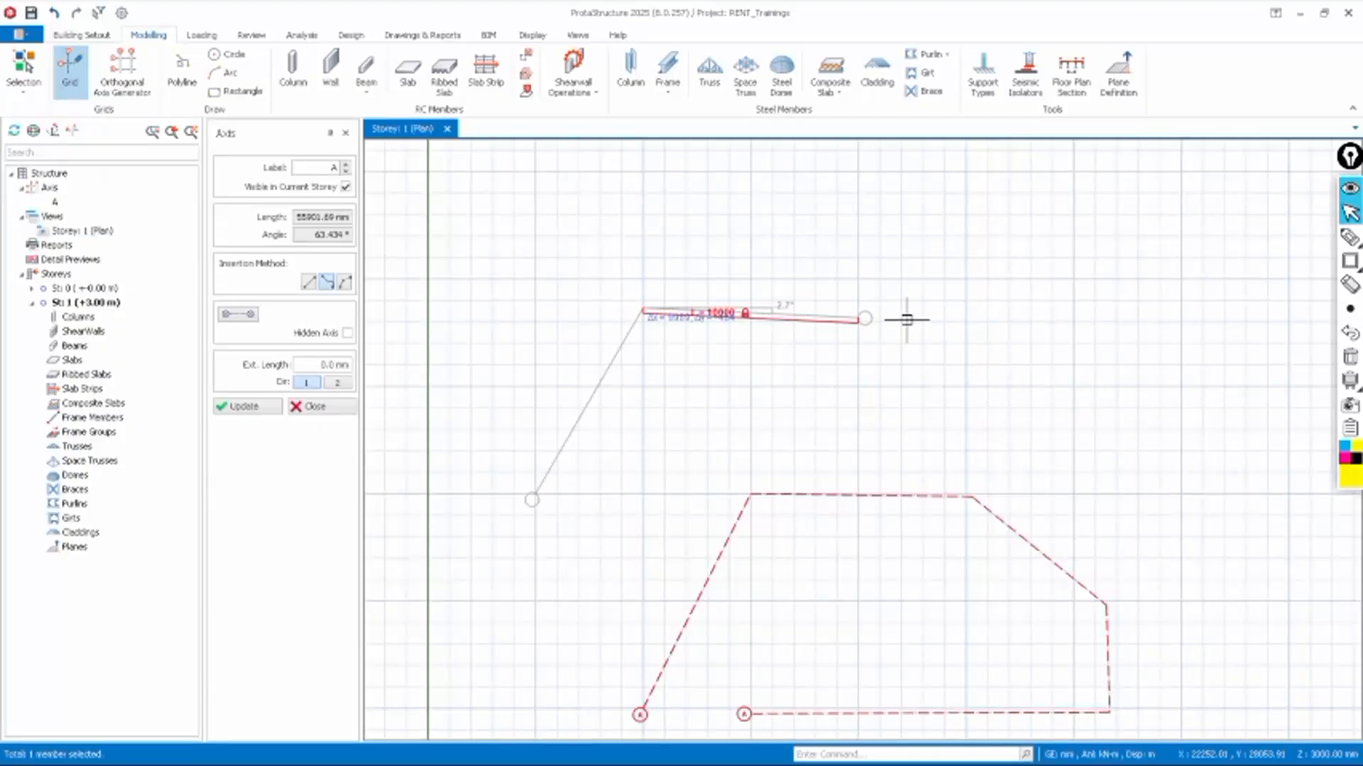
{"action": "left_click", "coordinate": [909, 314]}
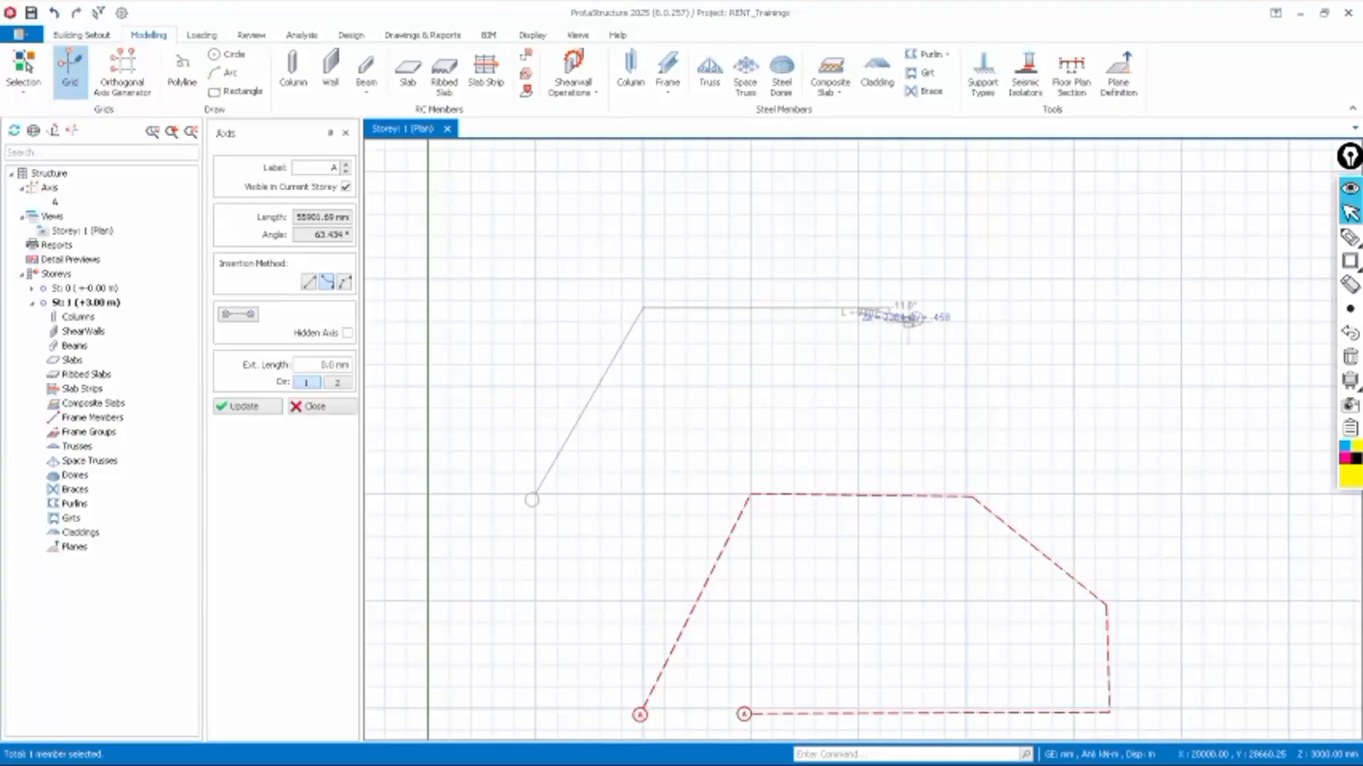
Add a sloping third segment down to about X 22900, Y 21600 and finish the multi-segment axis
{"action": "left_click", "coordinate": [920, 460]}
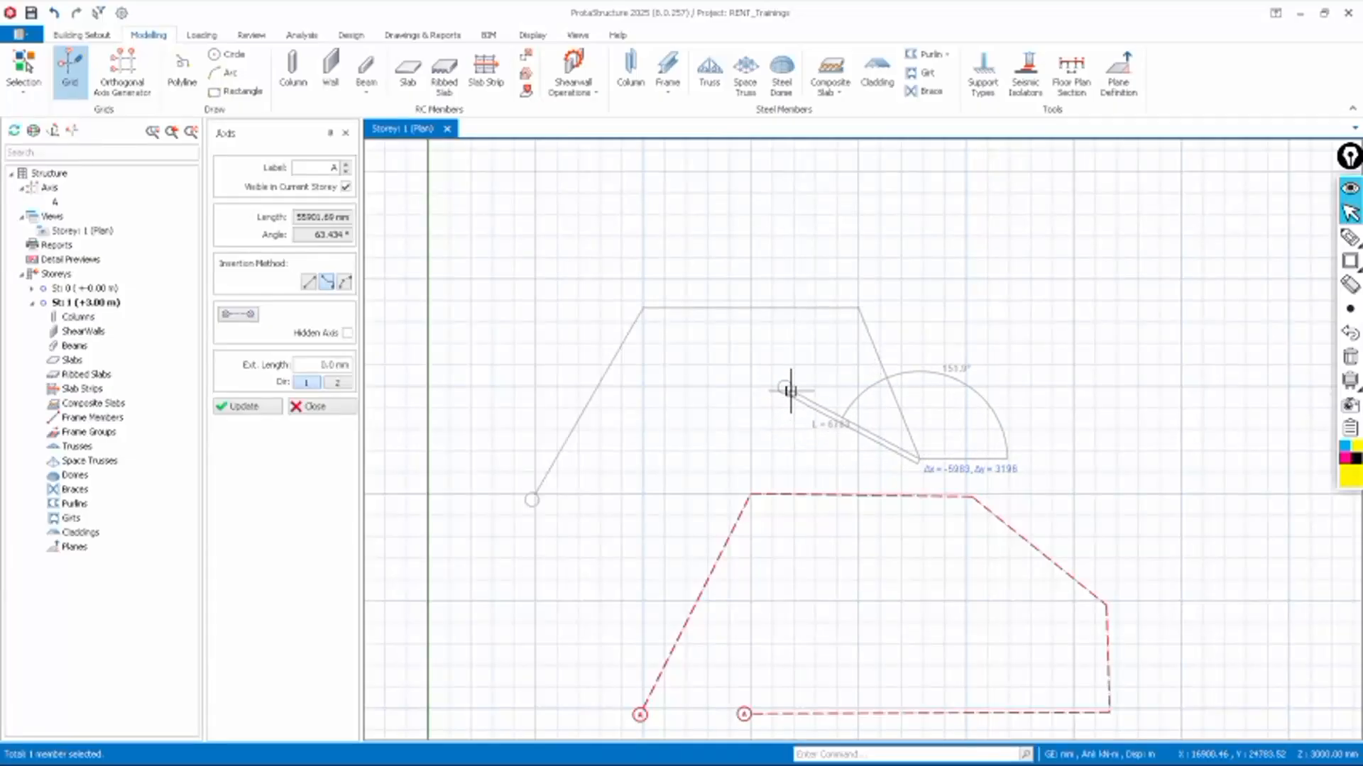
{"action": "right_click", "coordinate": [789, 389]}
{"action": "scroll", "coordinate": [677, 330], "scroll_direction": "down", "scroll_amount": 2}
{"action": "scroll", "coordinate": [681, 348], "scroll_direction": "down", "scroll_amount": 1}
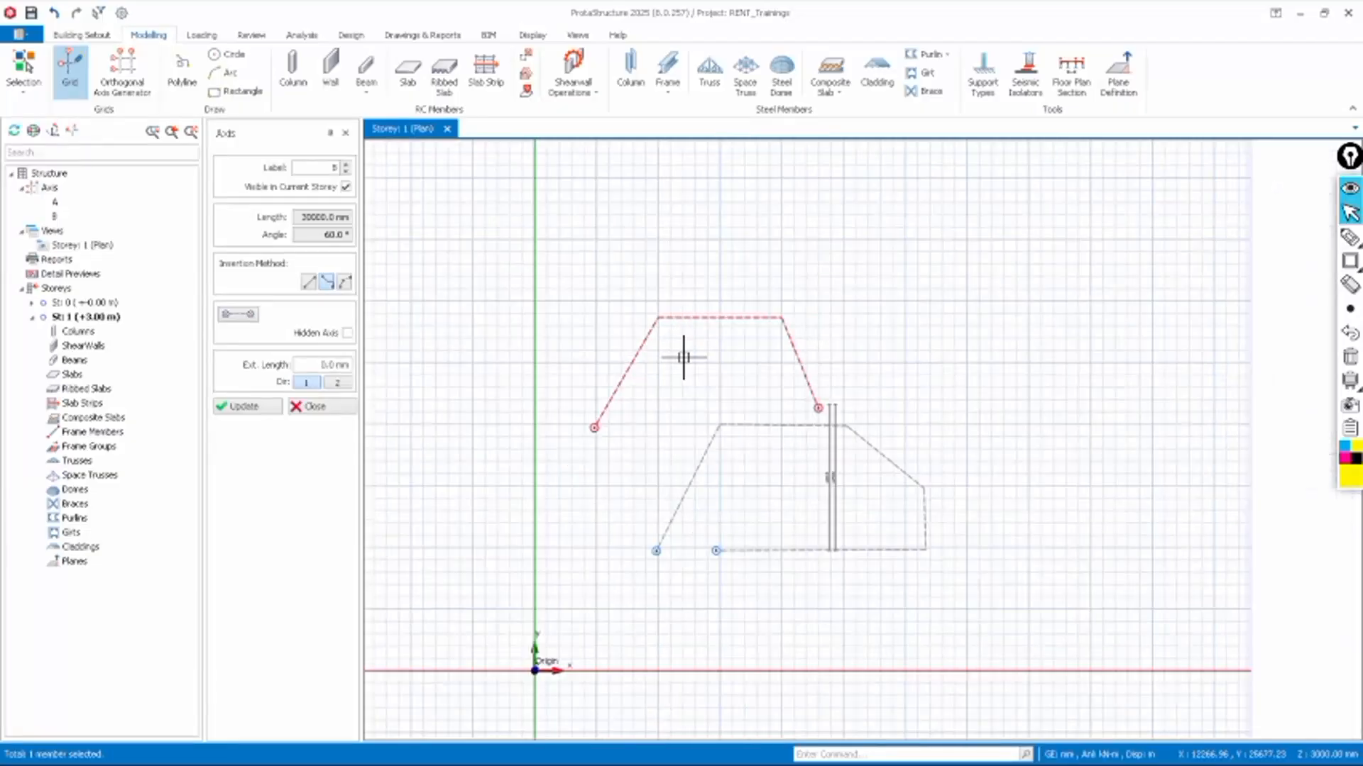
Insert an arc axis above the multi-segment axes with the arc insertion method, from about X 5100, Y 34900 horizontally across, rising about 6800 mm
{"action": "scroll", "coordinate": [686, 348], "scroll_direction": "up", "scroll_amount": 2}
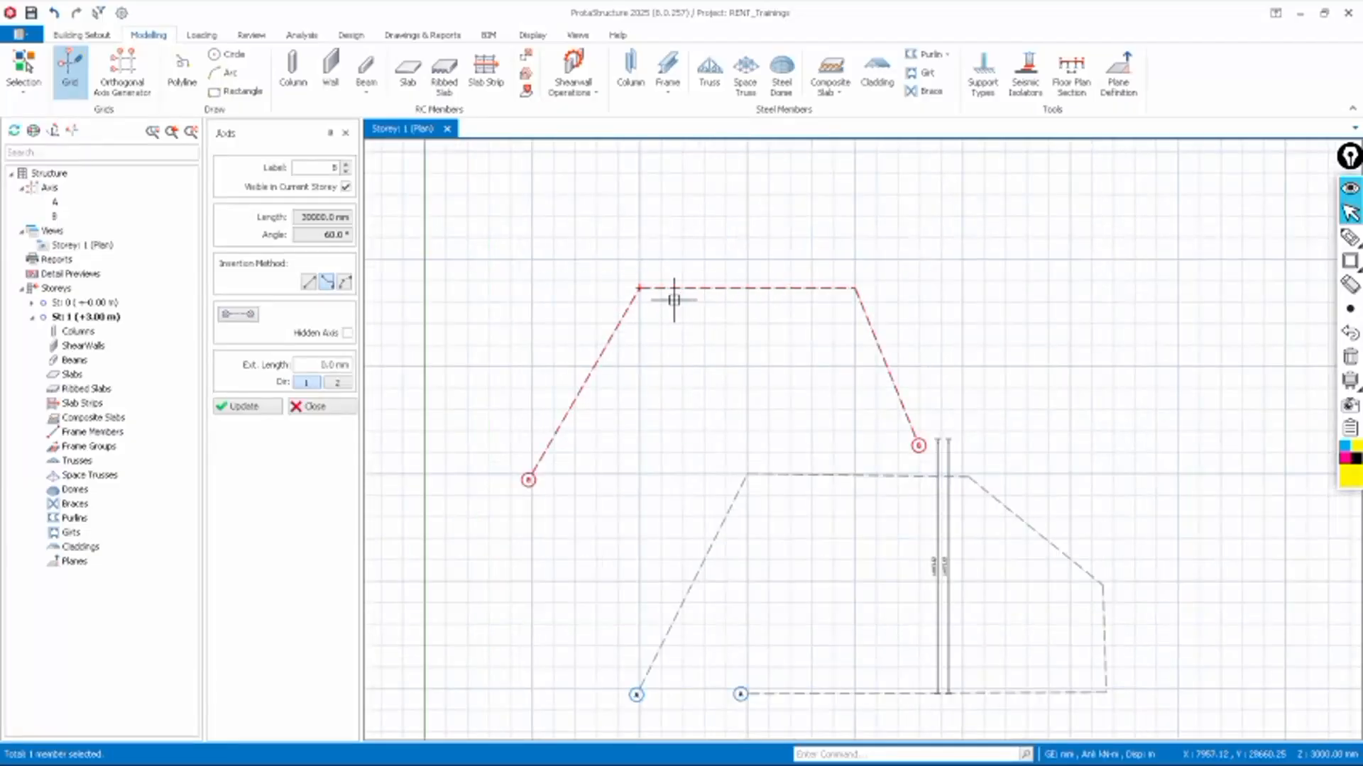
{"action": "scroll", "coordinate": [660, 384], "scroll_direction": "down", "scroll_amount": 2}
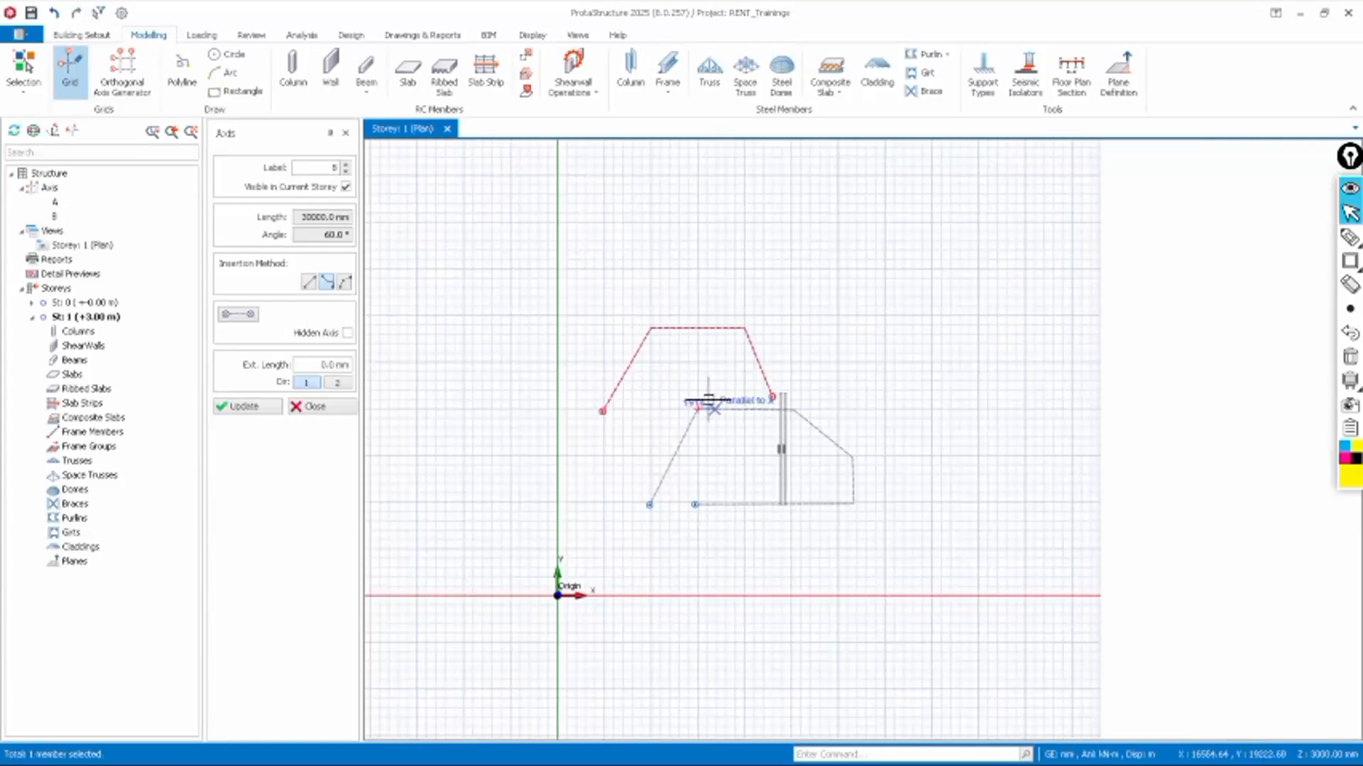
{"action": "scroll", "coordinate": [732, 511], "scroll_direction": "down", "scroll_amount": 2}
{"action": "scroll", "coordinate": [720, 440], "scroll_direction": "up", "scroll_amount": 2}
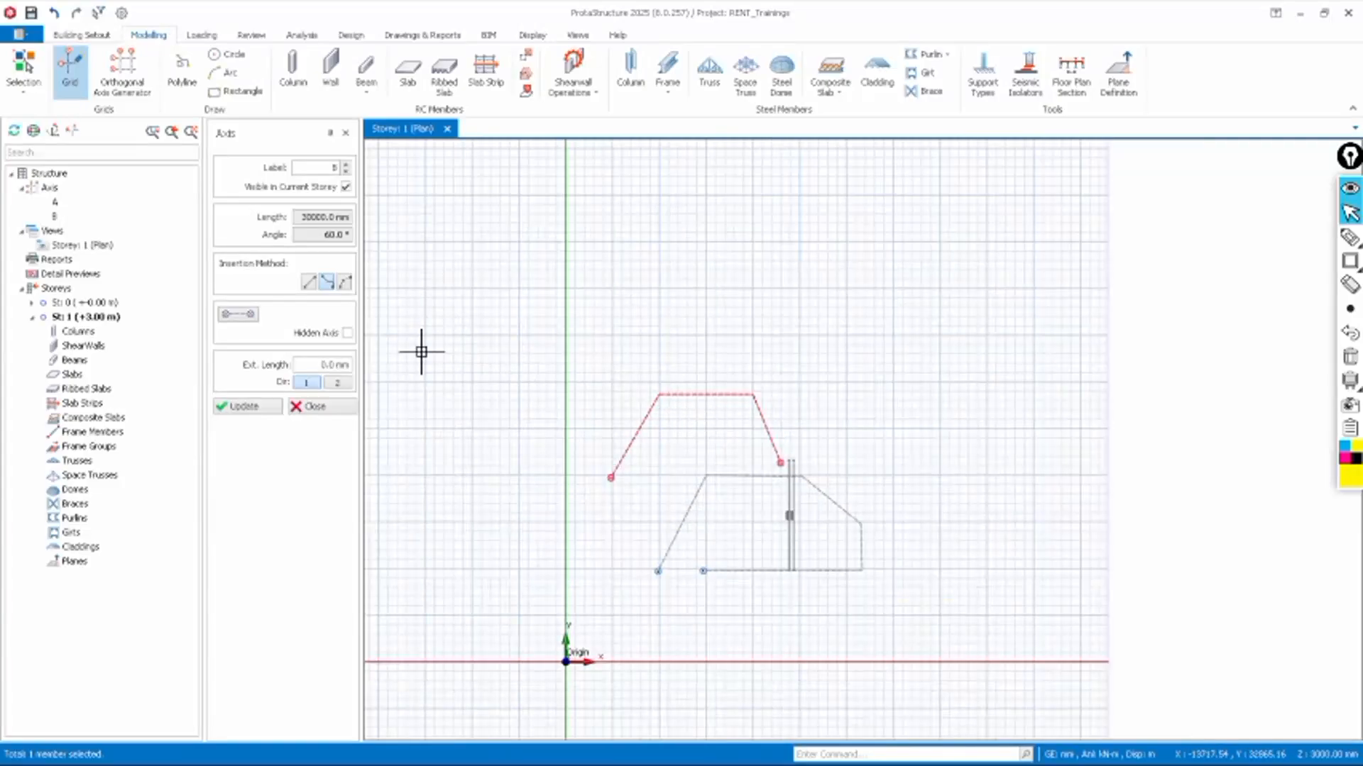
{"action": "left_click", "coordinate": [344, 286]}
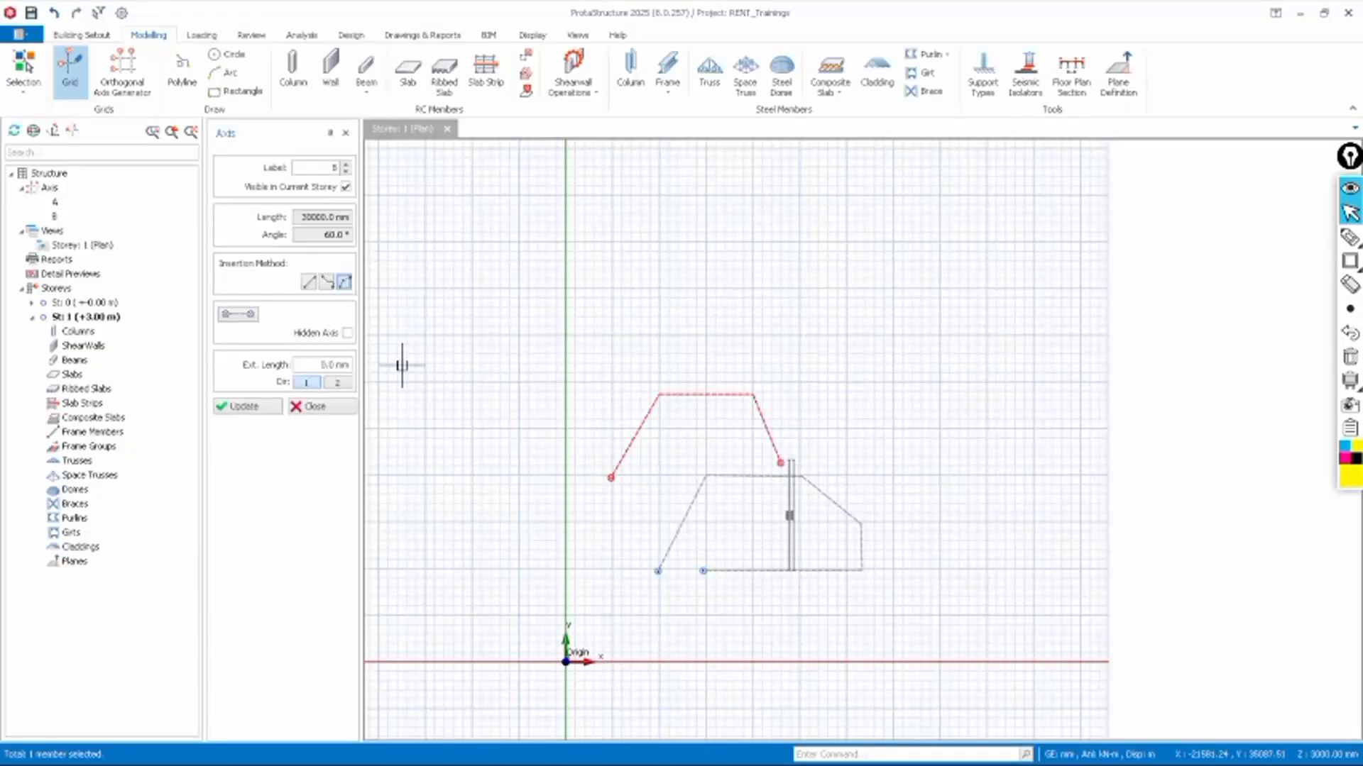
{"action": "scroll", "coordinate": [591, 476], "scroll_direction": "down", "scroll_amount": 2}
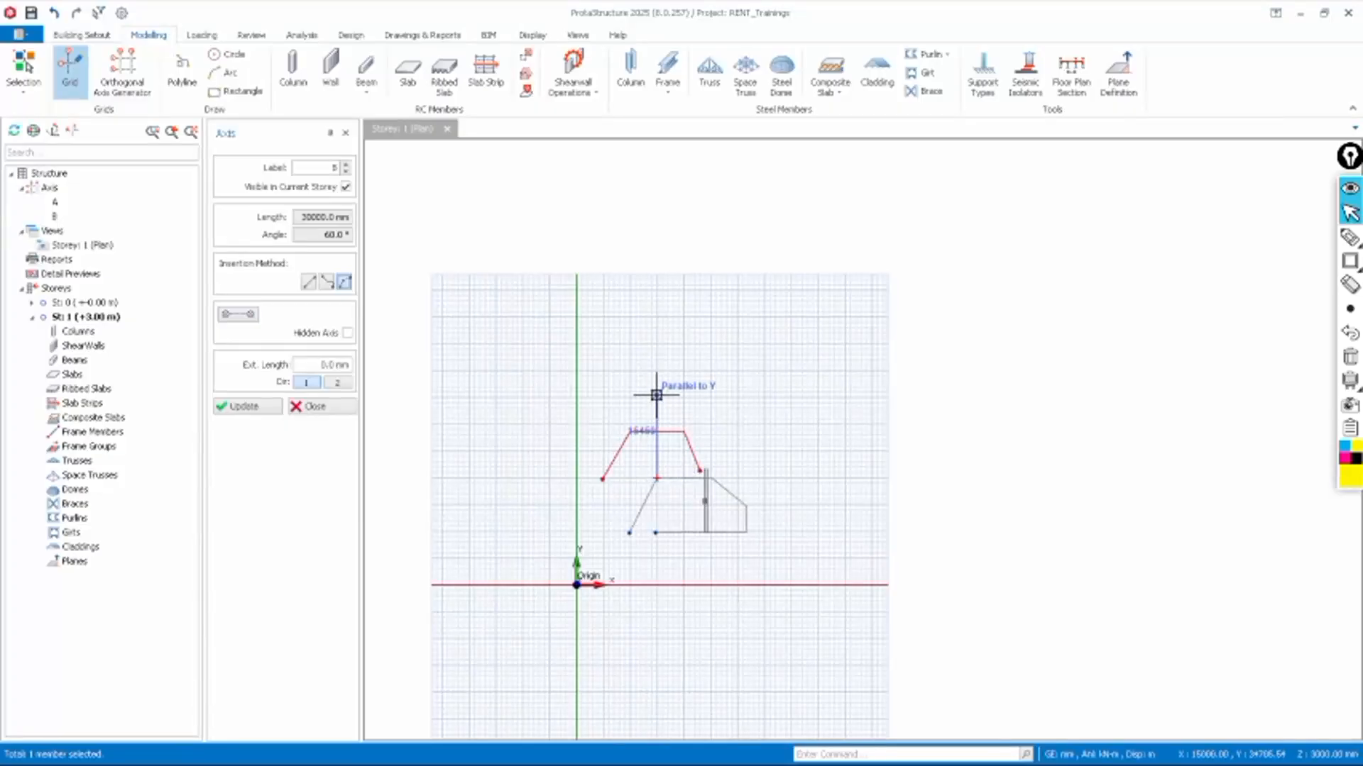
{"action": "scroll", "coordinate": [656, 396], "scroll_direction": "up", "scroll_amount": 2}
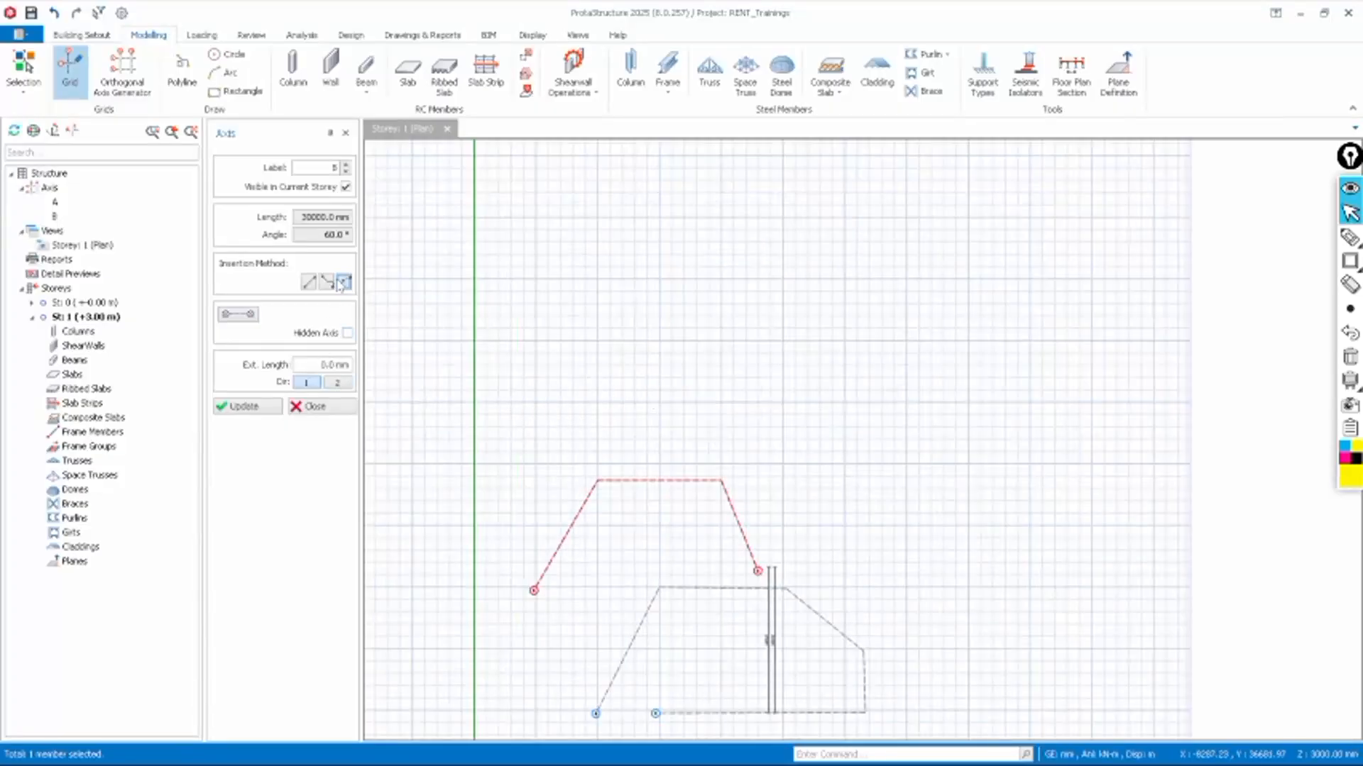
{"action": "left_click", "coordinate": [534, 404]}
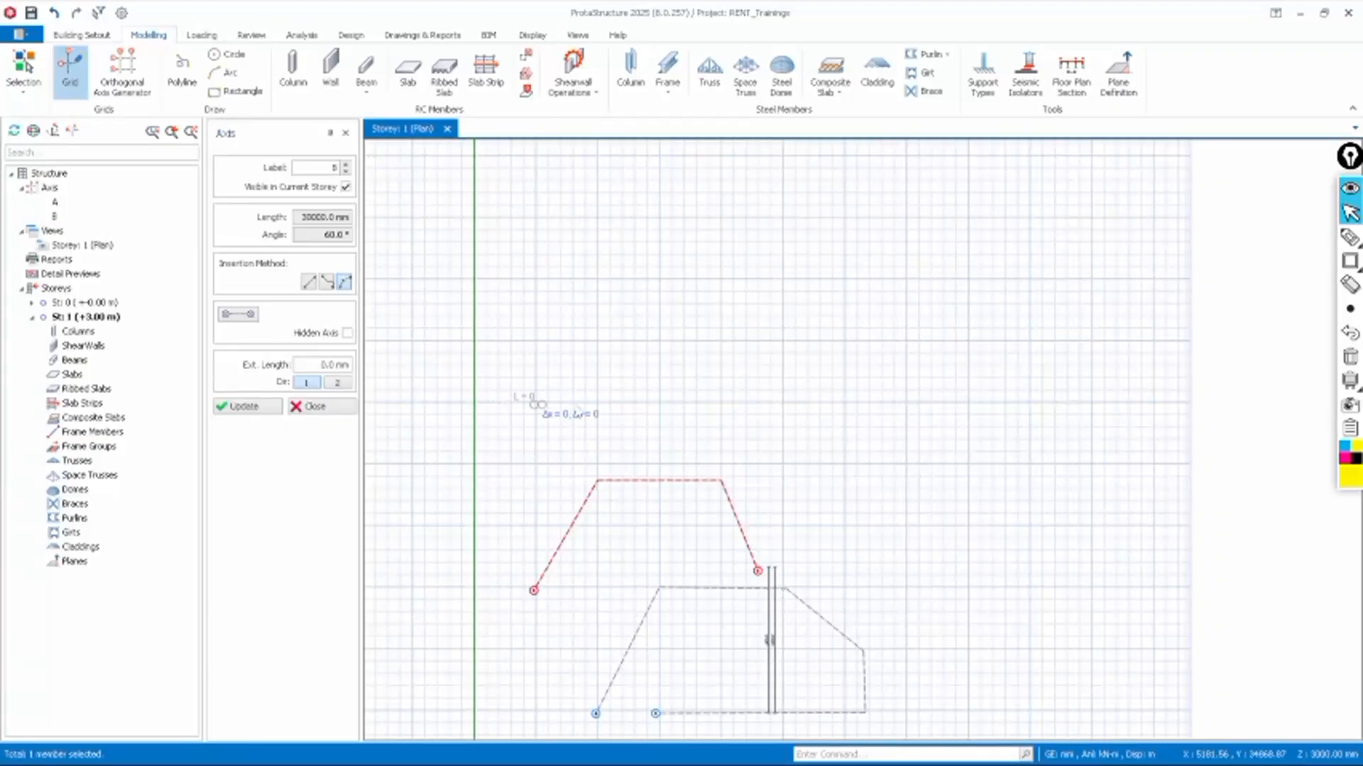
{"action": "left_click", "coordinate": [844, 405]}
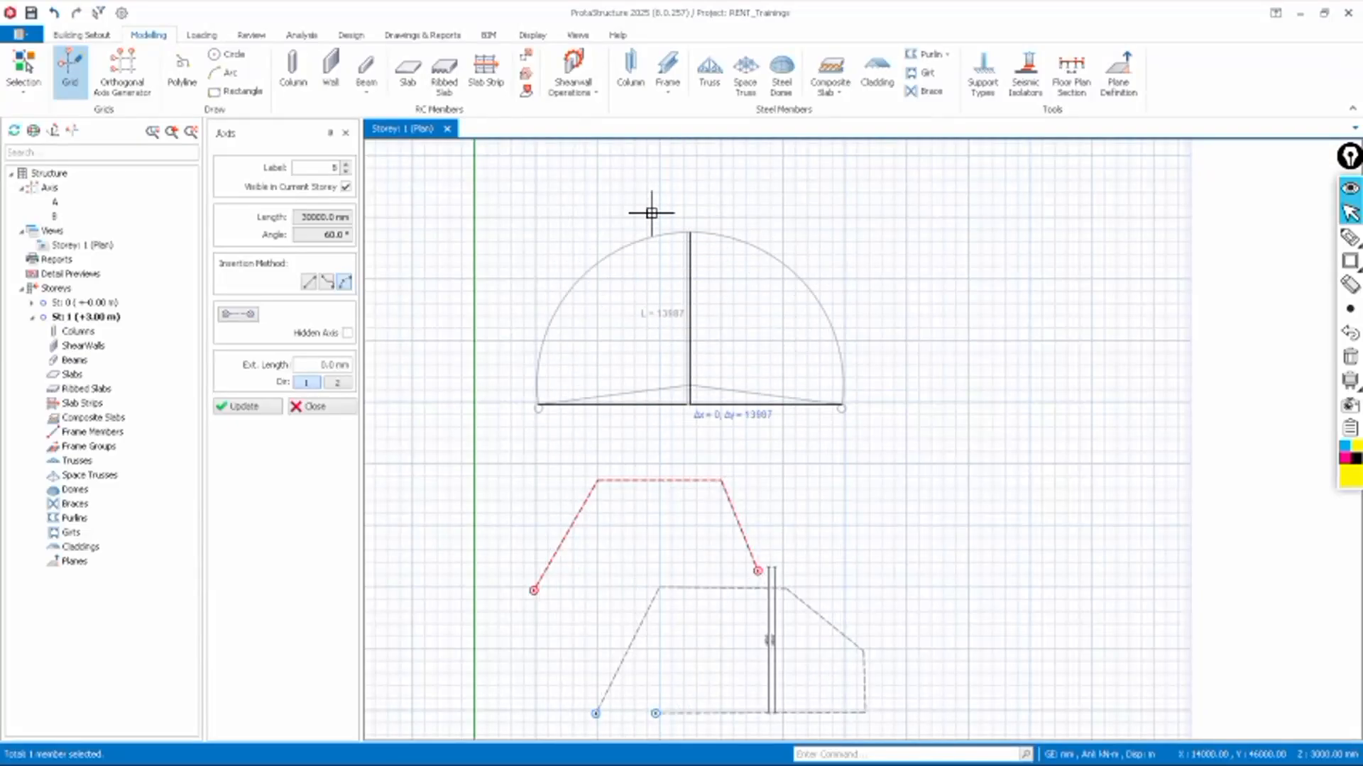
{"action": "scroll", "coordinate": [657, 364], "scroll_direction": "up", "scroll_amount": 1}
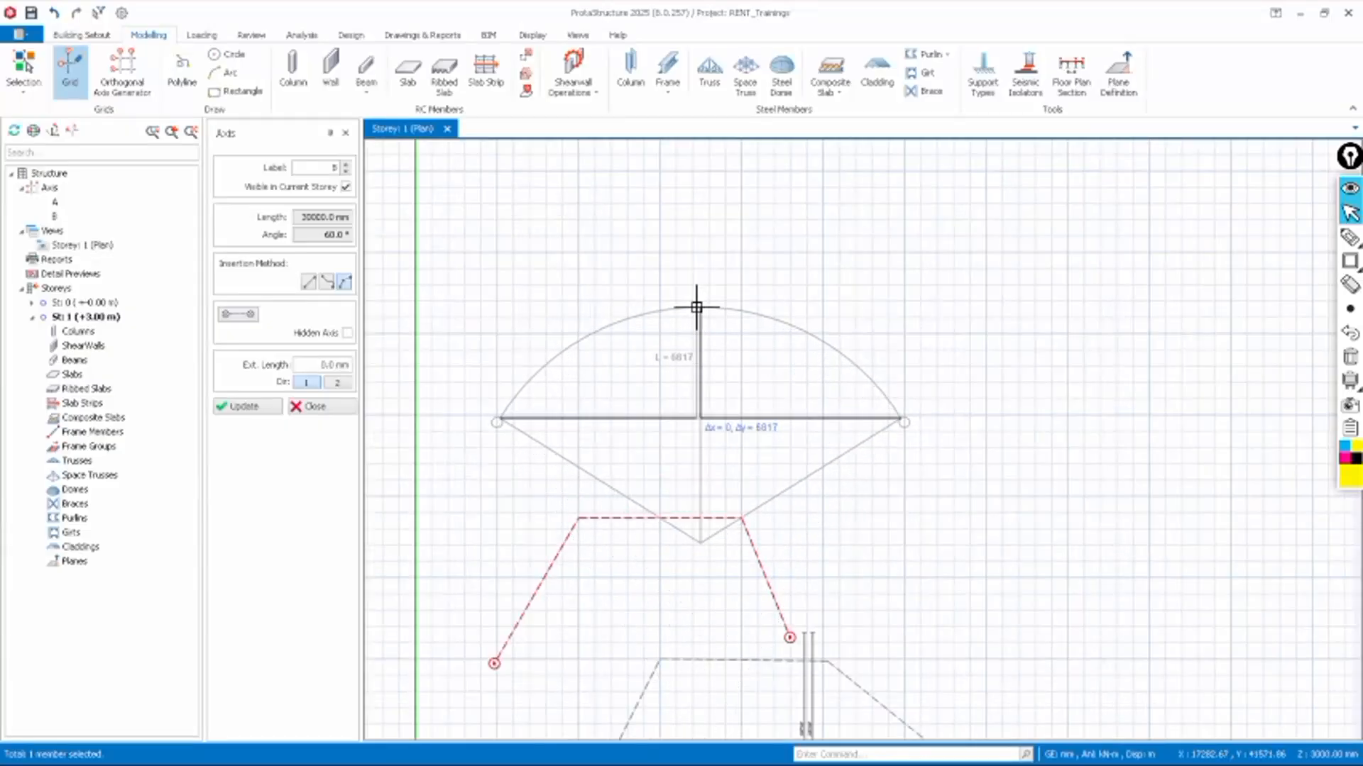
{"action": "left_click", "coordinate": [696, 307]}
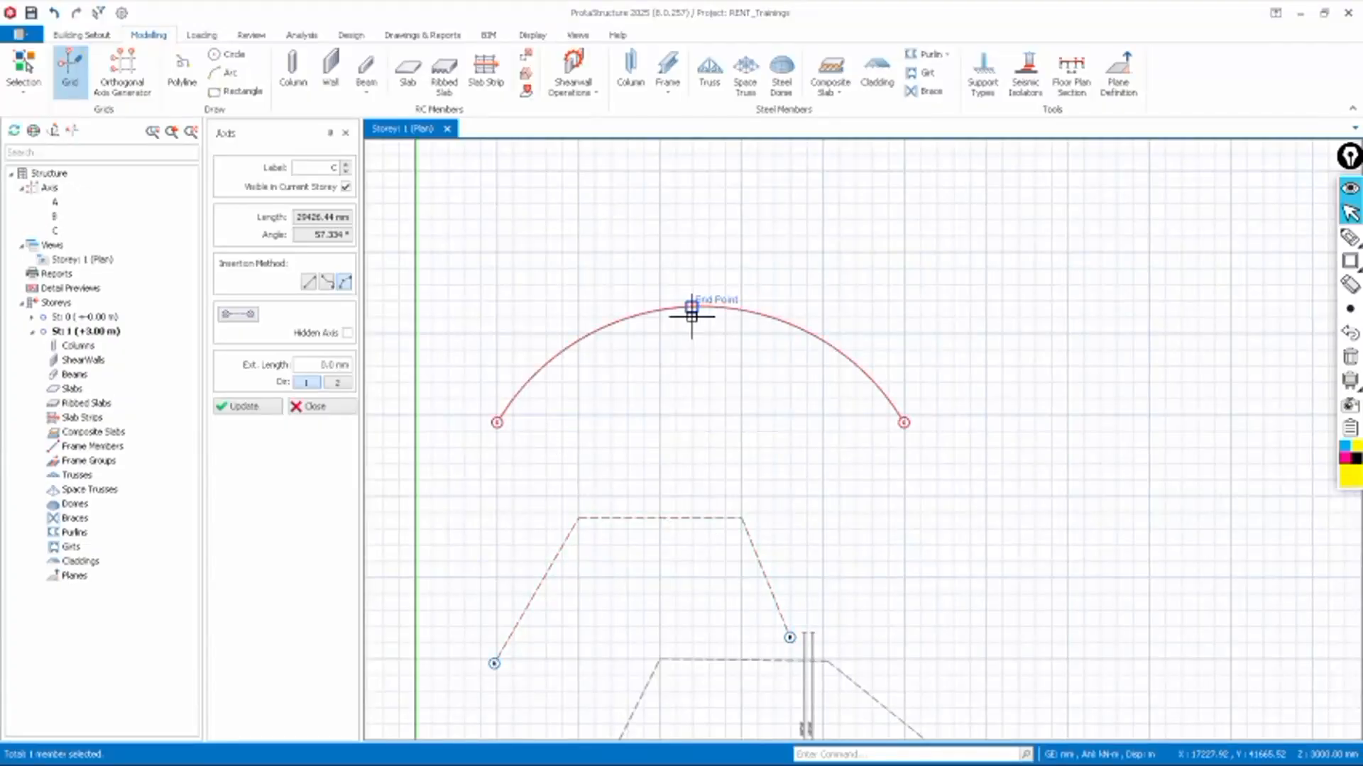
Insert a second arc axis above the first, starting at about X 4800, Y 44900, with a horizontal chord and a rise of 10000 mm
{"action": "scroll", "coordinate": [499, 414], "scroll_direction": "up", "scroll_amount": 2}
{"action": "scroll", "coordinate": [517, 399], "scroll_direction": "down", "scroll_amount": 5}
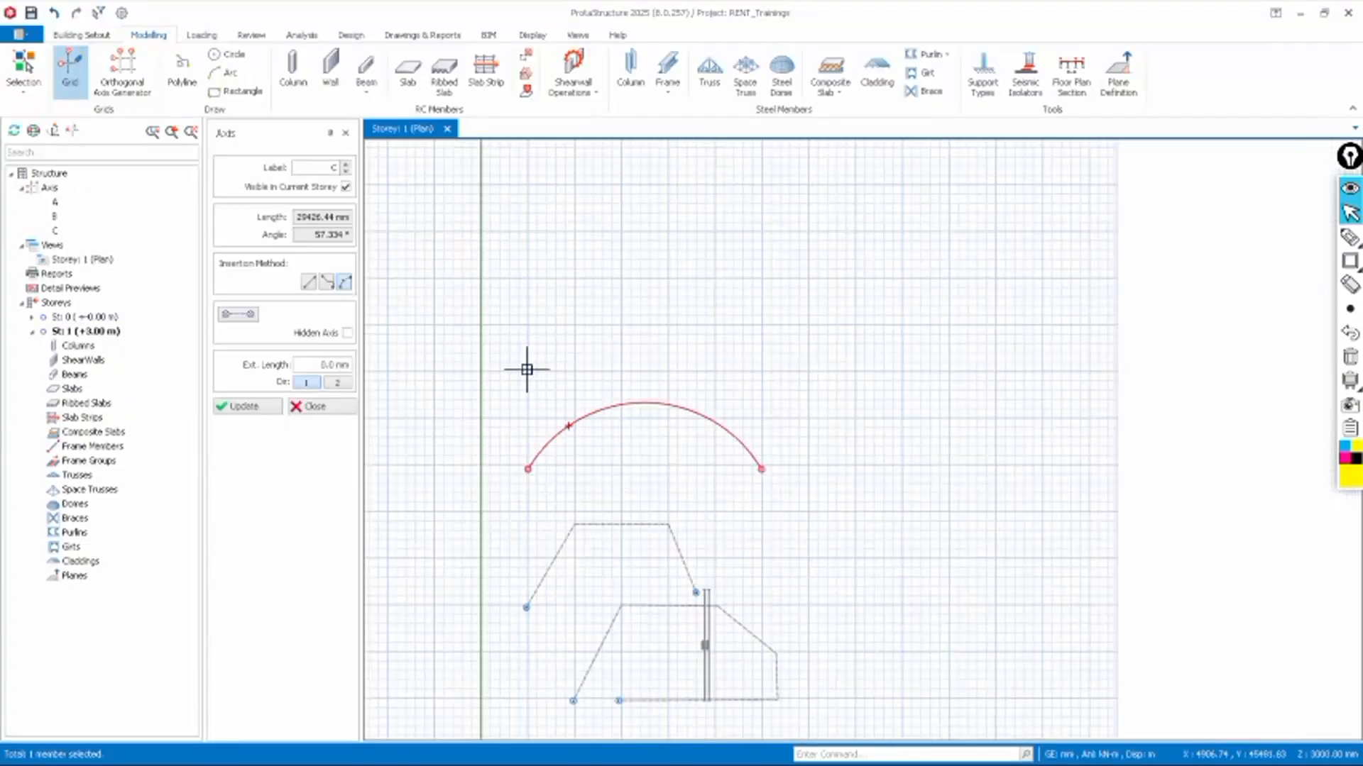
{"action": "left_click", "coordinate": [524, 368]}
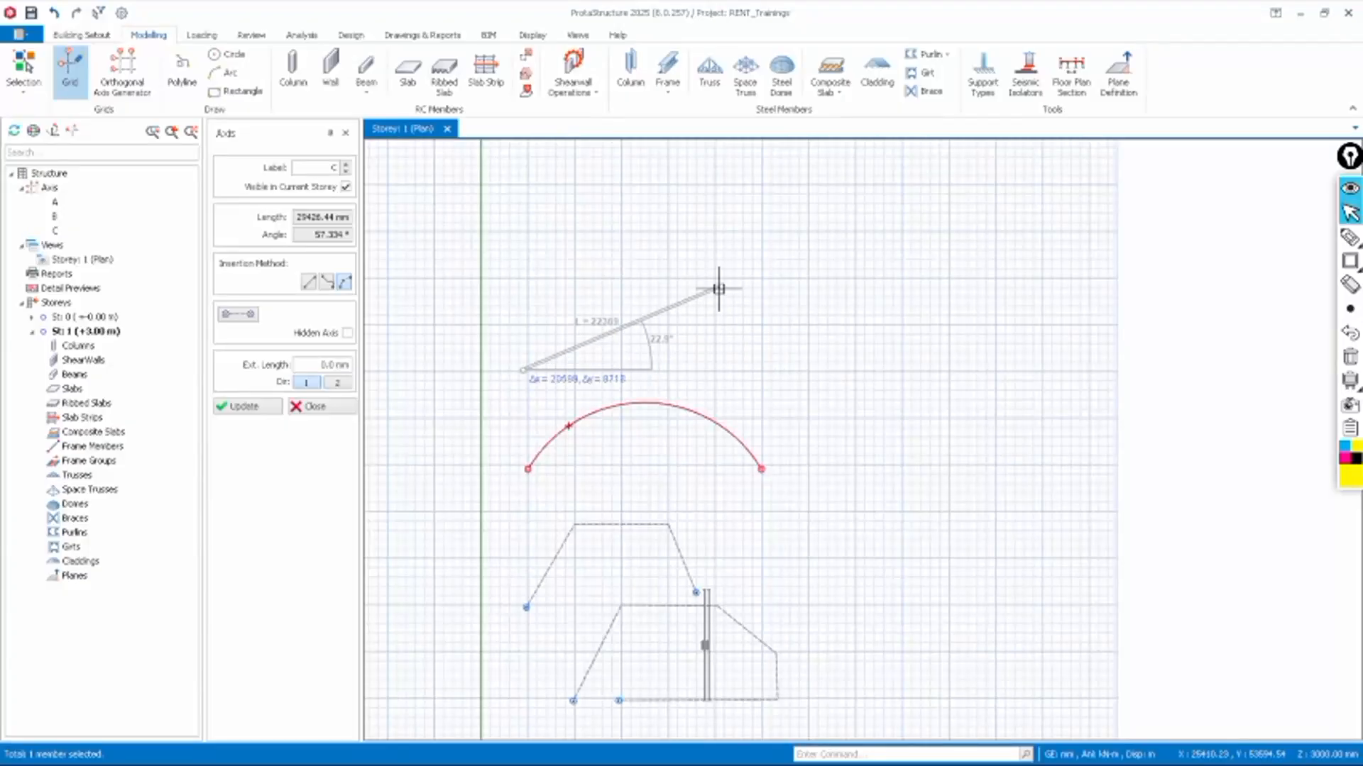
{"action": "left_click", "coordinate": [768, 370]}
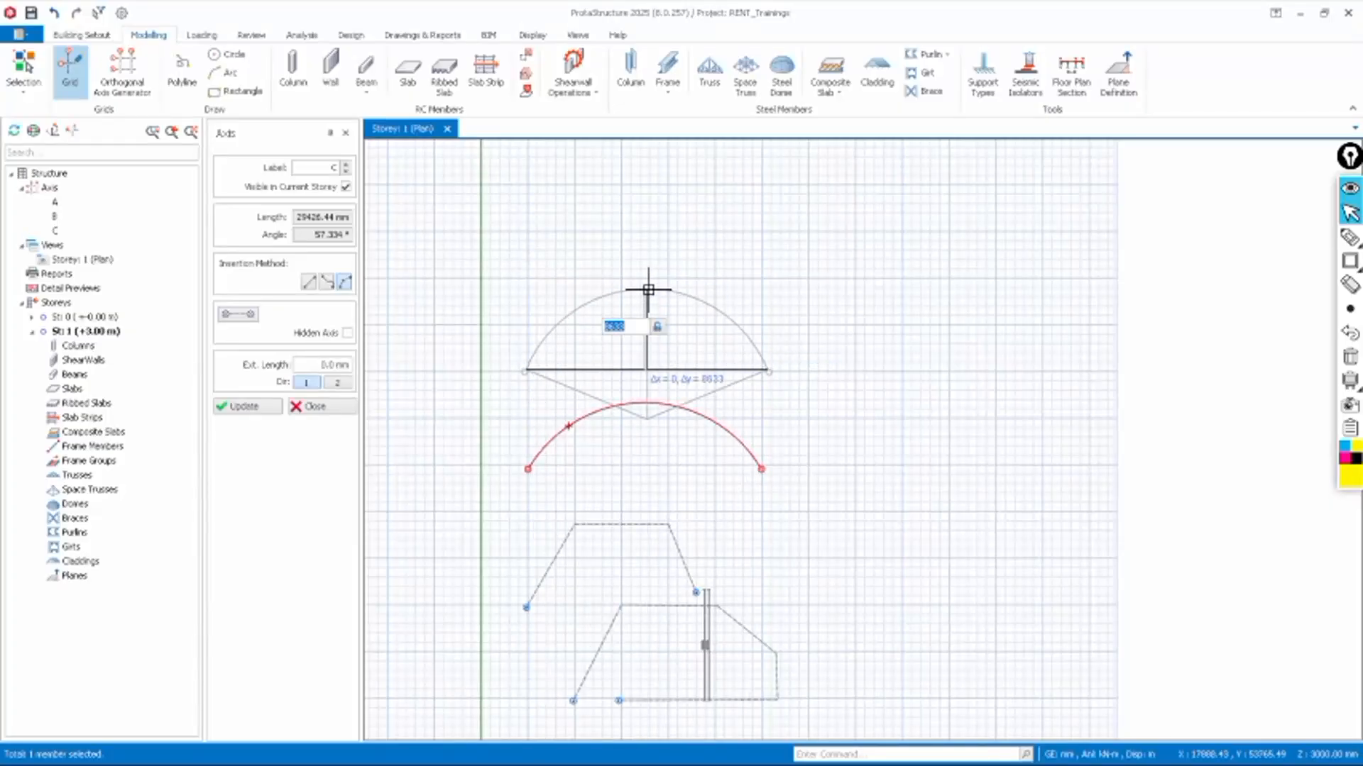
{"action": "scroll", "coordinate": [618, 332], "scroll_direction": "up", "scroll_amount": 3}
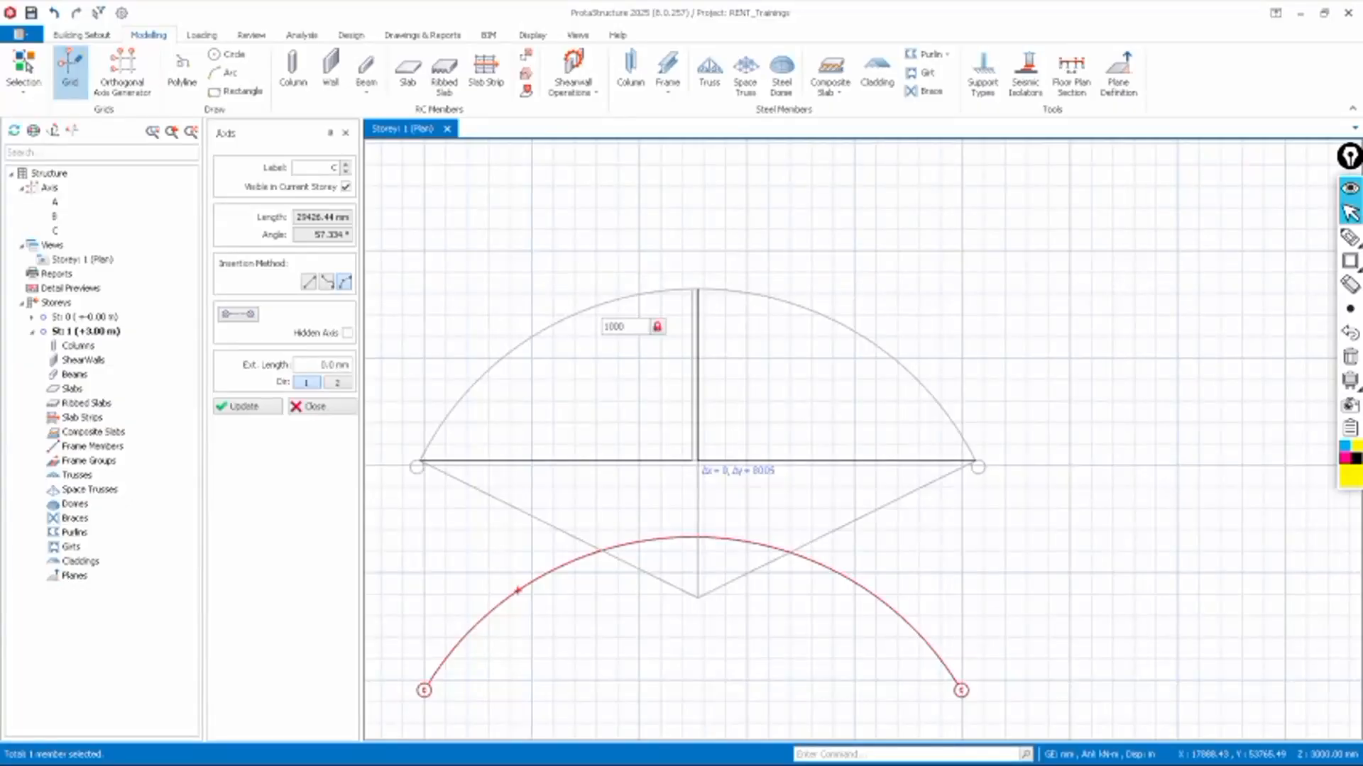
{"action": "key", "text": "Return"}
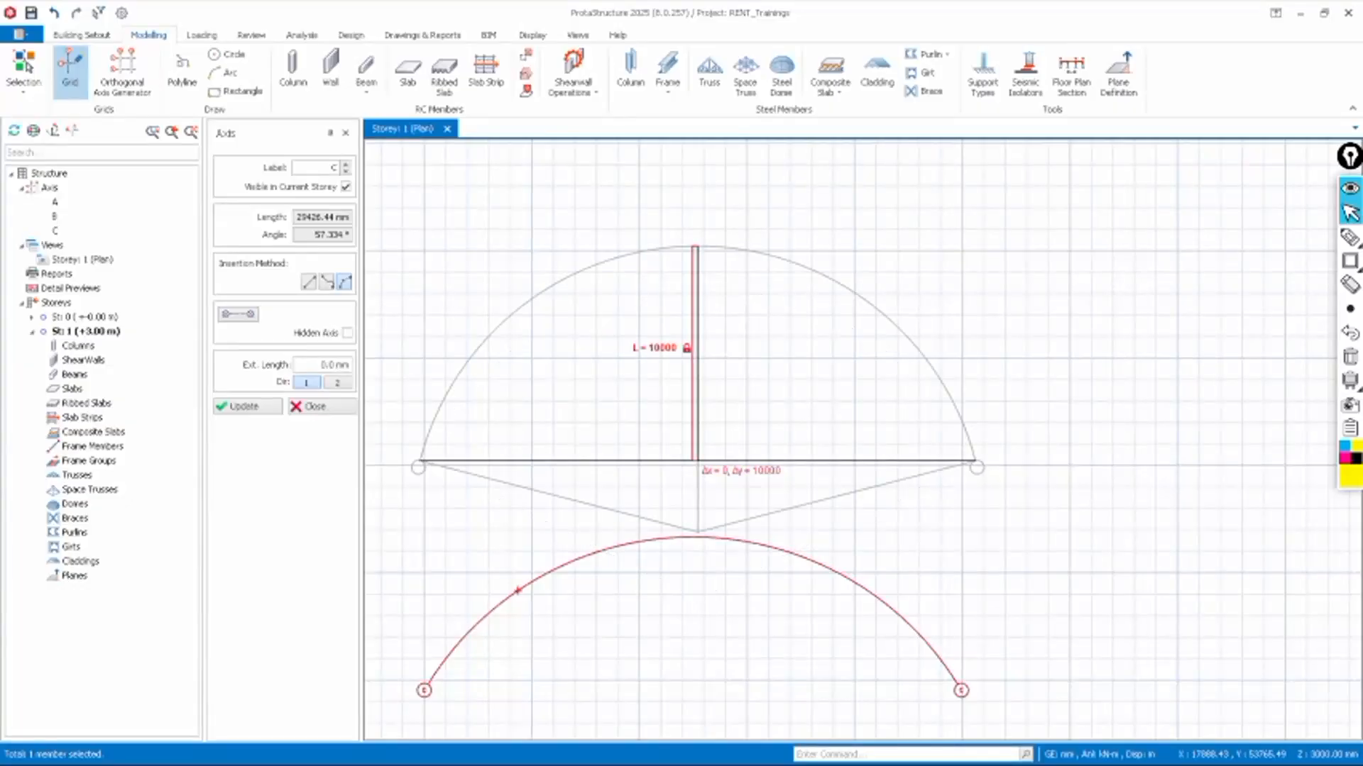
{"action": "scroll", "coordinate": [711, 330], "scroll_direction": "down", "scroll_amount": 2}
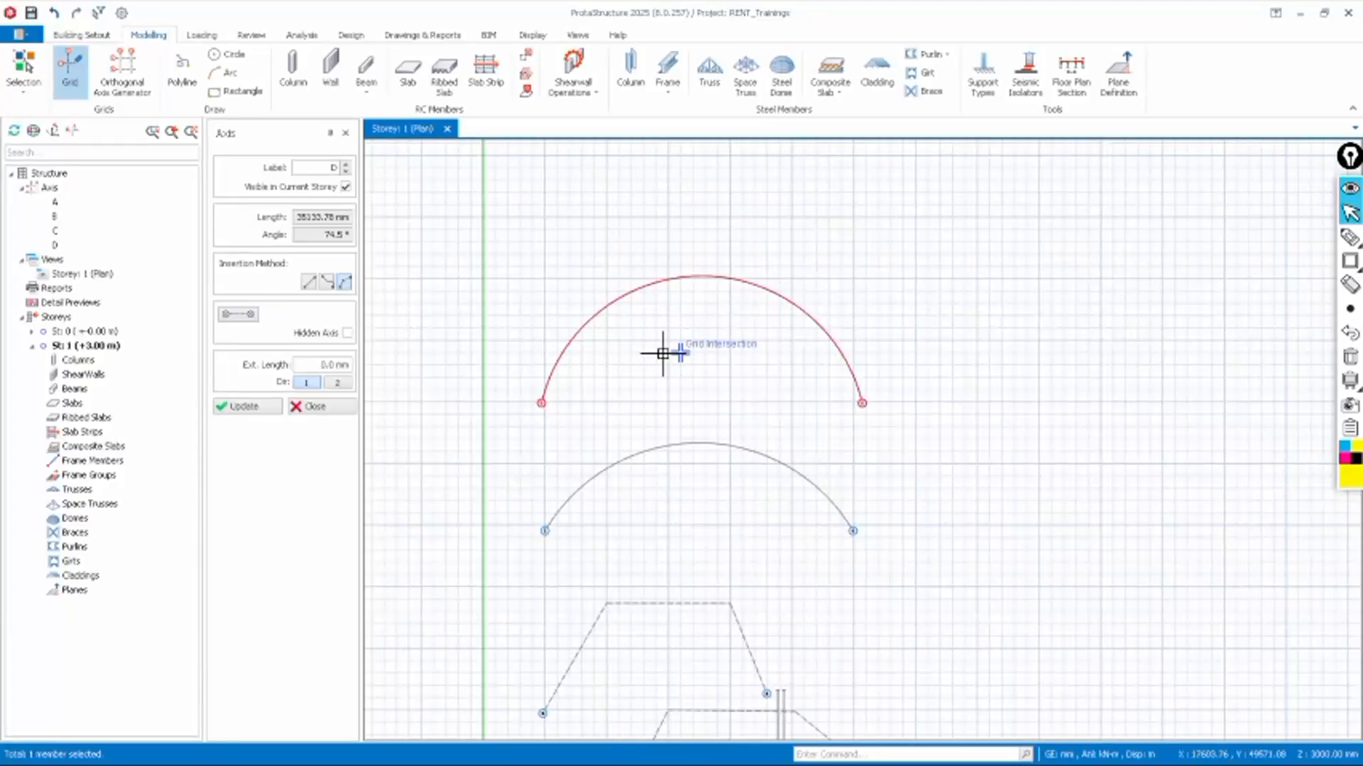
{"action": "scroll", "coordinate": [650, 348], "scroll_direction": "down", "scroll_amount": 2}
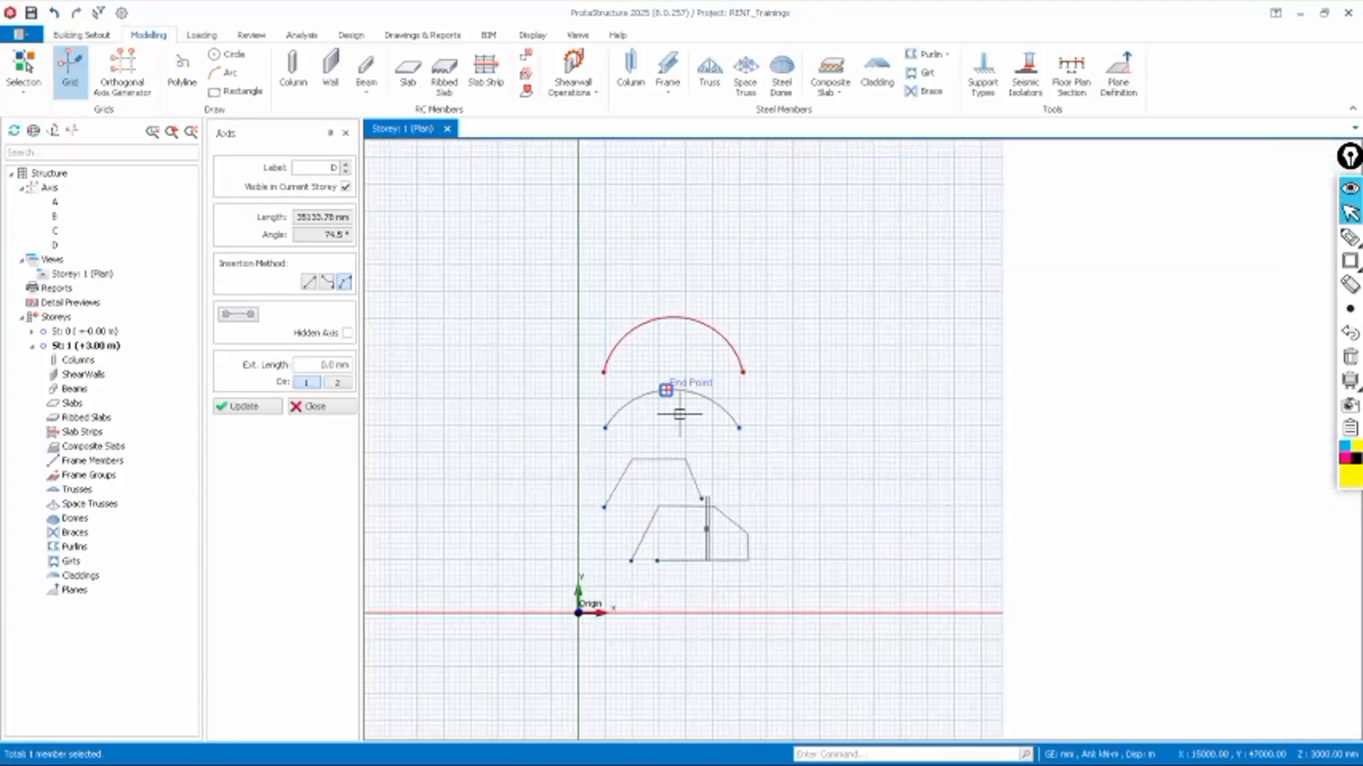
{"action": "scroll", "coordinate": [677, 526], "scroll_direction": "up", "scroll_amount": 1}
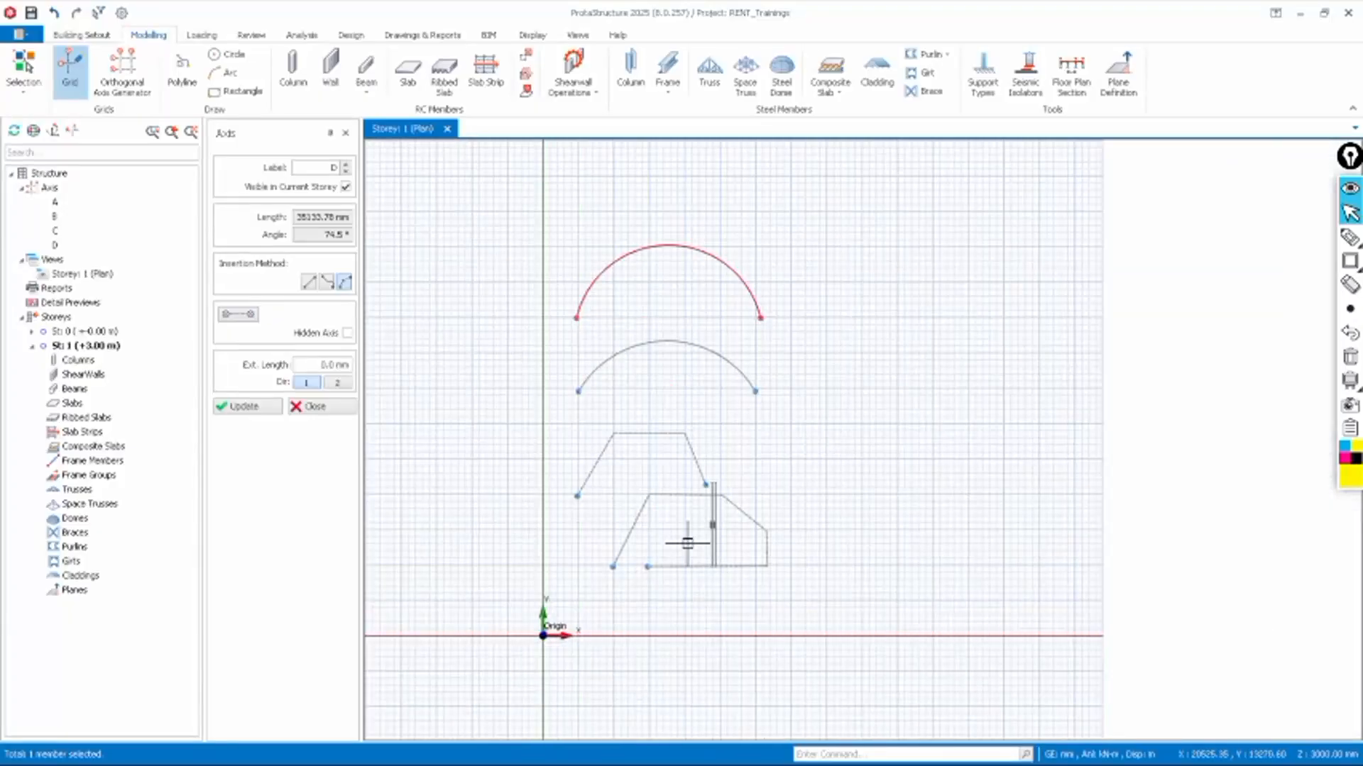
End axis insertion and window-select all four axes in the plan, accepting the Axis member filter
{"action": "scroll", "coordinate": [660, 532], "scroll_direction": "up", "scroll_amount": 1}
{"action": "scroll", "coordinate": [608, 374], "scroll_direction": "down", "scroll_amount": 2}
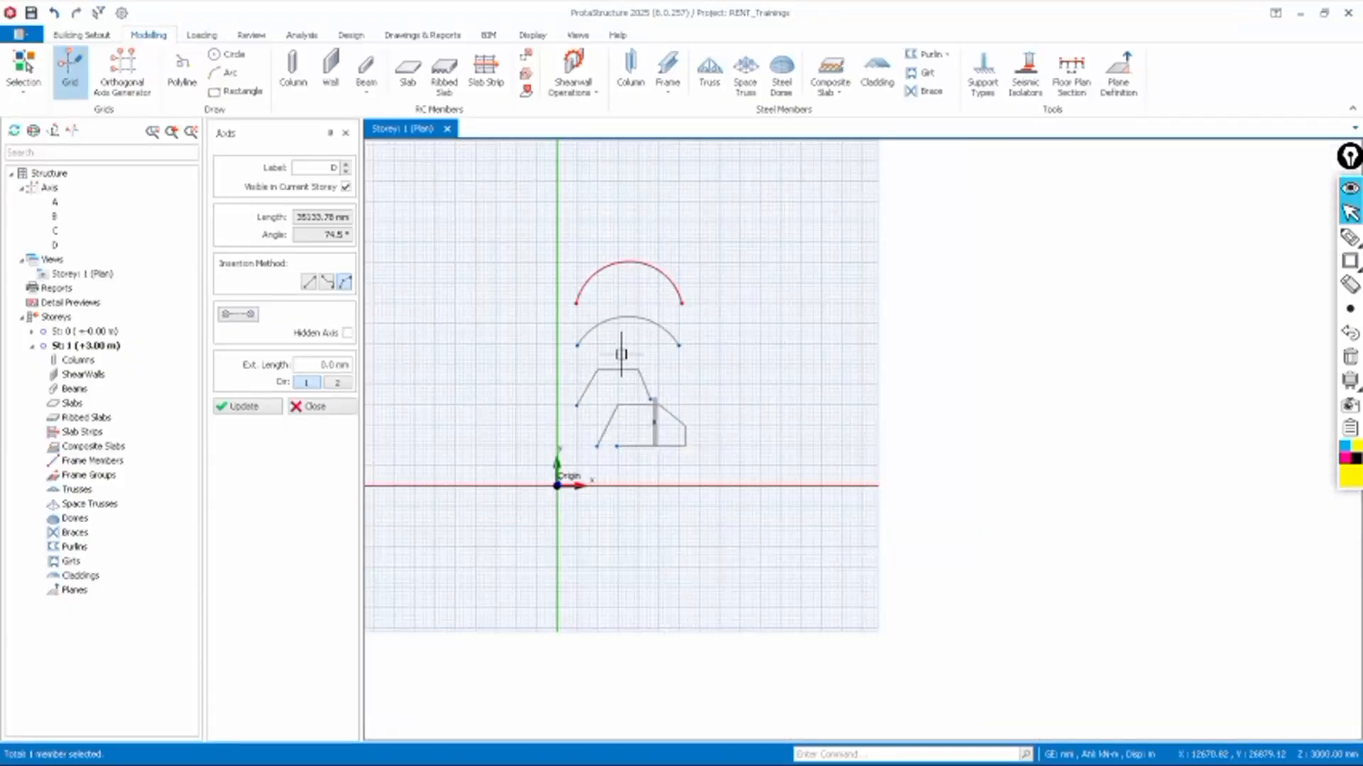
{"action": "scroll", "coordinate": [619, 261], "scroll_direction": "up", "scroll_amount": 2}
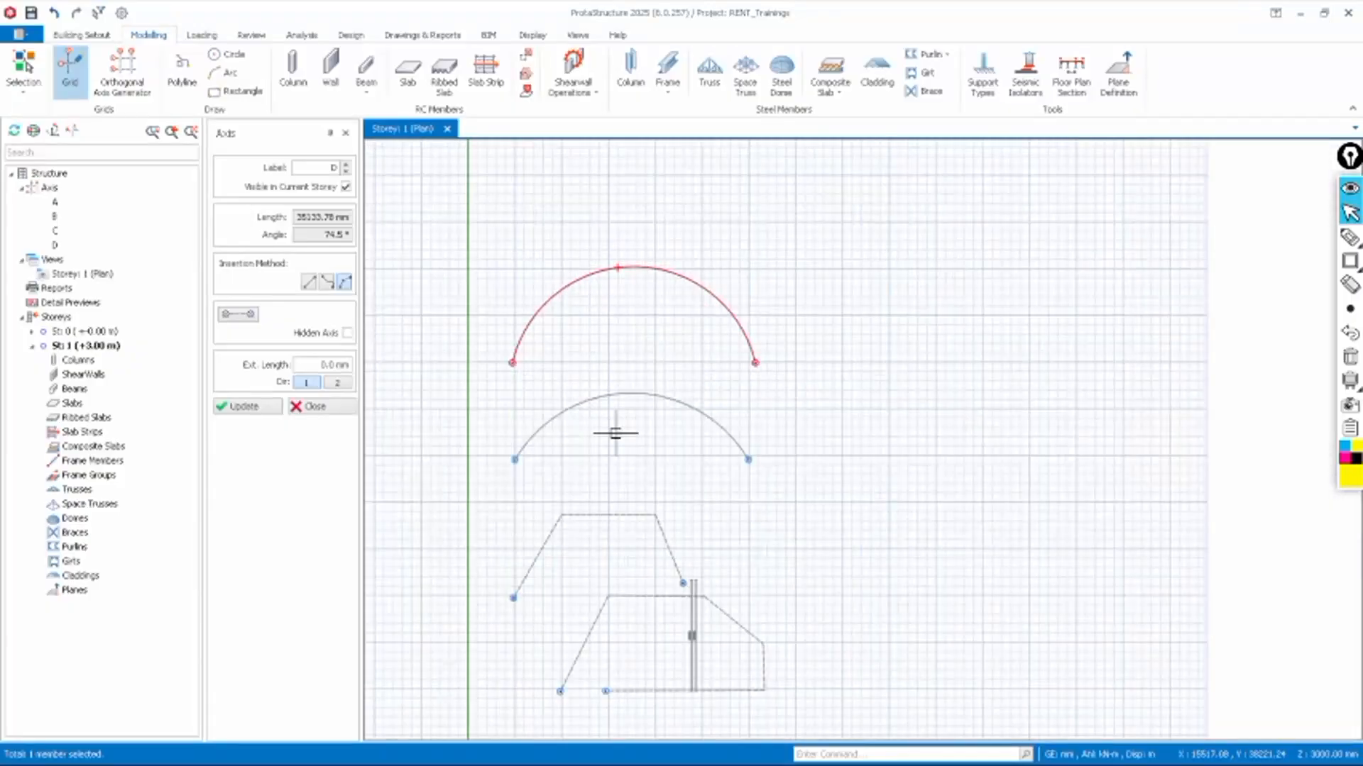
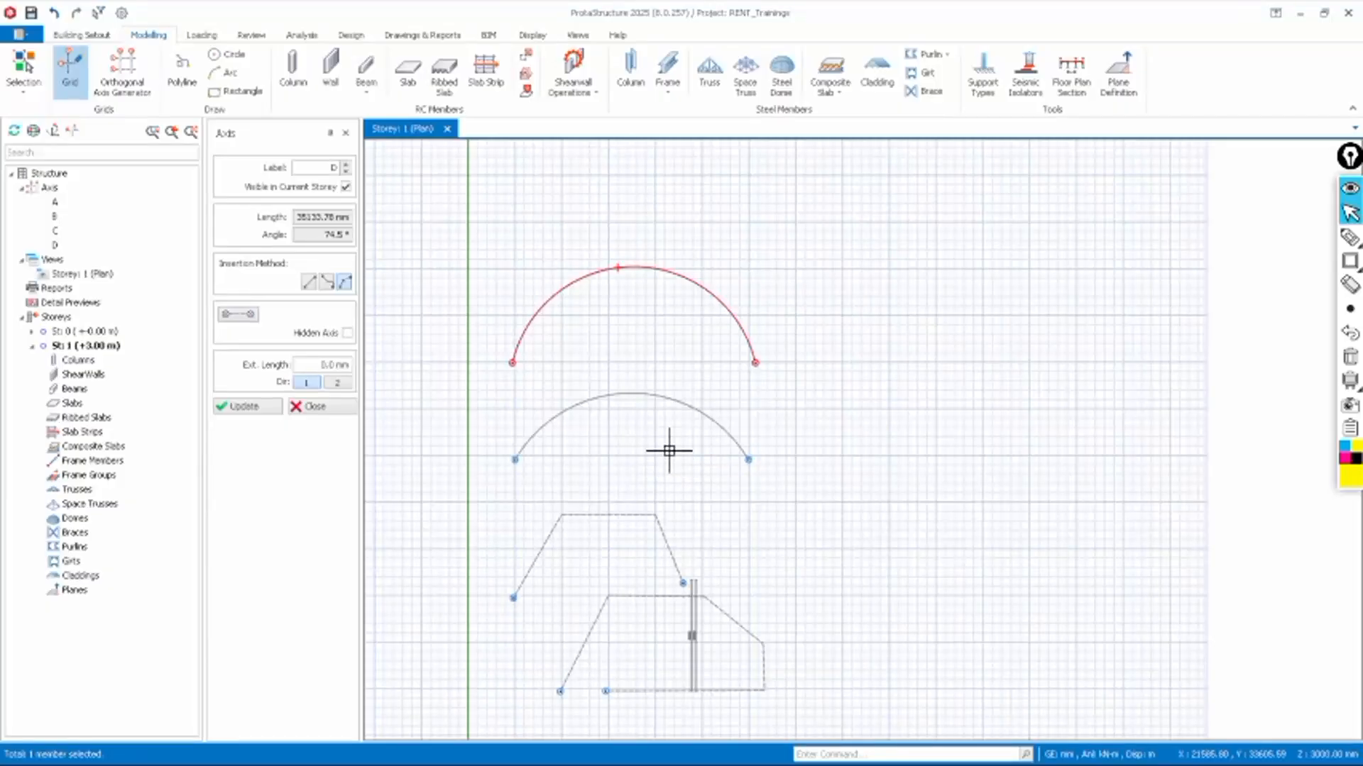
{"action": "left_click", "coordinate": [344, 135]}
{"action": "scroll", "coordinate": [552, 329], "scroll_direction": "down", "scroll_amount": 3}
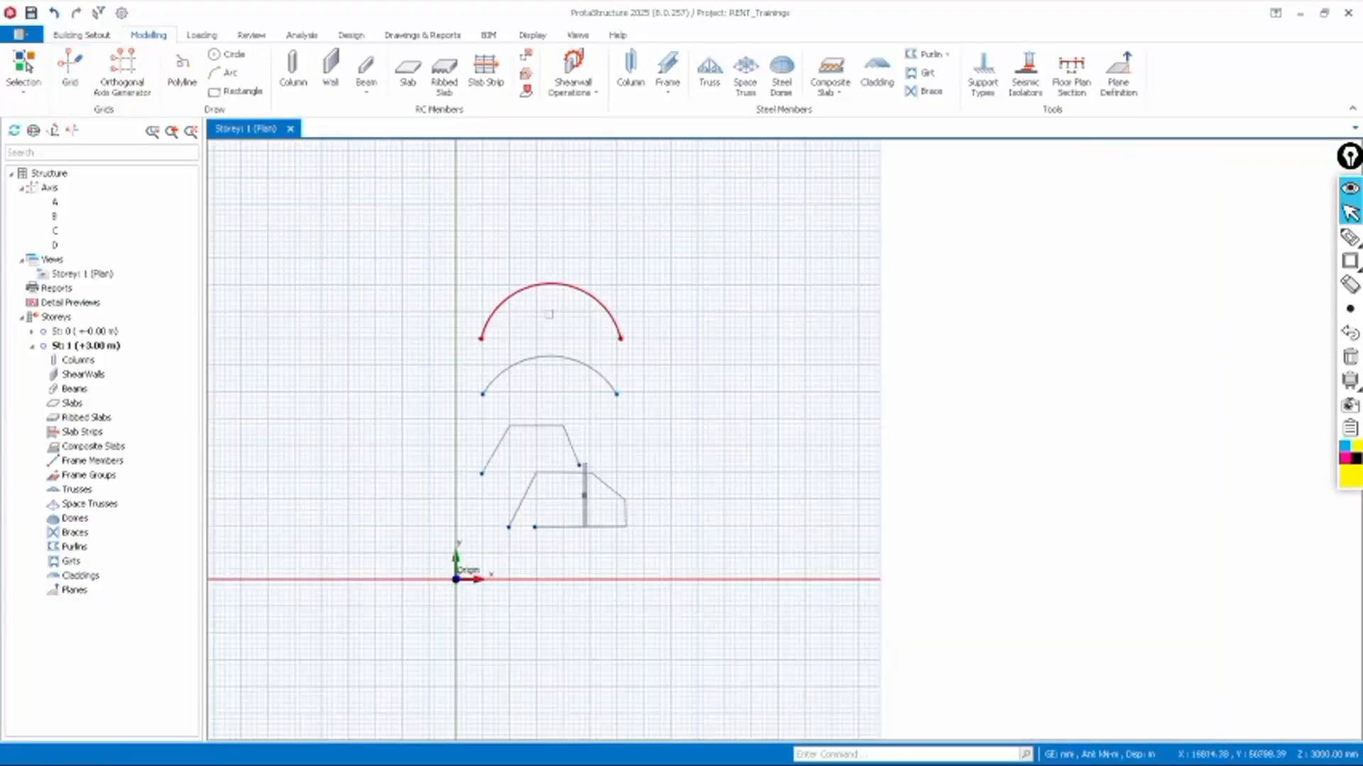
{"action": "scroll", "coordinate": [527, 455], "scroll_direction": "up", "scroll_amount": 1}
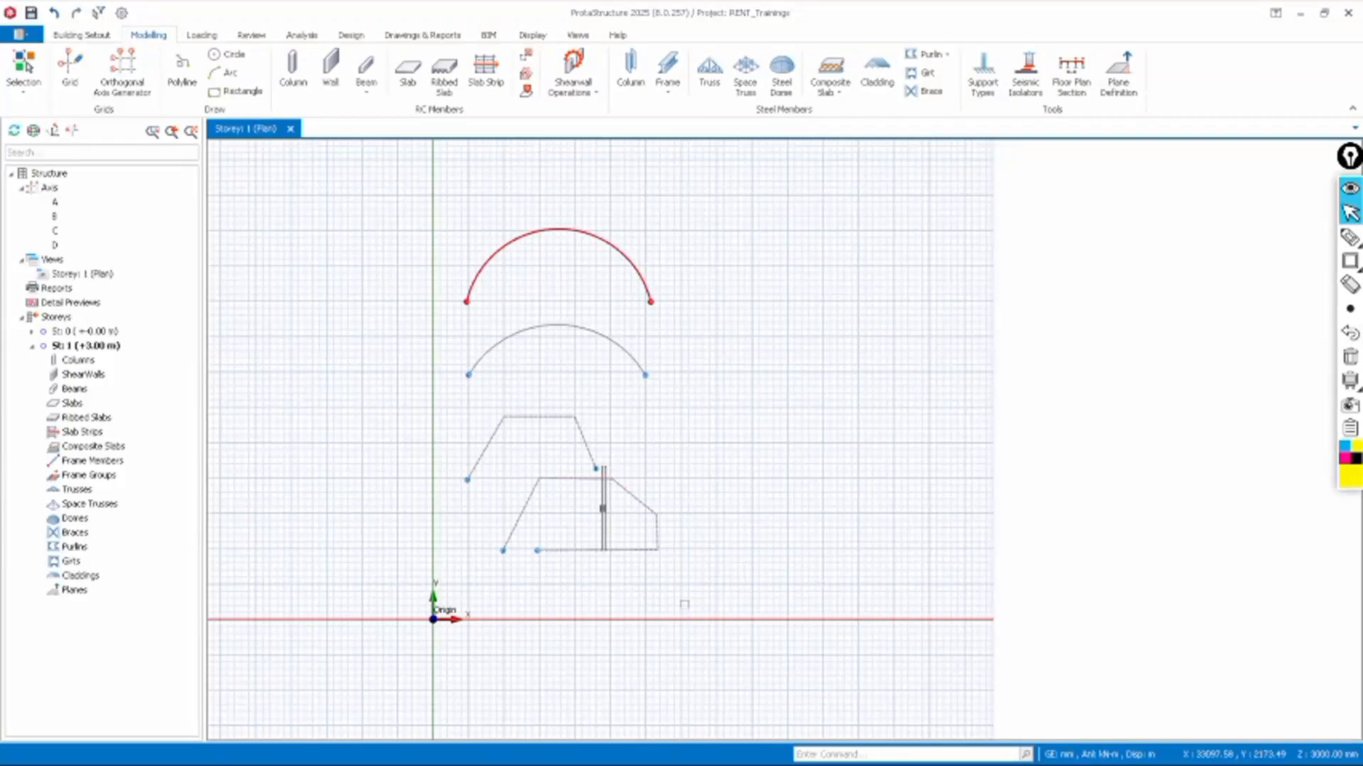
{"action": "left_click_drag", "start_coordinate": [700, 593], "coordinate": [452, 225]}
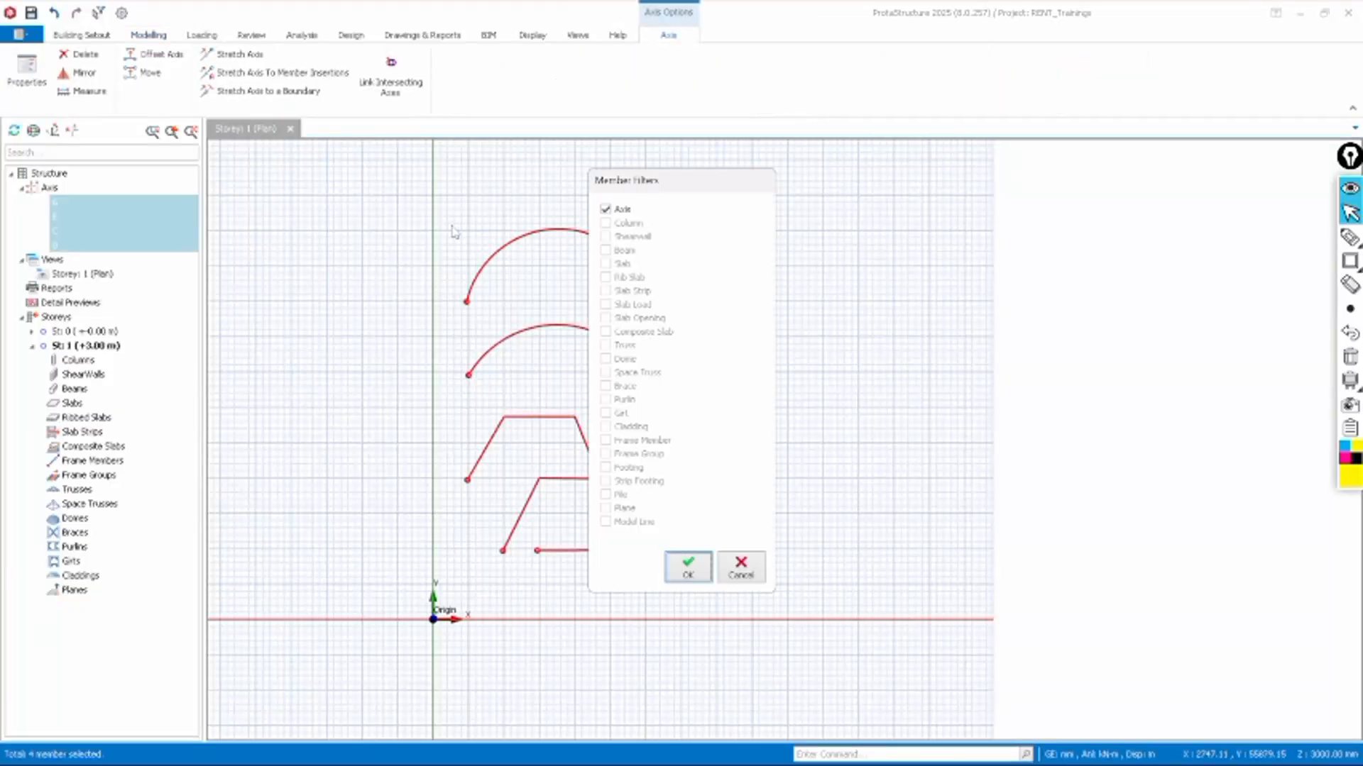
{"action": "left_click", "coordinate": [674, 570]}
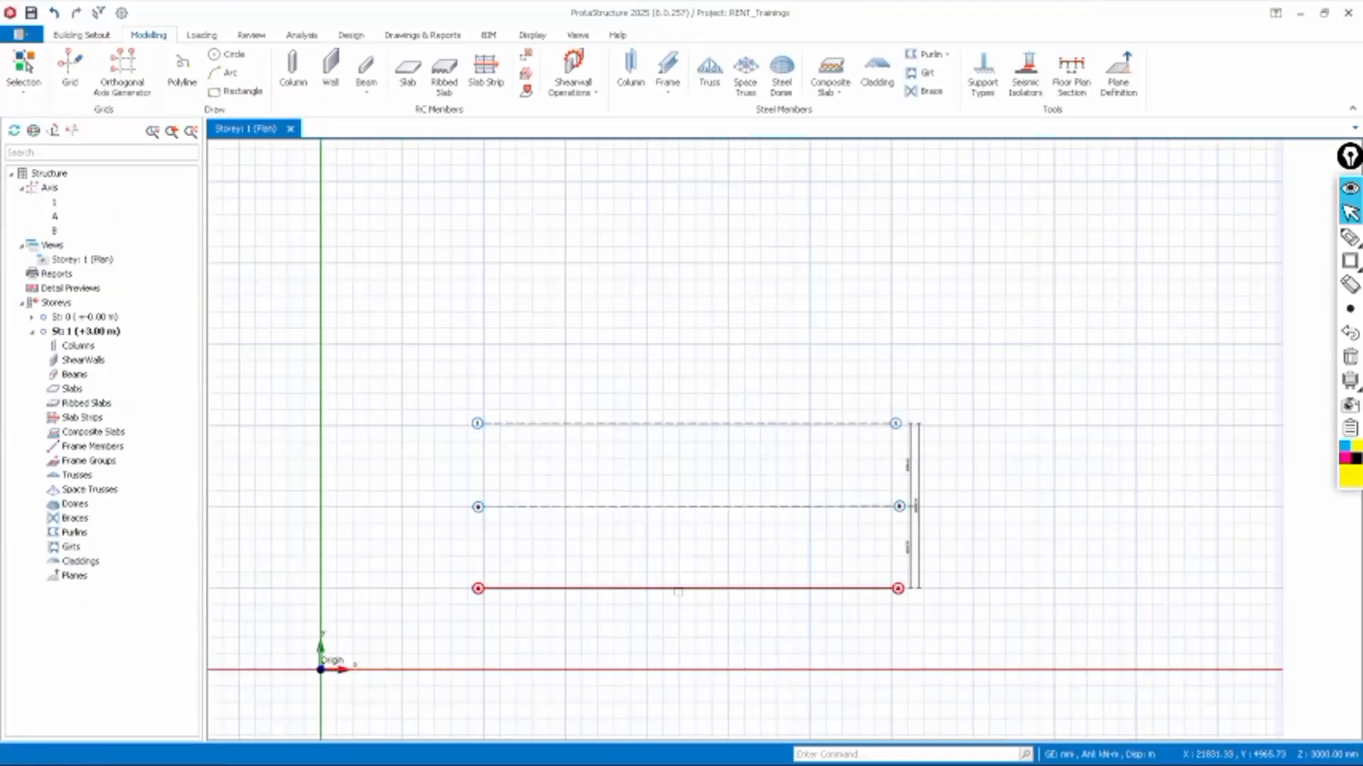
Select the uppermost axis 1 and review the editing commands available for it
{"action": "scroll", "coordinate": [678, 589], "scroll_direction": "up", "scroll_amount": 1}
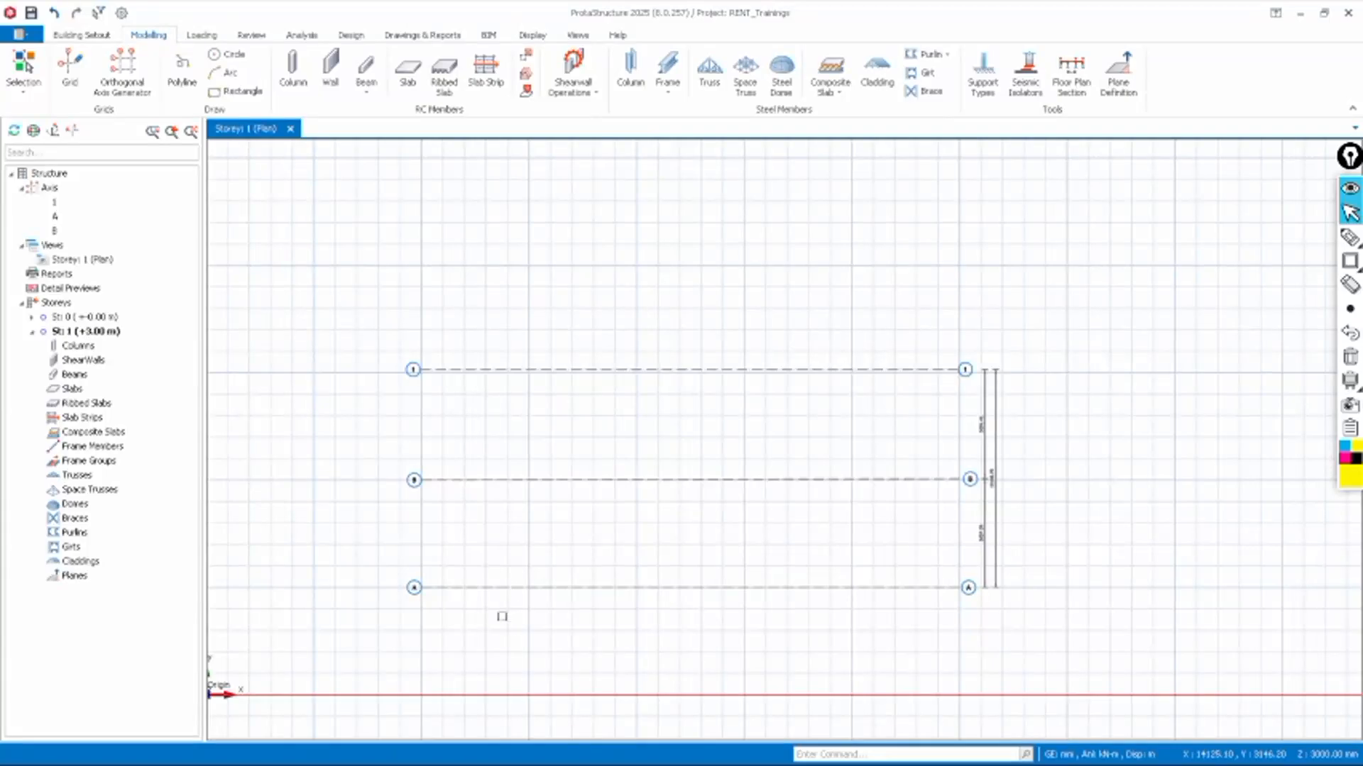
{"action": "scroll", "coordinate": [533, 565], "scroll_direction": "up", "scroll_amount": 3}
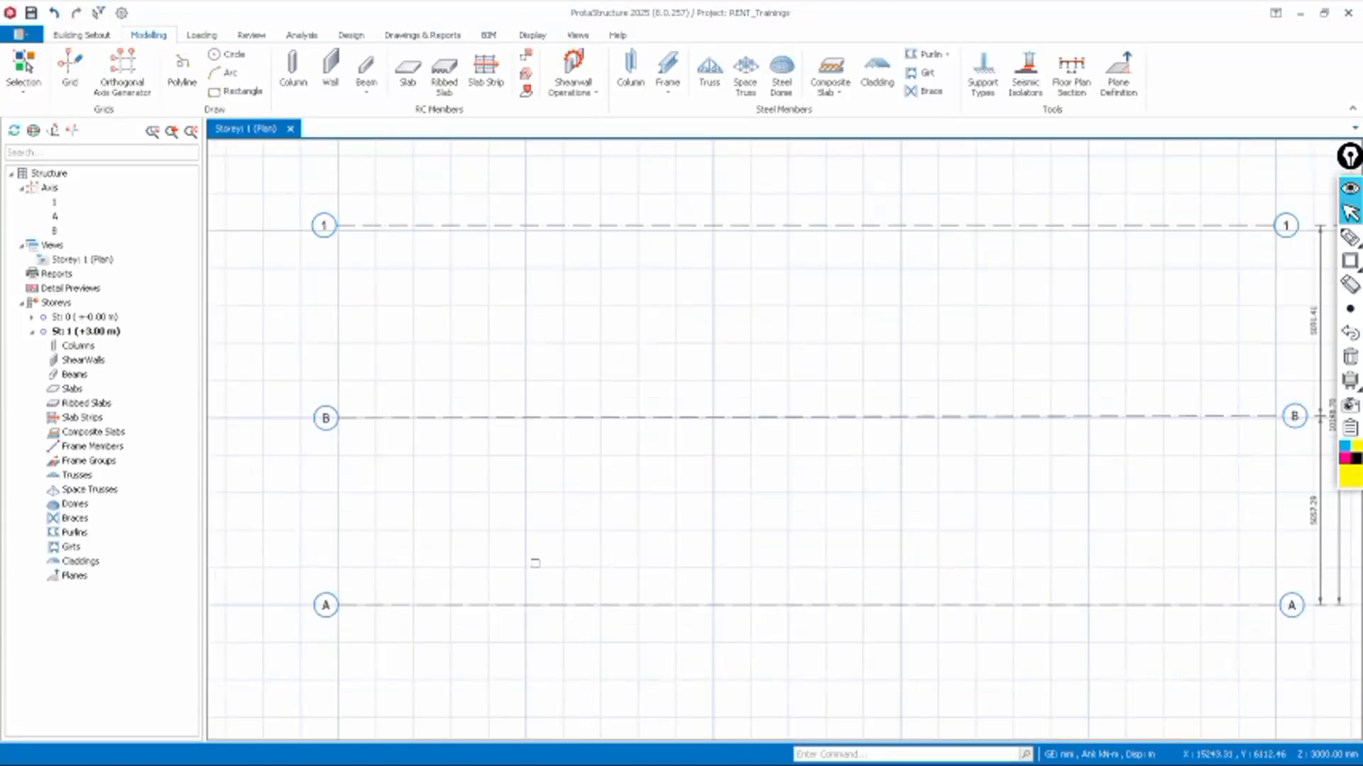
{"action": "scroll", "coordinate": [502, 537], "scroll_direction": "down", "scroll_amount": 2}
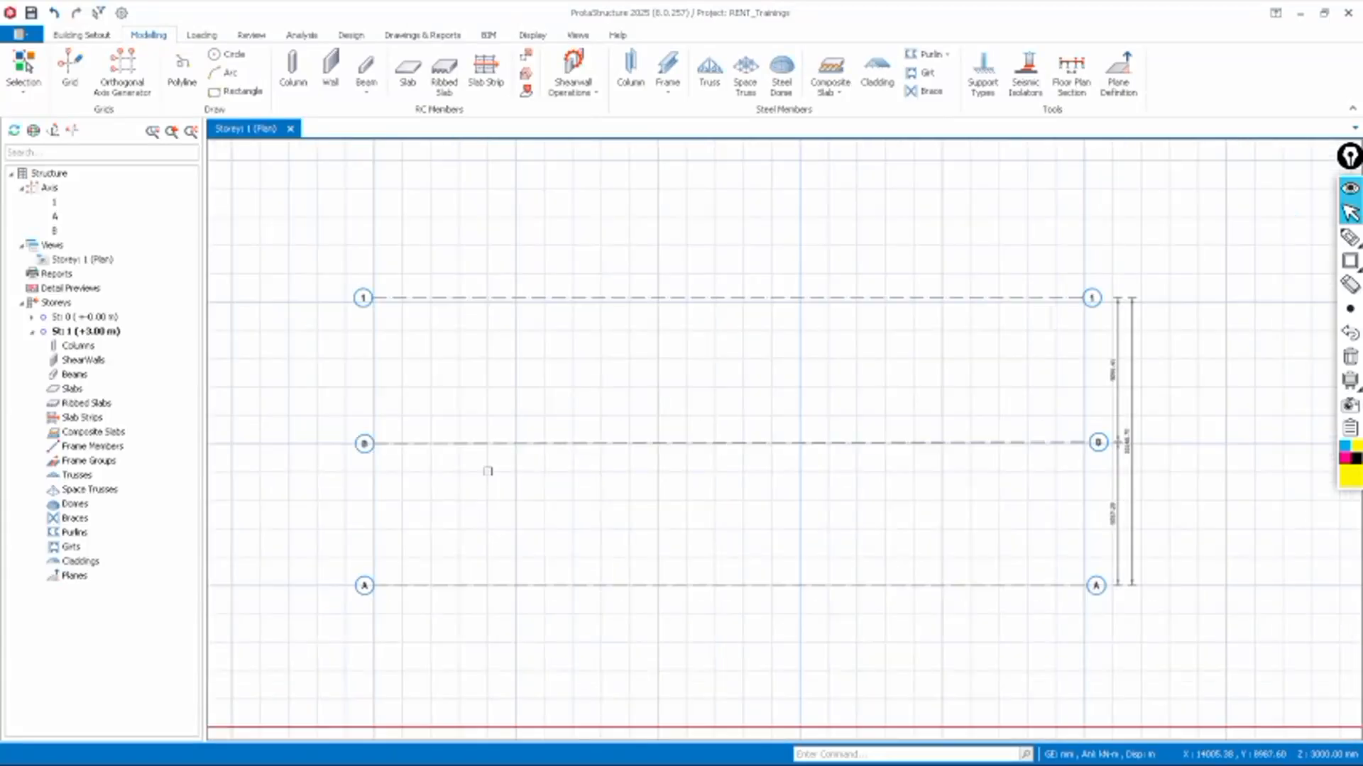
{"action": "scroll", "coordinate": [501, 456], "scroll_direction": "down", "scroll_amount": 1}
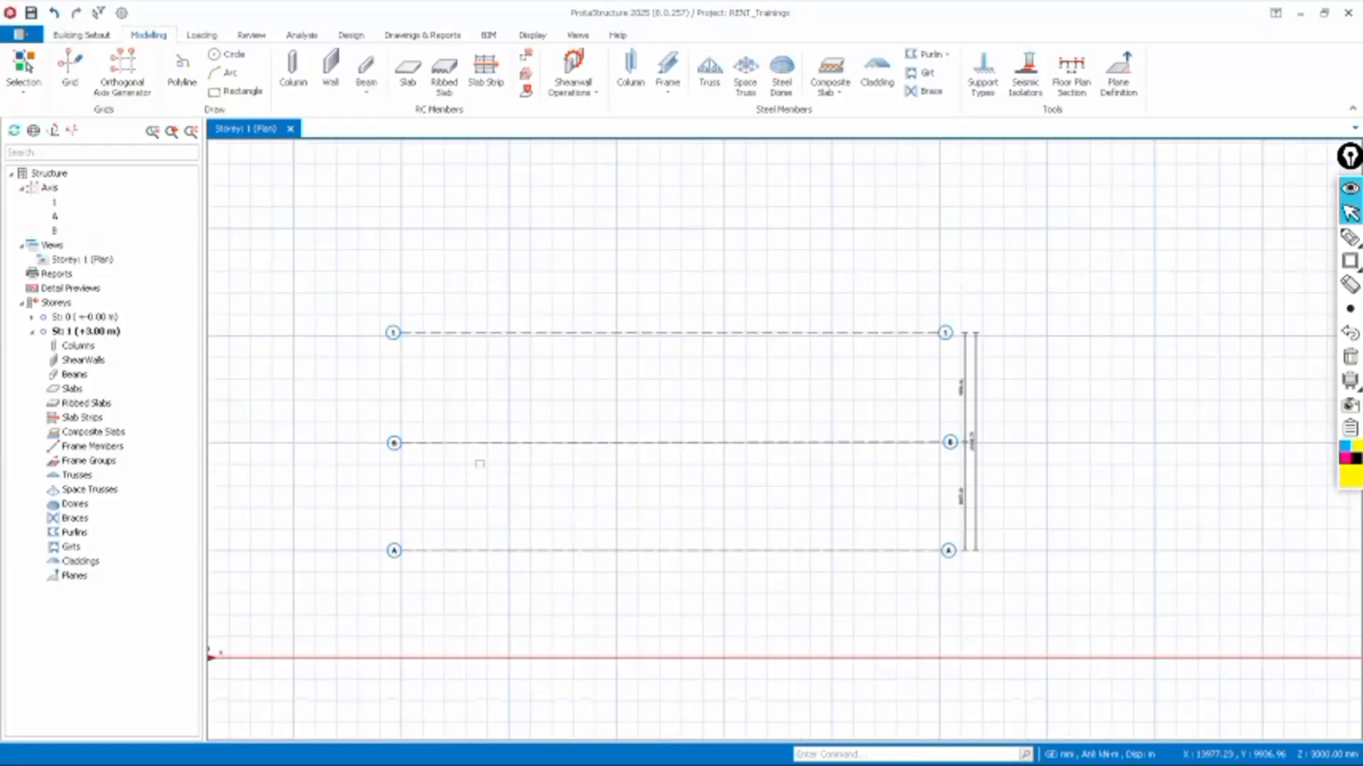
{"action": "scroll", "coordinate": [518, 547], "scroll_direction": "up", "scroll_amount": 1}
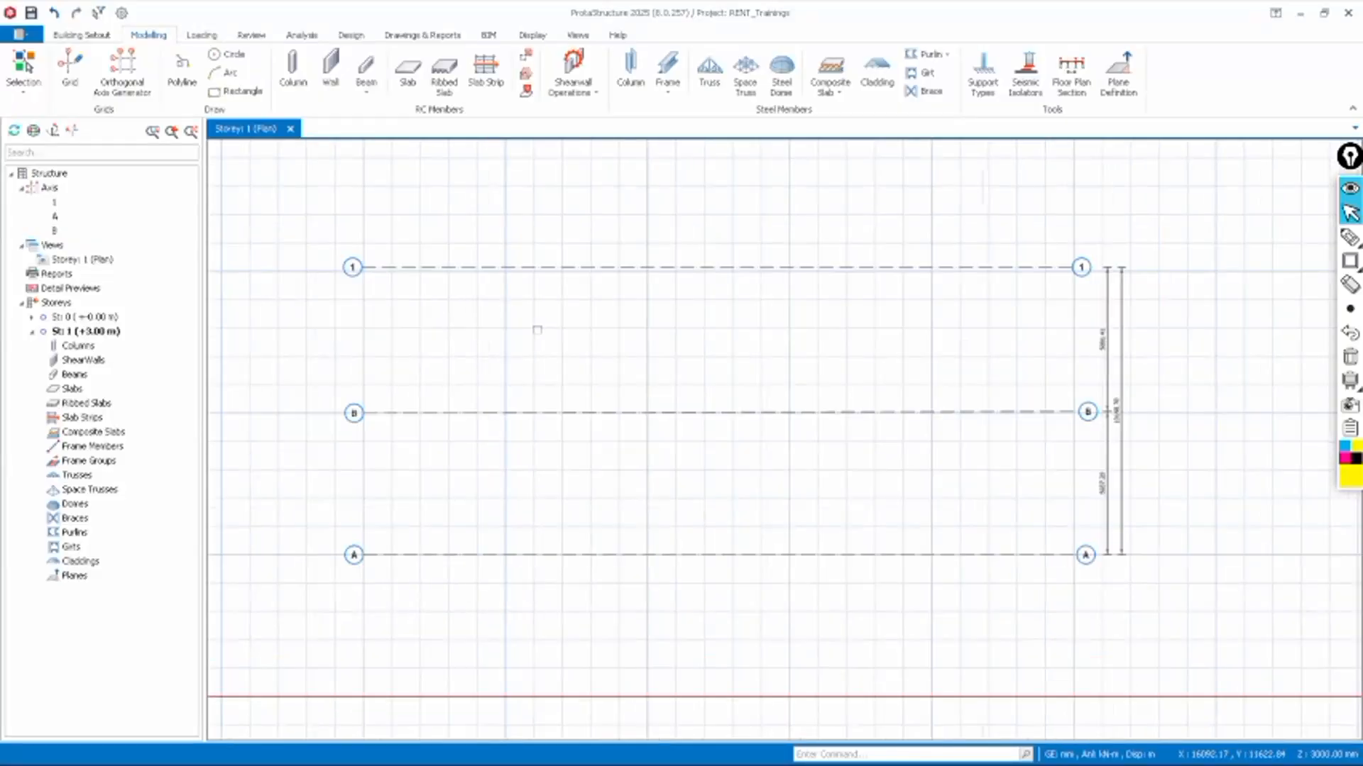
{"action": "left_click", "coordinate": [527, 268]}
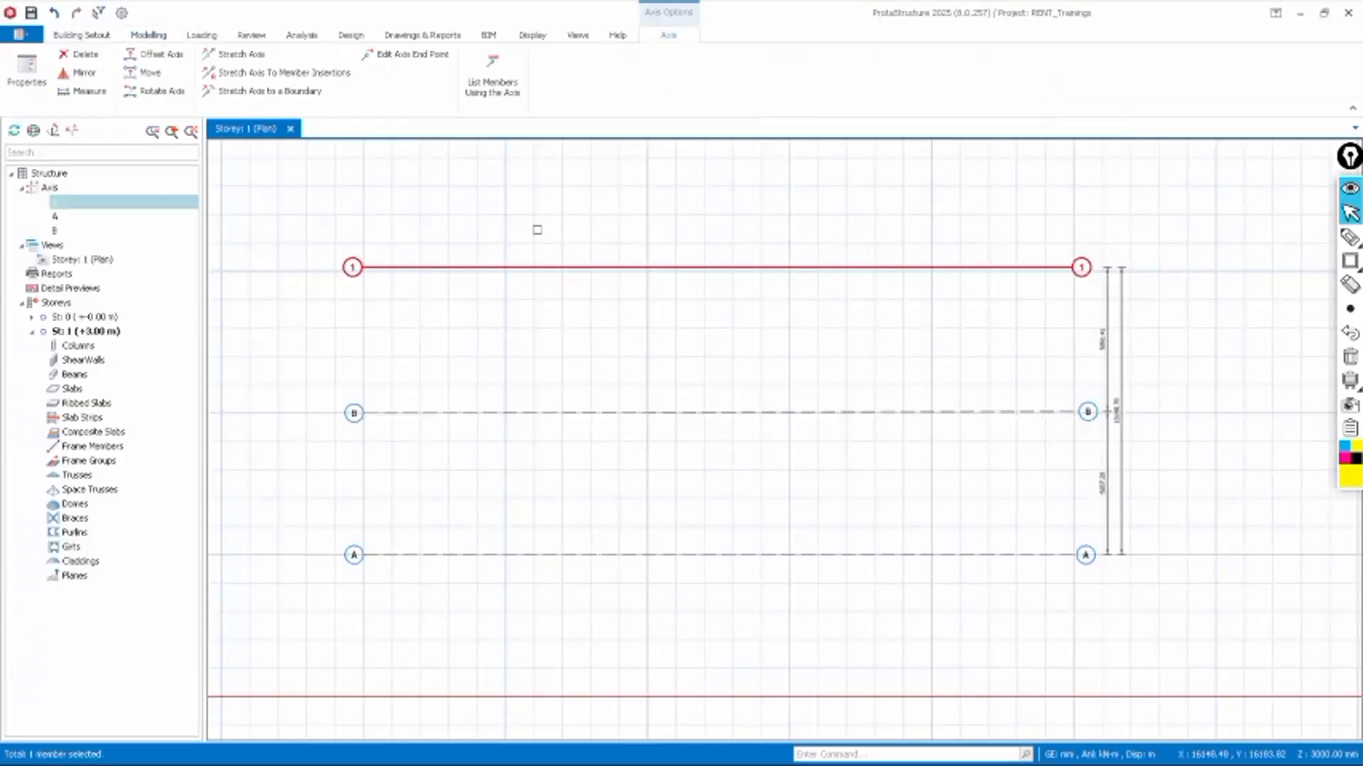
{"action": "right_click", "coordinate": [537, 229]}
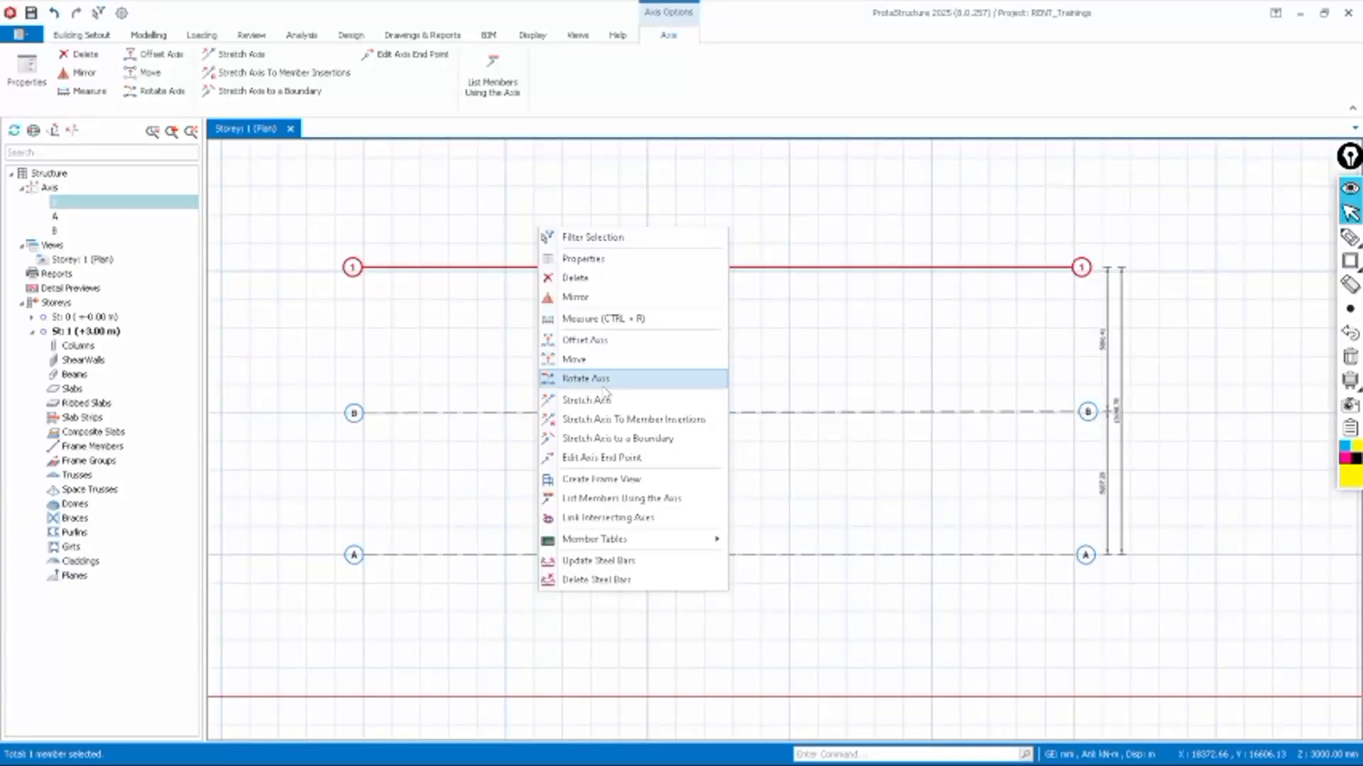
{"action": "left_click", "coordinate": [480, 385]}
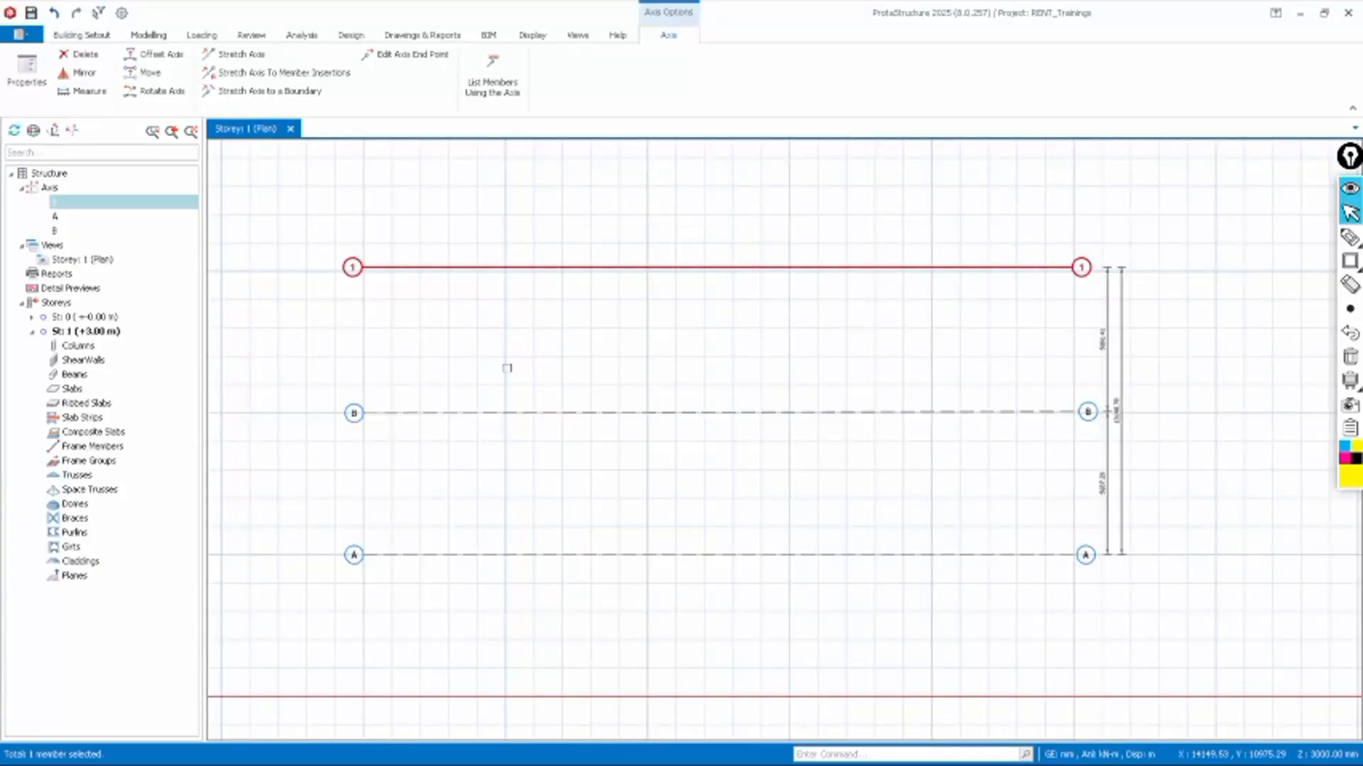
{"action": "left_click", "coordinate": [552, 357]}
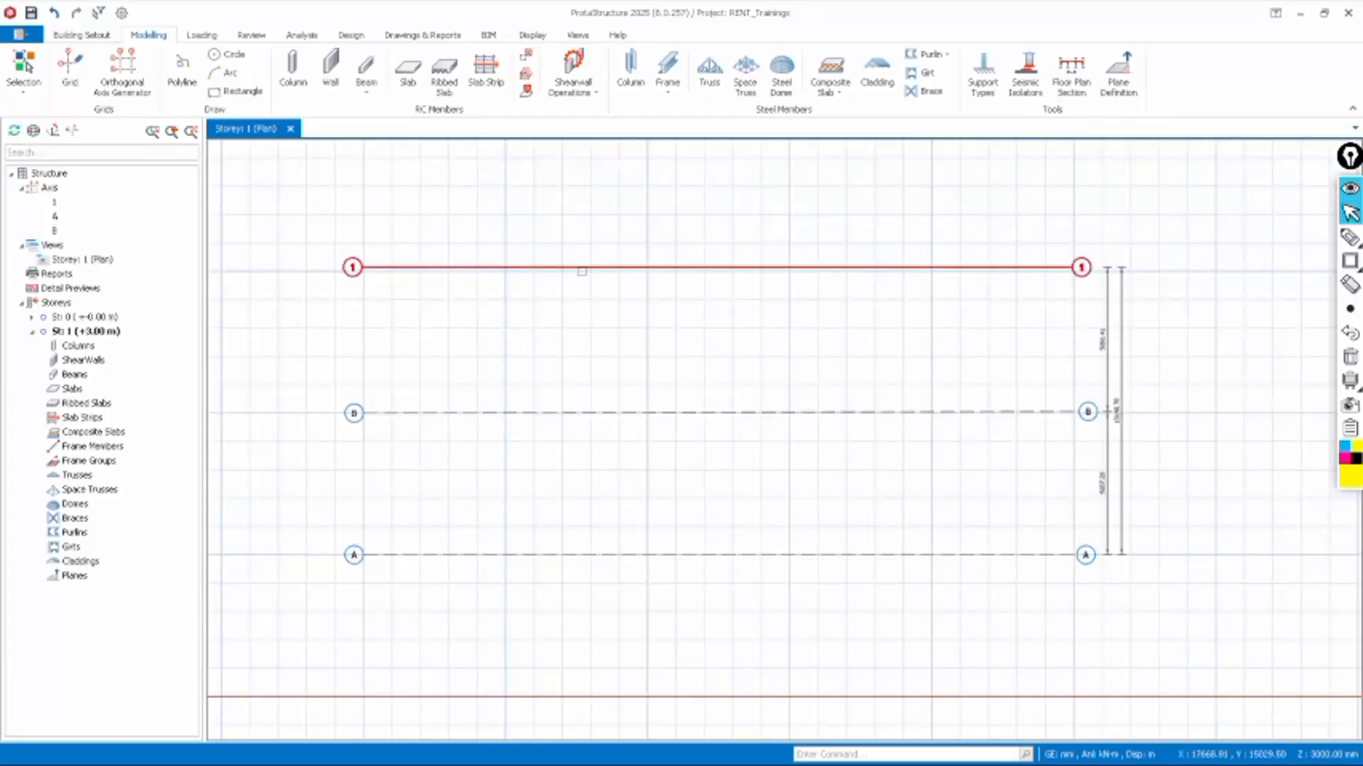
Offset axis 1 upward by about 3430 mm with Offset Axis and end the command
{"action": "left_click", "coordinate": [582, 269]}
{"action": "right_click", "coordinate": [554, 307]}
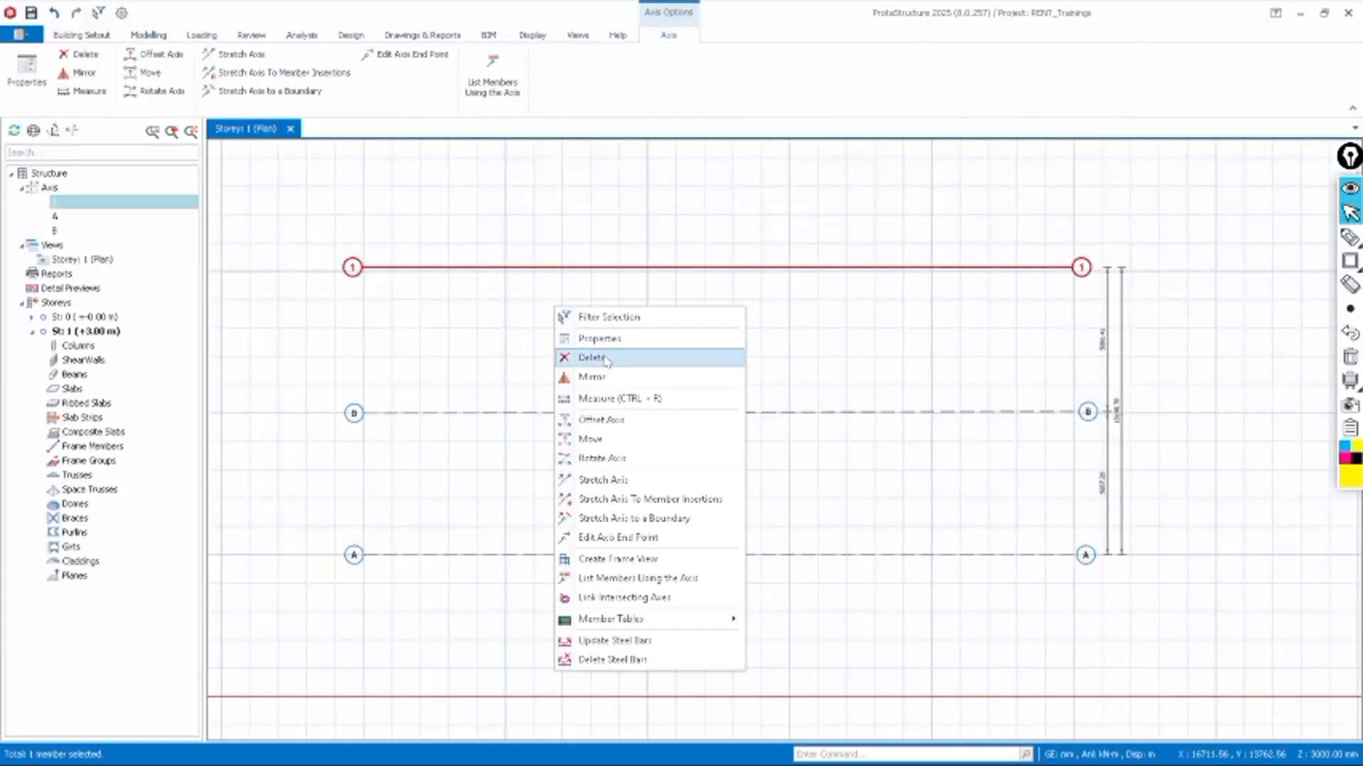
{"action": "left_click", "coordinate": [603, 419]}
{"action": "scroll", "coordinate": [620, 499], "scroll_direction": "down", "scroll_amount": 3}
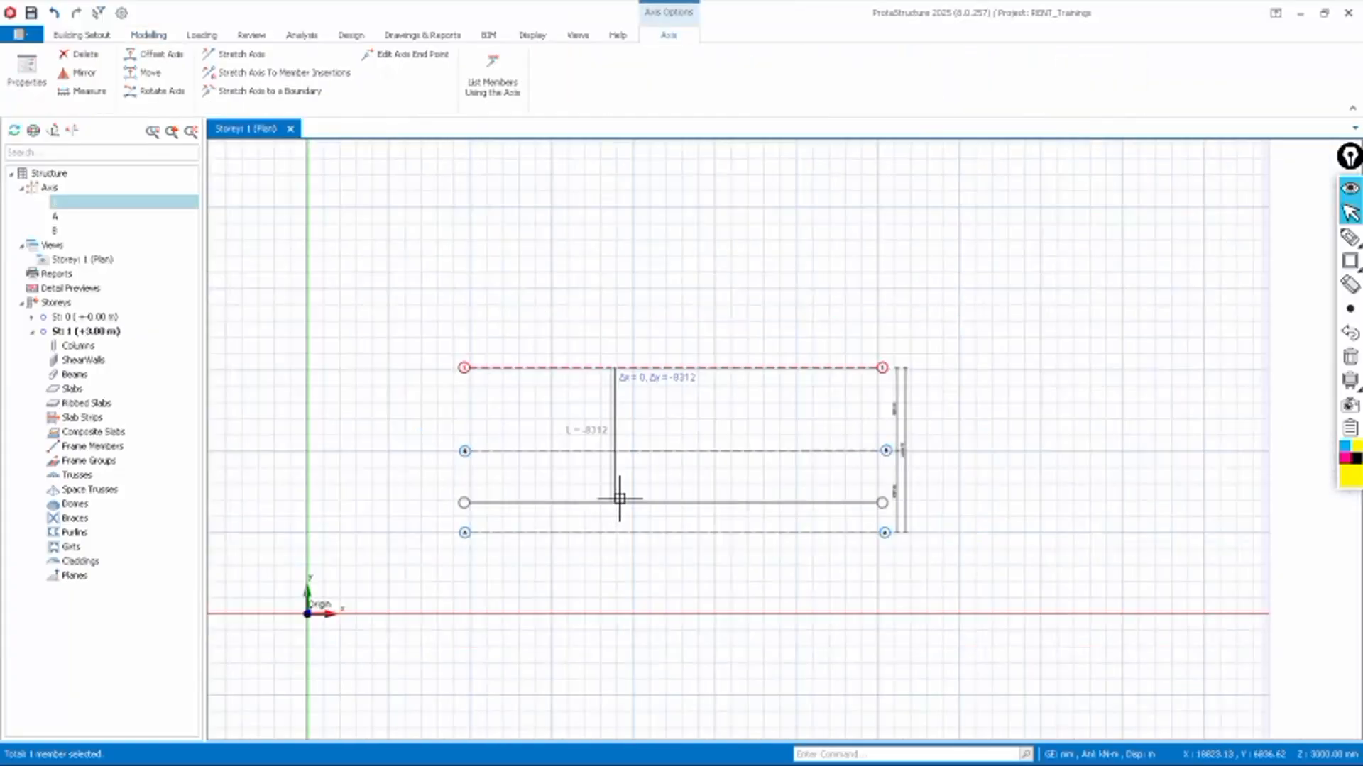
{"action": "scroll", "coordinate": [615, 328], "scroll_direction": "up", "scroll_amount": 2}
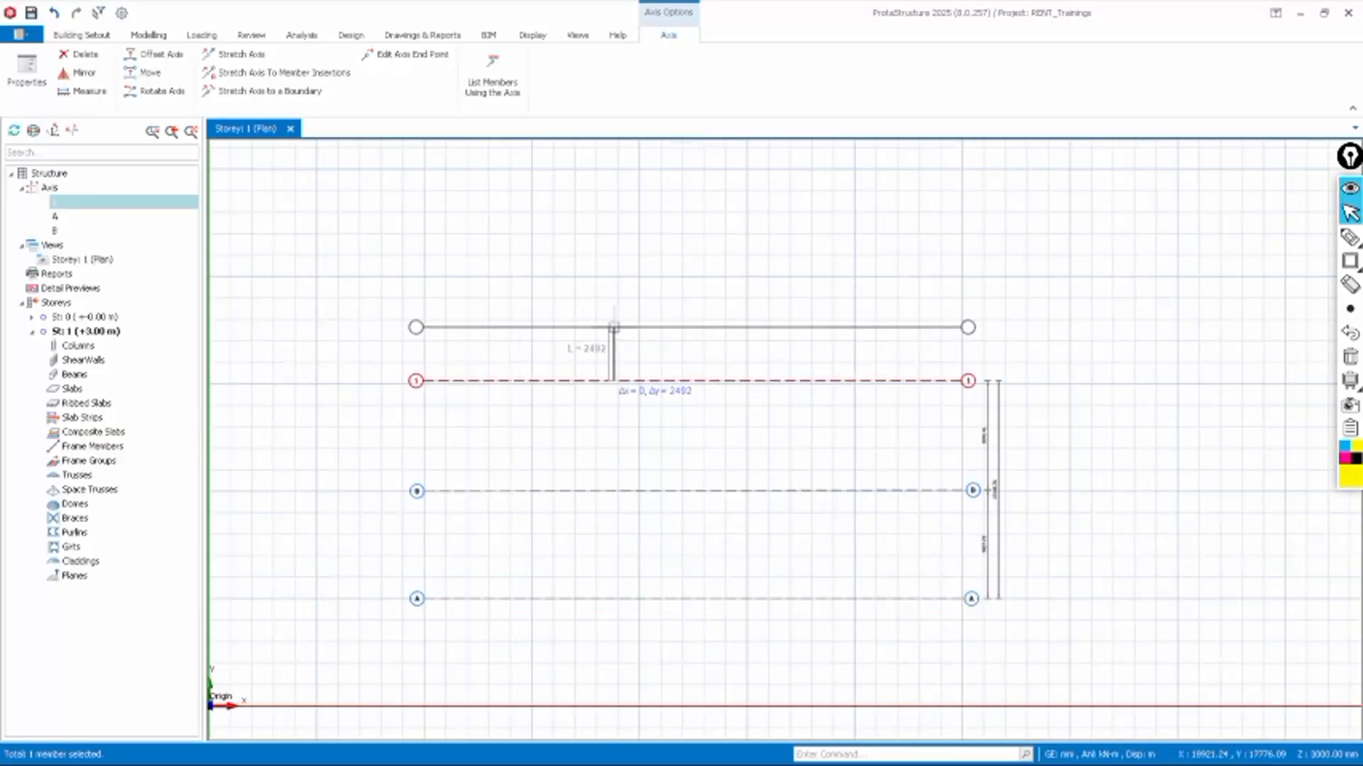
{"action": "scroll", "coordinate": [613, 328], "scroll_direction": "up", "scroll_amount": 2}
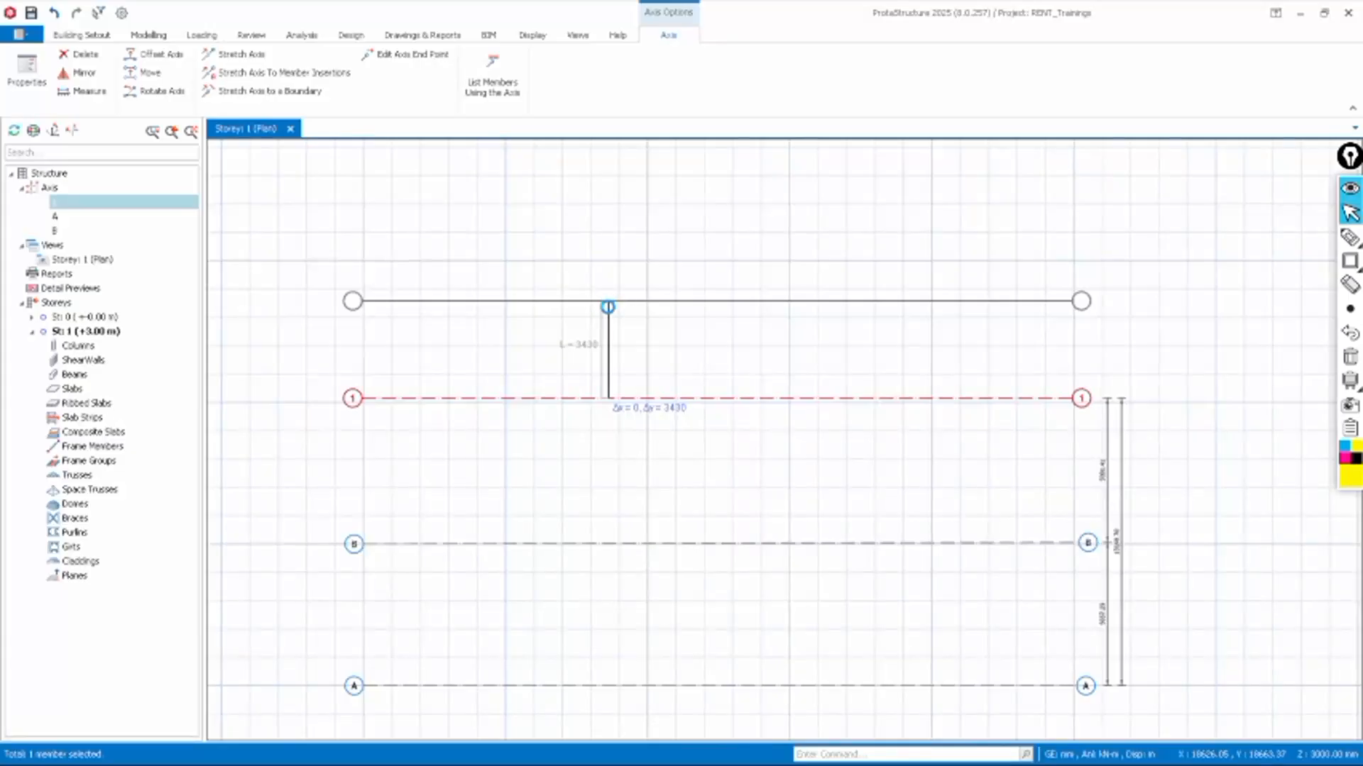
{"action": "left_click", "coordinate": [609, 301]}
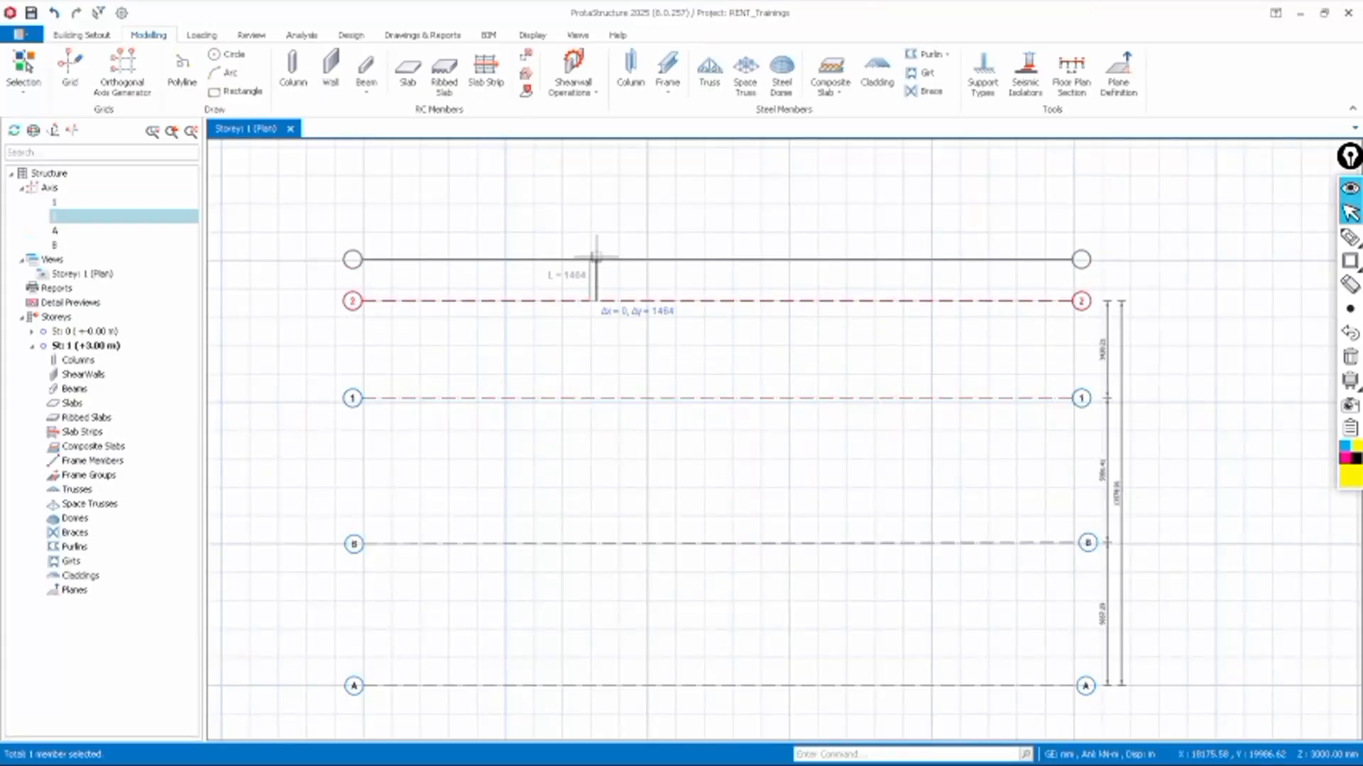
{"action": "scroll", "coordinate": [589, 295], "scroll_direction": "down", "scroll_amount": 3}
{"action": "scroll", "coordinate": [589, 293], "scroll_direction": "up", "scroll_amount": 2}
{"action": "scroll", "coordinate": [589, 291], "scroll_direction": "up", "scroll_amount": 2}
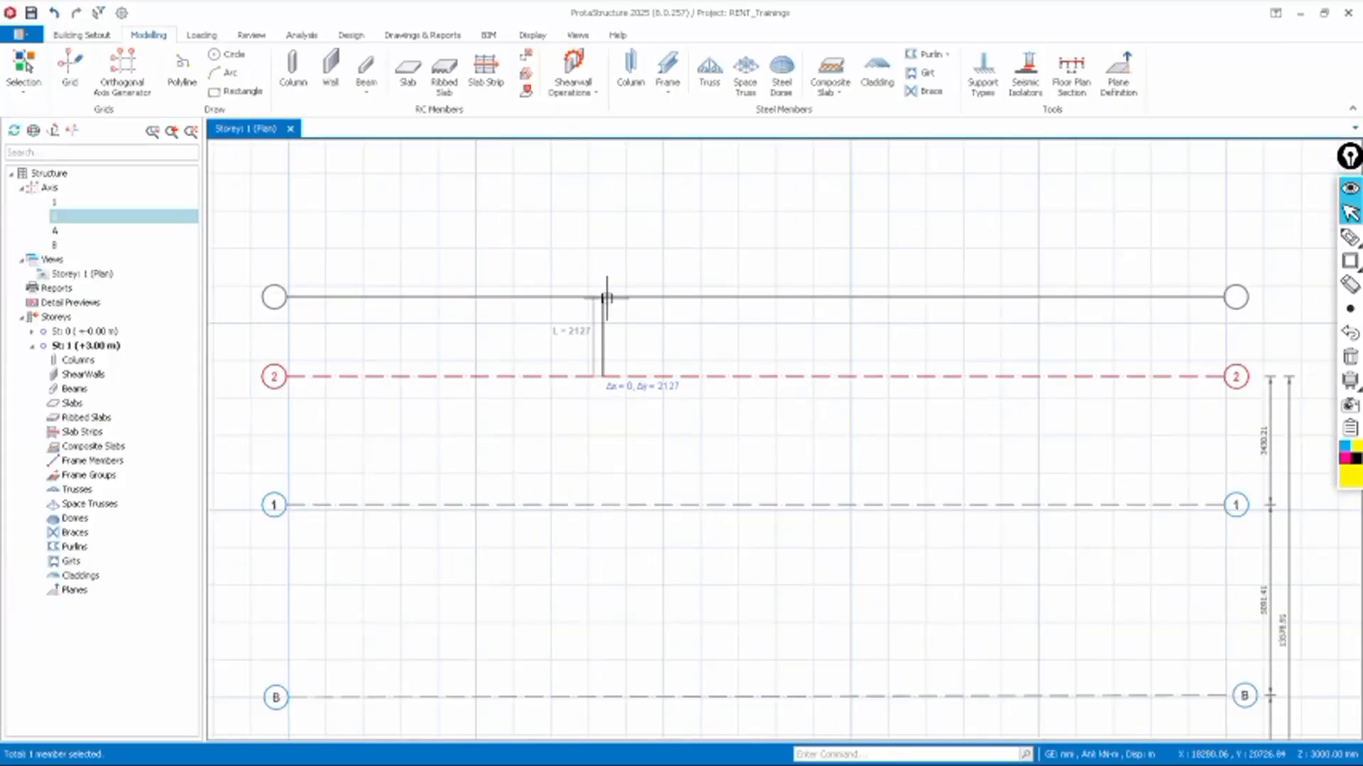
{"action": "key", "text": "Escape"}
{"action": "scroll", "coordinate": [660, 422], "scroll_direction": "down", "scroll_amount": 3}
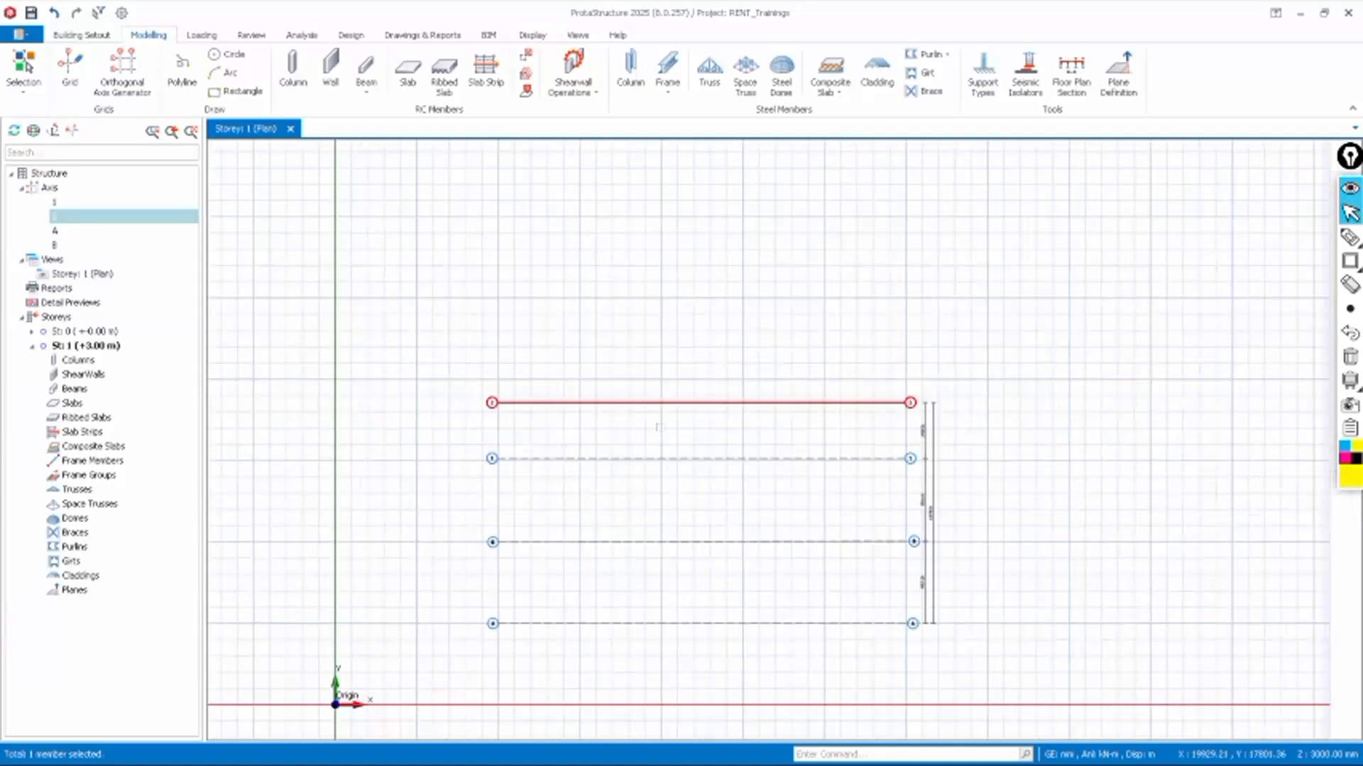
{"action": "scroll", "coordinate": [586, 380], "scroll_direction": "up", "scroll_amount": 2}
{"action": "right_click", "coordinate": [583, 358]}
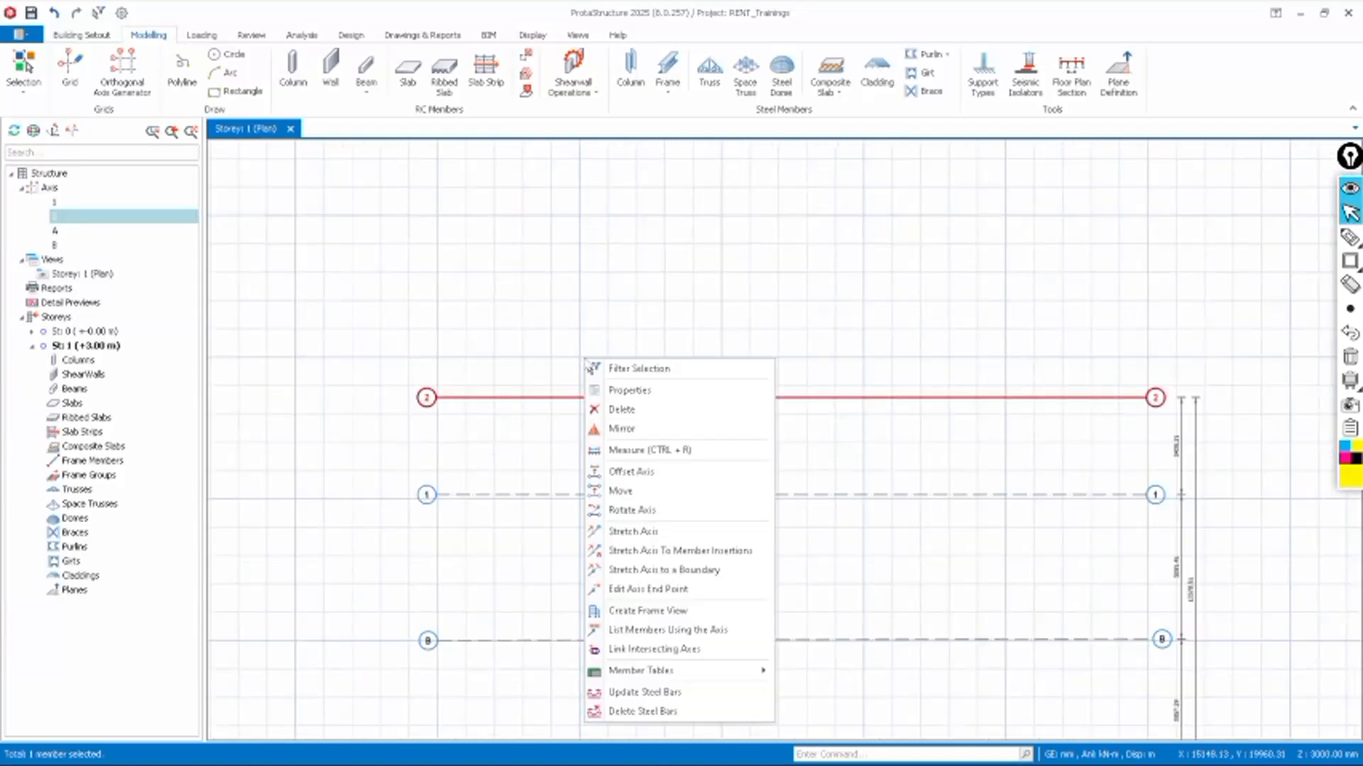
{"action": "left_click", "coordinate": [625, 471]}
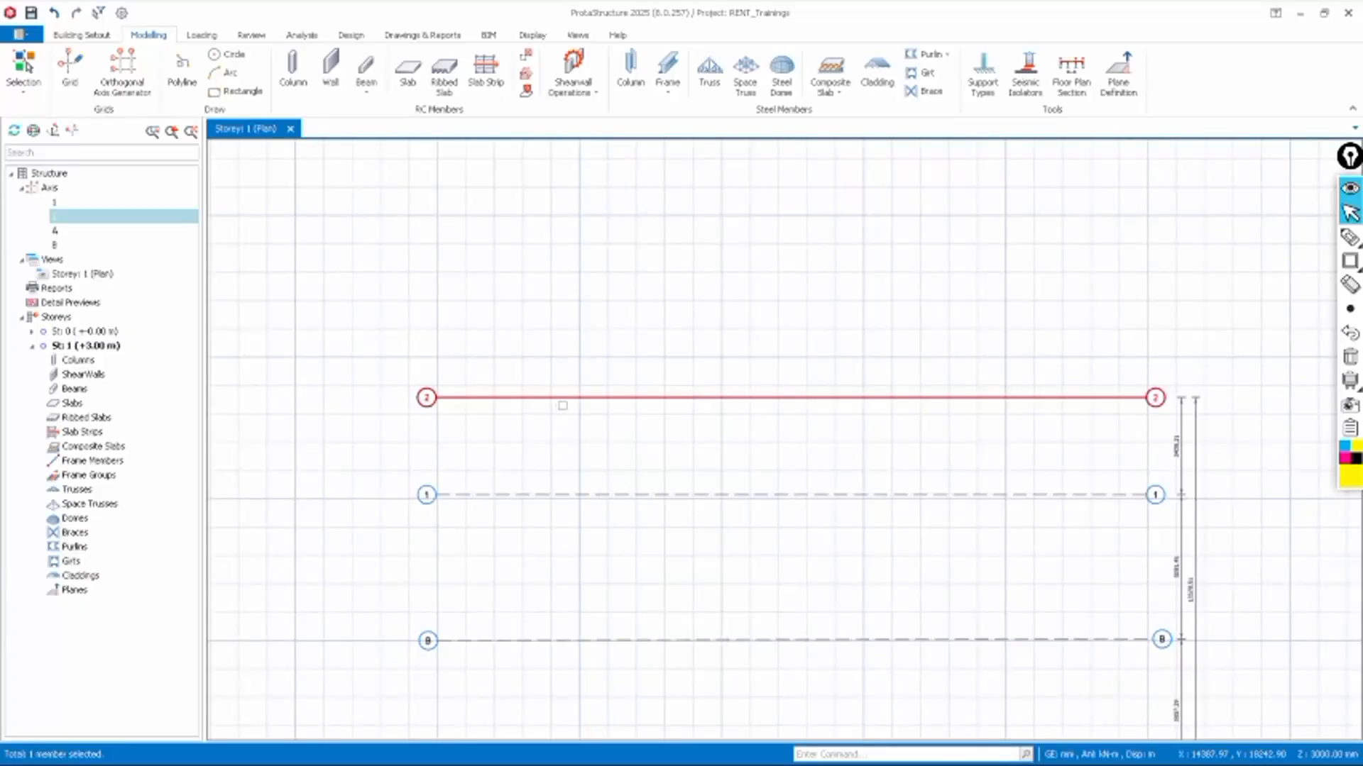
{"action": "key", "text": "Escape"}
Offset axis 2 upward by exactly 2000 mm with Offset Axis
{"action": "left_click", "coordinate": [564, 397]}
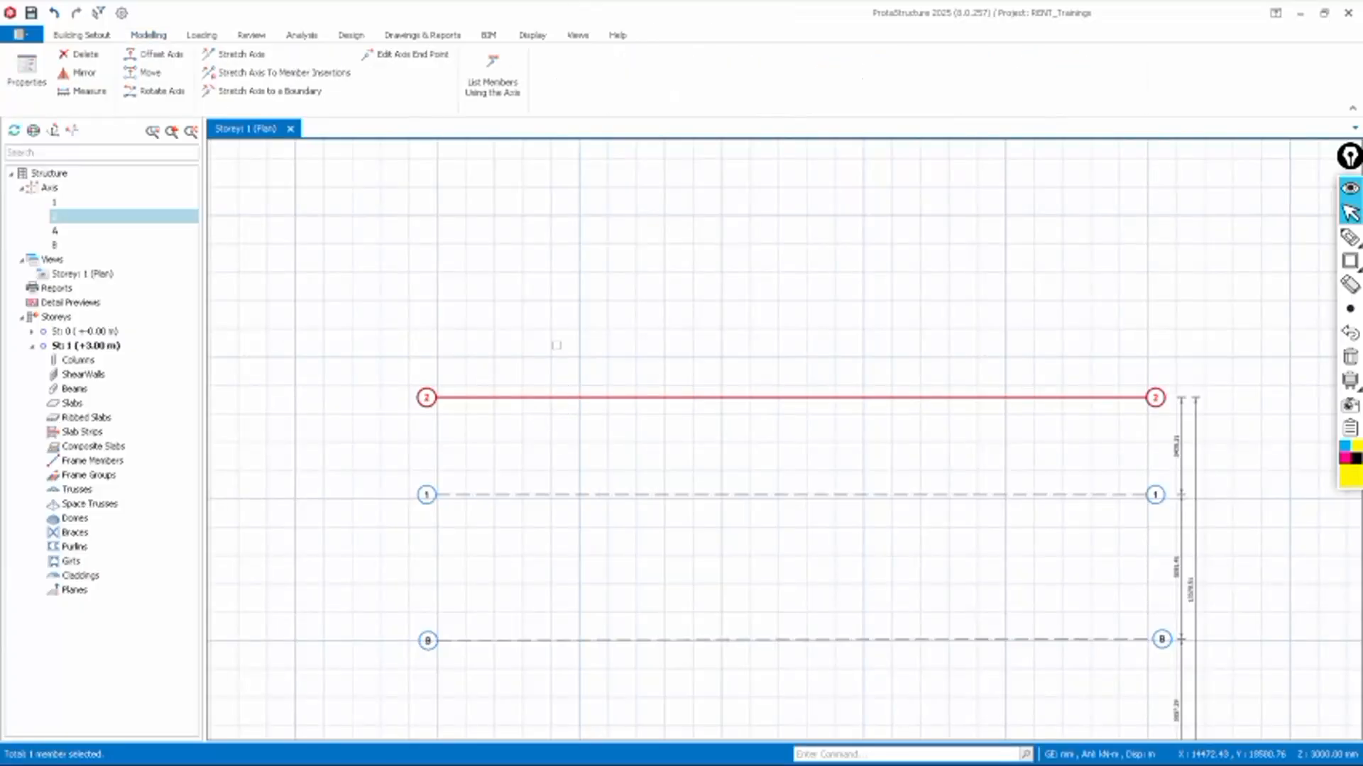
{"action": "right_click", "coordinate": [556, 345]}
{"action": "left_click", "coordinate": [603, 458]}
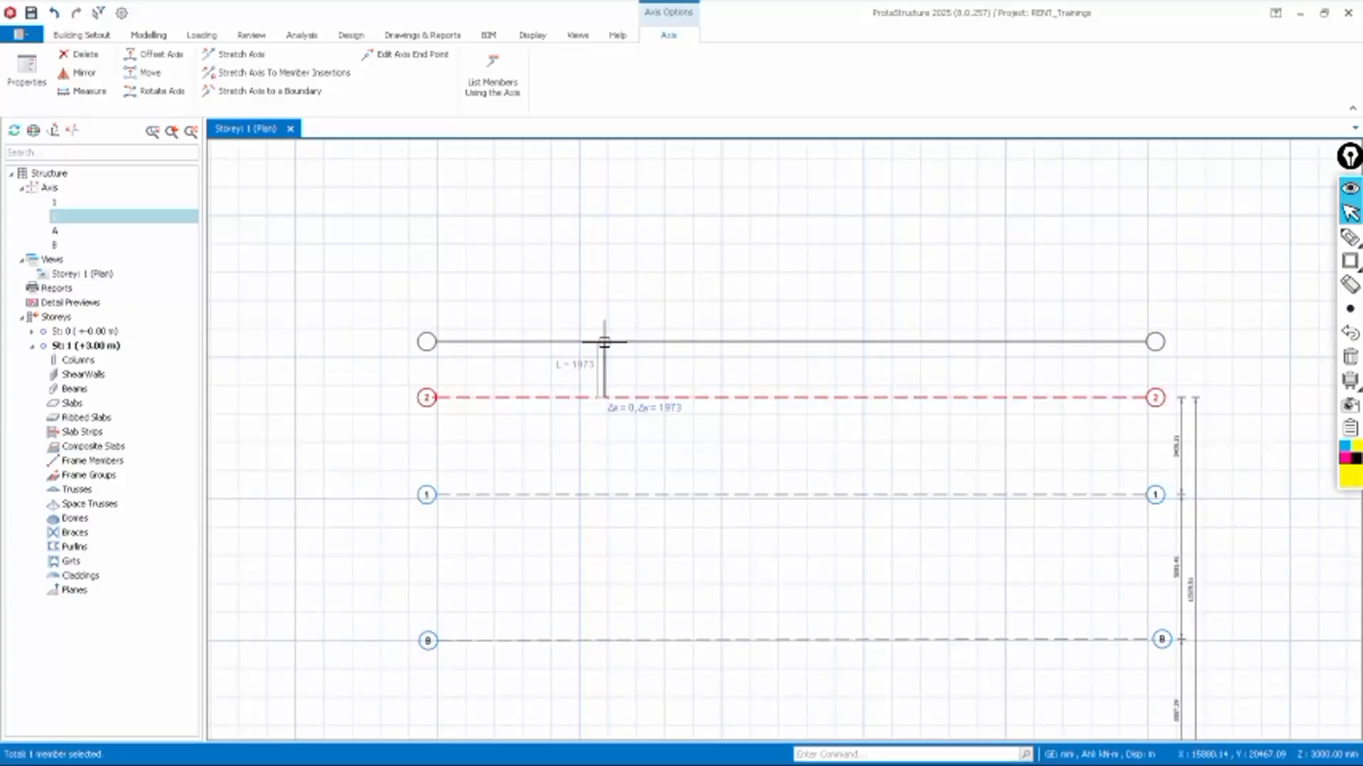
{"action": "key", "text": "Tab"}
{"action": "type", "text": "2000"}
{"action": "key", "text": "Return"}
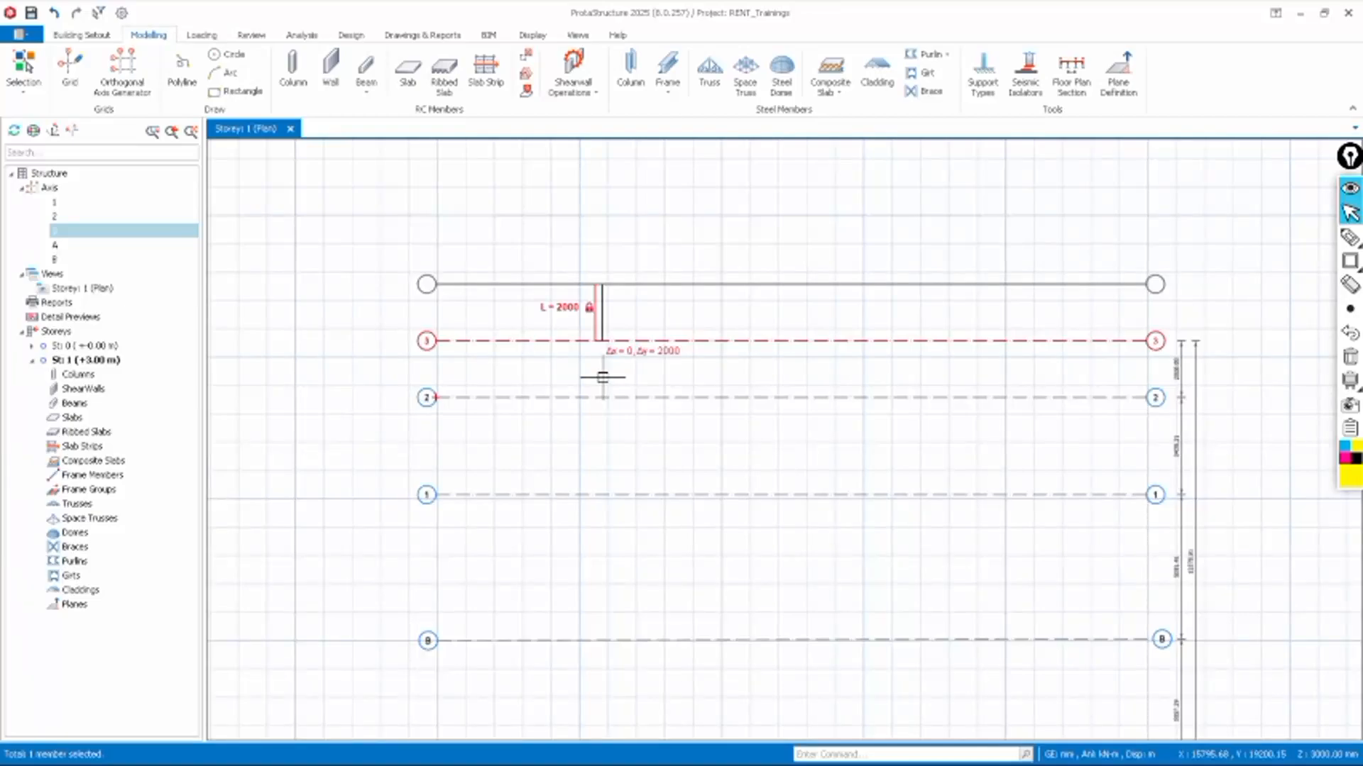
Offset the new uppermost axis upward by 10000 mm and end the offset command
{"action": "key", "text": "Tab"}
{"action": "type", "text": "1"}
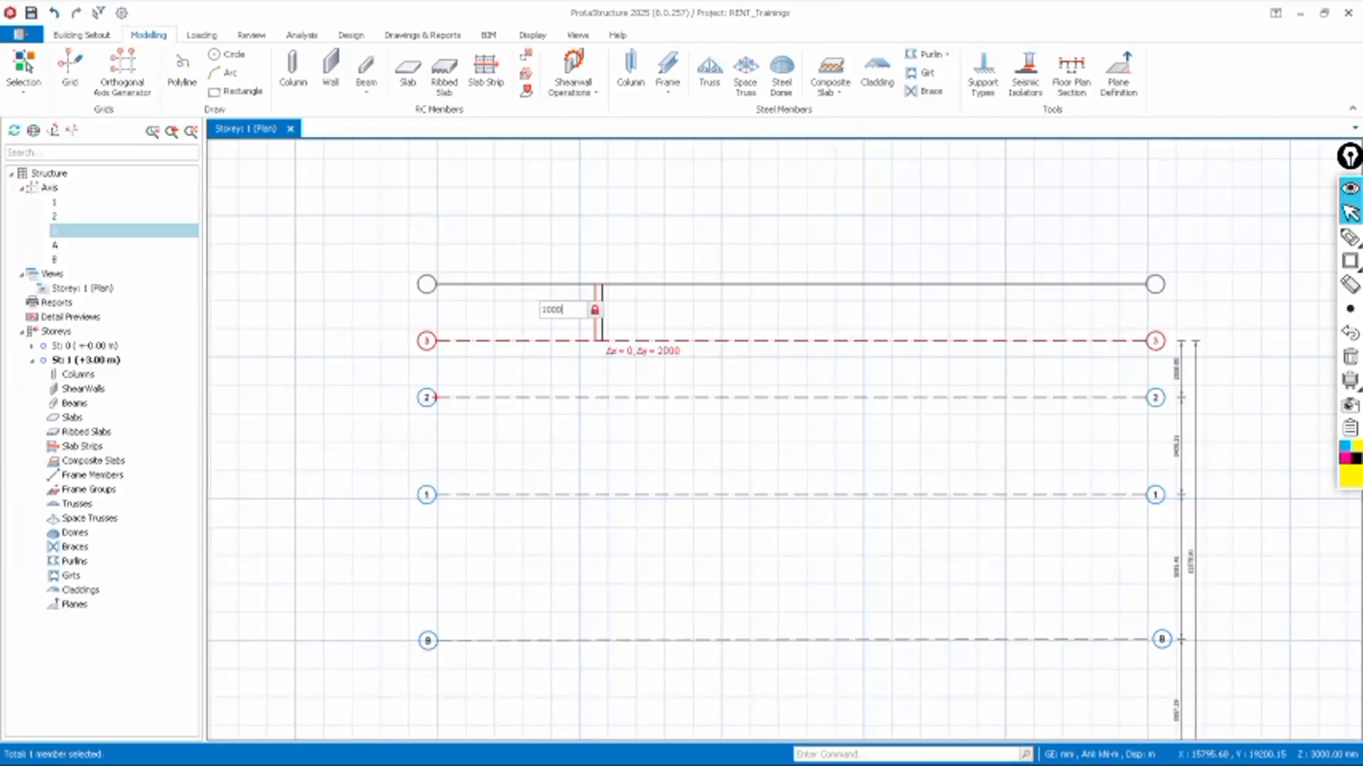
{"action": "key", "text": "Return"}
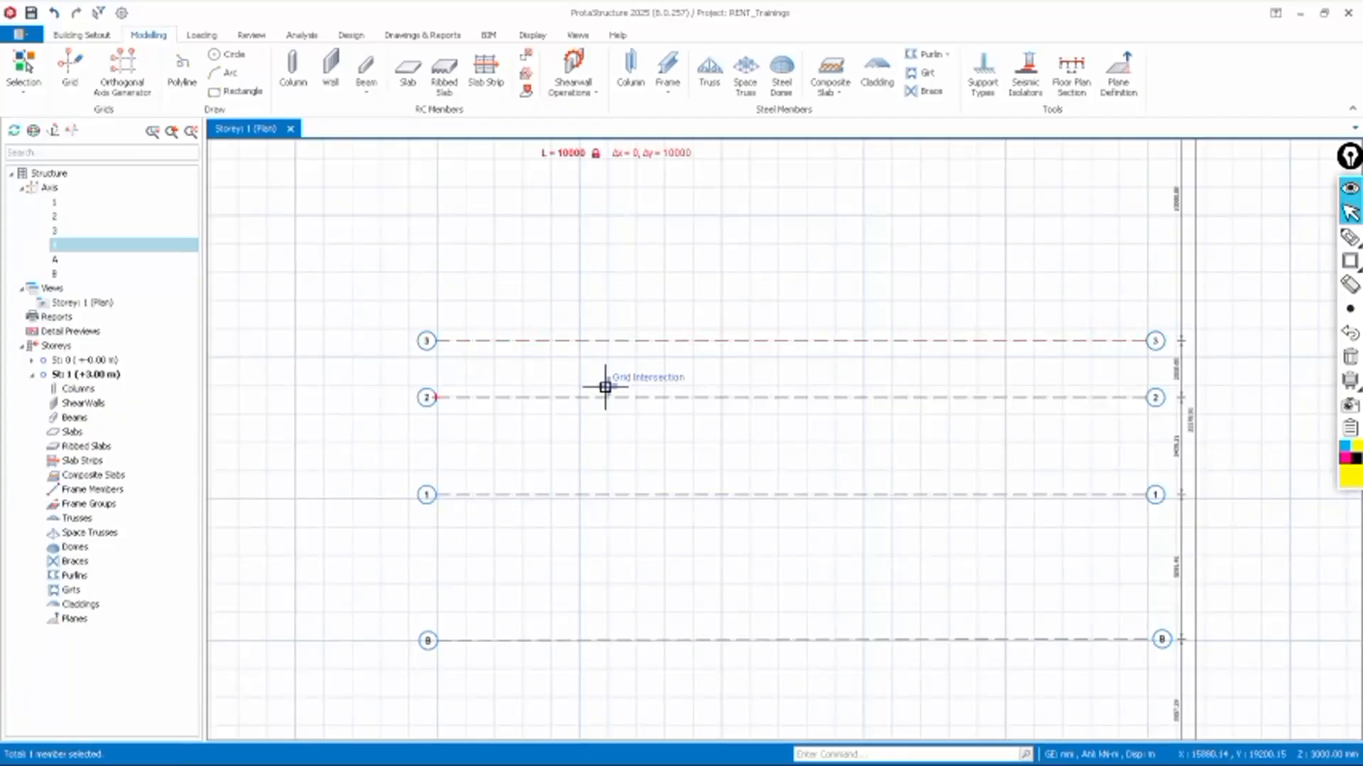
{"action": "scroll", "coordinate": [610, 506], "scroll_direction": "down", "scroll_amount": 3}
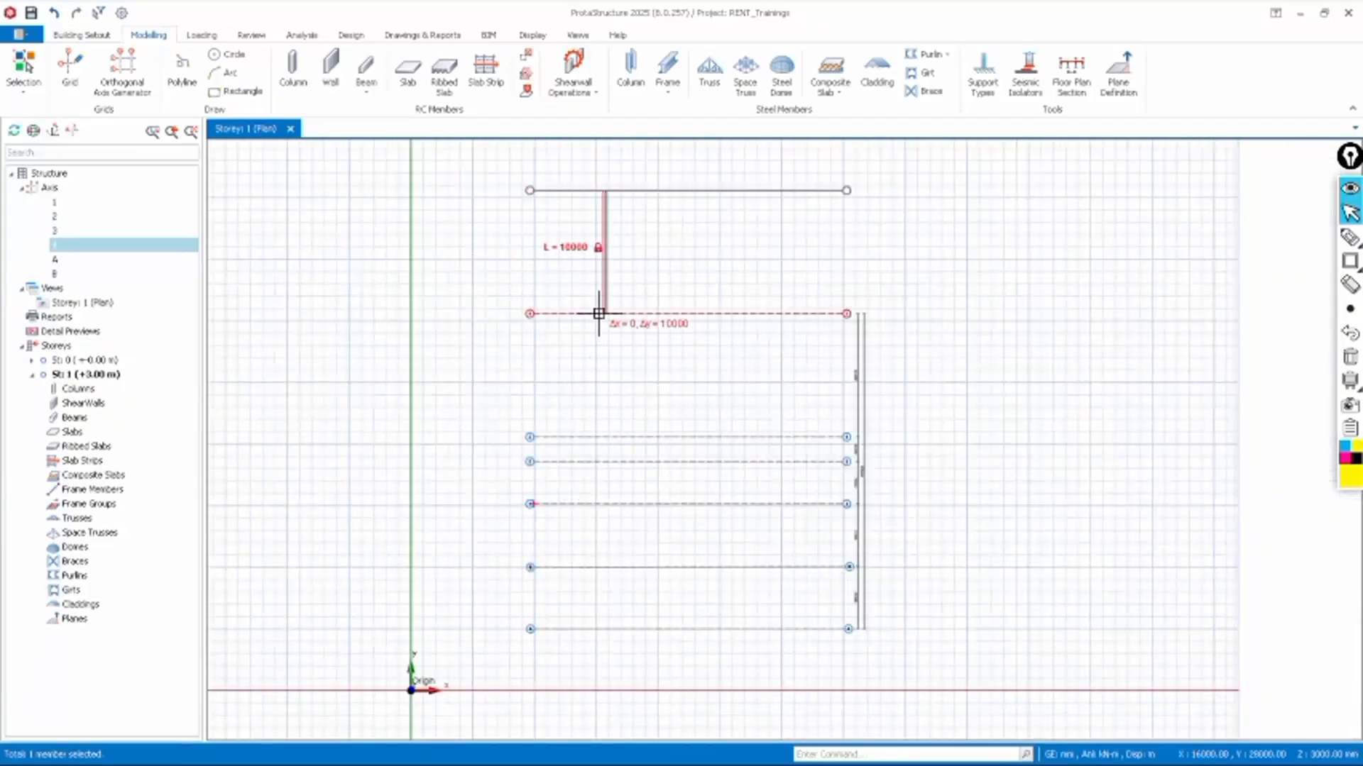
{"action": "key", "text": "Escape"}
{"action": "scroll", "coordinate": [589, 284], "scroll_direction": "up", "scroll_amount": 5}
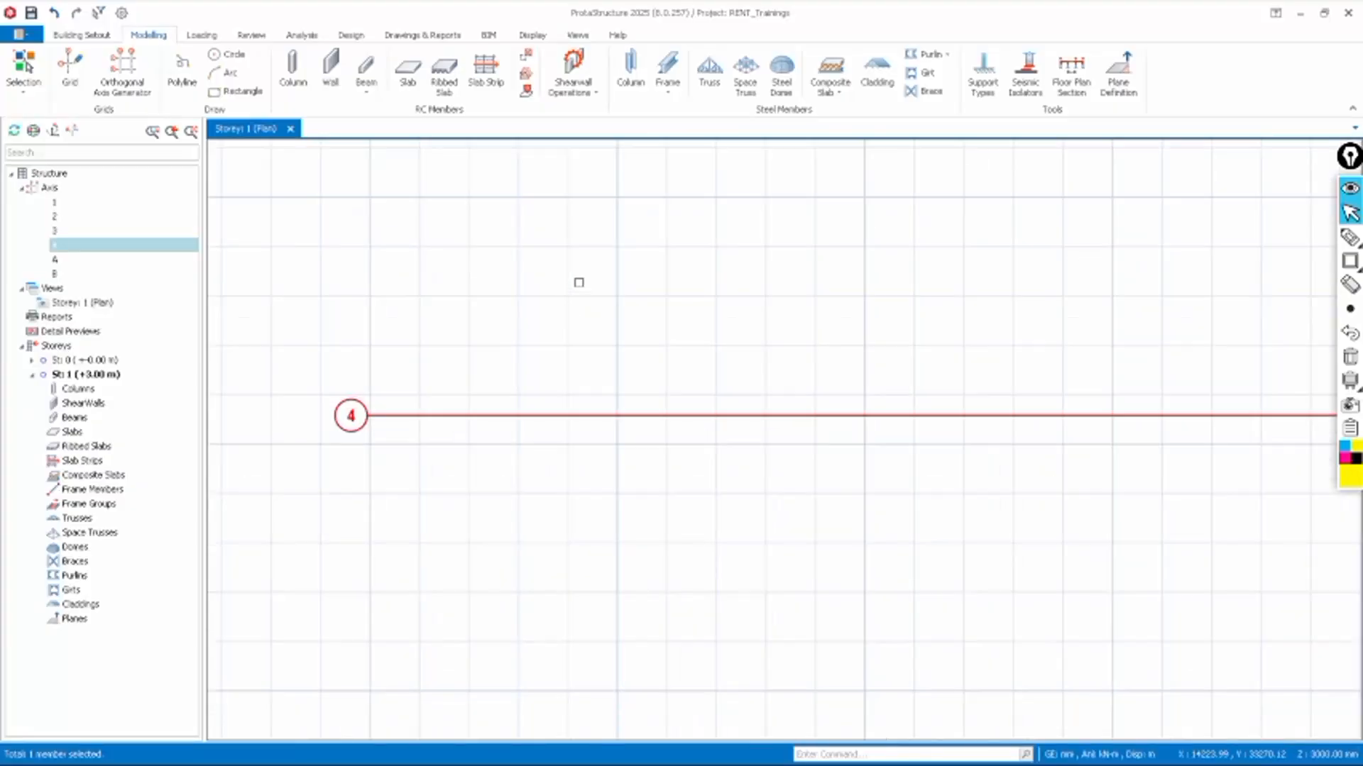
{"action": "scroll", "coordinate": [576, 303], "scroll_direction": "down", "scroll_amount": 3}
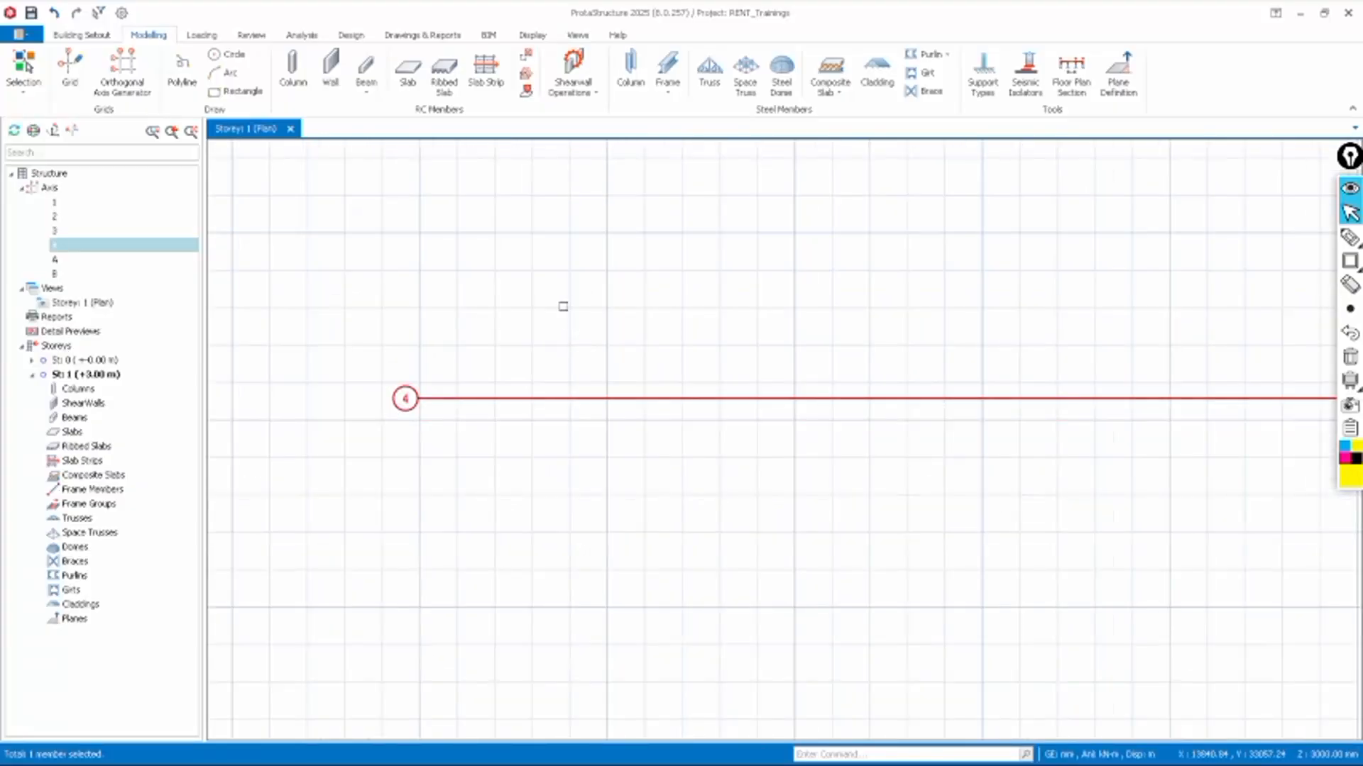
{"action": "scroll", "coordinate": [563, 306], "scroll_direction": "down", "scroll_amount": 3}
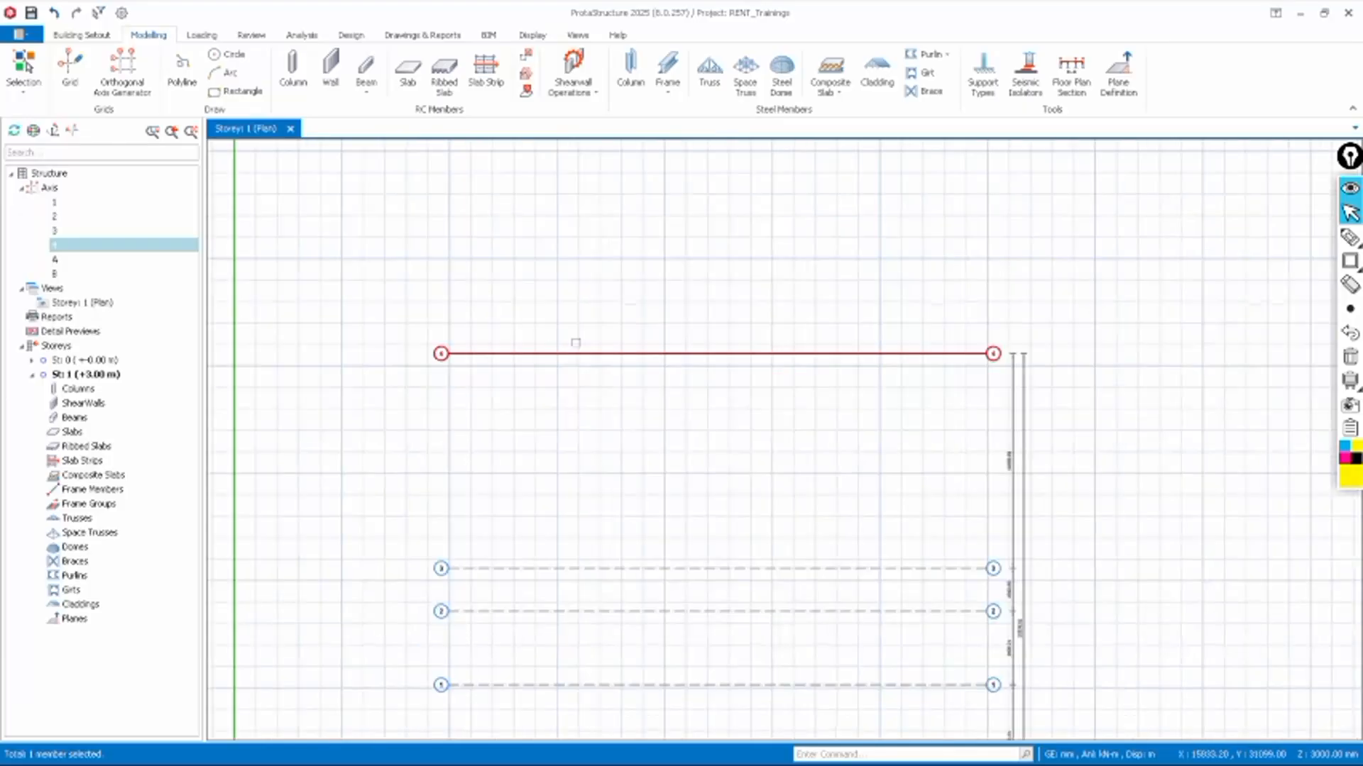
{"action": "scroll", "coordinate": [576, 341], "scroll_direction": "up", "scroll_amount": 2}
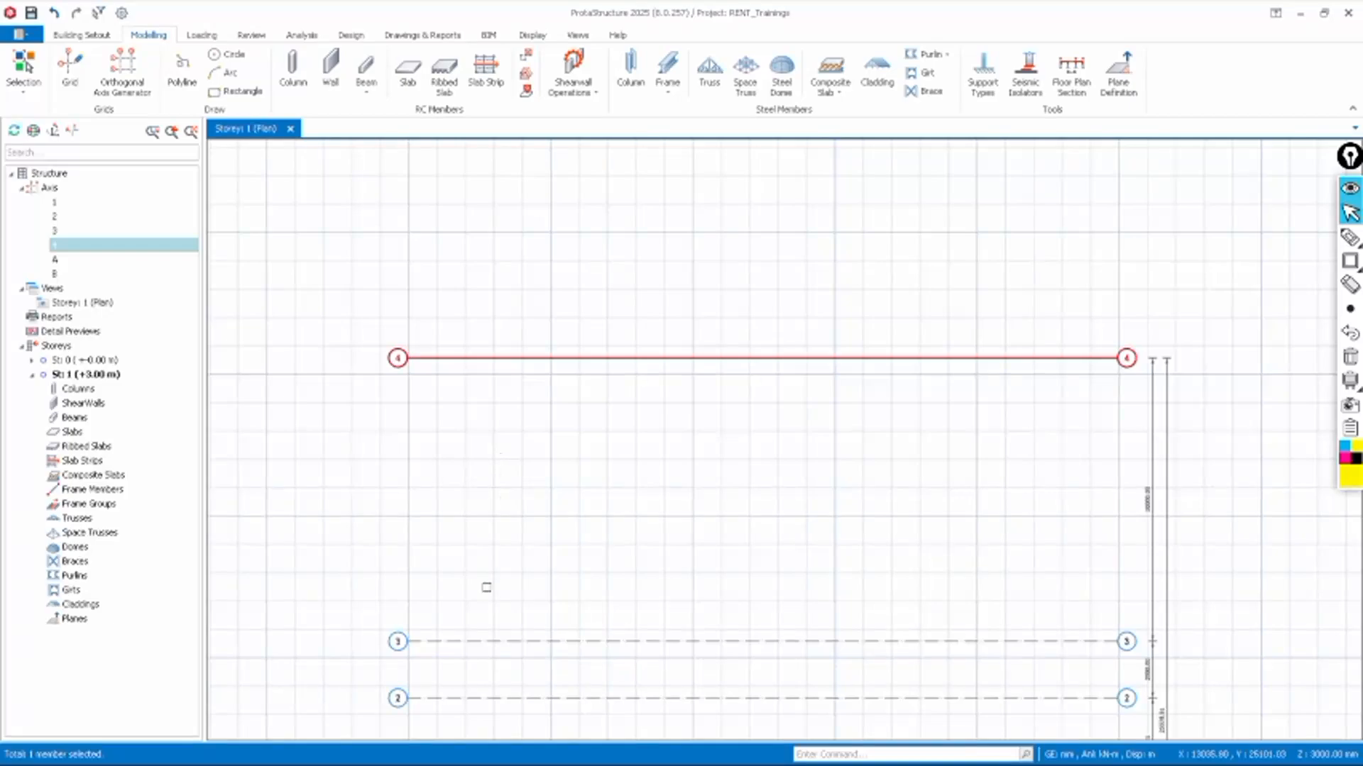
Offset axis 4 downward by 2000 mm with Offset Axis
{"action": "key", "text": "Escape"}
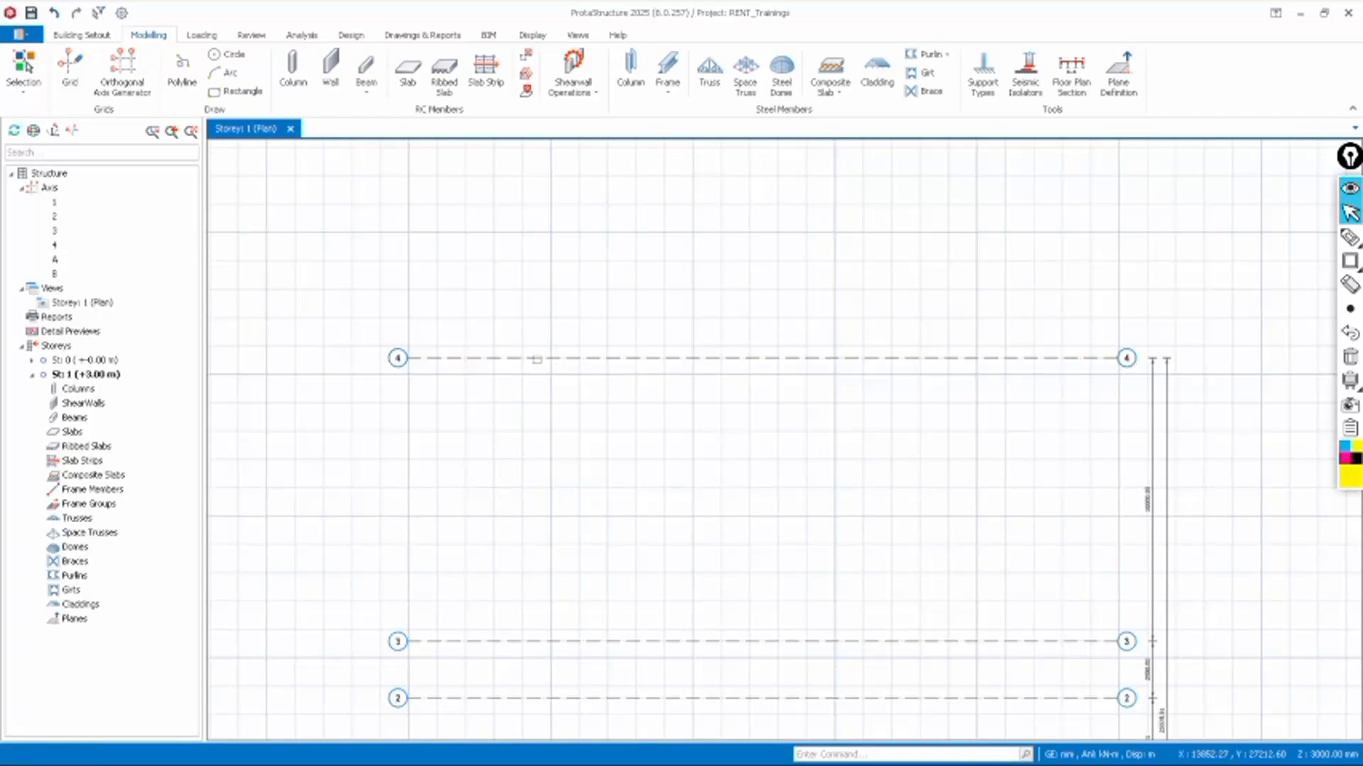
{"action": "left_click", "coordinate": [541, 299]}
{"action": "right_click", "coordinate": [542, 298]}
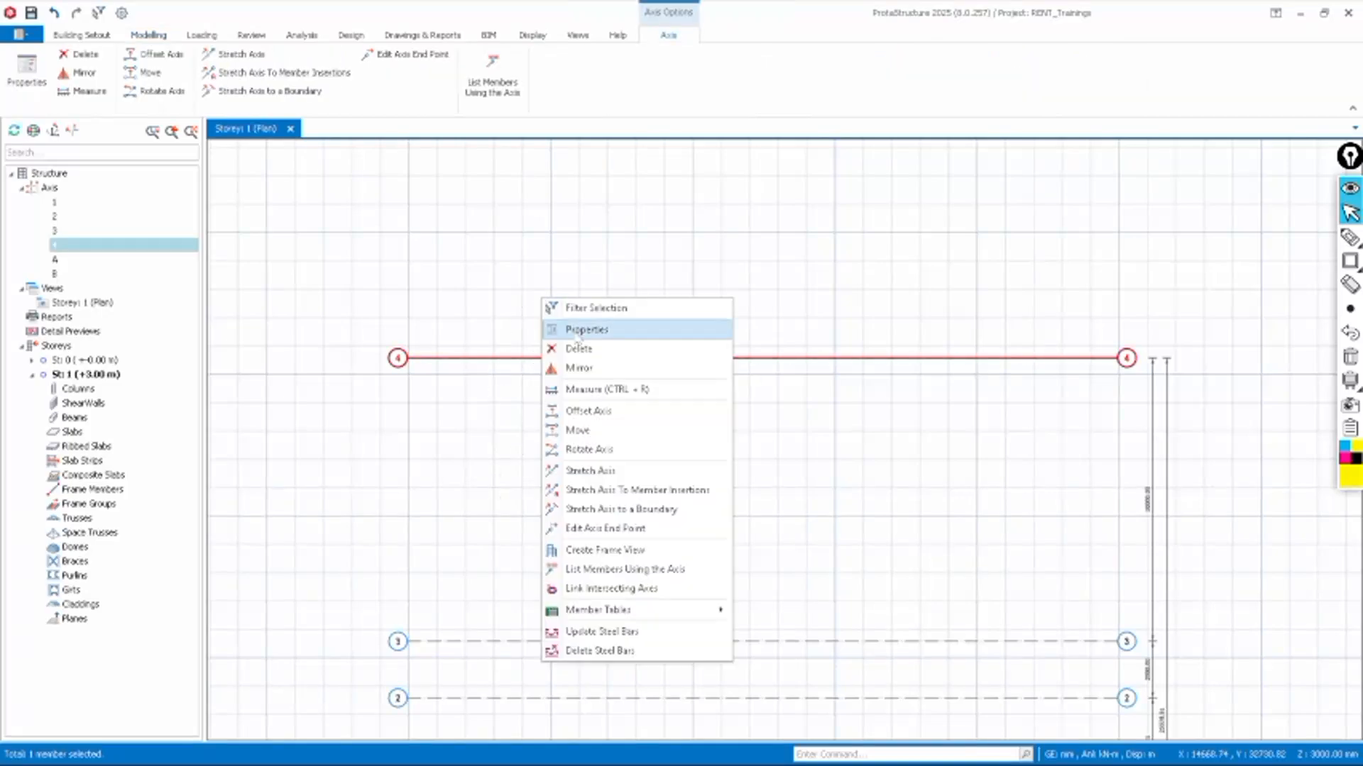
{"action": "left_click", "coordinate": [587, 412]}
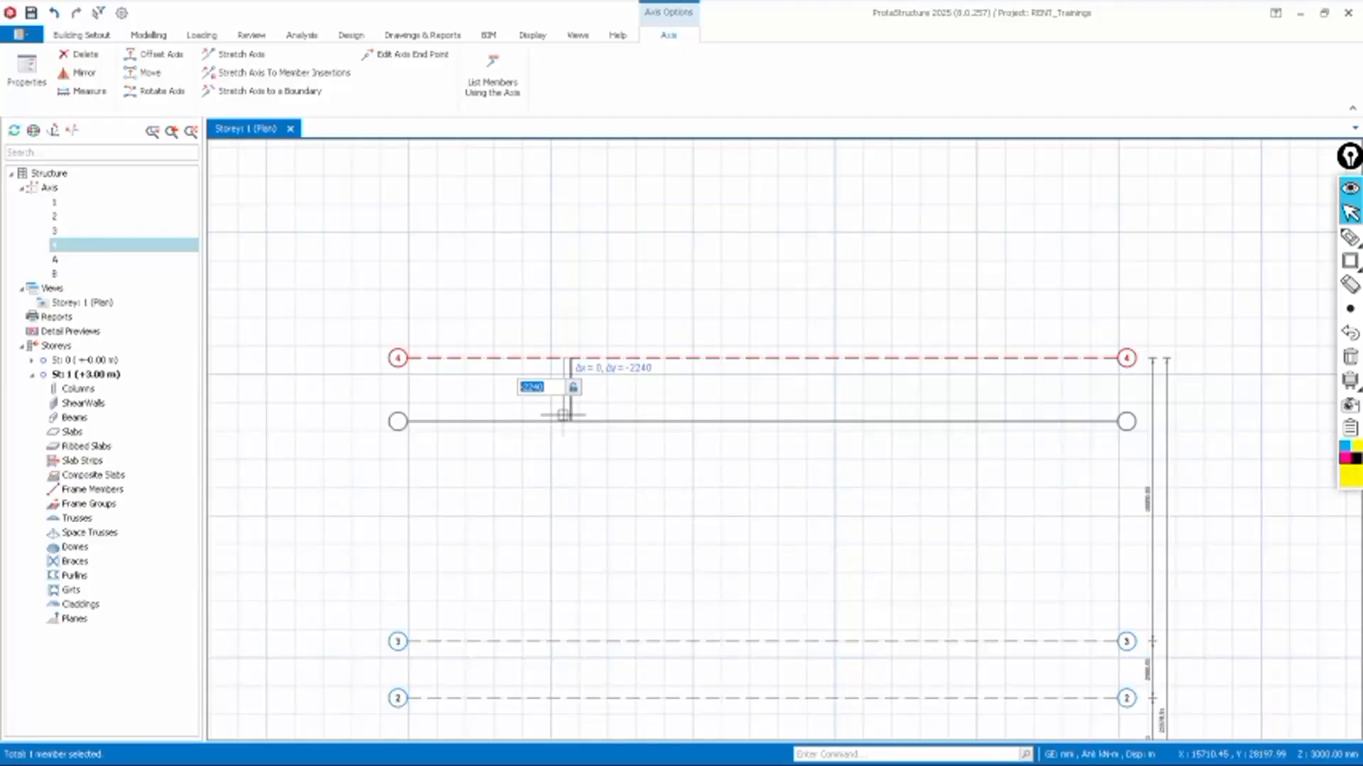
{"action": "type", "text": "2"}
{"action": "key", "text": "Return"}
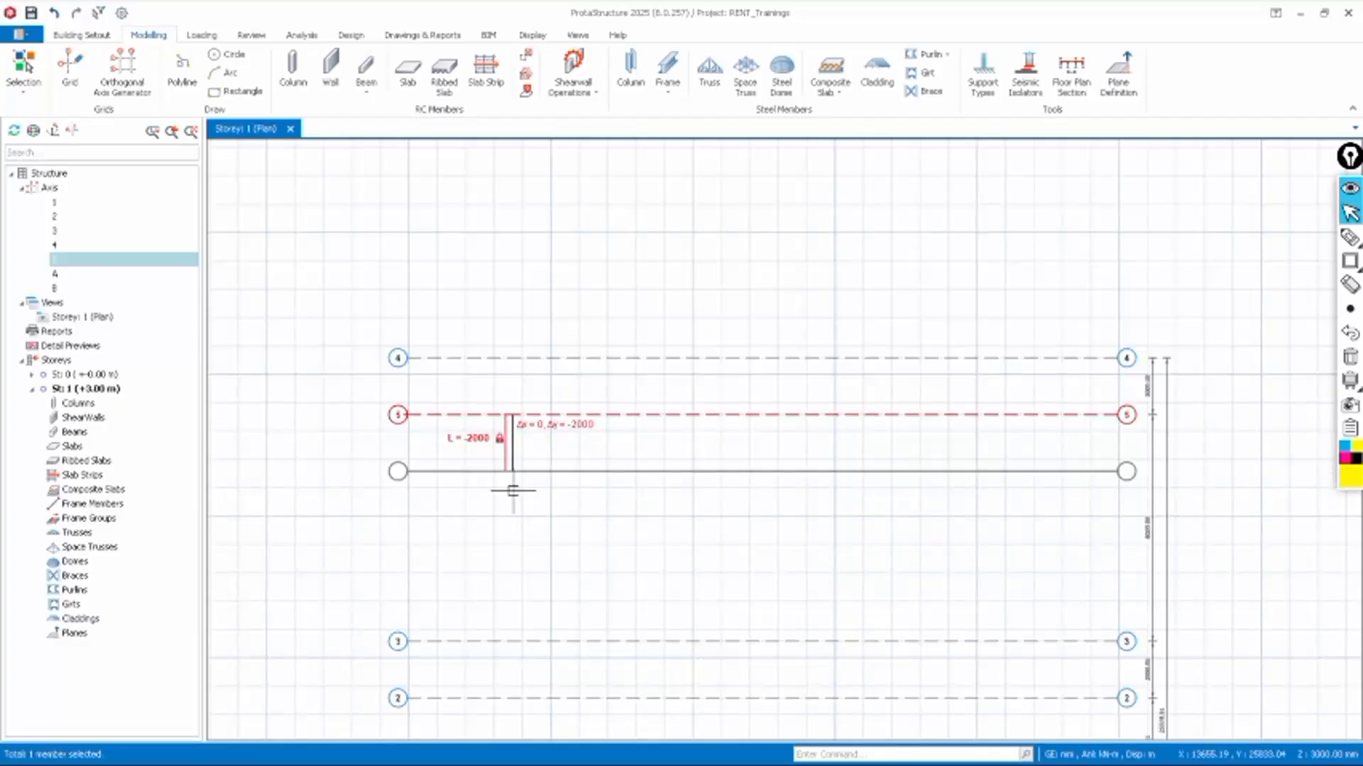
Offset the new axis 5 downward by 3000 mm and end the offset command
{"action": "key", "text": "Tab"}
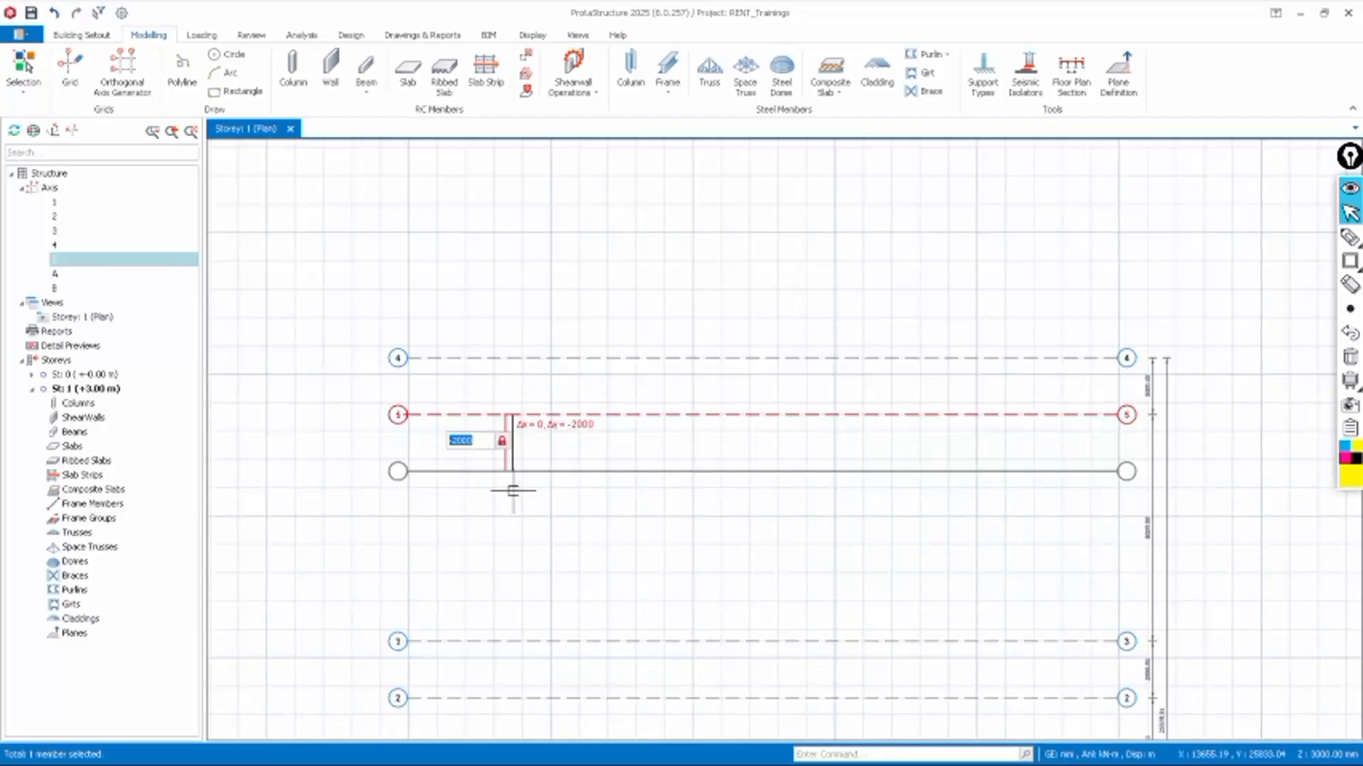
{"action": "type", "text": "-3"}
{"action": "key", "text": "Return"}
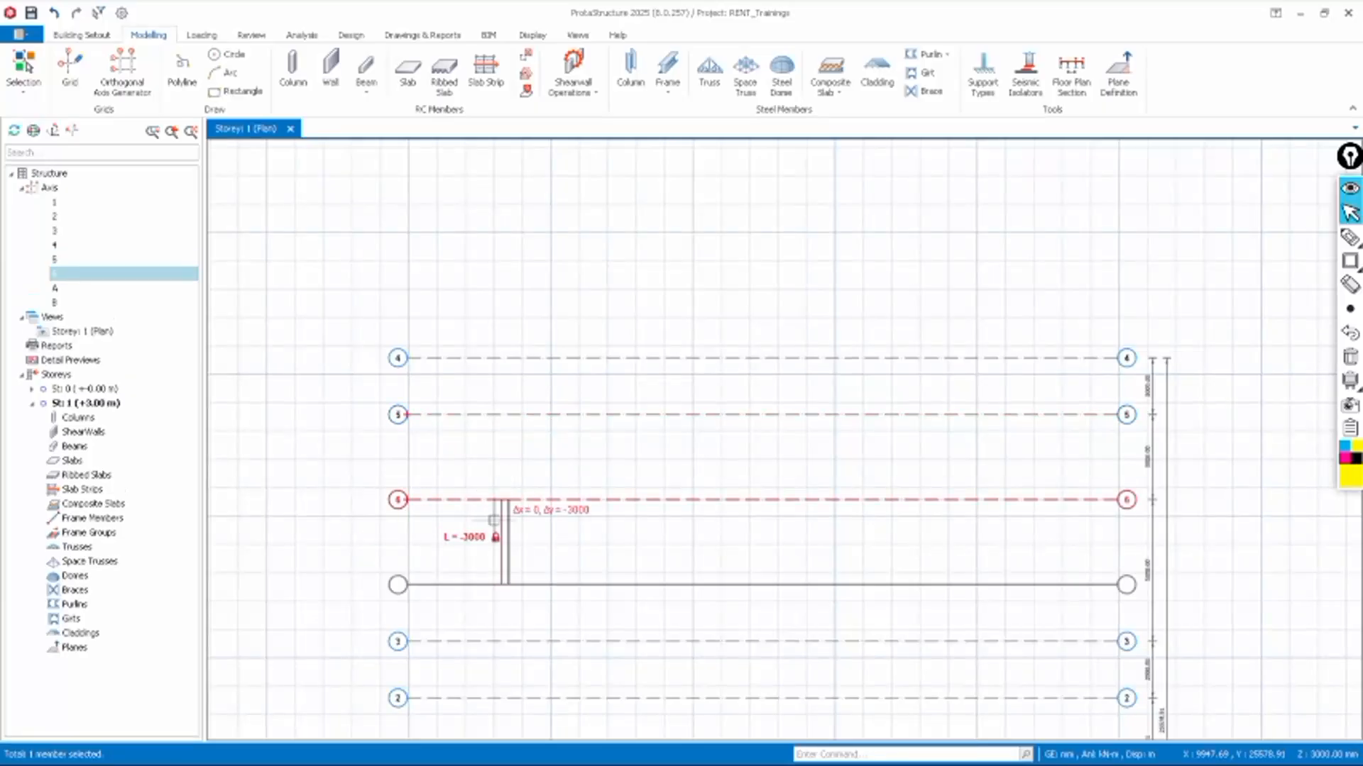
{"action": "key", "text": "Escape"}
{"action": "scroll", "coordinate": [496, 473], "scroll_direction": "down", "scroll_amount": 3}
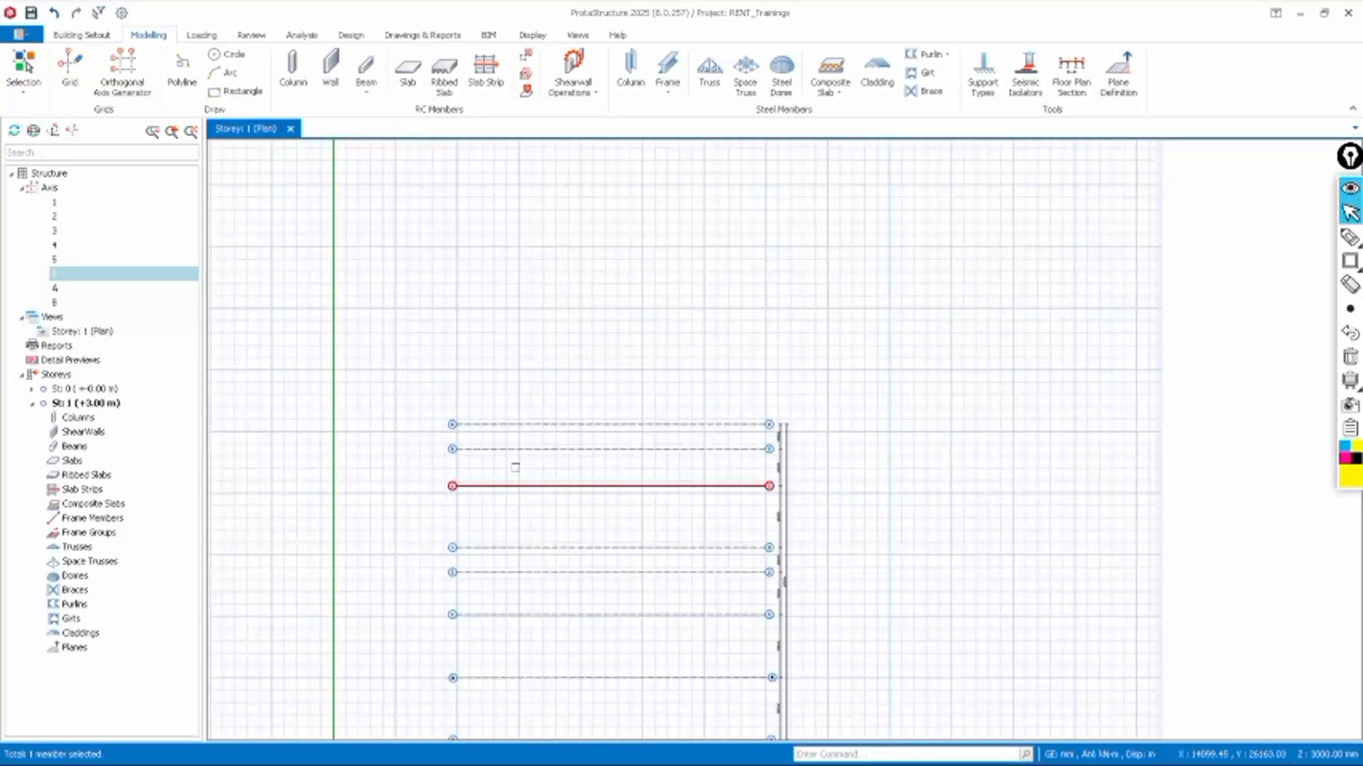
{"action": "scroll", "coordinate": [508, 579], "scroll_direction": "up", "scroll_amount": 3}
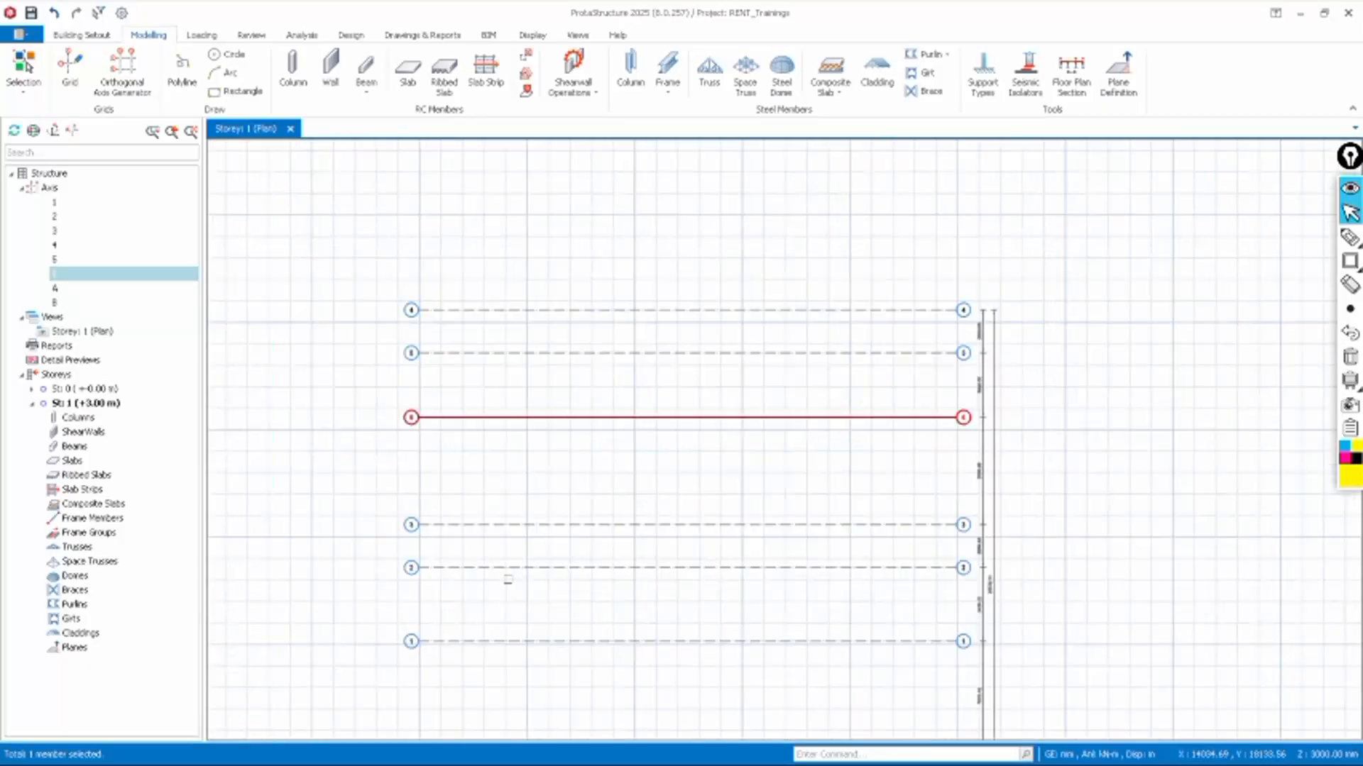
{"action": "scroll", "coordinate": [508, 575], "scroll_direction": "up", "scroll_amount": 2}
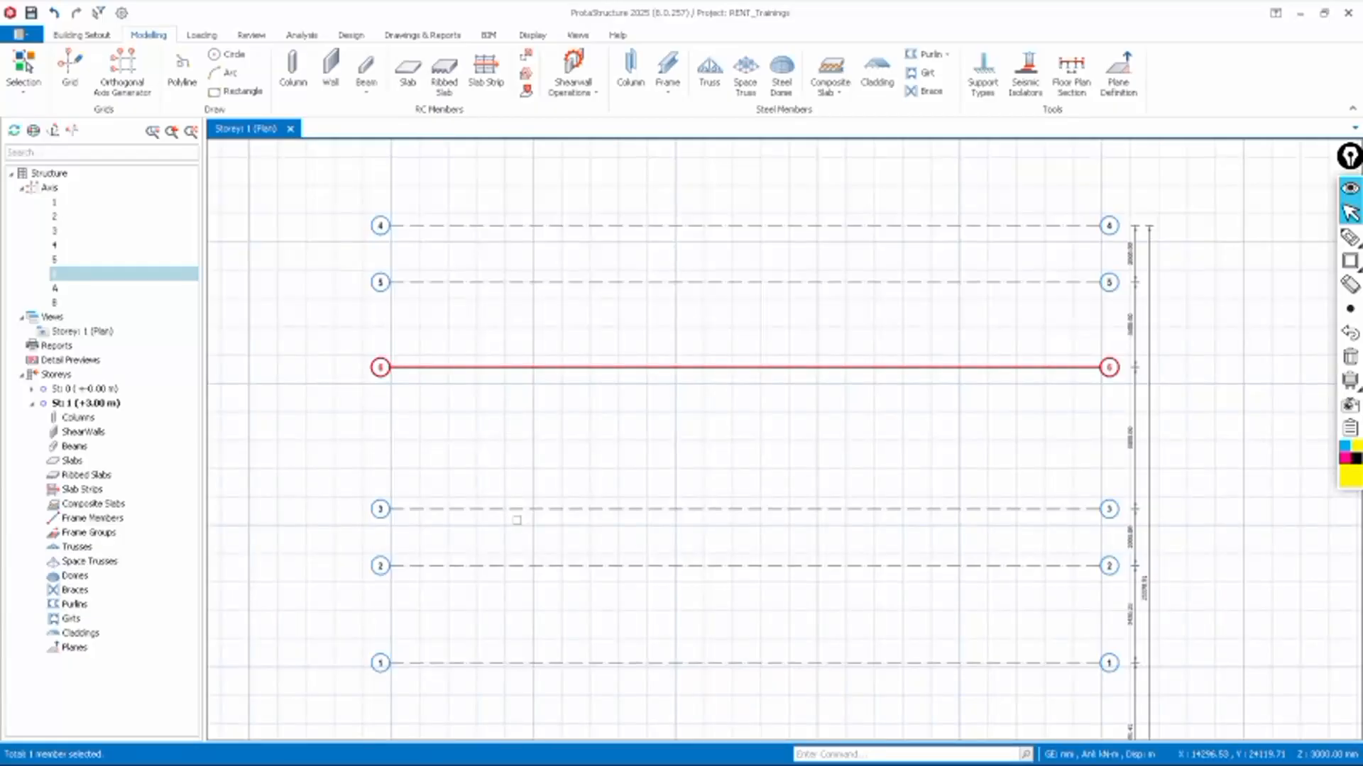
{"action": "scroll", "coordinate": [536, 511], "scroll_direction": "down", "scroll_amount": 2}
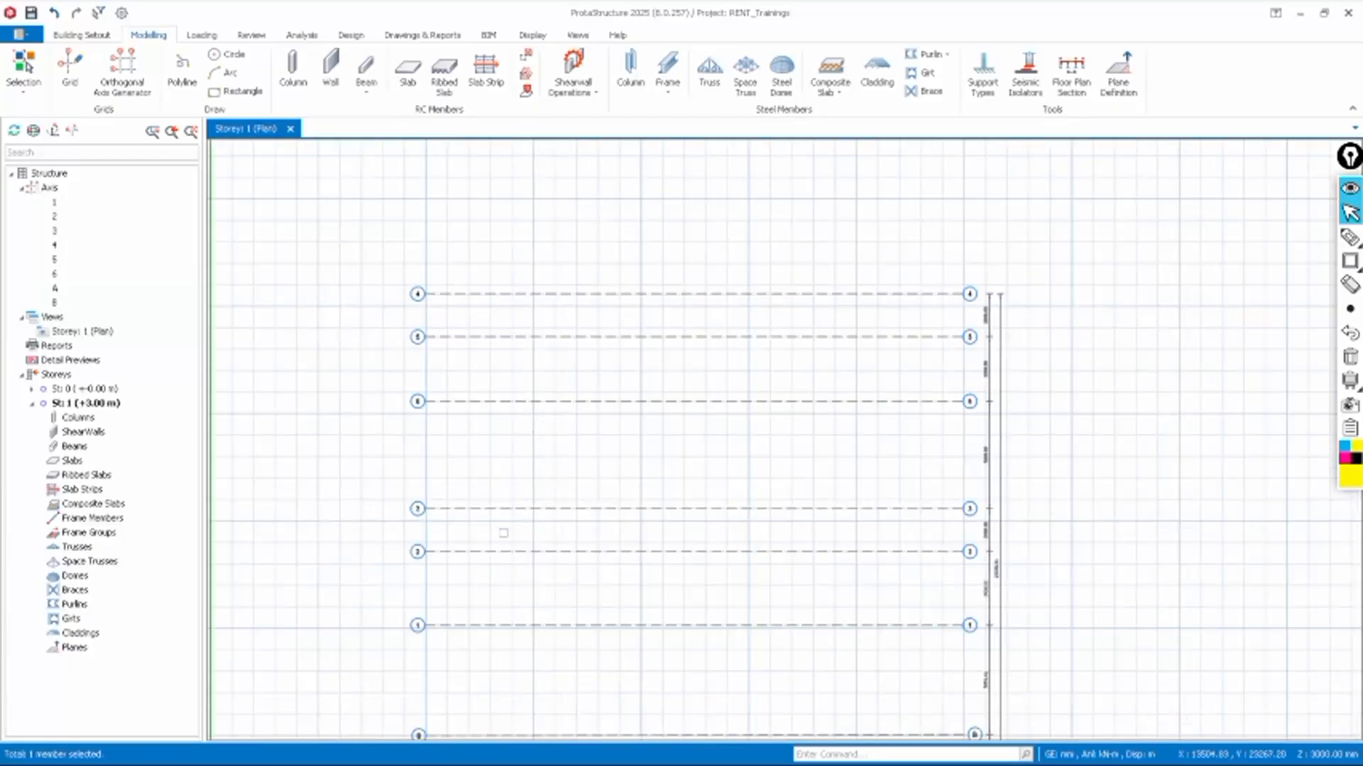
{"action": "scroll", "coordinate": [511, 529], "scroll_direction": "down", "scroll_amount": 1}
{"action": "scroll", "coordinate": [530, 369], "scroll_direction": "up", "scroll_amount": 3}
Move axis 6 upward to about 4300 mm above axis 4
{"action": "scroll", "coordinate": [533, 511], "scroll_direction": "down", "scroll_amount": 3}
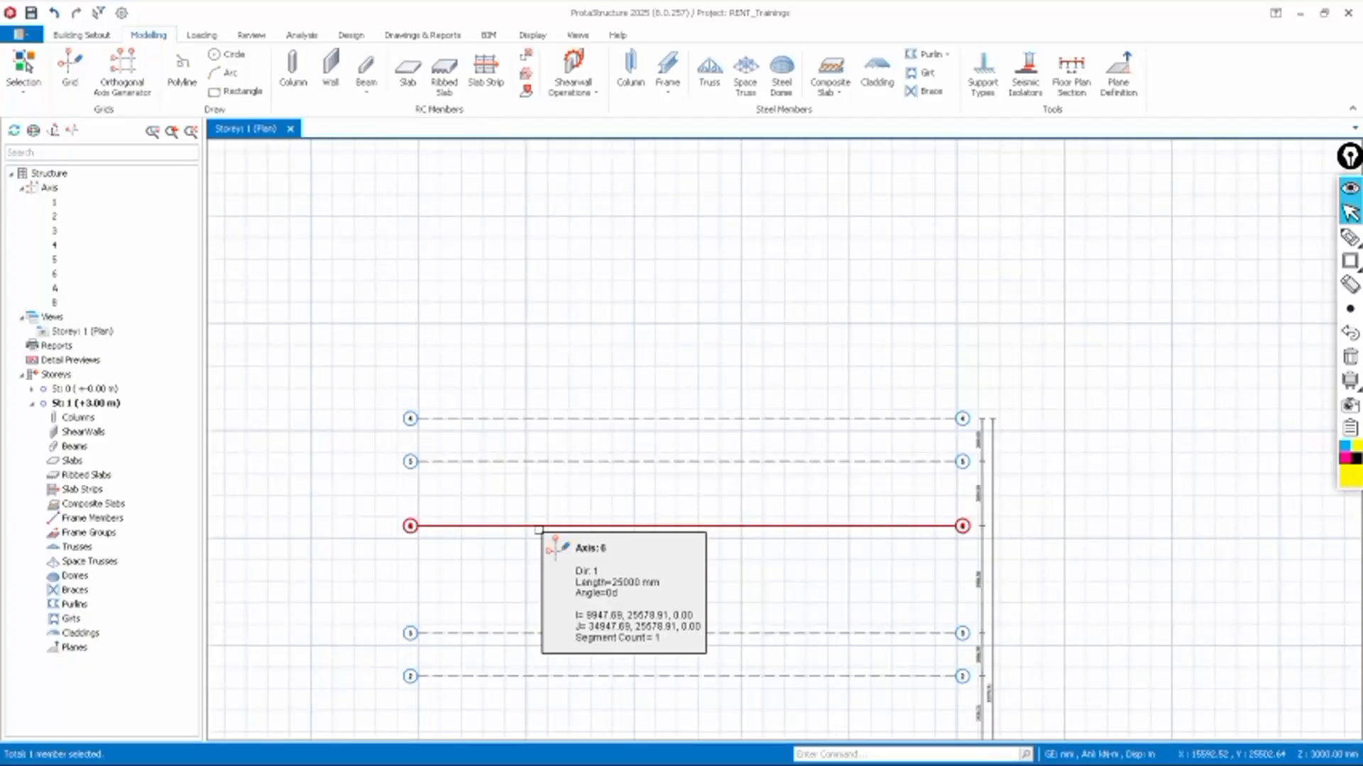
{"action": "left_click", "coordinate": [538, 527]}
{"action": "scroll", "coordinate": [539, 531], "scroll_direction": "up", "scroll_amount": 3}
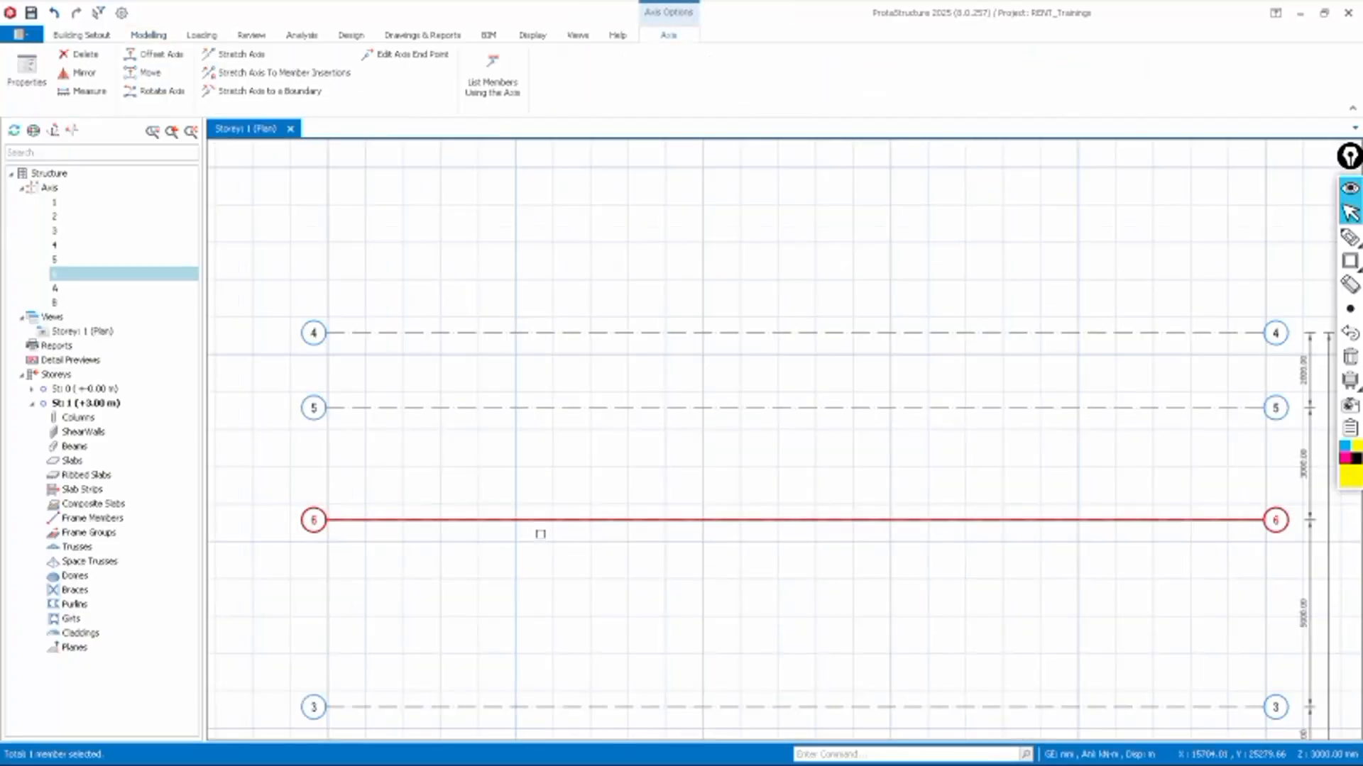
{"action": "right_click", "coordinate": [538, 467]}
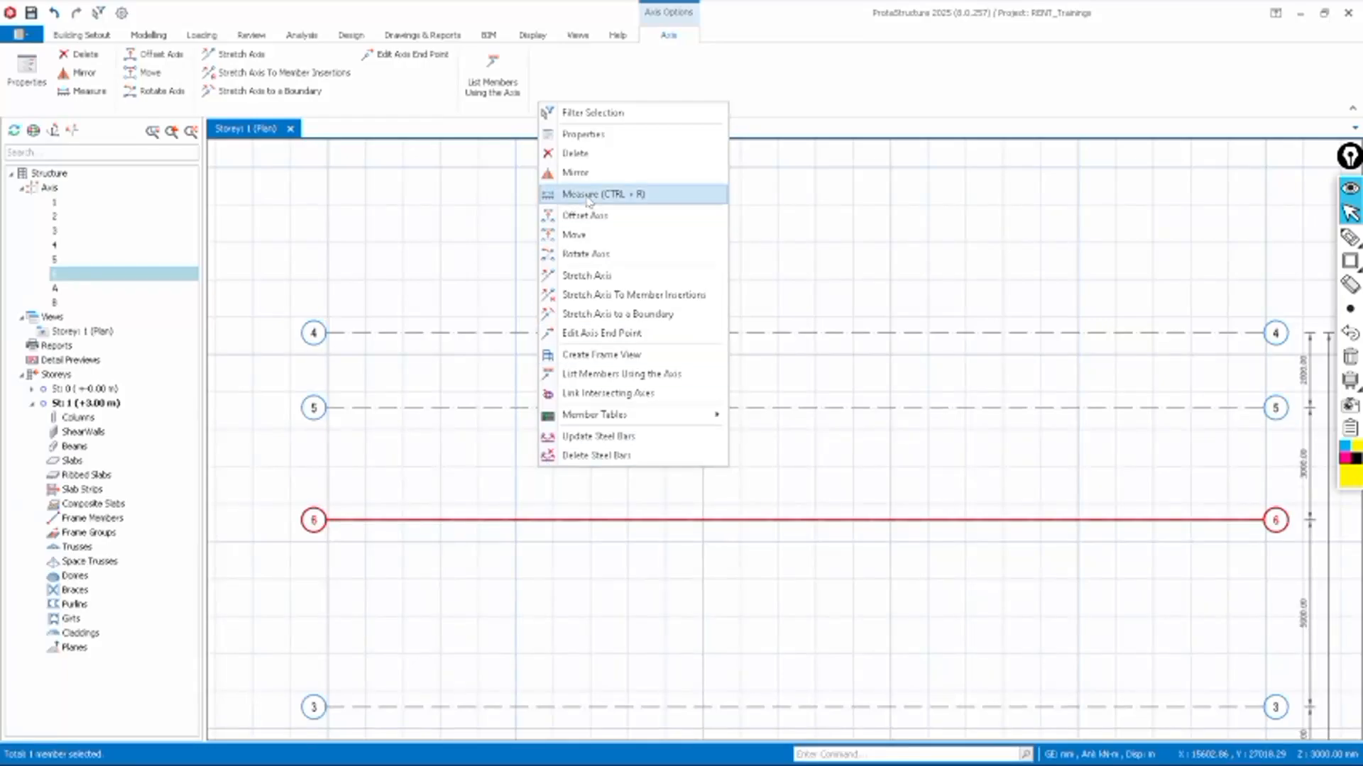
{"action": "left_click", "coordinate": [586, 234]}
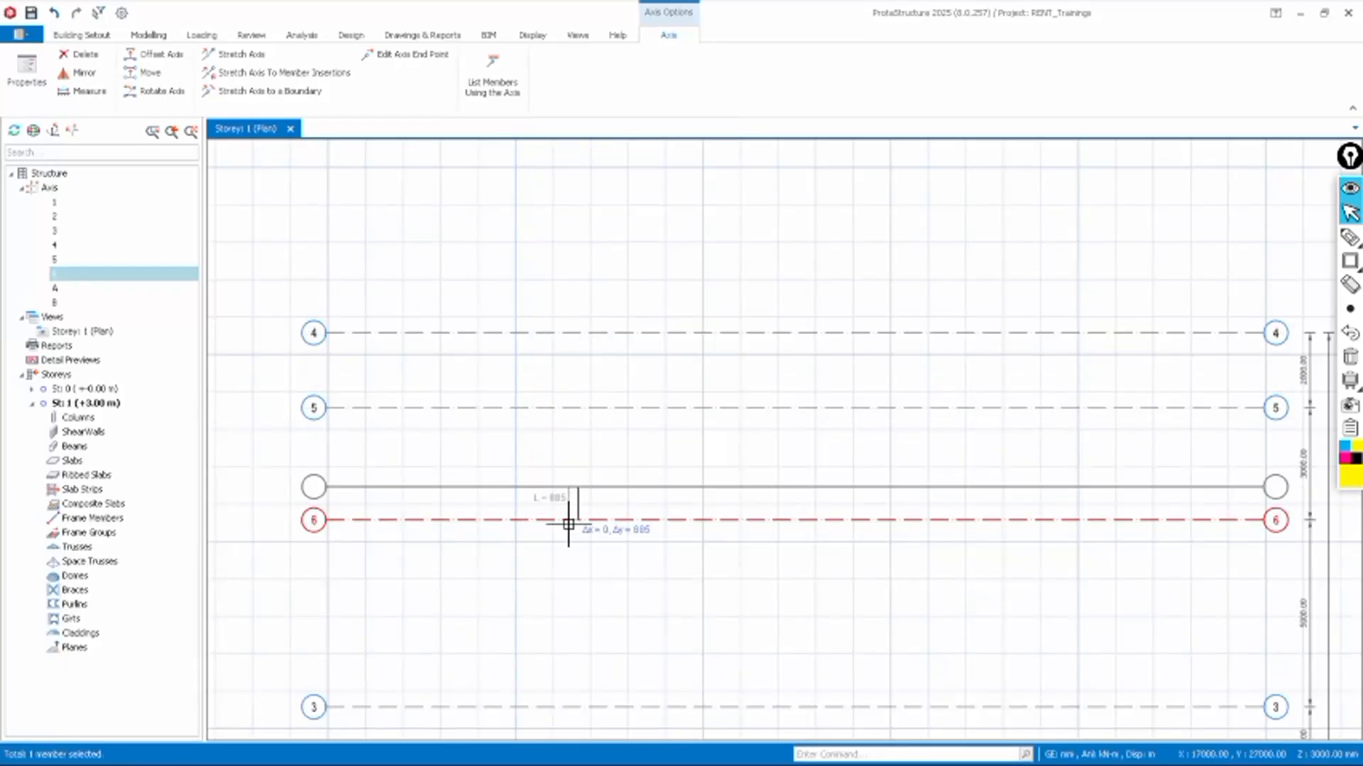
{"action": "scroll", "coordinate": [567, 564], "scroll_direction": "down", "scroll_amount": 2}
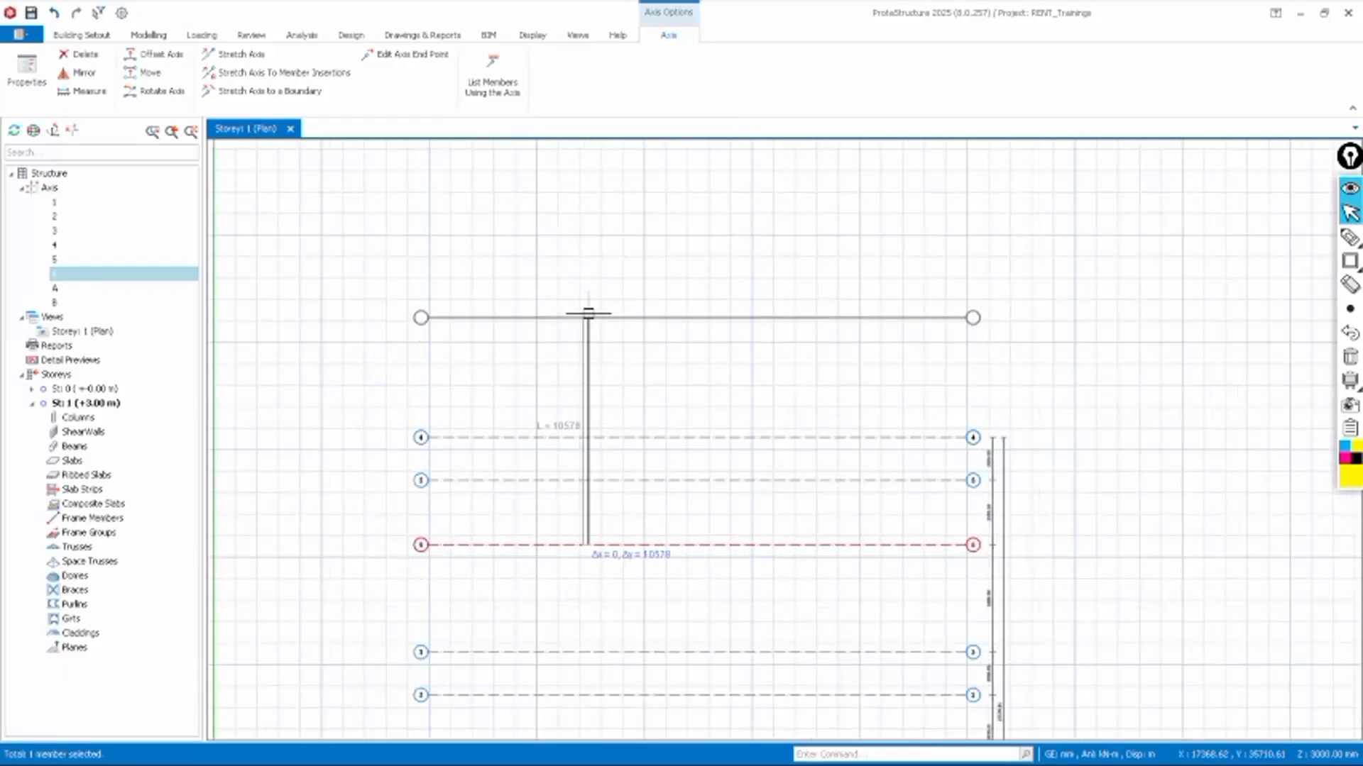
{"action": "left_click", "coordinate": [645, 344]}
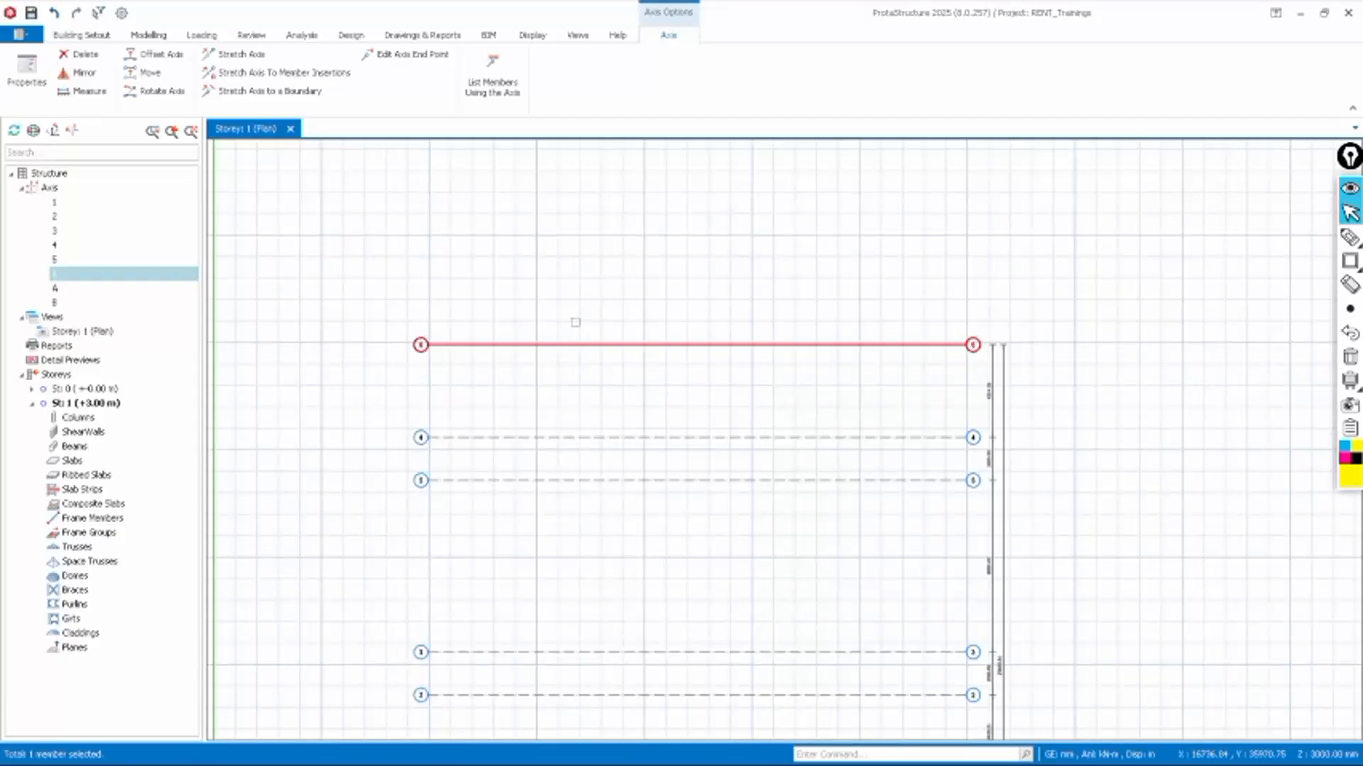
Rotate axis 6 by 30 degrees counterclockwise about its midpoint with Rotate Axis and clear the selection
{"action": "right_click", "coordinate": [574, 330]}
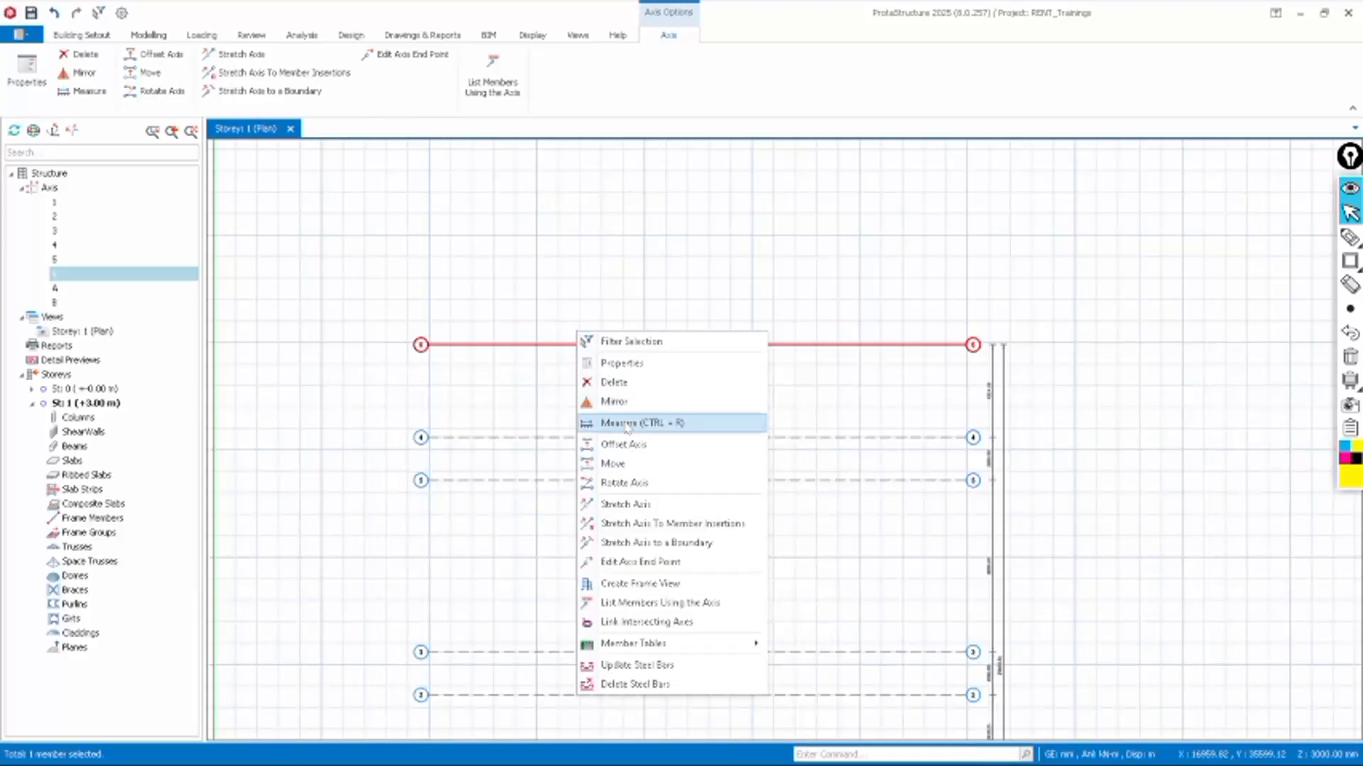
{"action": "left_click", "coordinate": [623, 484]}
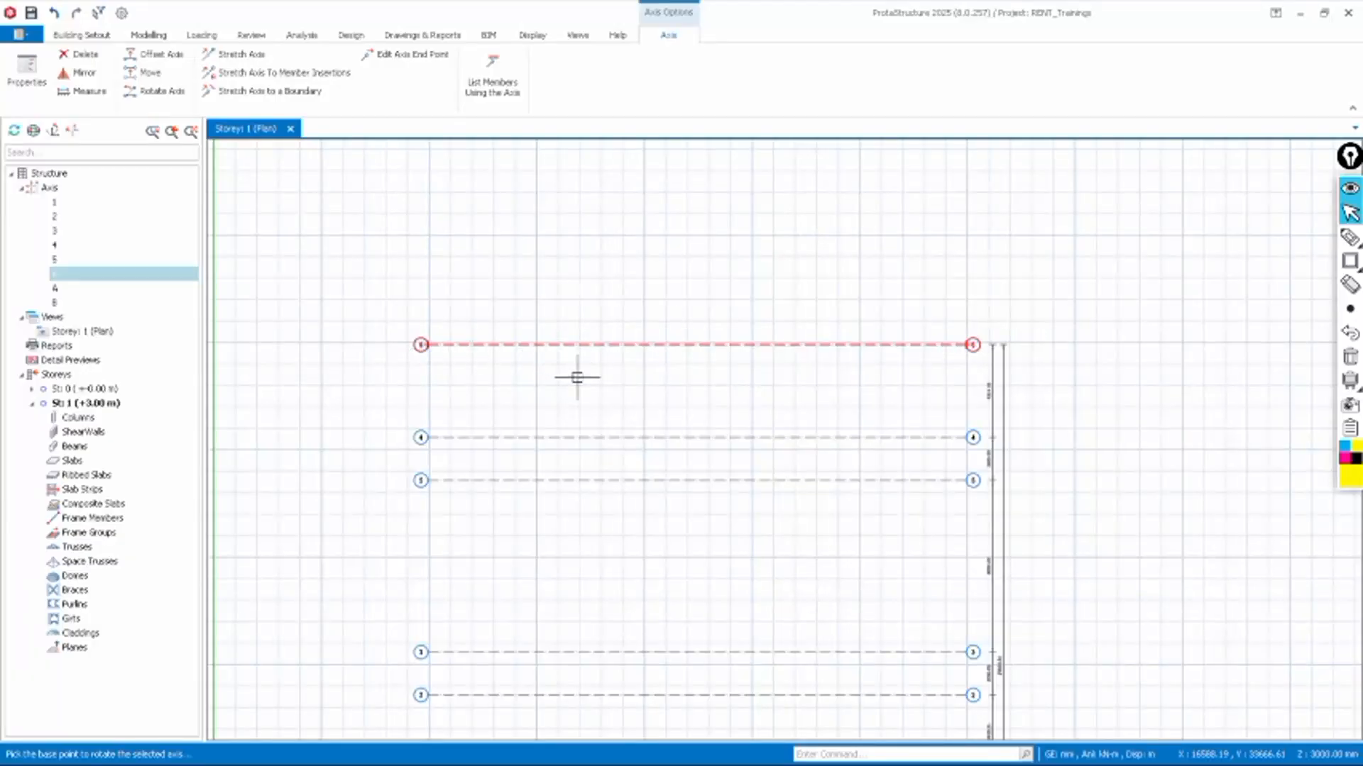
{"action": "left_click", "coordinate": [696, 346]}
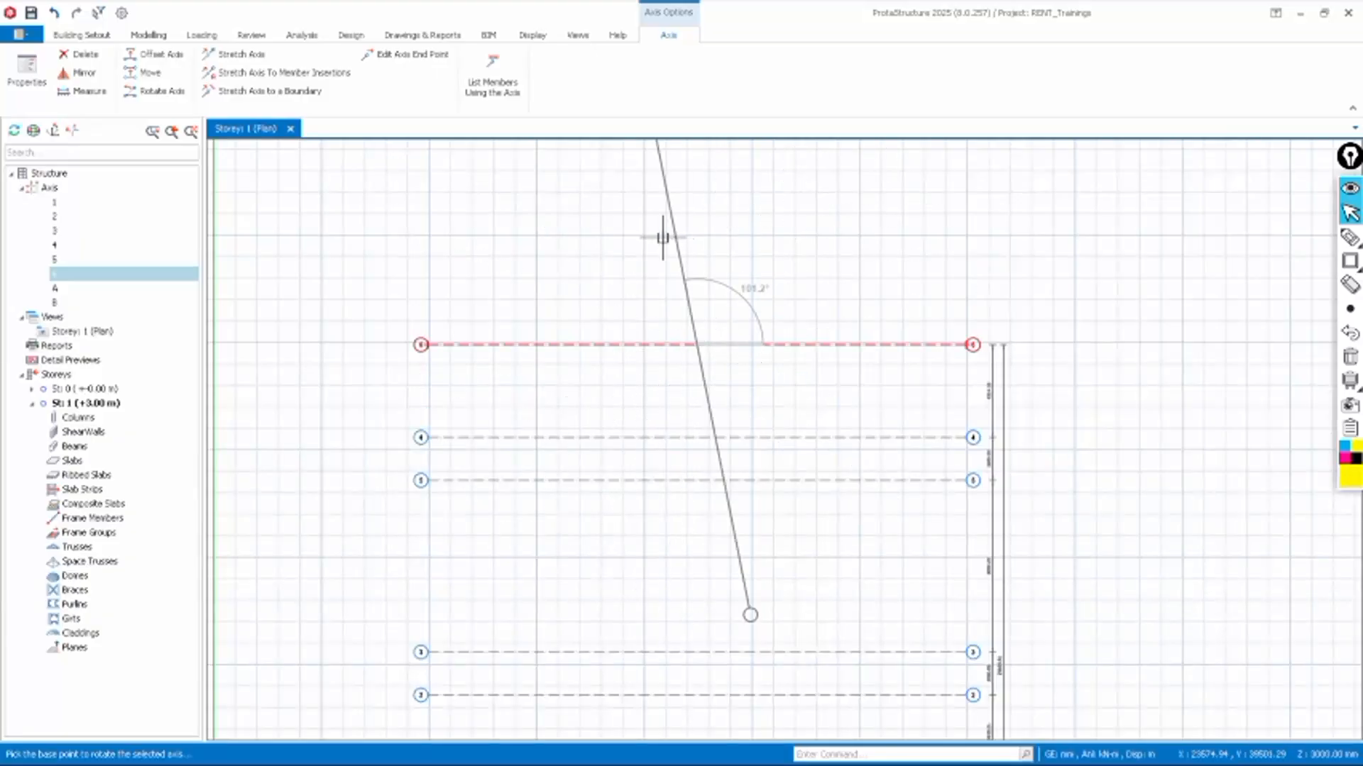
{"action": "scroll", "coordinate": [657, 430], "scroll_direction": "down", "scroll_amount": 3}
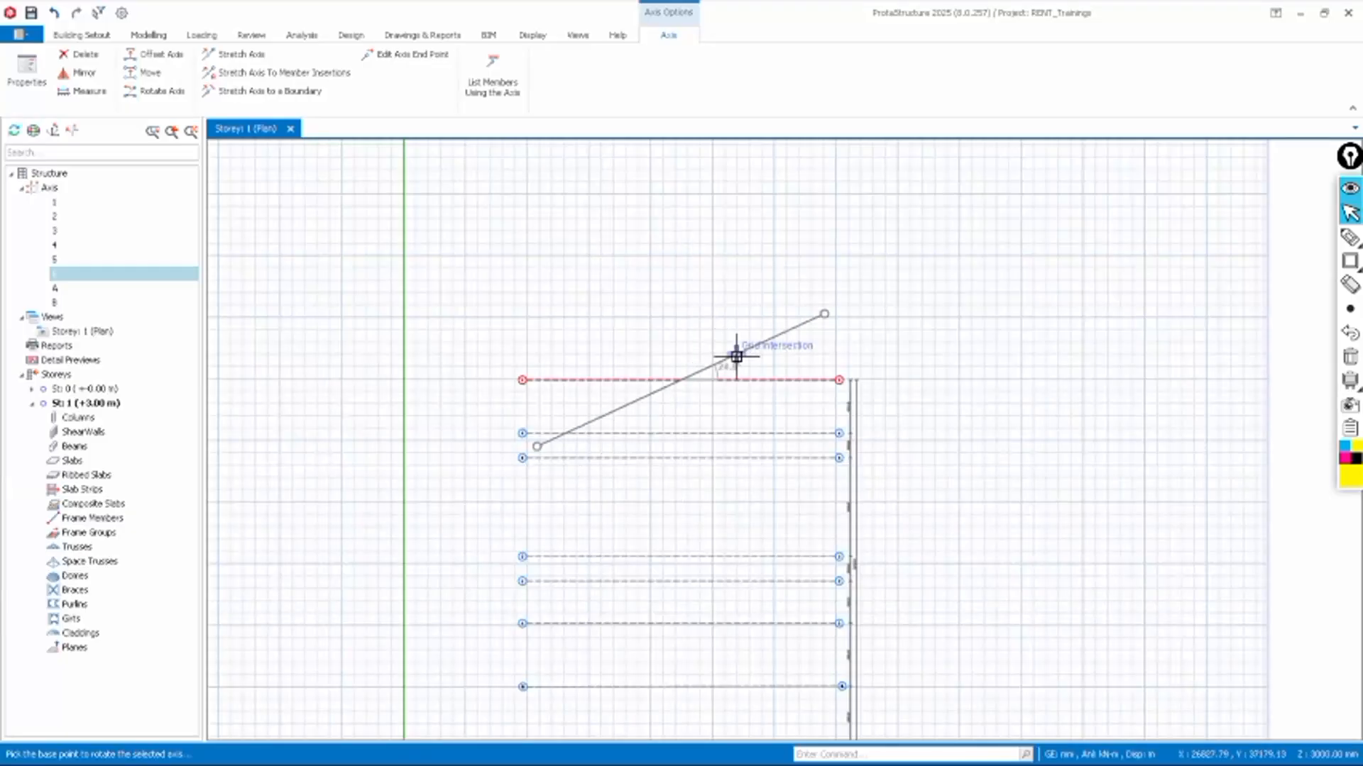
{"action": "scroll", "coordinate": [739, 360], "scroll_direction": "up", "scroll_amount": 1}
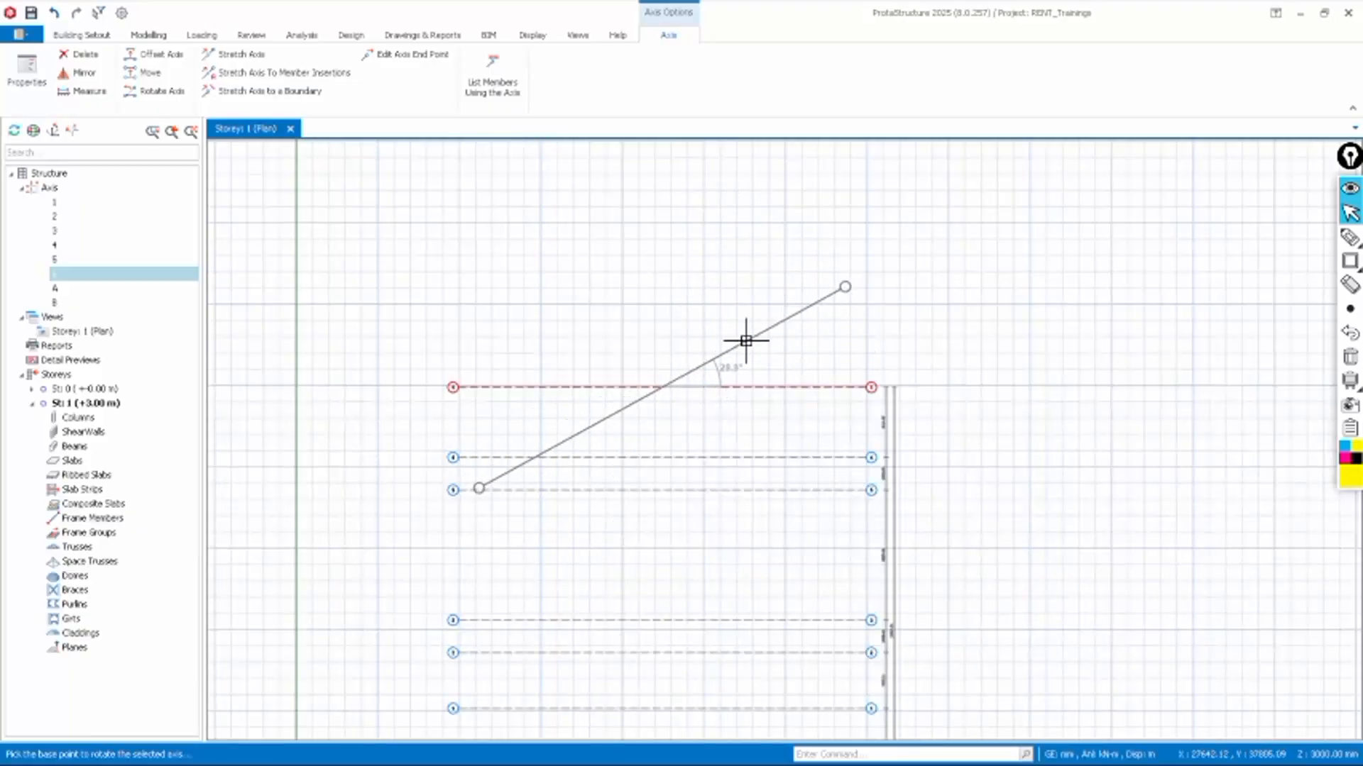
{"action": "key", "text": "Tab"}
{"action": "type", "text": "30"}
{"action": "key", "text": "Return"}
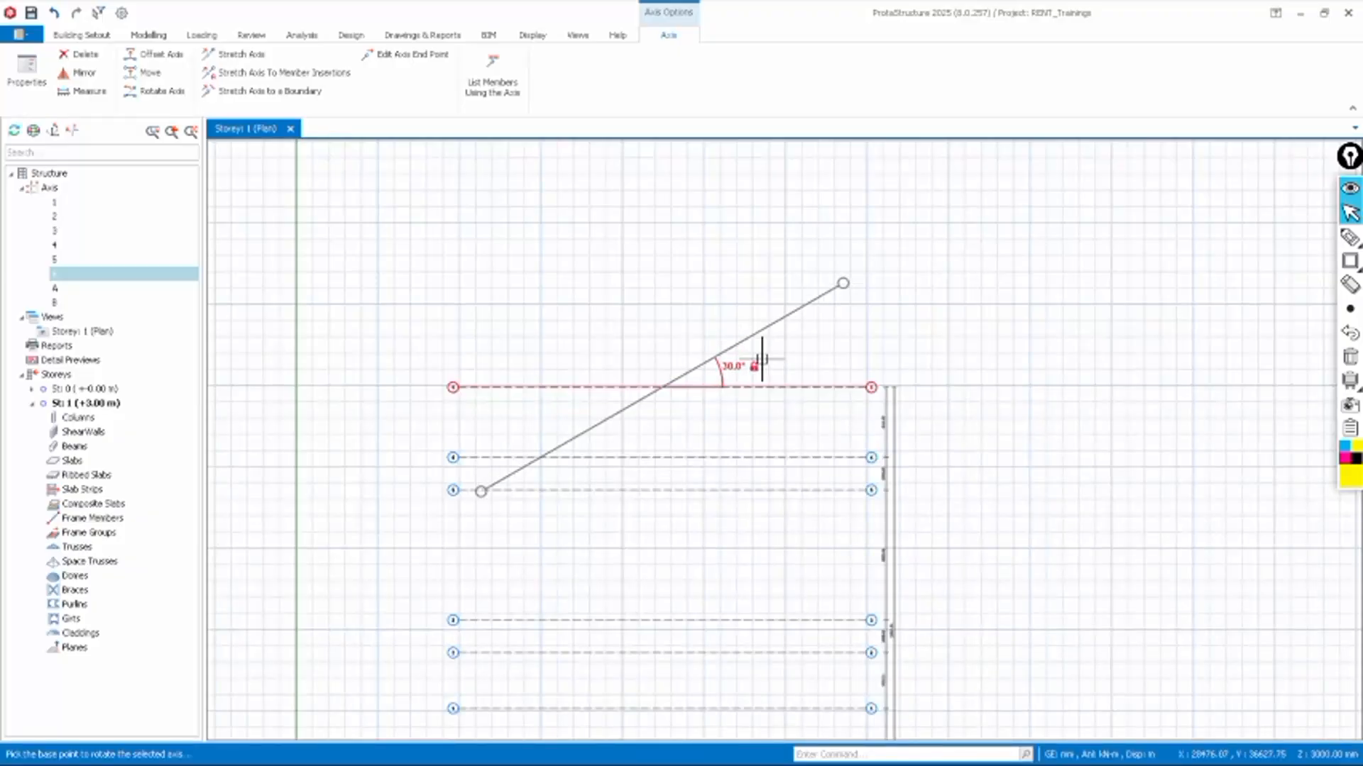
{"action": "left_click", "coordinate": [761, 360]}
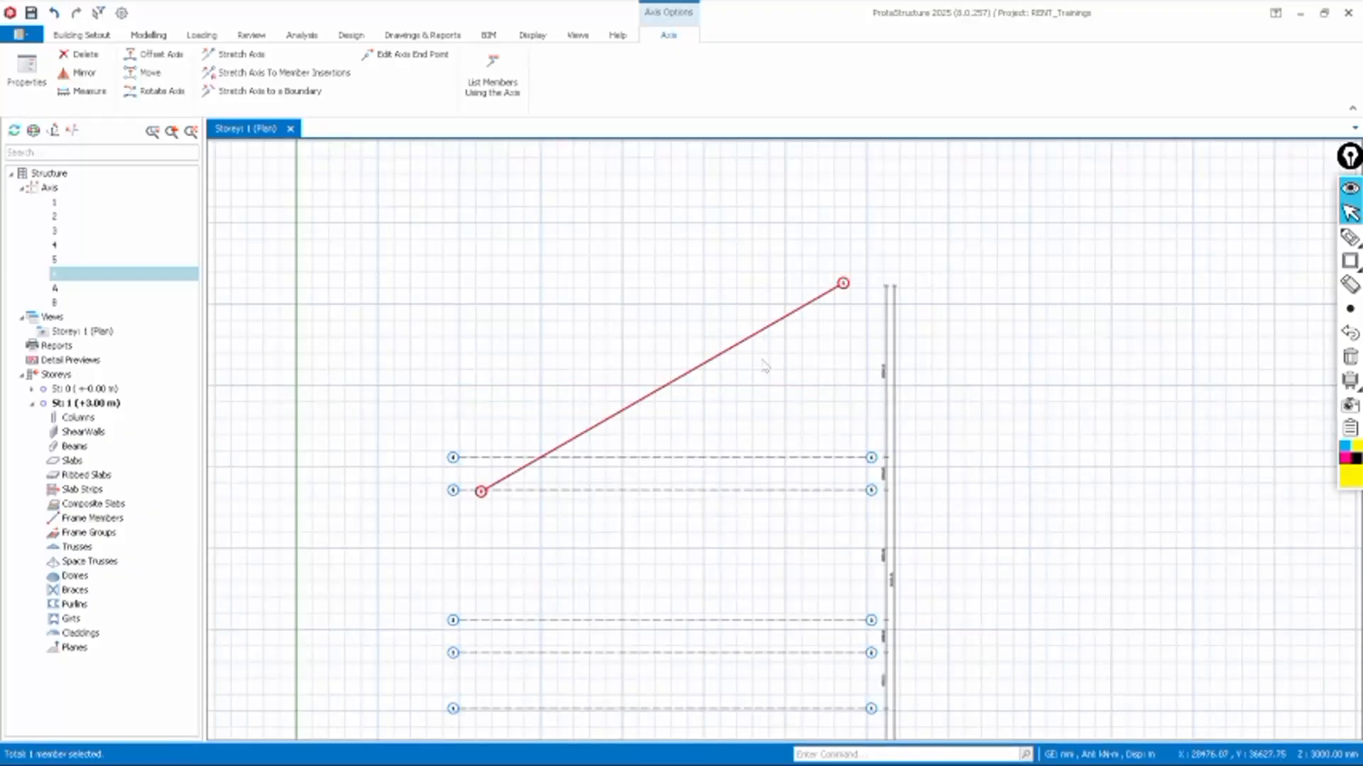
{"action": "scroll", "coordinate": [551, 463], "scroll_direction": "up", "scroll_amount": 3}
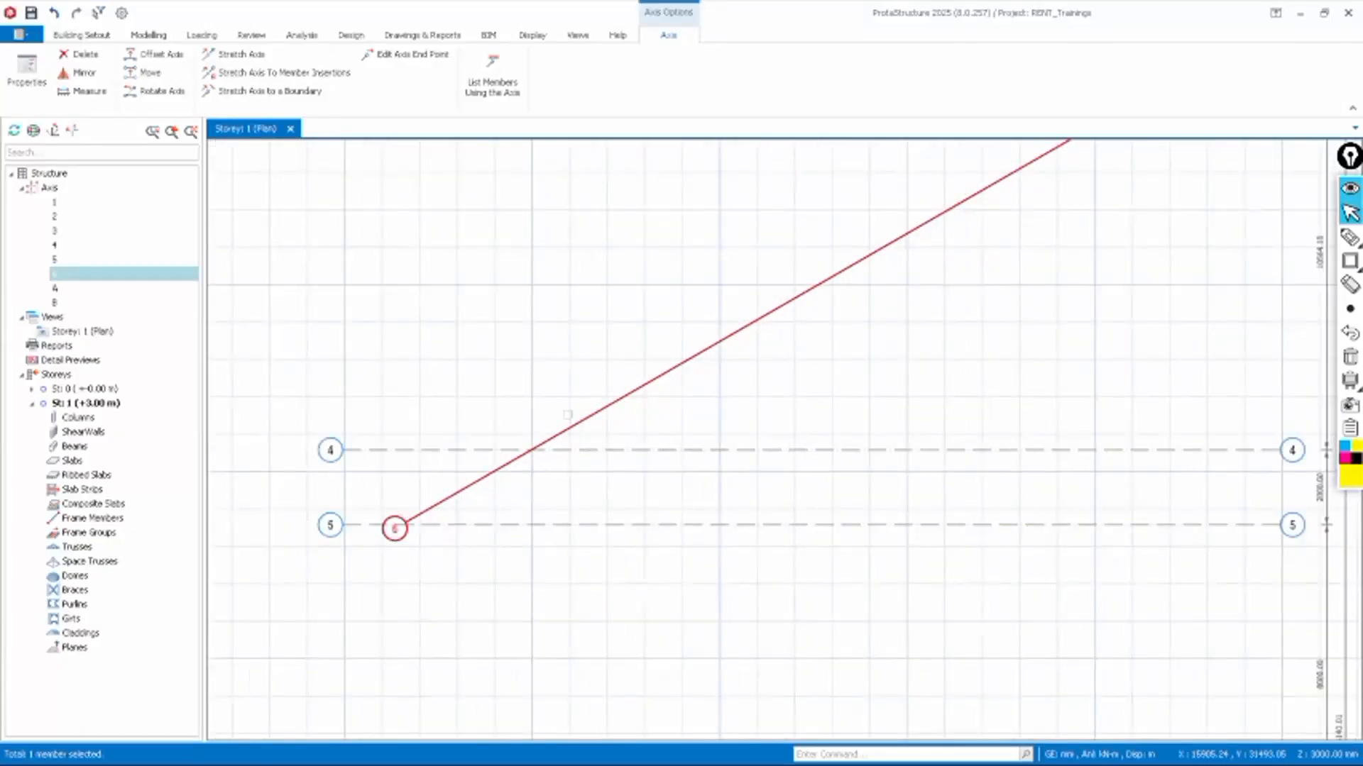
{"action": "scroll", "coordinate": [579, 450], "scroll_direction": "down", "scroll_amount": 2}
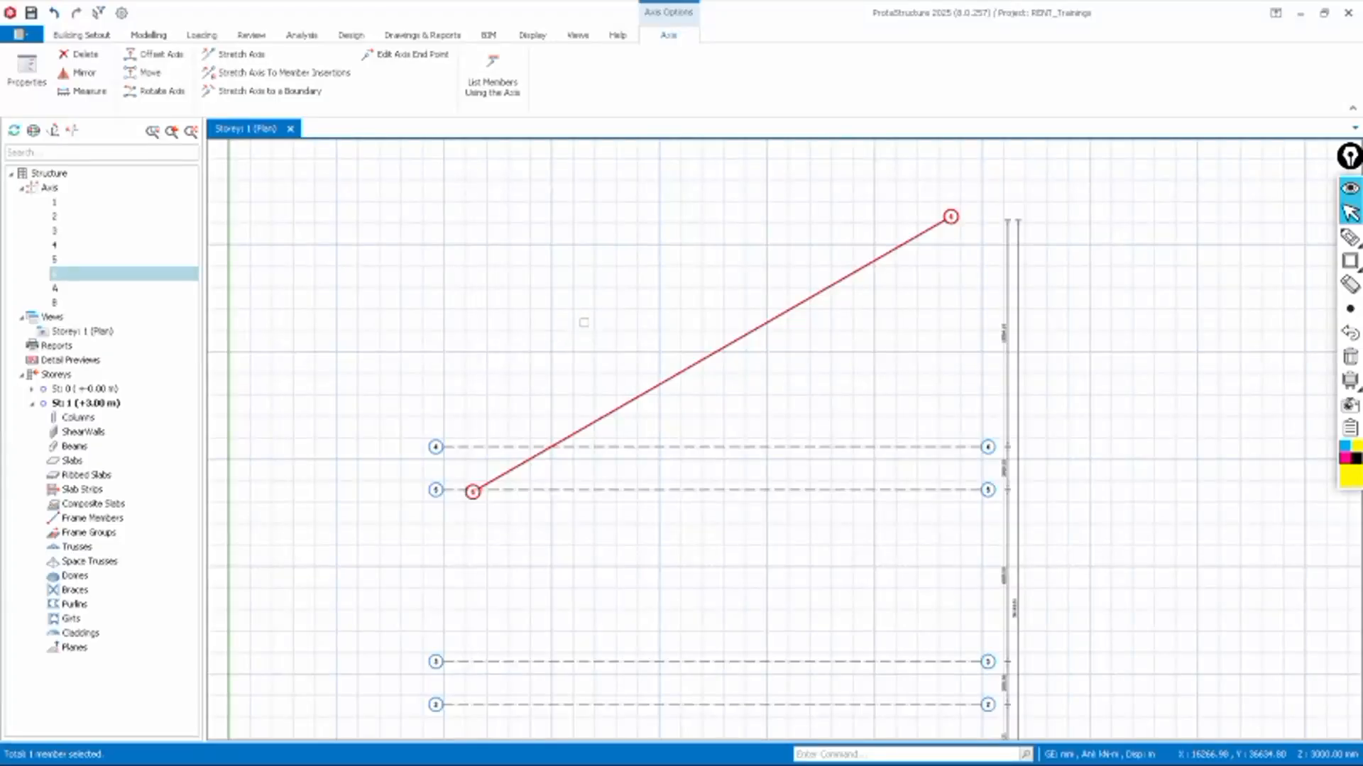
{"action": "key", "text": "Escape"}
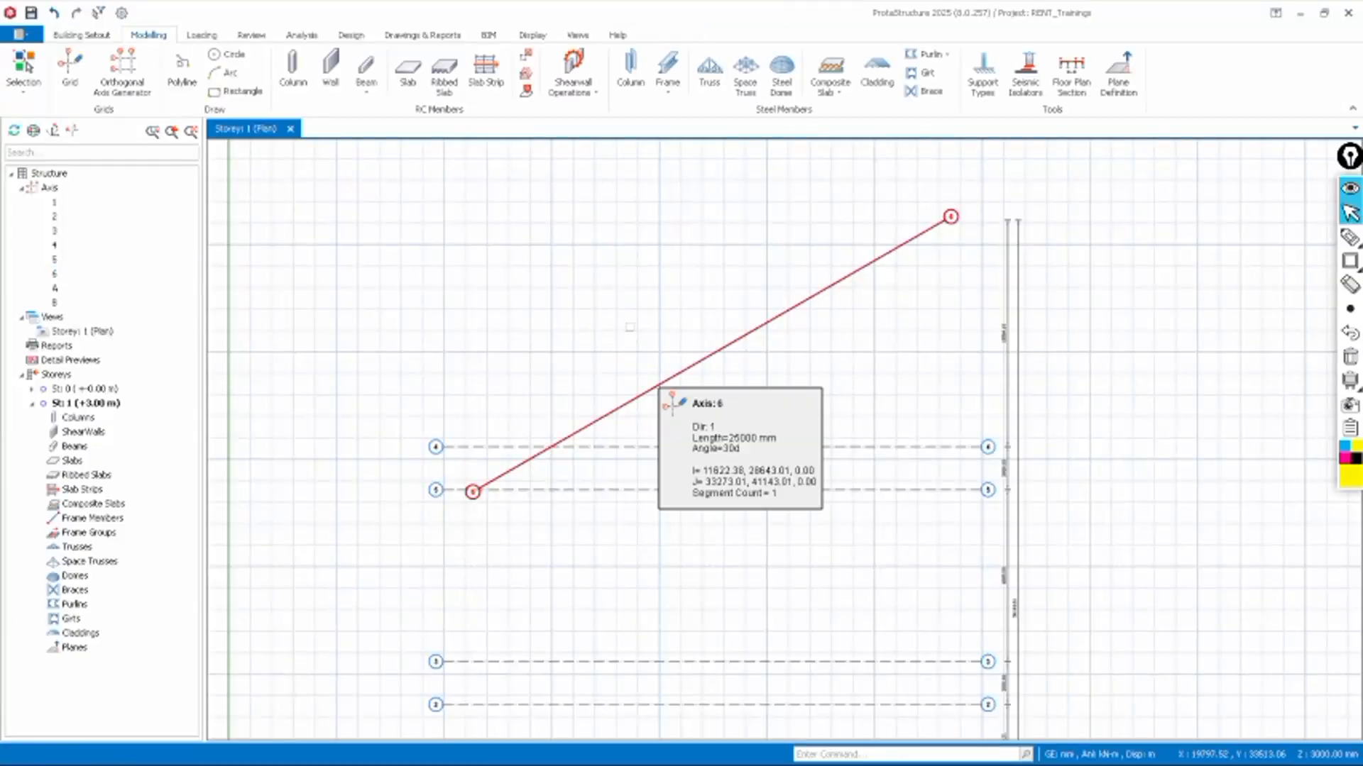
Stretch the lower end of the inclined axis 6 along its direction, past axis 5 and the left ends of the horizontal axes
{"action": "left_click", "coordinate": [655, 385]}
{"action": "right_click", "coordinate": [630, 323]}
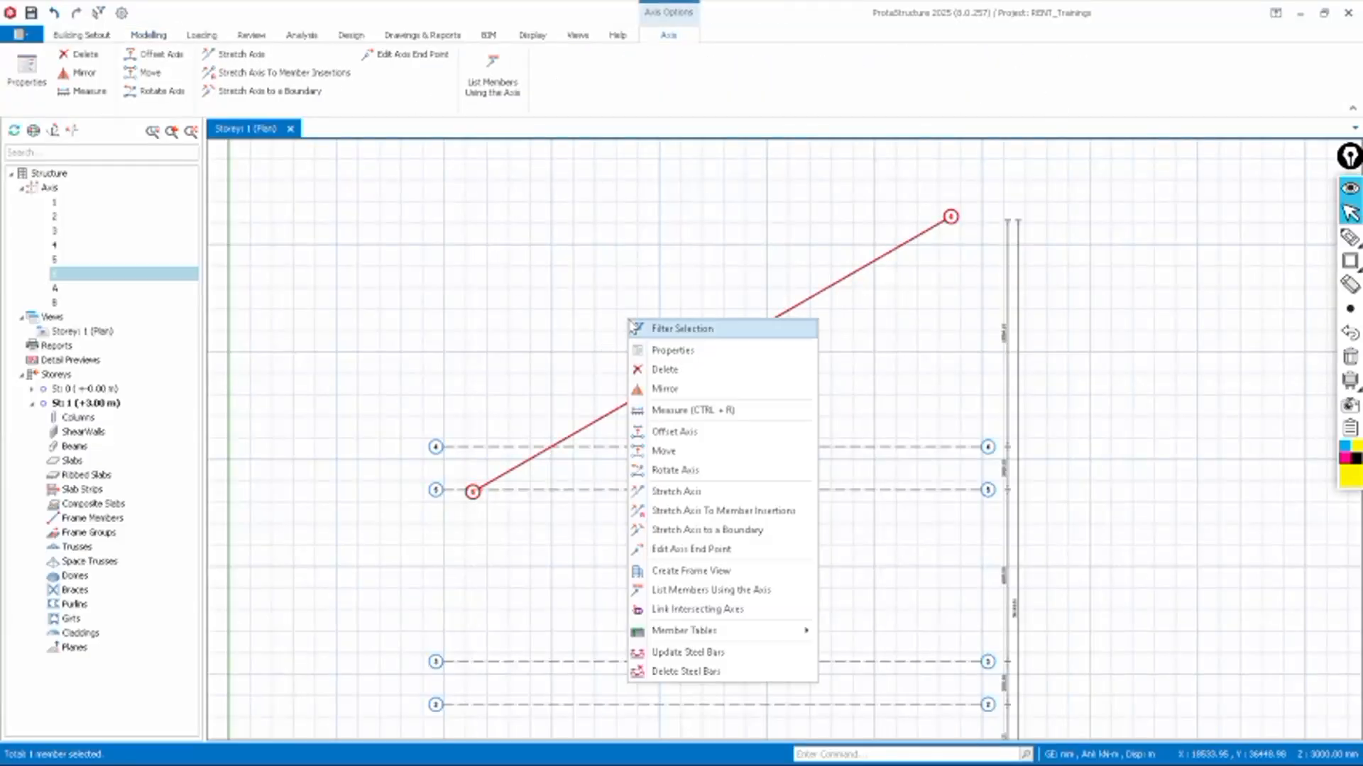
{"action": "left_click", "coordinate": [677, 491]}
{"action": "scroll", "coordinate": [682, 323], "scroll_direction": "down", "scroll_amount": 3}
{"action": "scroll", "coordinate": [563, 422], "scroll_direction": "up", "scroll_amount": 4}
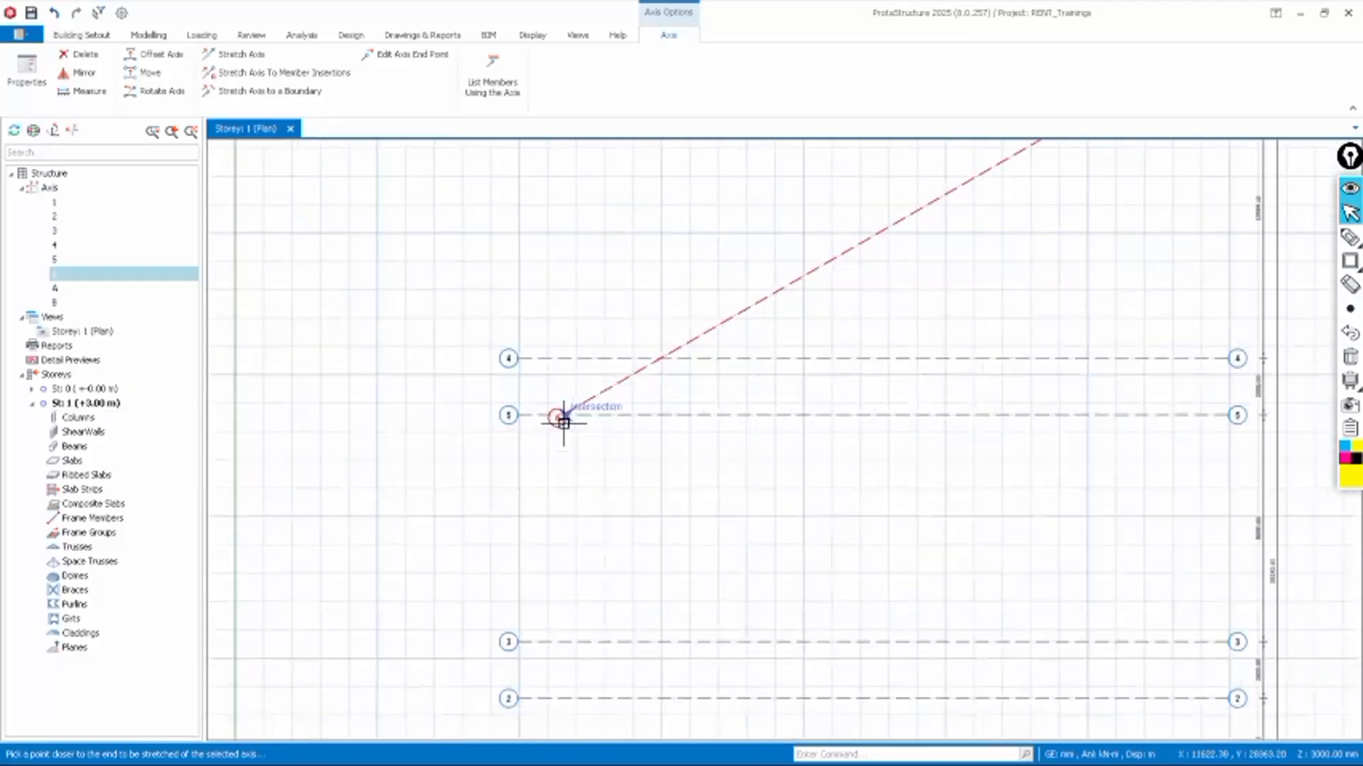
{"action": "scroll", "coordinate": [563, 422], "scroll_direction": "up", "scroll_amount": 3}
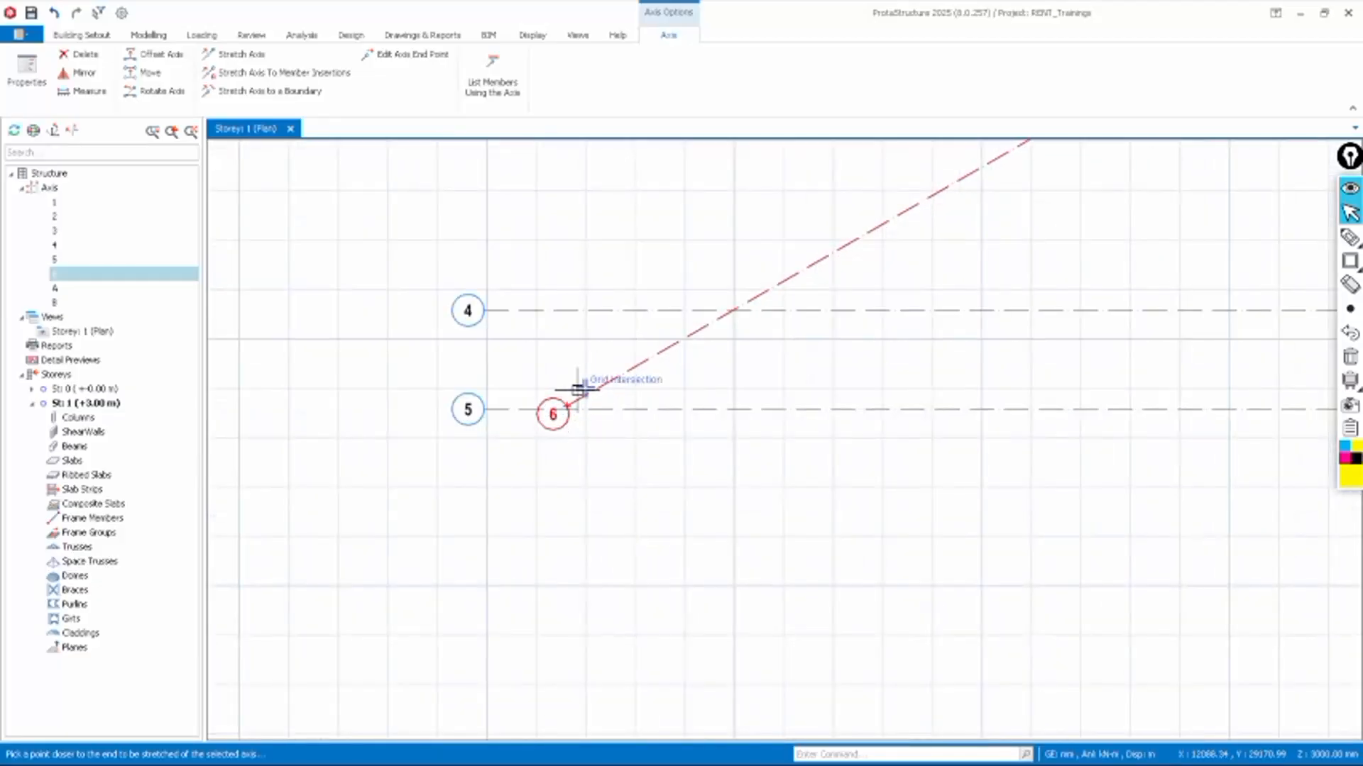
{"action": "scroll", "coordinate": [605, 386], "scroll_direction": "down", "scroll_amount": 1}
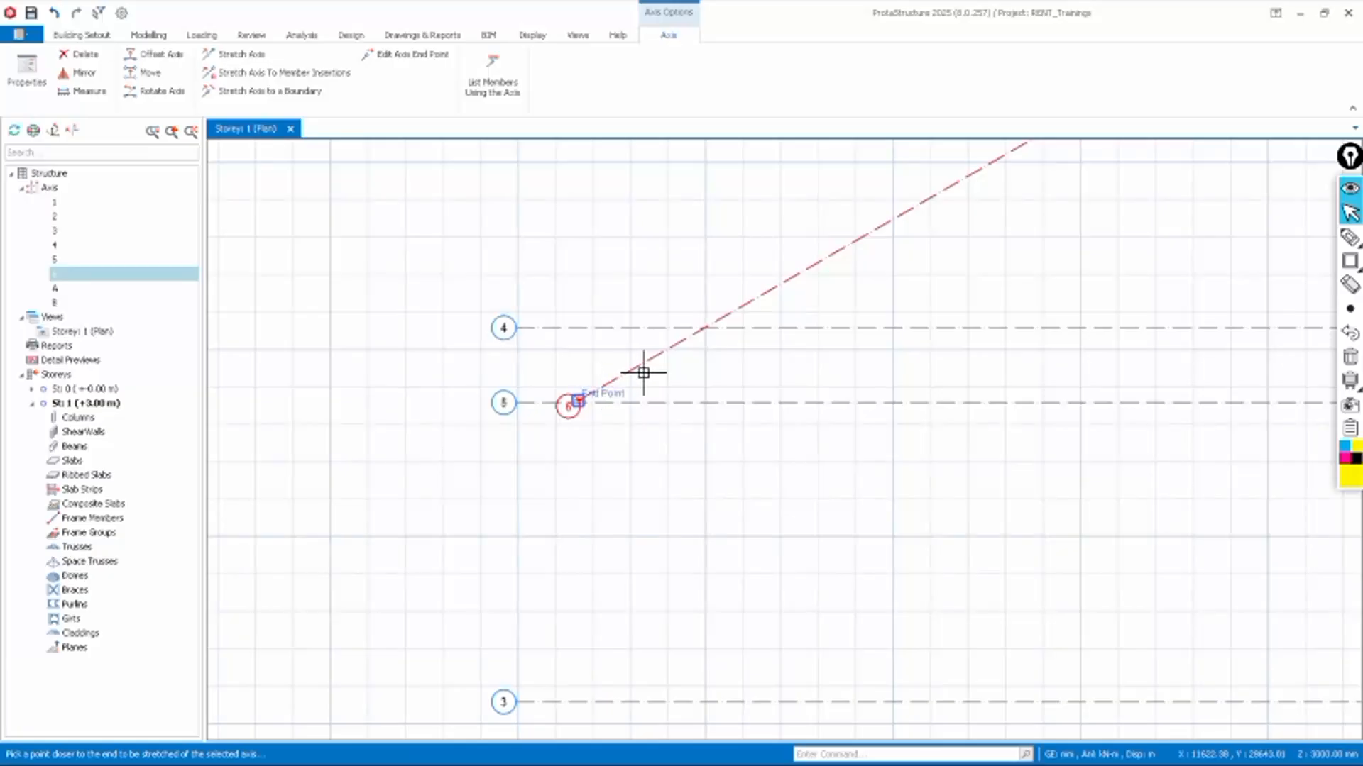
{"action": "scroll", "coordinate": [643, 372], "scroll_direction": "down", "scroll_amount": 2}
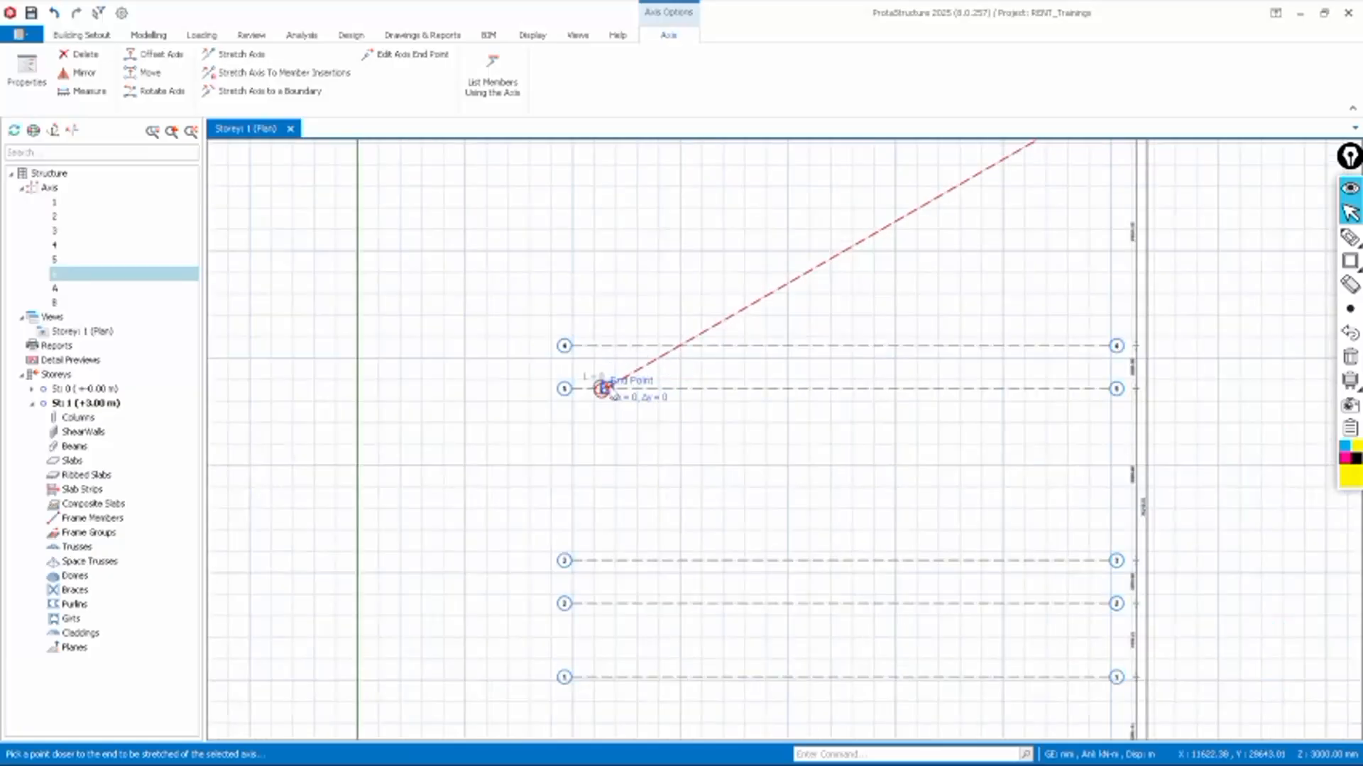
{"action": "left_click", "coordinate": [467, 487]}
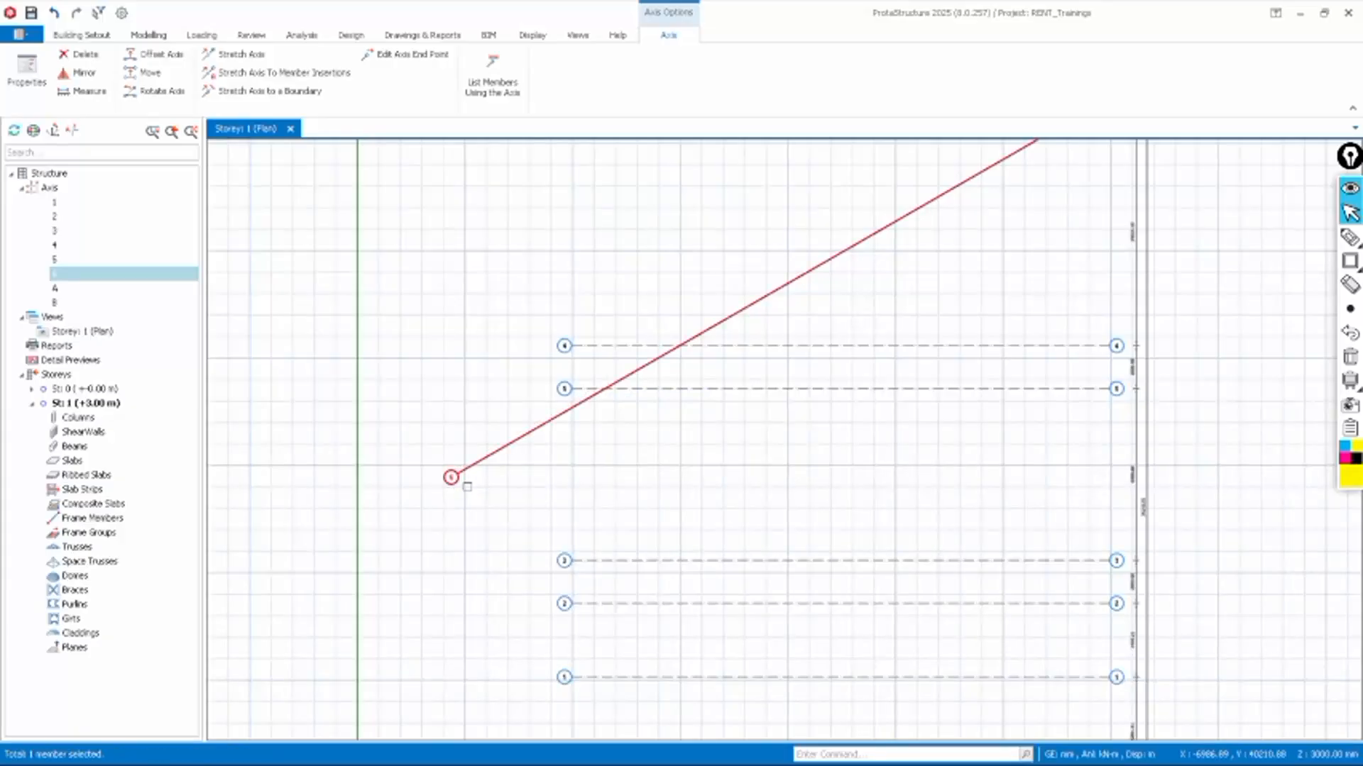
{"action": "scroll", "coordinate": [467, 487], "scroll_direction": "down", "scroll_amount": 1}
{"action": "key", "text": "Escape"}
{"action": "scroll", "coordinate": [568, 440], "scroll_direction": "down", "scroll_amount": 2}
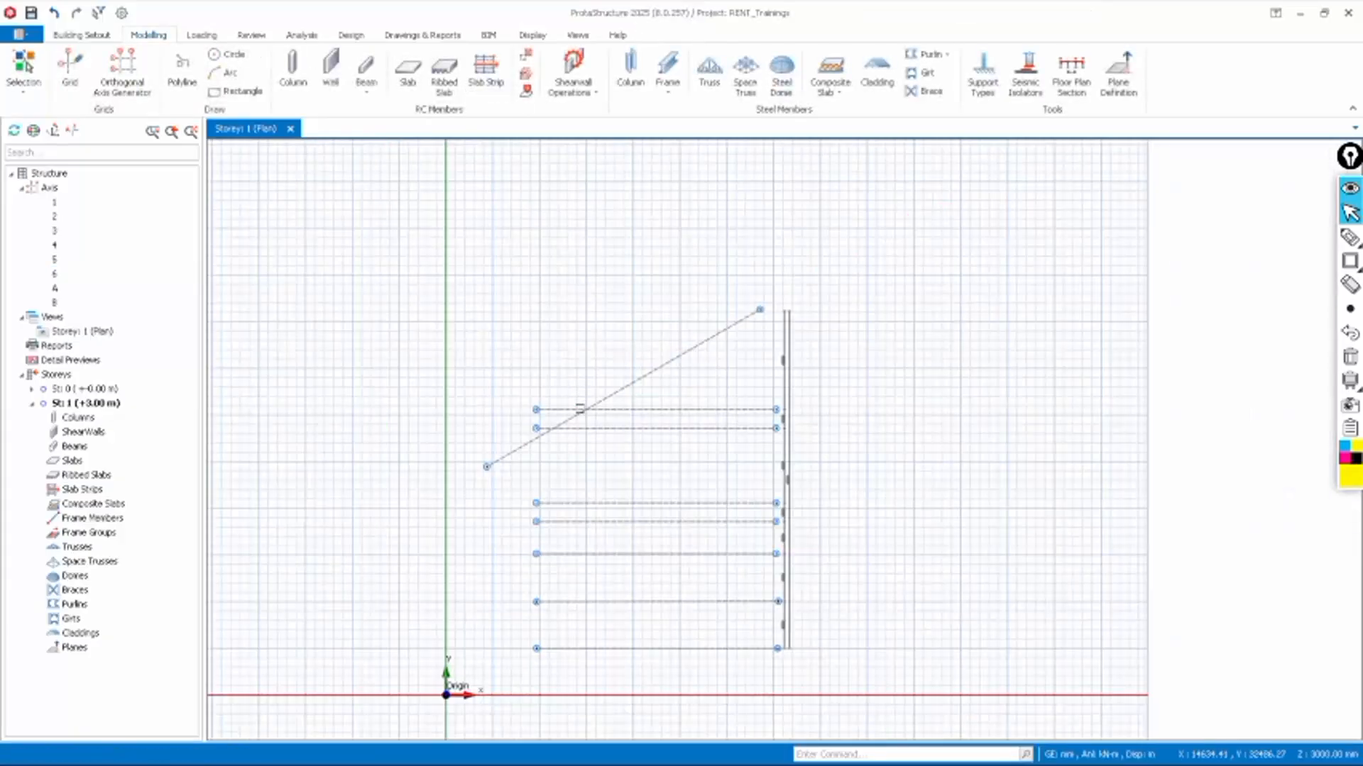
{"action": "scroll", "coordinate": [580, 409], "scroll_direction": "up", "scroll_amount": 3}
{"action": "scroll", "coordinate": [548, 452], "scroll_direction": "down", "scroll_amount": 2}
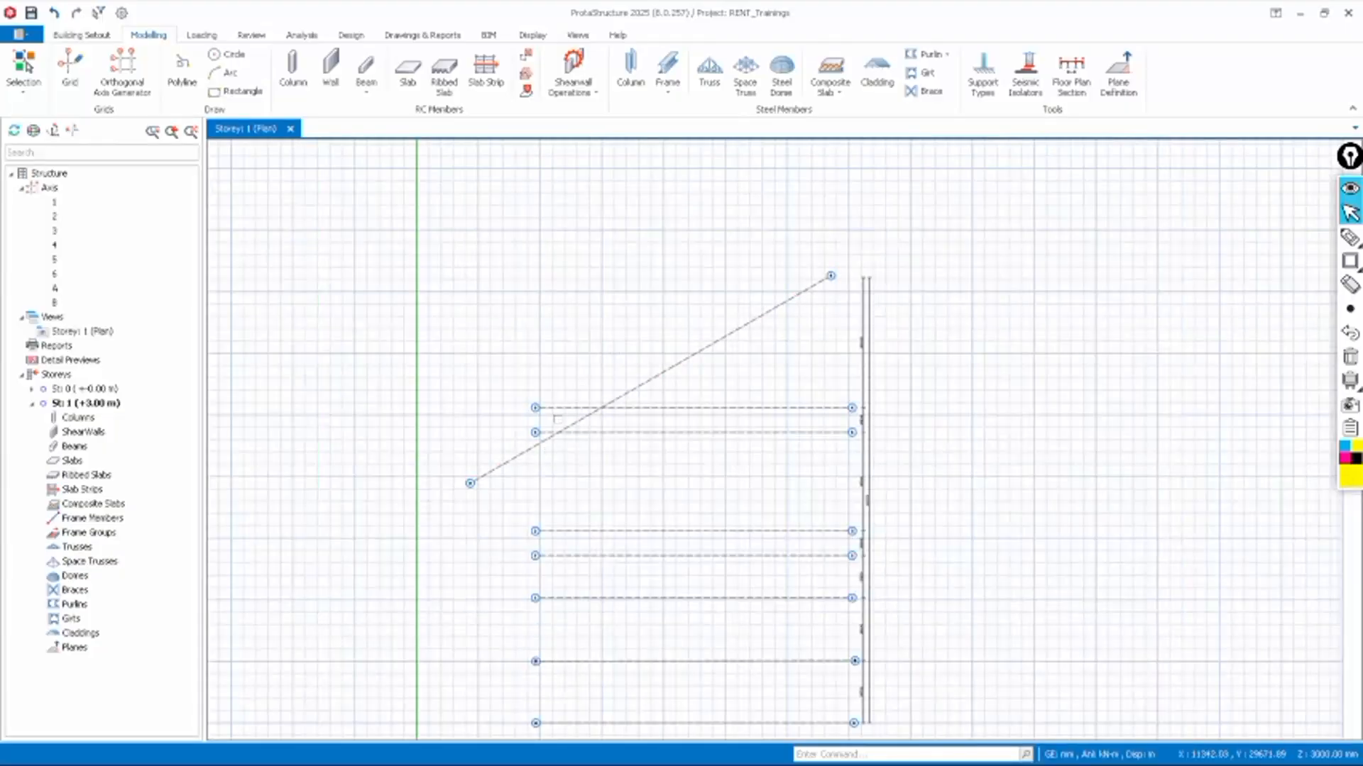
{"action": "scroll", "coordinate": [619, 389], "scroll_direction": "down", "scroll_amount": 1}
{"action": "scroll", "coordinate": [621, 388], "scroll_direction": "up", "scroll_amount": 1}
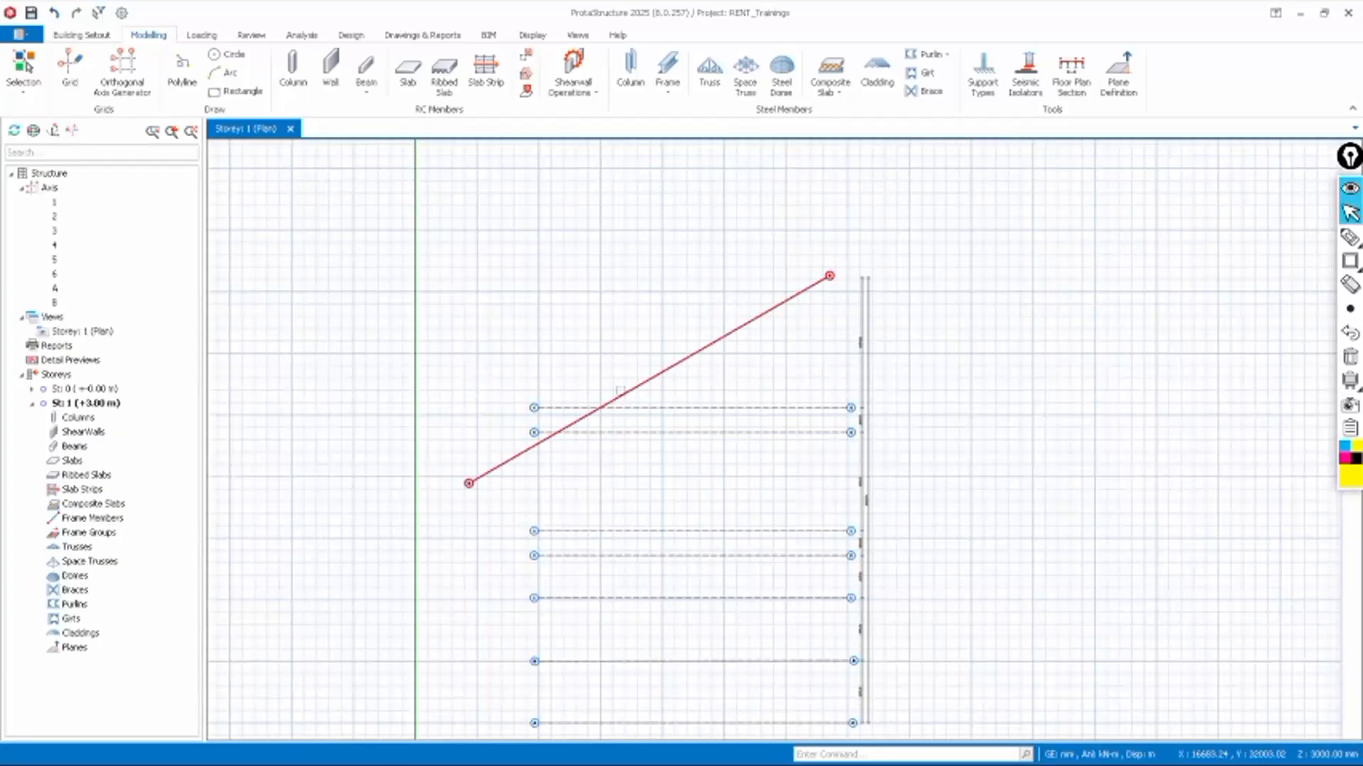
Examine the editing commands available for the inclined axis 6, including stretching to a boundary, and clear the selection
{"action": "left_click", "coordinate": [624, 392]}
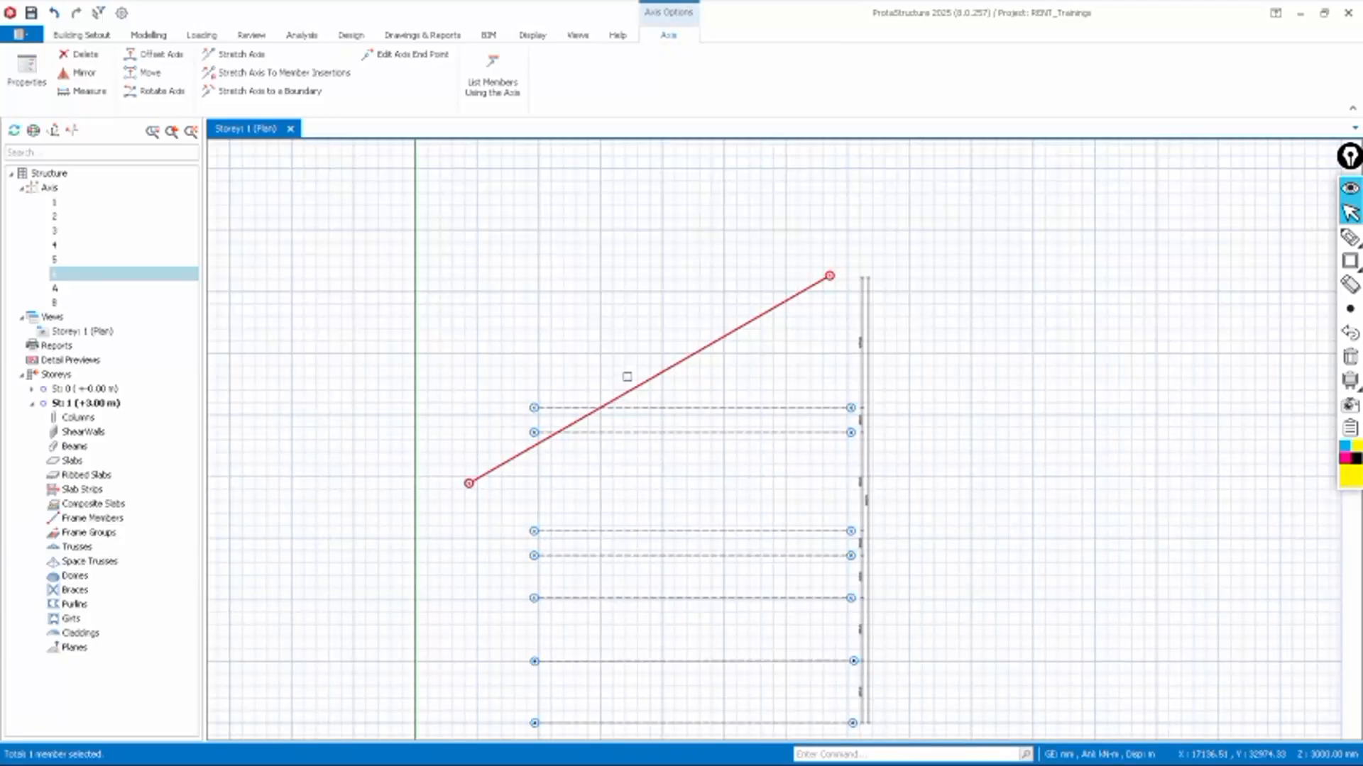
{"action": "right_click", "coordinate": [560, 258]}
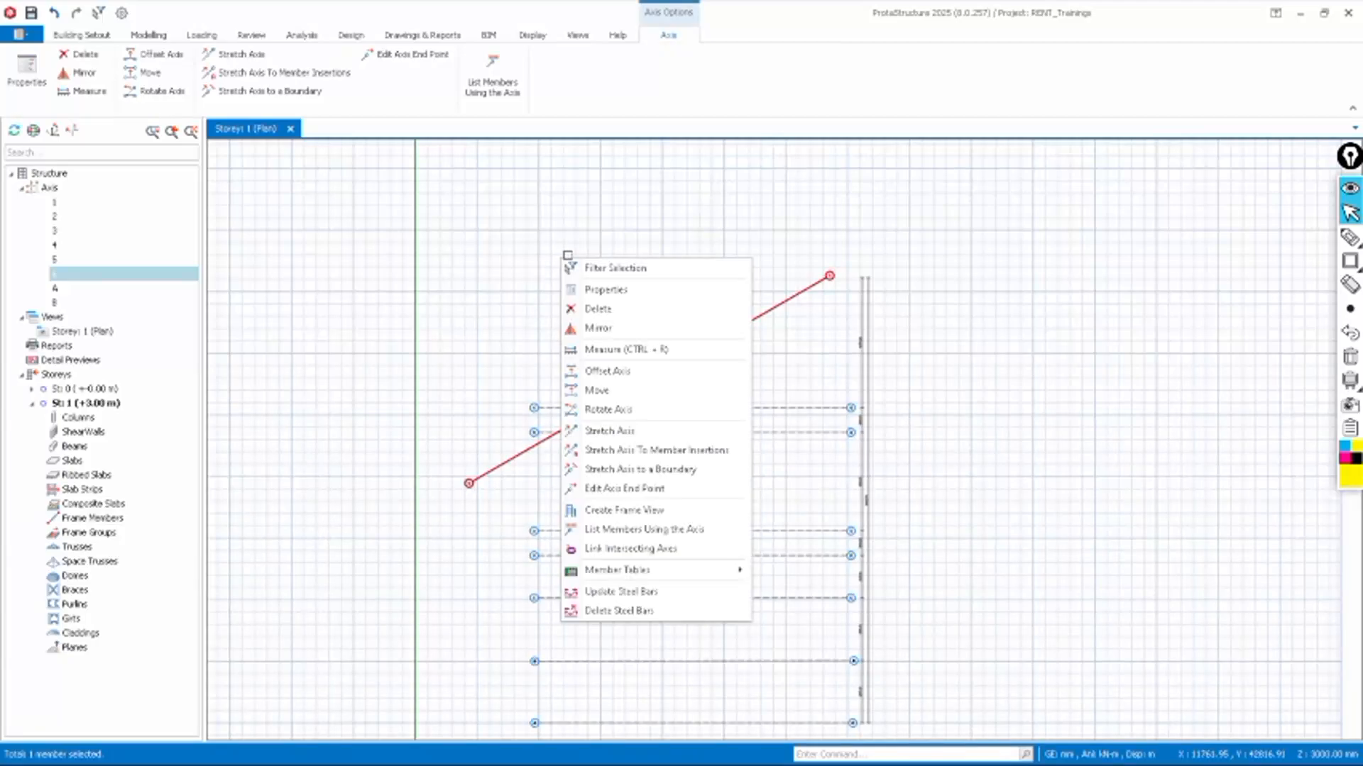
{"action": "left_click", "coordinate": [525, 280]}
{"action": "key", "text": "Escape"}
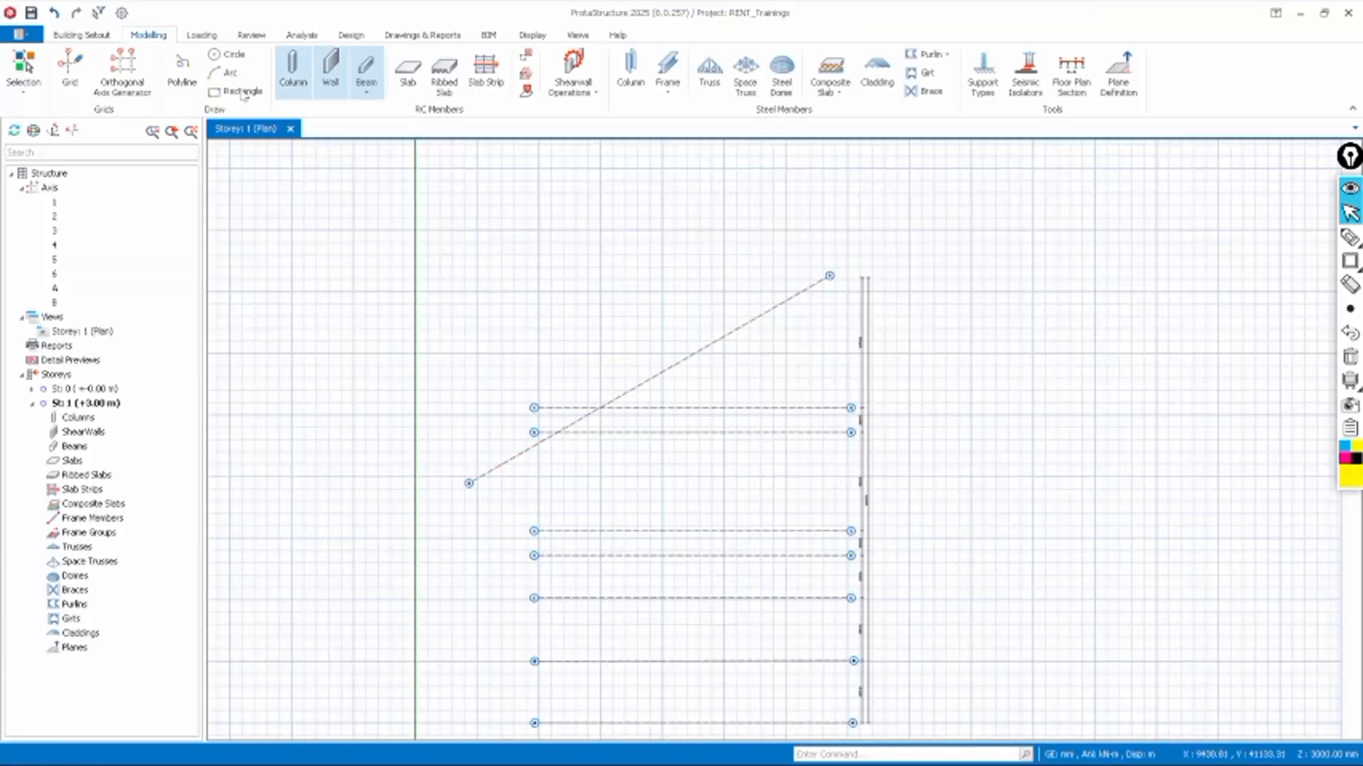
{"action": "left_click", "coordinate": [558, 215]}
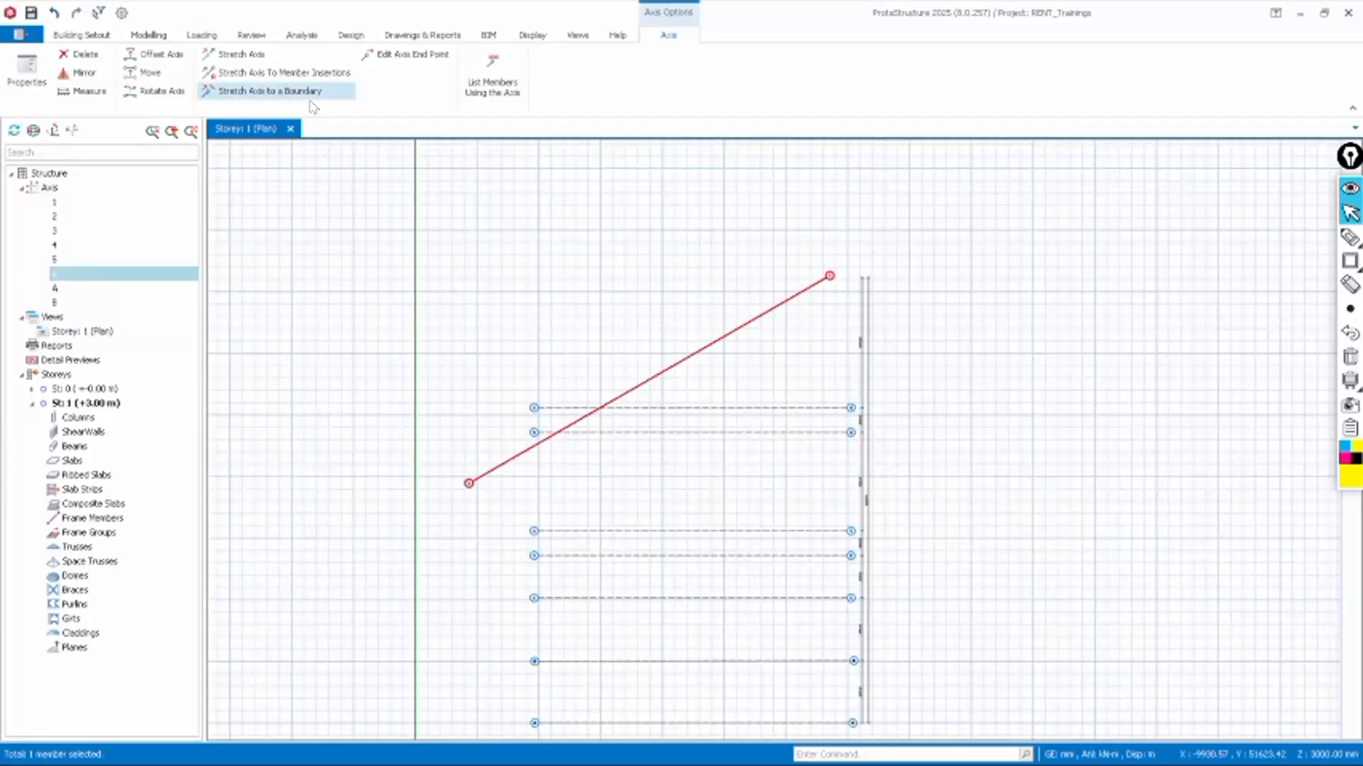
{"action": "scroll", "coordinate": [463, 249], "scroll_direction": "down", "scroll_amount": 2}
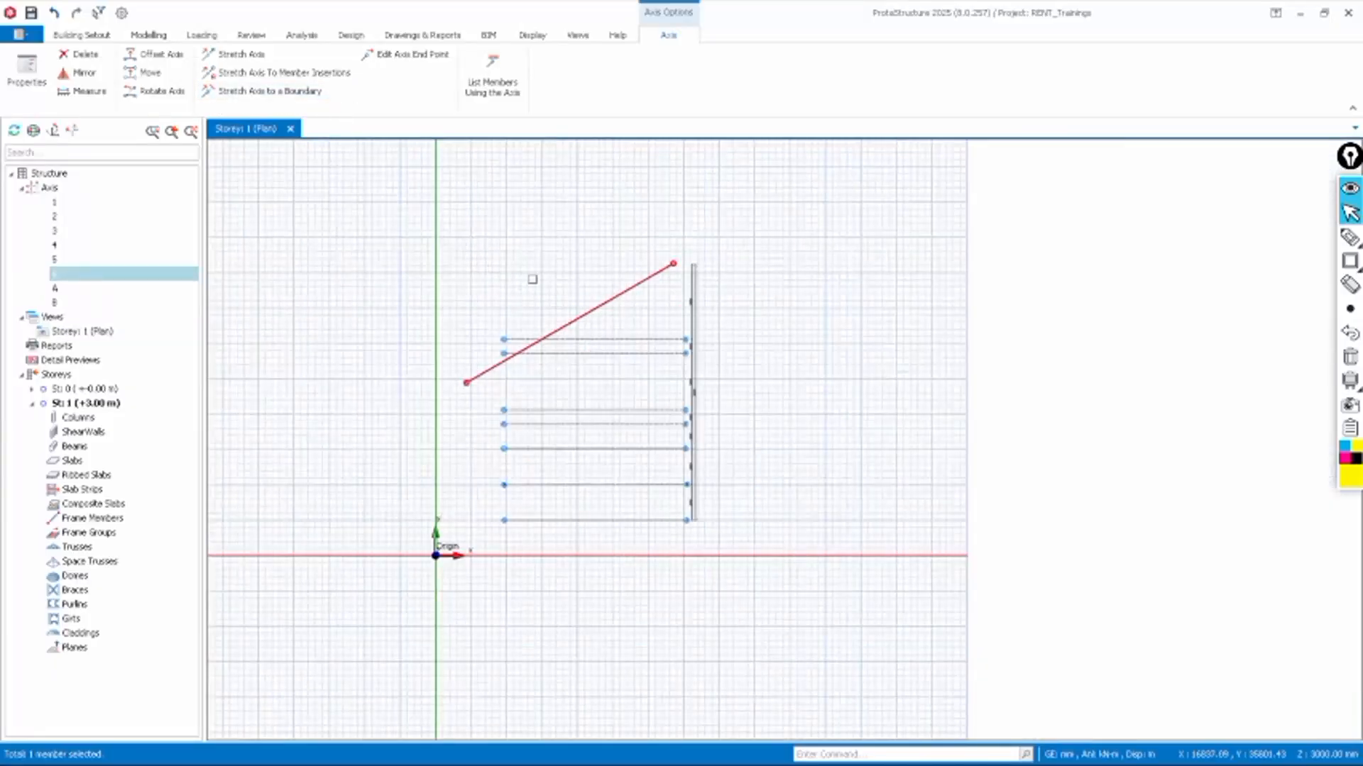
{"action": "key", "text": "Escape"}
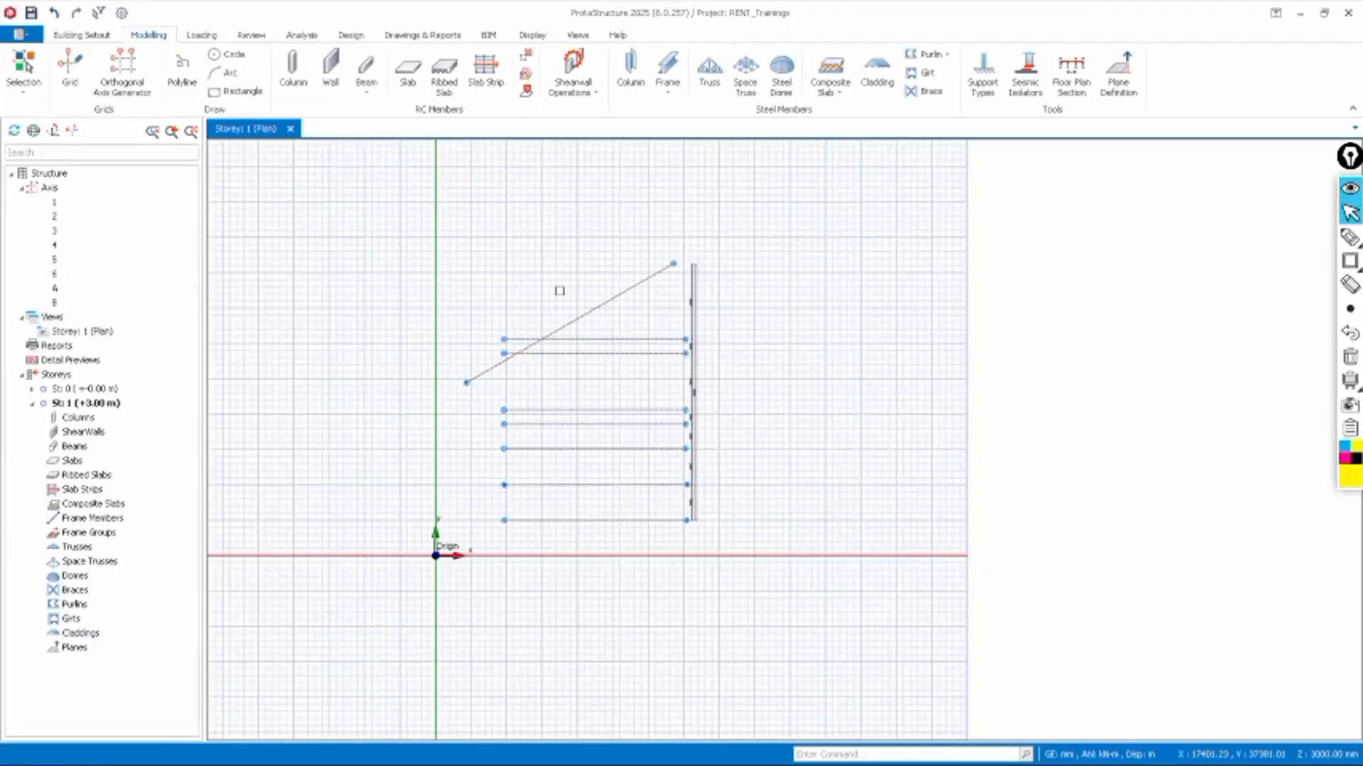
Inspect the spacing dimensions beside the horizontal axes, from axis A up through axes B, 1, 2, 3 and 5
{"action": "scroll", "coordinate": [558, 283], "scroll_direction": "up", "scroll_amount": 2}
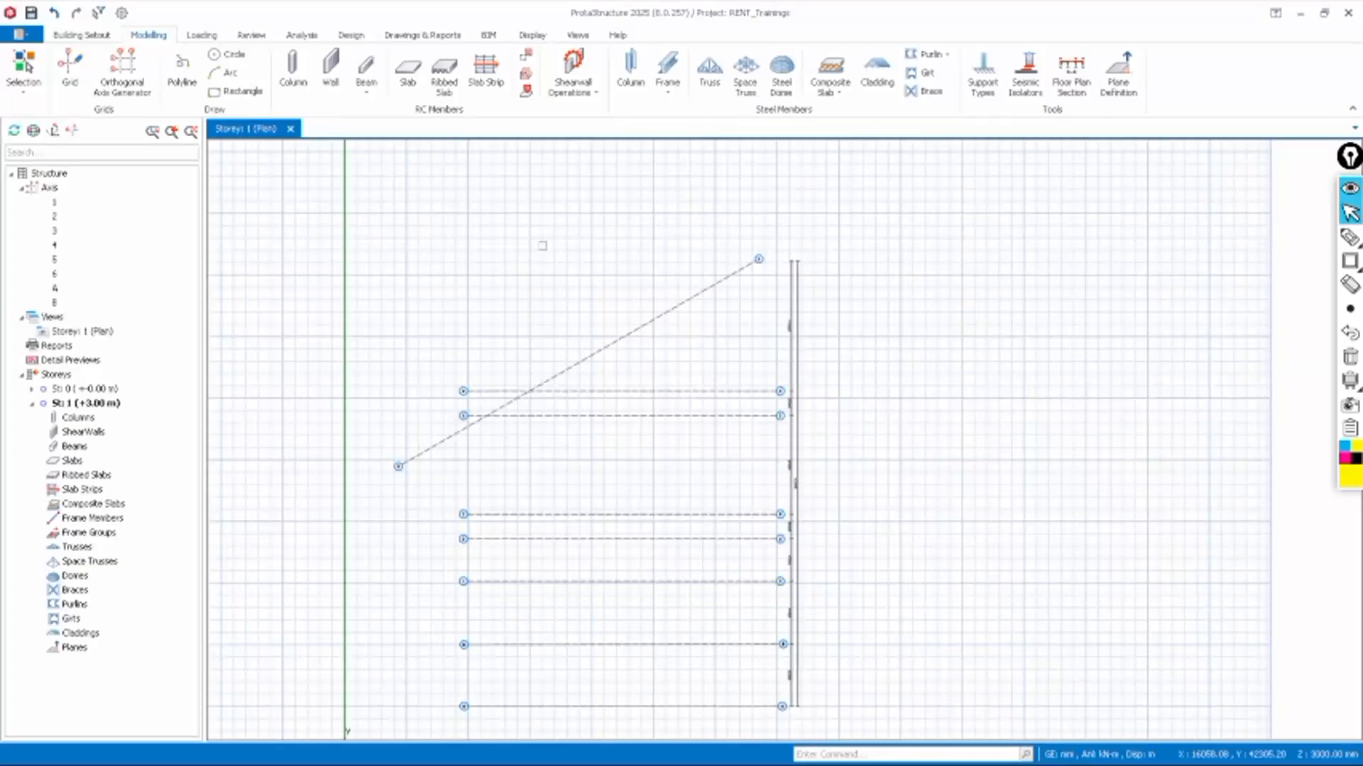
{"action": "scroll", "coordinate": [758, 314], "scroll_direction": "down", "scroll_amount": 1}
{"action": "scroll", "coordinate": [790, 523], "scroll_direction": "up", "scroll_amount": 3}
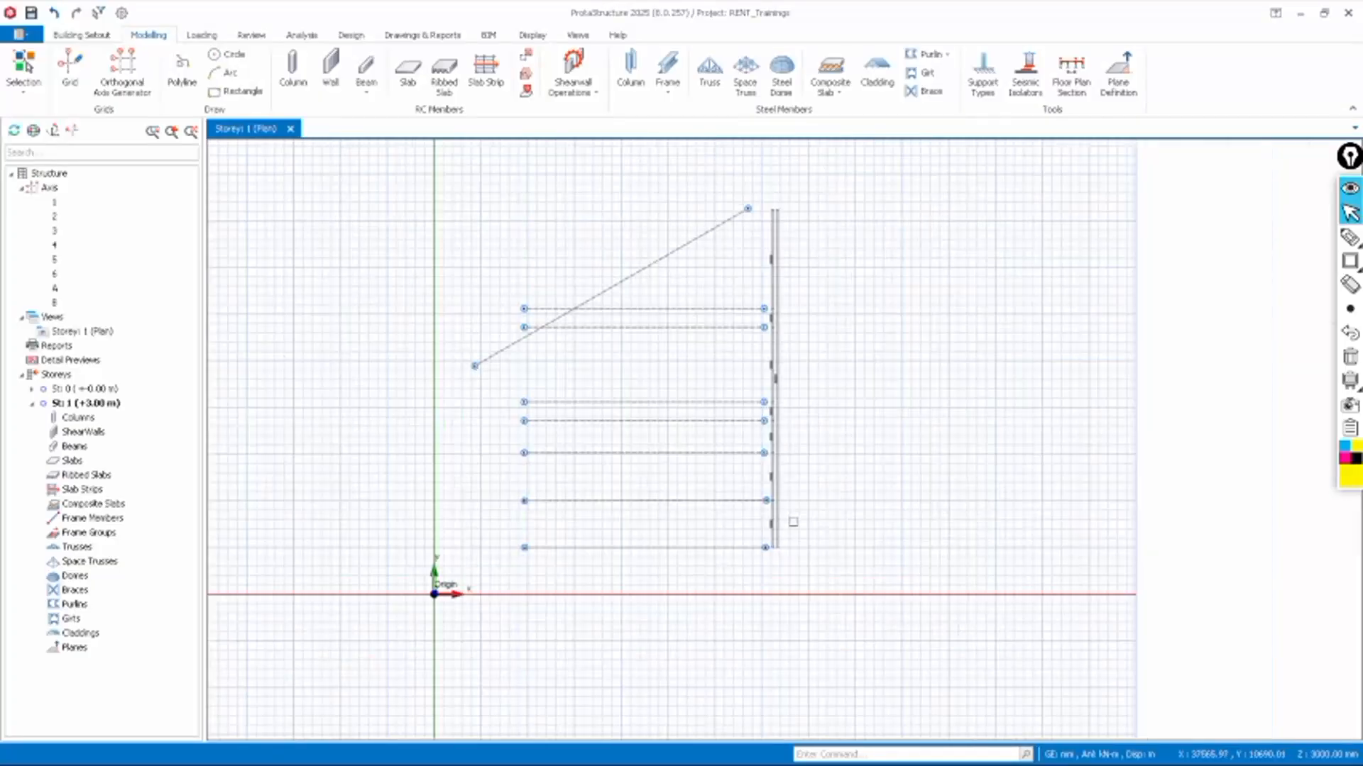
{"action": "scroll", "coordinate": [790, 526], "scroll_direction": "up", "scroll_amount": 4}
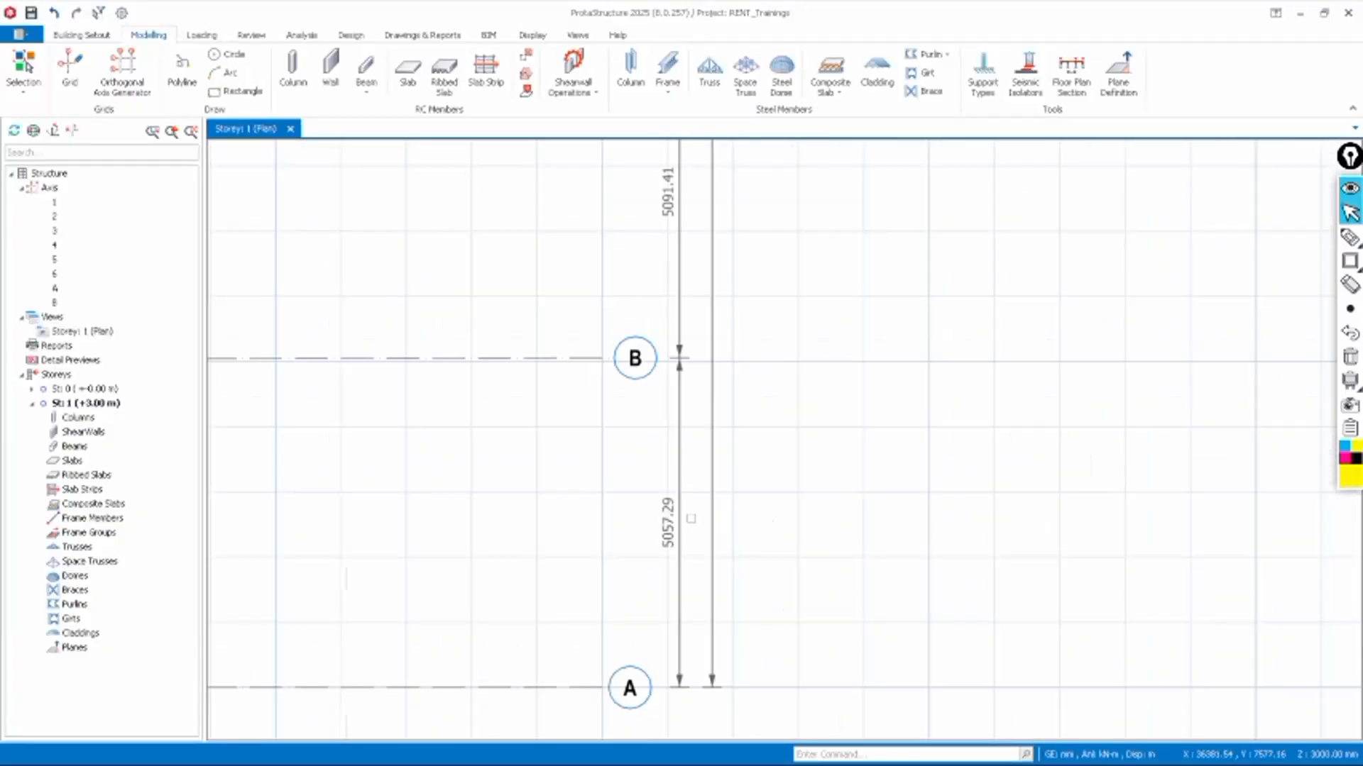
{"action": "scroll", "coordinate": [691, 518], "scroll_direction": "up", "scroll_amount": 3}
{"action": "scroll", "coordinate": [678, 511], "scroll_direction": "down", "scroll_amount": 6}
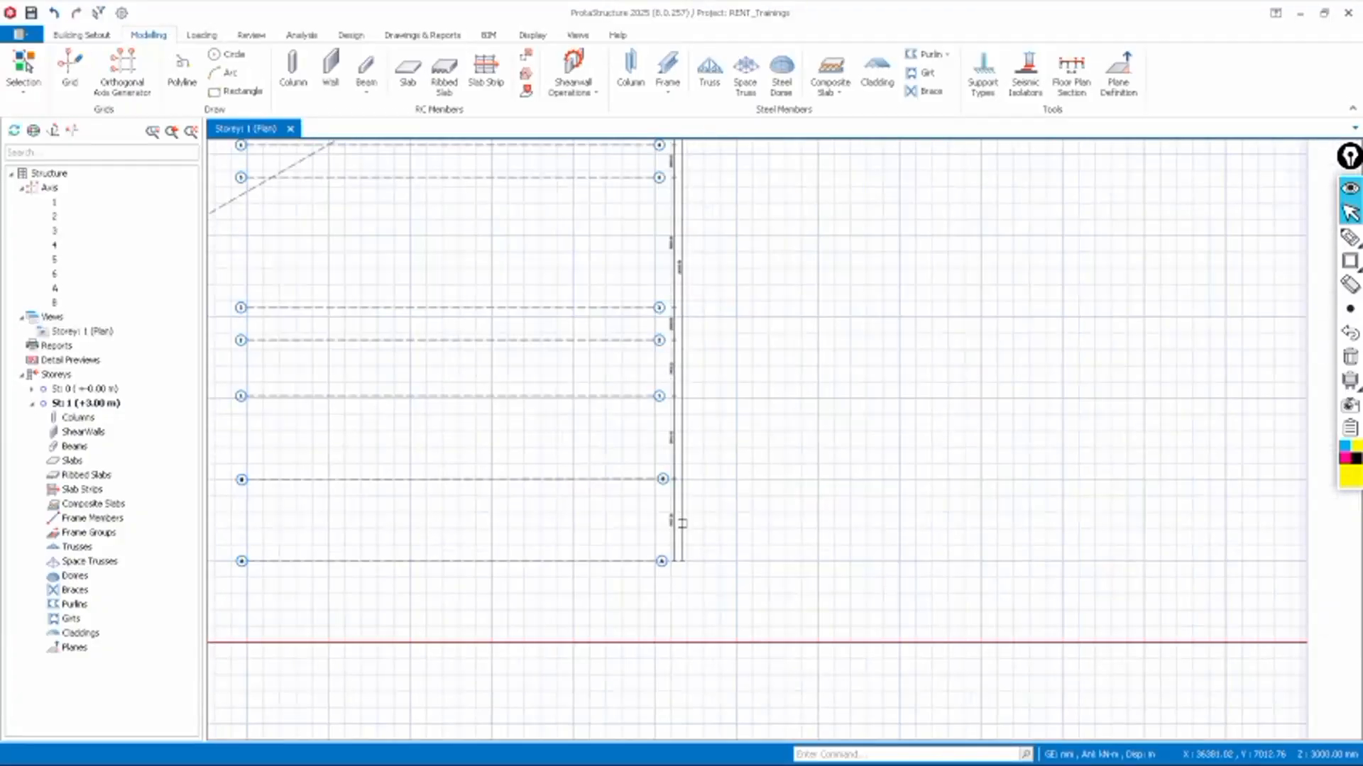
{"action": "scroll", "coordinate": [675, 525], "scroll_direction": "up", "scroll_amount": 2}
{"action": "scroll", "coordinate": [673, 568], "scroll_direction": "up", "scroll_amount": 5}
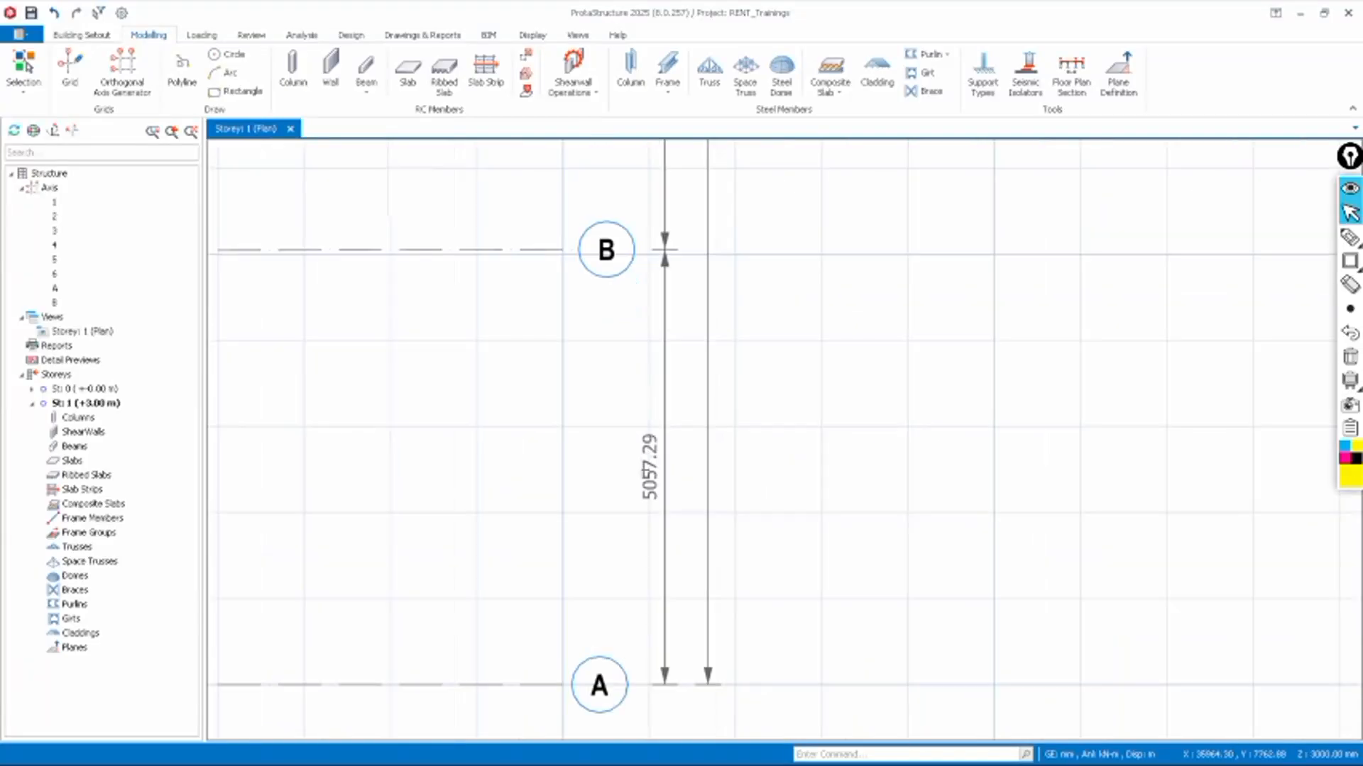
{"action": "scroll", "coordinate": [639, 460], "scroll_direction": "down", "scroll_amount": 2}
{"action": "scroll", "coordinate": [635, 461], "scroll_direction": "down", "scroll_amount": 3}
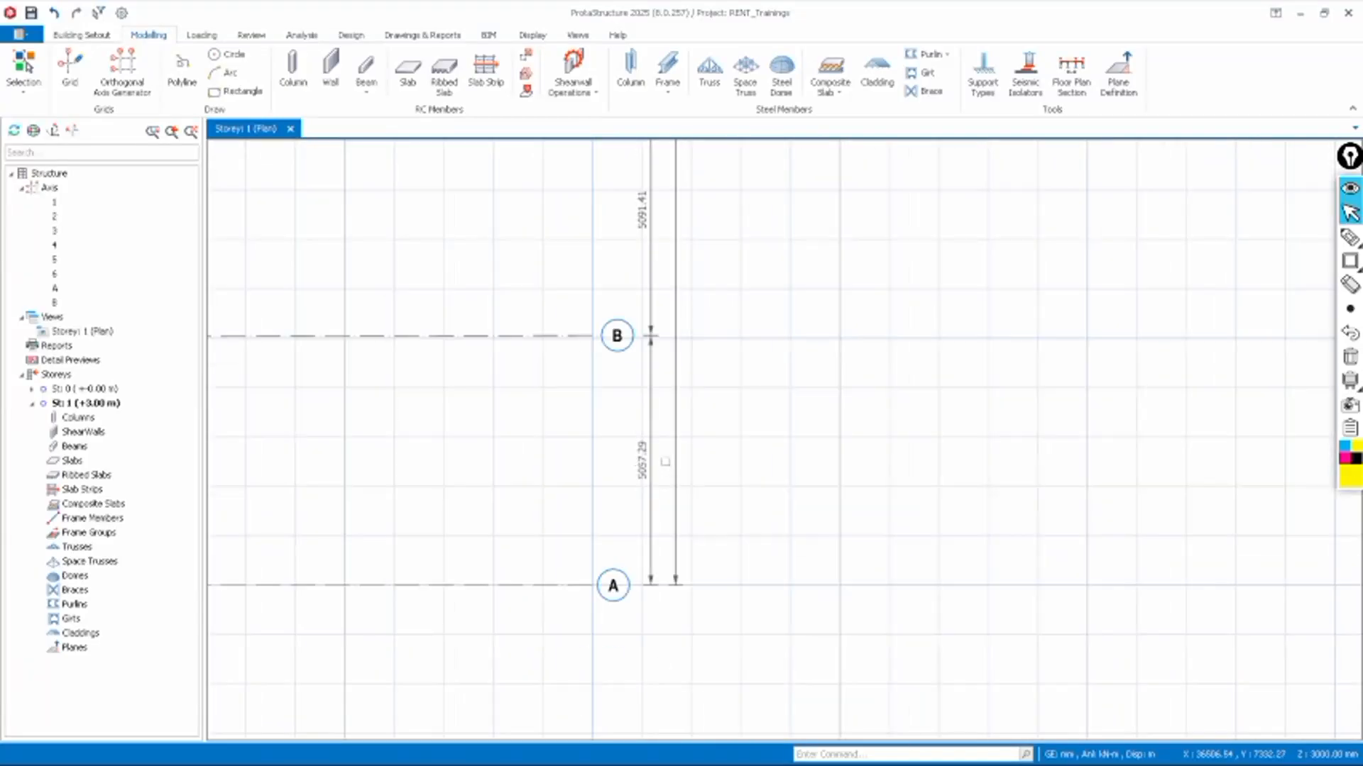
{"action": "scroll", "coordinate": [660, 458], "scroll_direction": "up", "scroll_amount": 2}
{"action": "scroll", "coordinate": [649, 447], "scroll_direction": "down", "scroll_amount": 2}
{"action": "scroll", "coordinate": [639, 423], "scroll_direction": "down", "scroll_amount": 4}
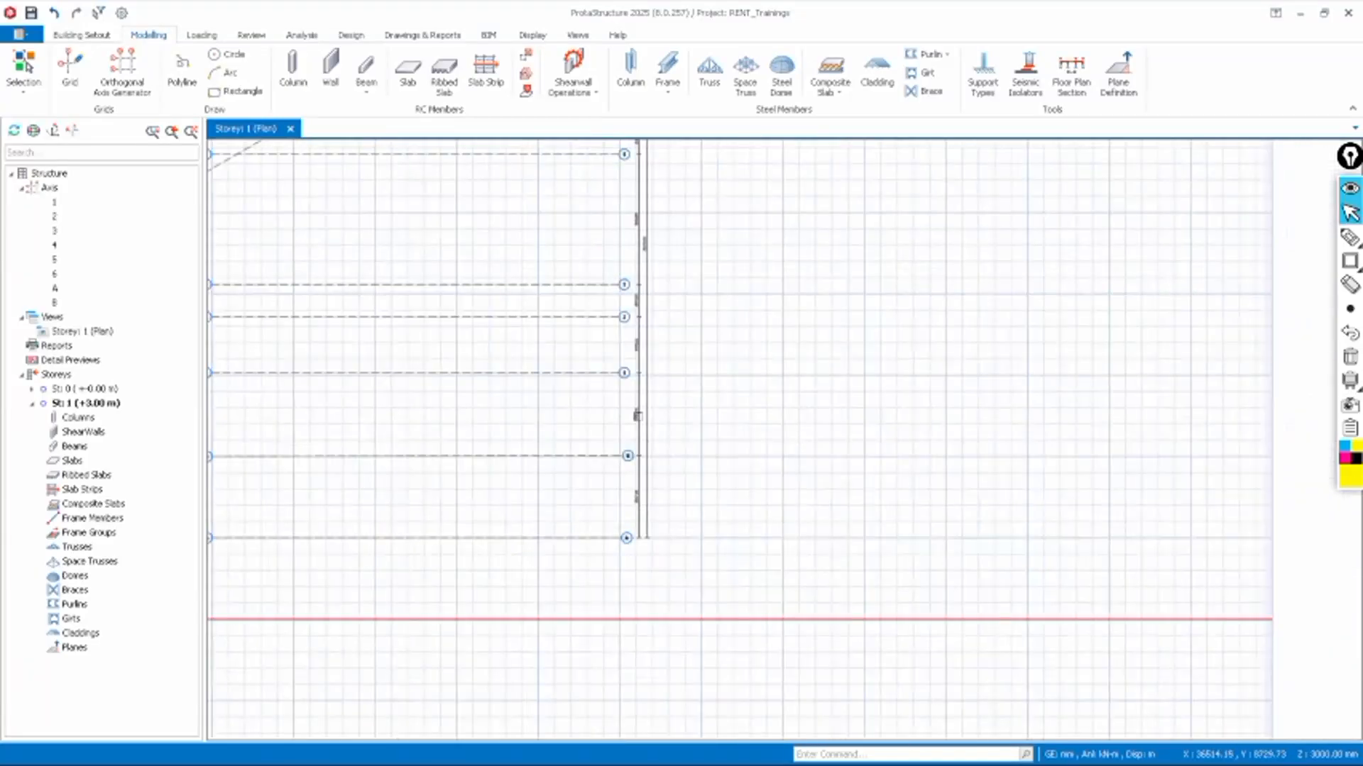
{"action": "scroll", "coordinate": [637, 416], "scroll_direction": "up", "scroll_amount": 5}
{"action": "scroll", "coordinate": [642, 525], "scroll_direction": "up", "scroll_amount": 2}
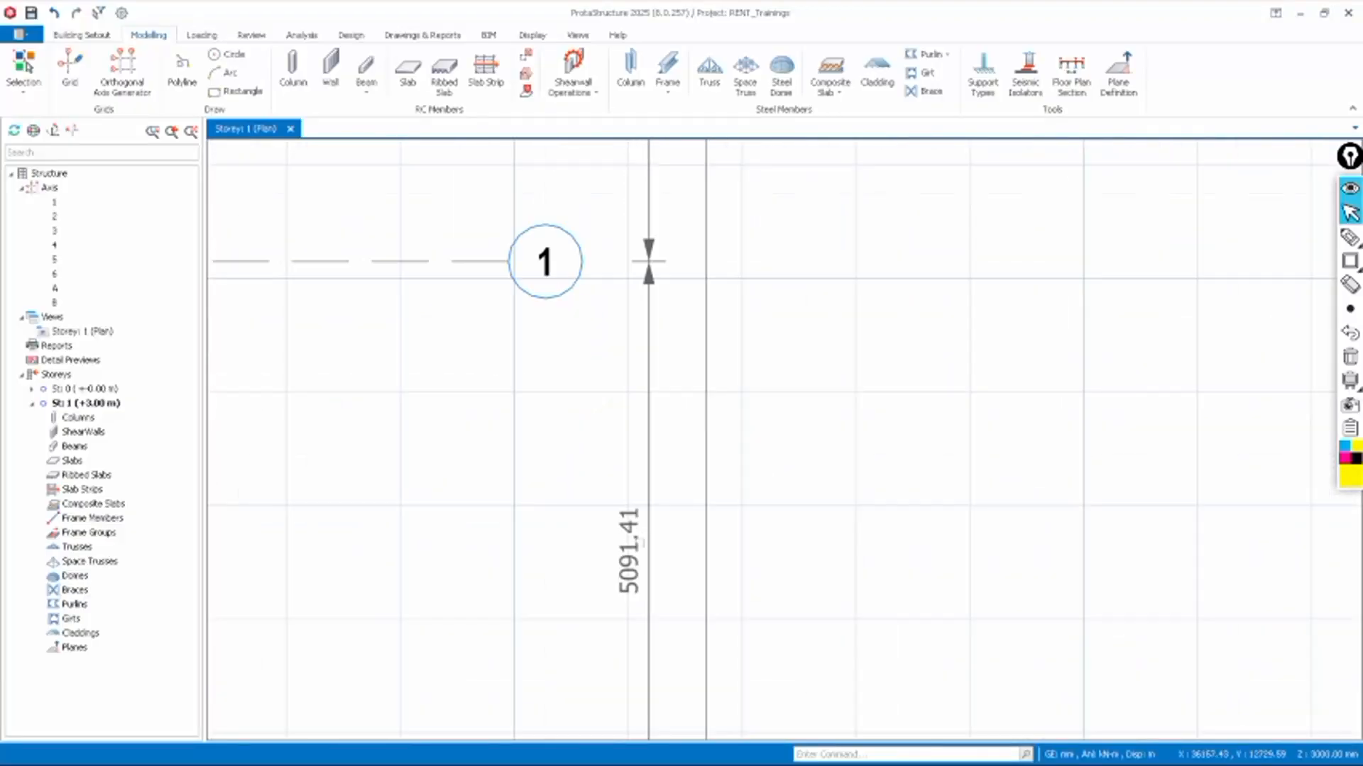
{"action": "scroll", "coordinate": [637, 547], "scroll_direction": "down", "scroll_amount": 3}
{"action": "scroll", "coordinate": [635, 568], "scroll_direction": "up", "scroll_amount": 2}
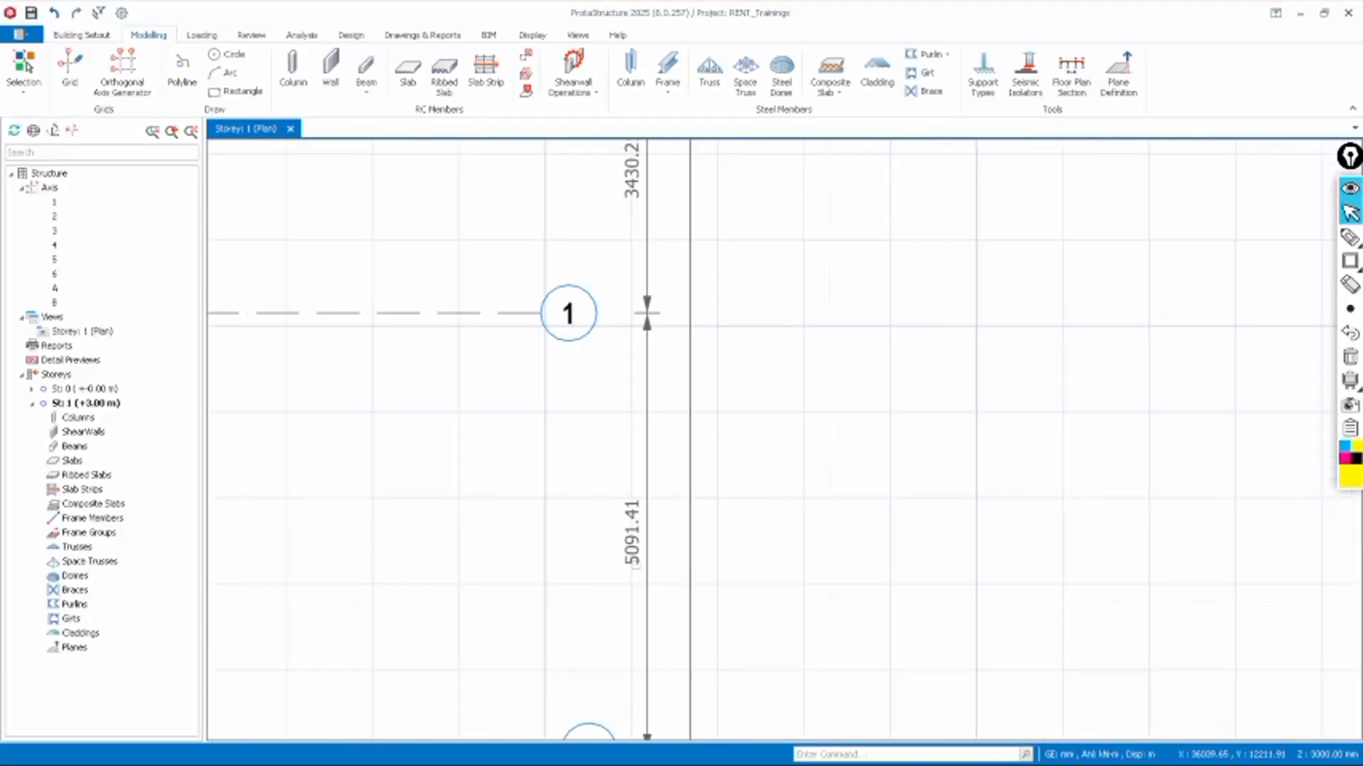
{"action": "scroll", "coordinate": [635, 563], "scroll_direction": "down", "scroll_amount": 3}
{"action": "scroll", "coordinate": [657, 369], "scroll_direction": "up", "scroll_amount": 4}
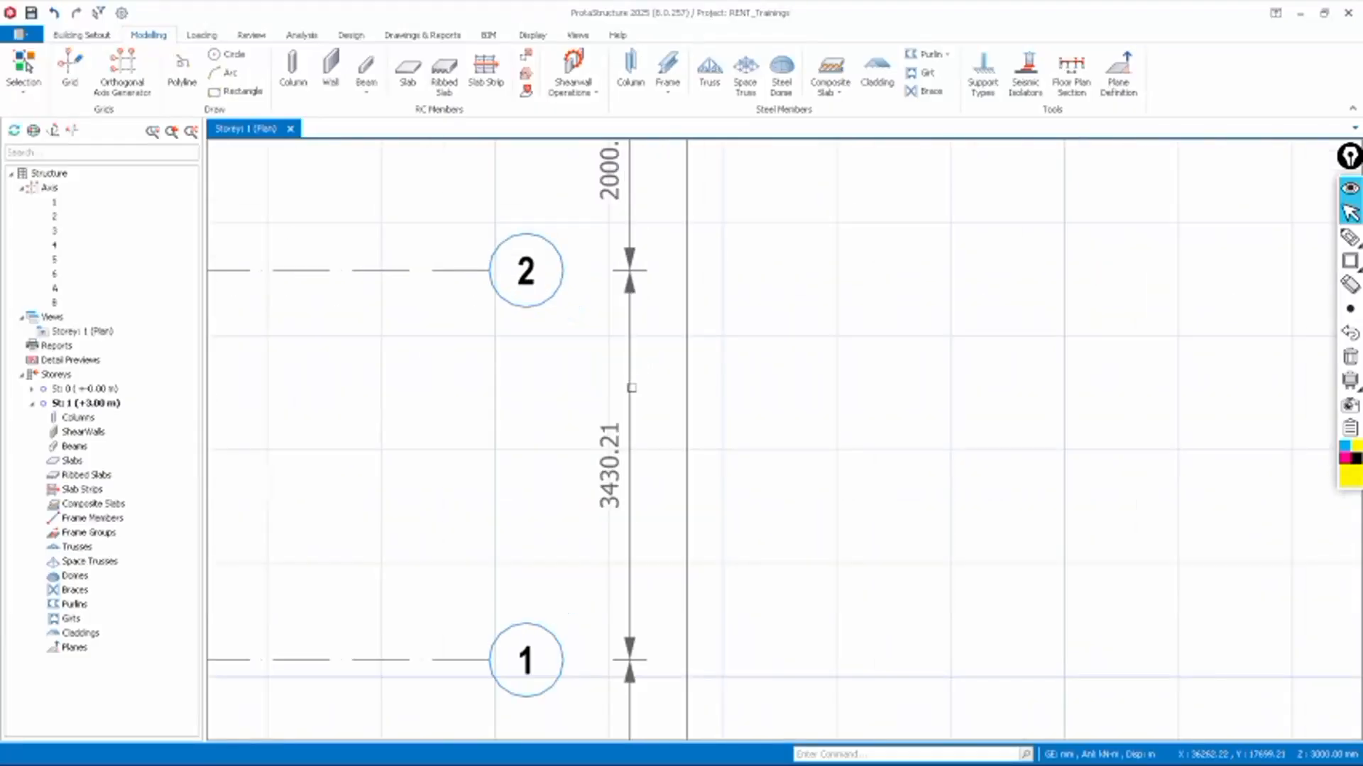
{"action": "scroll", "coordinate": [628, 468], "scroll_direction": "down", "scroll_amount": 2}
{"action": "scroll", "coordinate": [633, 386], "scroll_direction": "down", "scroll_amount": 2}
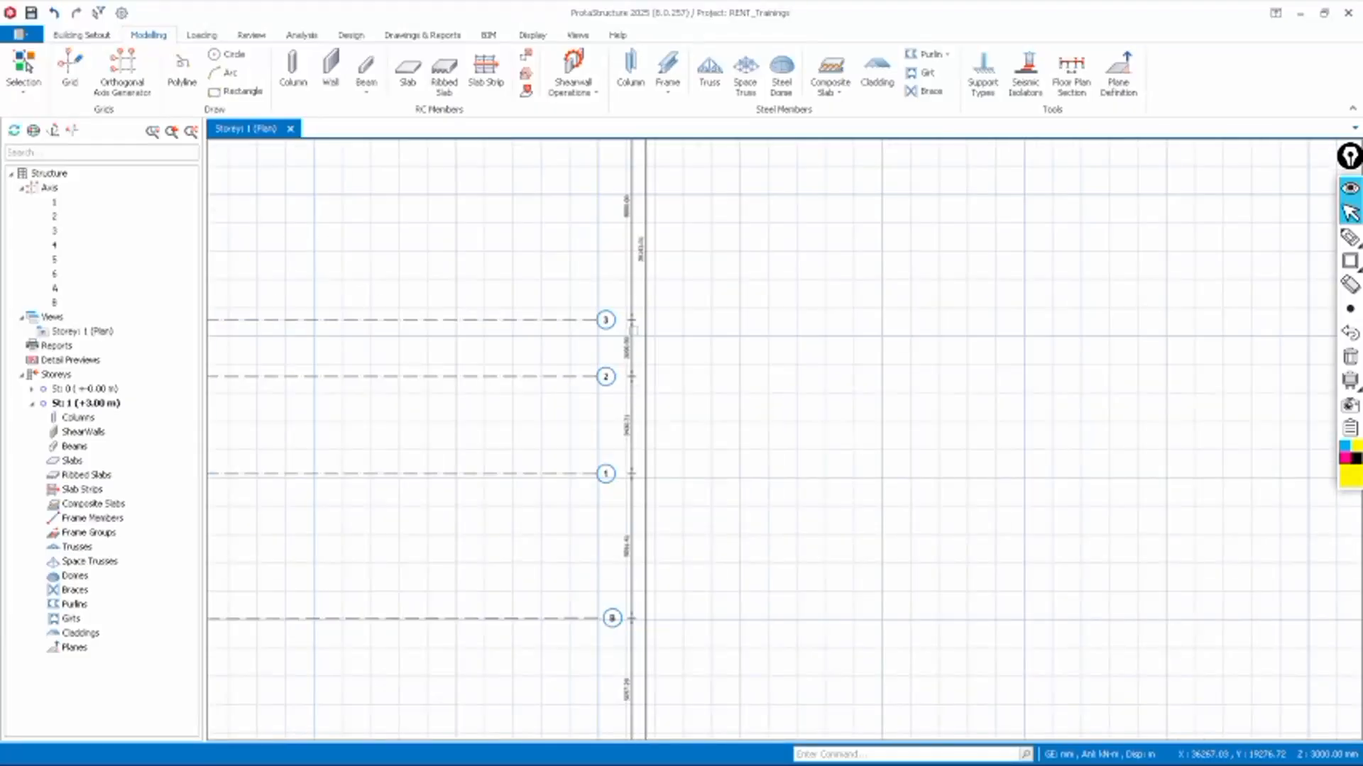
{"action": "scroll", "coordinate": [631, 330], "scroll_direction": "up", "scroll_amount": 3}
{"action": "scroll", "coordinate": [622, 480], "scroll_direction": "down", "scroll_amount": 3}
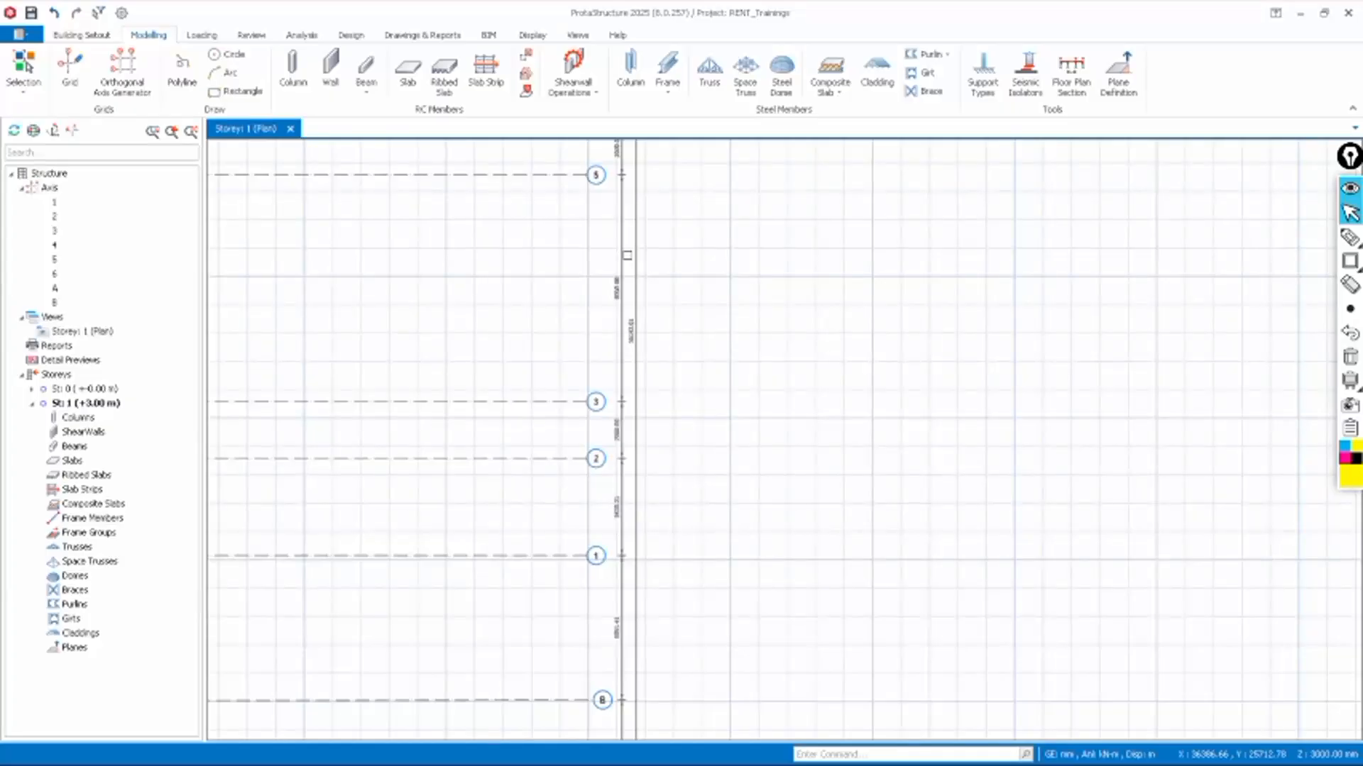
{"action": "scroll", "coordinate": [628, 256], "scroll_direction": "down", "scroll_amount": 4}
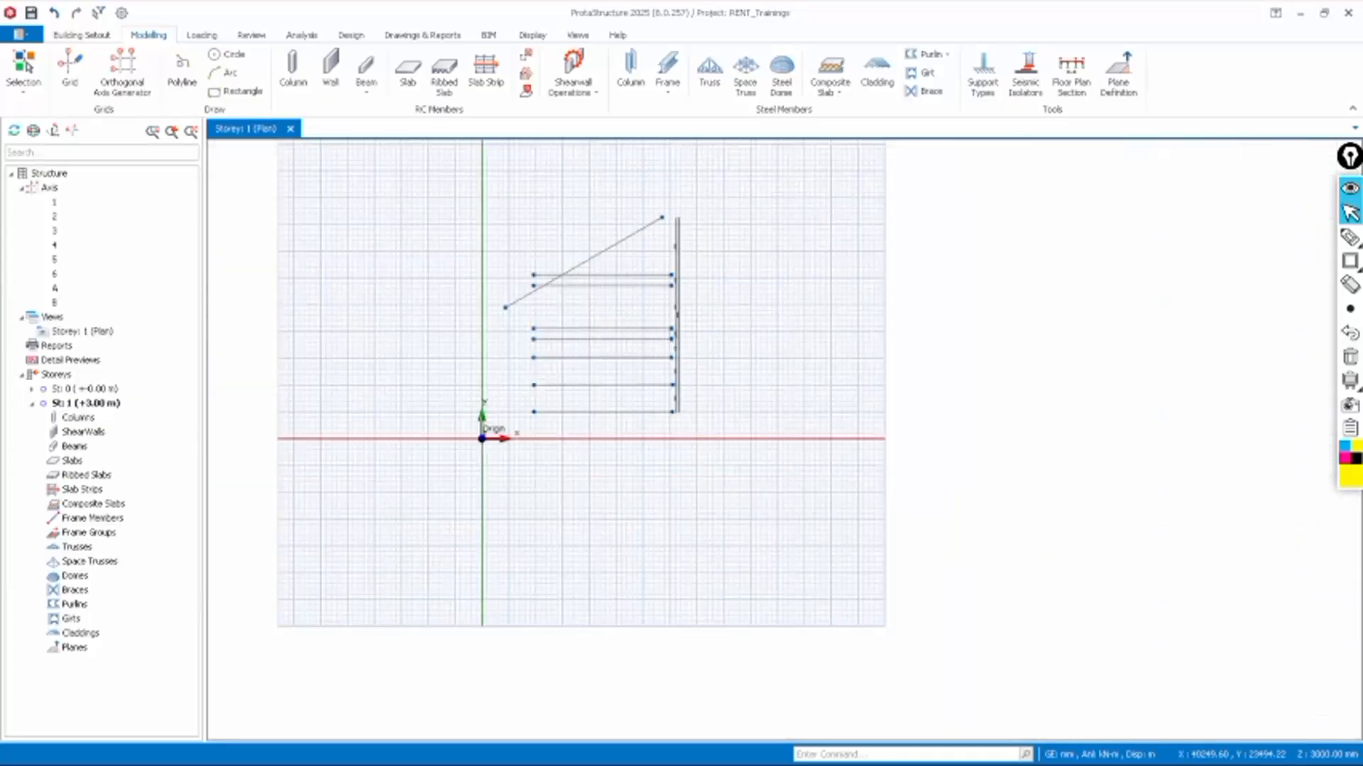
{"action": "scroll", "coordinate": [604, 258], "scroll_direction": "up", "scroll_amount": 2}
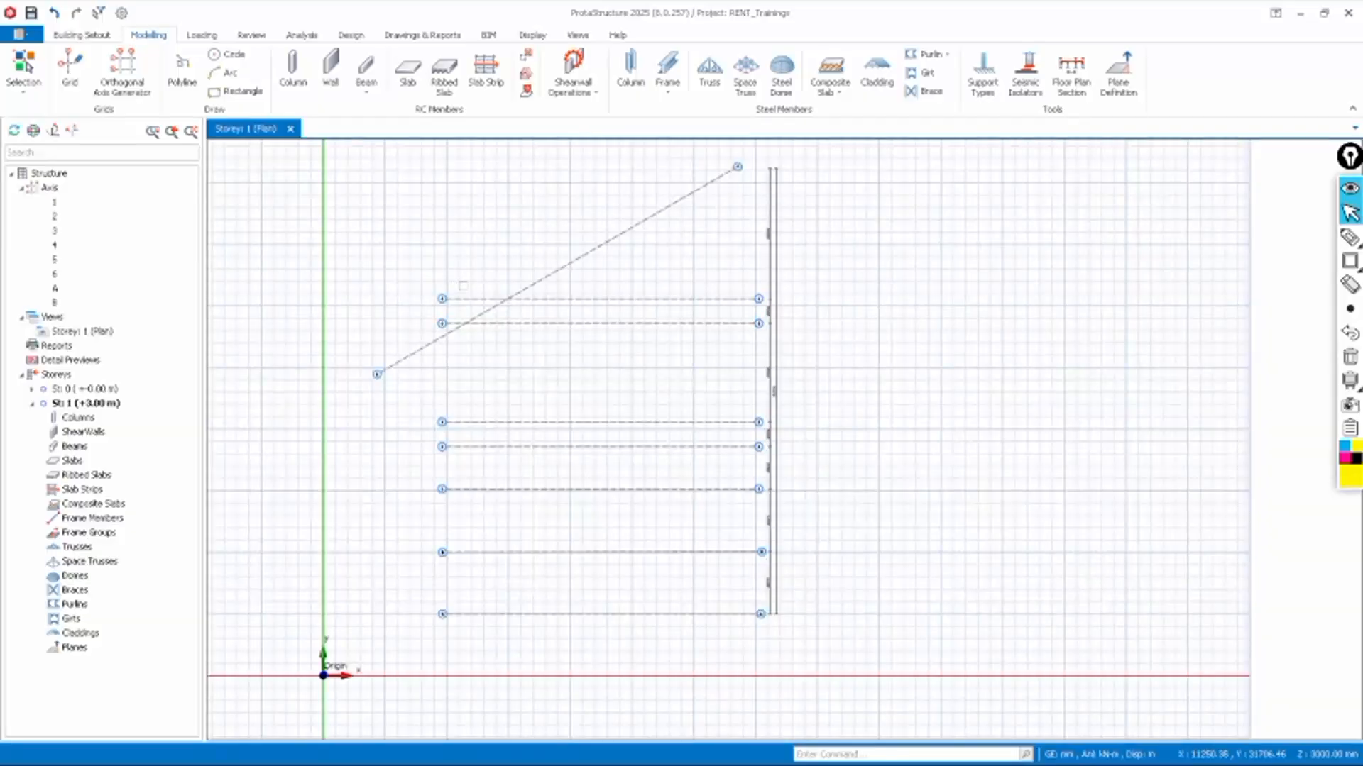
{"action": "scroll", "coordinate": [542, 395], "scroll_direction": "down", "scroll_amount": 2}
{"action": "scroll", "coordinate": [538, 320], "scroll_direction": "up", "scroll_amount": 4}
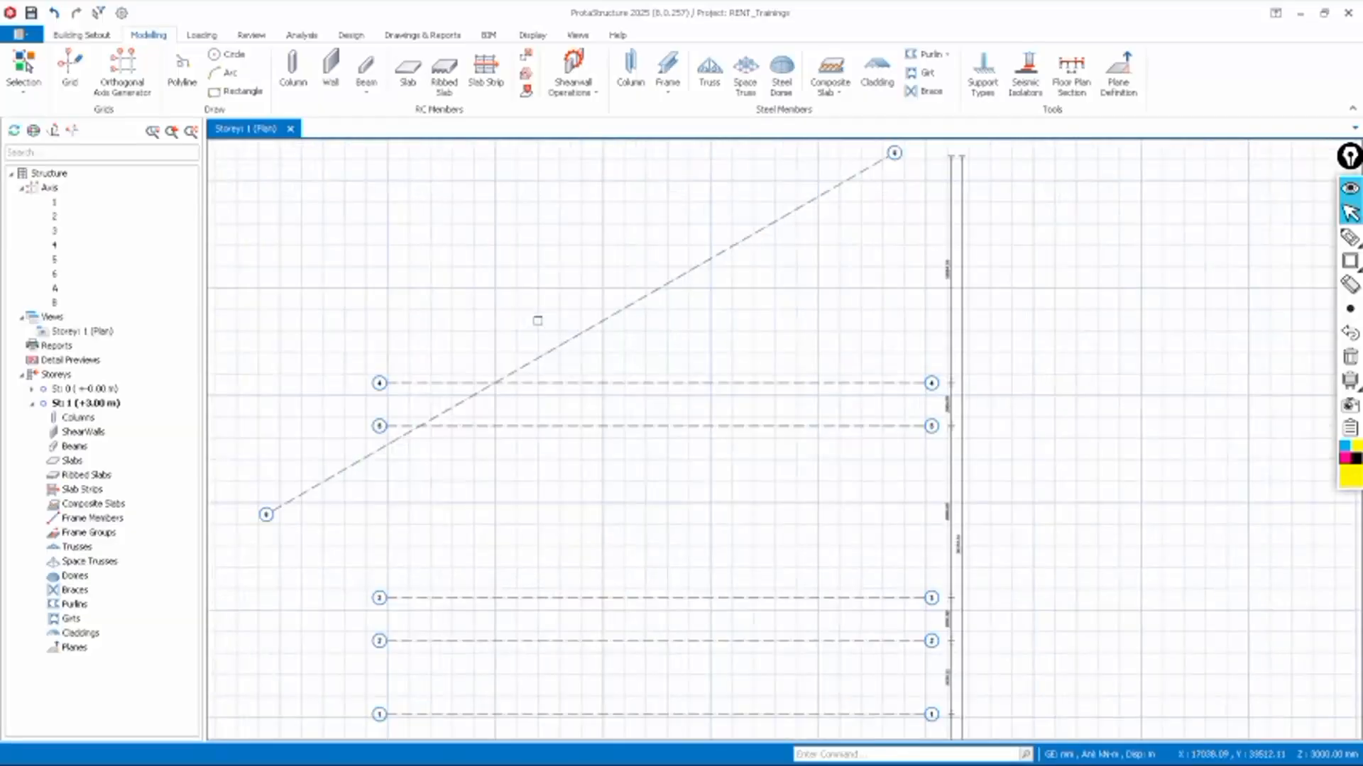
{"action": "left_click", "coordinate": [556, 346]}
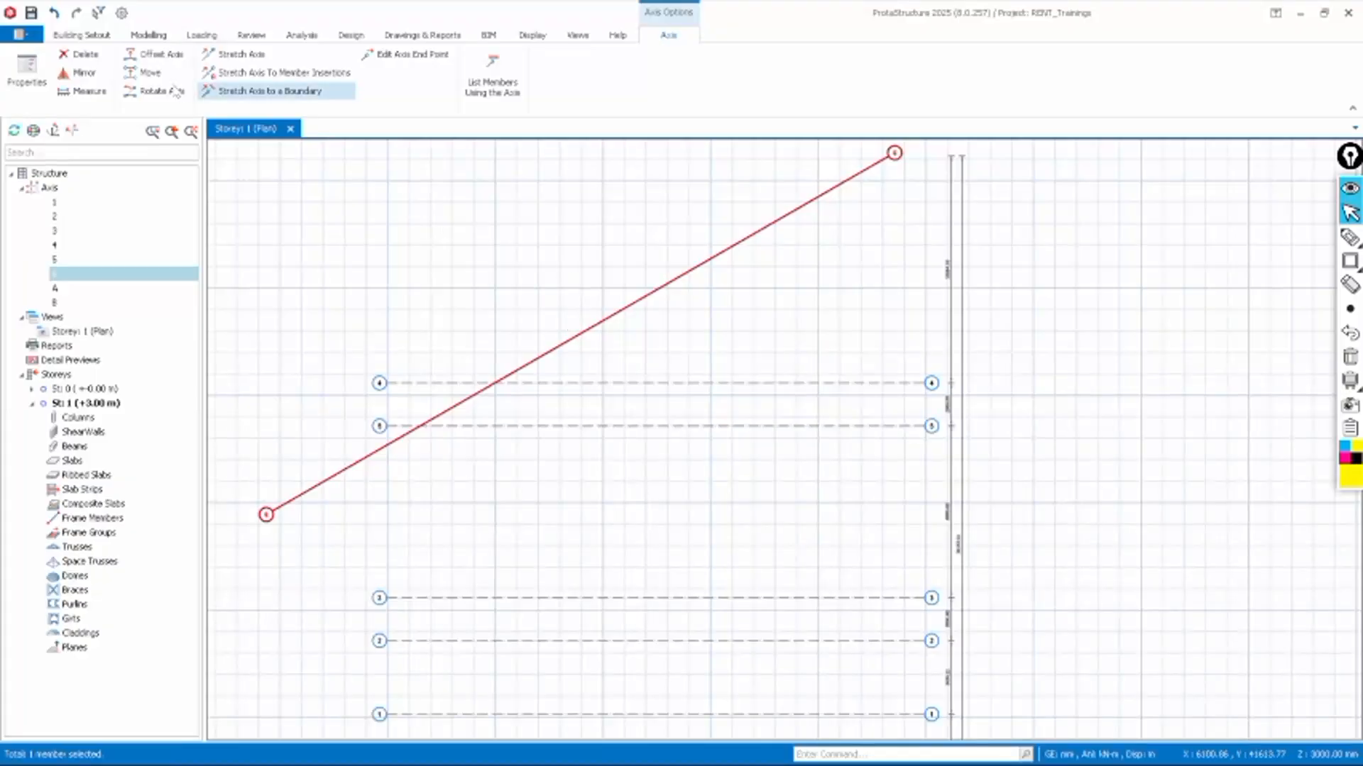
{"action": "left_click", "coordinate": [149, 34]}
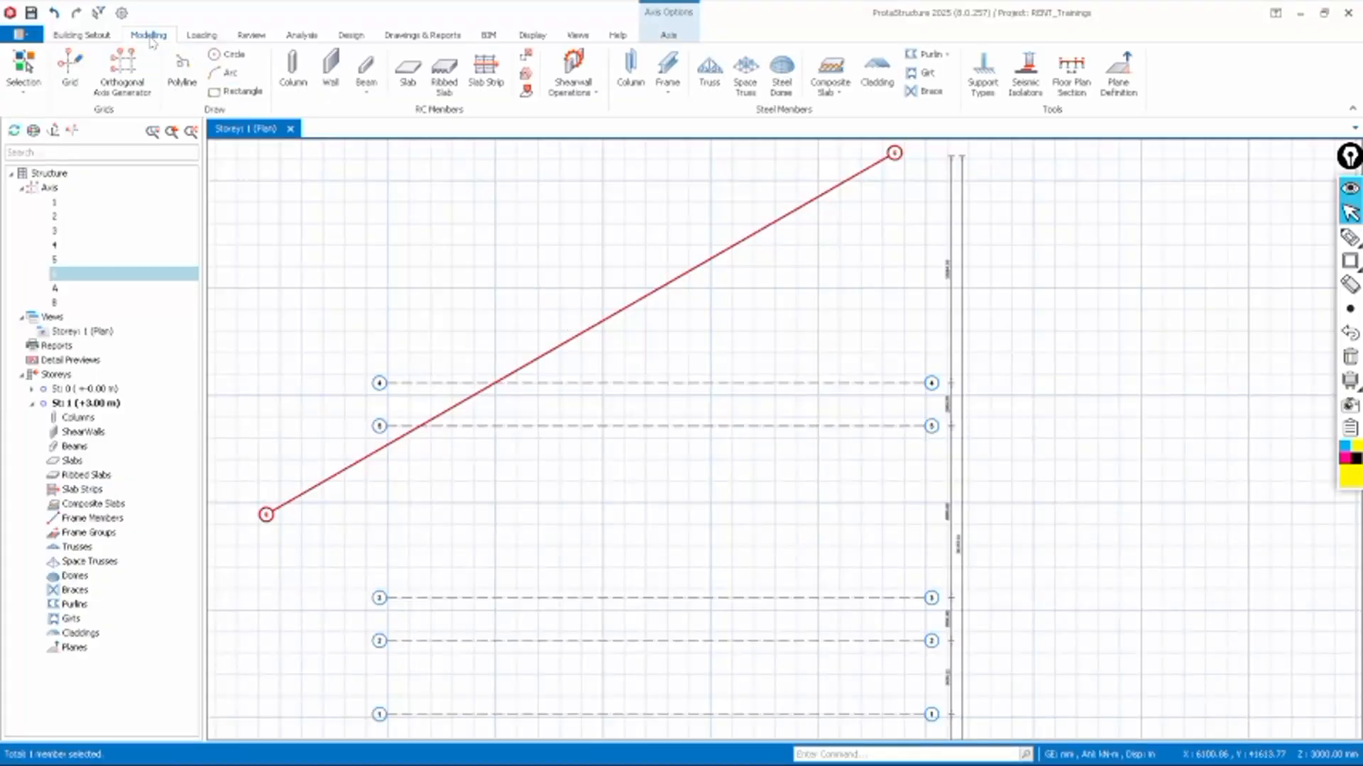
{"action": "left_click", "coordinate": [70, 70]}
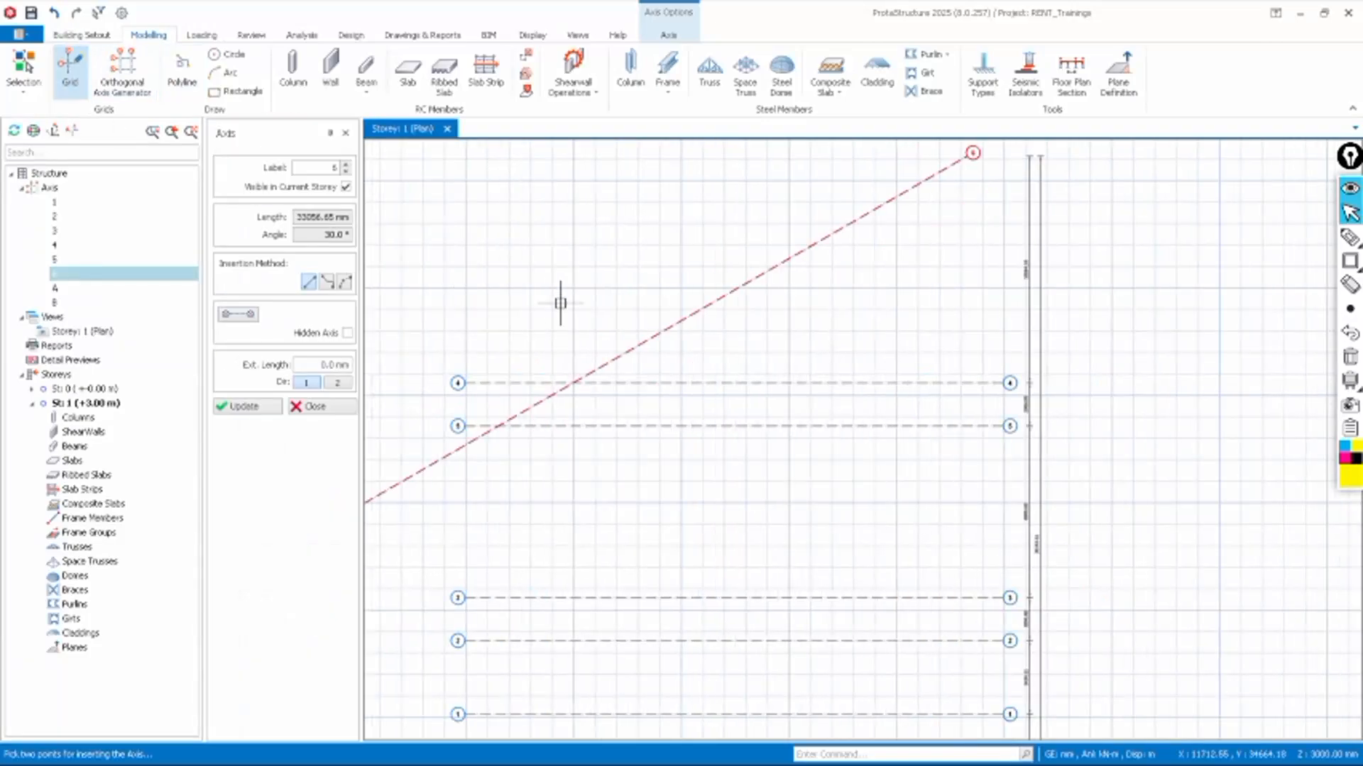
{"action": "key", "text": "Escape"}
{"action": "key", "text": "Escape"}
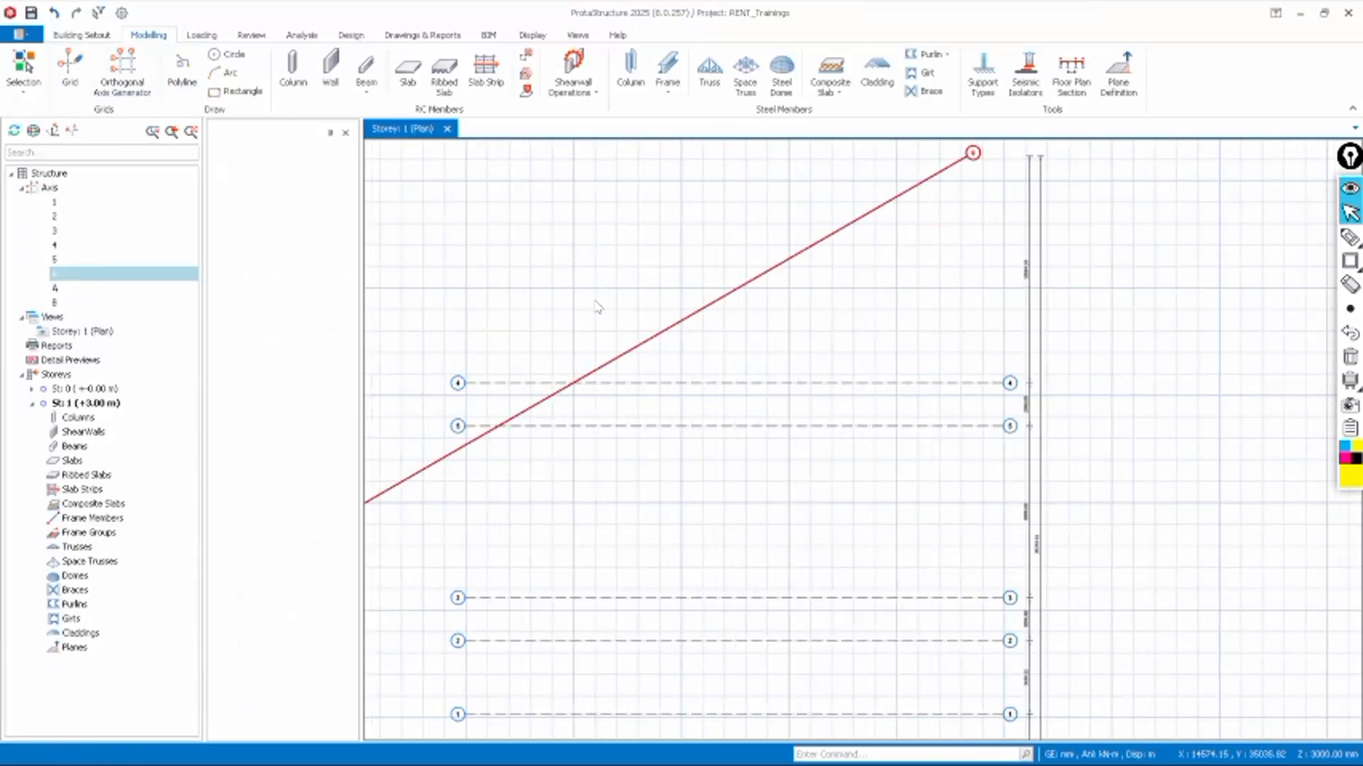
Insert a vertical axis about 38300 mm long at X 15000 mm, crossing axis 6 and all horizontal axes, and close the axis settings
{"action": "left_click", "coordinate": [627, 356]}
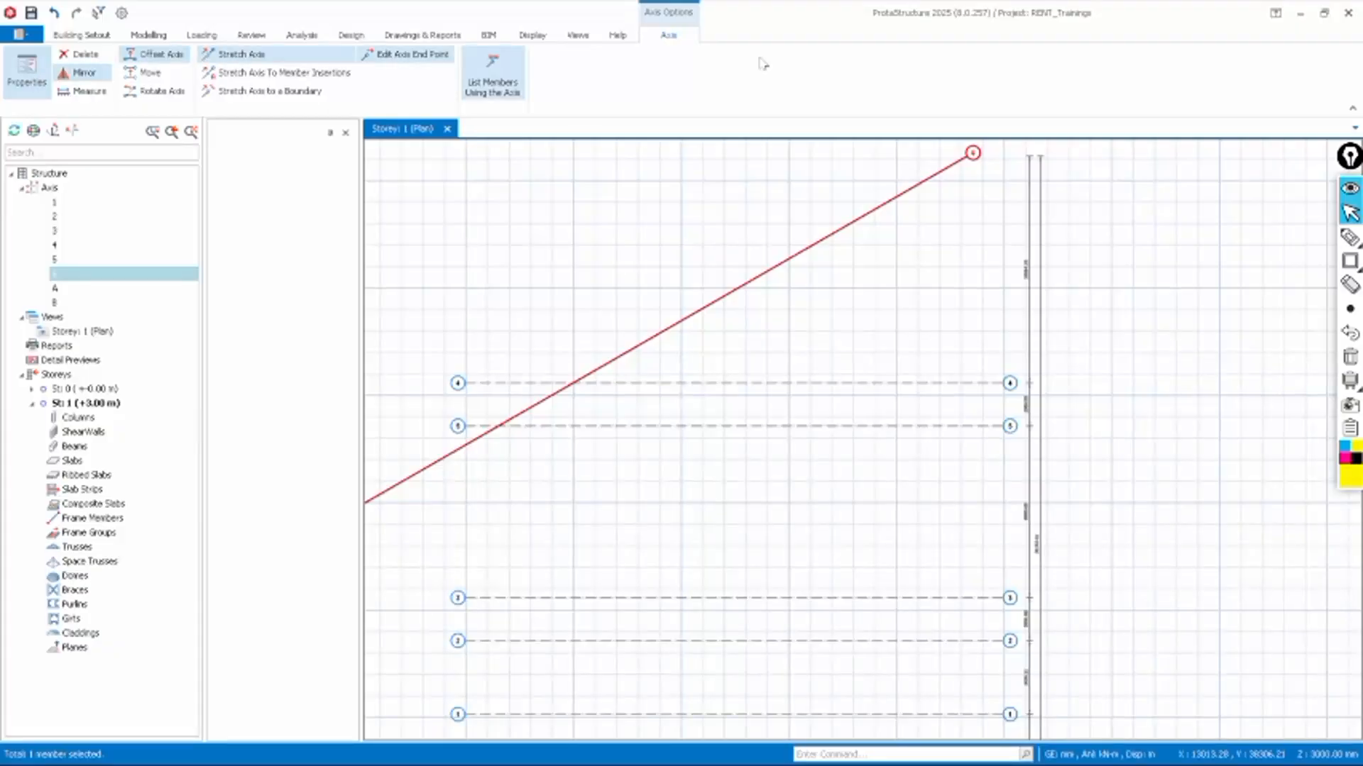
{"action": "left_click", "coordinate": [27, 71]}
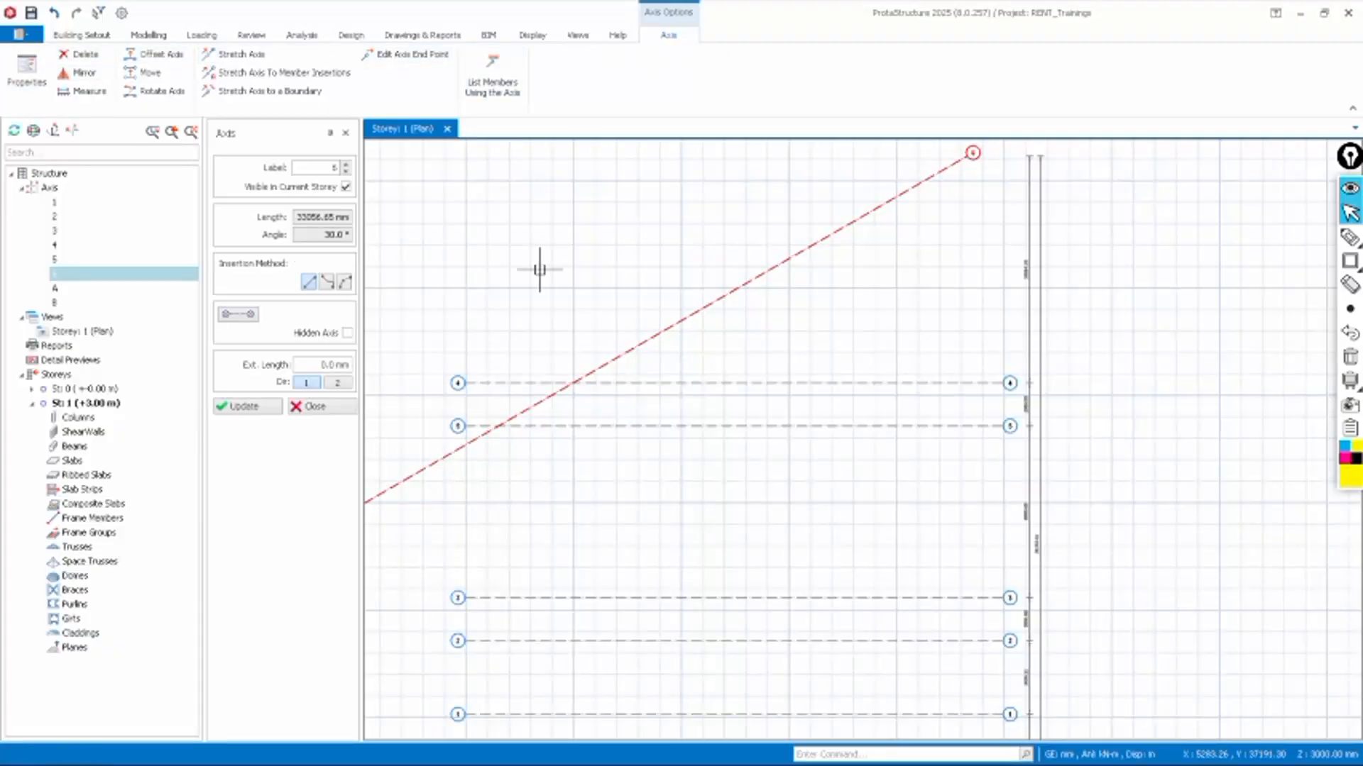
{"action": "scroll", "coordinate": [652, 332], "scroll_direction": "down", "scroll_amount": 3}
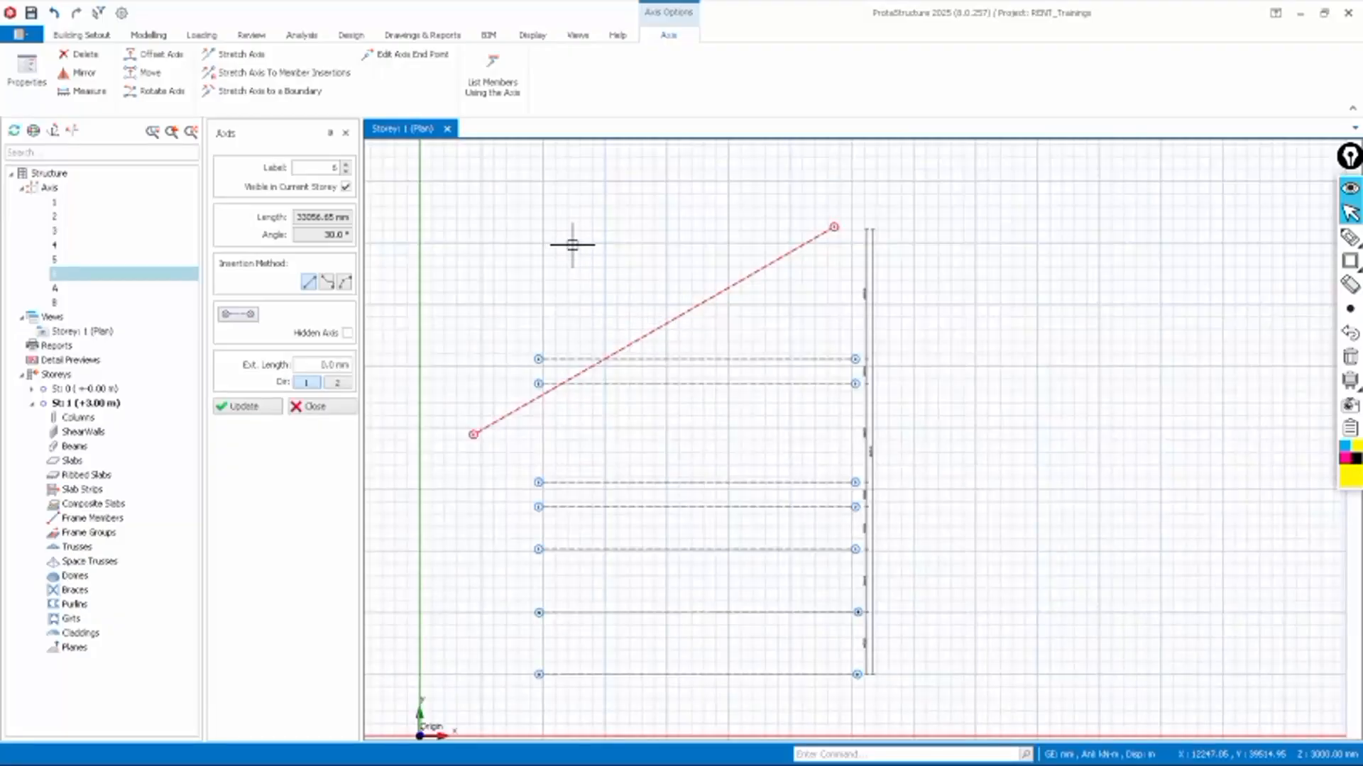
{"action": "left_click", "coordinate": [603, 241]}
{"action": "scroll", "coordinate": [572, 287], "scroll_direction": "down", "scroll_amount": 3}
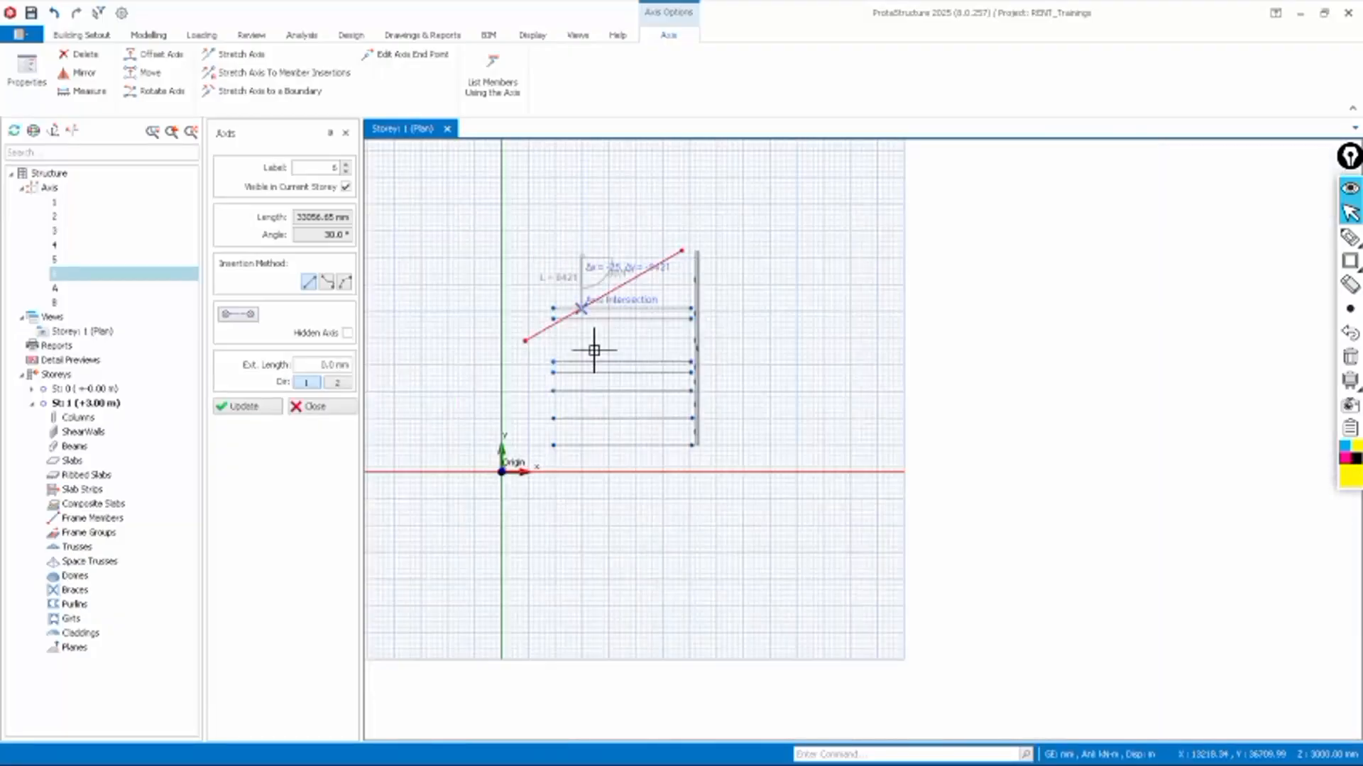
{"action": "scroll", "coordinate": [578, 493], "scroll_direction": "up", "scroll_amount": 2}
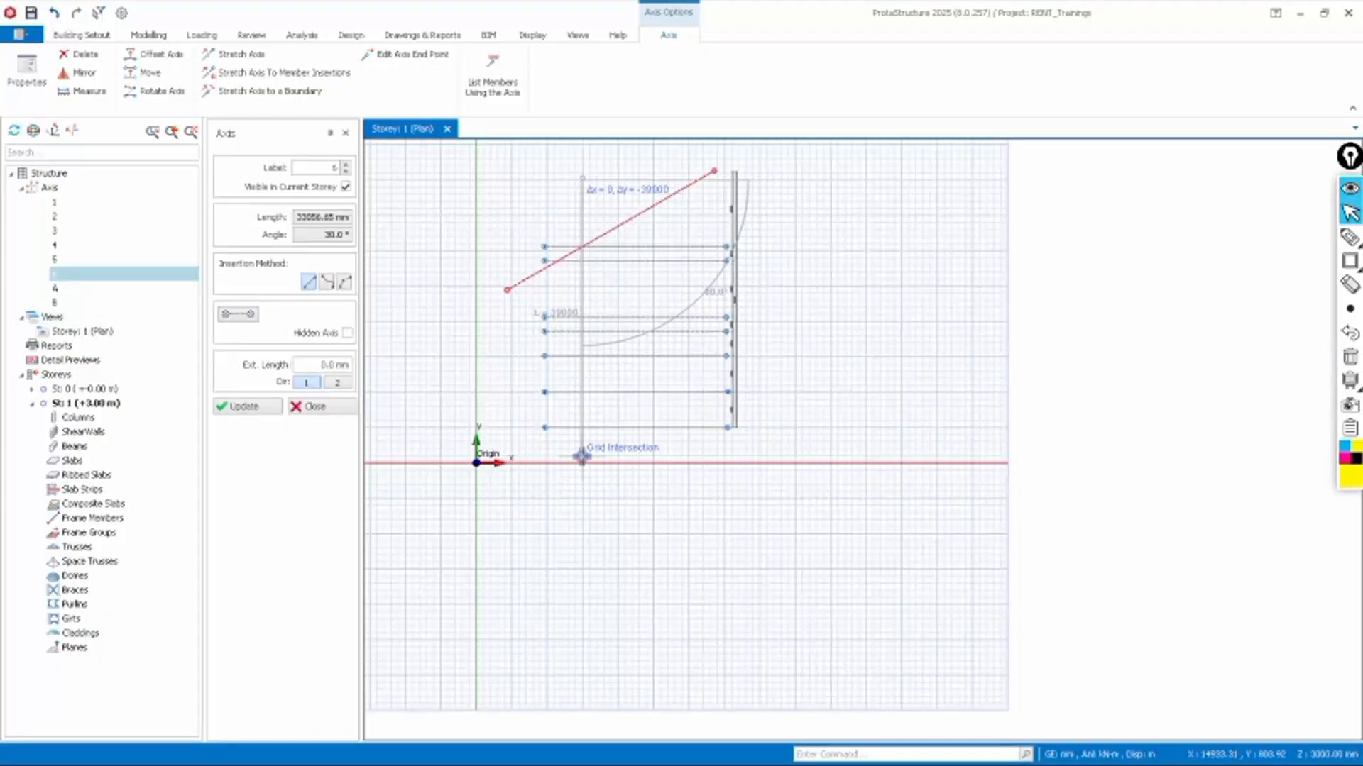
{"action": "left_click", "coordinate": [581, 452]}
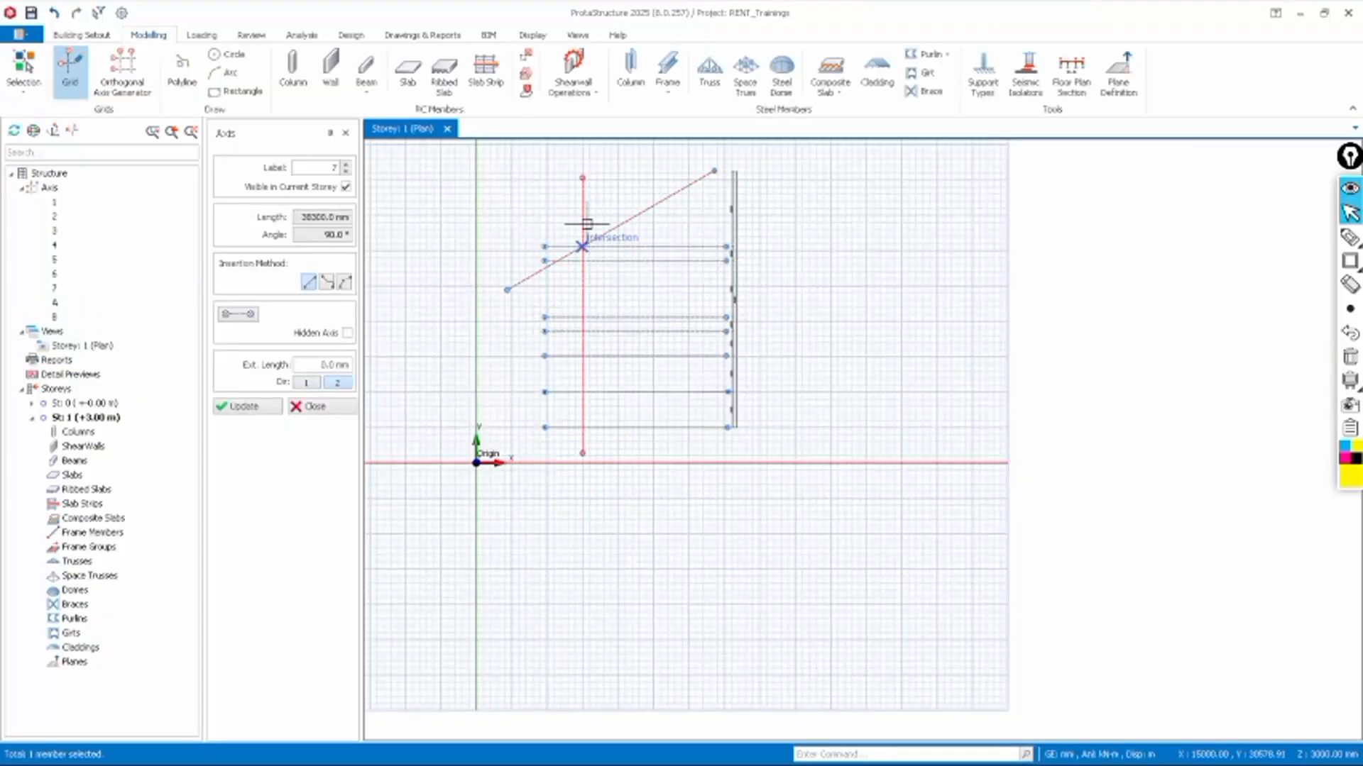
{"action": "scroll", "coordinate": [586, 213], "scroll_direction": "up", "scroll_amount": 2}
{"action": "key", "text": "Escape"}
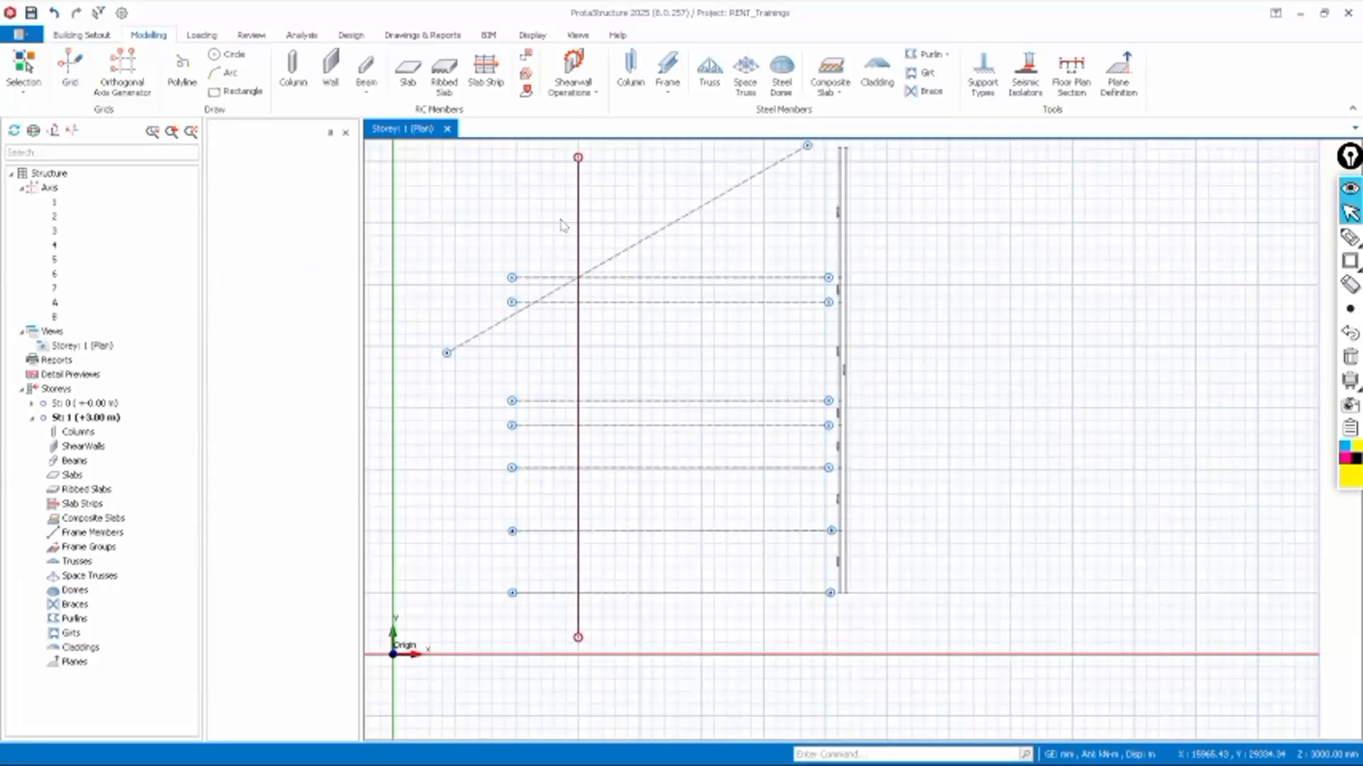
{"action": "left_click", "coordinate": [345, 134]}
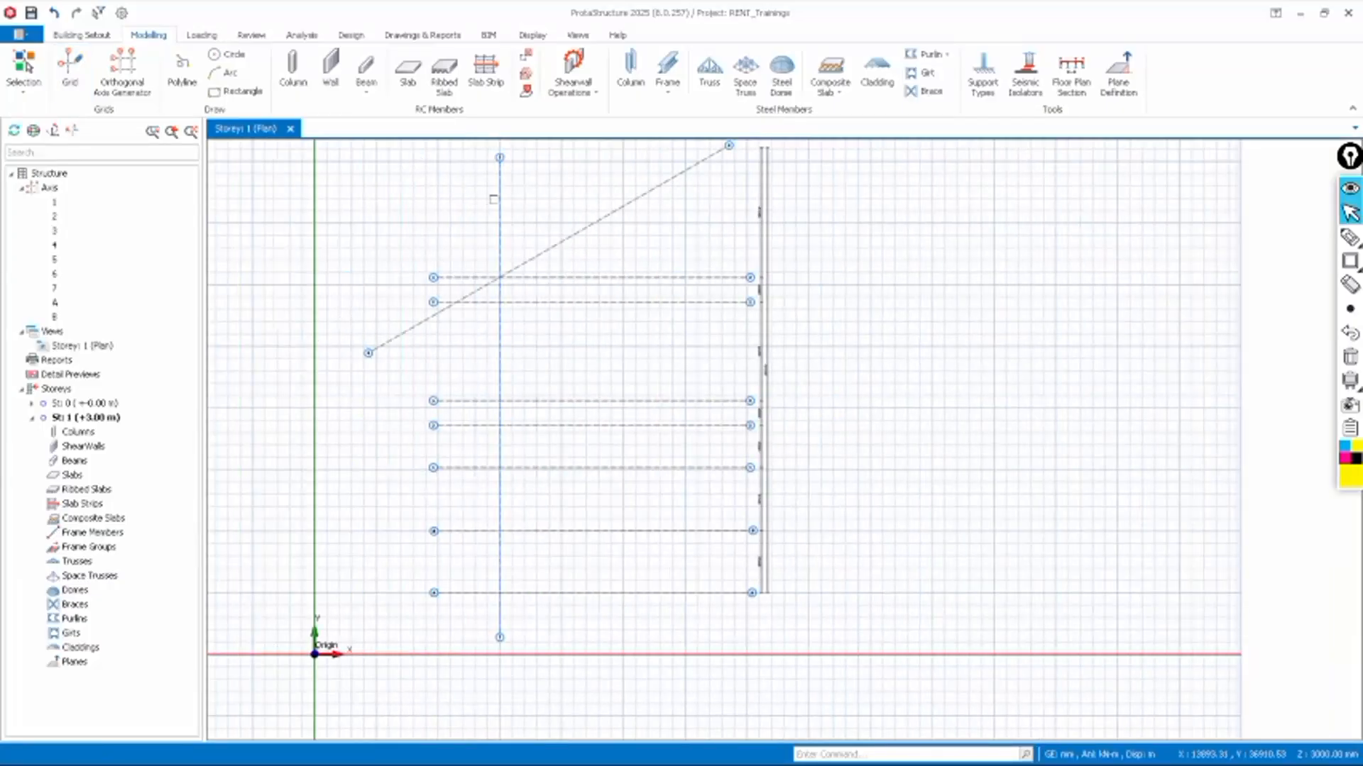
Offset the vertical axis 7 to the right at 5000 mm spacing to create two parallel axes
{"action": "left_click", "coordinate": [497, 201]}
{"action": "scroll", "coordinate": [499, 159], "scroll_direction": "up", "scroll_amount": 2}
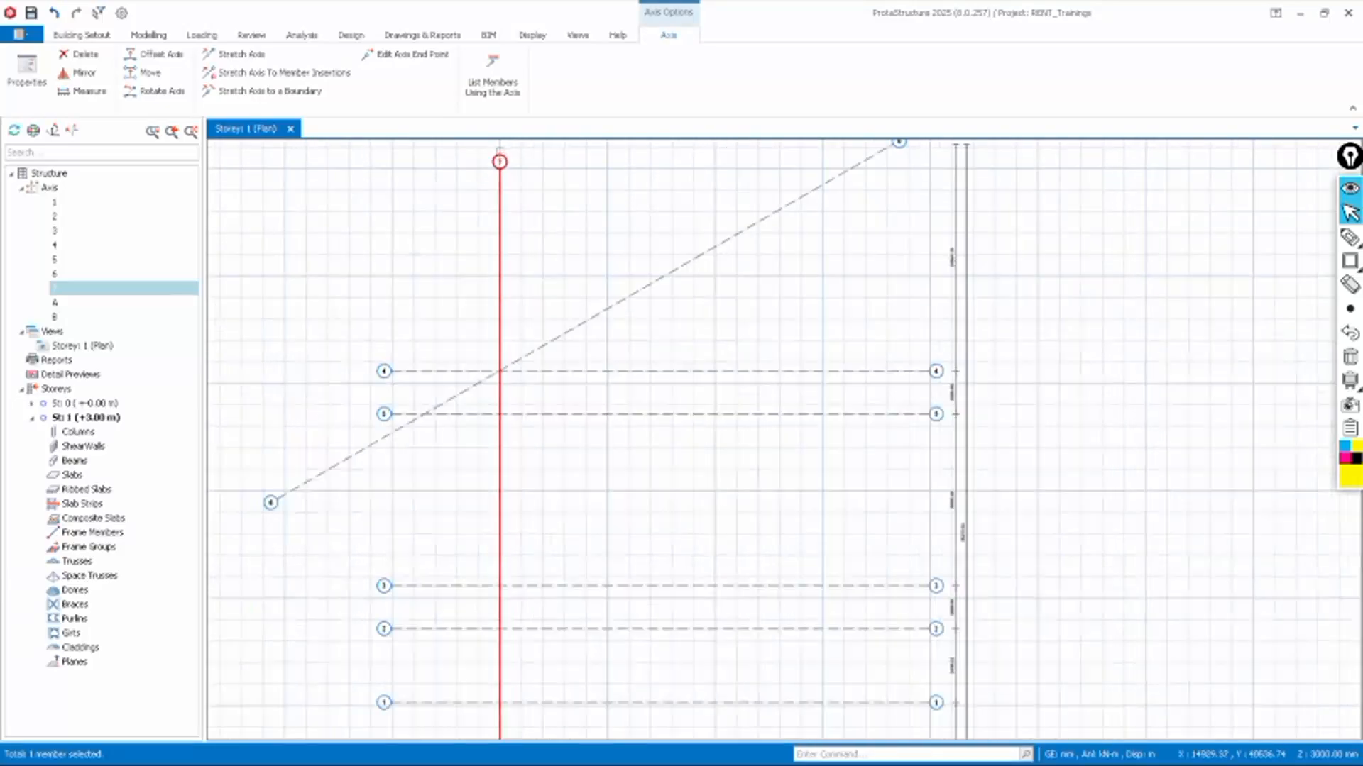
{"action": "left_click", "coordinate": [153, 56]}
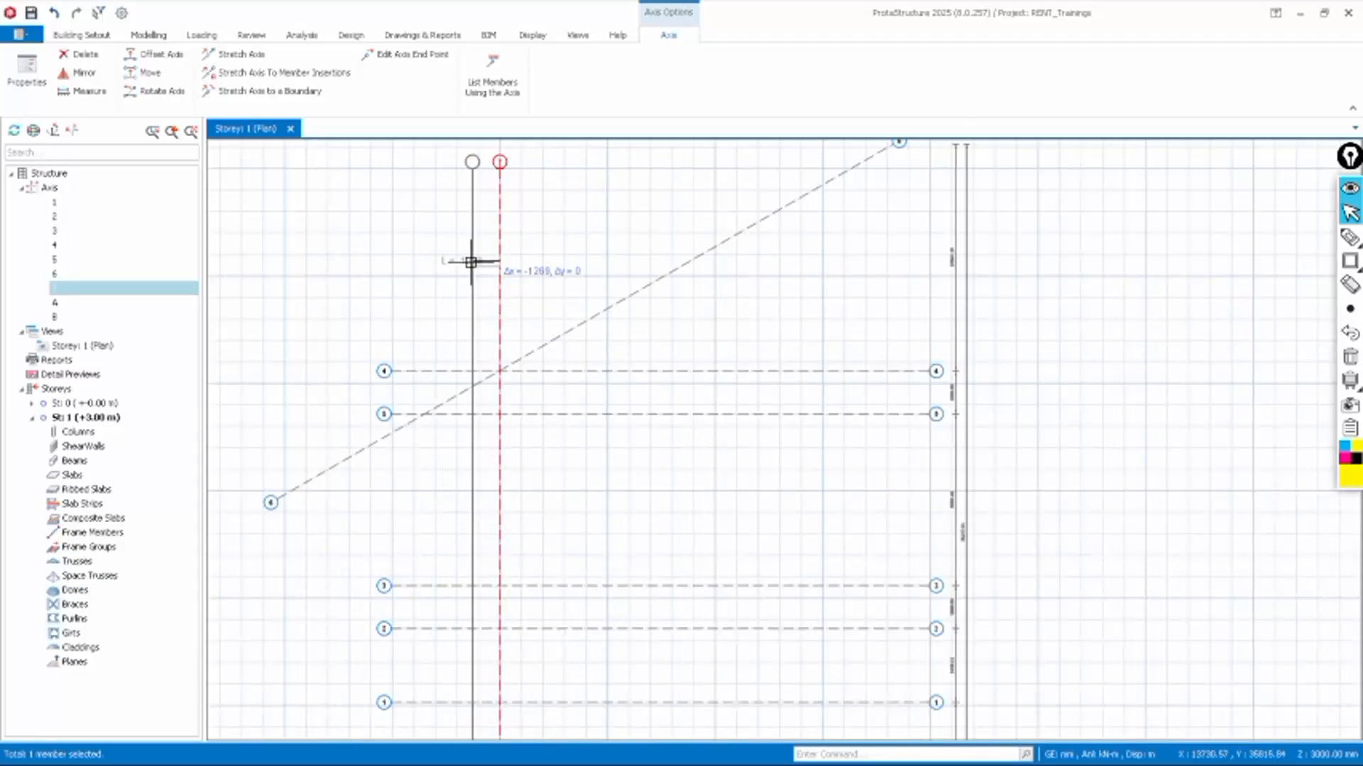
{"action": "key", "text": "Tab"}
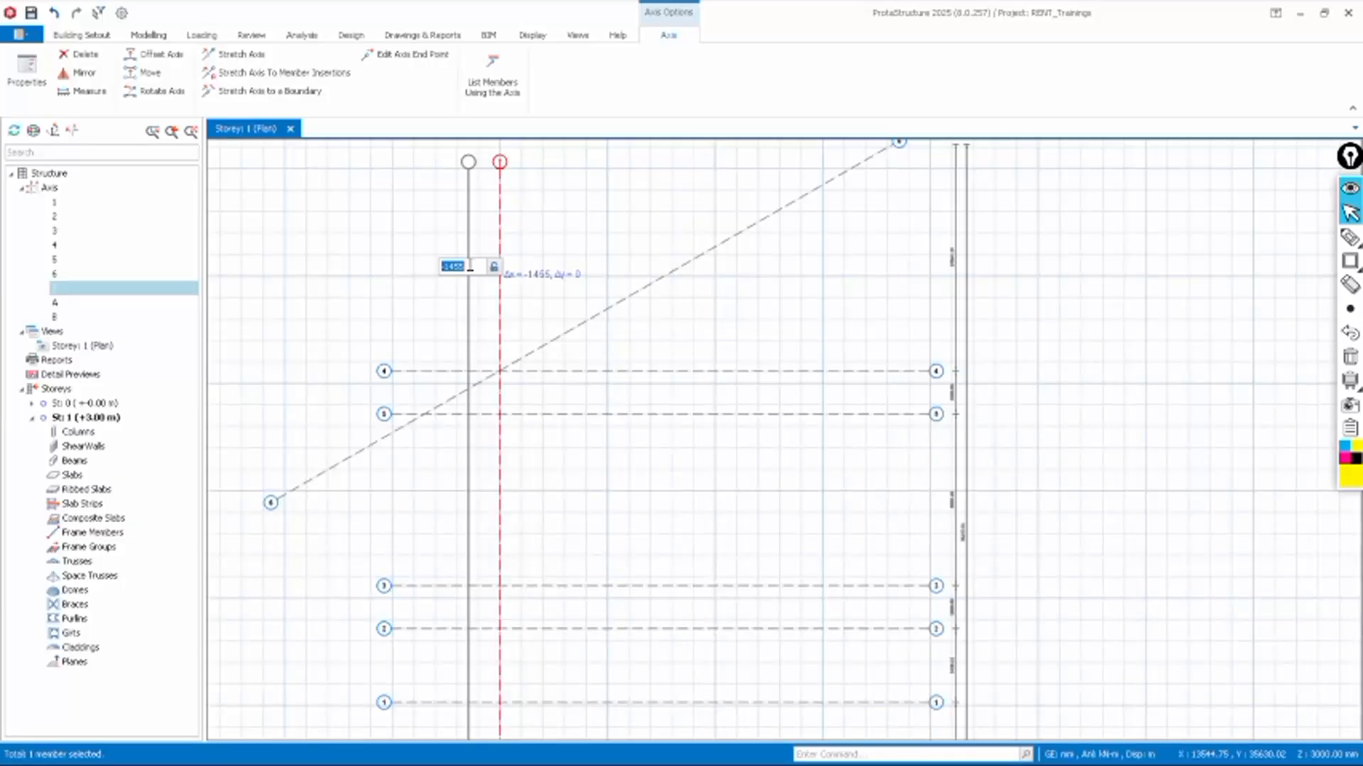
{"action": "type", "text": "5000"}
{"action": "key", "text": "Return"}
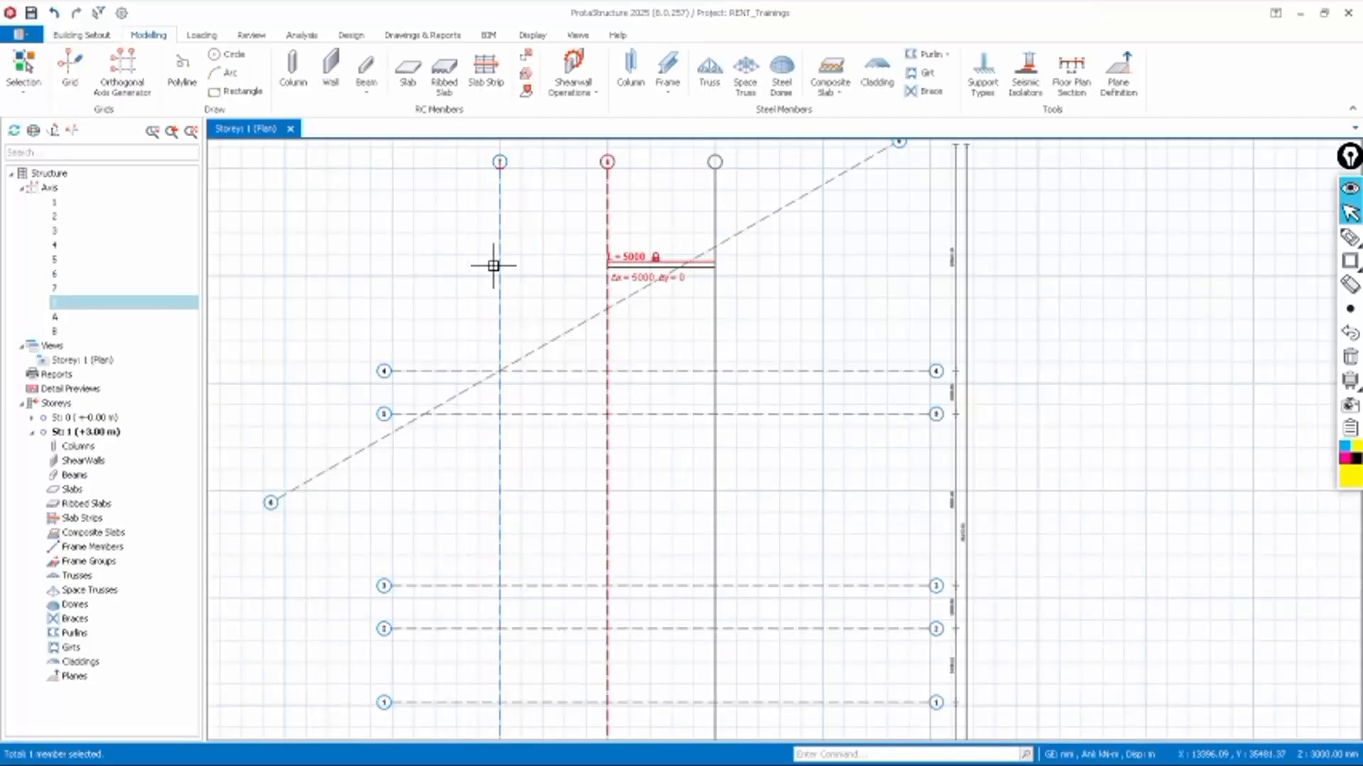
{"action": "left_click", "coordinate": [736, 292]}
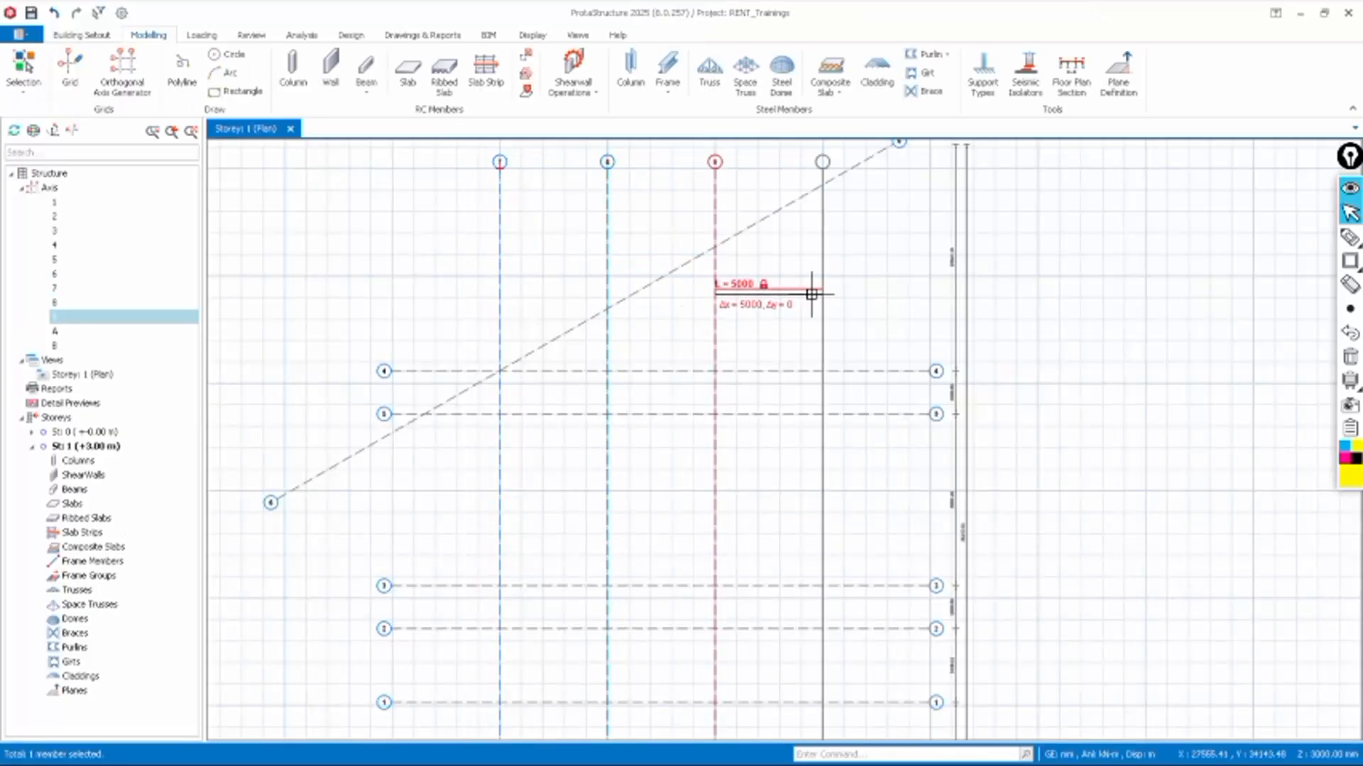
Offset axis 9 by 5000 mm in the positive X direction and end the offset command
{"action": "left_click", "coordinate": [863, 294]}
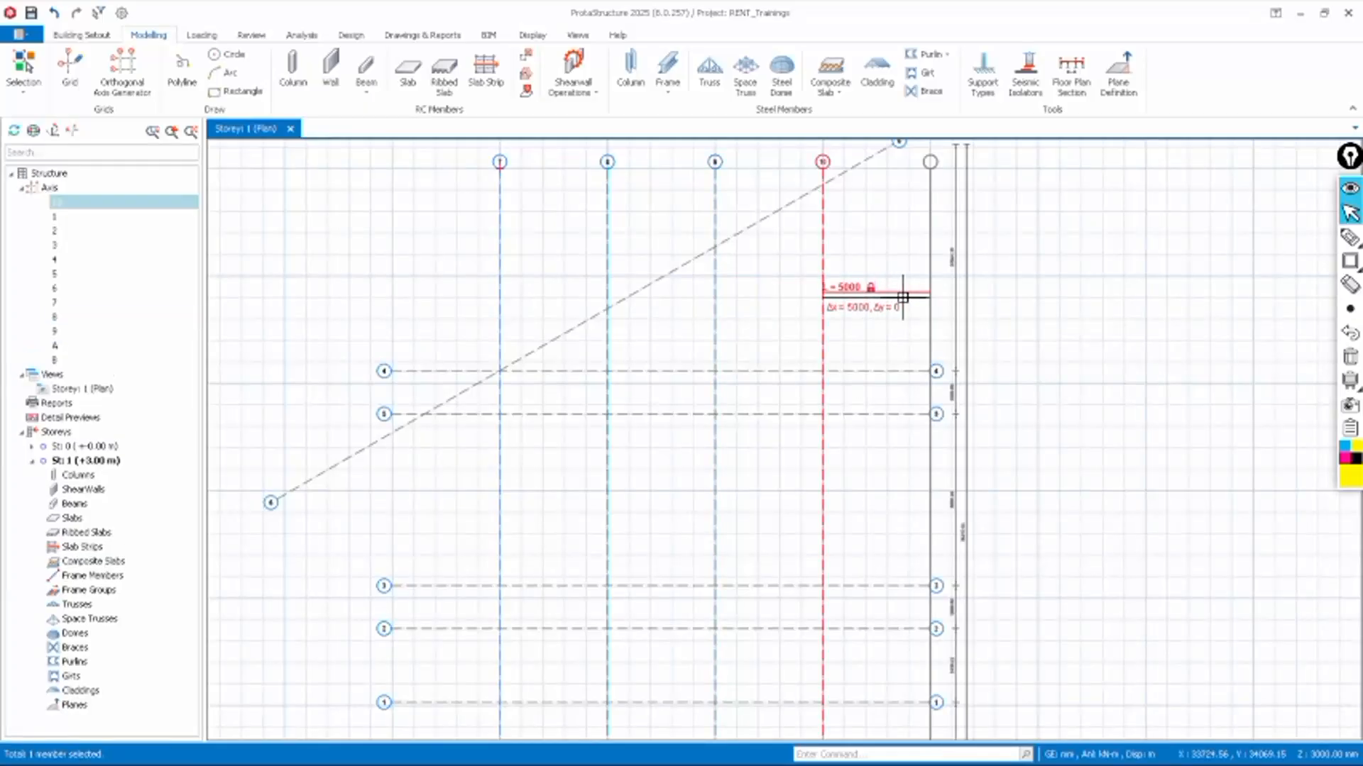
{"action": "key", "text": "Escape"}
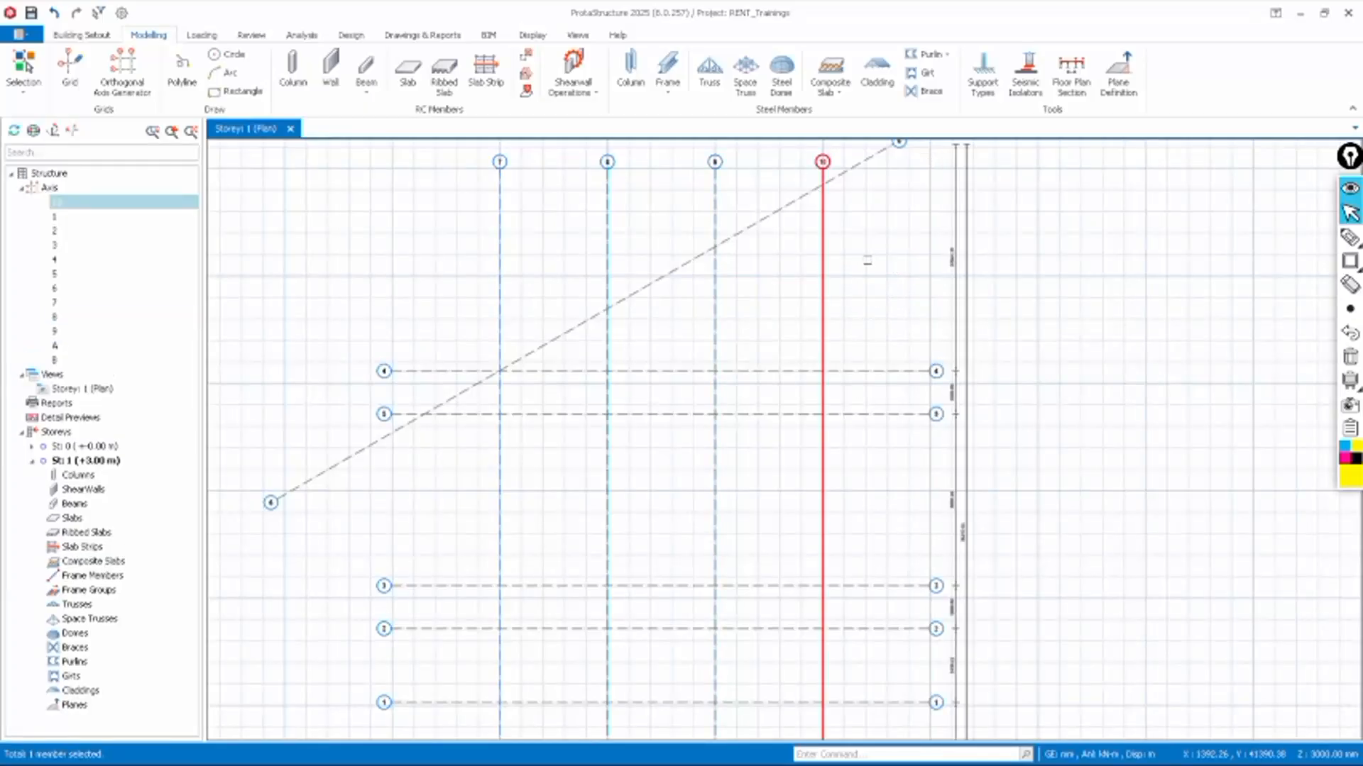
Offset axis 7 by -5000 mm to add a parallel axis on its negative X side
{"action": "left_click", "coordinate": [500, 268]}
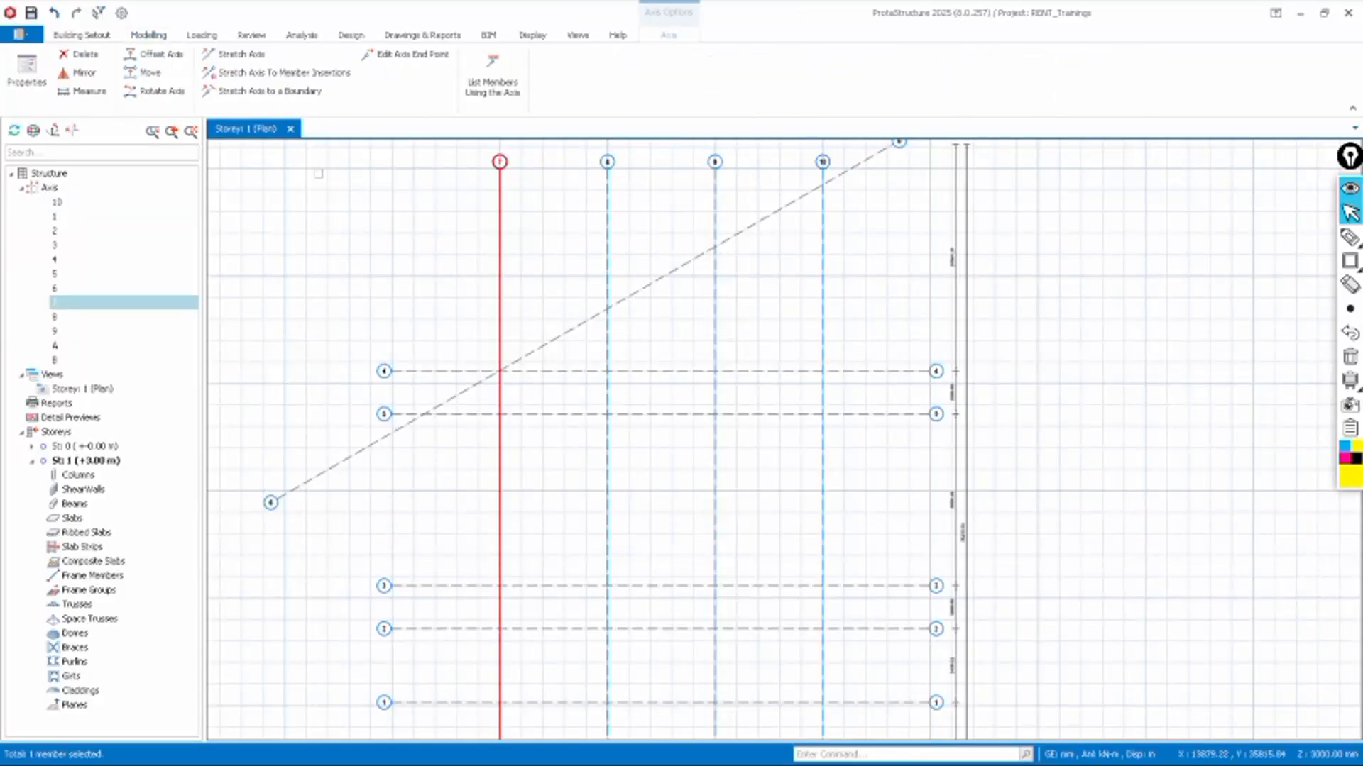
{"action": "left_click", "coordinate": [157, 54]}
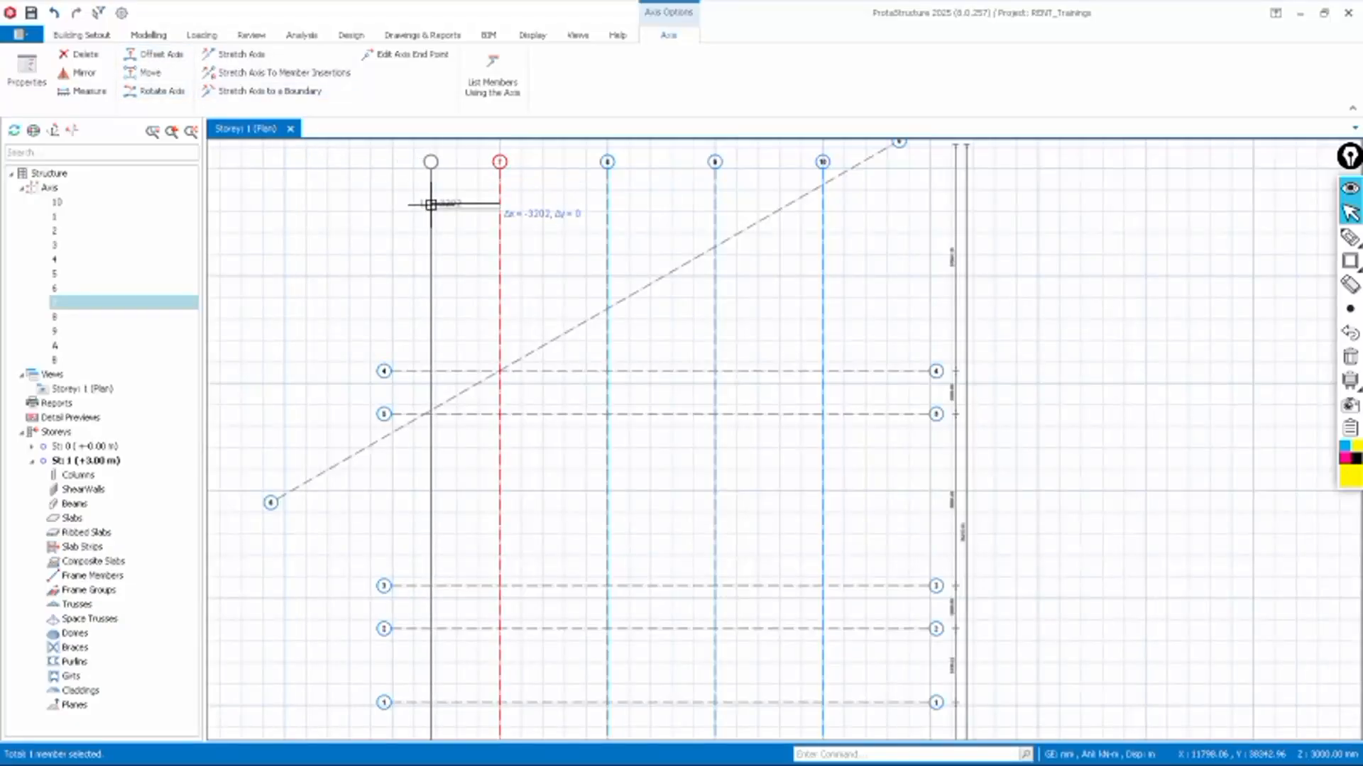
{"action": "key", "text": "Tab"}
{"action": "type", "text": "-"}
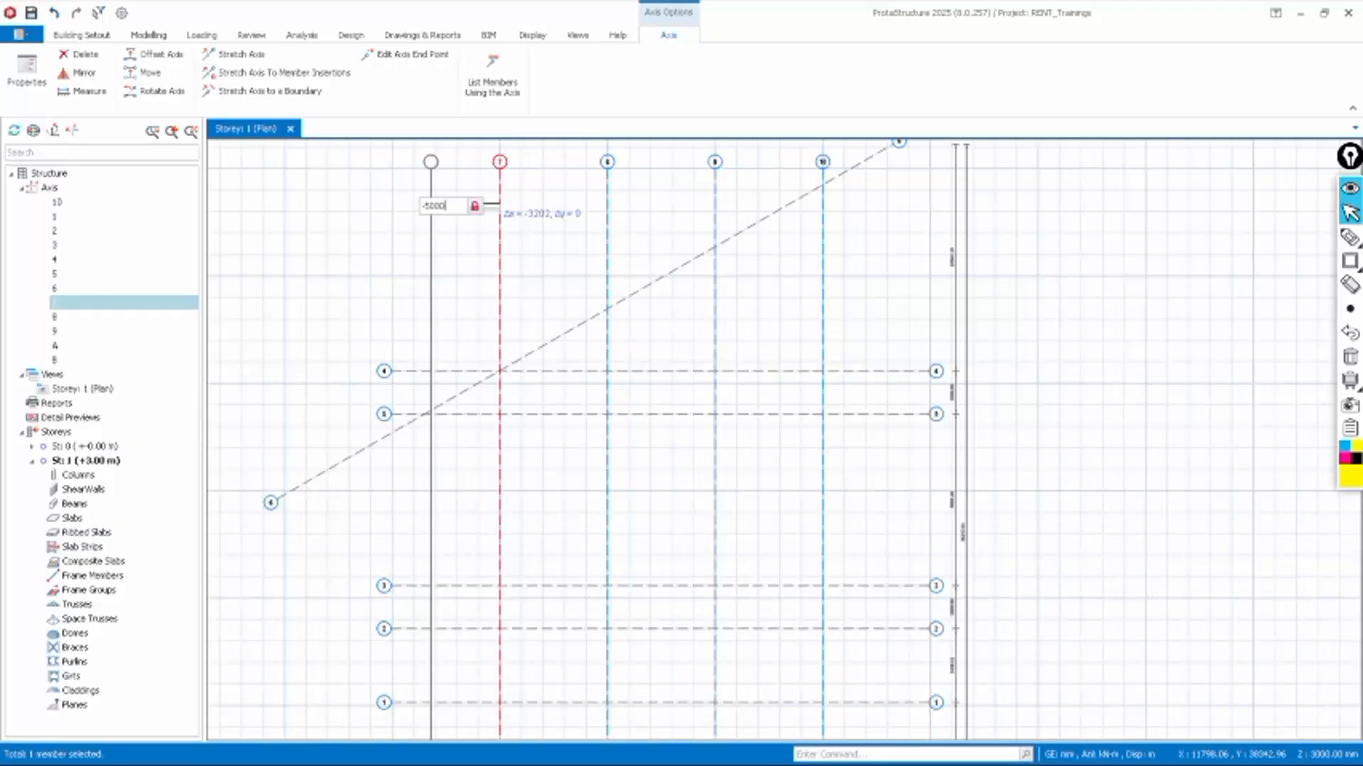
{"action": "type", "text": "5000"}
{"action": "key", "text": "Return"}
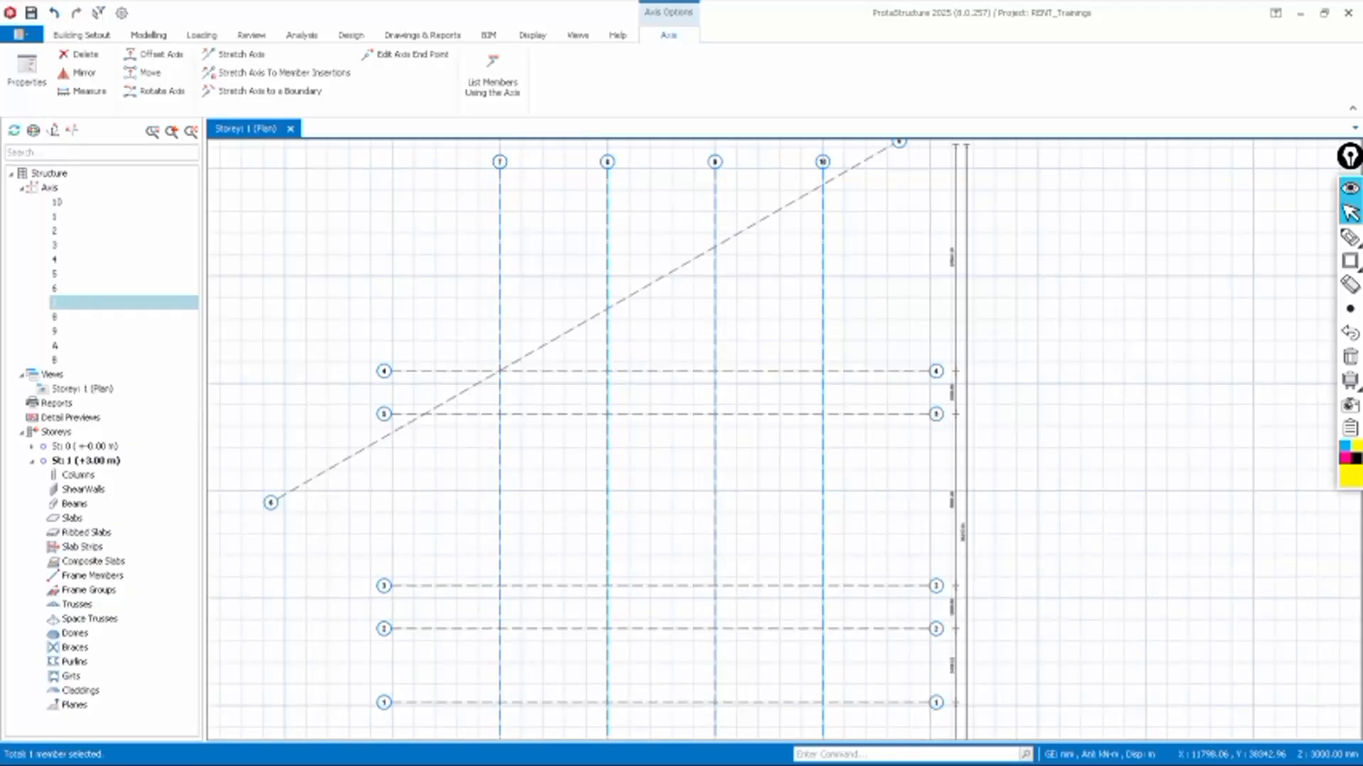
{"action": "scroll", "coordinate": [582, 247], "scroll_direction": "down", "scroll_amount": 1}
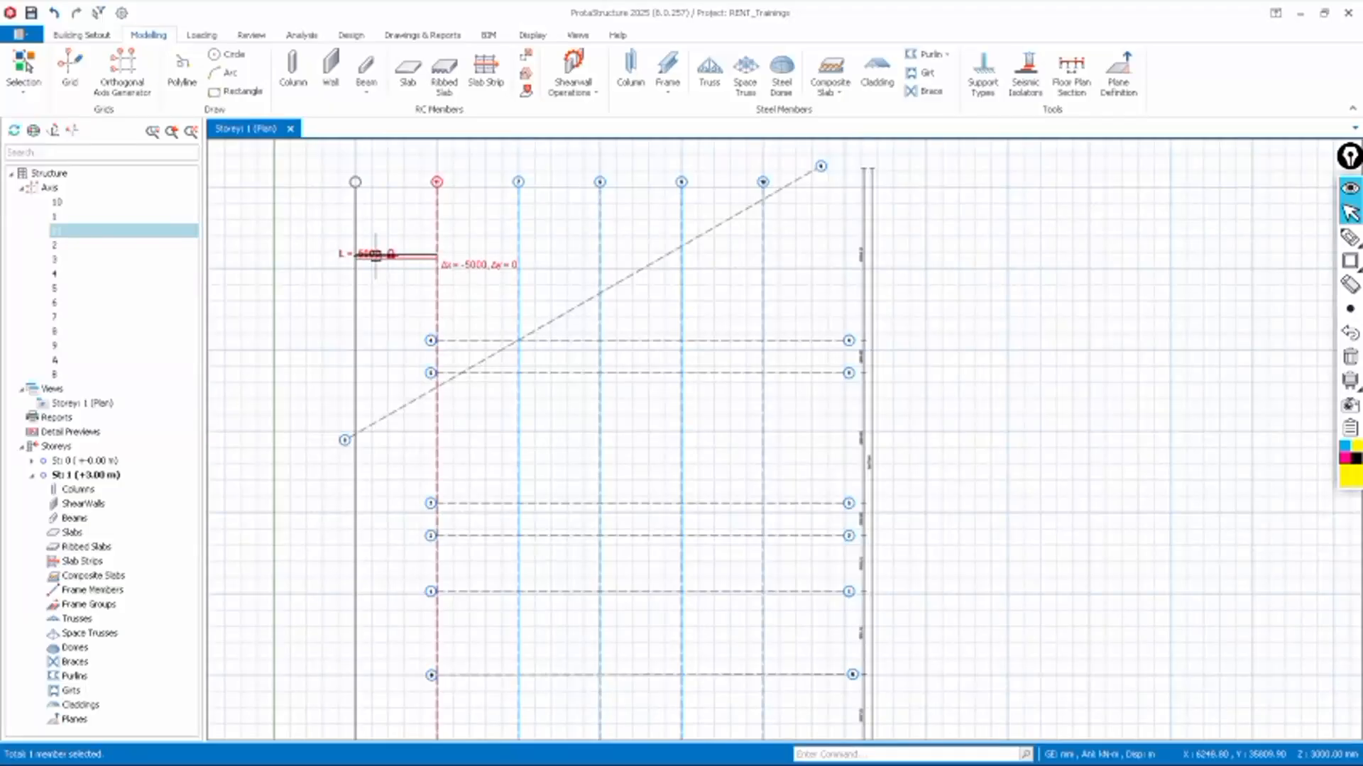
{"action": "key", "text": "Escape"}
Delete all existing axes from the Storey 1 plan, keeping only the Axis type in the member filter
{"action": "scroll", "coordinate": [469, 270], "scroll_direction": "down", "scroll_amount": 1}
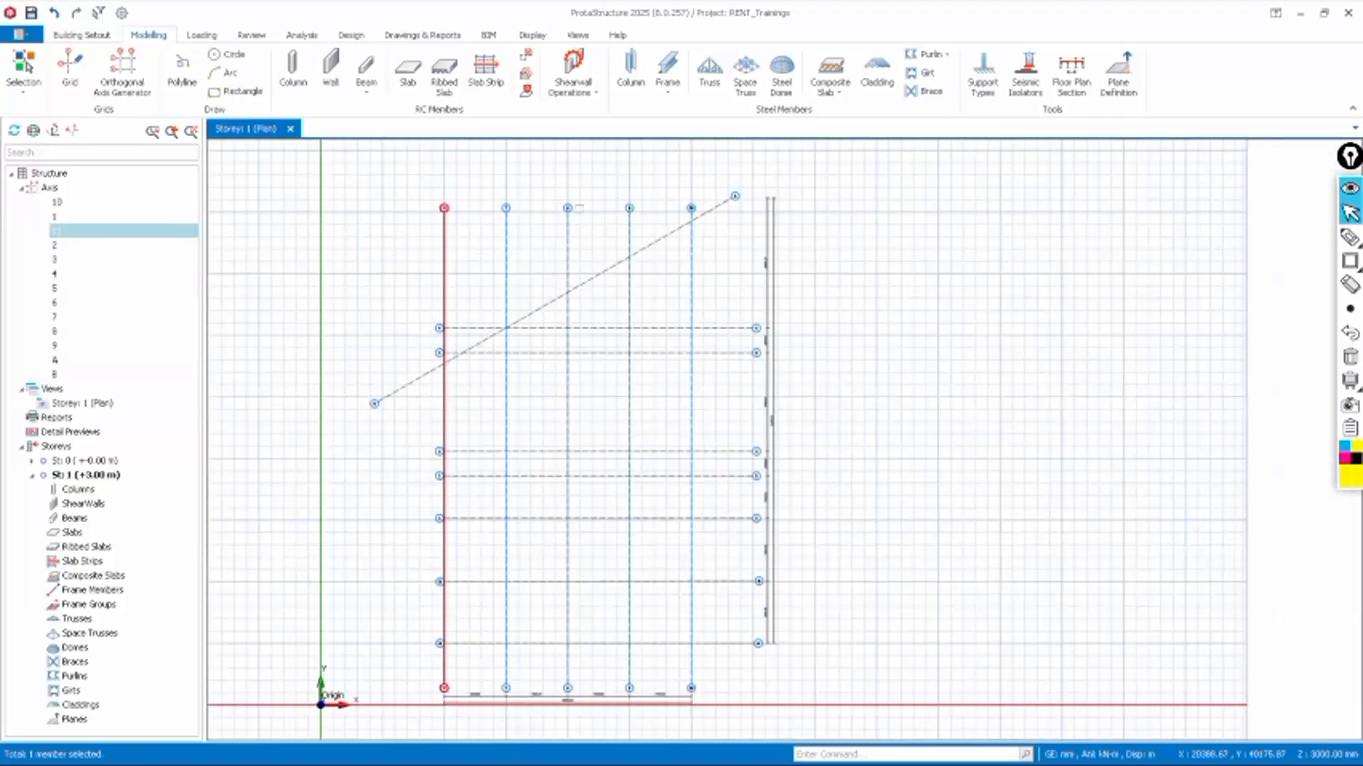
{"action": "scroll", "coordinate": [591, 220], "scroll_direction": "down", "scroll_amount": 2}
{"action": "scroll", "coordinate": [603, 215], "scroll_direction": "up", "scroll_amount": 2}
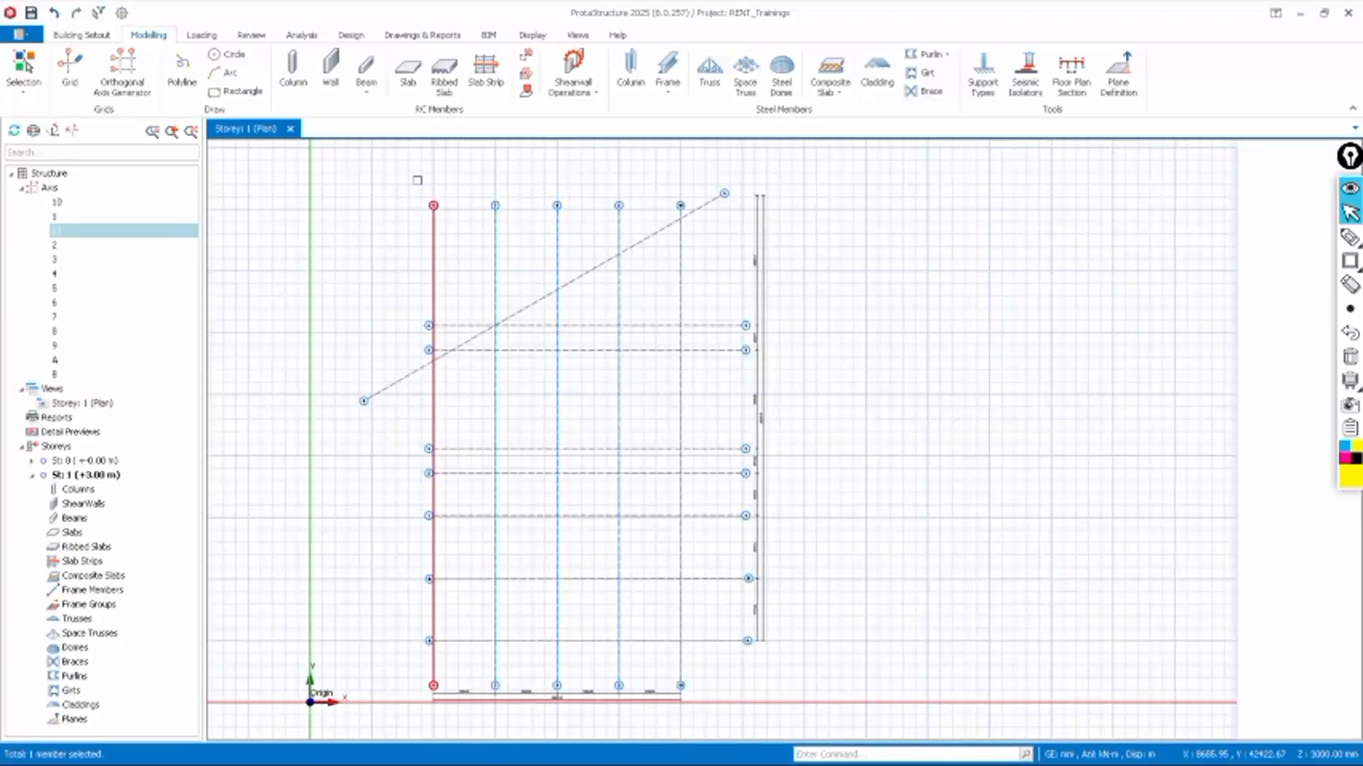
{"action": "scroll", "coordinate": [499, 229], "scroll_direction": "down", "scroll_amount": 1}
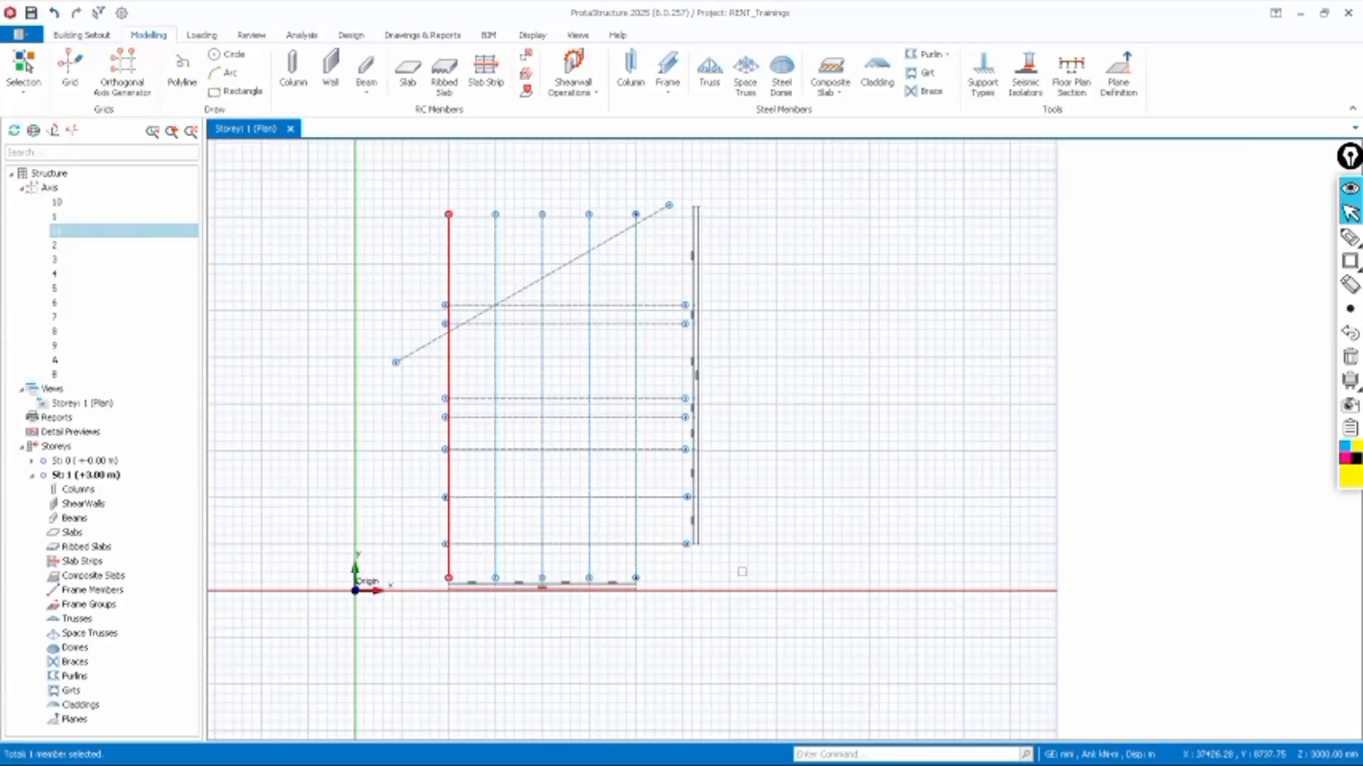
{"action": "left_click_drag", "start_coordinate": [745, 603], "coordinate": [363, 200]}
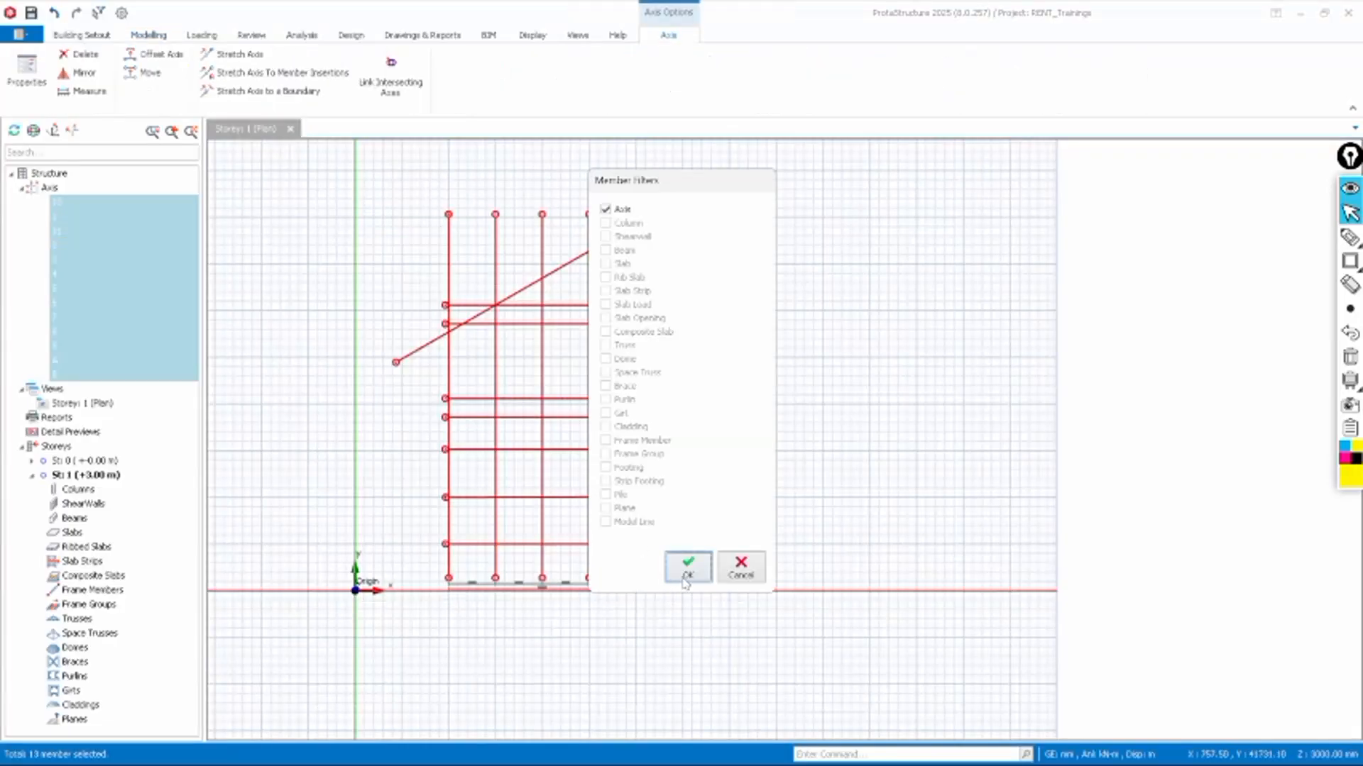
{"action": "left_click", "coordinate": [686, 576]}
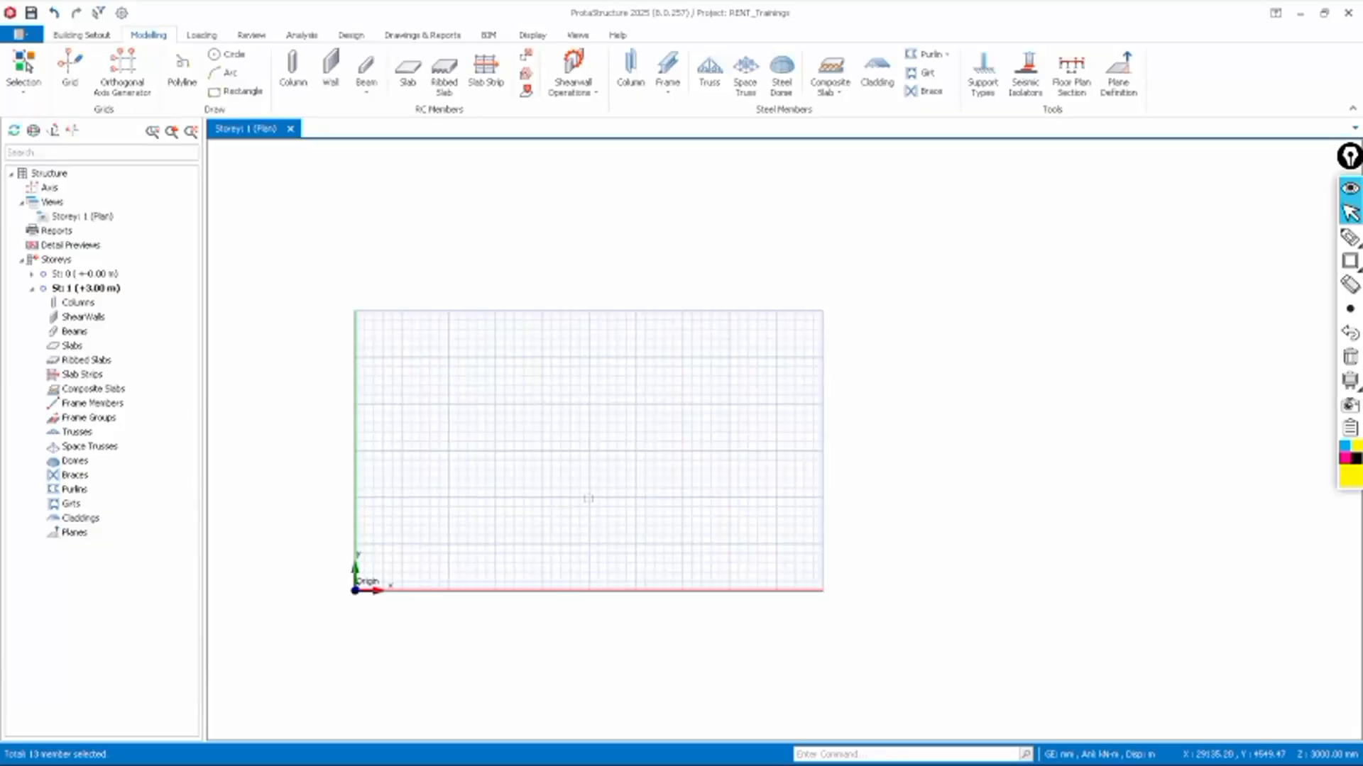
Start an orthogonal axis grid at reference point X 5000 mm, Y 5000 mm, with Dir-1 axis spacing 4000*5
{"action": "scroll", "coordinate": [516, 422], "scroll_direction": "up", "scroll_amount": 1}
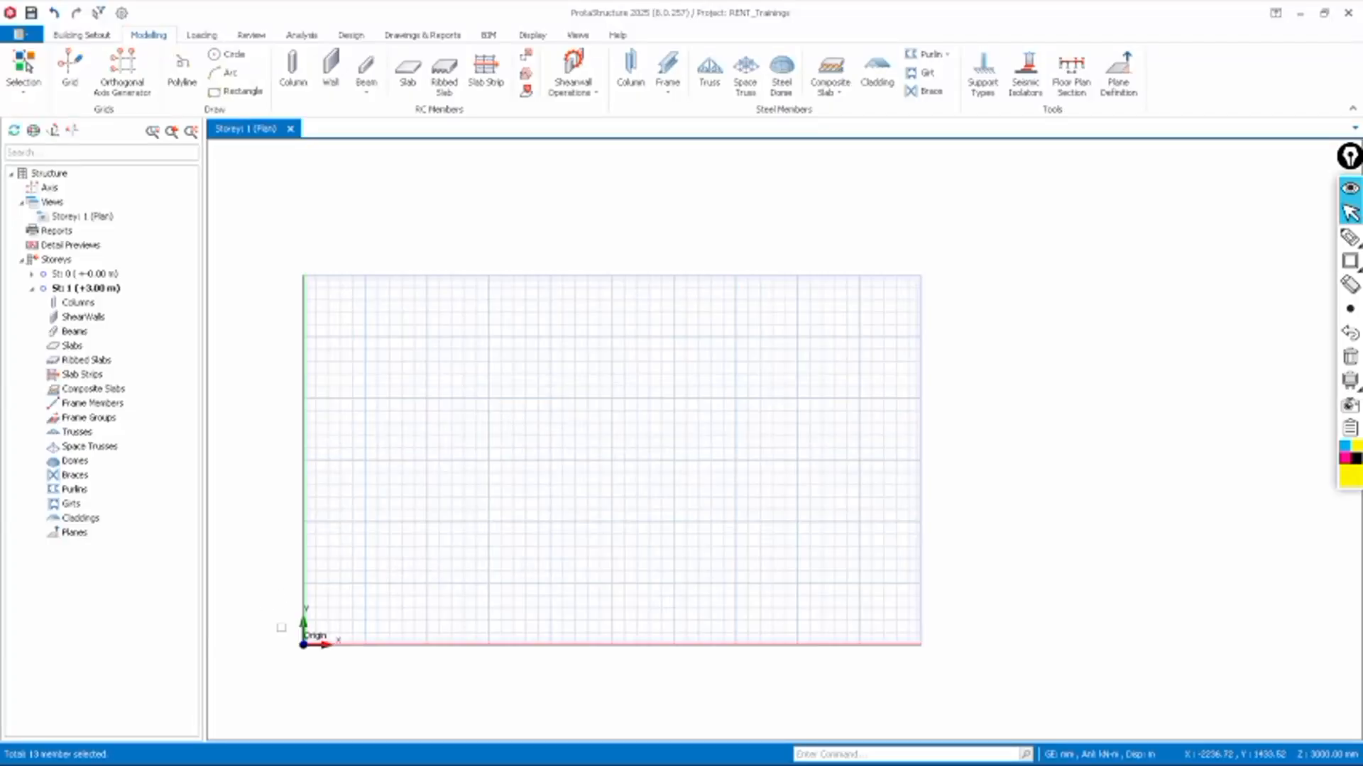
{"action": "scroll", "coordinate": [330, 624], "scroll_direction": "up", "scroll_amount": 1}
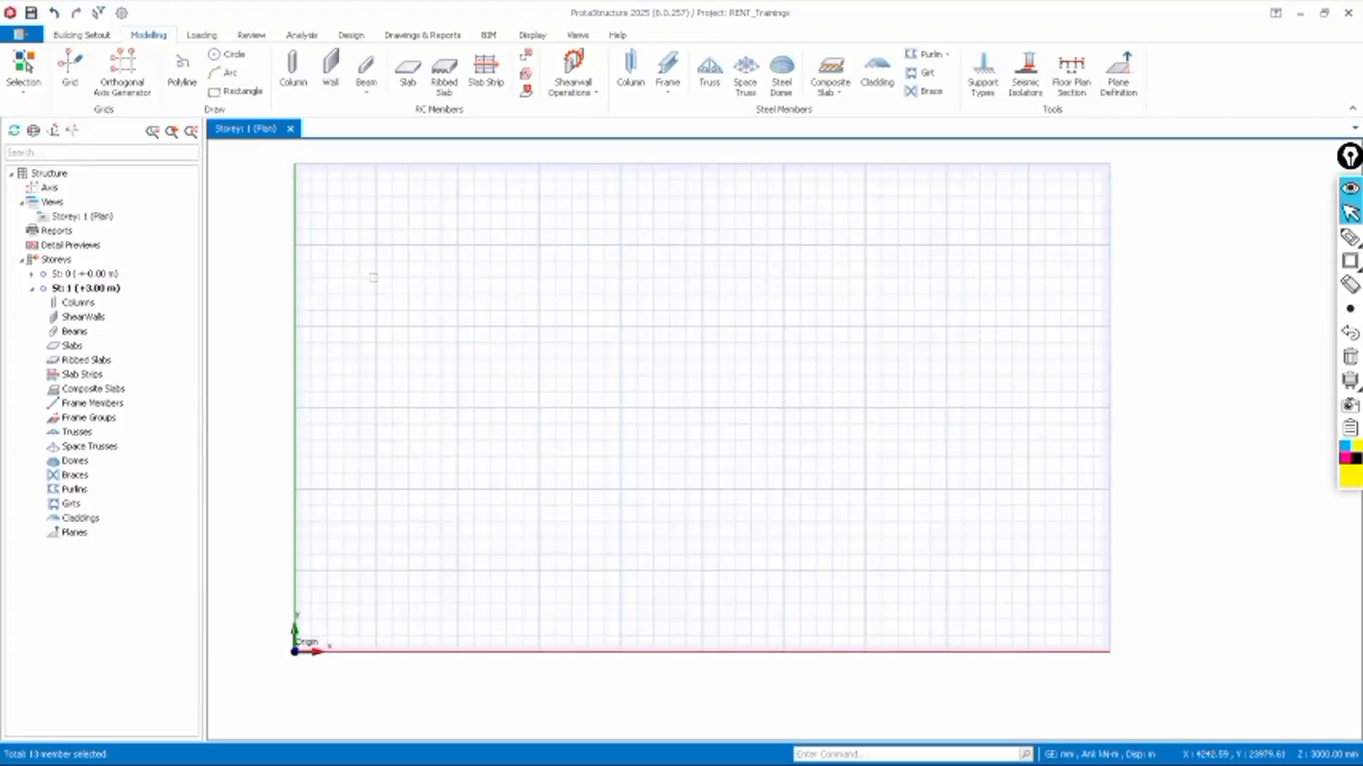
{"action": "left_click", "coordinate": [188, 39]}
{"action": "left_click", "coordinate": [152, 36]}
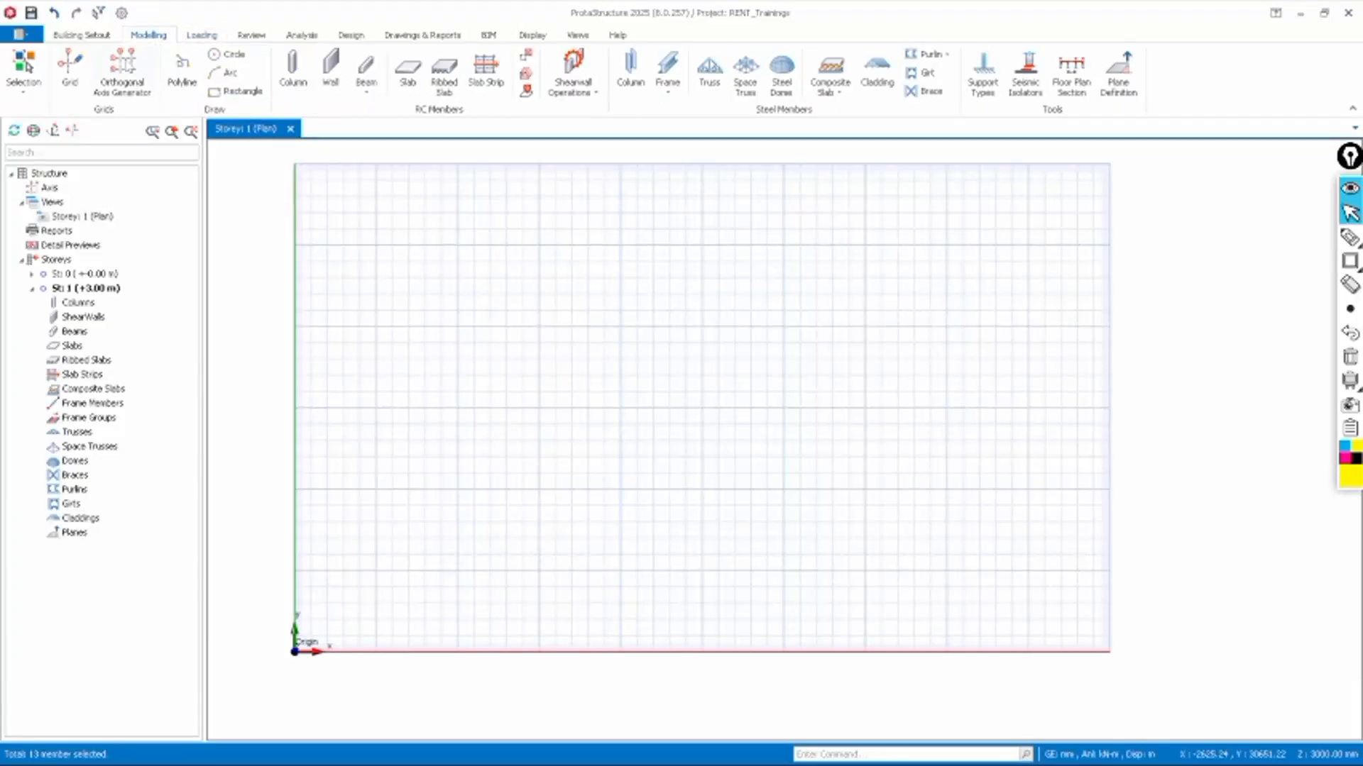
{"action": "left_click", "coordinate": [133, 69]}
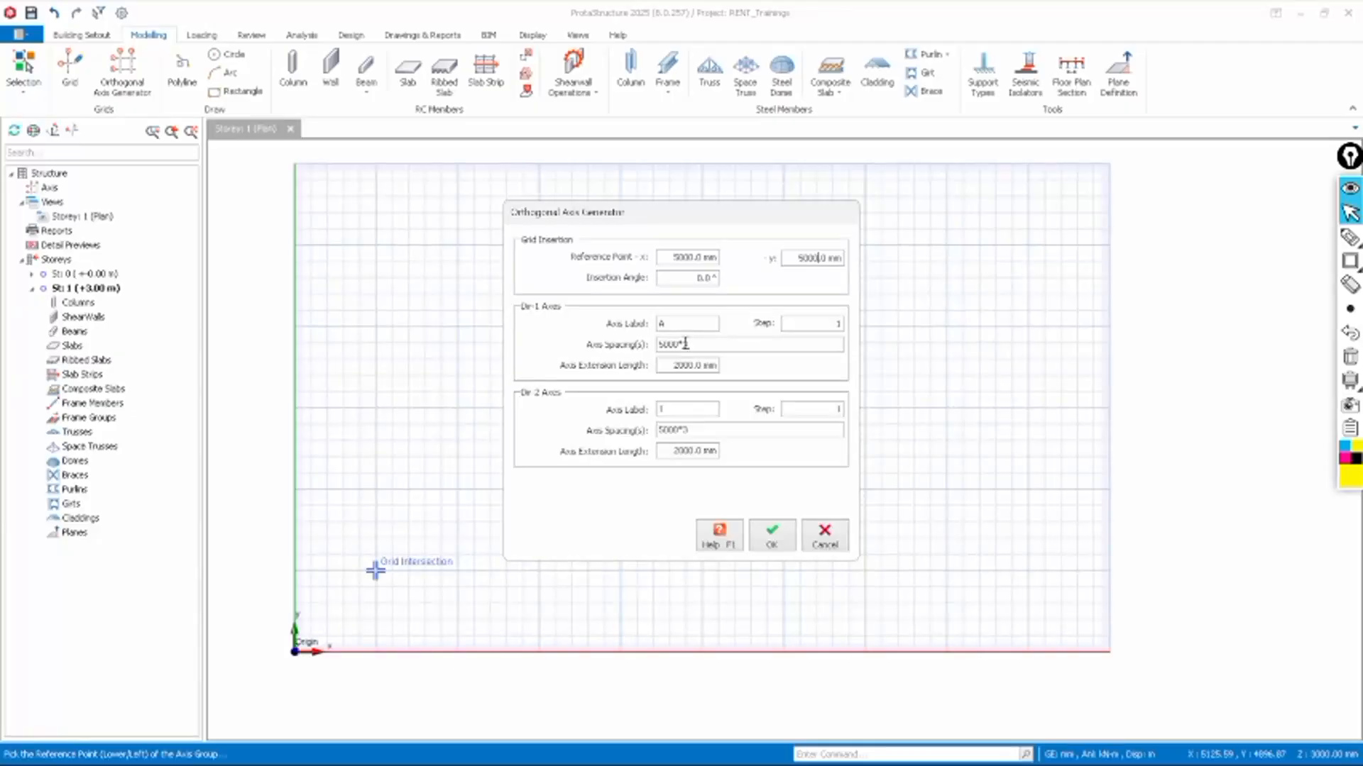
{"action": "left_click", "coordinate": [676, 344]}
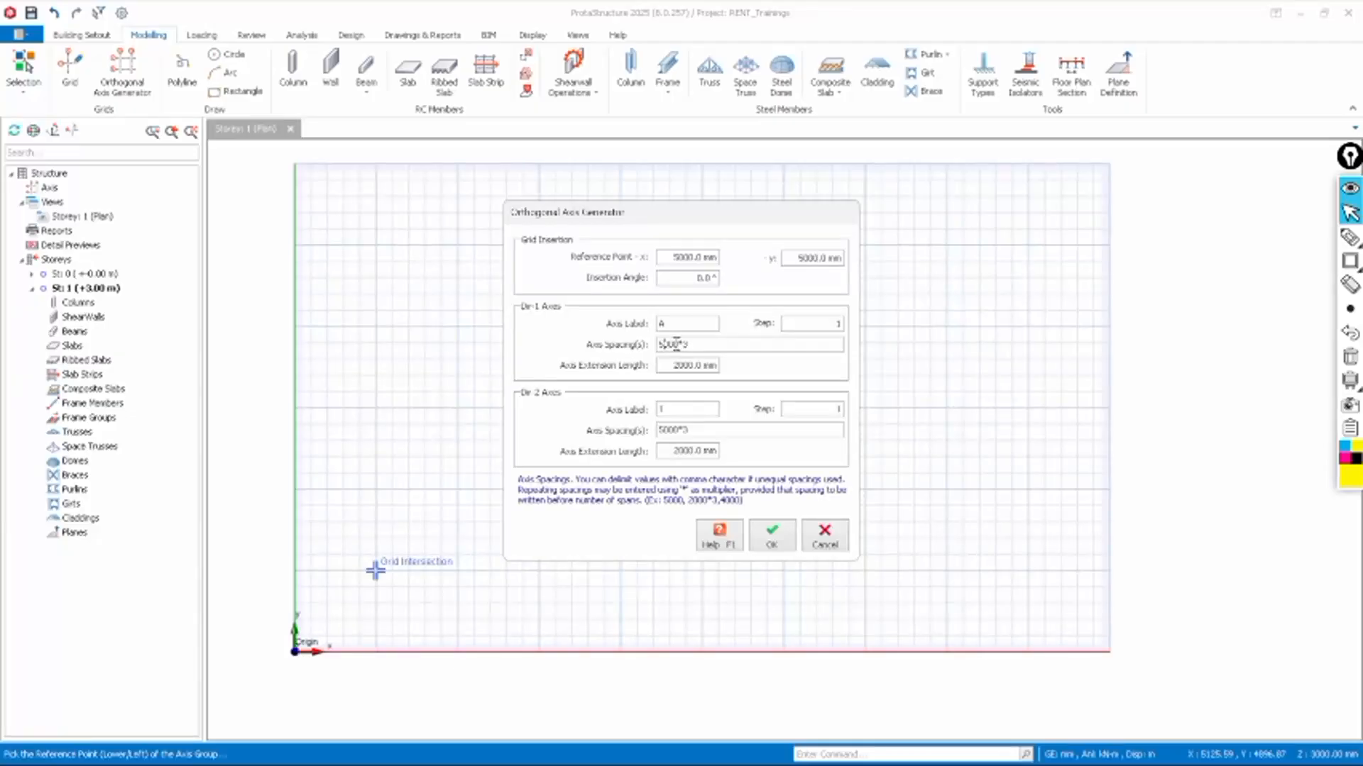
{"action": "key", "text": "BackSpace"}
{"action": "type", "text": "4"}
{"action": "key", "text": "BackSpace"}
{"action": "type", "text": "5"}
Set the Dir-2 axis spacing to 3000*6 and generate the orthogonal grid
{"action": "left_click", "coordinate": [662, 430]}
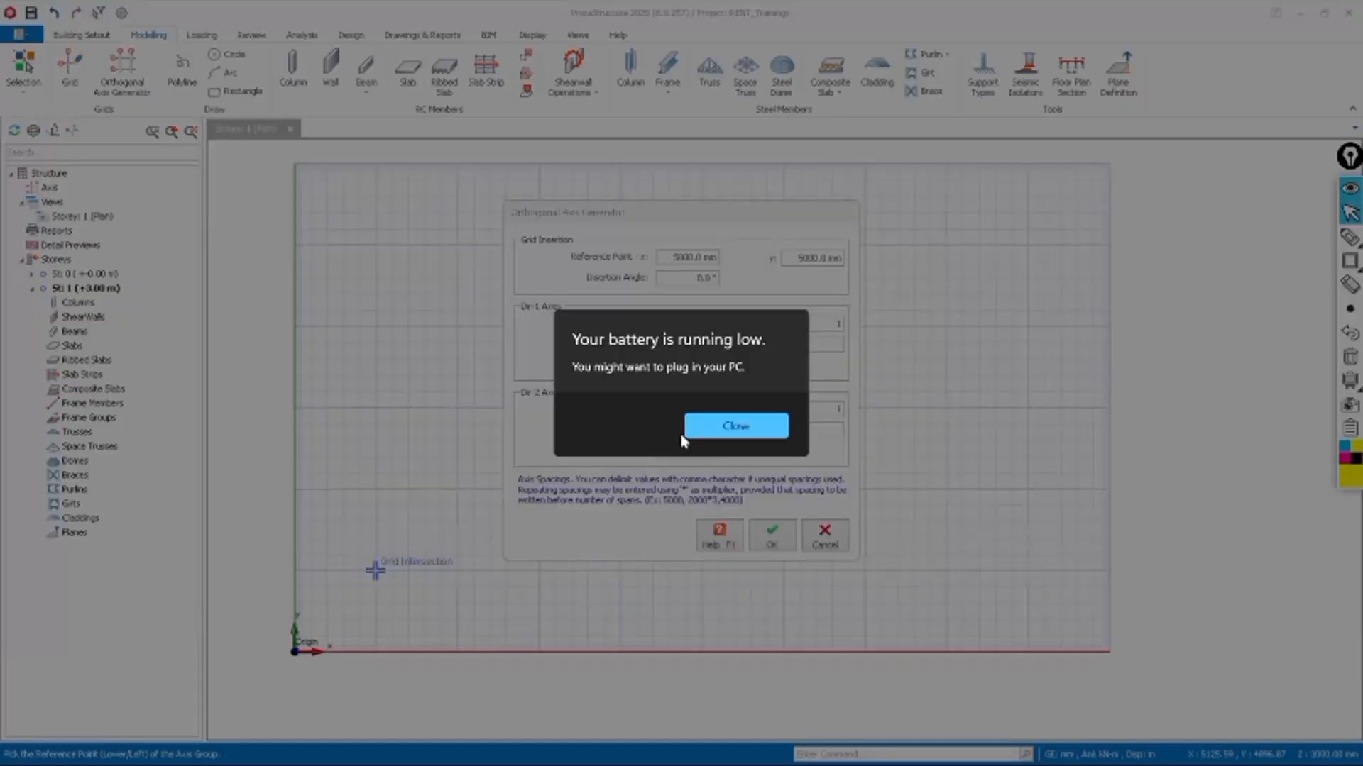
{"action": "left_click", "coordinate": [693, 426]}
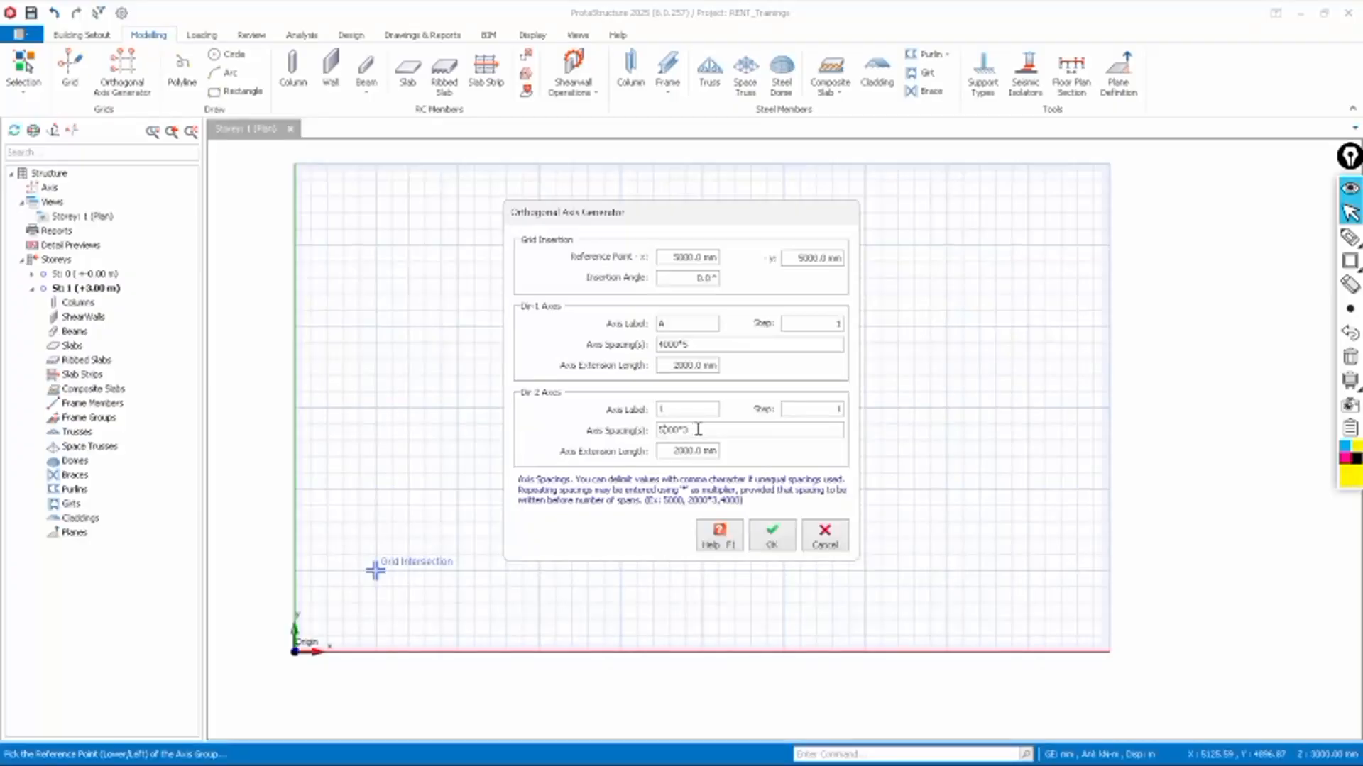
{"action": "key", "text": "BackSpace"}
{"action": "type", "text": "3"}
{"action": "key", "text": "Right"}
{"action": "key", "text": "Right"}
{"action": "key", "text": "Right"}
{"action": "key", "text": "BackSpace"}
{"action": "type", "text": "6"}
{"action": "left_click", "coordinate": [771, 539]}
Examine the spacing dimensions along the numbered and lettered axes of the generated grid
{"action": "scroll", "coordinate": [625, 426], "scroll_direction": "down", "scroll_amount": 2}
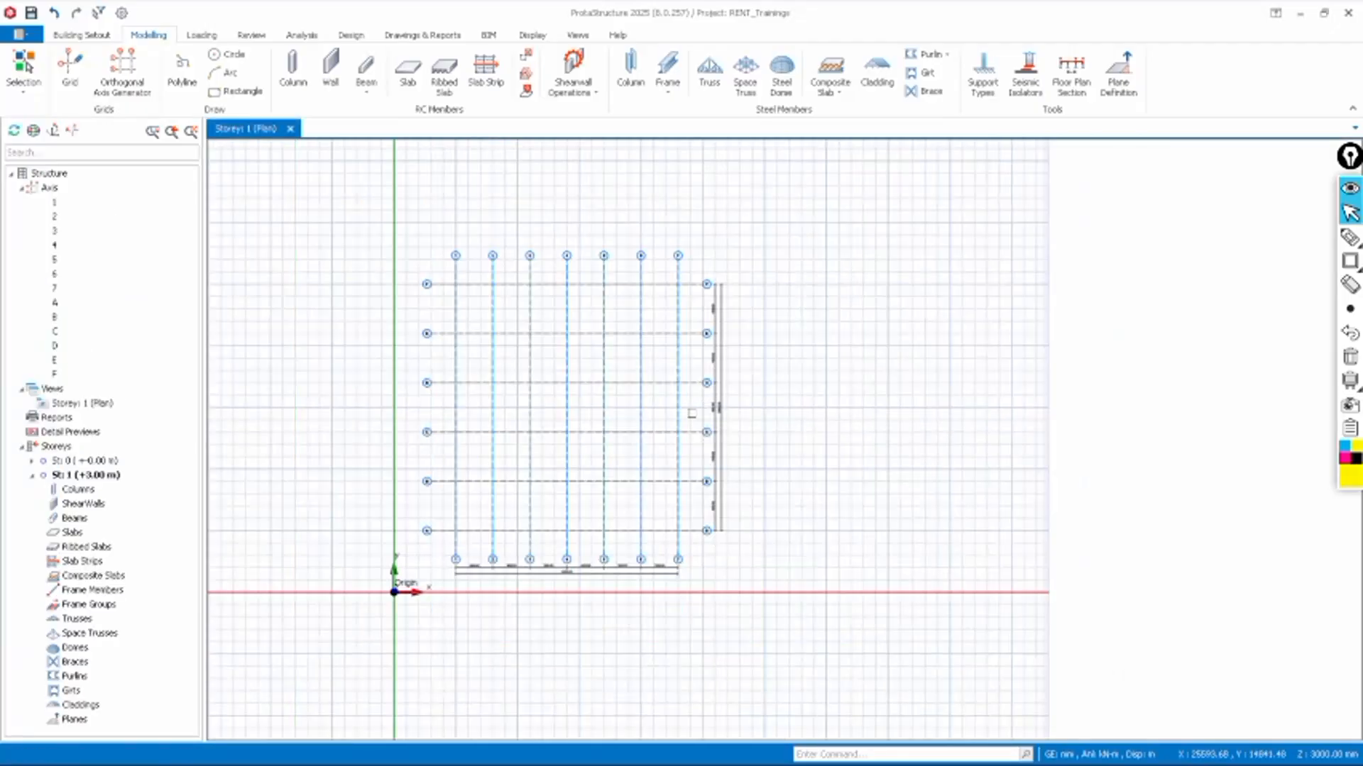
{"action": "scroll", "coordinate": [468, 466], "scroll_direction": "up", "scroll_amount": 1}
{"action": "scroll", "coordinate": [613, 451], "scroll_direction": "down", "scroll_amount": 1}
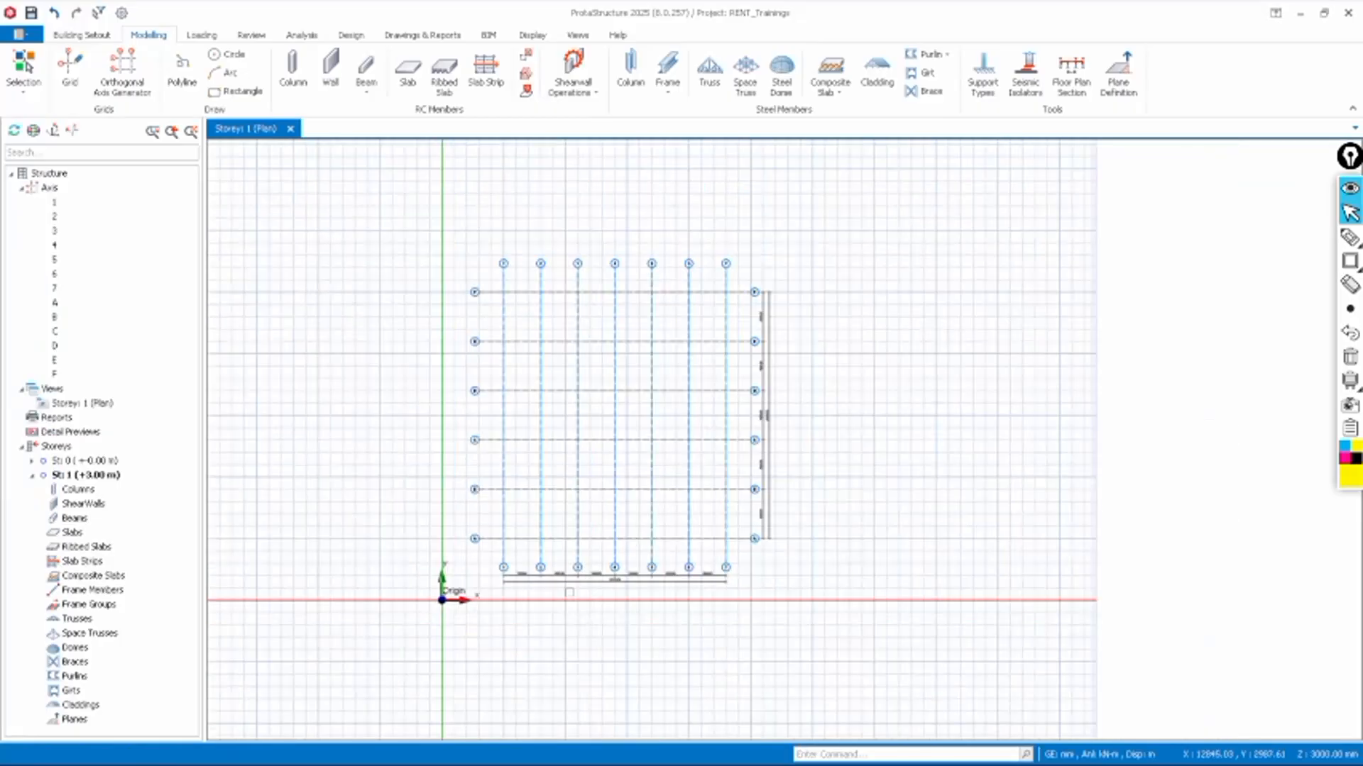
{"action": "scroll", "coordinate": [569, 593], "scroll_direction": "up", "scroll_amount": 1}
{"action": "scroll", "coordinate": [887, 490], "scroll_direction": "up", "scroll_amount": 1}
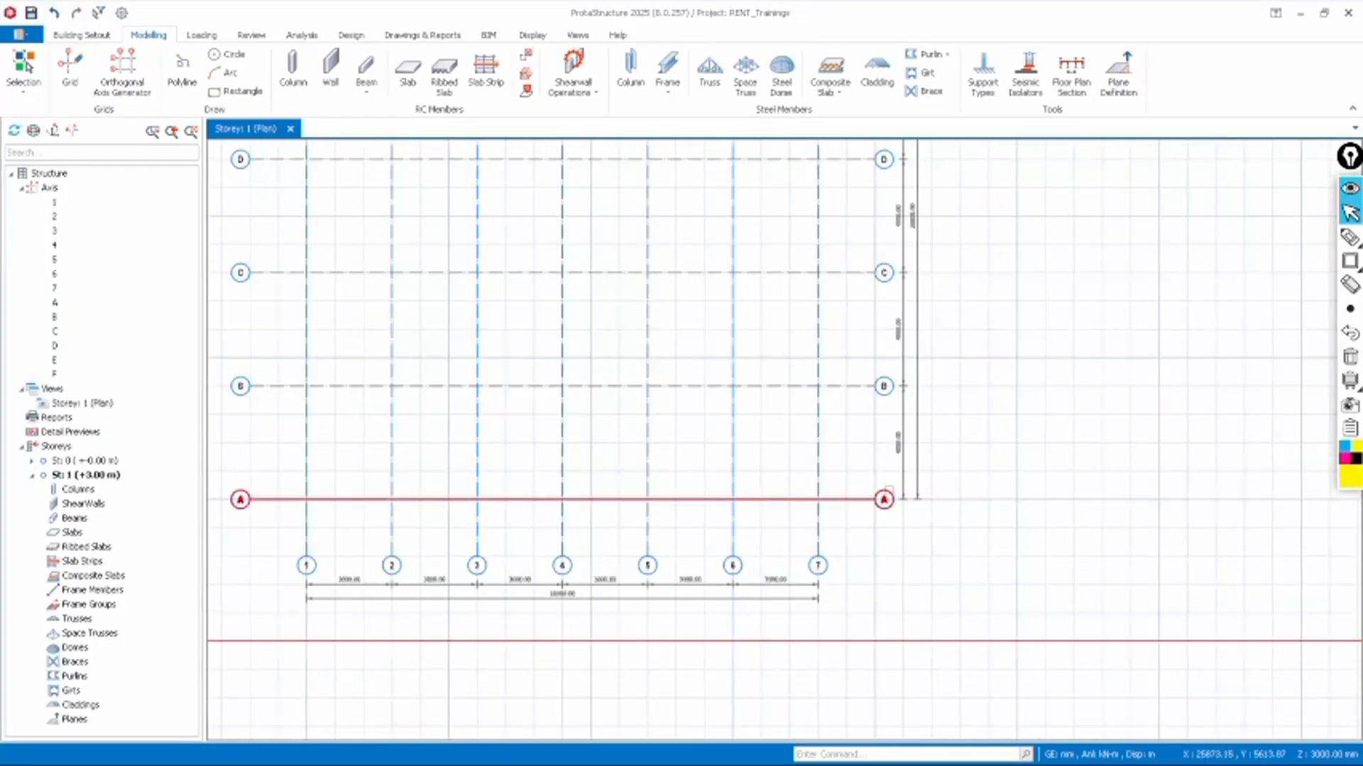
{"action": "scroll", "coordinate": [888, 490], "scroll_direction": "down", "scroll_amount": 2}
{"action": "scroll", "coordinate": [561, 561], "scroll_direction": "up", "scroll_amount": 5}
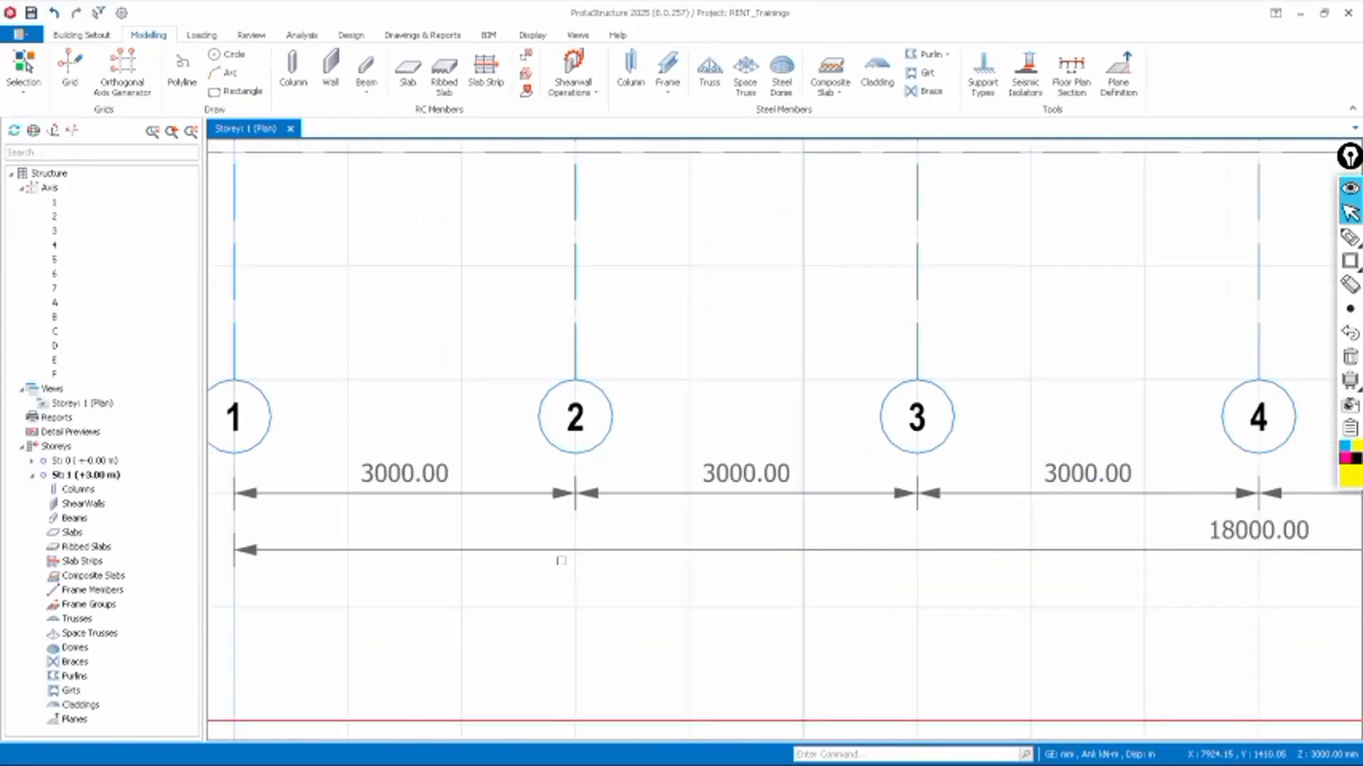
{"action": "scroll", "coordinate": [560, 561], "scroll_direction": "down", "scroll_amount": 5}
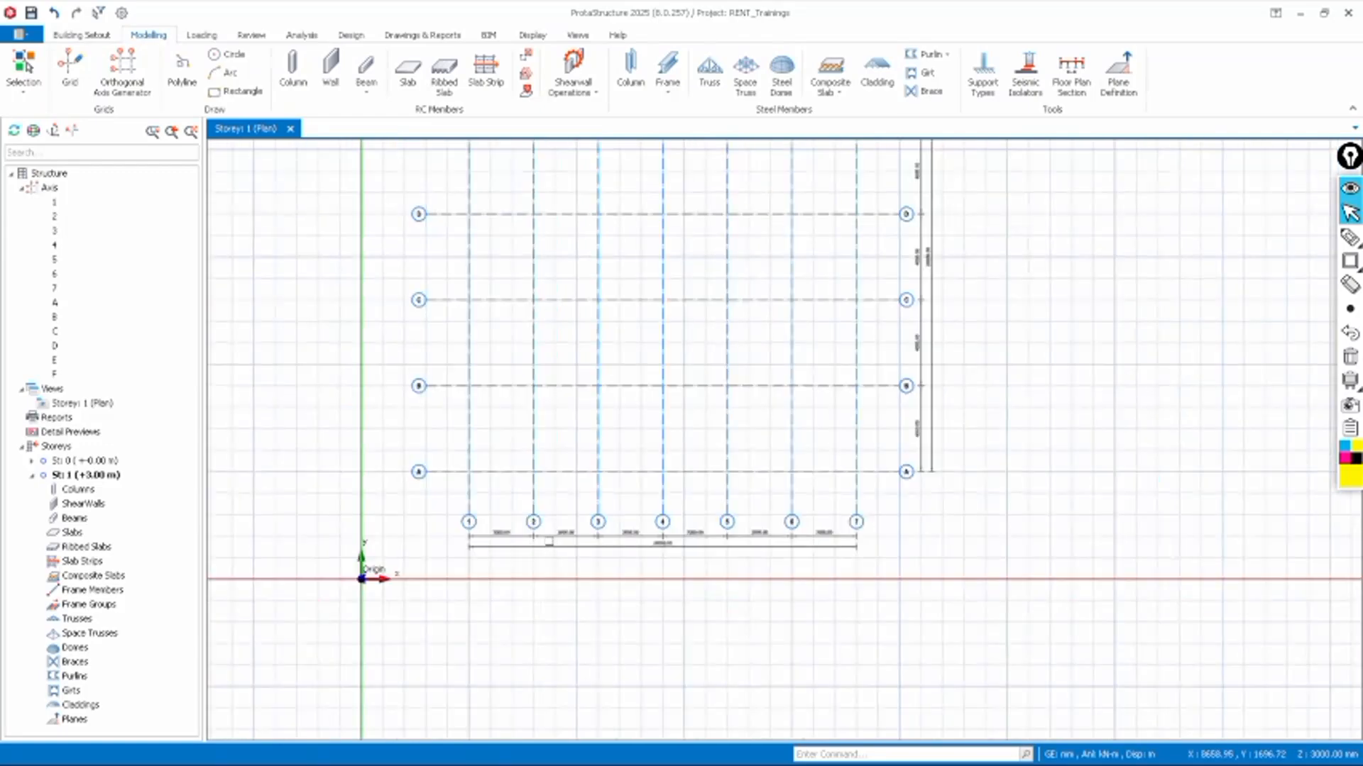
{"action": "scroll", "coordinate": [549, 542], "scroll_direction": "down", "scroll_amount": 2}
{"action": "scroll", "coordinate": [725, 442], "scroll_direction": "up", "scroll_amount": 2}
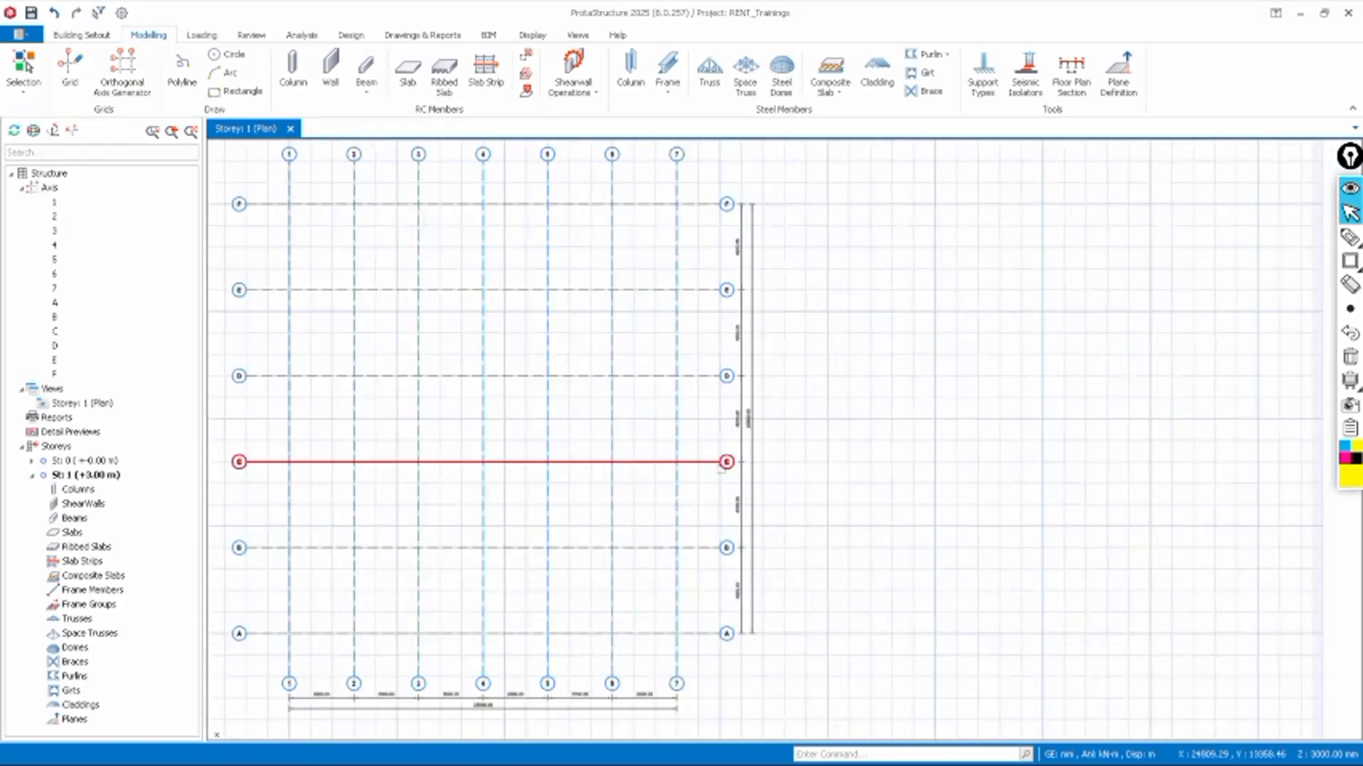
{"action": "scroll", "coordinate": [709, 396], "scroll_direction": "down", "scroll_amount": 2}
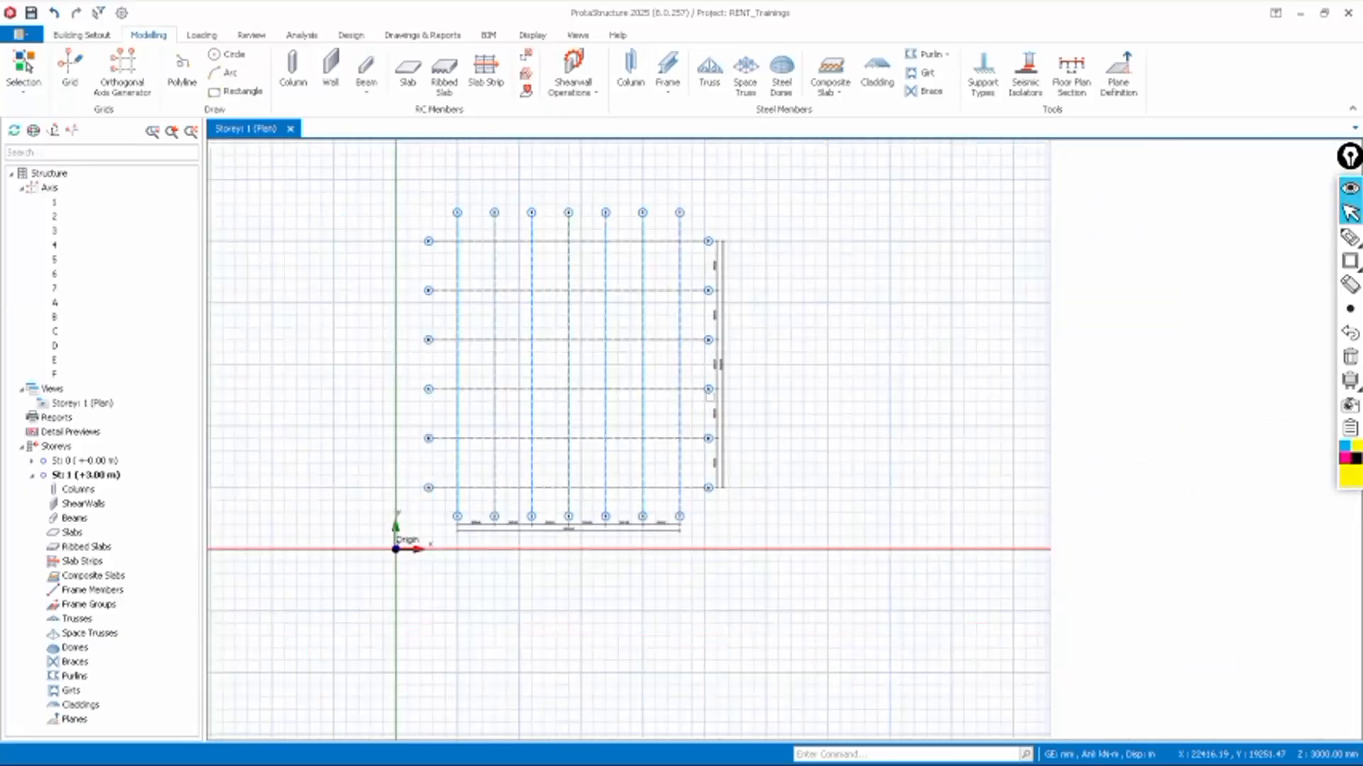
Inspect the grid's axis labels and how far the axes extend beyond the outer intersections at its corners
{"action": "scroll", "coordinate": [439, 238], "scroll_direction": "up", "scroll_amount": 3}
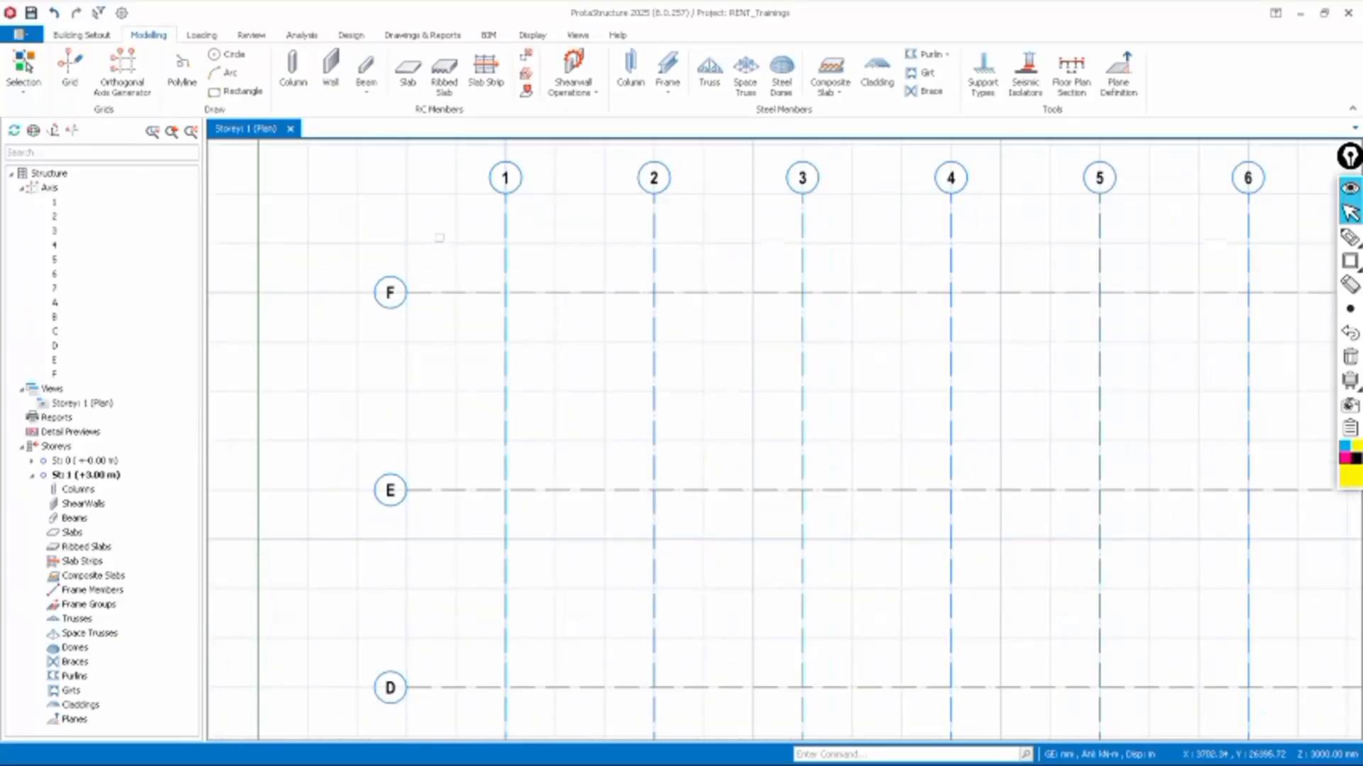
{"action": "scroll", "coordinate": [506, 232], "scroll_direction": "down", "scroll_amount": 2}
{"action": "scroll", "coordinate": [507, 237], "scroll_direction": "up", "scroll_amount": 2}
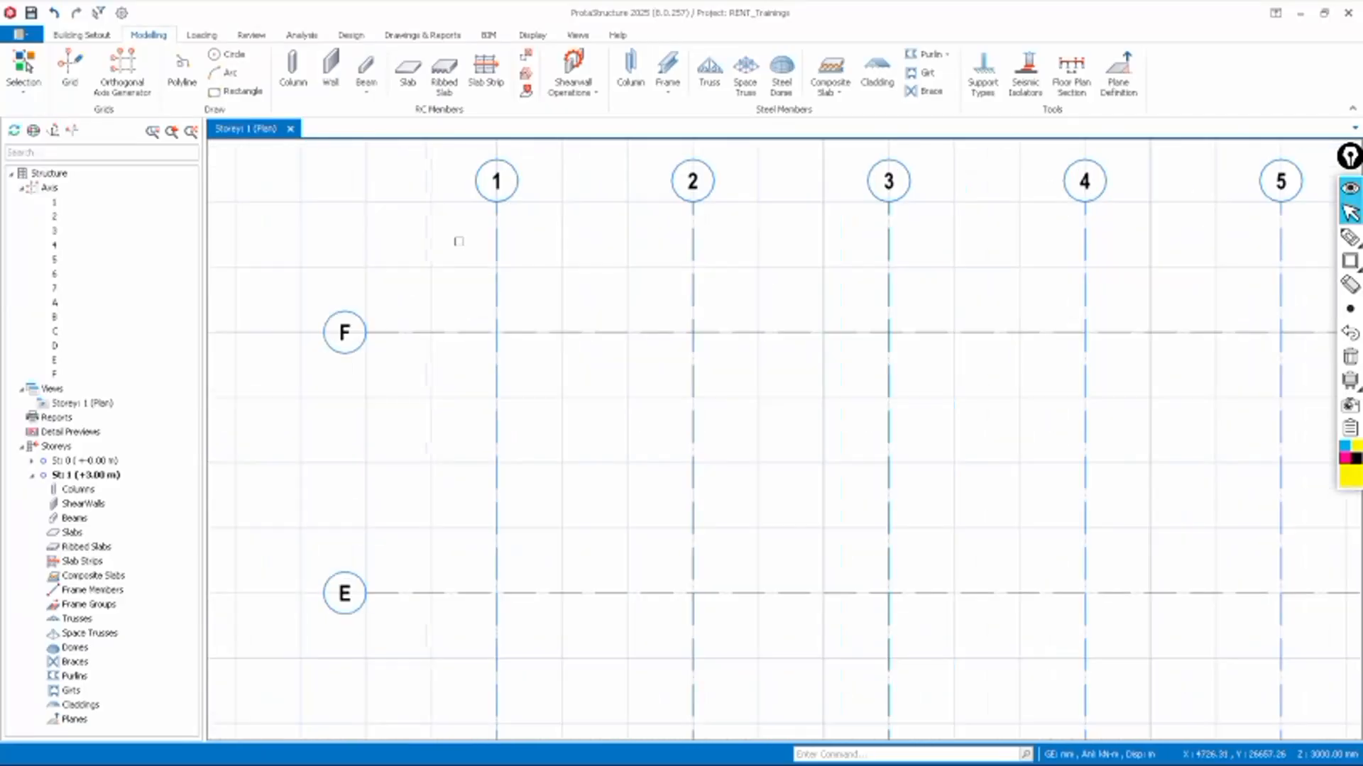
{"action": "scroll", "coordinate": [459, 241], "scroll_direction": "down", "scroll_amount": 4}
{"action": "scroll", "coordinate": [456, 512], "scroll_direction": "up", "scroll_amount": 2}
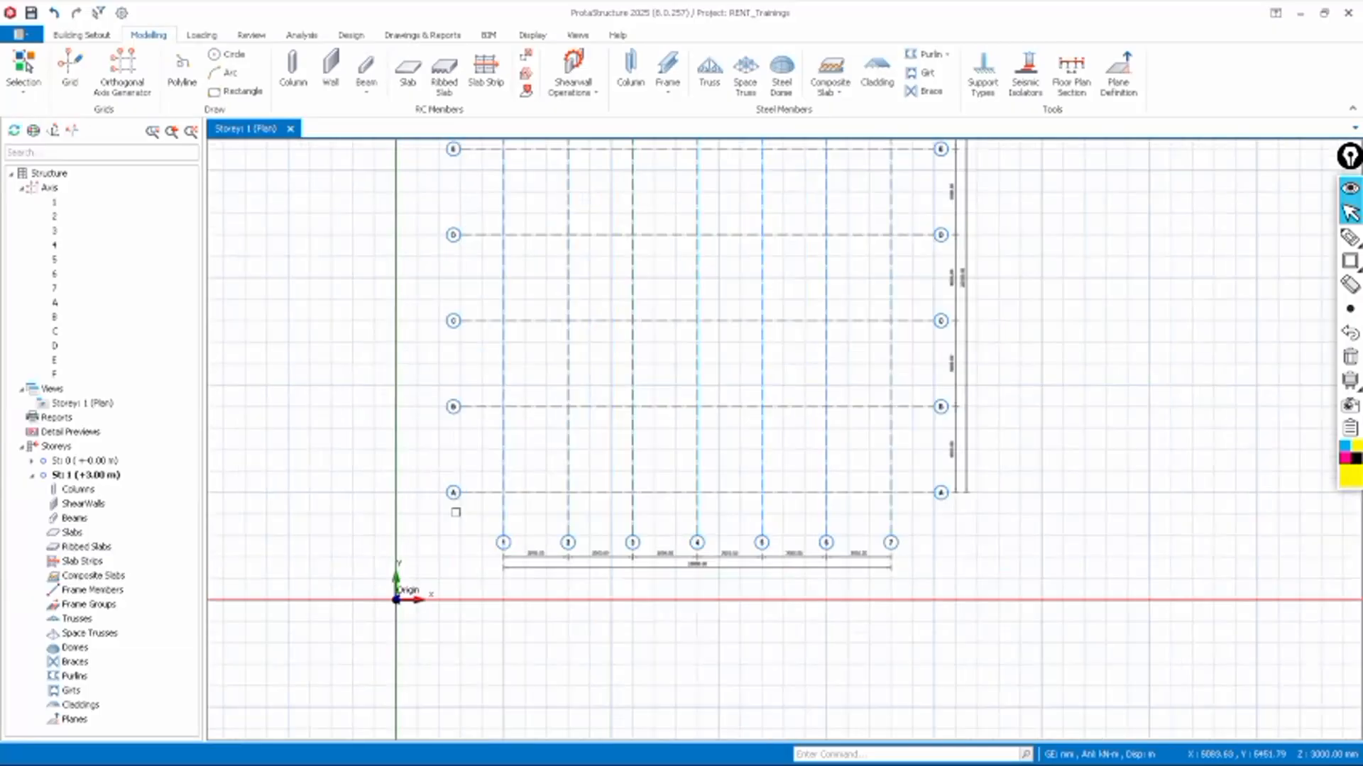
{"action": "scroll", "coordinate": [456, 491], "scroll_direction": "up", "scroll_amount": 2}
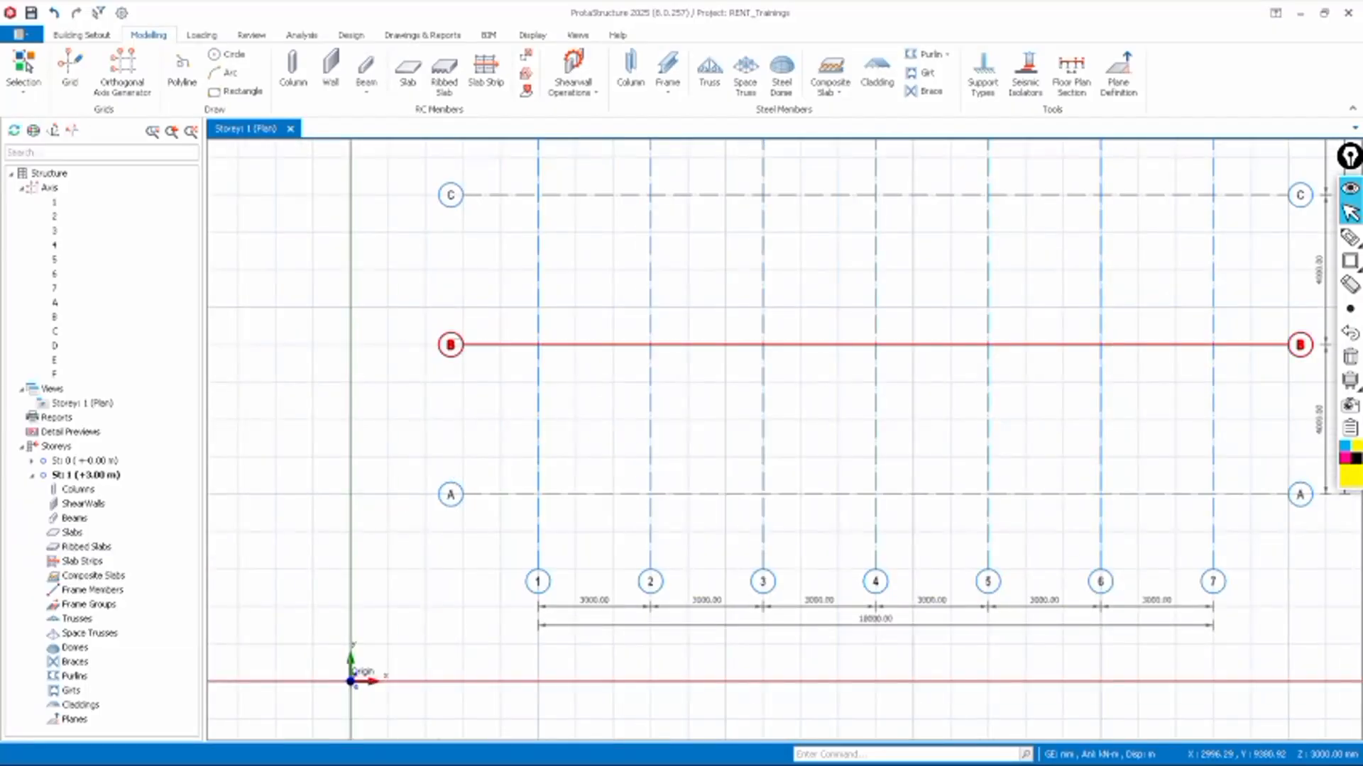
{"action": "scroll", "coordinate": [436, 412], "scroll_direction": "up", "scroll_amount": 2}
{"action": "scroll", "coordinate": [454, 603], "scroll_direction": "down", "scroll_amount": 2}
{"action": "scroll", "coordinate": [454, 611], "scroll_direction": "up", "scroll_amount": 2}
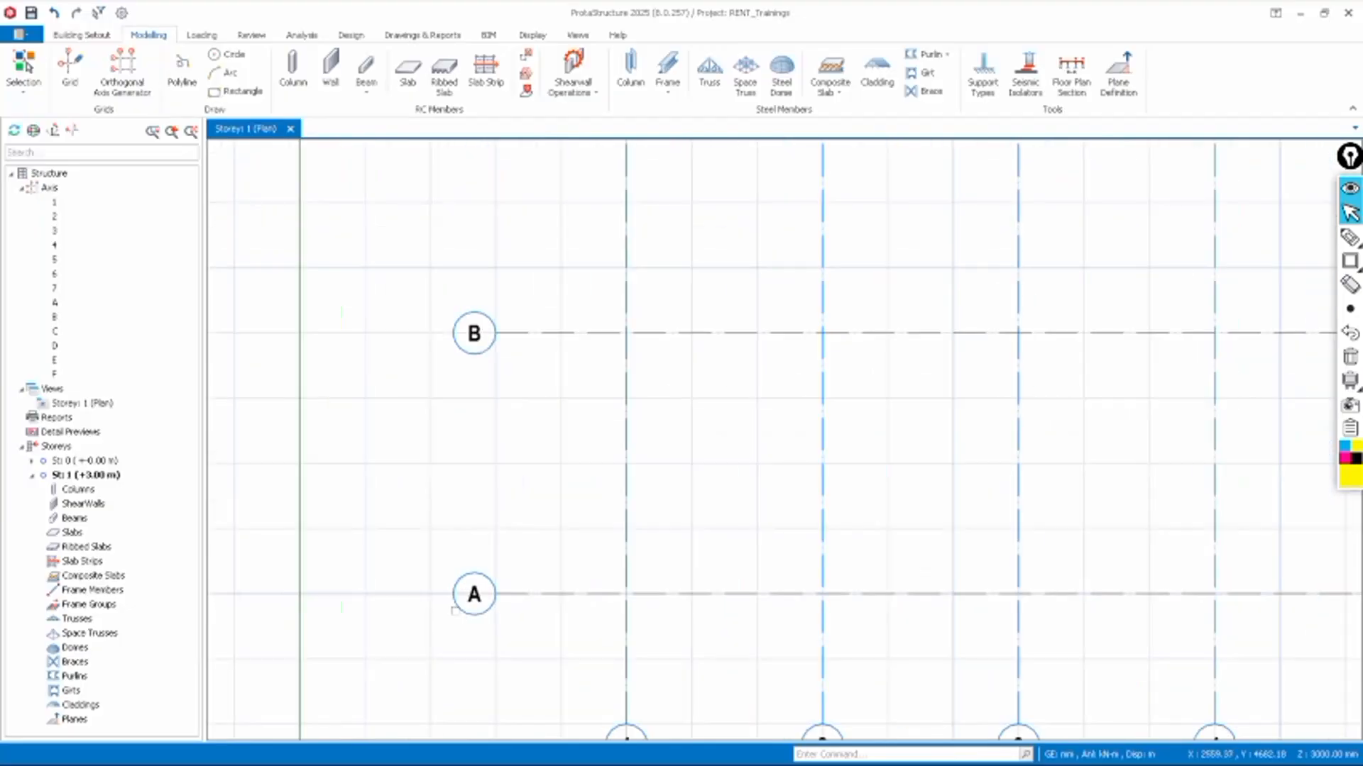
{"action": "scroll", "coordinate": [474, 642], "scroll_direction": "down", "scroll_amount": 2}
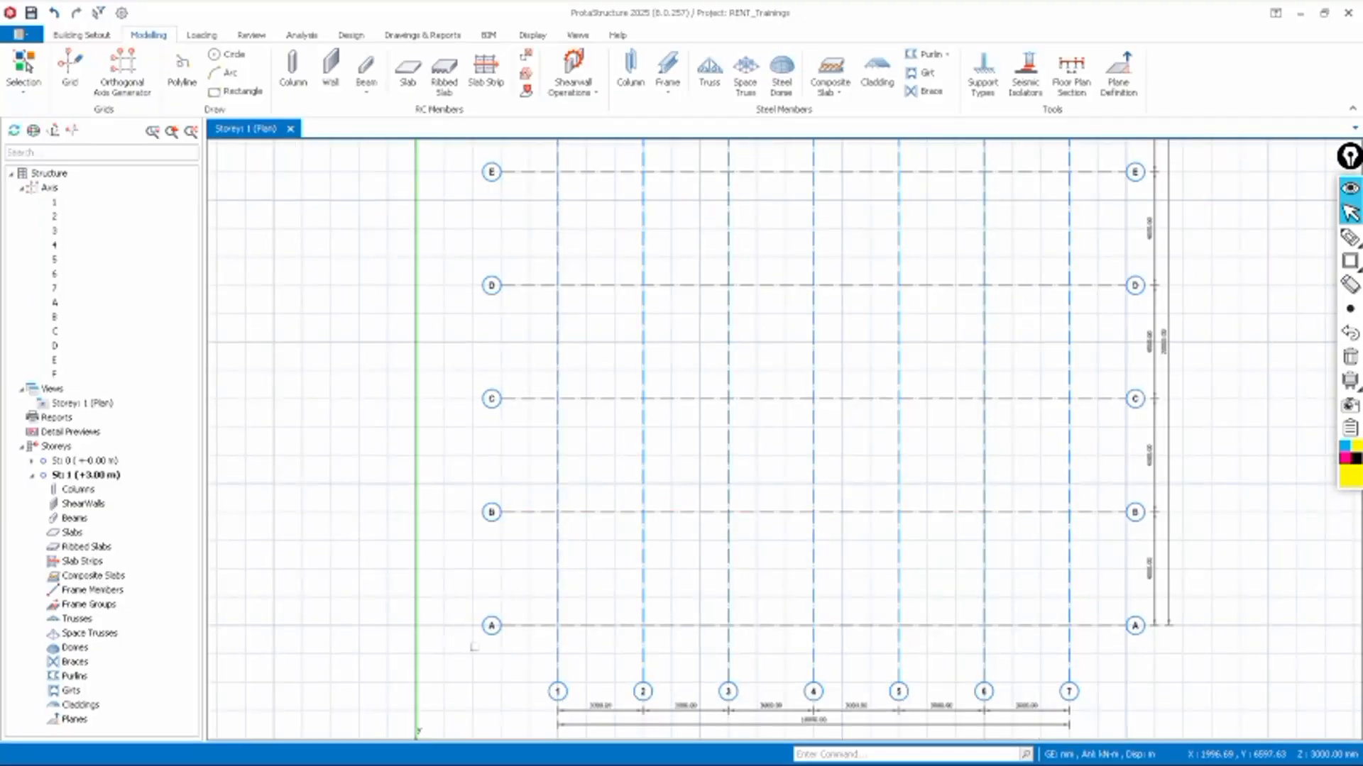
{"action": "scroll", "coordinate": [474, 646], "scroll_direction": "up", "scroll_amount": 2}
{"action": "scroll", "coordinate": [505, 596], "scroll_direction": "down", "scroll_amount": 1}
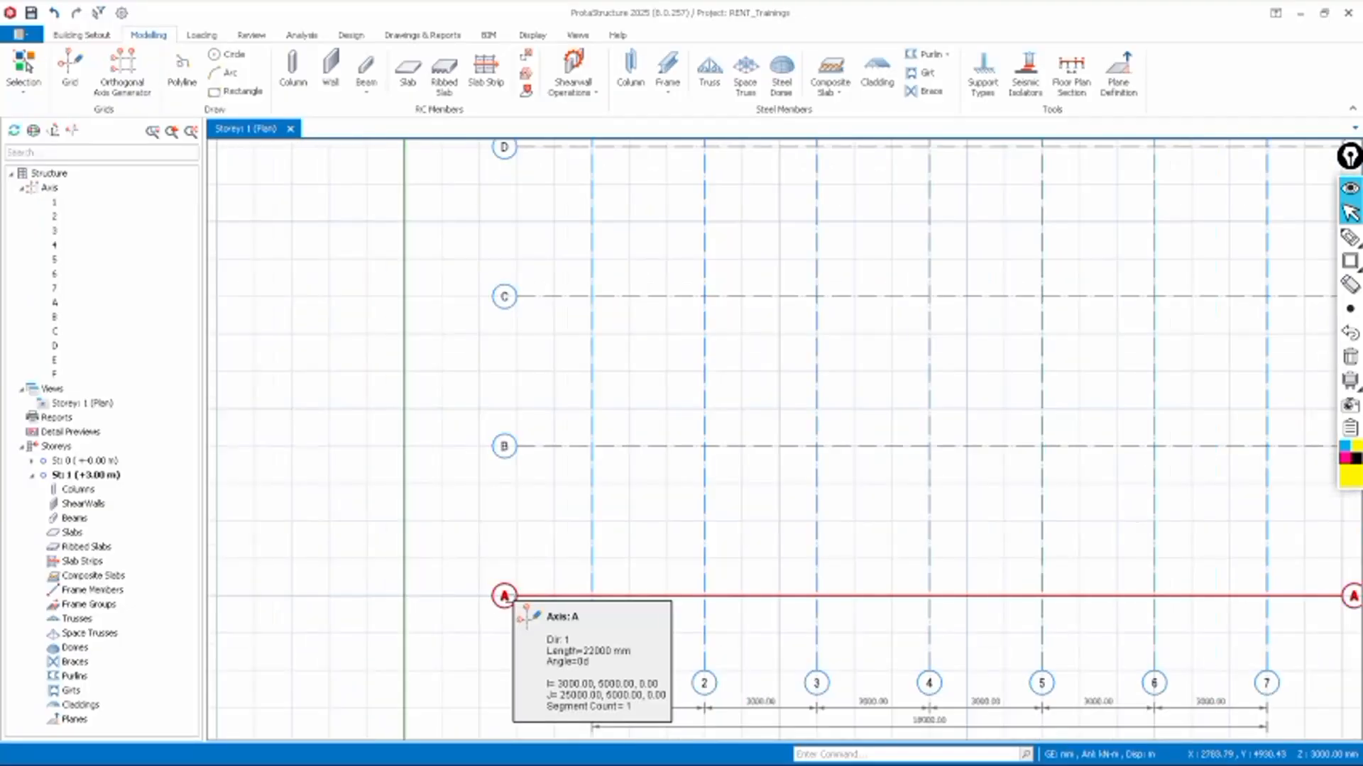
{"action": "scroll", "coordinate": [505, 596], "scroll_direction": "down", "scroll_amount": 2}
{"action": "scroll", "coordinate": [537, 231], "scroll_direction": "down", "scroll_amount": 3}
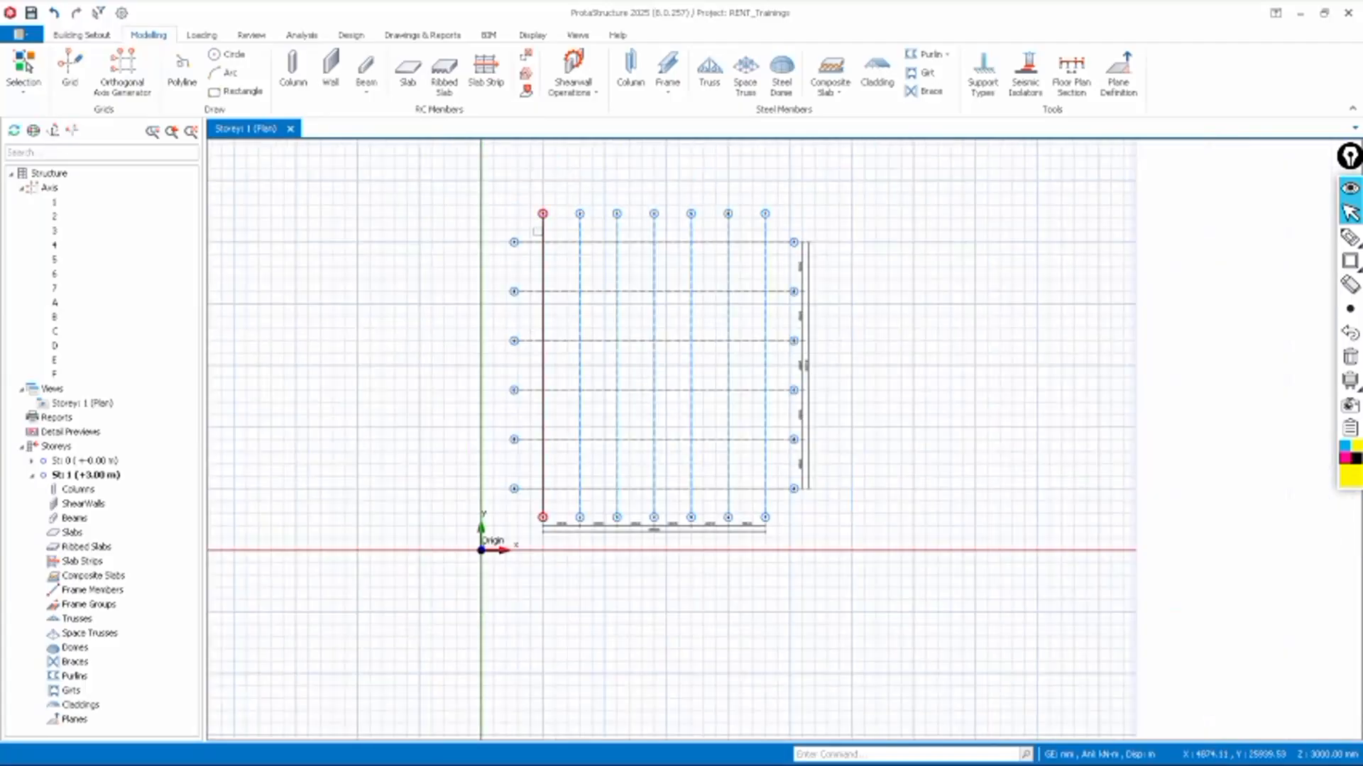
{"action": "scroll", "coordinate": [537, 231], "scroll_direction": "up", "scroll_amount": 3}
{"action": "scroll", "coordinate": [610, 342], "scroll_direction": "down", "scroll_amount": 4}
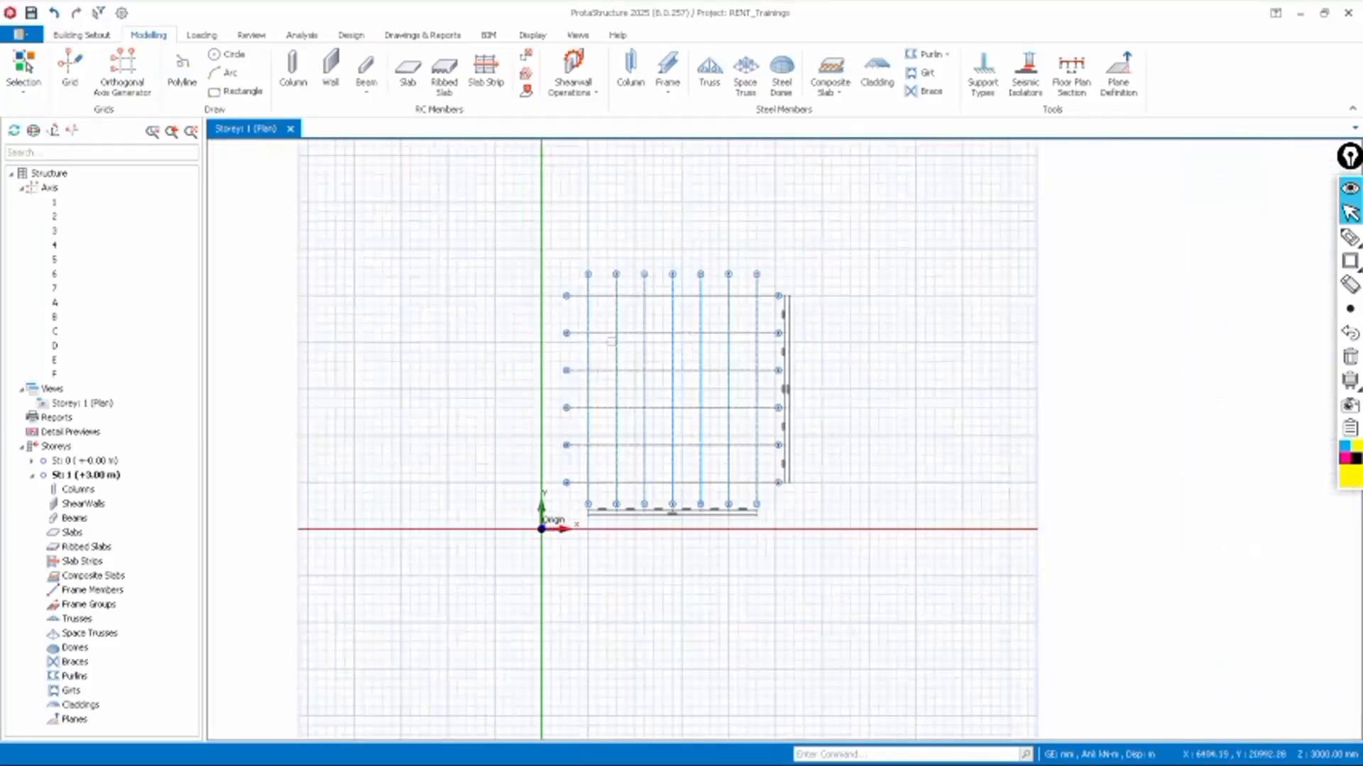
Examine the individual and overall spacing dimensions along numbered axes 1 to 7 of the generated grid
{"action": "scroll", "coordinate": [582, 510], "scroll_direction": "up", "scroll_amount": 4}
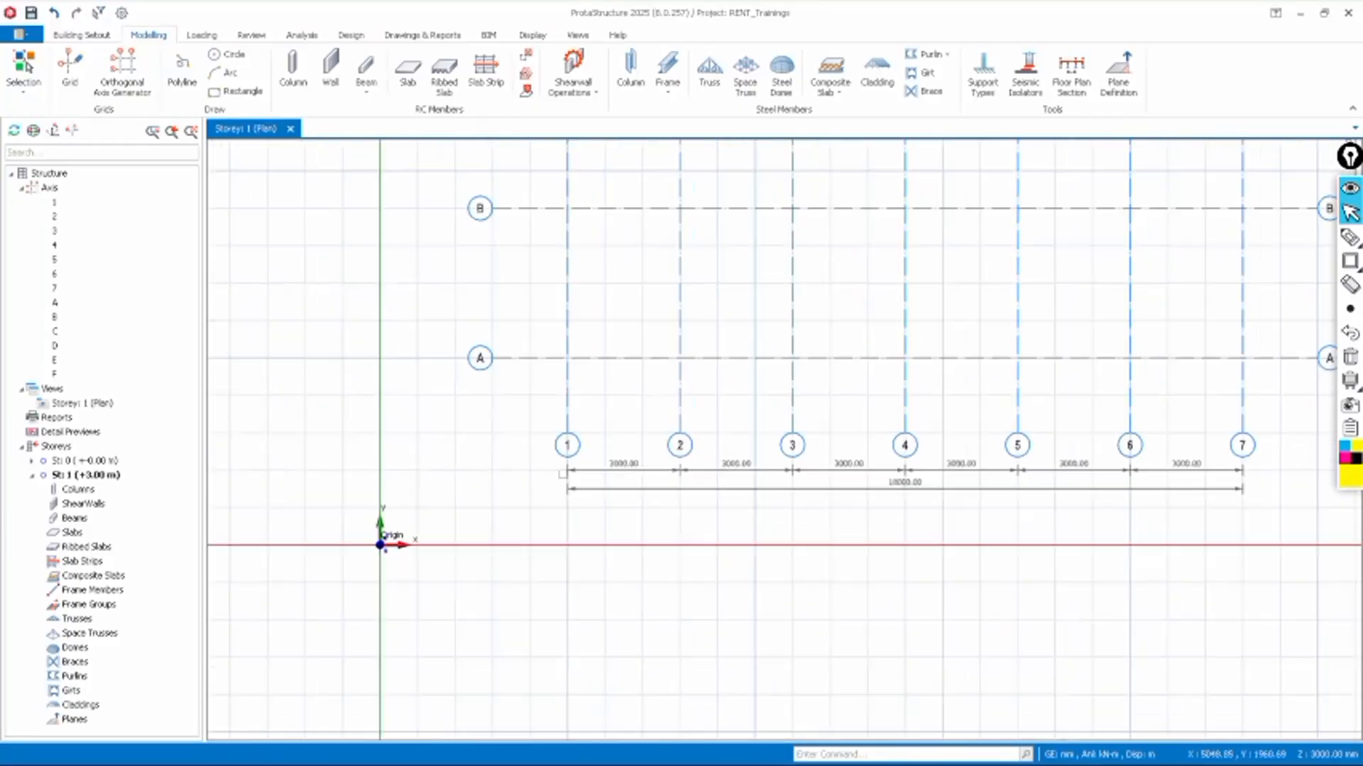
{"action": "scroll", "coordinate": [563, 474], "scroll_direction": "down", "scroll_amount": 3}
{"action": "scroll", "coordinate": [862, 476], "scroll_direction": "up", "scroll_amount": 5}
{"action": "scroll", "coordinate": [869, 478], "scroll_direction": "down", "scroll_amount": 2}
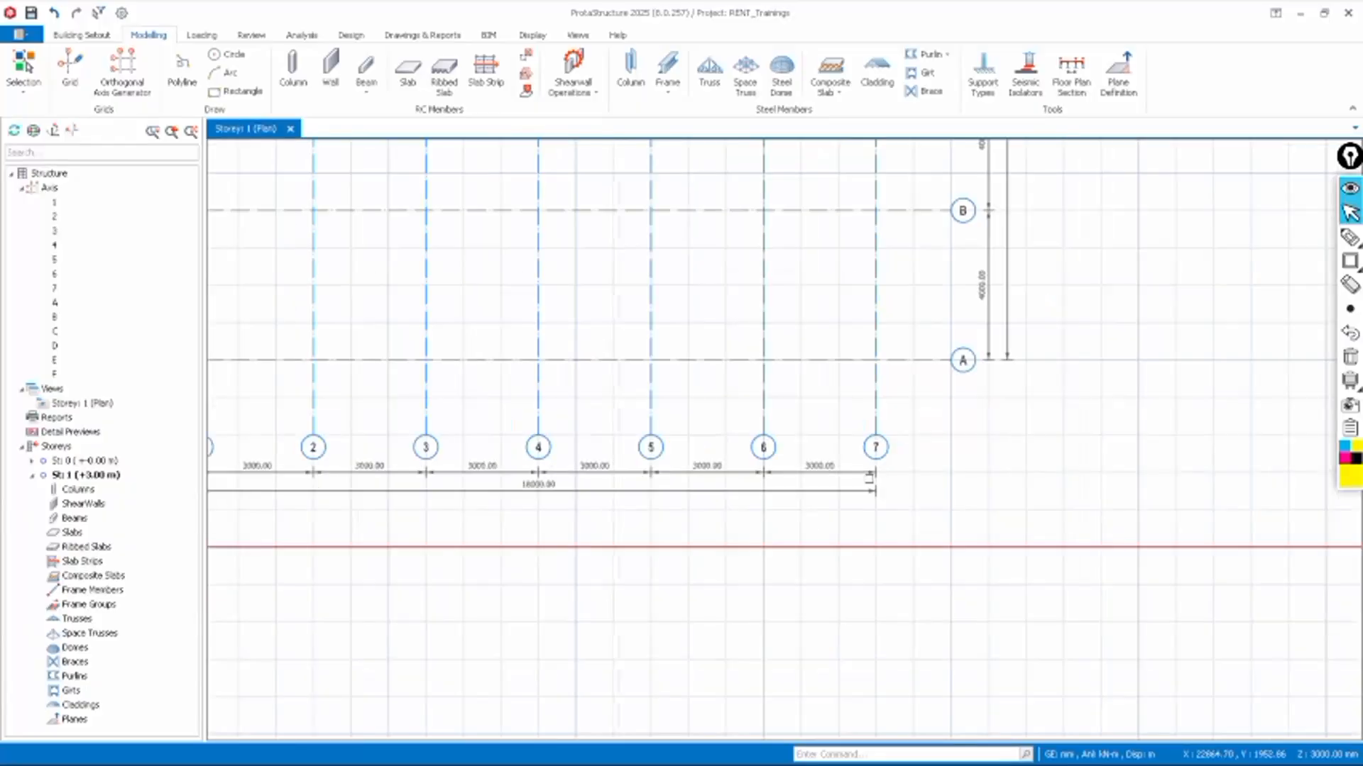
{"action": "scroll", "coordinate": [869, 477], "scroll_direction": "down", "scroll_amount": 3}
{"action": "scroll", "coordinate": [582, 453], "scroll_direction": "down", "scroll_amount": 2}
{"action": "scroll", "coordinate": [639, 419], "scroll_direction": "up", "scroll_amount": 1}
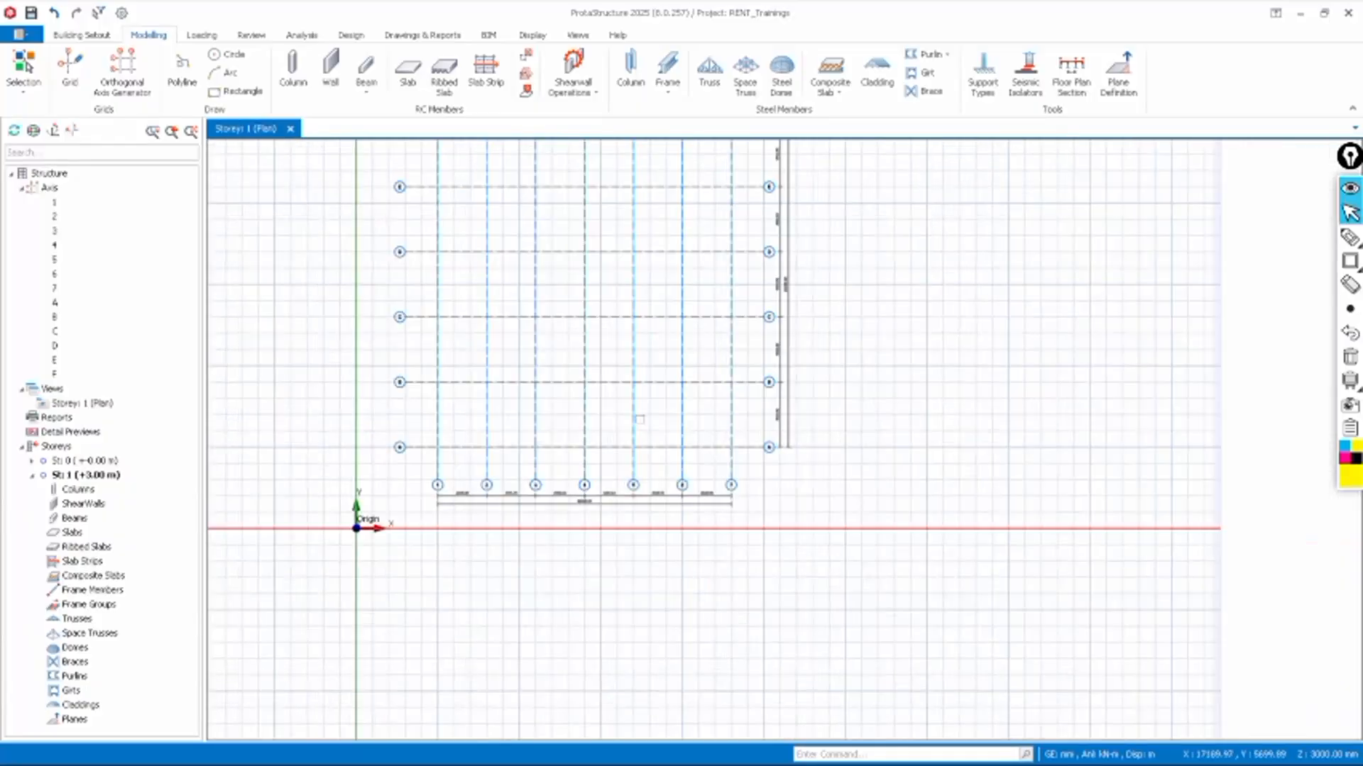
Examine the individual and overall spacing dimensions along the lettered axes, from axis A up to axis E
{"action": "scroll", "coordinate": [848, 401], "scroll_direction": "up", "scroll_amount": 4}
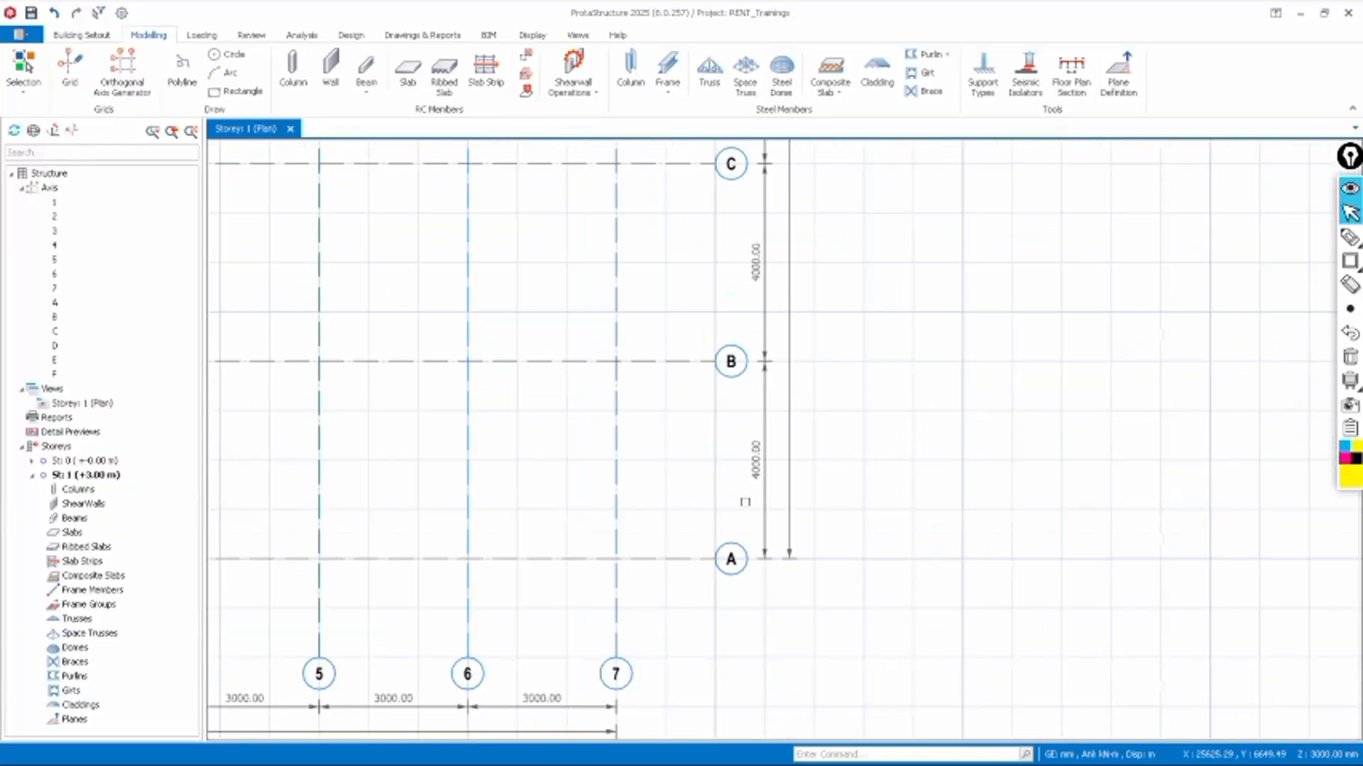
{"action": "scroll", "coordinate": [744, 502], "scroll_direction": "down", "scroll_amount": 2}
{"action": "scroll", "coordinate": [776, 357], "scroll_direction": "up", "scroll_amount": 3}
{"action": "scroll", "coordinate": [745, 340], "scroll_direction": "down", "scroll_amount": 4}
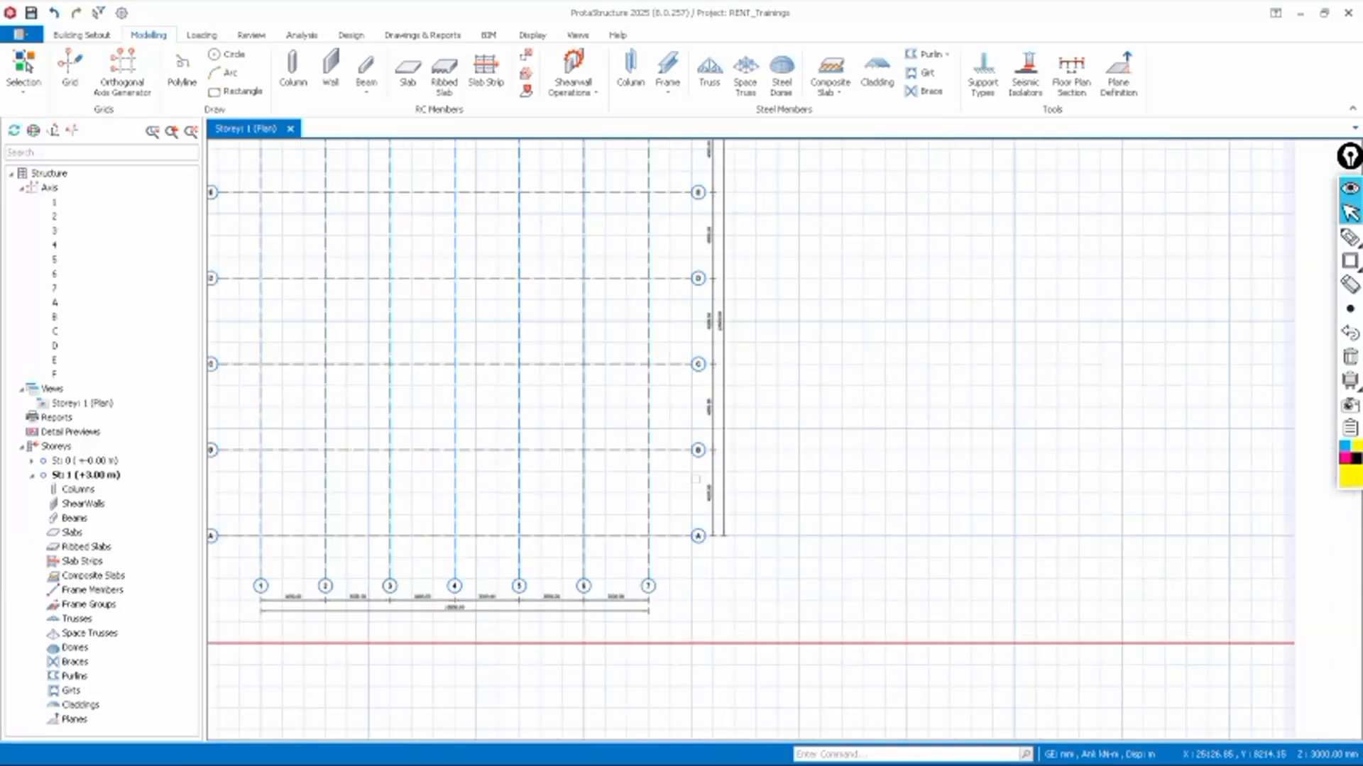
{"action": "scroll", "coordinate": [708, 312], "scroll_direction": "up", "scroll_amount": 4}
{"action": "scroll", "coordinate": [714, 406], "scroll_direction": "down", "scroll_amount": 4}
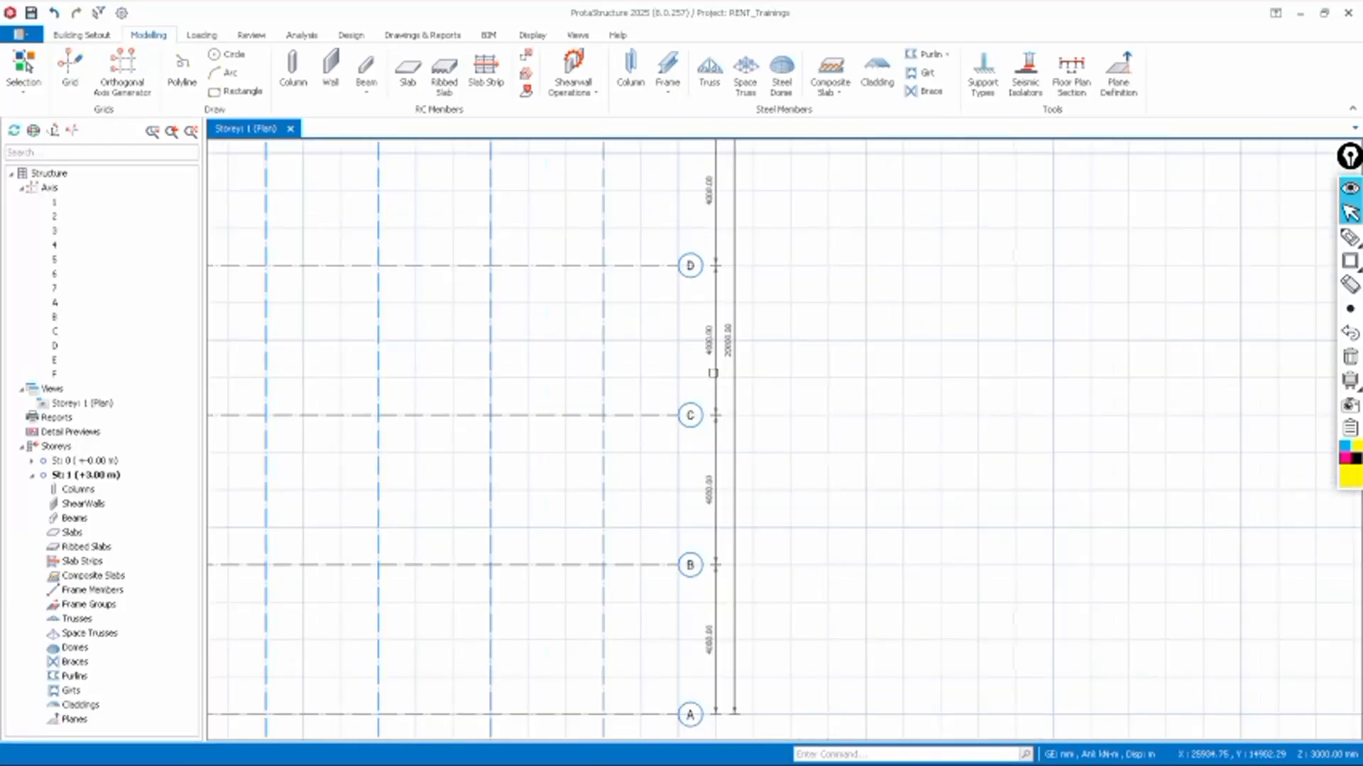
{"action": "scroll", "coordinate": [704, 291], "scroll_direction": "up", "scroll_amount": 2}
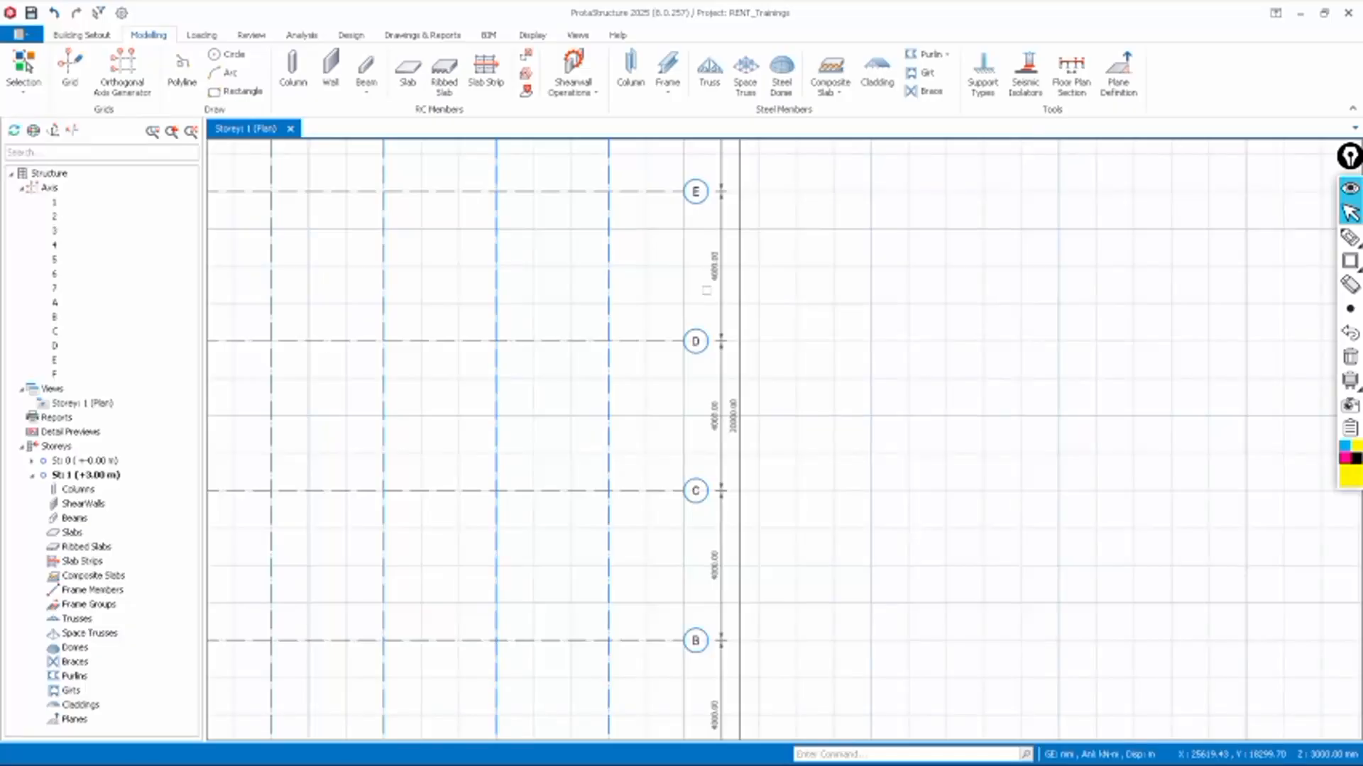
{"action": "scroll", "coordinate": [712, 333], "scroll_direction": "down", "scroll_amount": 1}
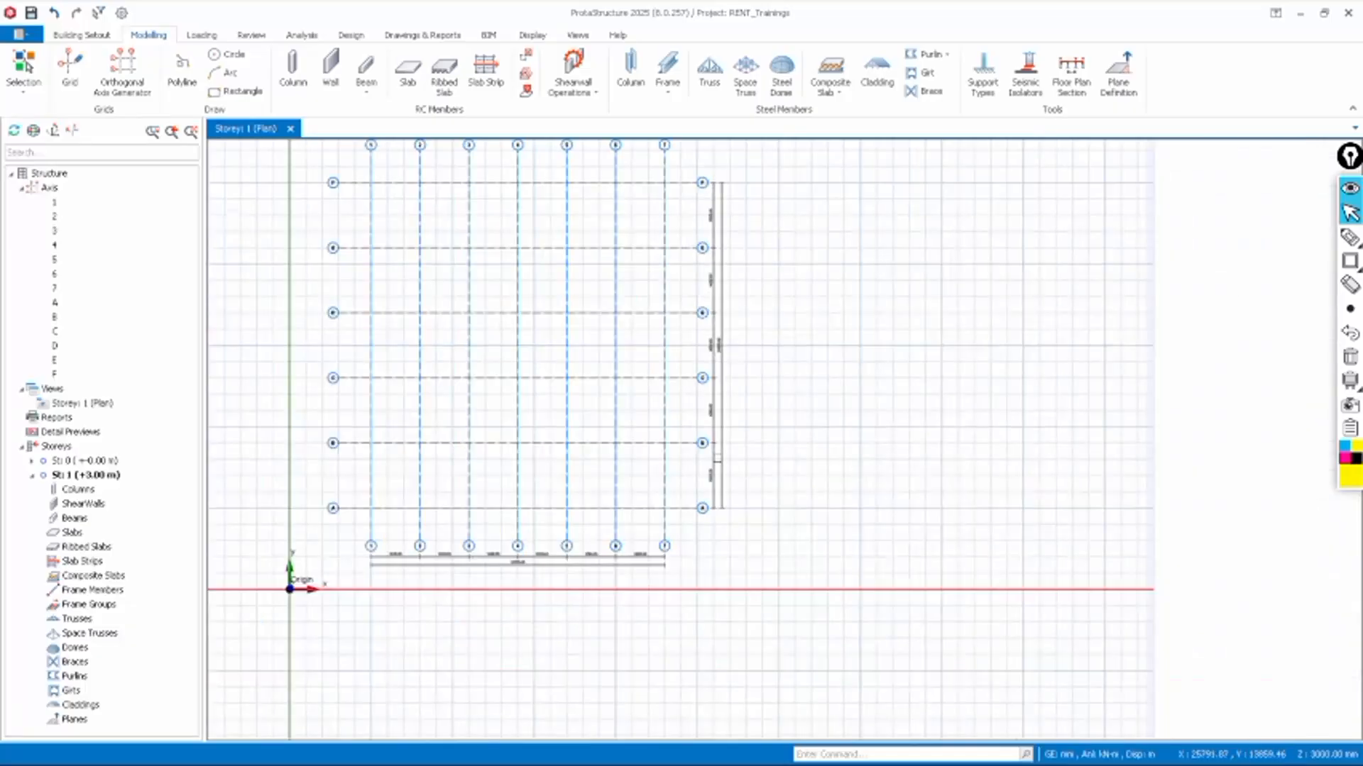
Recheck the bay dimensions between the lettered axes, followed by those between axes 1 and 7
{"action": "scroll", "coordinate": [718, 491], "scroll_direction": "up", "scroll_amount": 5}
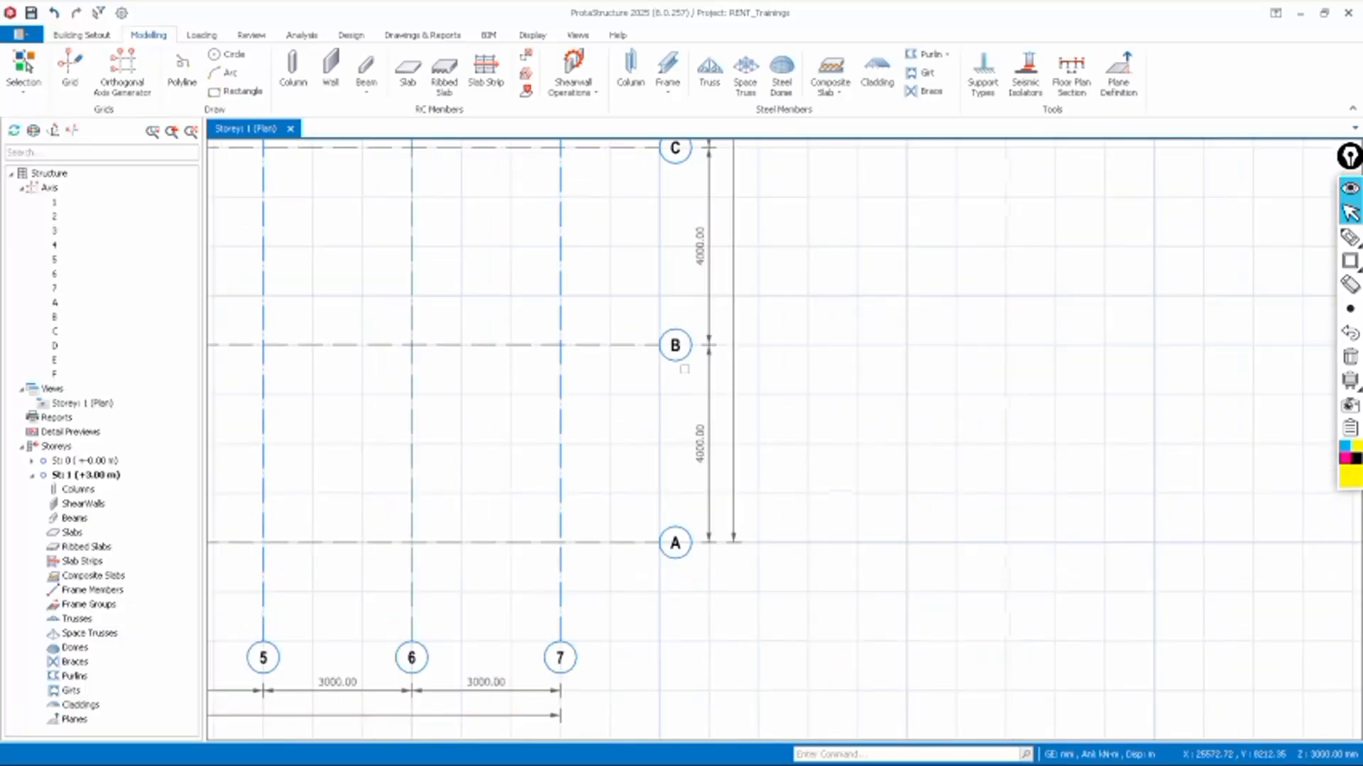
{"action": "scroll", "coordinate": [697, 472], "scroll_direction": "down", "scroll_amount": 1}
{"action": "scroll", "coordinate": [697, 477], "scroll_direction": "down", "scroll_amount": 3}
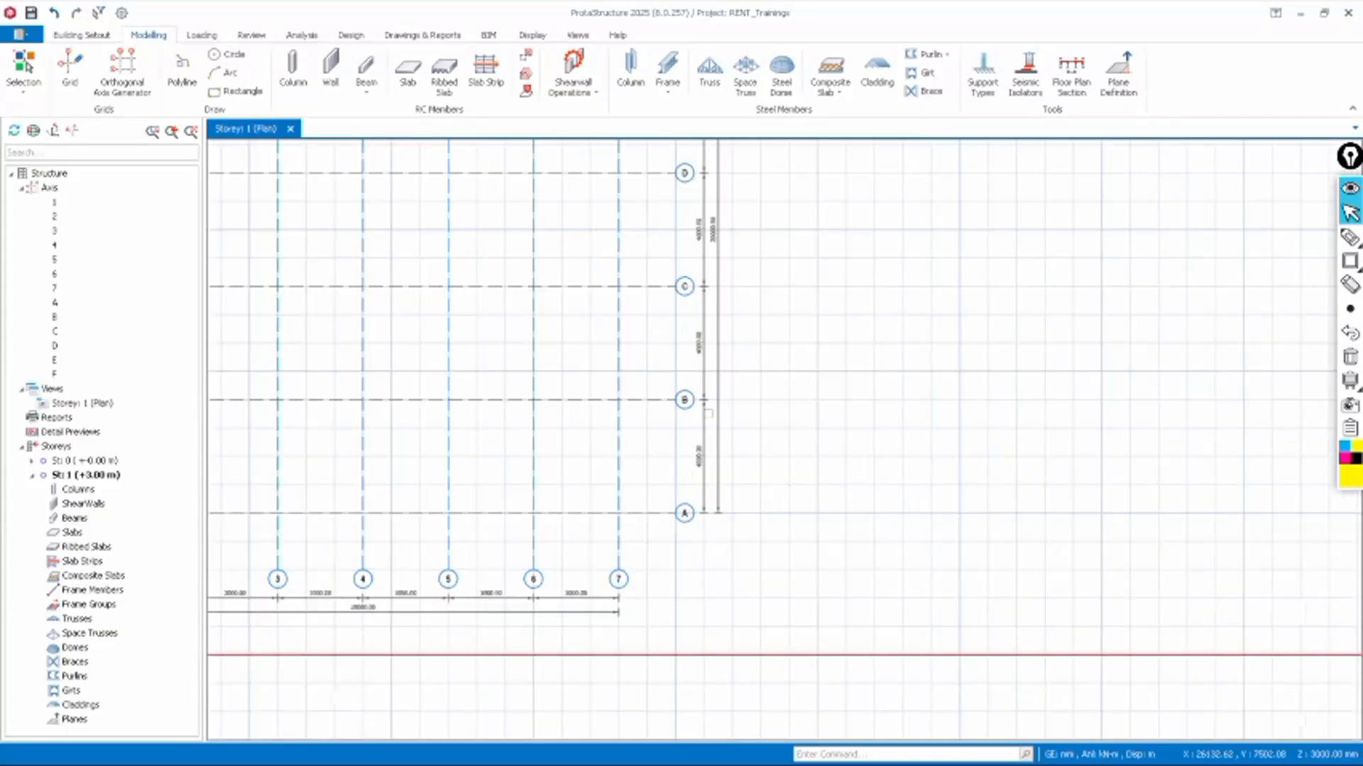
{"action": "scroll", "coordinate": [702, 469], "scroll_direction": "up", "scroll_amount": 4}
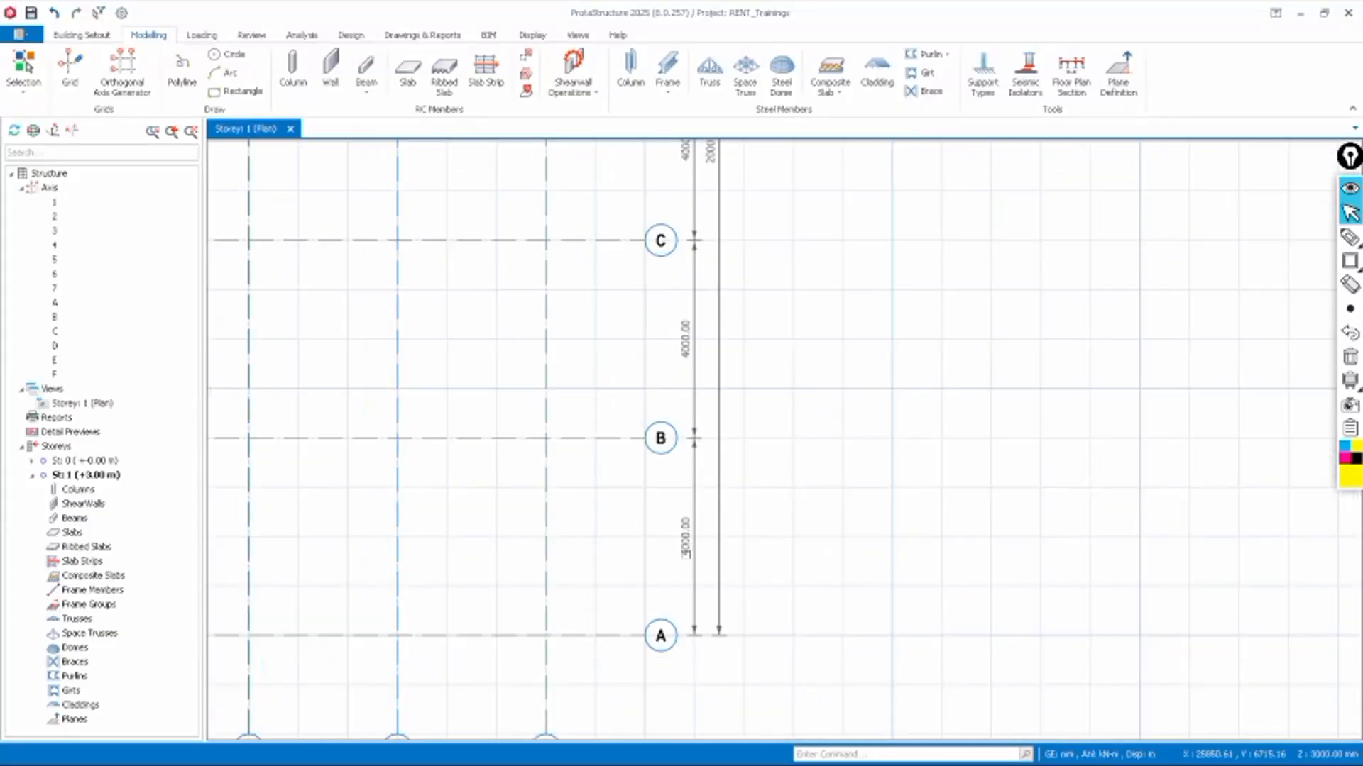
{"action": "scroll", "coordinate": [690, 552], "scroll_direction": "down", "scroll_amount": 3}
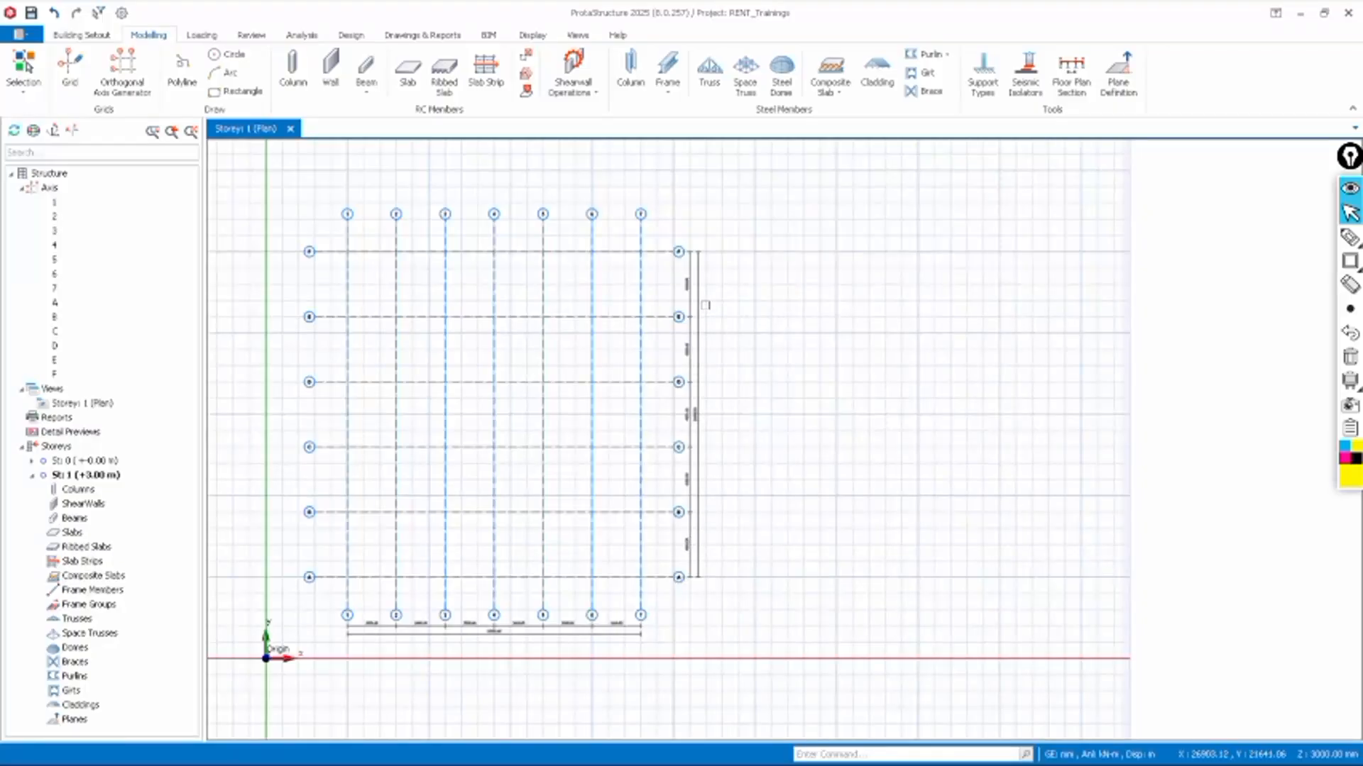
{"action": "scroll", "coordinate": [698, 489], "scroll_direction": "up", "scroll_amount": 3}
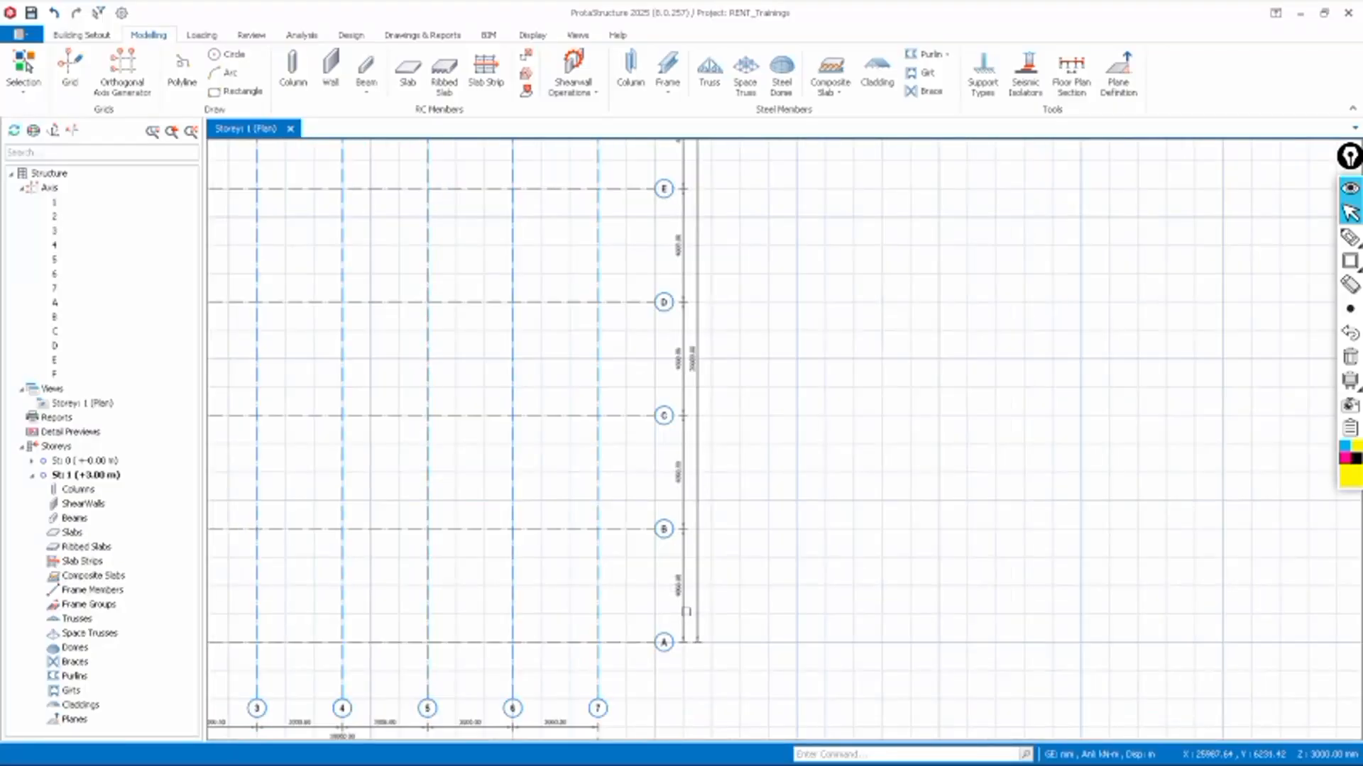
{"action": "scroll", "coordinate": [687, 616], "scroll_direction": "down", "scroll_amount": 1}
{"action": "scroll", "coordinate": [713, 501], "scroll_direction": "down", "scroll_amount": 1}
{"action": "scroll", "coordinate": [759, 481], "scroll_direction": "down", "scroll_amount": 1}
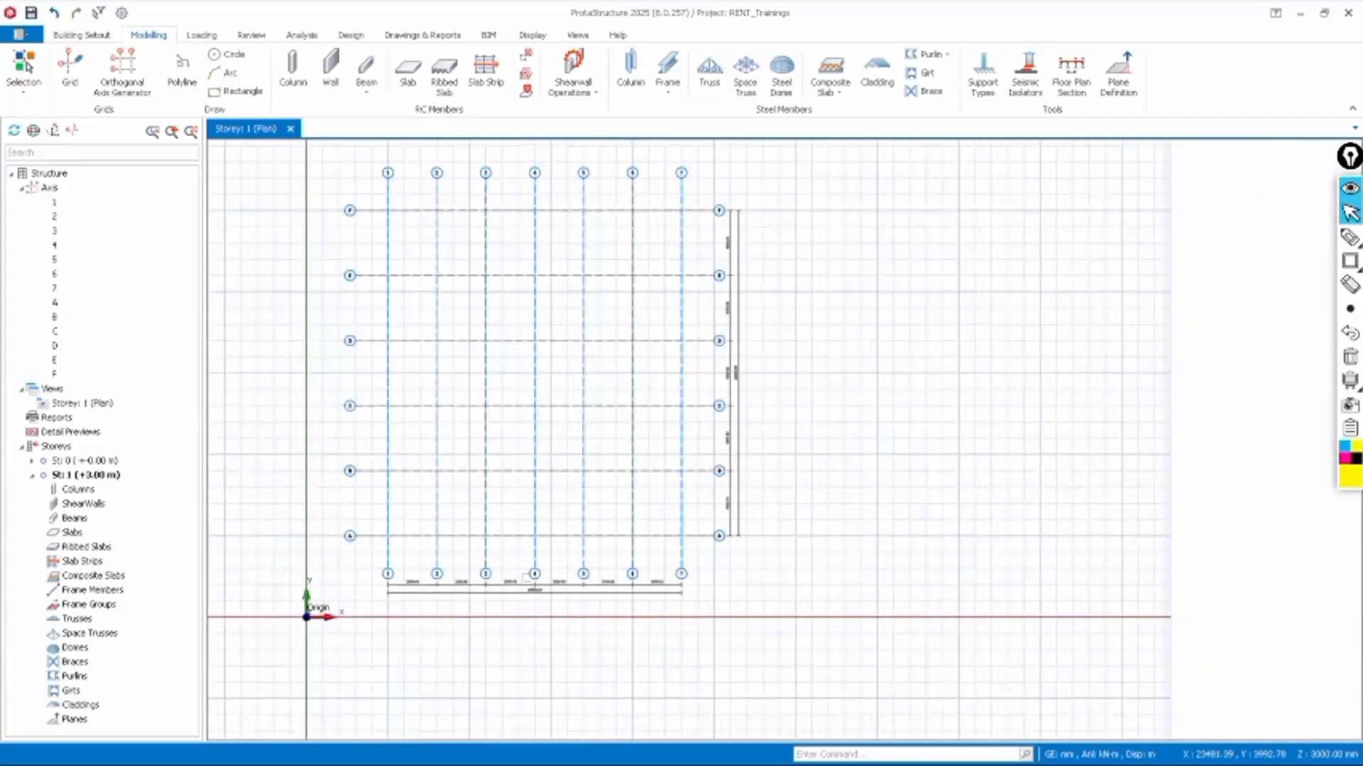
{"action": "scroll", "coordinate": [410, 591], "scroll_direction": "up", "scroll_amount": 4}
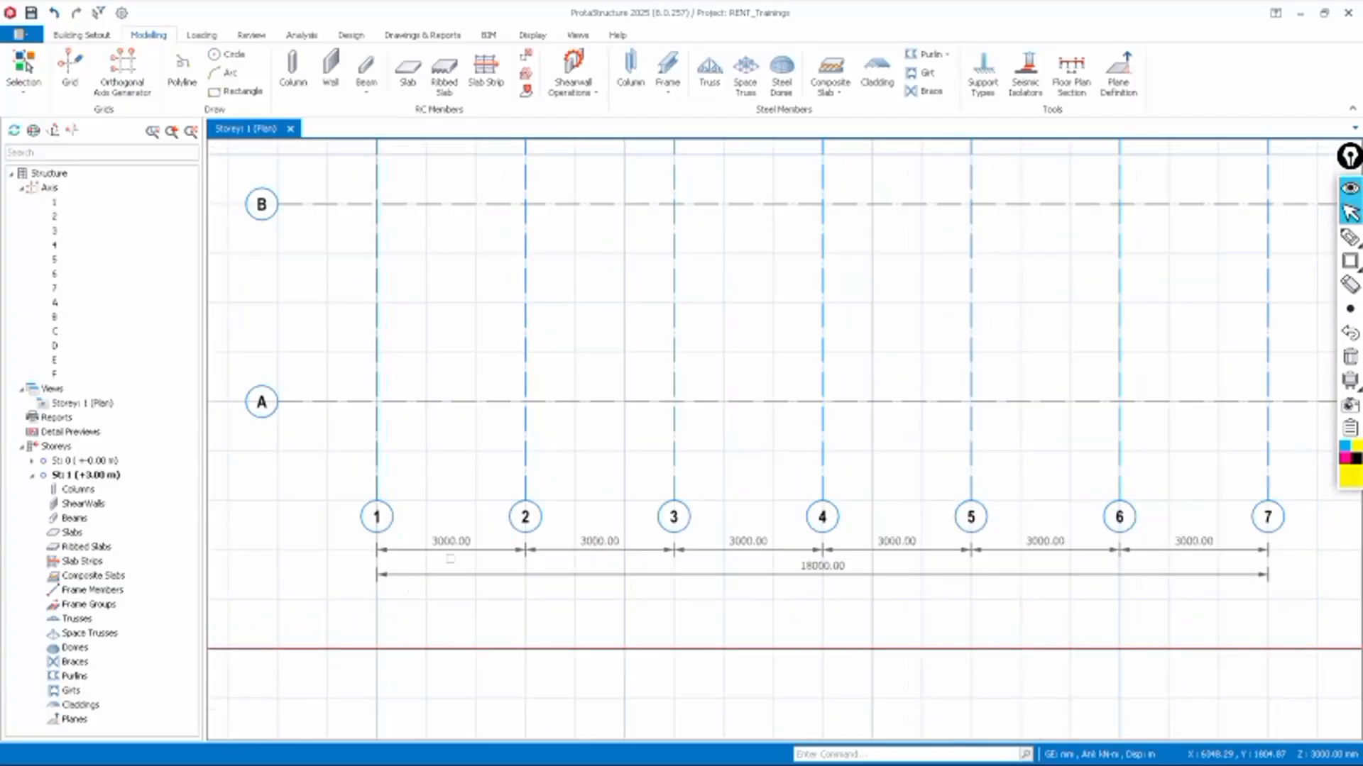
{"action": "scroll", "coordinate": [489, 572], "scroll_direction": "down", "scroll_amount": 2}
{"action": "scroll", "coordinate": [616, 560], "scroll_direction": "down", "scroll_amount": 1}
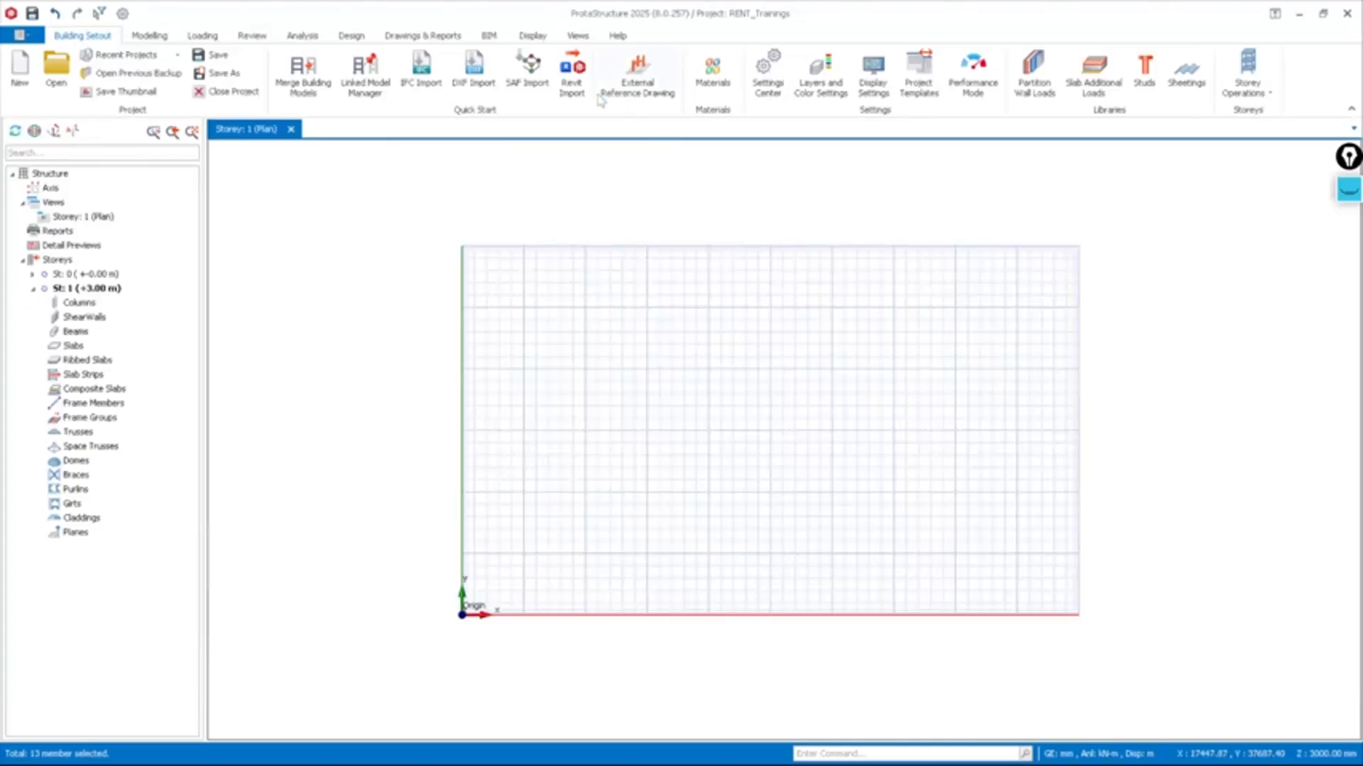
Add PR DXF File from the NSE Abeokuta folder as an external reference drawing for storey 1
{"action": "left_click", "coordinate": [149, 36]}
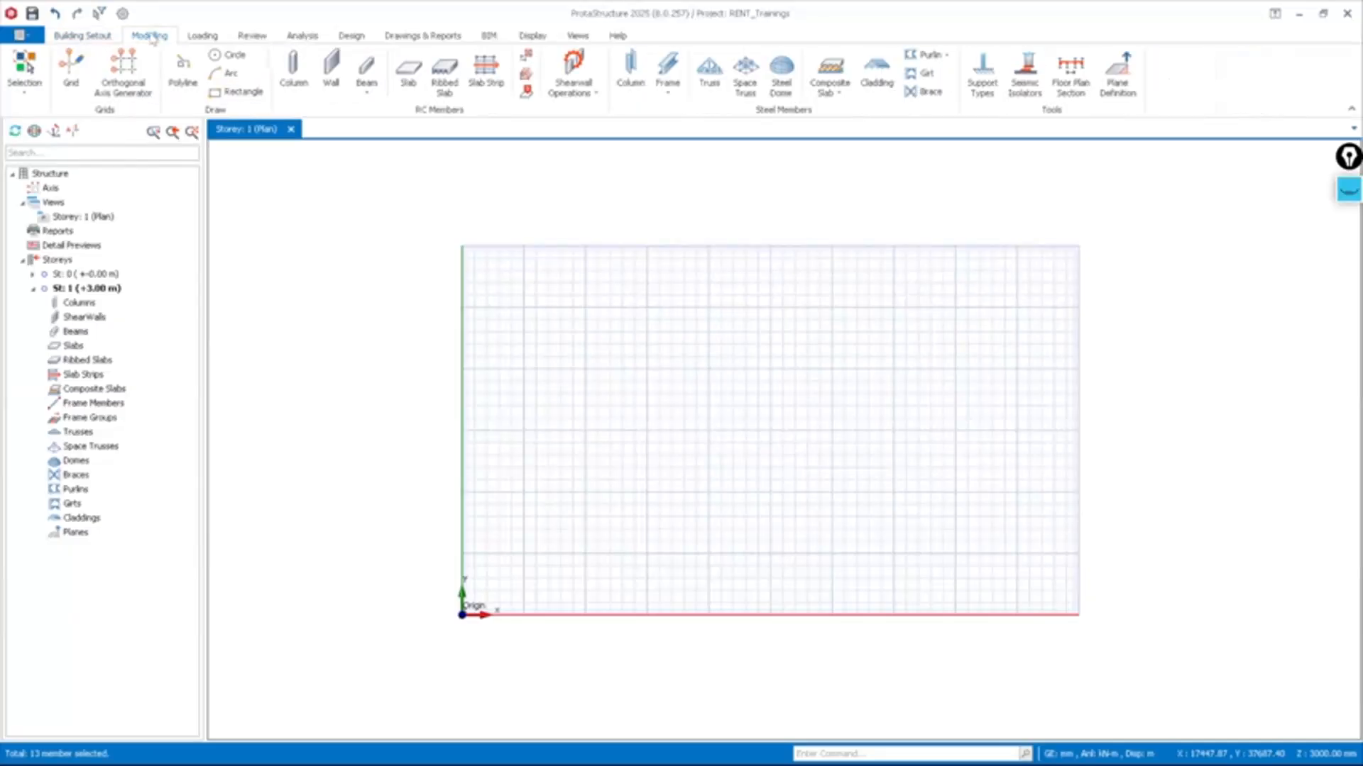
{"action": "left_click", "coordinate": [98, 37]}
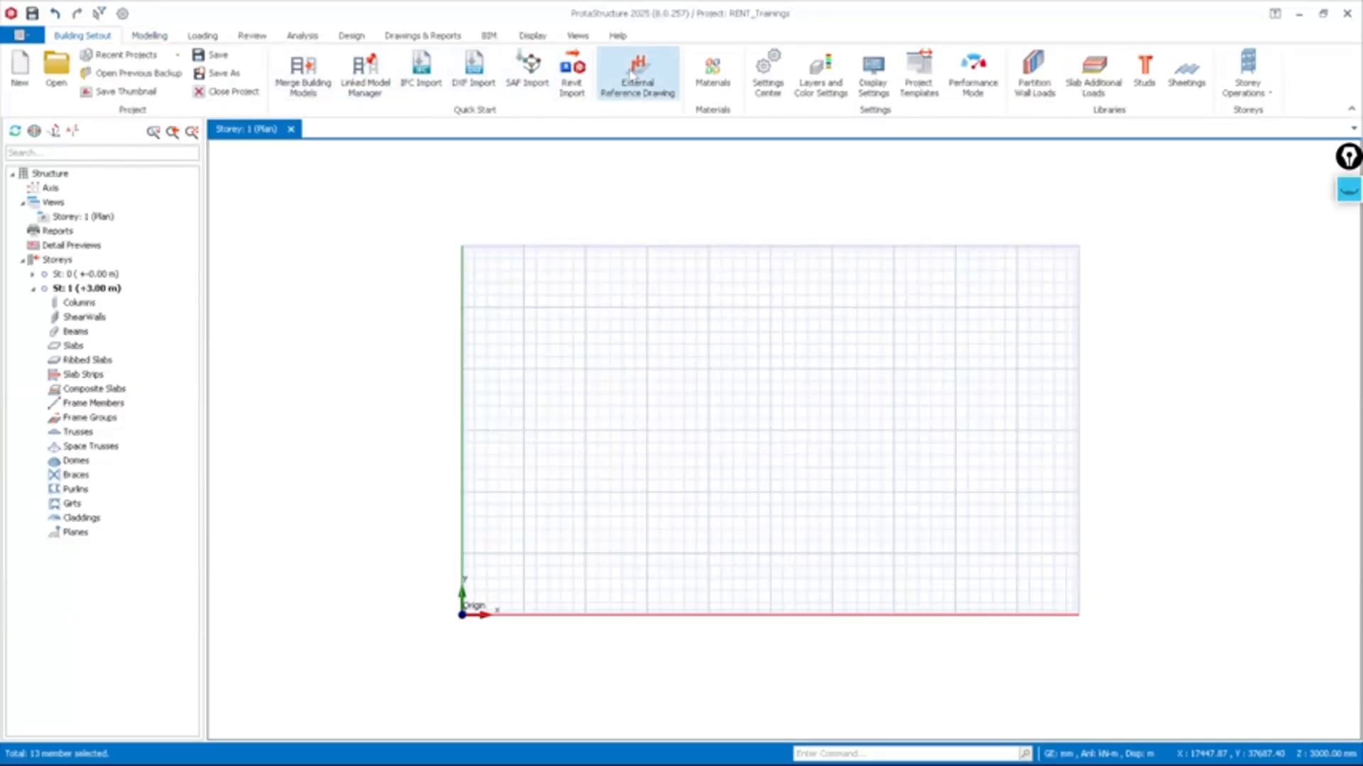
{"action": "left_click", "coordinate": [640, 83]}
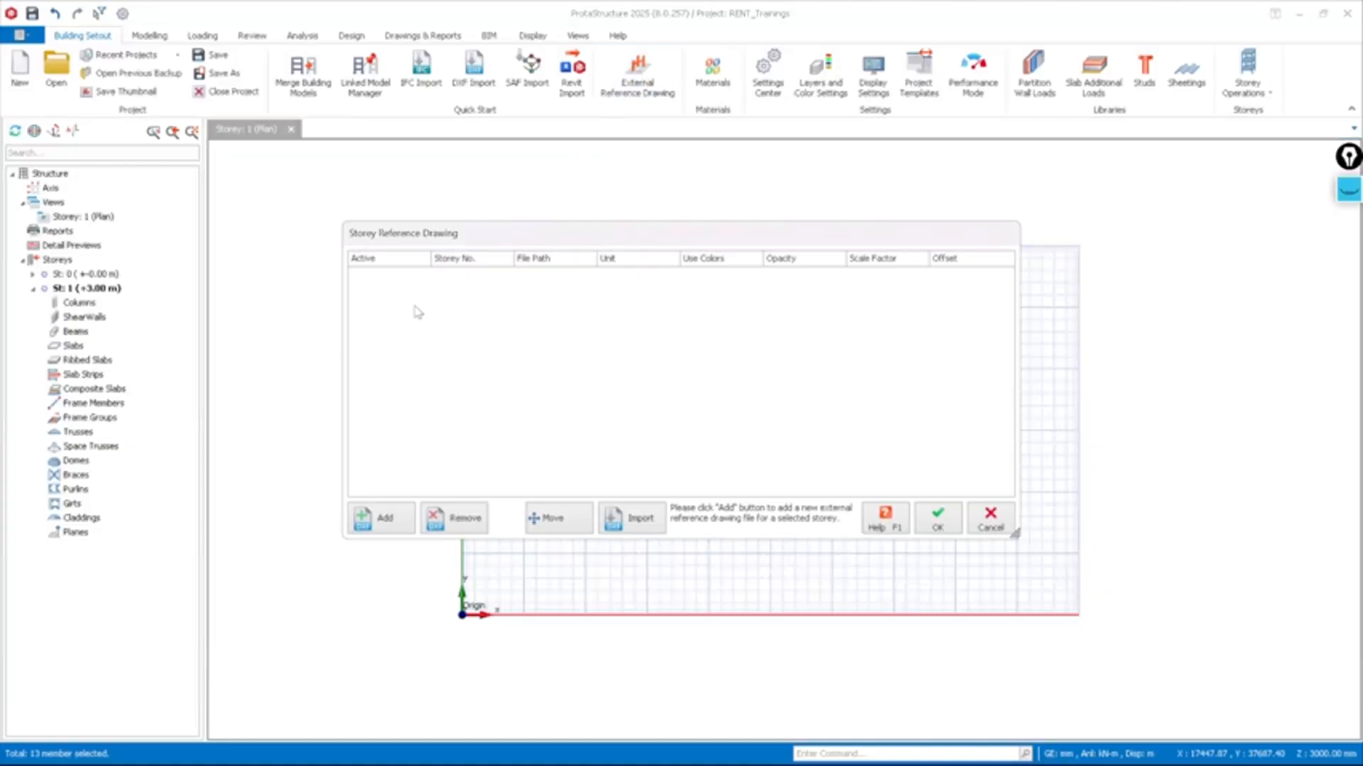
{"action": "left_click", "coordinate": [387, 523]}
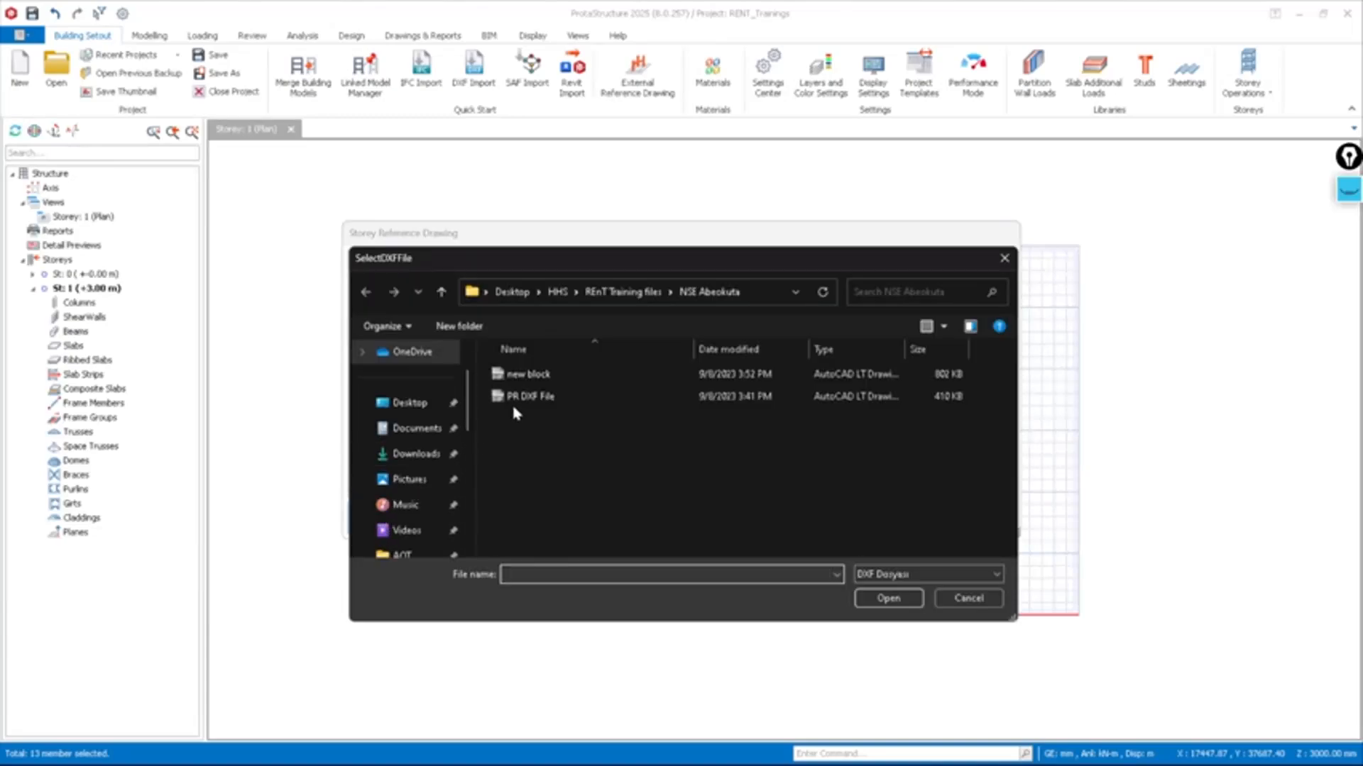
{"action": "scroll", "coordinate": [441, 478], "scroll_direction": "down", "scroll_amount": 8}
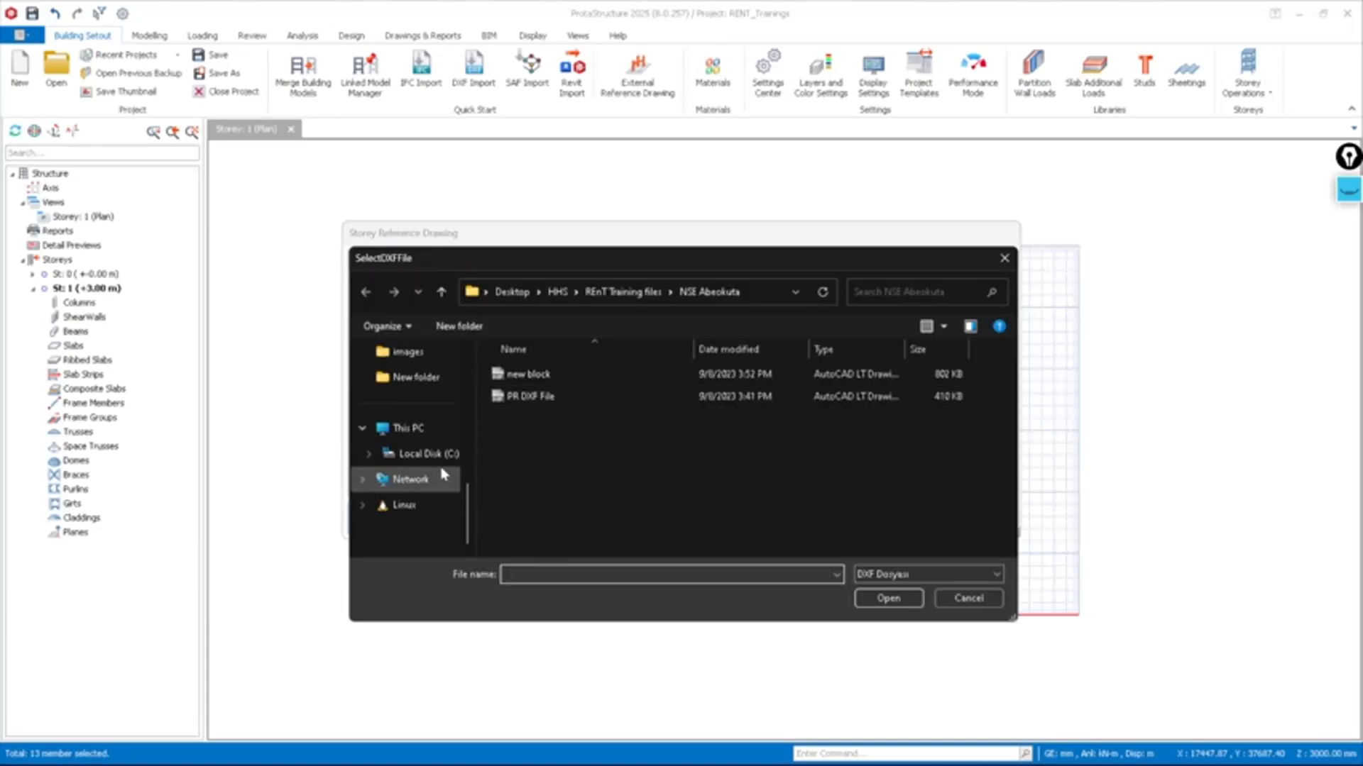
{"action": "scroll", "coordinate": [433, 400], "scroll_direction": "up", "scroll_amount": 8}
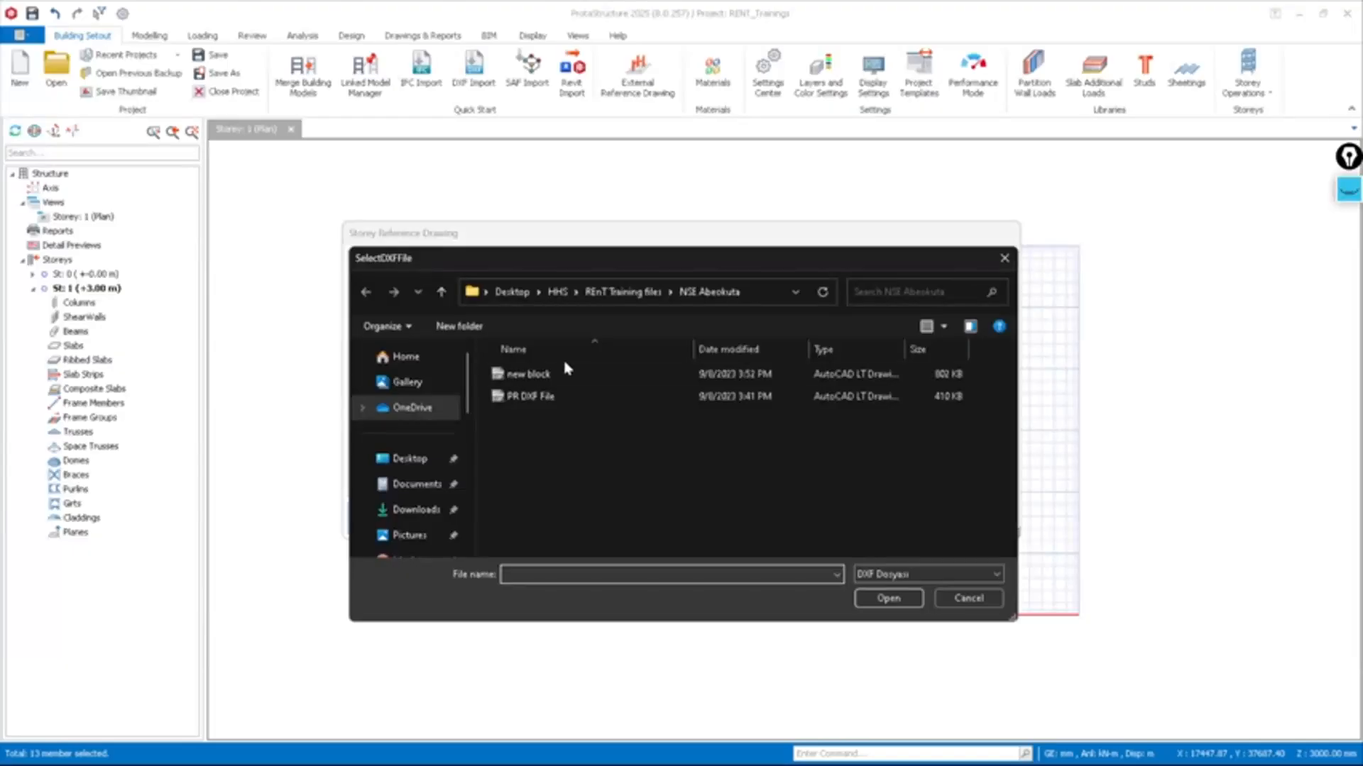
{"action": "left_click", "coordinate": [561, 408]}
{"action": "left_click", "coordinate": [885, 601]}
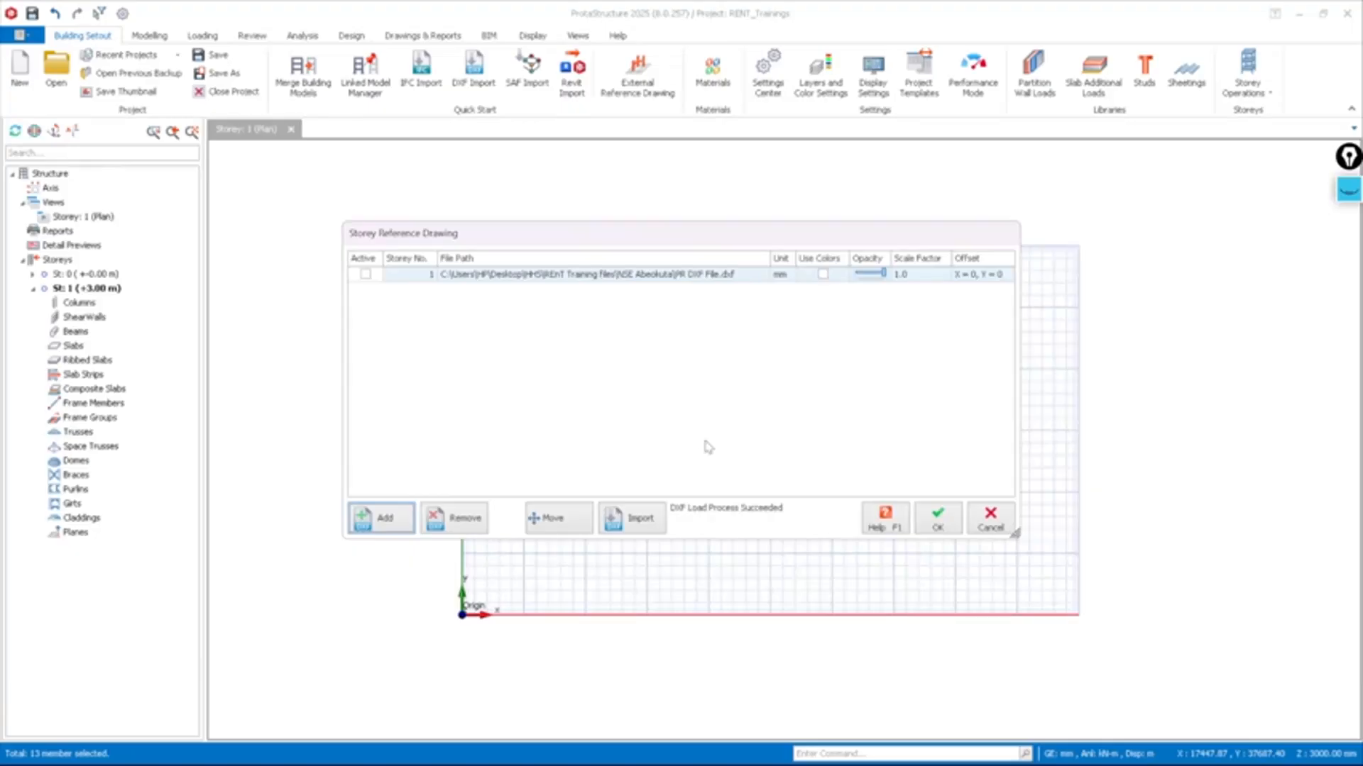
Activate the PR DXF File reference drawing with its own colours and apply the storey reference settings
{"action": "left_click", "coordinate": [364, 276]}
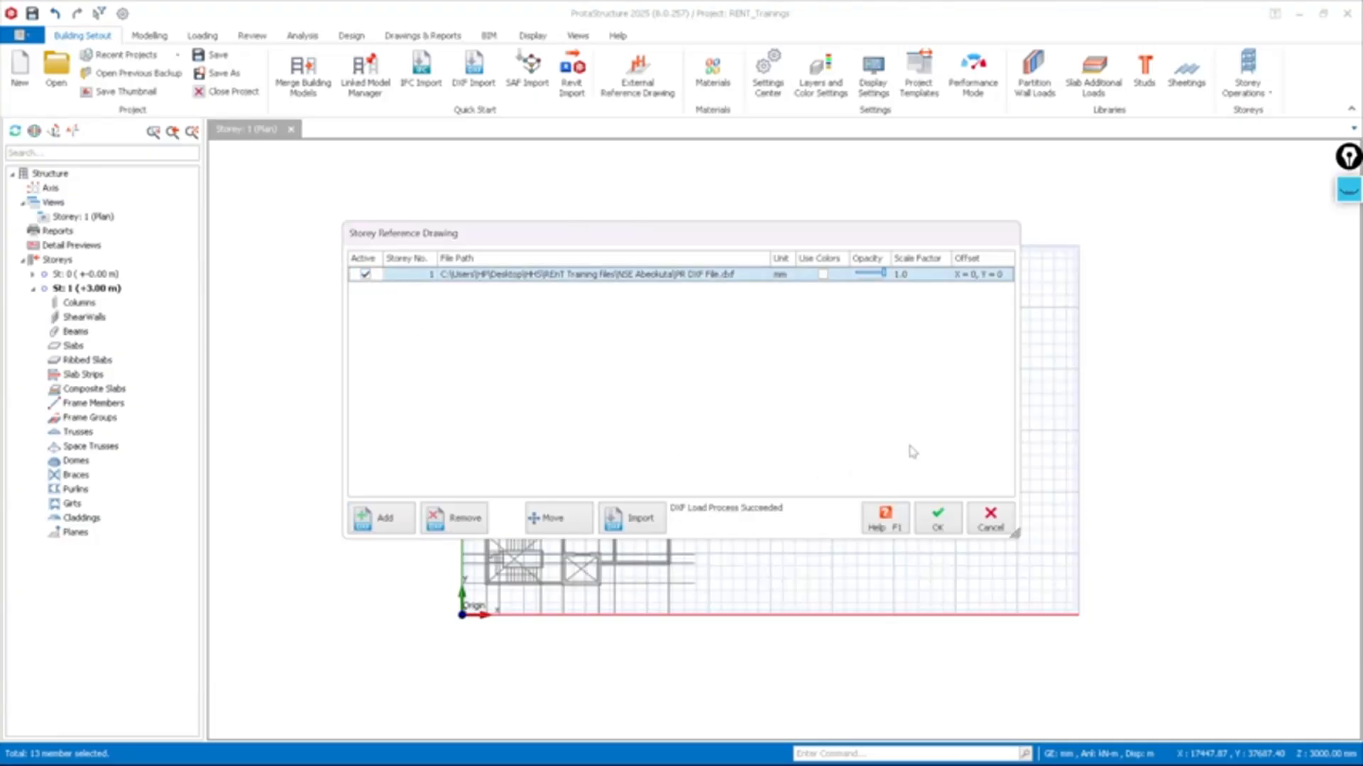
{"action": "left_click", "coordinate": [825, 277]}
{"action": "left_click", "coordinate": [935, 516]}
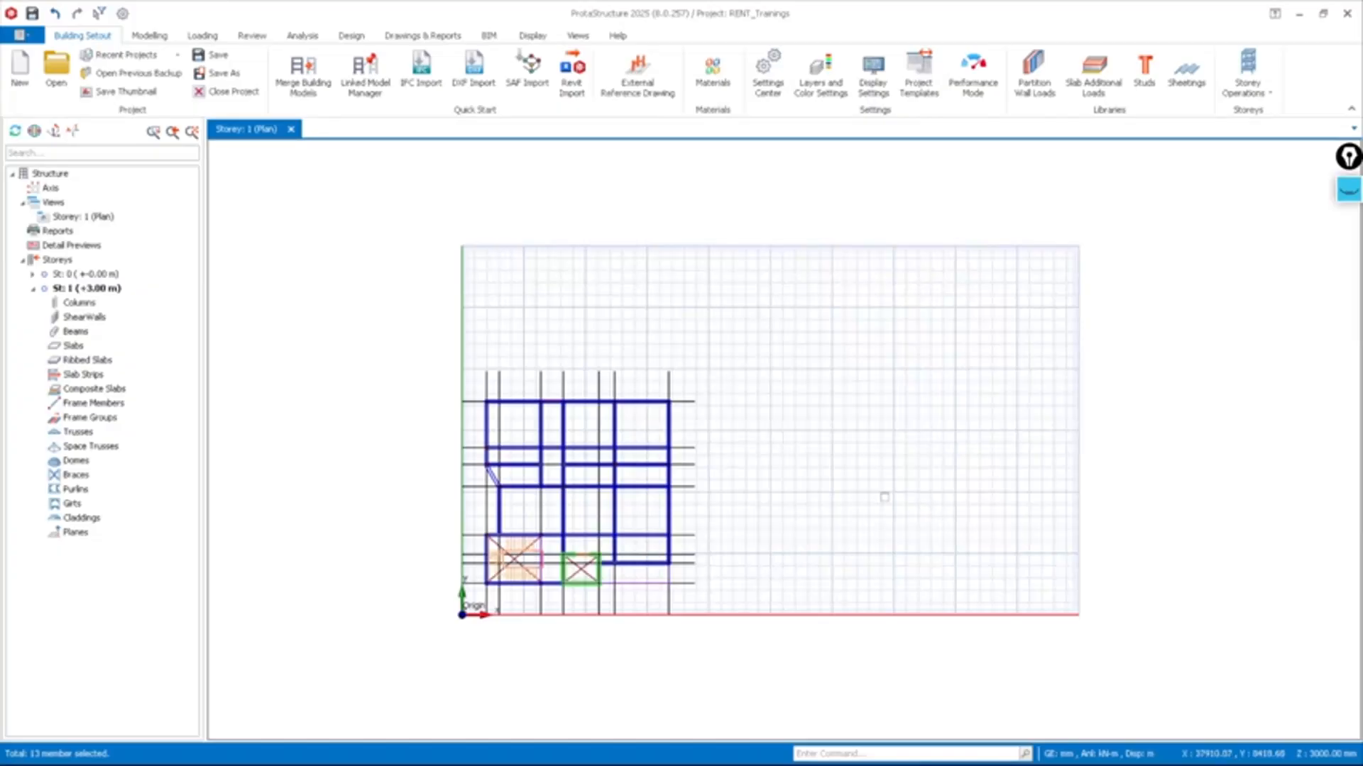
Examine the reference drawing's layout and its position relative to the plan origin, including the stair and lift areas
{"action": "scroll", "coordinate": [637, 496], "scroll_direction": "up", "scroll_amount": 3}
{"action": "scroll", "coordinate": [733, 366], "scroll_direction": "down", "scroll_amount": 2}
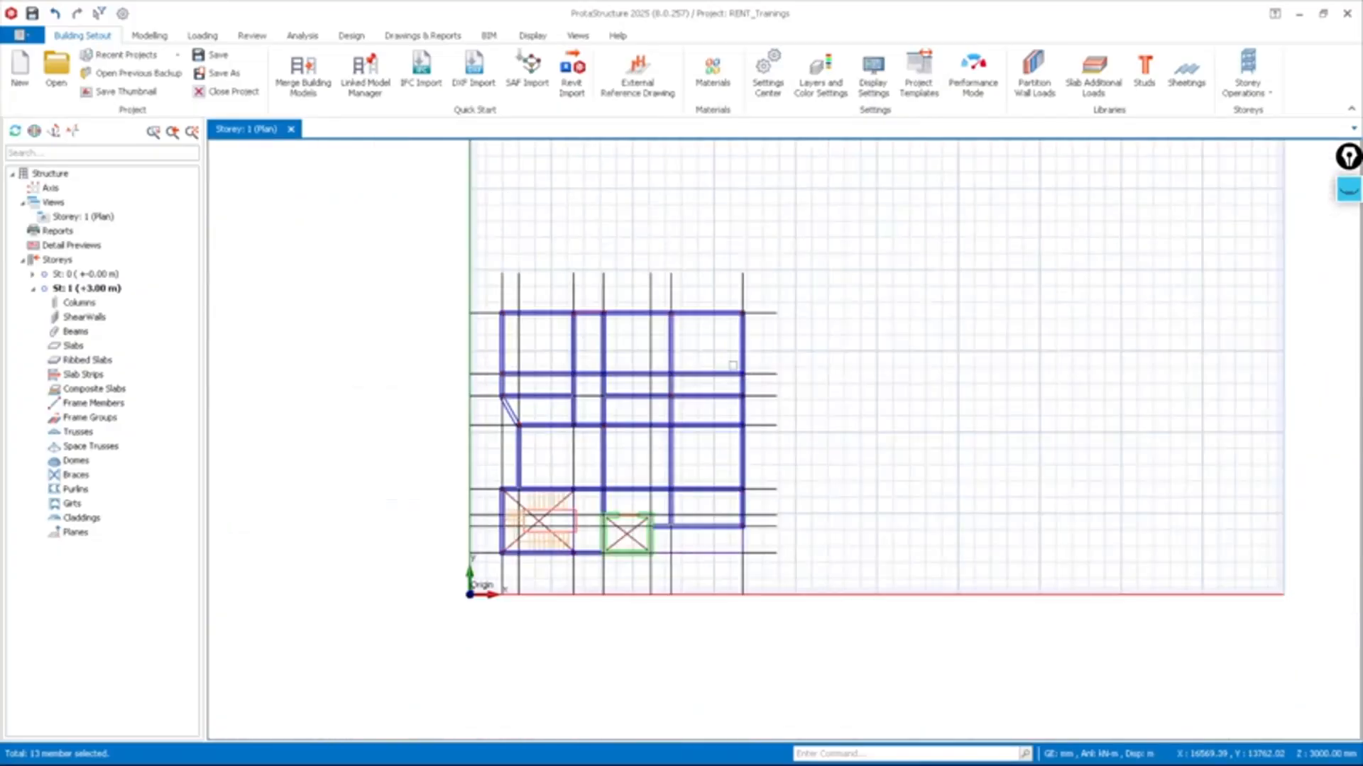
{"action": "scroll", "coordinate": [733, 366], "scroll_direction": "up", "scroll_amount": 3}
{"action": "scroll", "coordinate": [716, 346], "scroll_direction": "down", "scroll_amount": 3}
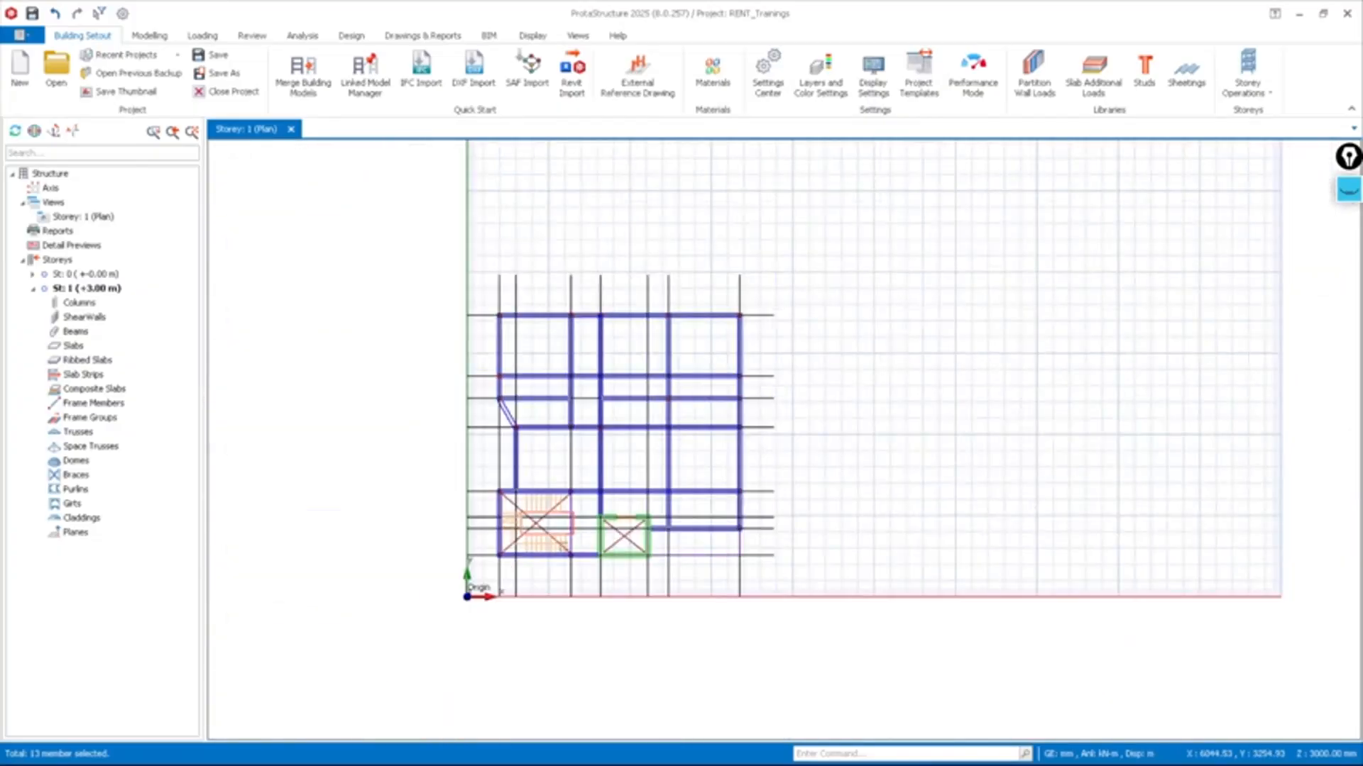
{"action": "scroll", "coordinate": [562, 543], "scroll_direction": "up", "scroll_amount": 2}
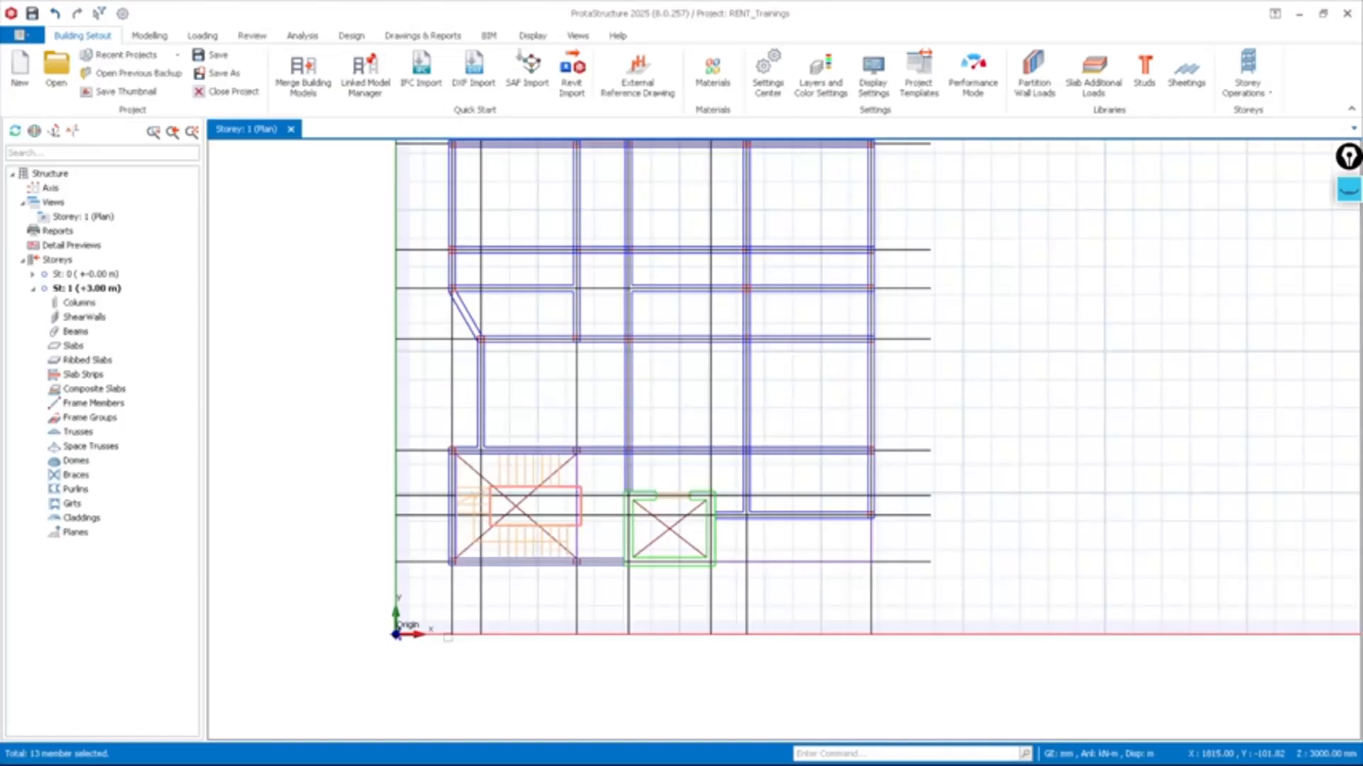
{"action": "scroll", "coordinate": [447, 637], "scroll_direction": "down", "scroll_amount": 2}
{"action": "scroll", "coordinate": [441, 657], "scroll_direction": "up", "scroll_amount": 2}
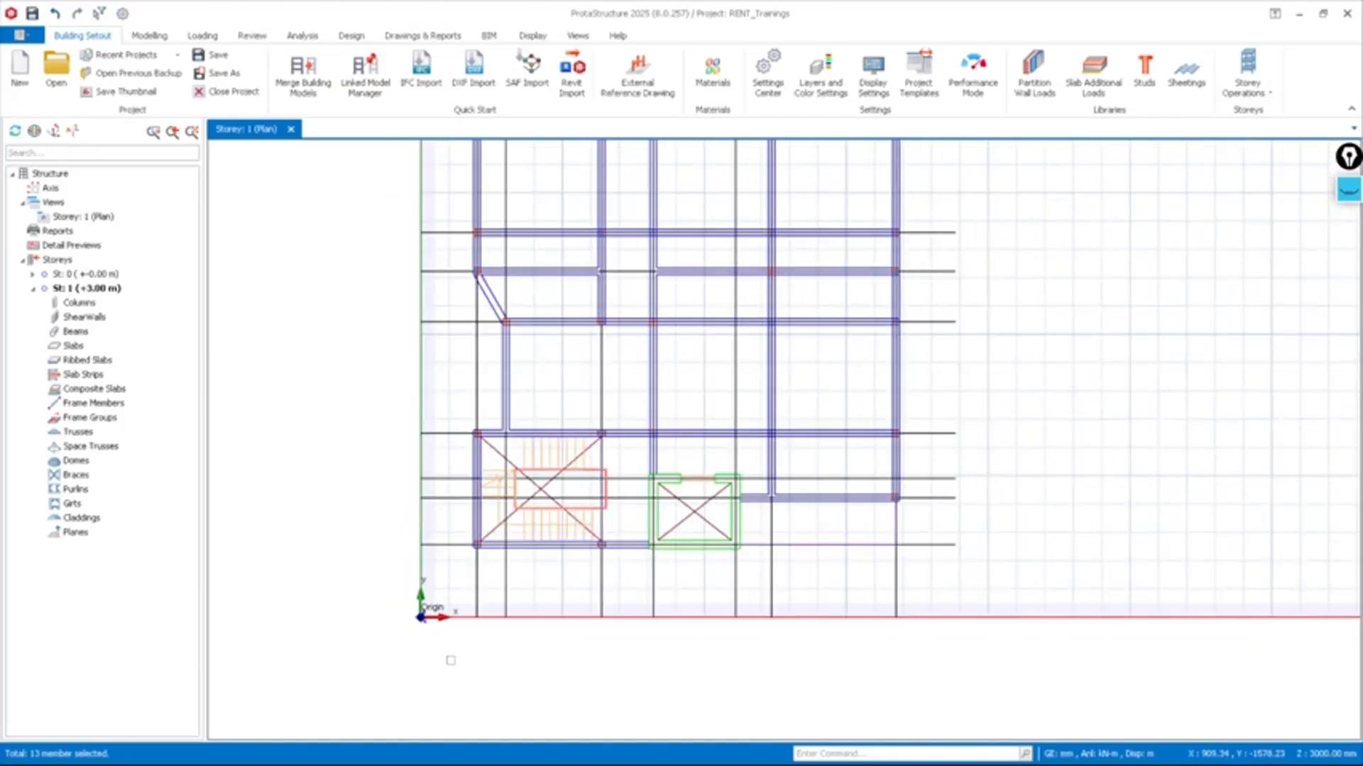
{"action": "scroll", "coordinate": [451, 661], "scroll_direction": "down", "scroll_amount": 3}
{"action": "scroll", "coordinate": [468, 539], "scroll_direction": "up", "scroll_amount": 2}
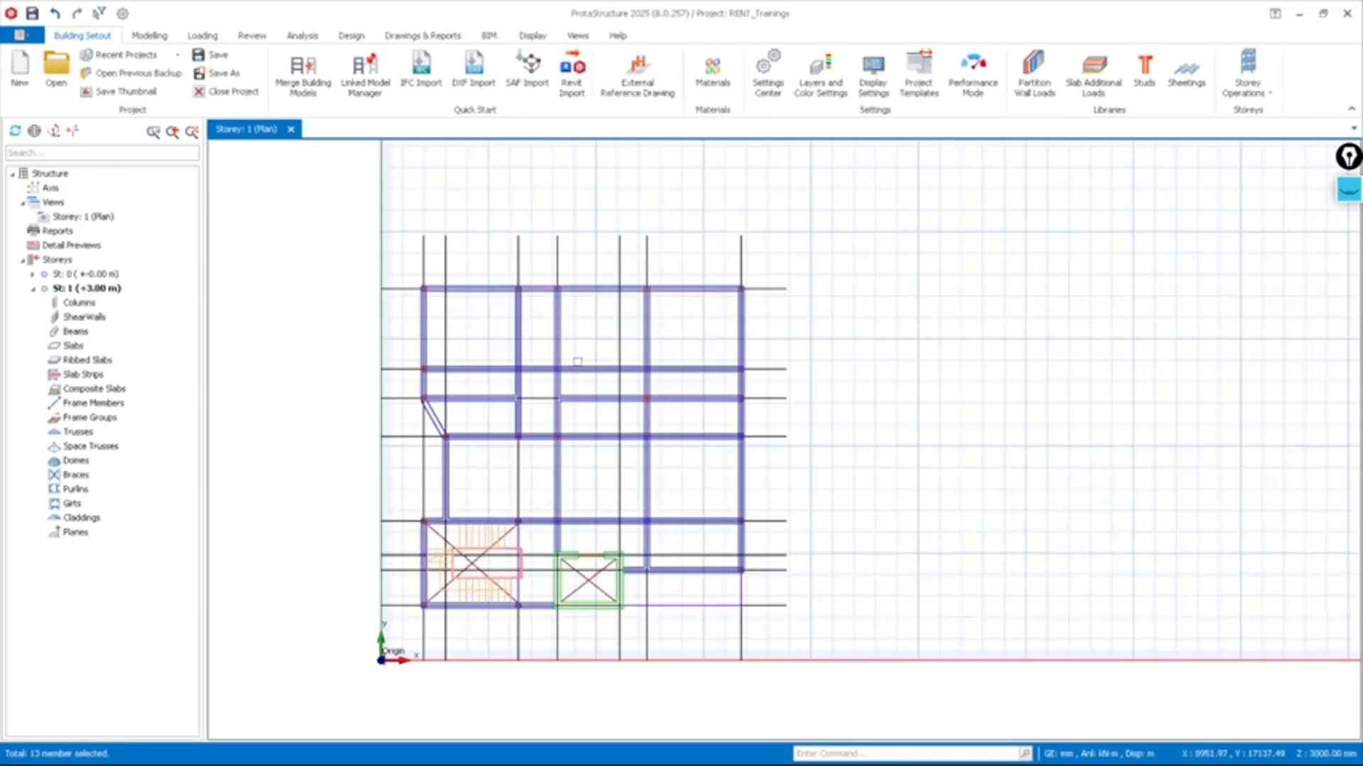
Inspect the reference drawing's axis lines, beam outlines and column positions across the whole floor layout
{"action": "scroll", "coordinate": [493, 589], "scroll_direction": "up", "scroll_amount": 2}
{"action": "scroll", "coordinate": [497, 589], "scroll_direction": "down", "scroll_amount": 3}
{"action": "scroll", "coordinate": [530, 586], "scroll_direction": "up", "scroll_amount": 2}
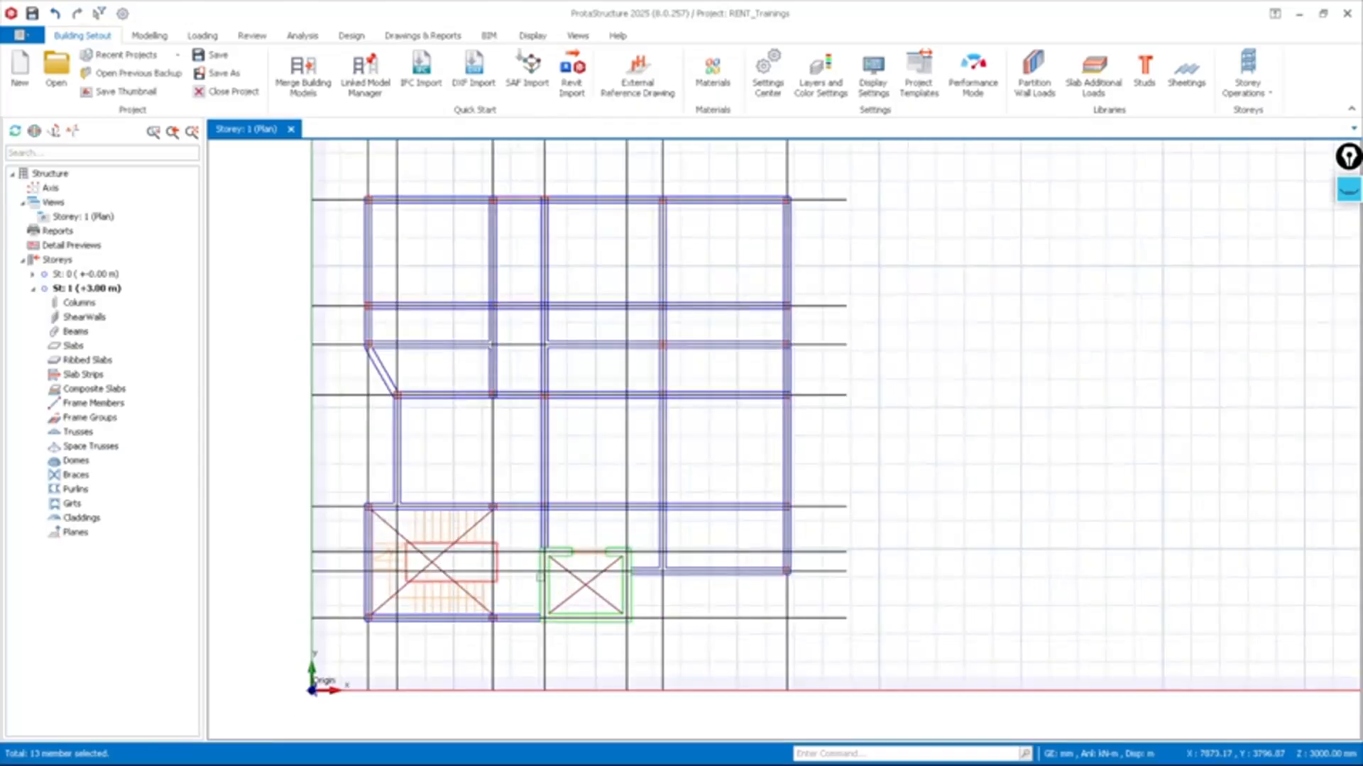
{"action": "scroll", "coordinate": [553, 490], "scroll_direction": "down", "scroll_amount": 2}
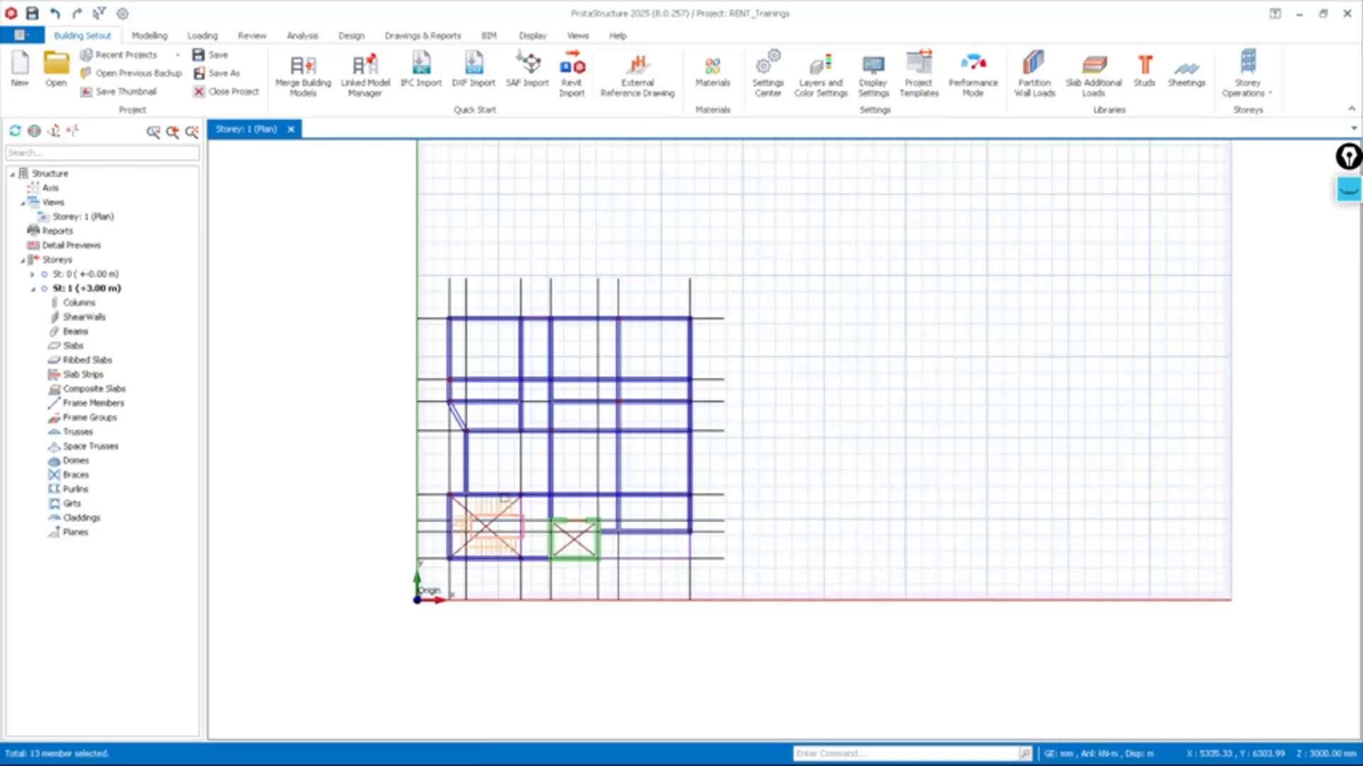
{"action": "scroll", "coordinate": [458, 392], "scroll_direction": "up", "scroll_amount": 2}
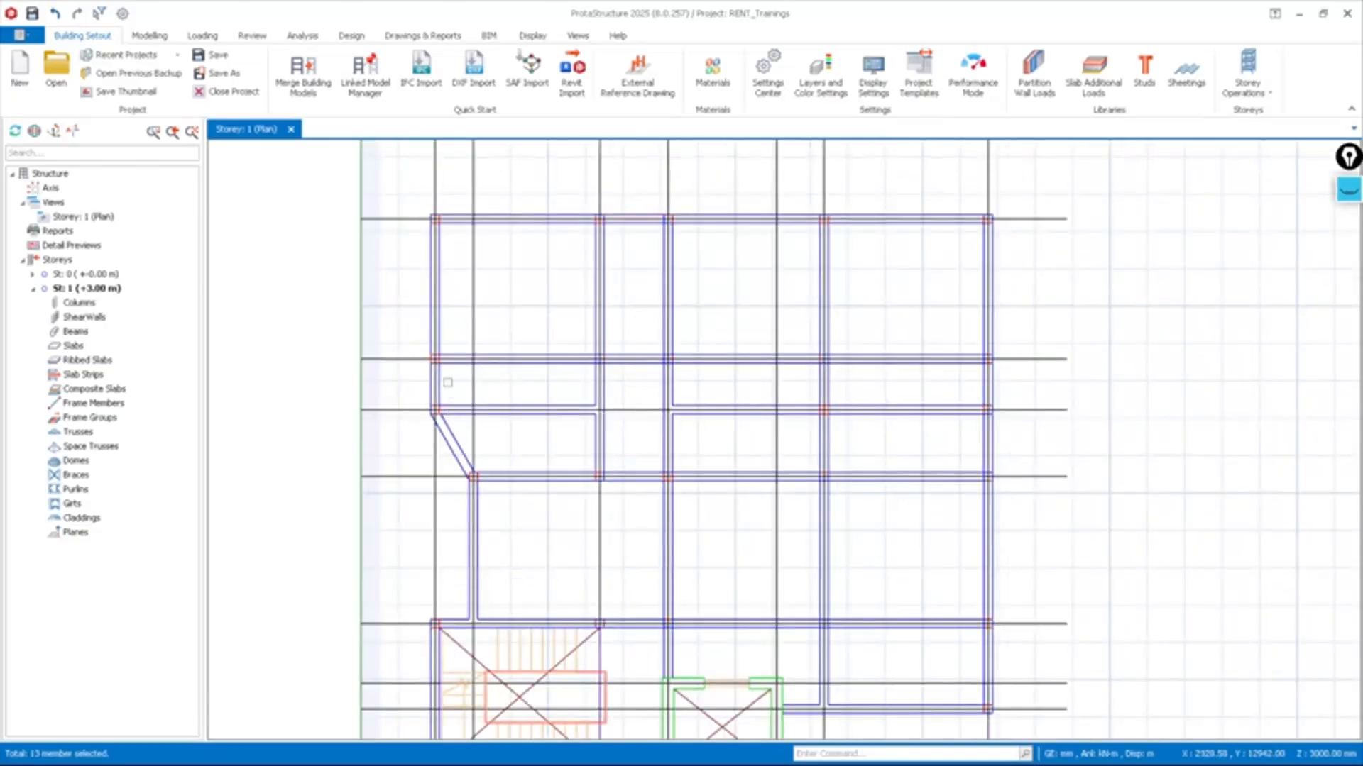
{"action": "scroll", "coordinate": [449, 234], "scroll_direction": "down", "scroll_amount": 1}
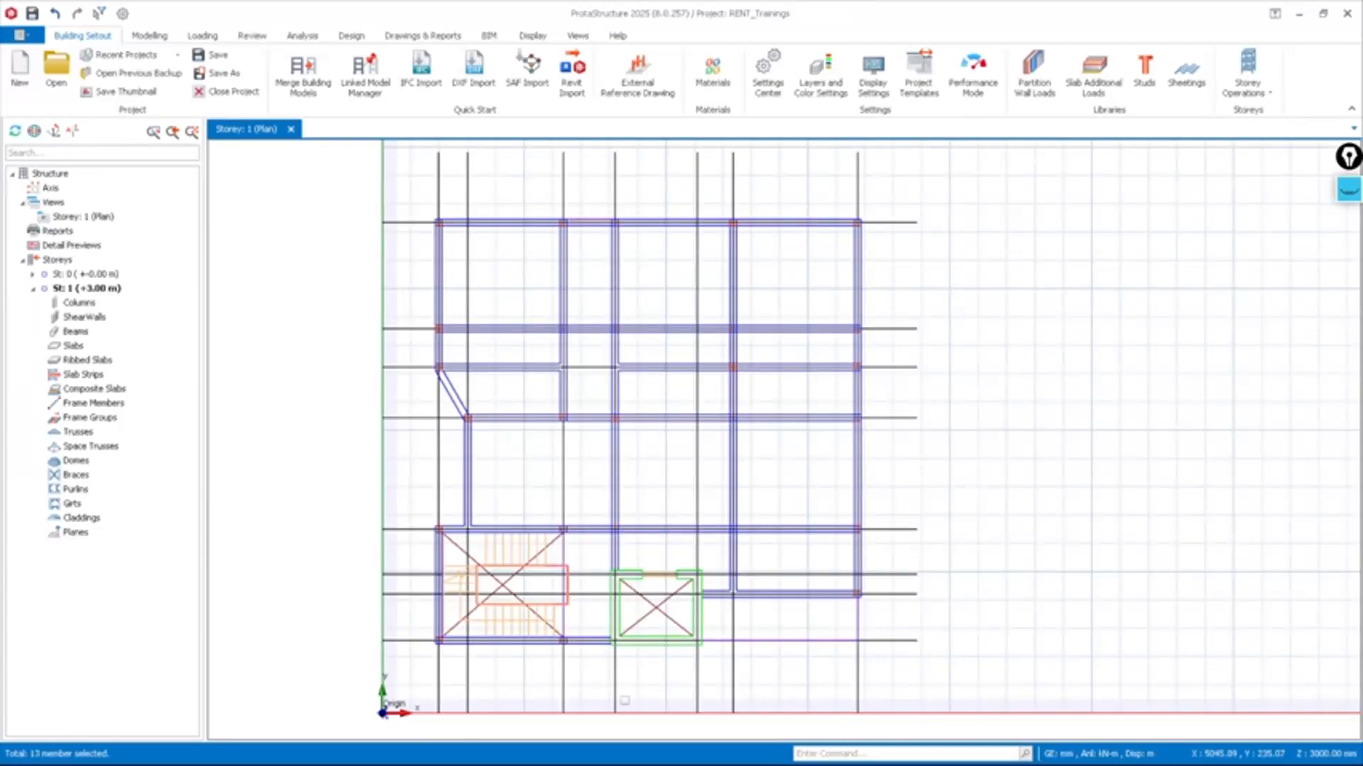
{"action": "scroll", "coordinate": [862, 228], "scroll_direction": "up", "scroll_amount": 2}
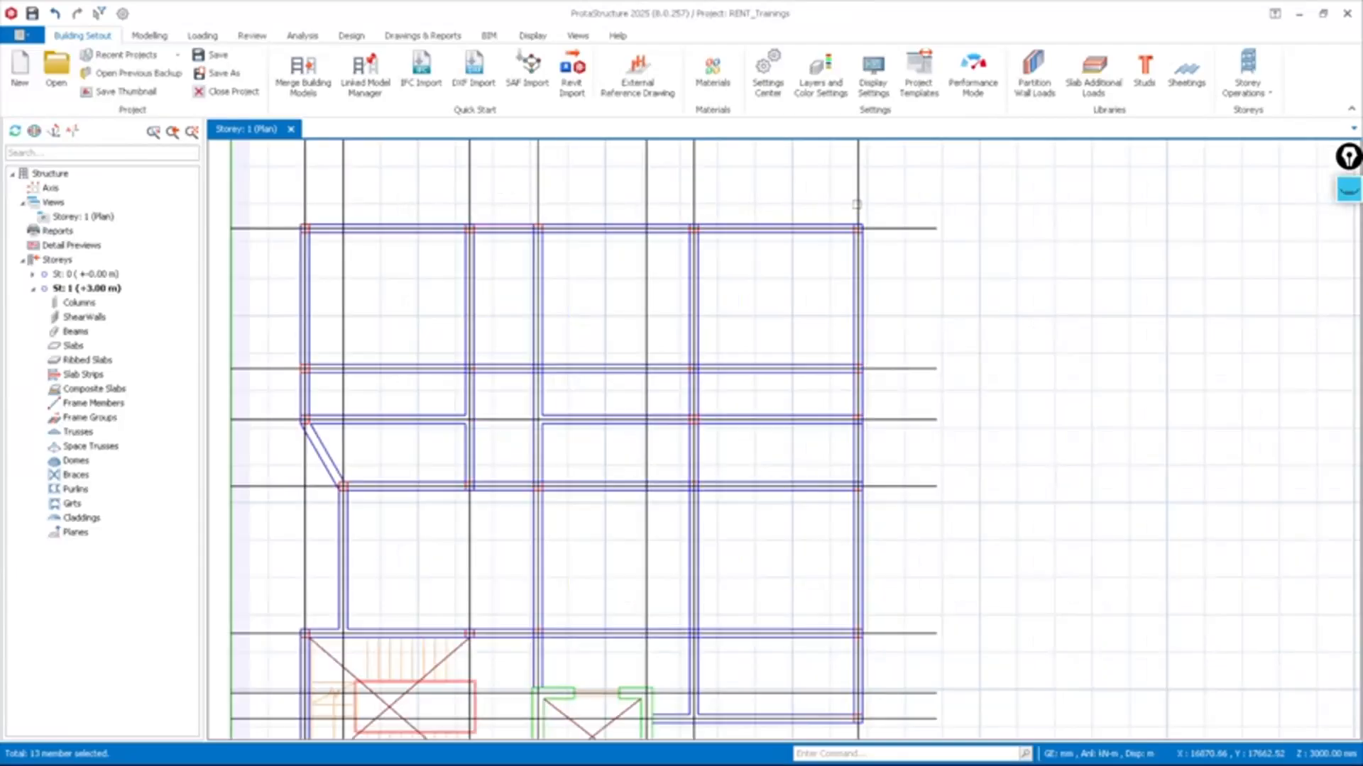
Inspect the reference drawing's column and beam intersections up close, along with the stair and lift core area
{"action": "scroll", "coordinate": [846, 242], "scroll_direction": "down", "scroll_amount": 2}
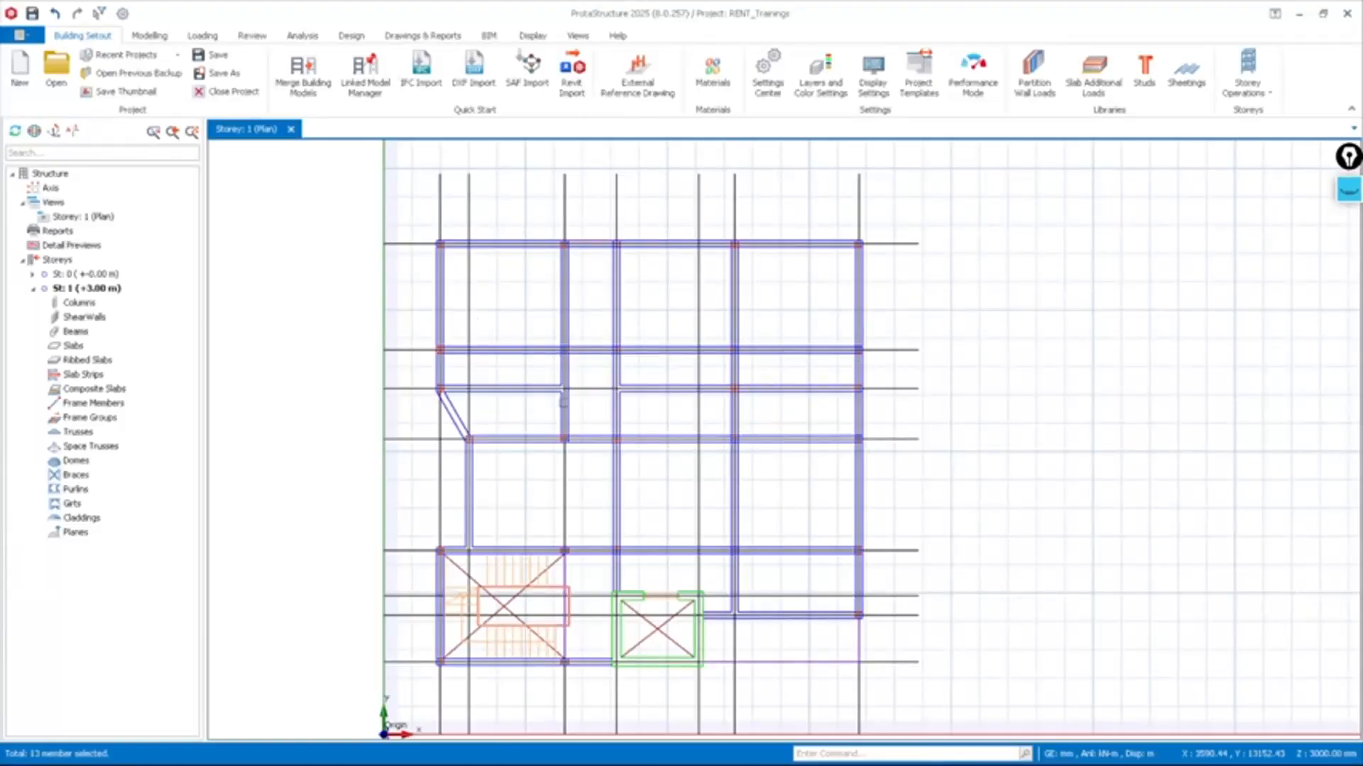
{"action": "scroll", "coordinate": [624, 449], "scroll_direction": "up", "scroll_amount": 2}
{"action": "scroll", "coordinate": [642, 432], "scroll_direction": "up", "scroll_amount": 3}
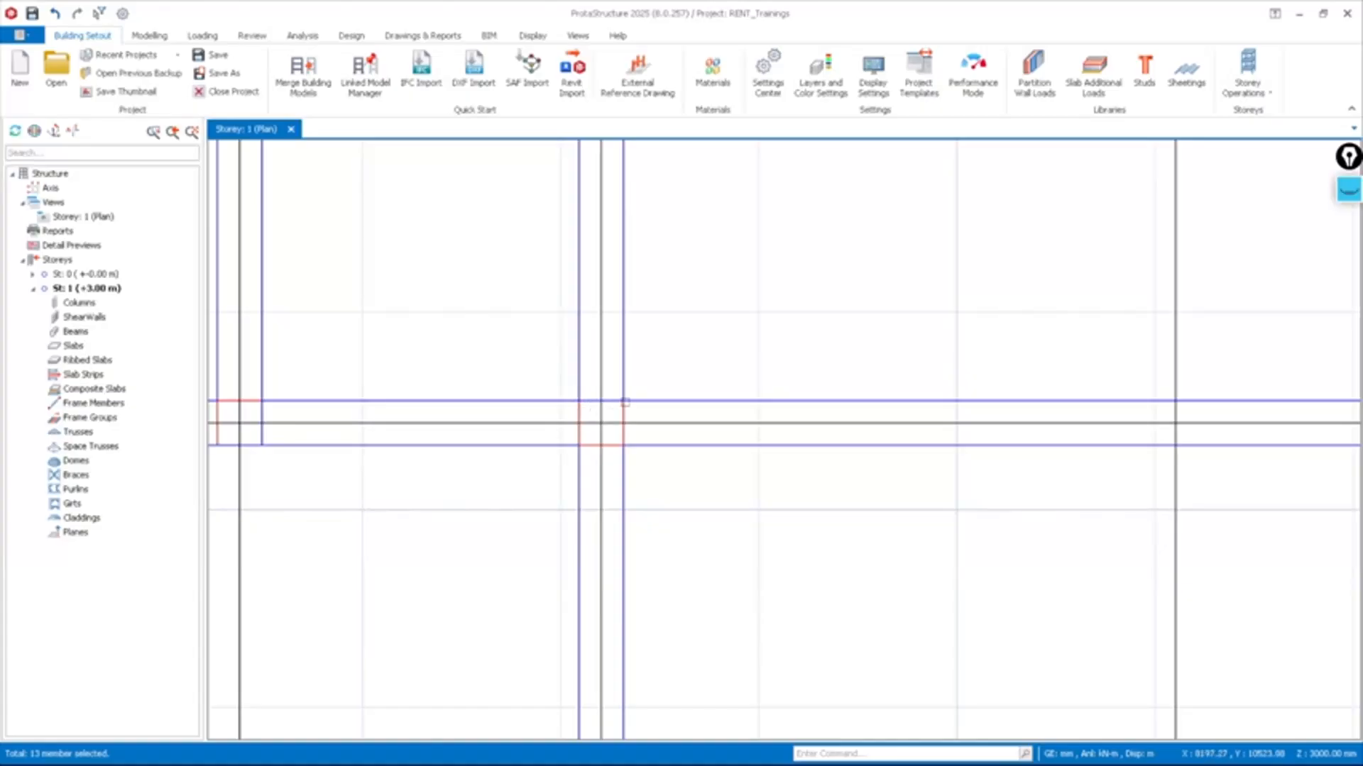
{"action": "scroll", "coordinate": [584, 406], "scroll_direction": "down", "scroll_amount": 5}
{"action": "scroll", "coordinate": [642, 639], "scroll_direction": "up", "scroll_amount": 4}
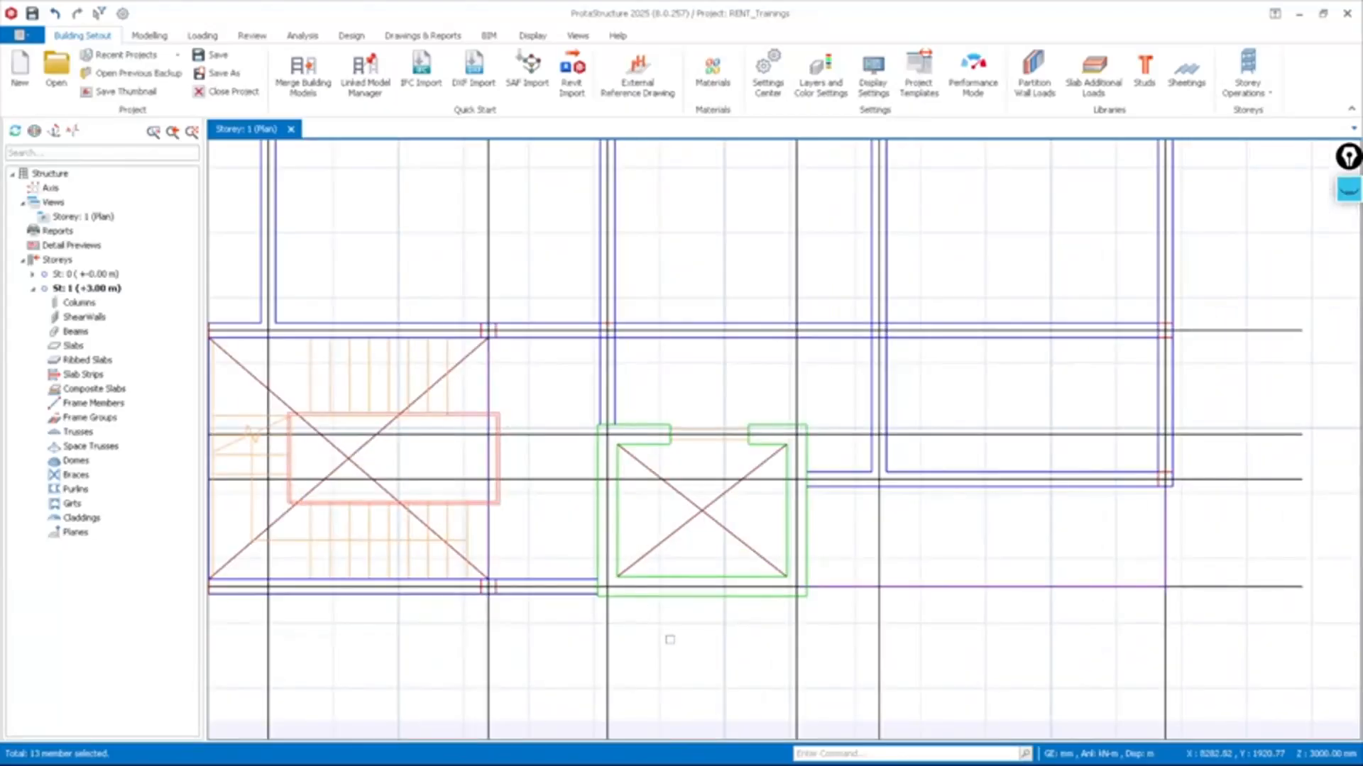
{"action": "scroll", "coordinate": [734, 621], "scroll_direction": "down", "scroll_amount": 4}
{"action": "scroll", "coordinate": [745, 629], "scroll_direction": "up", "scroll_amount": 2}
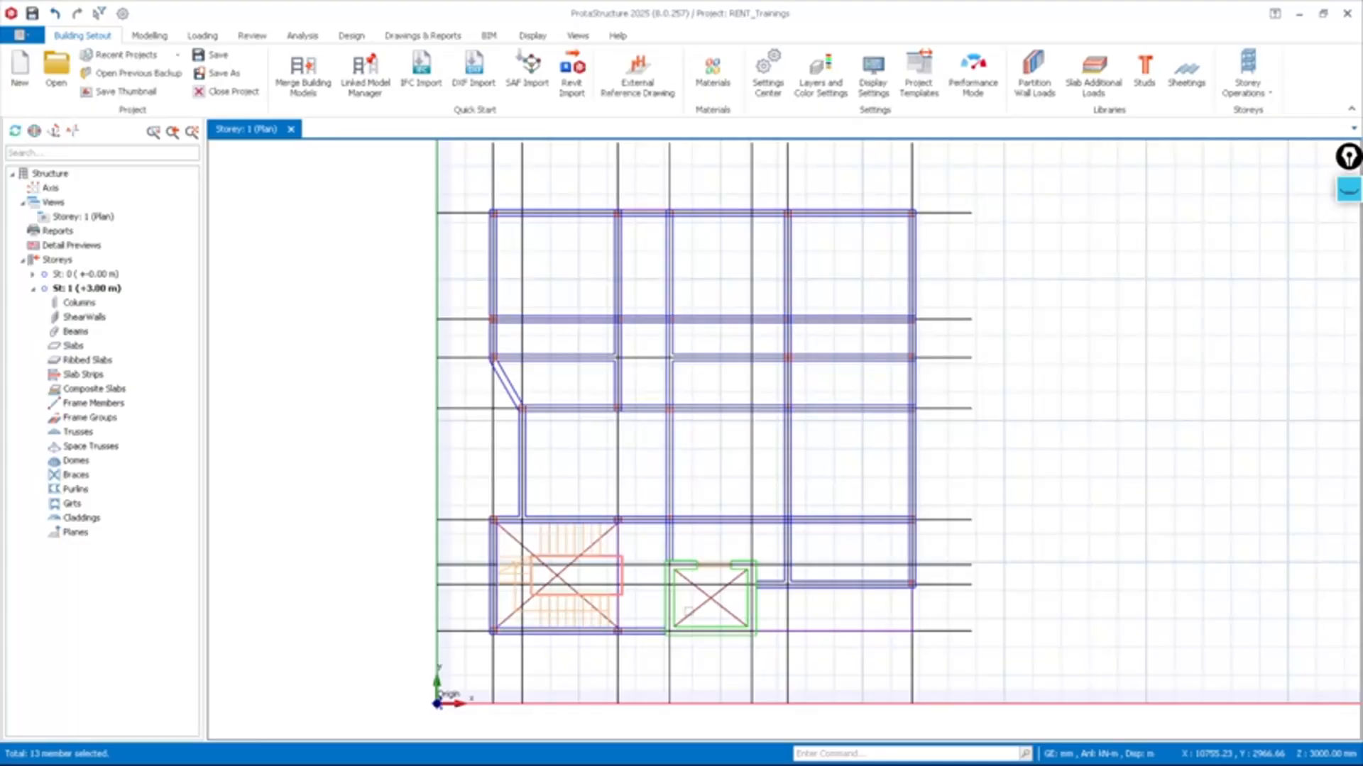
{"action": "scroll", "coordinate": [605, 554], "scroll_direction": "down", "scroll_amount": 3}
{"action": "scroll", "coordinate": [589, 539], "scroll_direction": "up", "scroll_amount": 3}
{"action": "scroll", "coordinate": [590, 539], "scroll_direction": "down", "scroll_amount": 3}
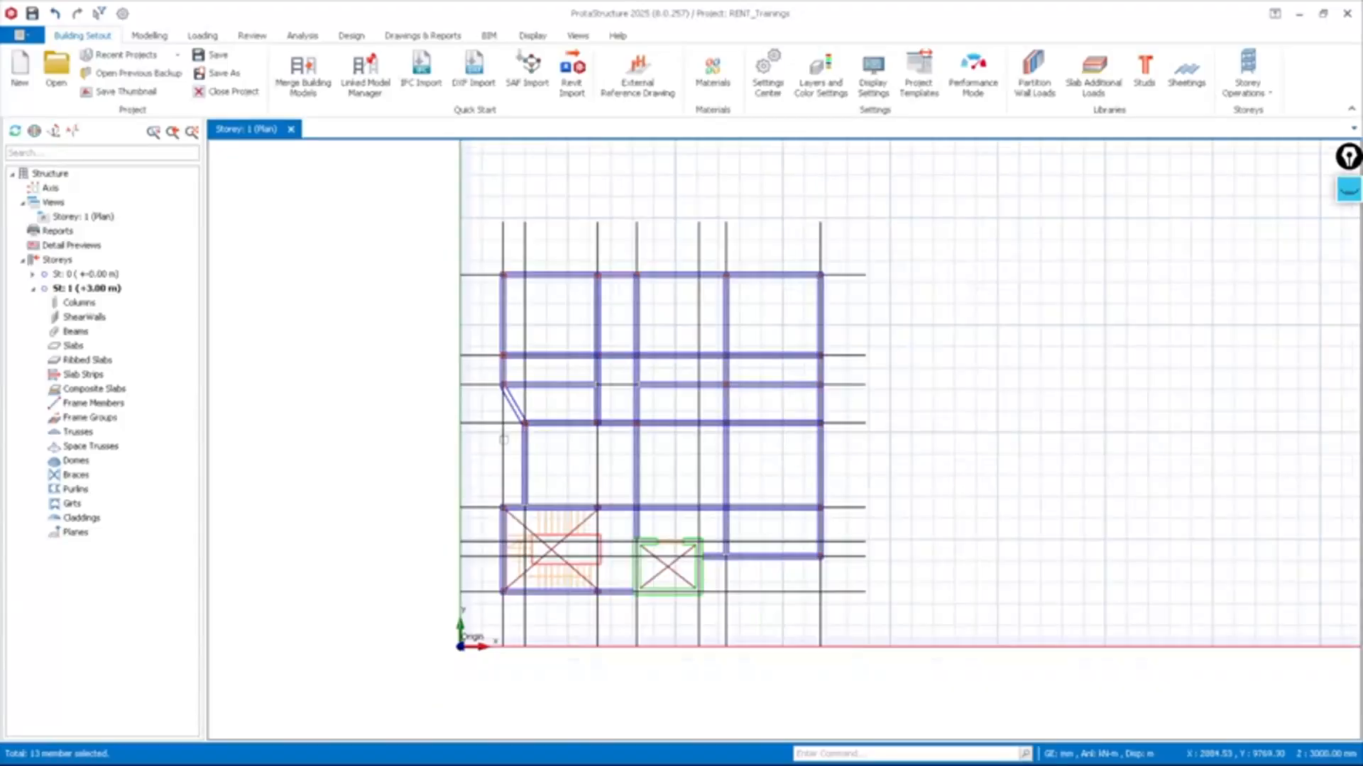
{"action": "scroll", "coordinate": [662, 419], "scroll_direction": "up", "scroll_amount": 3}
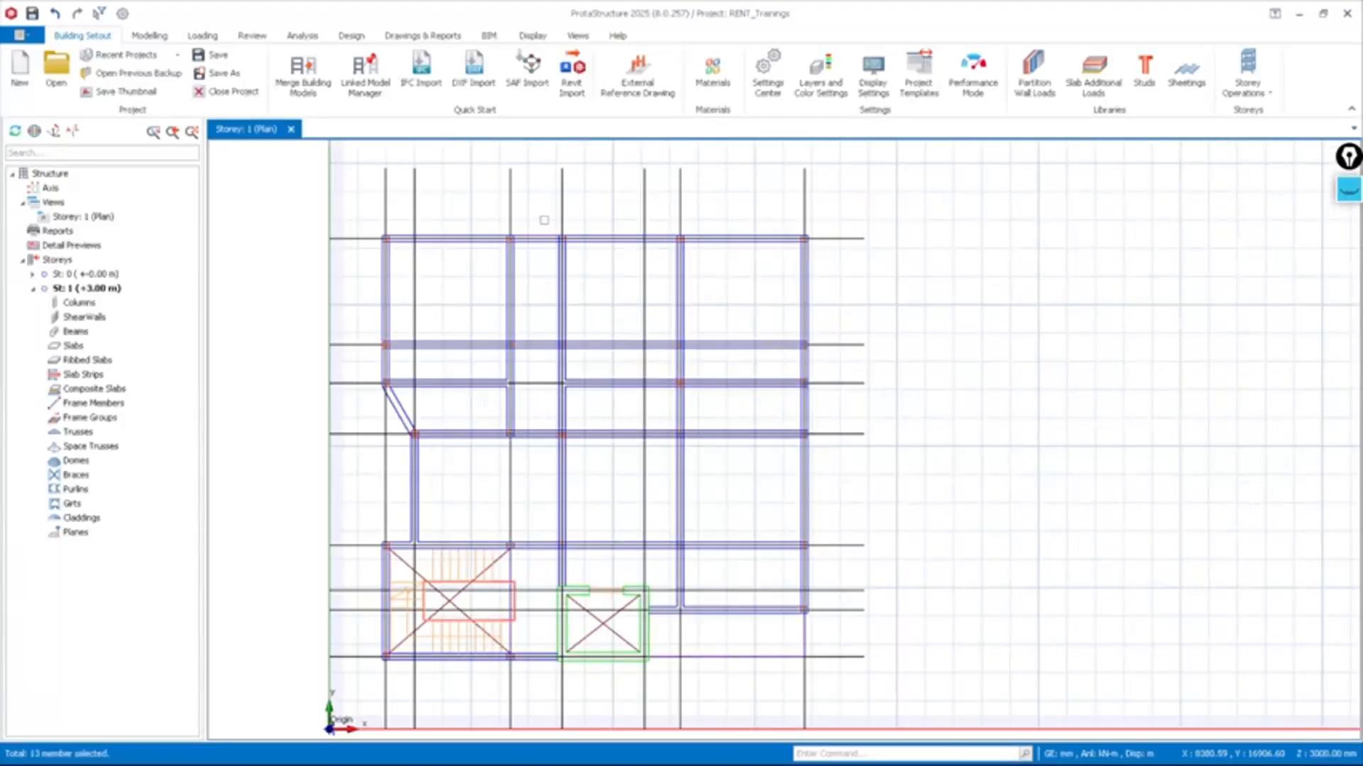
Insert axis A with the Grid tool along the leftmost vertical reference line, from its upper end down to the X axis
{"action": "left_click", "coordinate": [150, 35]}
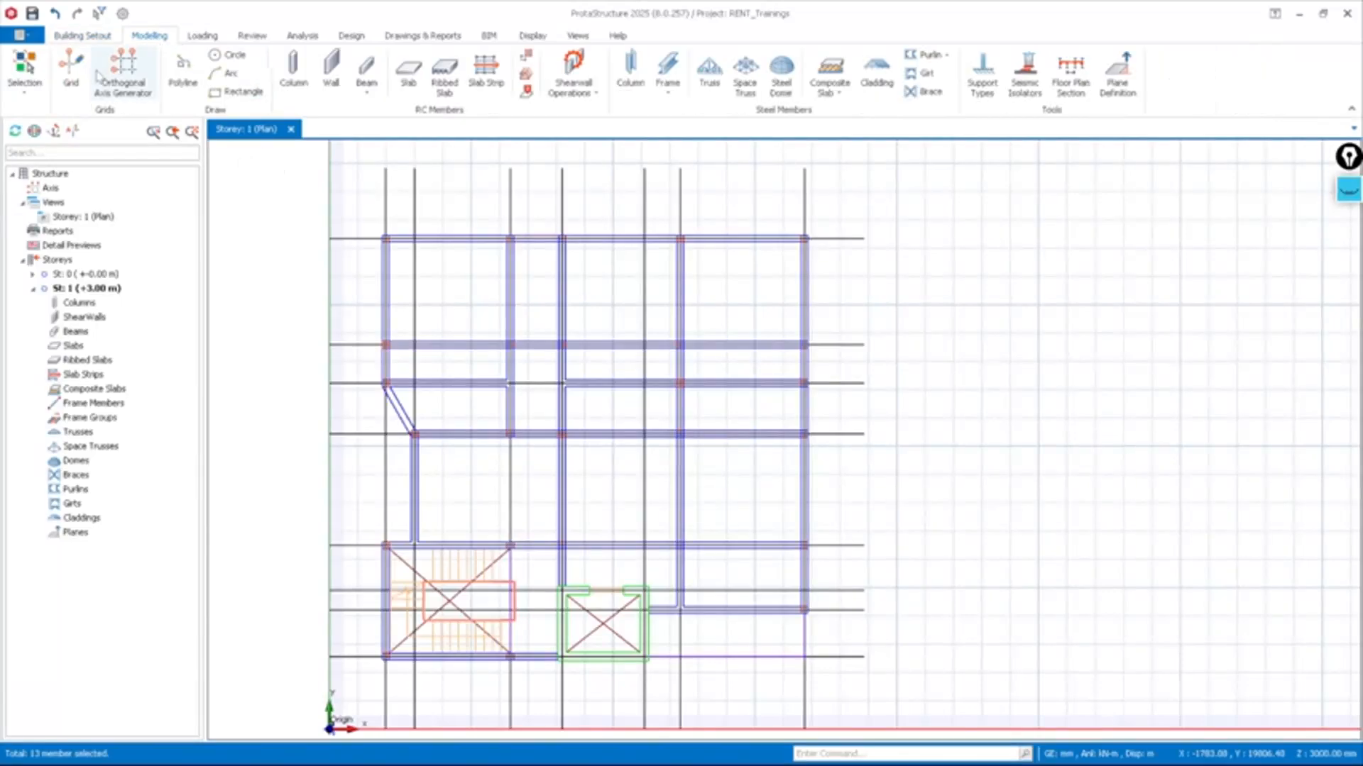
{"action": "left_click", "coordinate": [70, 79]}
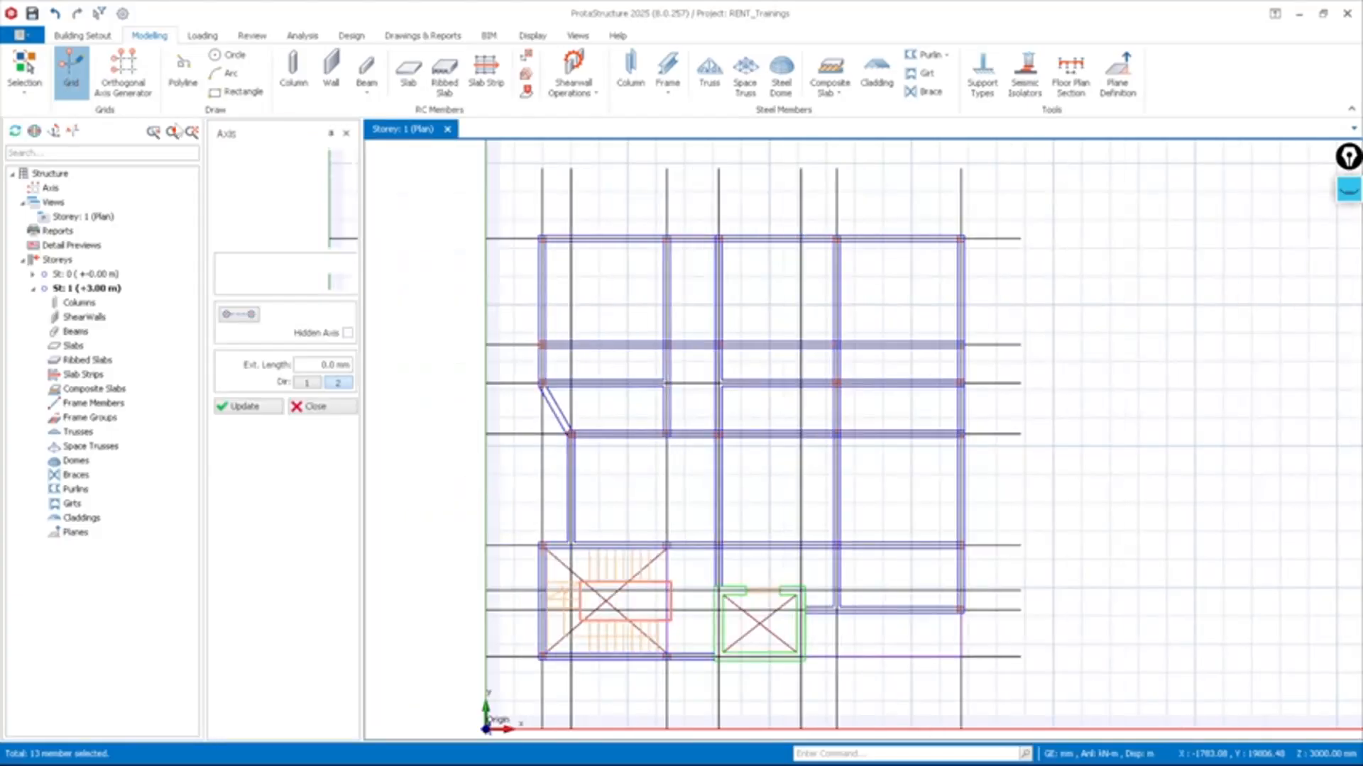
{"action": "scroll", "coordinate": [517, 310], "scroll_direction": "down", "scroll_amount": 2}
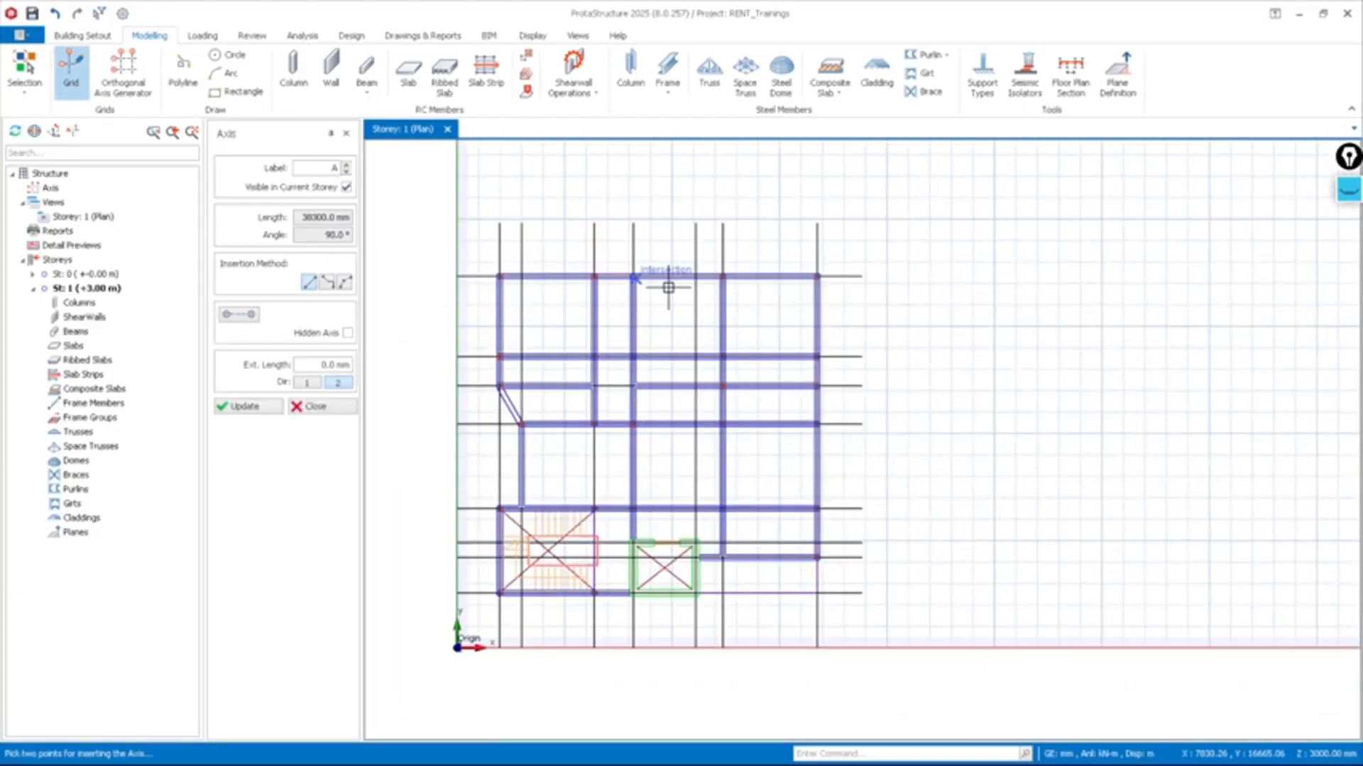
{"action": "scroll", "coordinate": [681, 305], "scroll_direction": "down", "scroll_amount": 2}
{"action": "scroll", "coordinate": [579, 285], "scroll_direction": "up", "scroll_amount": 3}
{"action": "scroll", "coordinate": [580, 284], "scroll_direction": "up", "scroll_amount": 1}
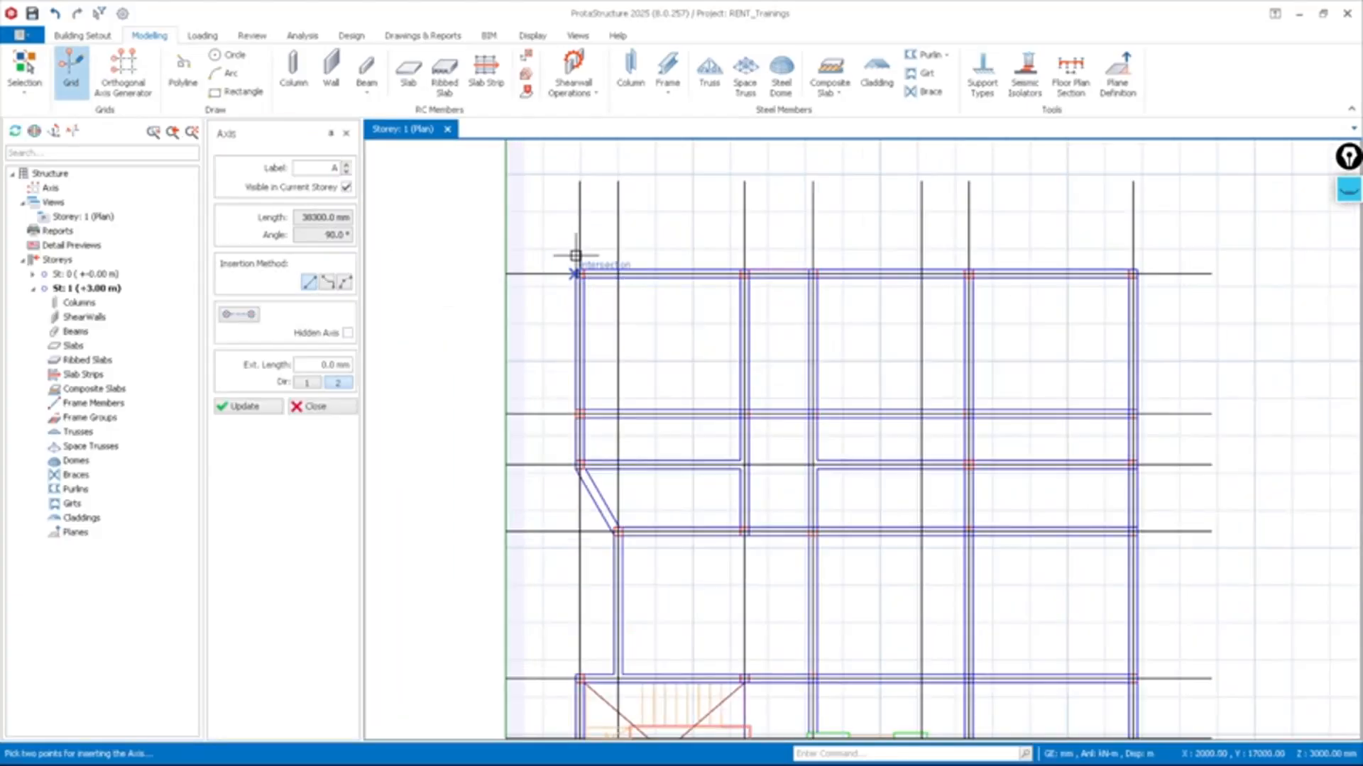
{"action": "left_click", "coordinate": [578, 182]}
{"action": "scroll", "coordinate": [625, 185], "scroll_direction": "down", "scroll_amount": 3}
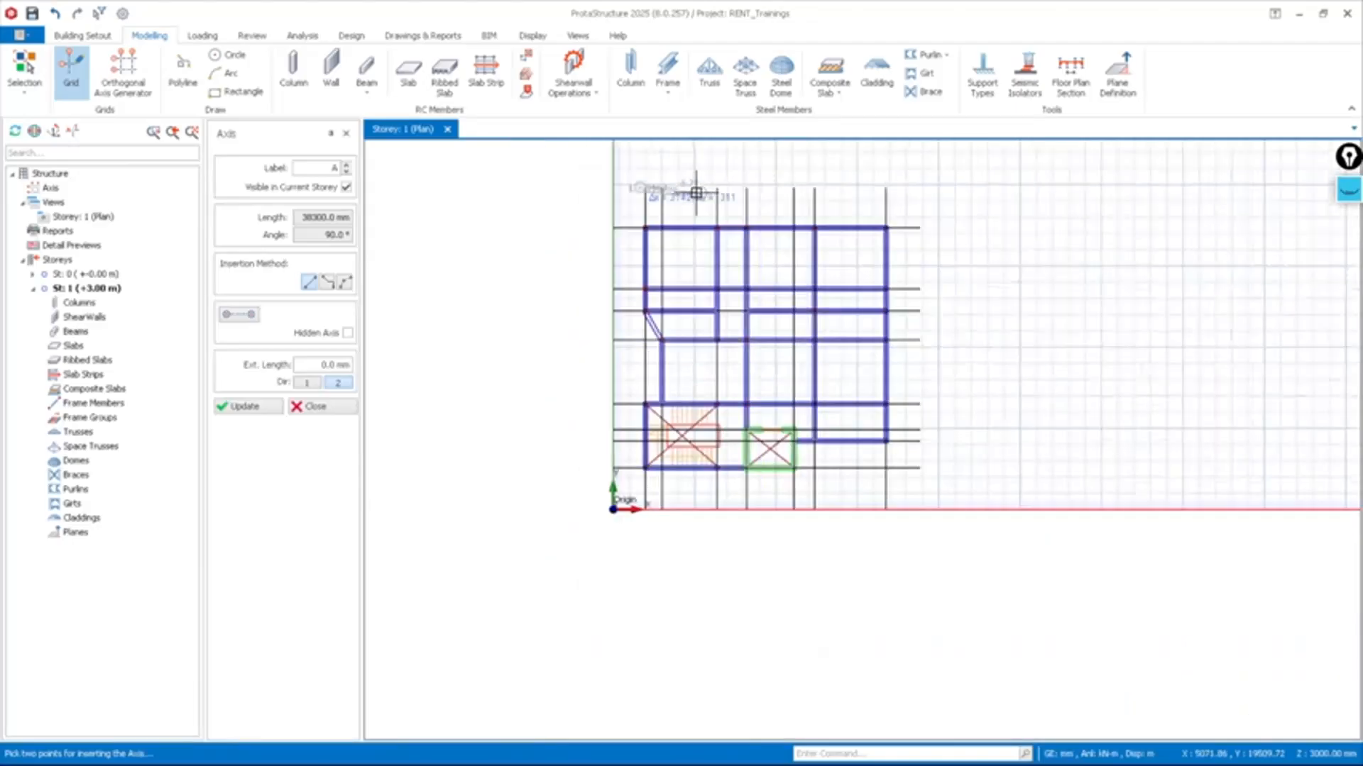
{"action": "scroll", "coordinate": [654, 525], "scroll_direction": "up", "scroll_amount": 2}
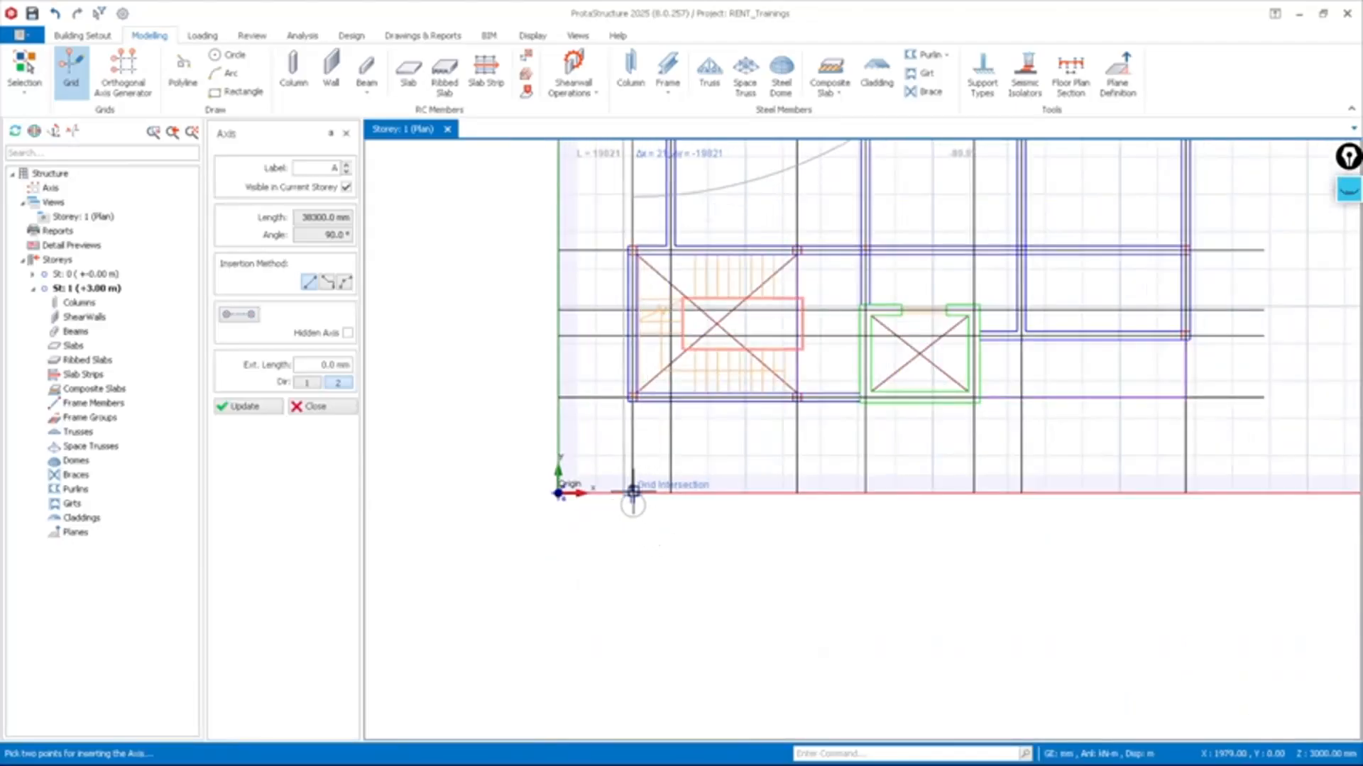
{"action": "left_click", "coordinate": [632, 490]}
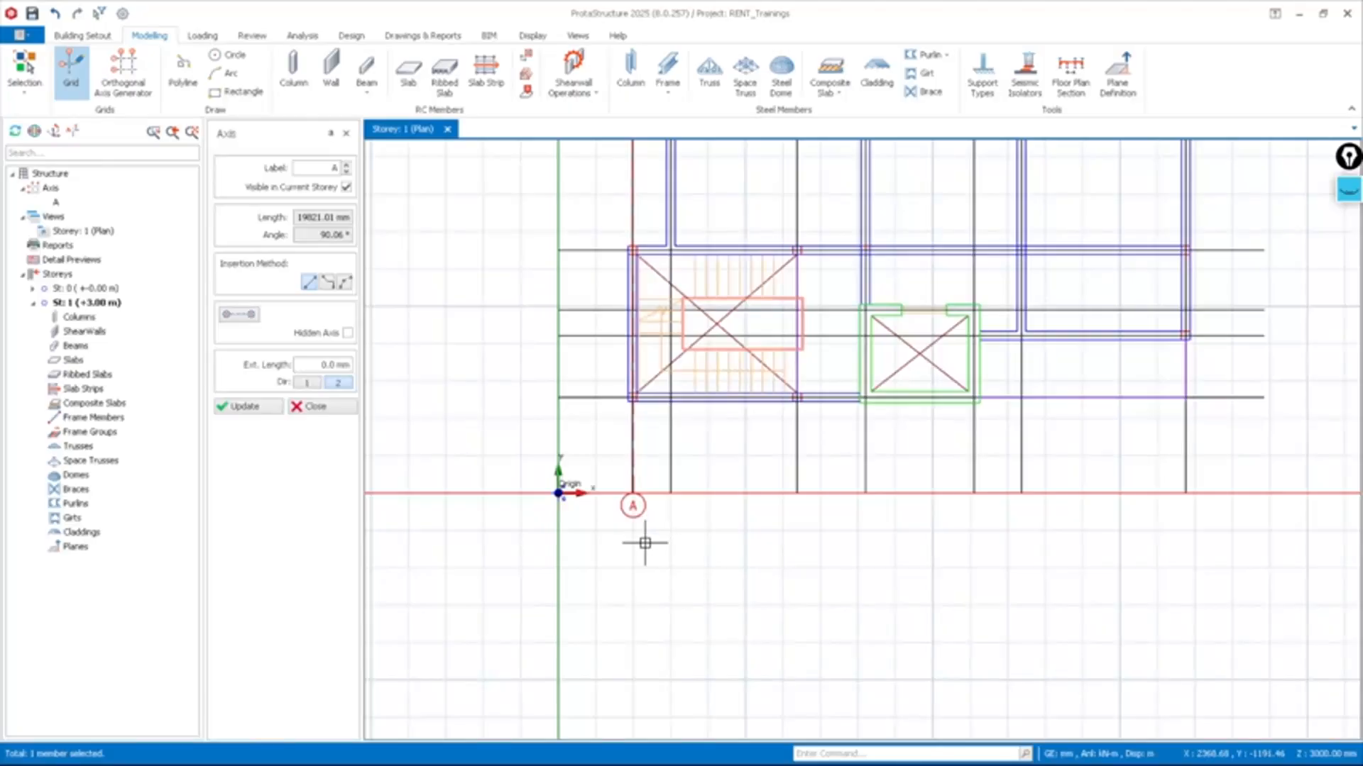
Insert the second vertical axis along the next reference line, from its upper end down to the X axis
{"action": "scroll", "coordinate": [642, 534], "scroll_direction": "down", "scroll_amount": 3}
{"action": "scroll", "coordinate": [638, 528], "scroll_direction": "up", "scroll_amount": 3}
{"action": "scroll", "coordinate": [622, 557], "scroll_direction": "down", "scroll_amount": 3}
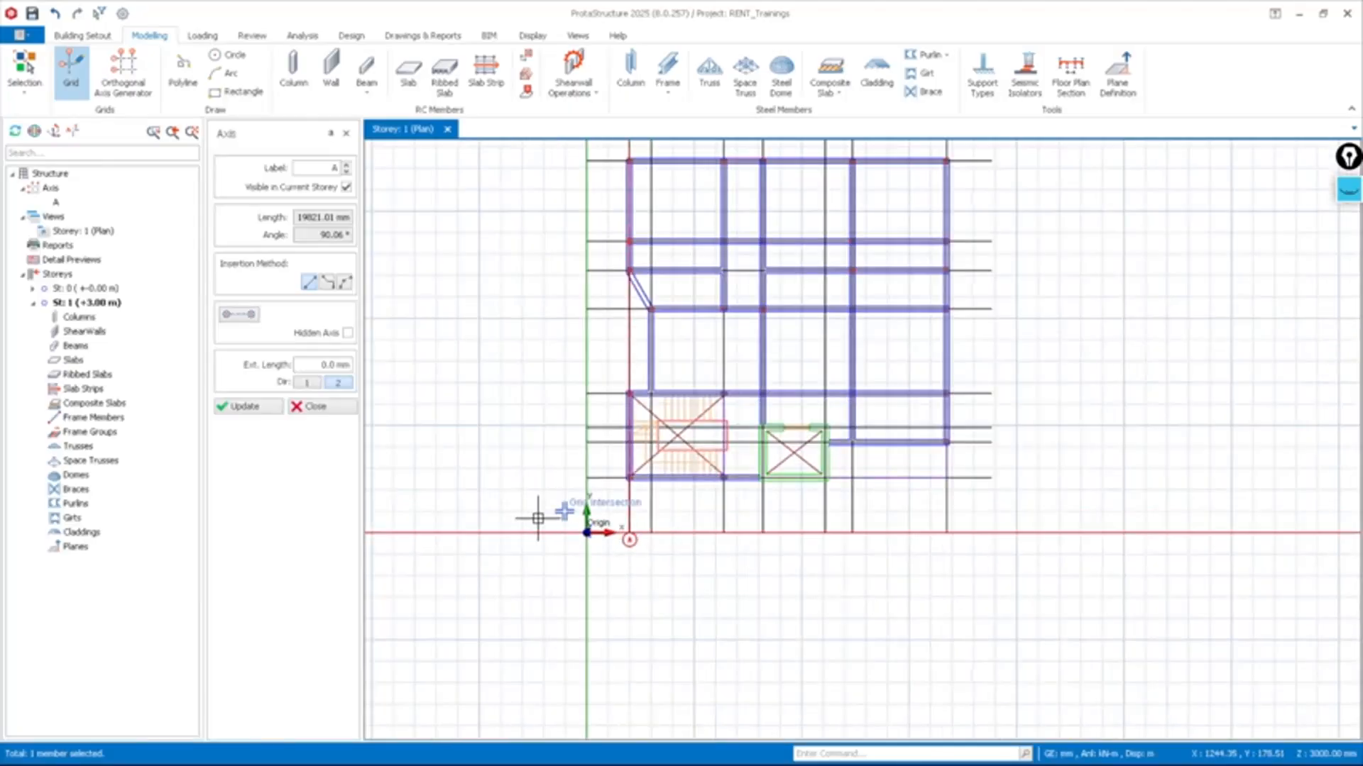
{"action": "scroll", "coordinate": [632, 256], "scroll_direction": "up", "scroll_amount": 5}
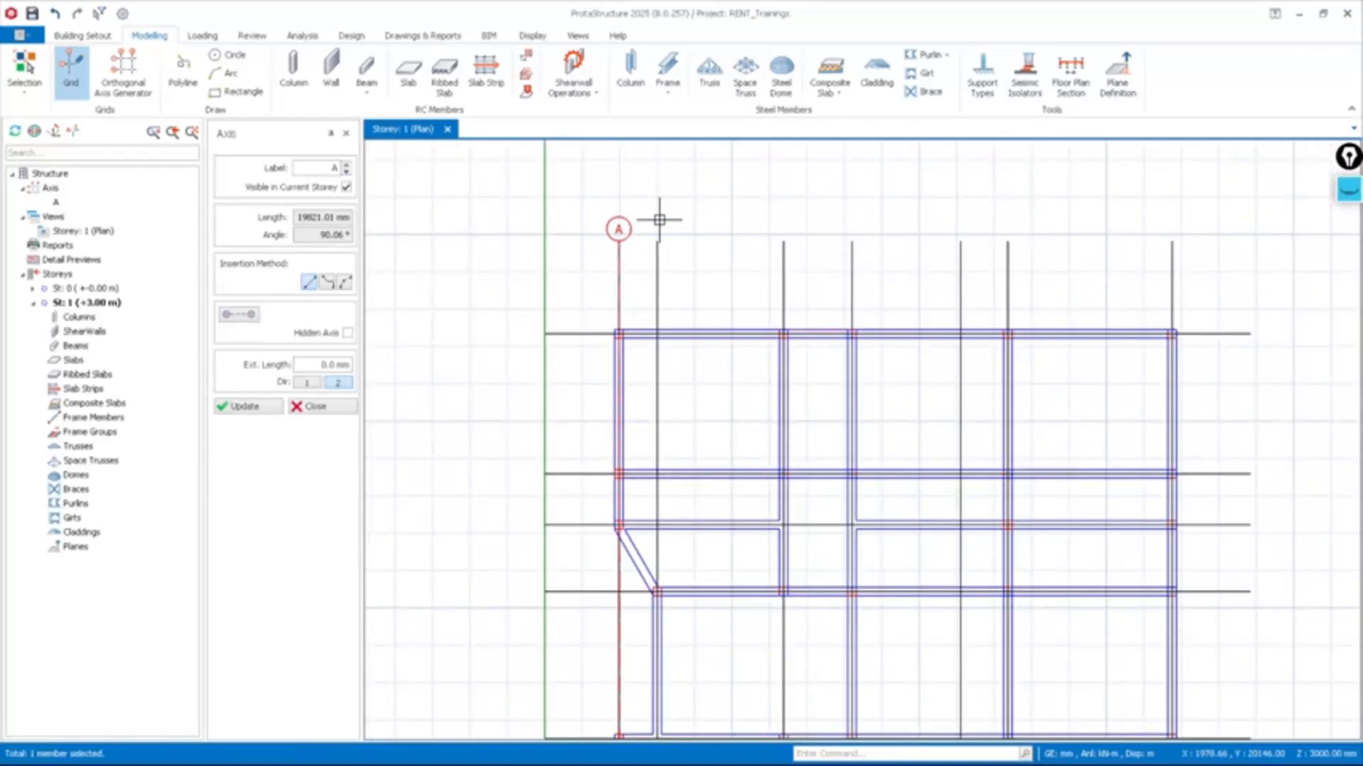
{"action": "left_click", "coordinate": [656, 242]}
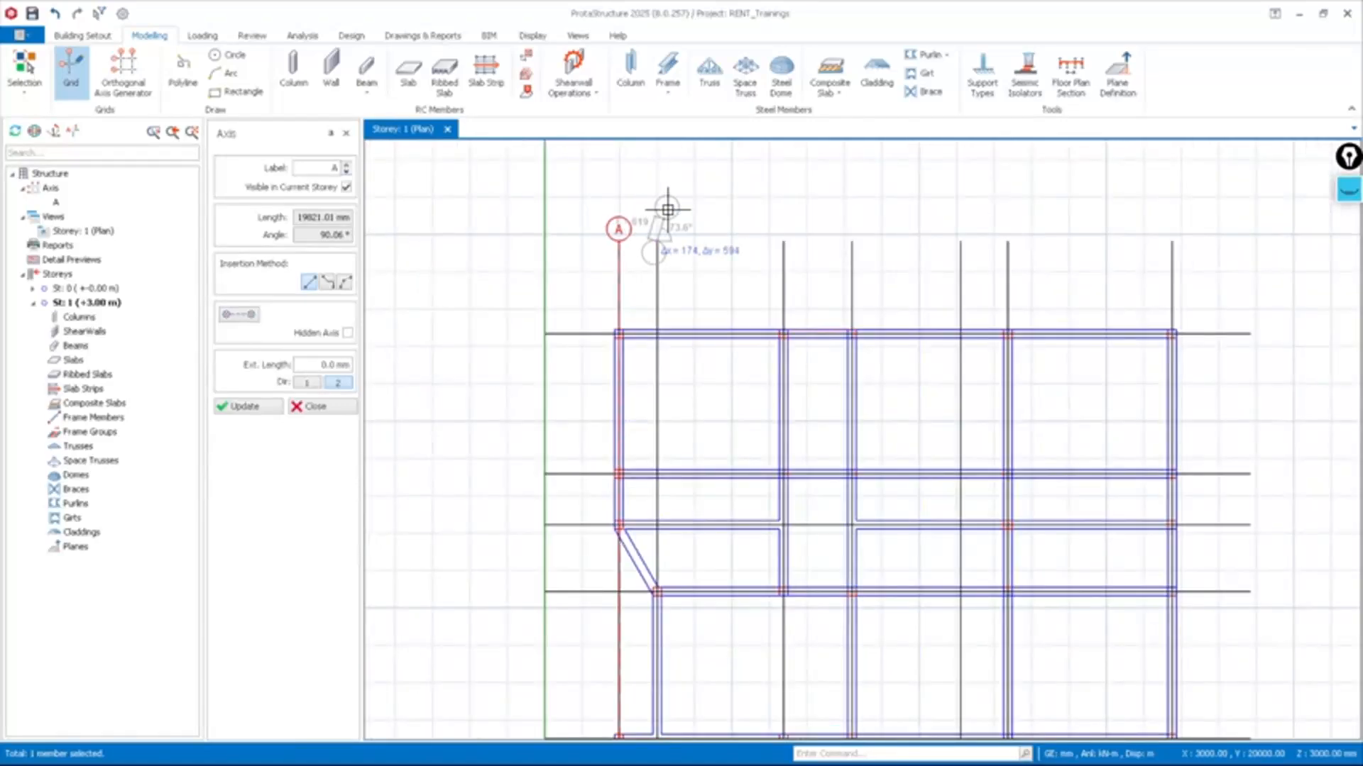
{"action": "scroll", "coordinate": [637, 451], "scroll_direction": "down", "scroll_amount": 3}
{"action": "scroll", "coordinate": [649, 479], "scroll_direction": "up", "scroll_amount": 4}
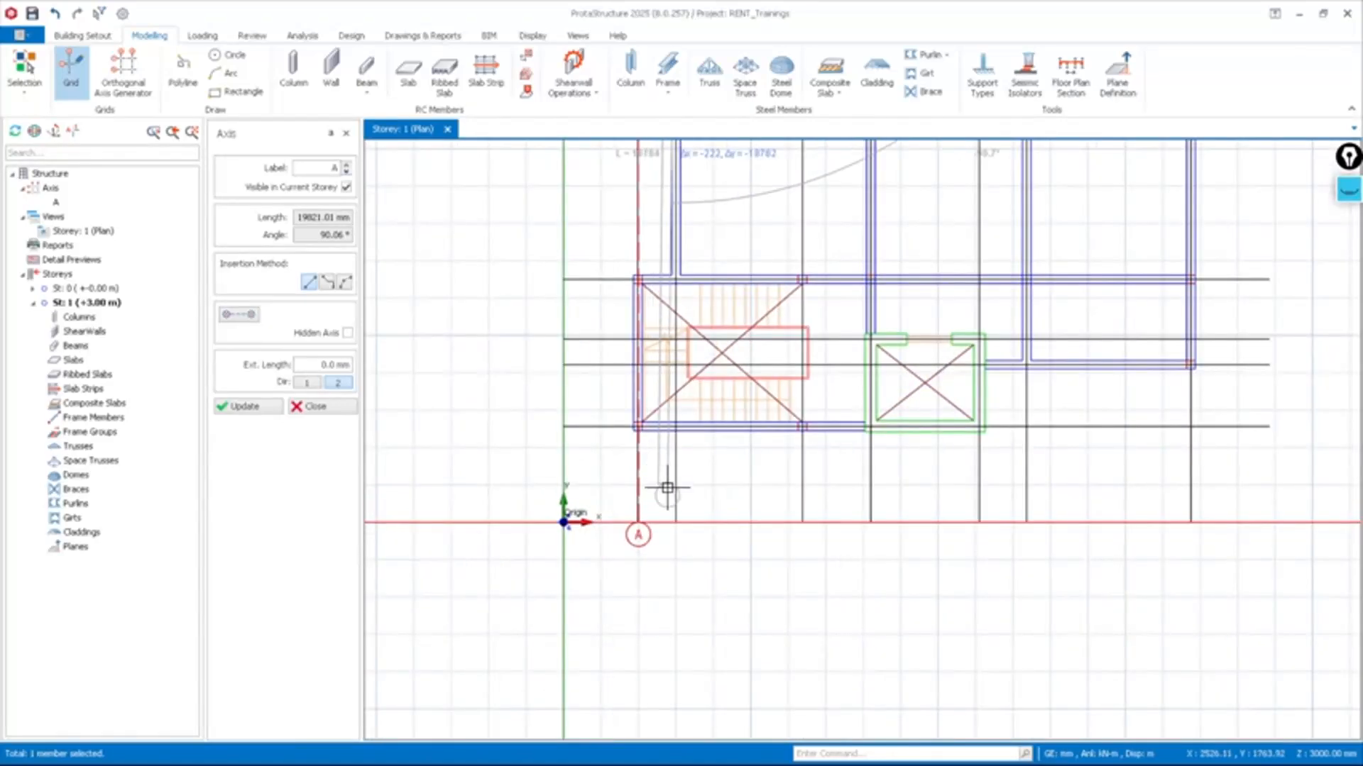
{"action": "left_click", "coordinate": [675, 524]}
Insert the third and fourth vertical axes along the reference lines at the stair's right edge and the lift's left wall
{"action": "scroll", "coordinate": [673, 529], "scroll_direction": "down", "scroll_amount": 3}
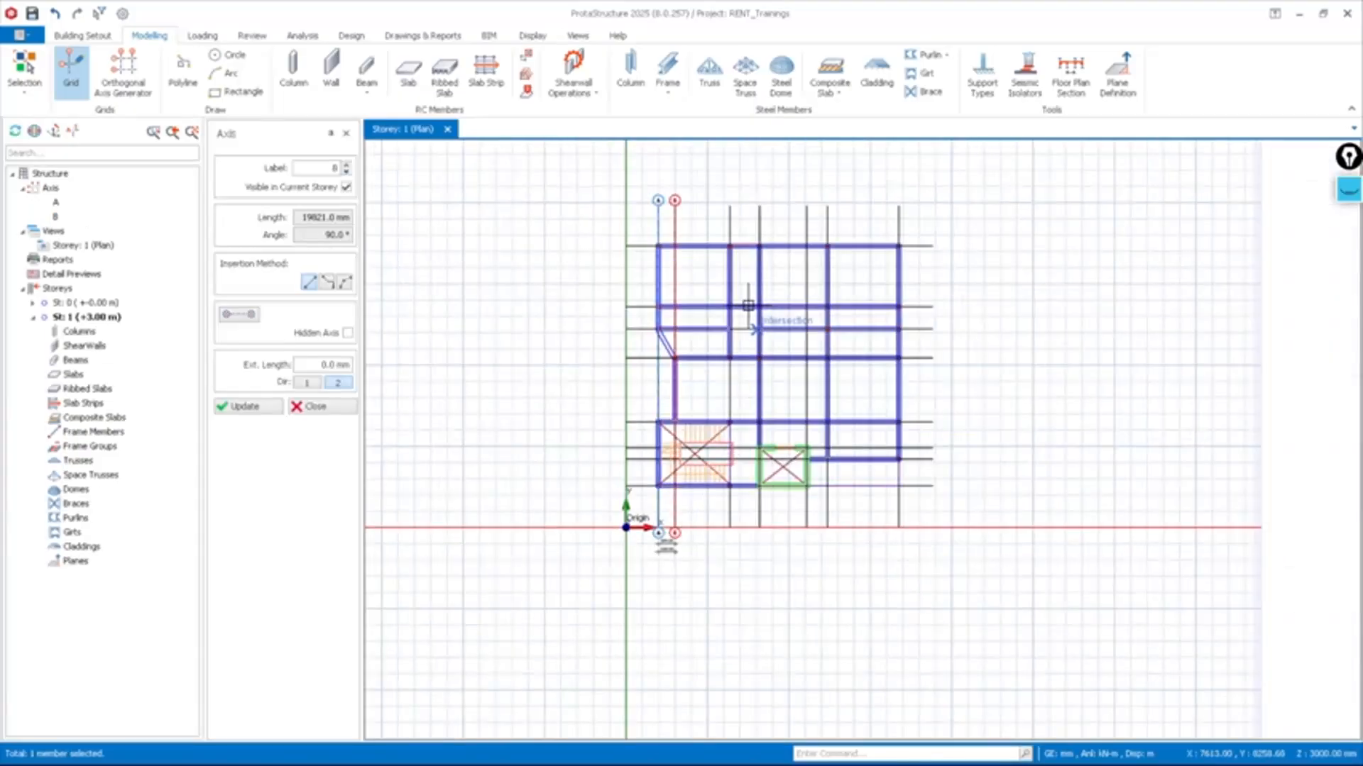
{"action": "left_click", "coordinate": [729, 207]}
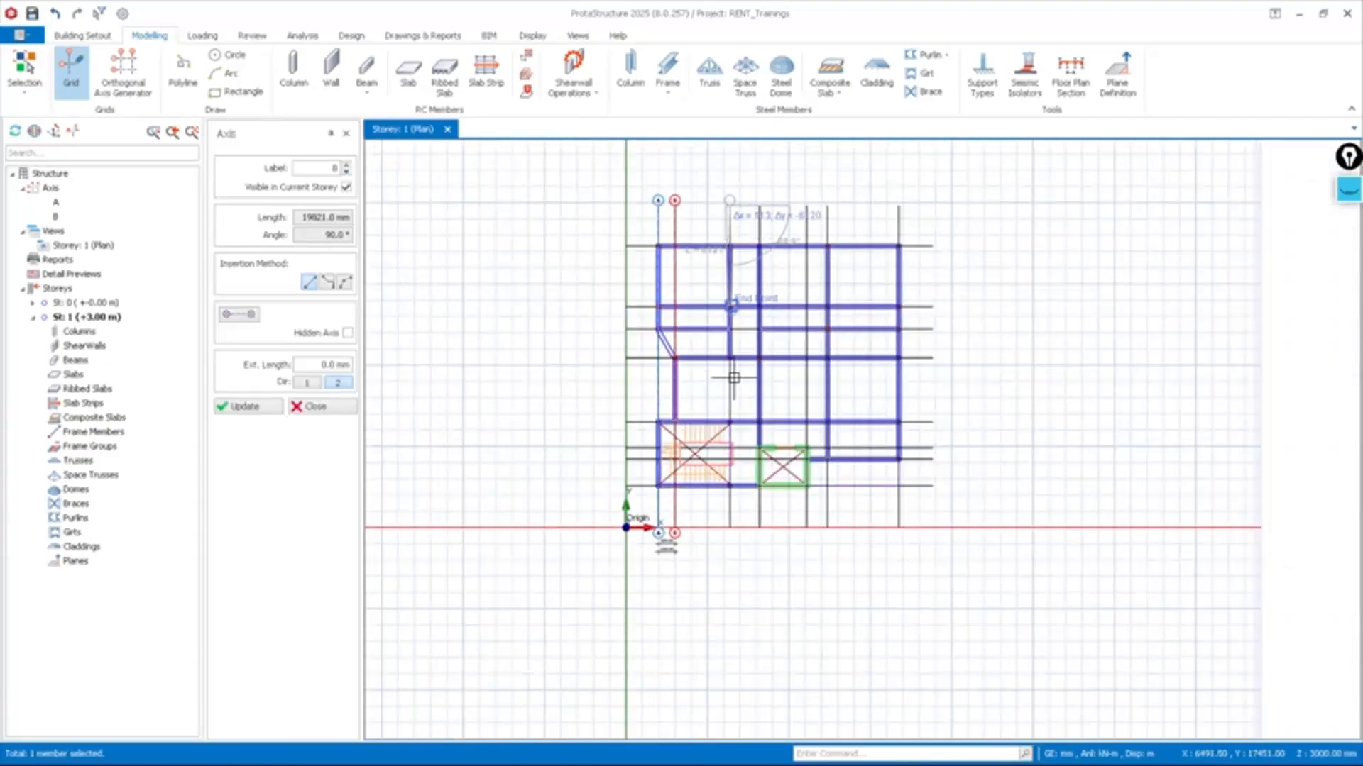
{"action": "left_click", "coordinate": [729, 527]}
{"action": "scroll", "coordinate": [756, 210], "scroll_direction": "up", "scroll_amount": 3}
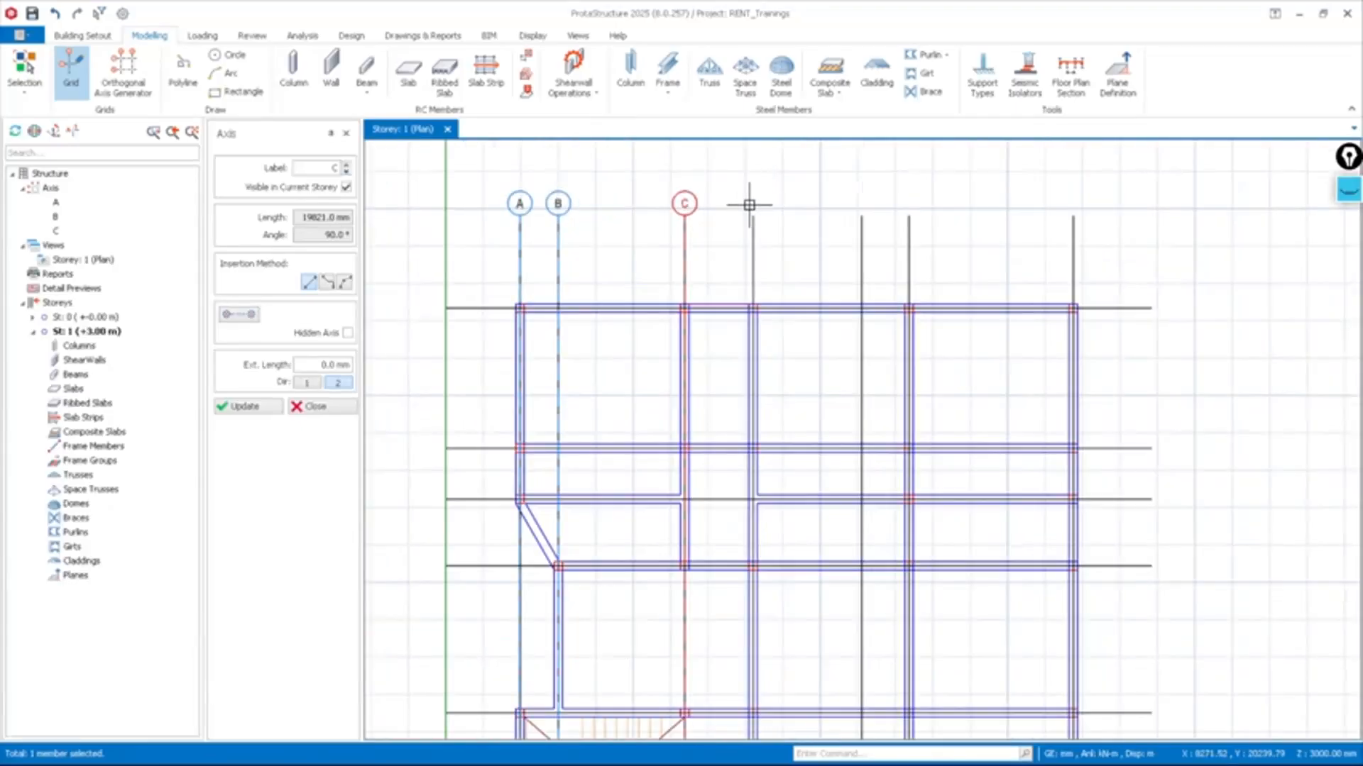
{"action": "scroll", "coordinate": [724, 387], "scroll_direction": "down", "scroll_amount": 3}
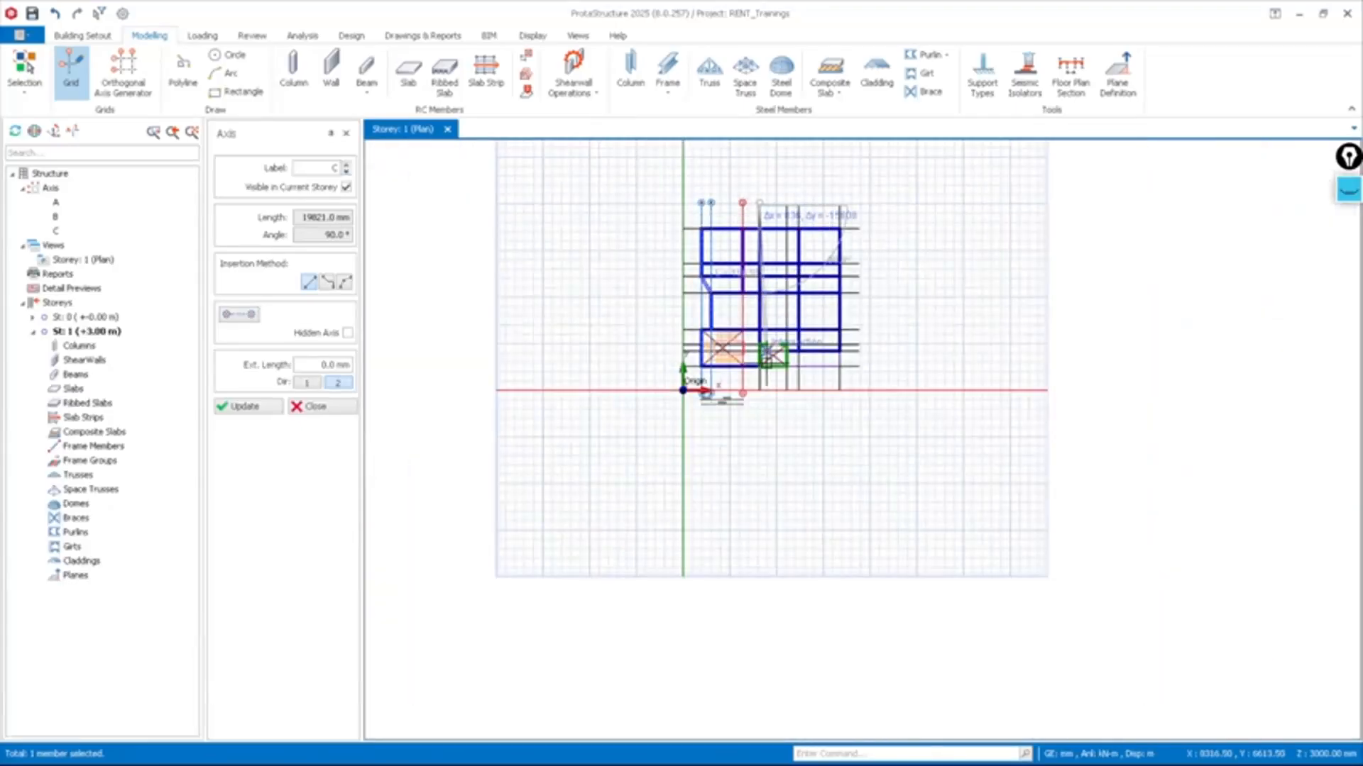
{"action": "scroll", "coordinate": [742, 425], "scroll_direction": "up", "scroll_amount": 3}
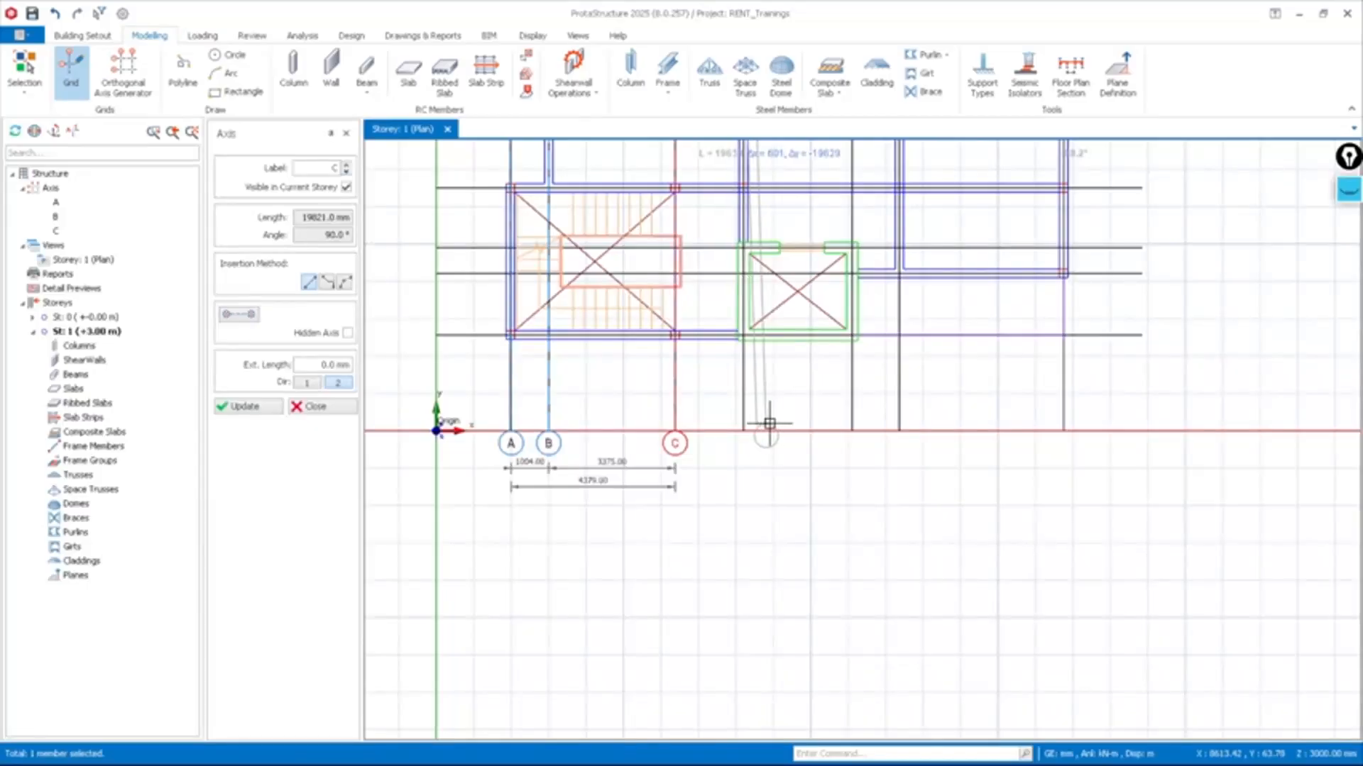
{"action": "left_click", "coordinate": [743, 431]}
Insert the fifth vertical axis along the reference line at the lift's right wall, from its upper end to the X axis
{"action": "scroll", "coordinate": [740, 454], "scroll_direction": "down", "scroll_amount": 3}
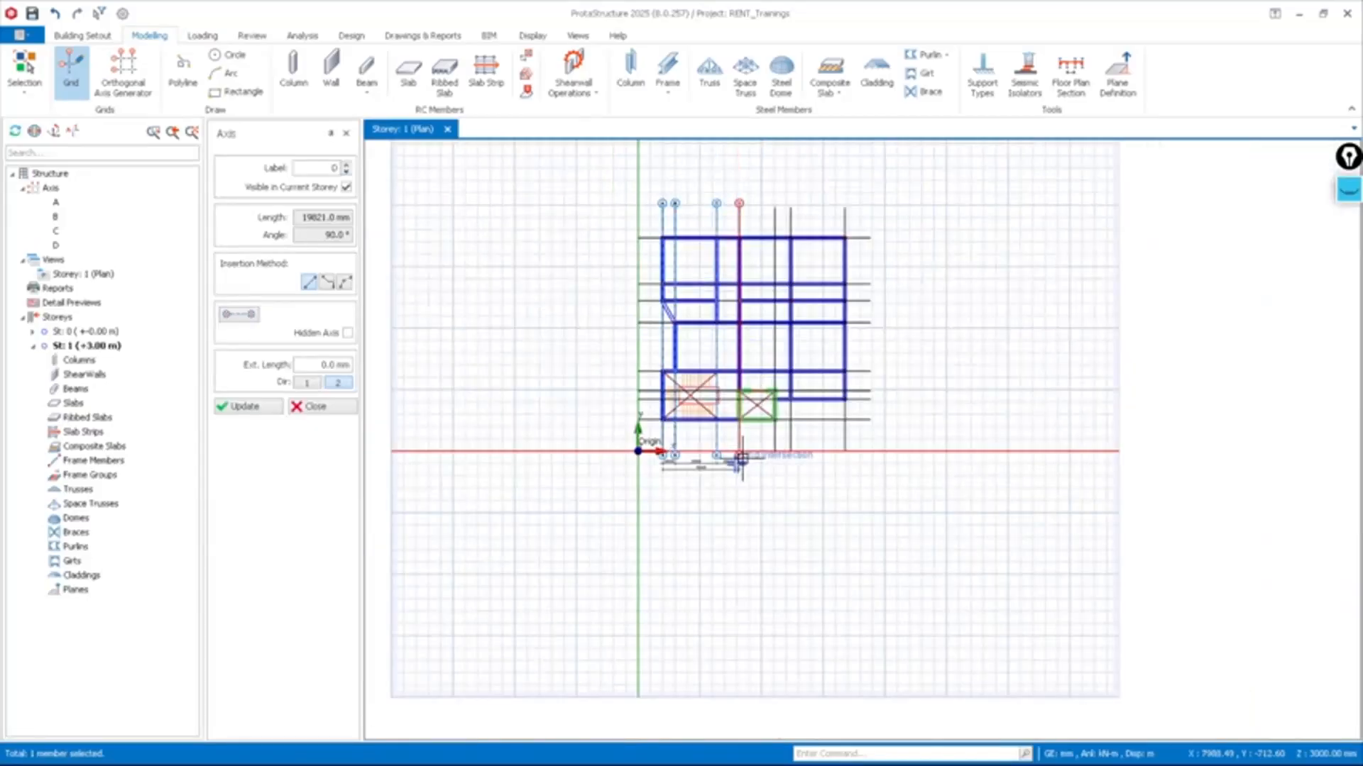
{"action": "scroll", "coordinate": [787, 209], "scroll_direction": "up", "scroll_amount": 3}
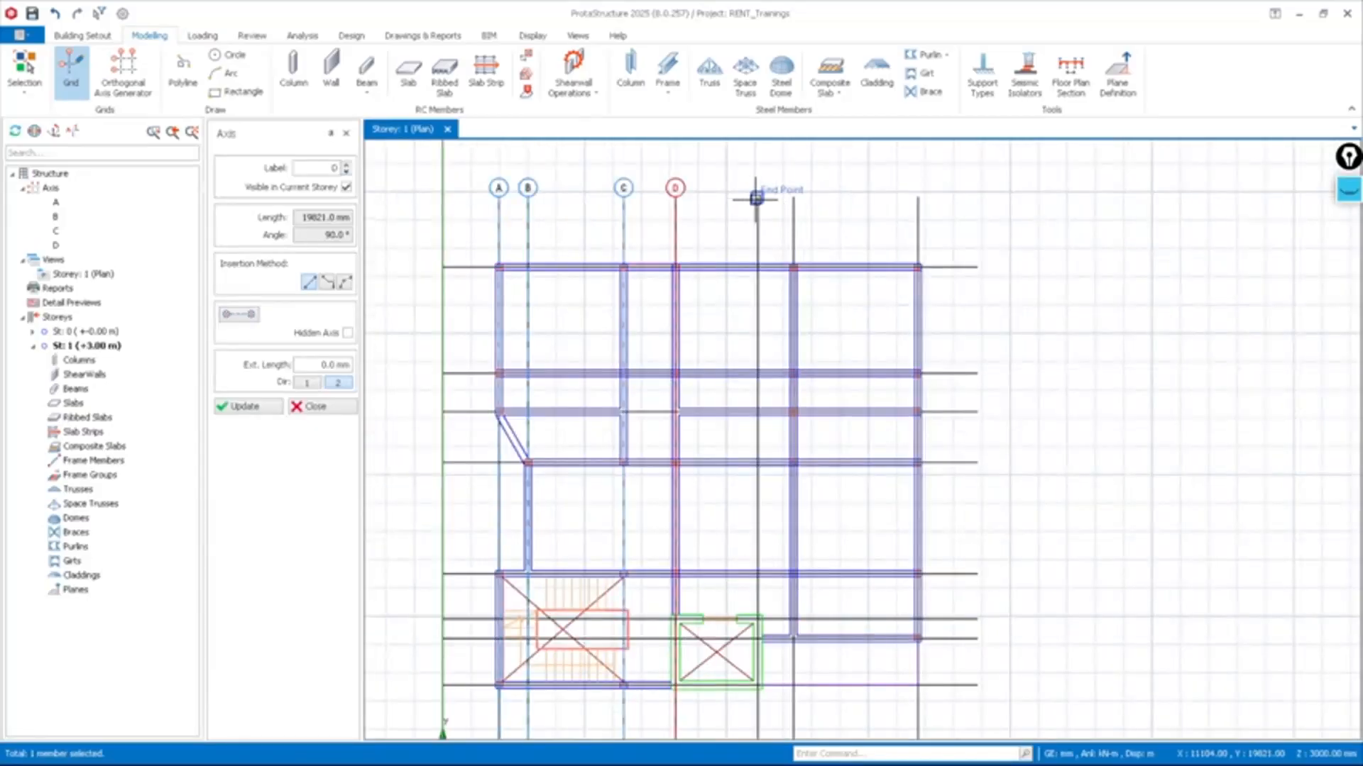
{"action": "left_click", "coordinate": [758, 193]}
{"action": "scroll", "coordinate": [761, 189], "scroll_direction": "down", "scroll_amount": 3}
{"action": "scroll", "coordinate": [765, 426], "scroll_direction": "up", "scroll_amount": 3}
{"action": "scroll", "coordinate": [765, 427], "scroll_direction": "up", "scroll_amount": 2}
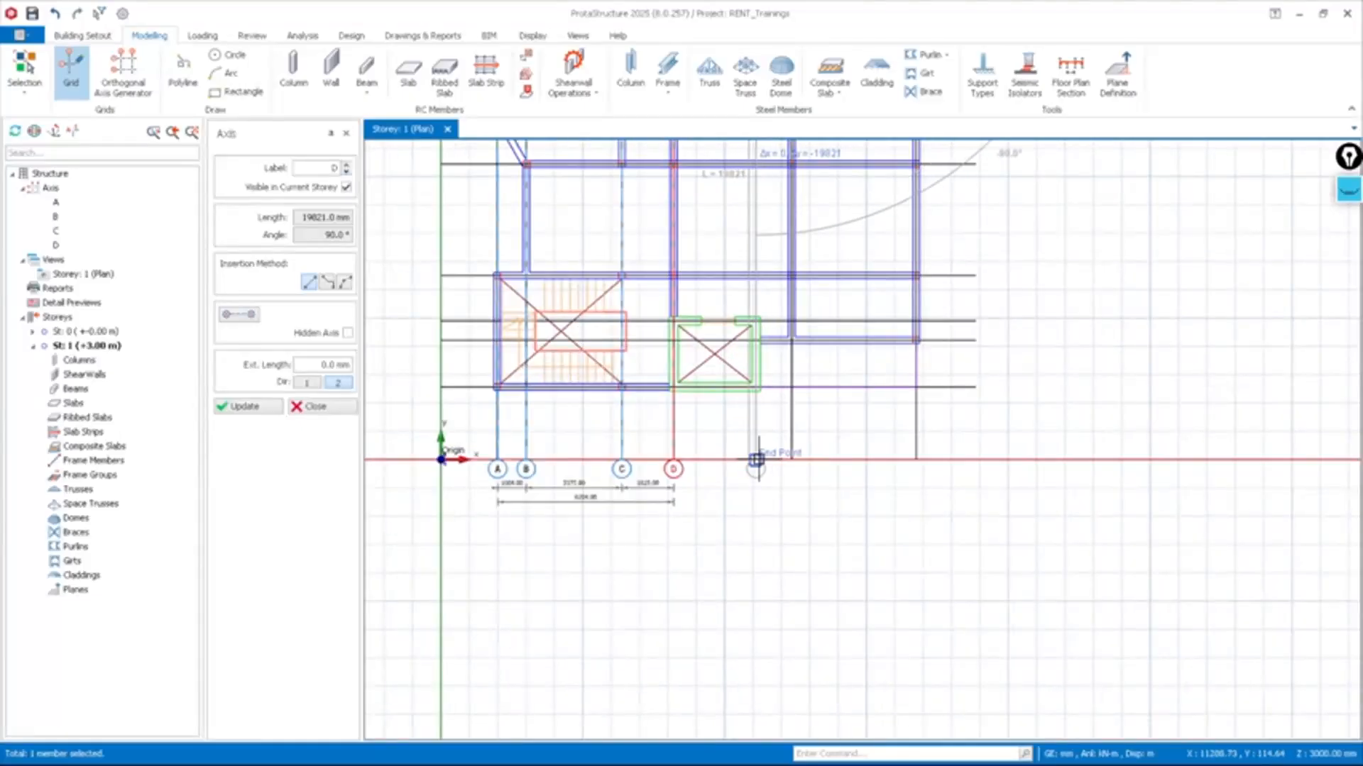
{"action": "left_click", "coordinate": [755, 461]}
Insert the sixth vertical axis along the reference line just right of the lift, ending at the line's lower end point
{"action": "scroll", "coordinate": [756, 494], "scroll_direction": "down", "scroll_amount": 3}
{"action": "scroll", "coordinate": [768, 228], "scroll_direction": "up", "scroll_amount": 3}
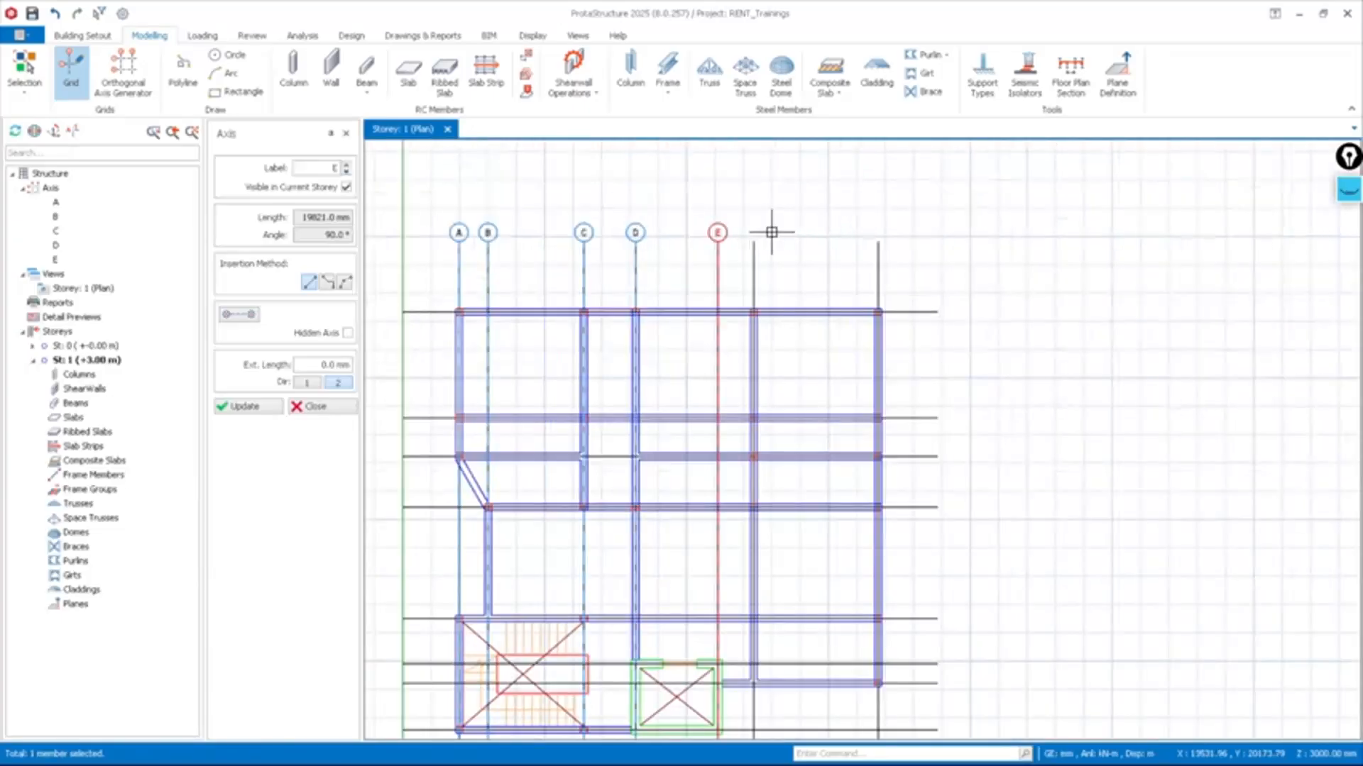
{"action": "left_click", "coordinate": [751, 241]}
{"action": "scroll", "coordinate": [781, 387], "scroll_direction": "down", "scroll_amount": 3}
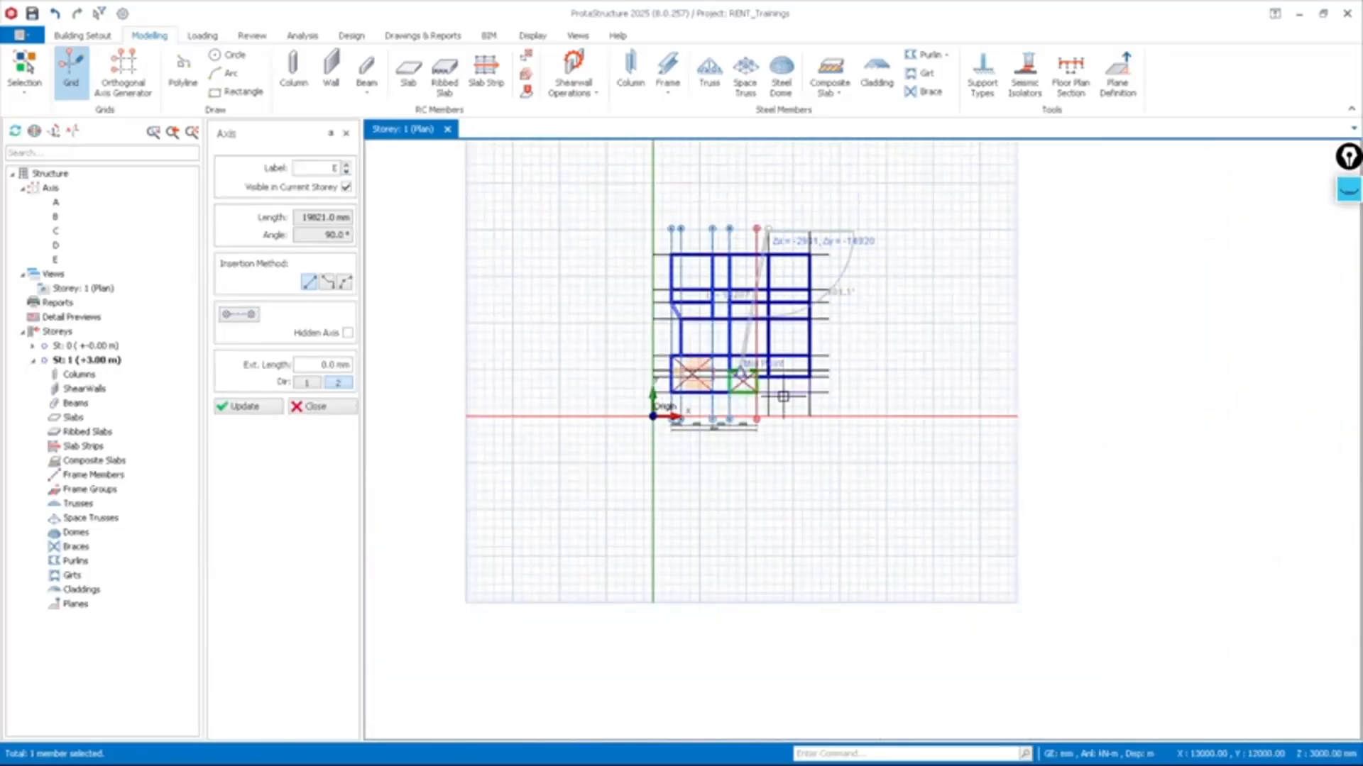
{"action": "scroll", "coordinate": [779, 417], "scroll_direction": "up", "scroll_amount": 3}
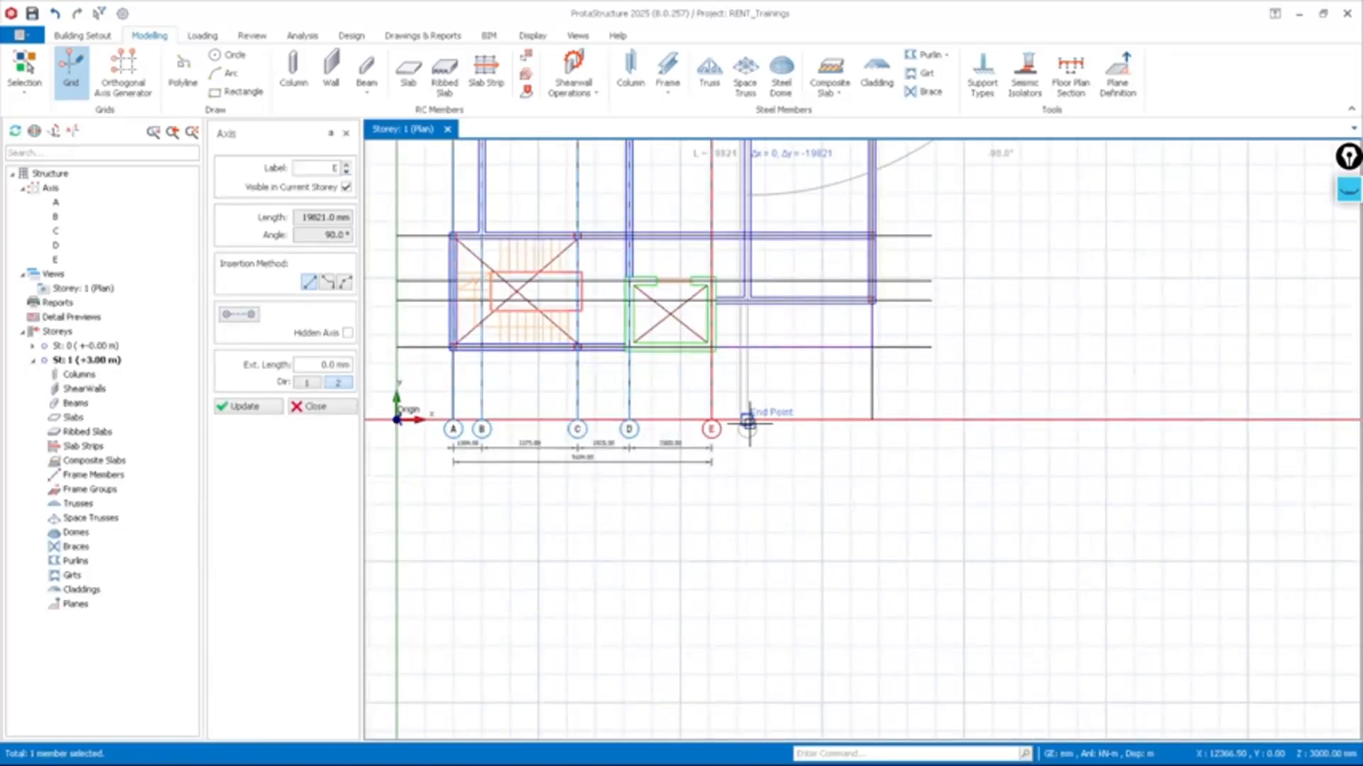
{"action": "left_click", "coordinate": [748, 423]}
Insert the seventh axis from the upper end of the rightmost vertical reference line to the grid intersection at X 17000, Y 0
{"action": "scroll", "coordinate": [751, 440], "scroll_direction": "down", "scroll_amount": 3}
{"action": "scroll", "coordinate": [843, 204], "scroll_direction": "down", "scroll_amount": 1}
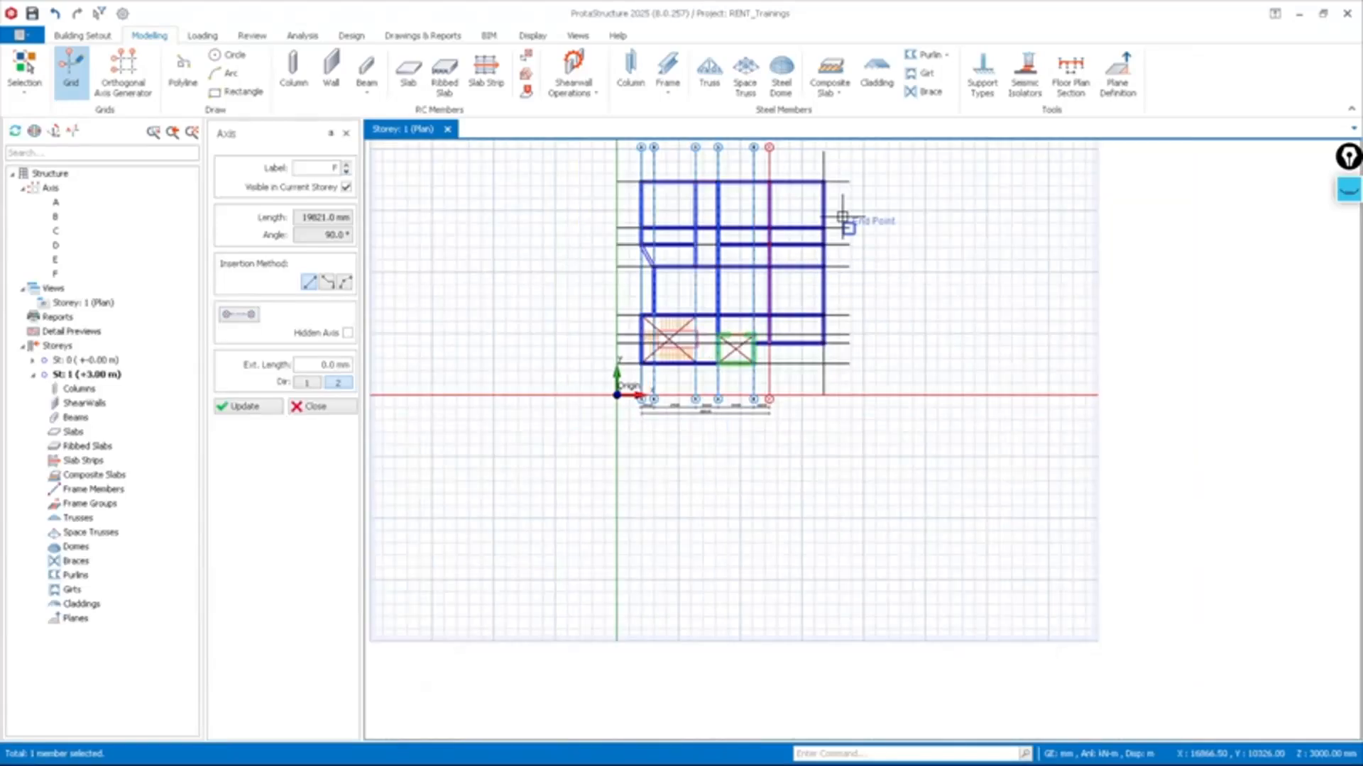
{"action": "left_click", "coordinate": [824, 151]}
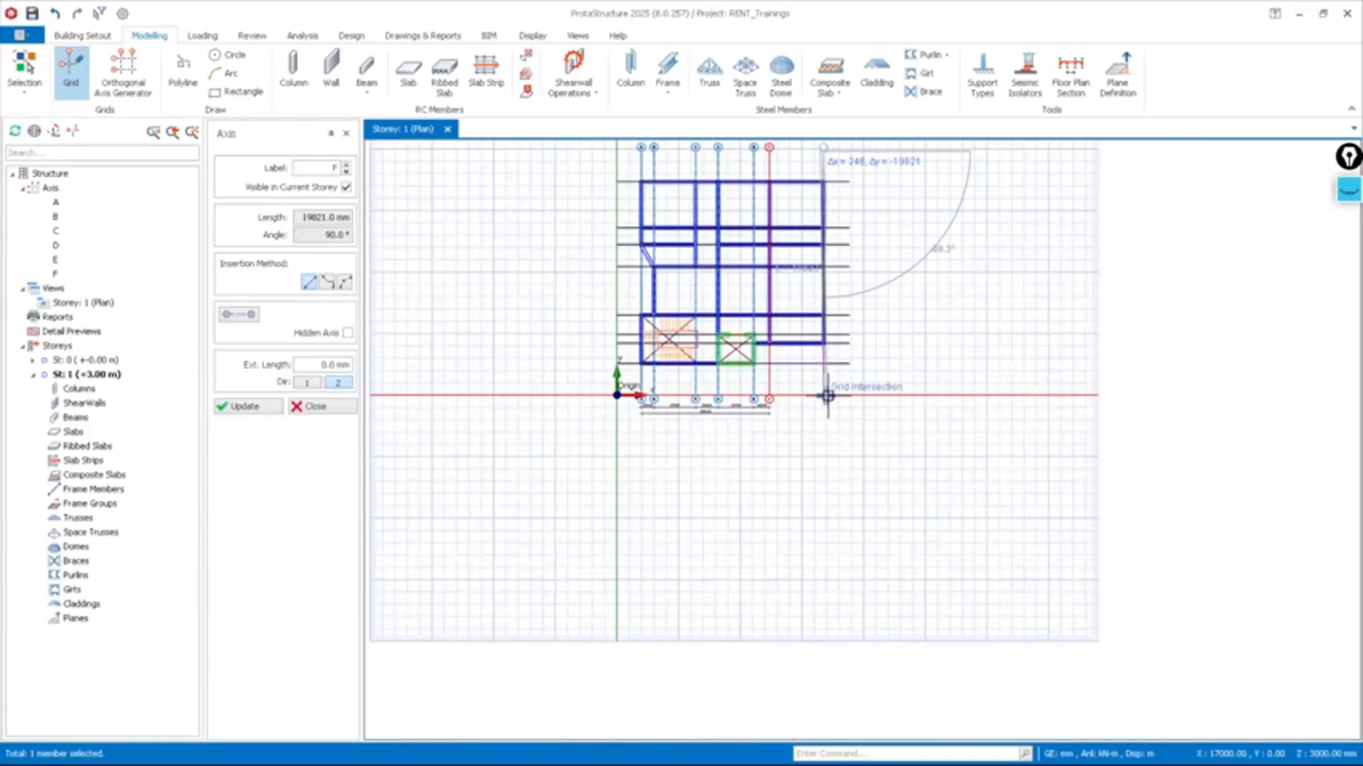
{"action": "scroll", "coordinate": [826, 395], "scroll_direction": "up", "scroll_amount": 3}
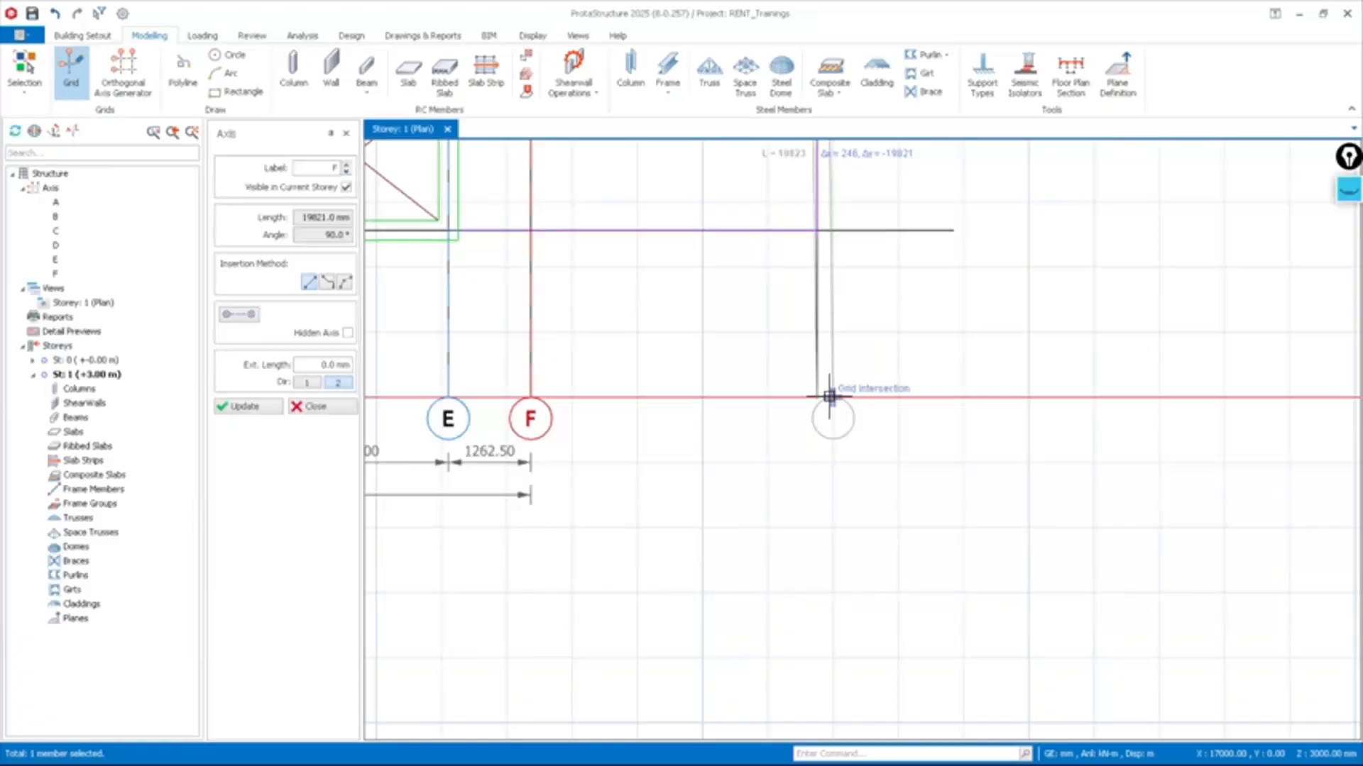
{"action": "left_click", "coordinate": [828, 395]}
{"action": "scroll", "coordinate": [829, 401], "scroll_direction": "down", "scroll_amount": 3}
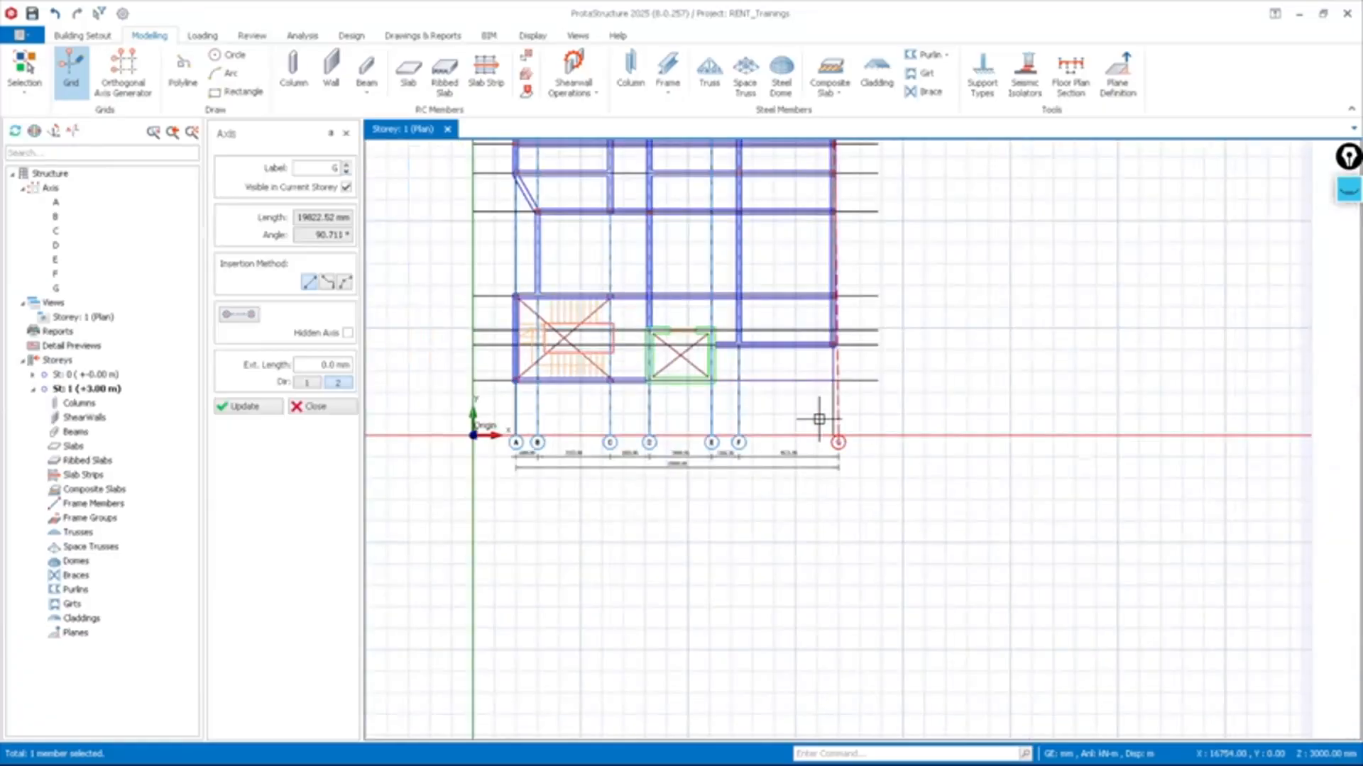
Set the axis label to 1 and insert the first horizontal axis along the full length of the uppermost horizontal reference line
{"action": "scroll", "coordinate": [770, 387], "scroll_direction": "down", "scroll_amount": 3}
{"action": "scroll", "coordinate": [700, 338], "scroll_direction": "up", "scroll_amount": 3}
{"action": "scroll", "coordinate": [777, 392], "scroll_direction": "down", "scroll_amount": 3}
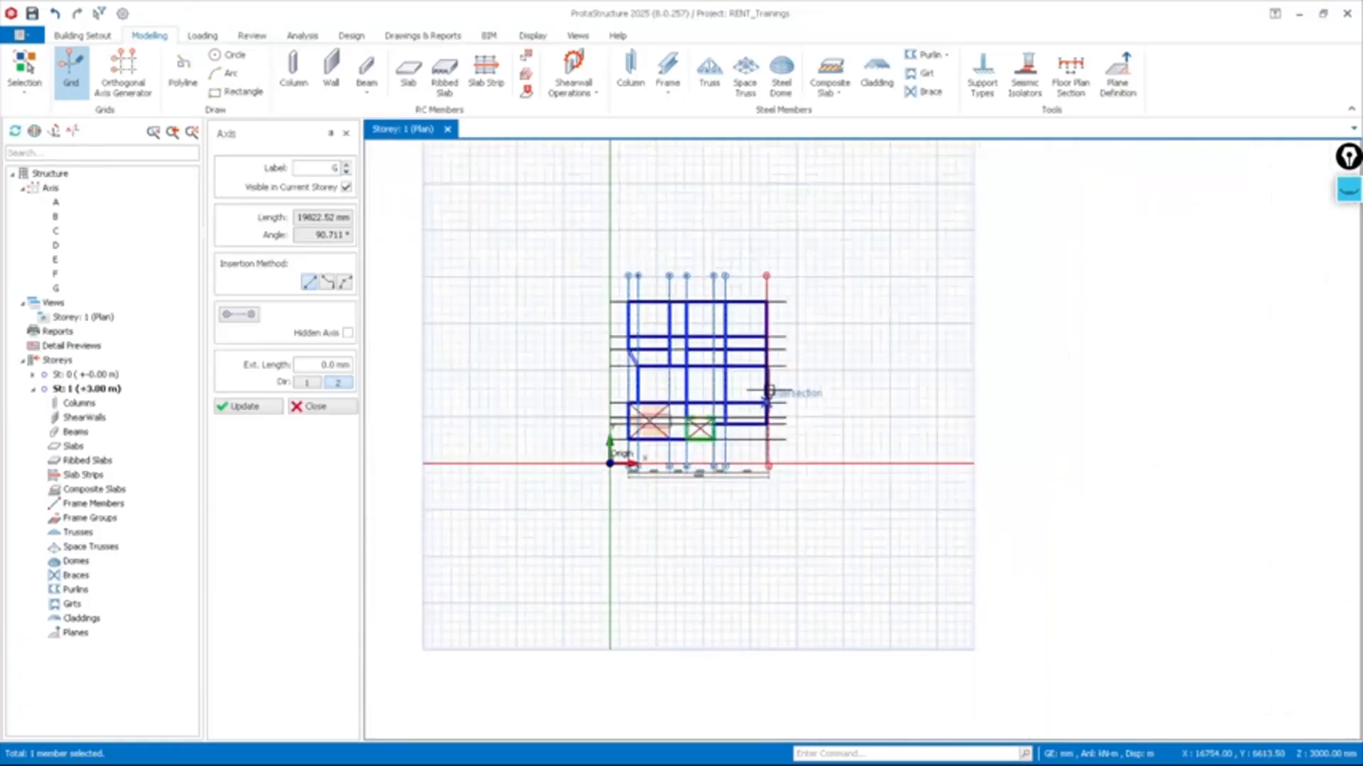
{"action": "scroll", "coordinate": [683, 278], "scroll_direction": "up", "scroll_amount": 1}
{"action": "scroll", "coordinate": [683, 278], "scroll_direction": "up", "scroll_amount": 2}
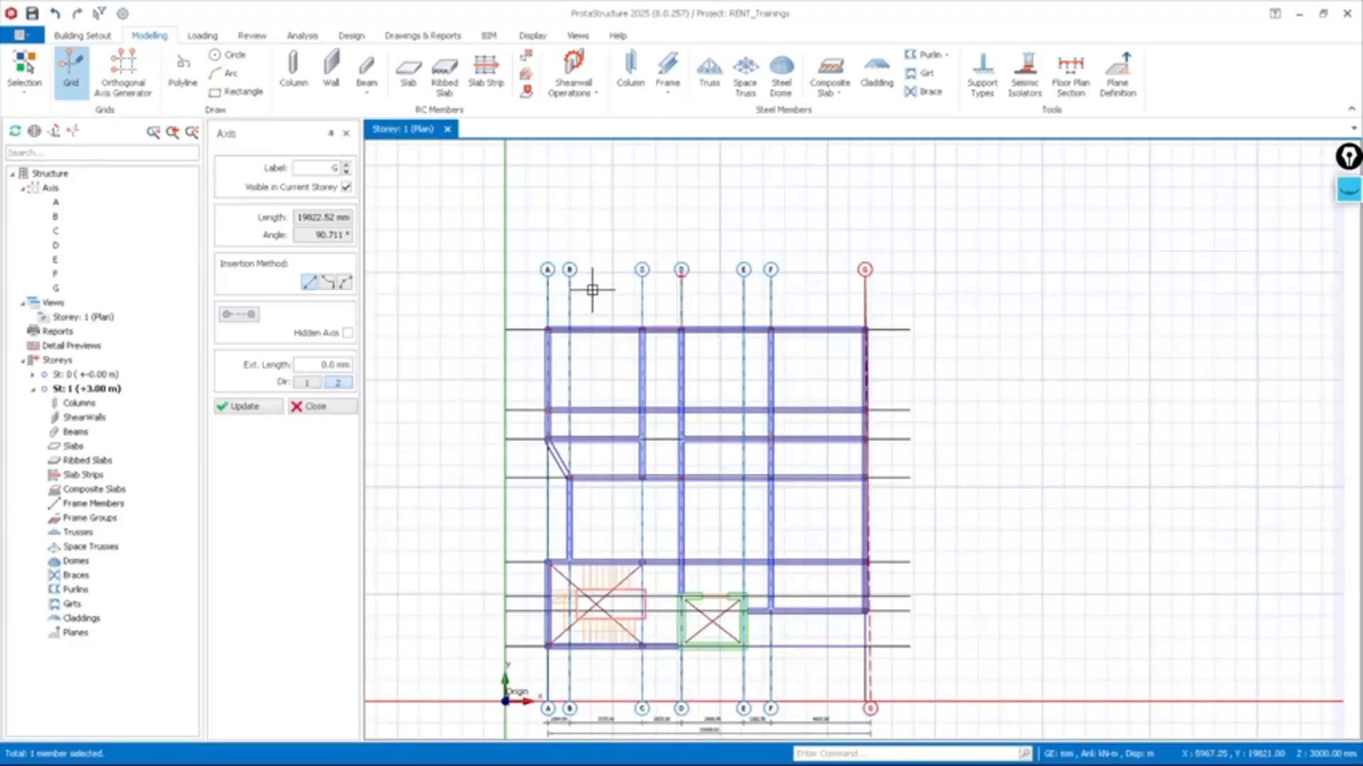
{"action": "left_click", "coordinate": [335, 168]}
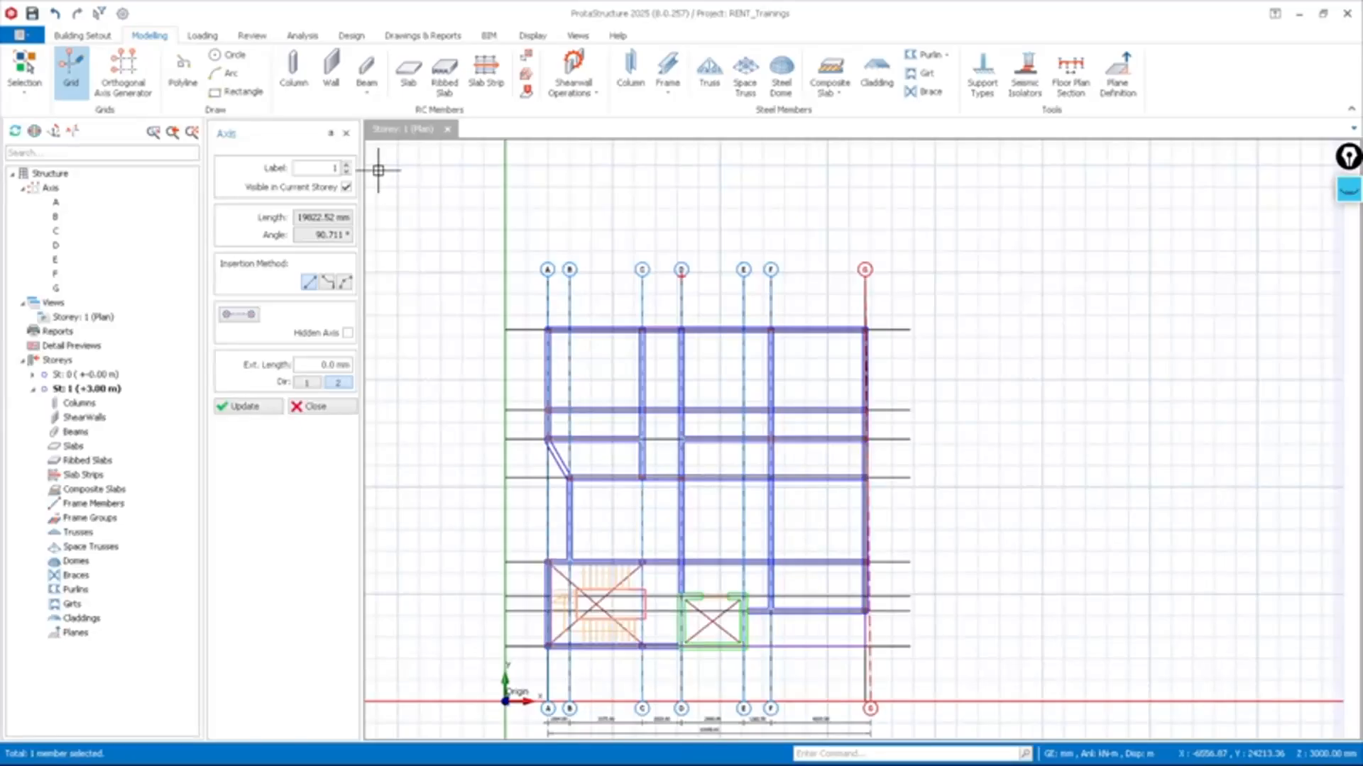
{"action": "left_click", "coordinate": [504, 330]}
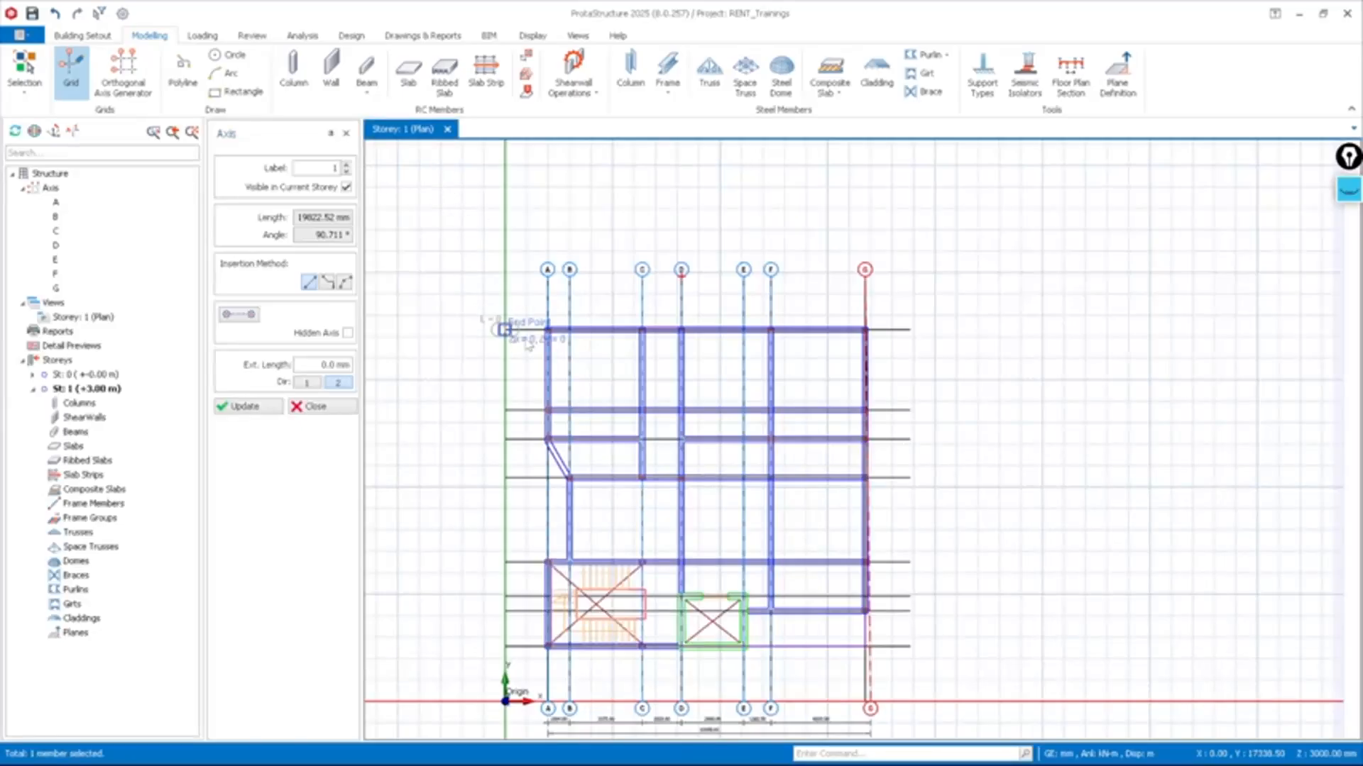
{"action": "left_click", "coordinate": [912, 330]}
Insert the second horizontal axis along the next reference line below axis 1, from end point to end point
{"action": "scroll", "coordinate": [521, 408], "scroll_direction": "up", "scroll_amount": 3}
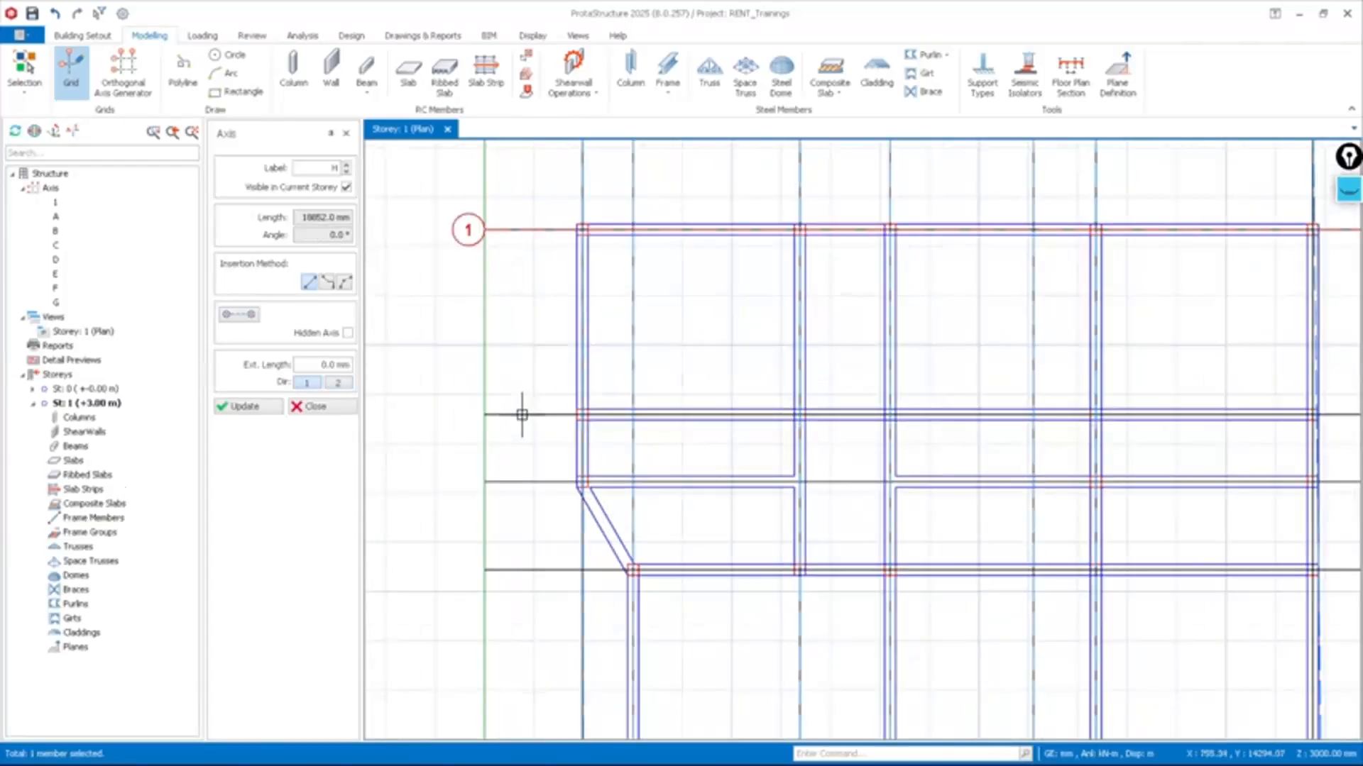
{"action": "left_click", "coordinate": [483, 414]}
{"action": "scroll", "coordinate": [497, 410], "scroll_direction": "down", "scroll_amount": 3}
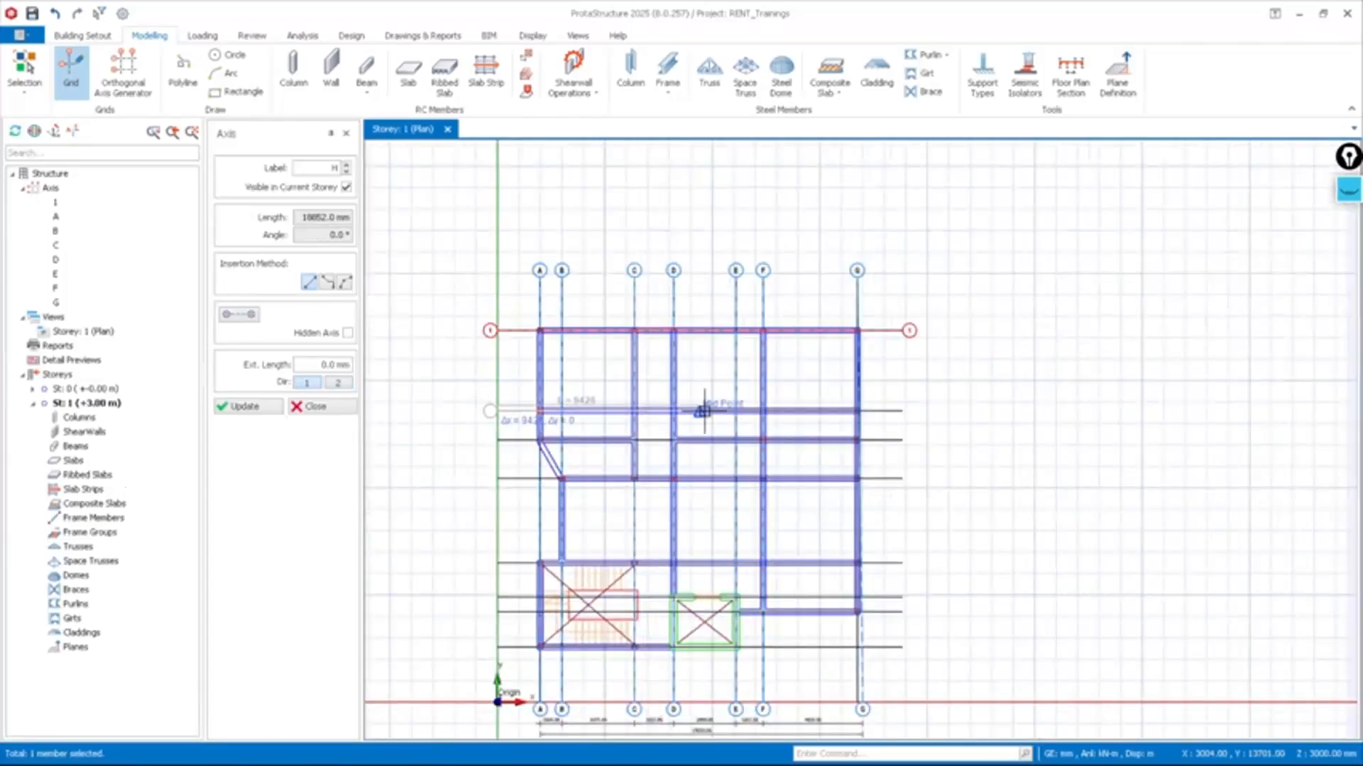
{"action": "left_click", "coordinate": [902, 410]}
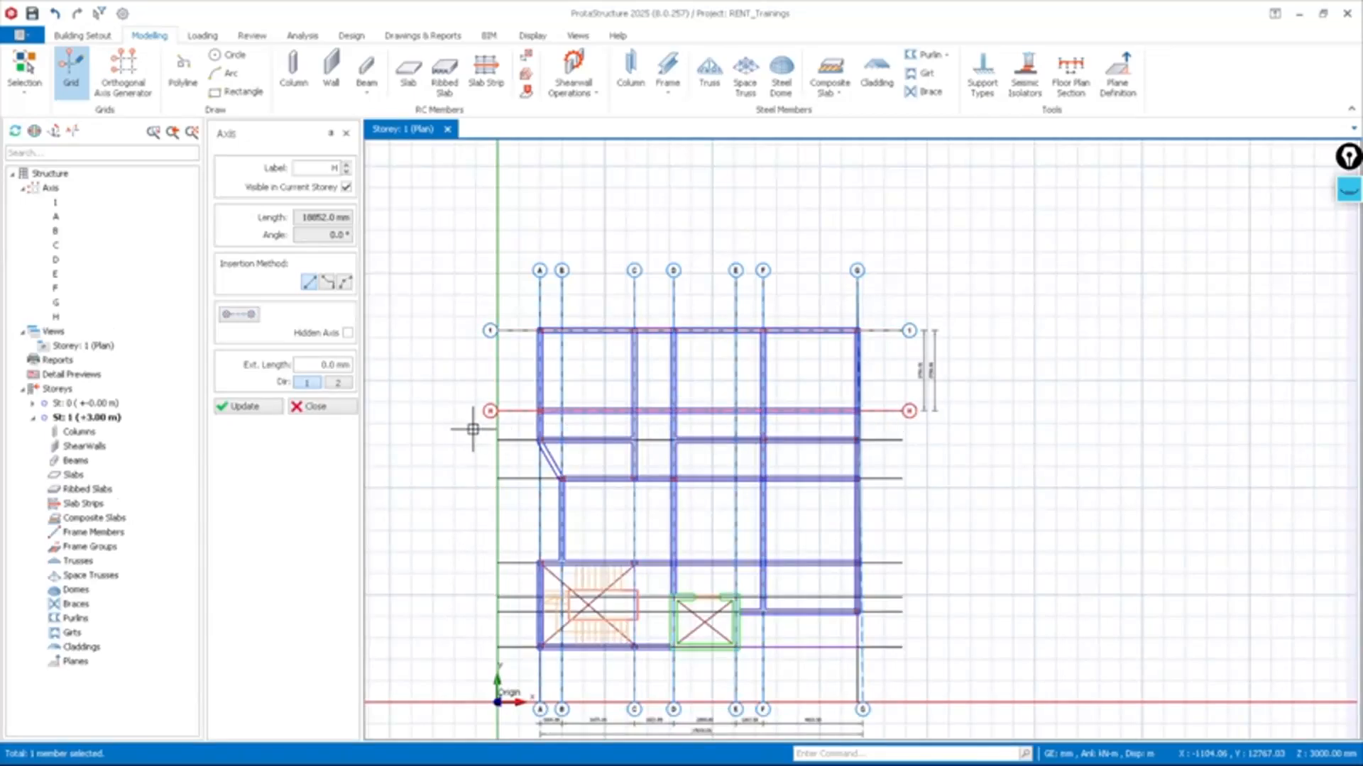
Abandon the next axis and relabel the selected second horizontal axis as 2
{"action": "left_click", "coordinate": [496, 439]}
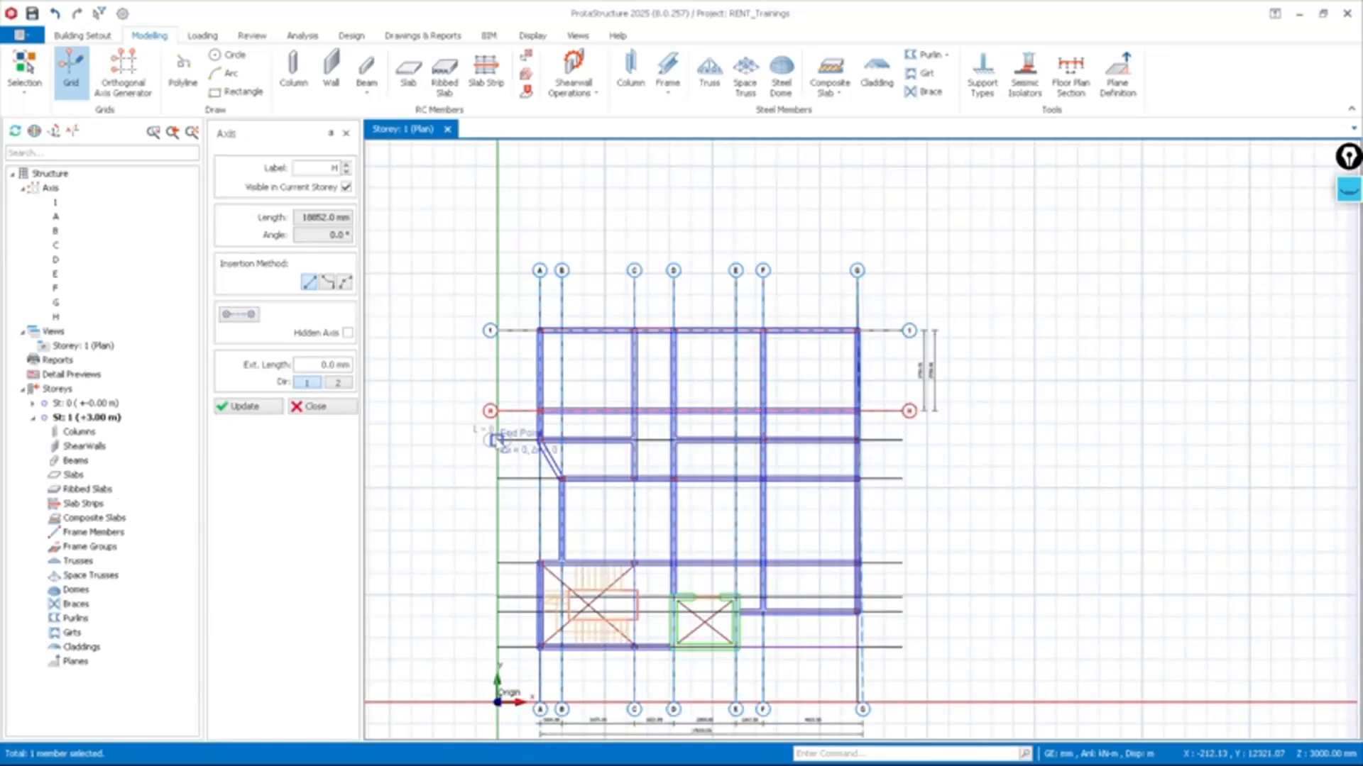
{"action": "key", "text": "Escape"}
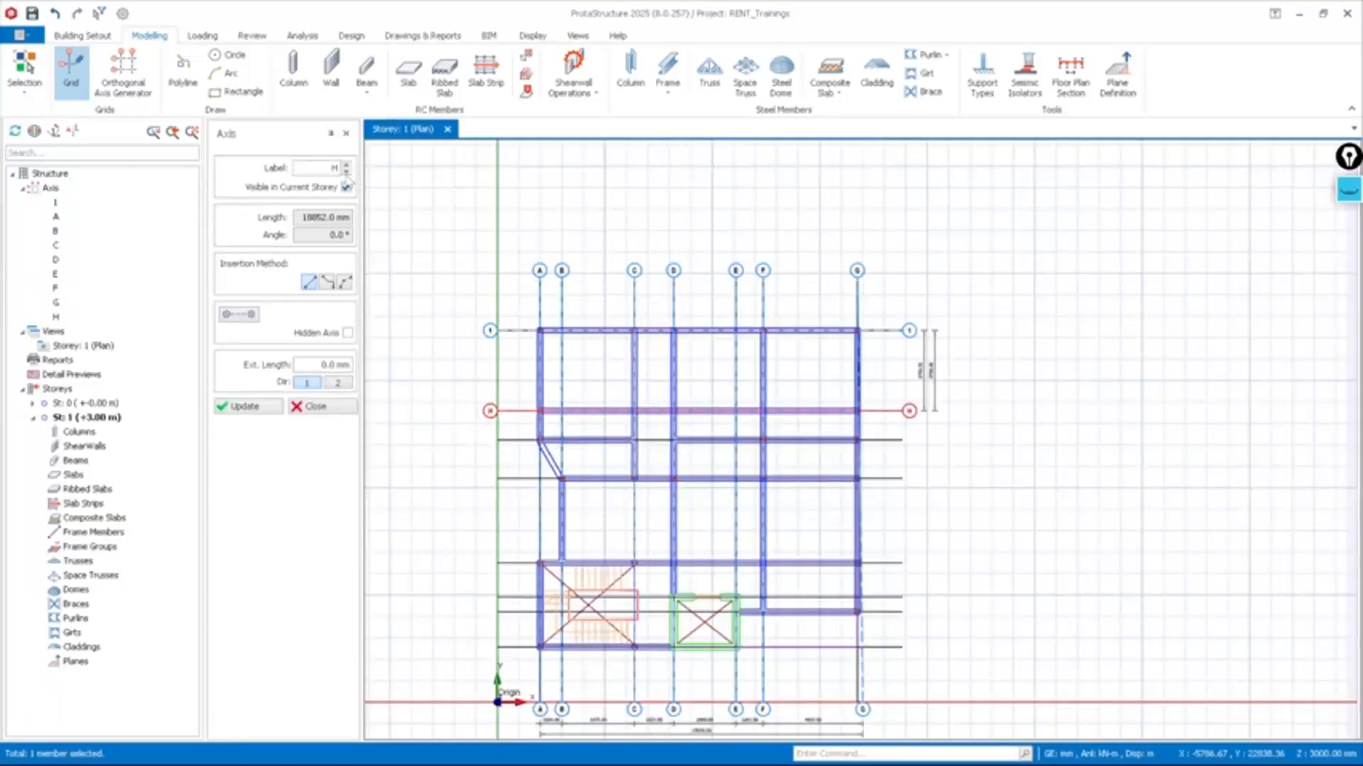
{"action": "left_click", "coordinate": [343, 171]}
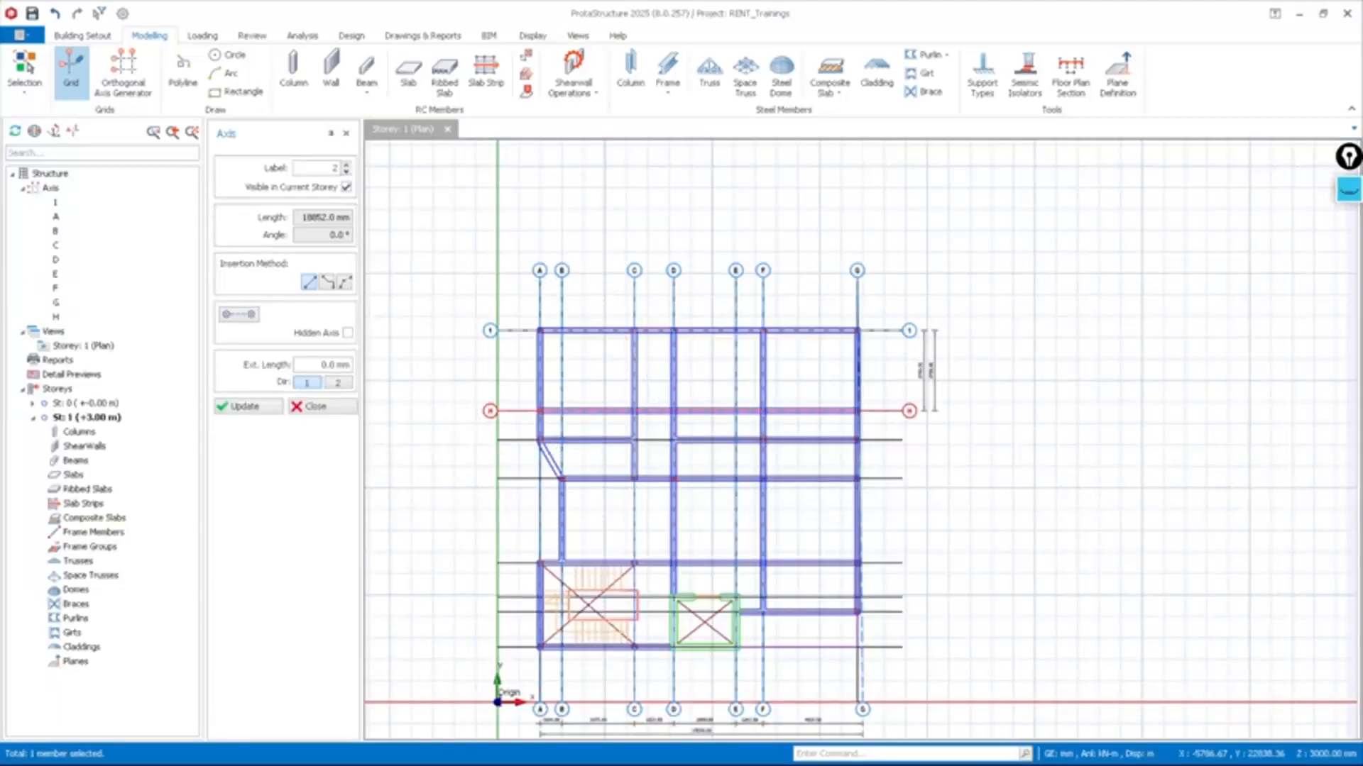
{"action": "left_click", "coordinate": [242, 407]}
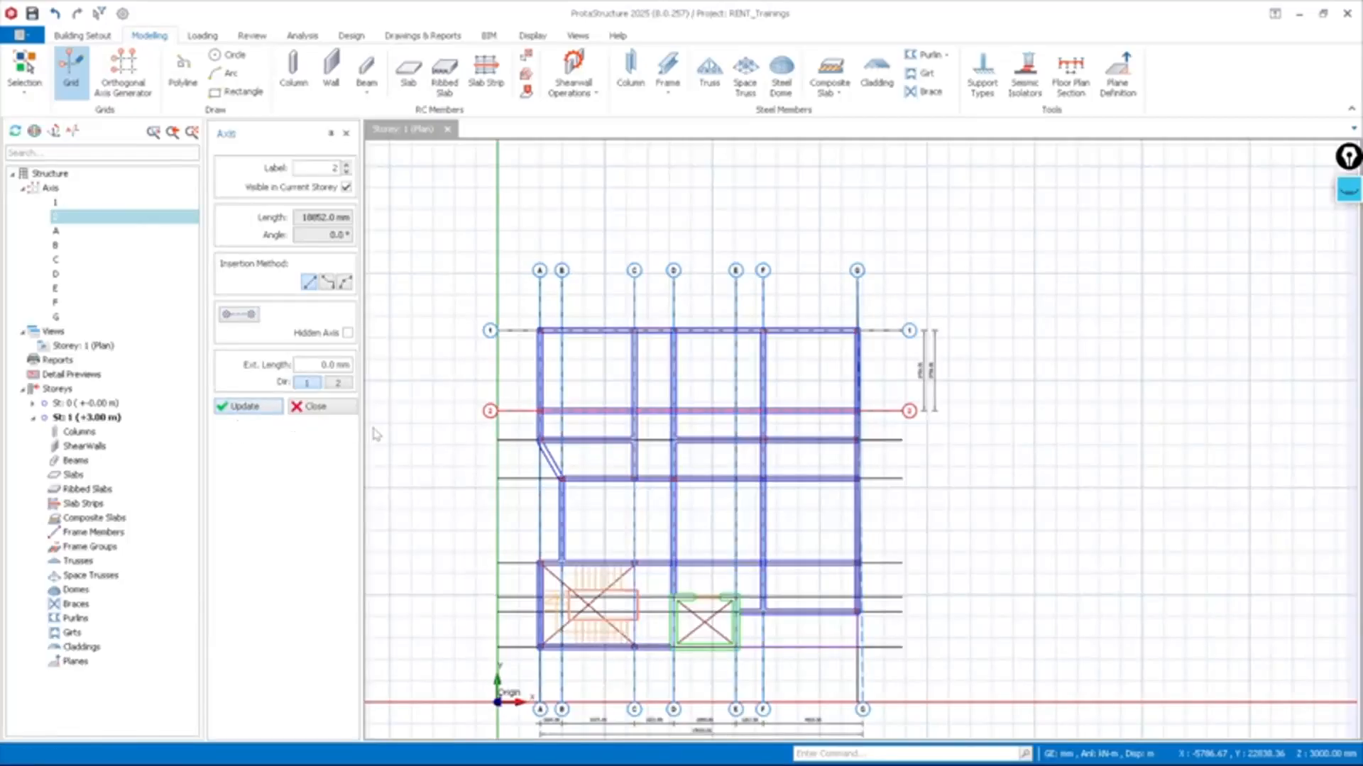
Insert the third and fourth horizontal axes along the reference lines at the upper and lower ends of the slanted beam
{"action": "scroll", "coordinate": [497, 443], "scroll_direction": "up", "scroll_amount": 3}
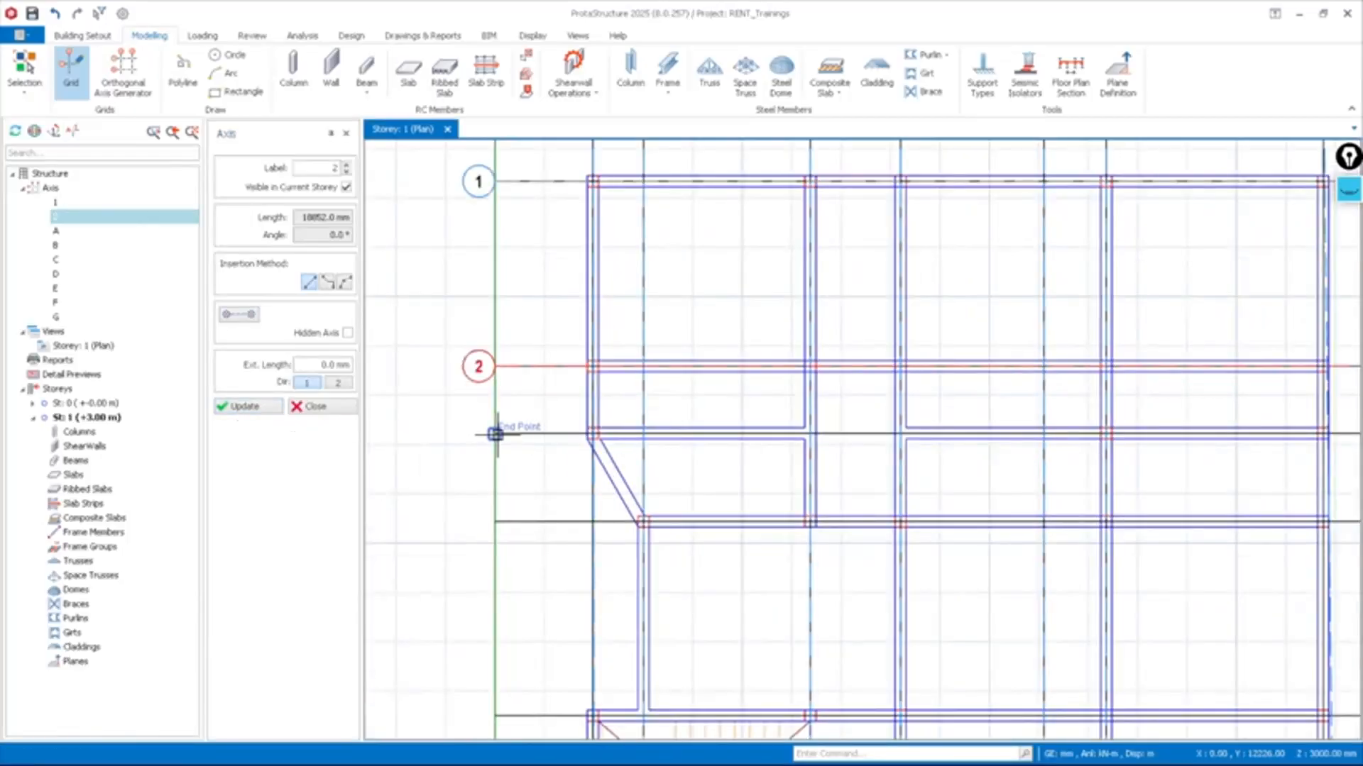
{"action": "left_click", "coordinate": [496, 435]}
{"action": "scroll", "coordinate": [450, 450], "scroll_direction": "down", "scroll_amount": 3}
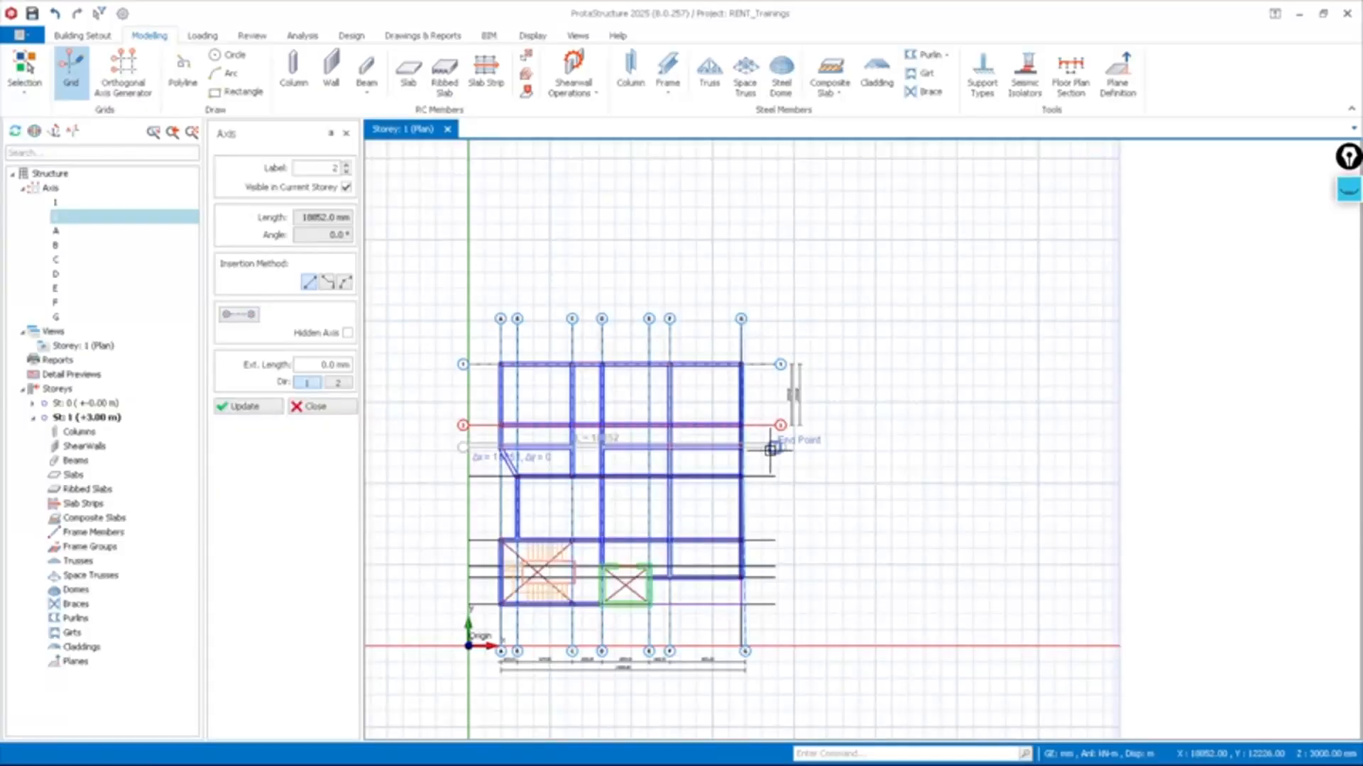
{"action": "left_click", "coordinate": [772, 449]}
{"action": "scroll", "coordinate": [489, 485], "scroll_direction": "up", "scroll_amount": 5}
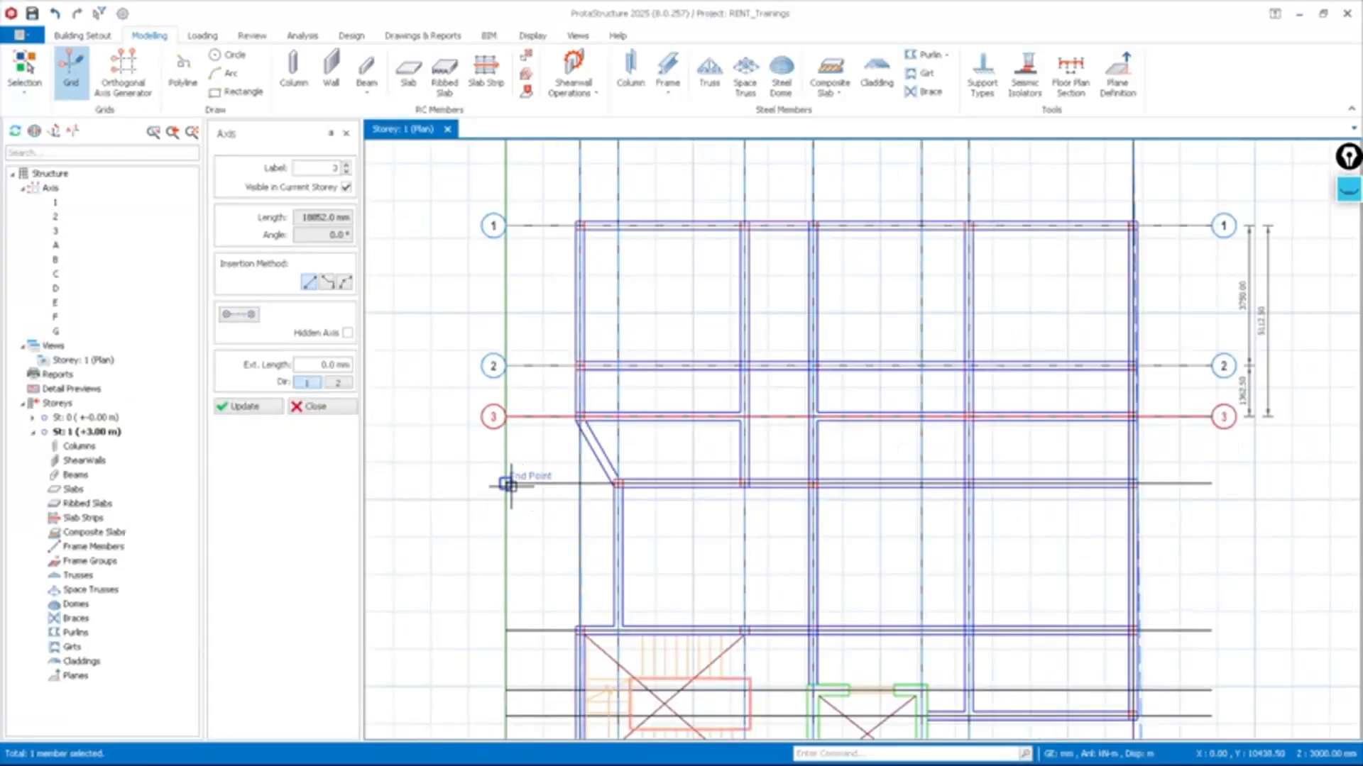
{"action": "left_click", "coordinate": [508, 484]}
{"action": "scroll", "coordinate": [576, 497], "scroll_direction": "down", "scroll_amount": 3}
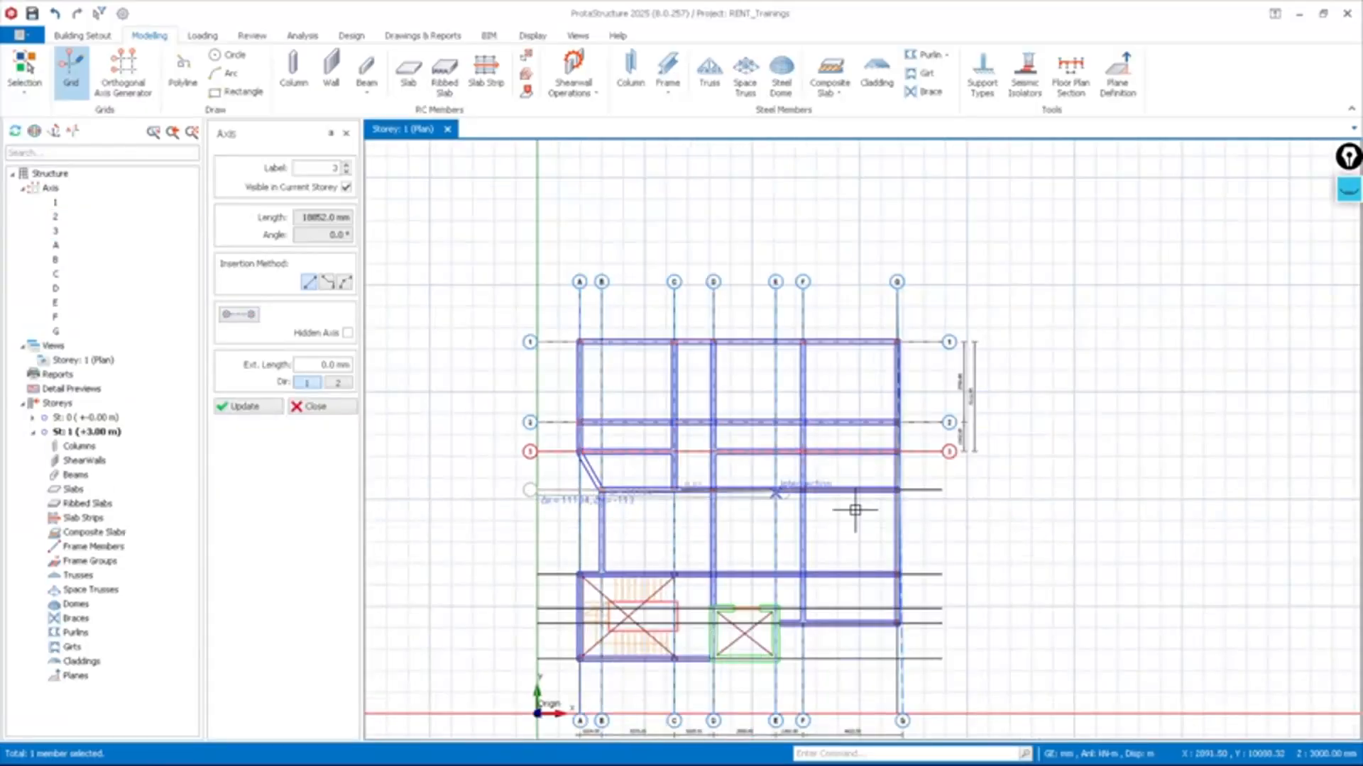
{"action": "left_click", "coordinate": [942, 490]}
Insert the fifth and sixth horizontal axes along the reference lines at the stair's upper edge and the lift's upper wall
{"action": "left_click", "coordinate": [531, 573]}
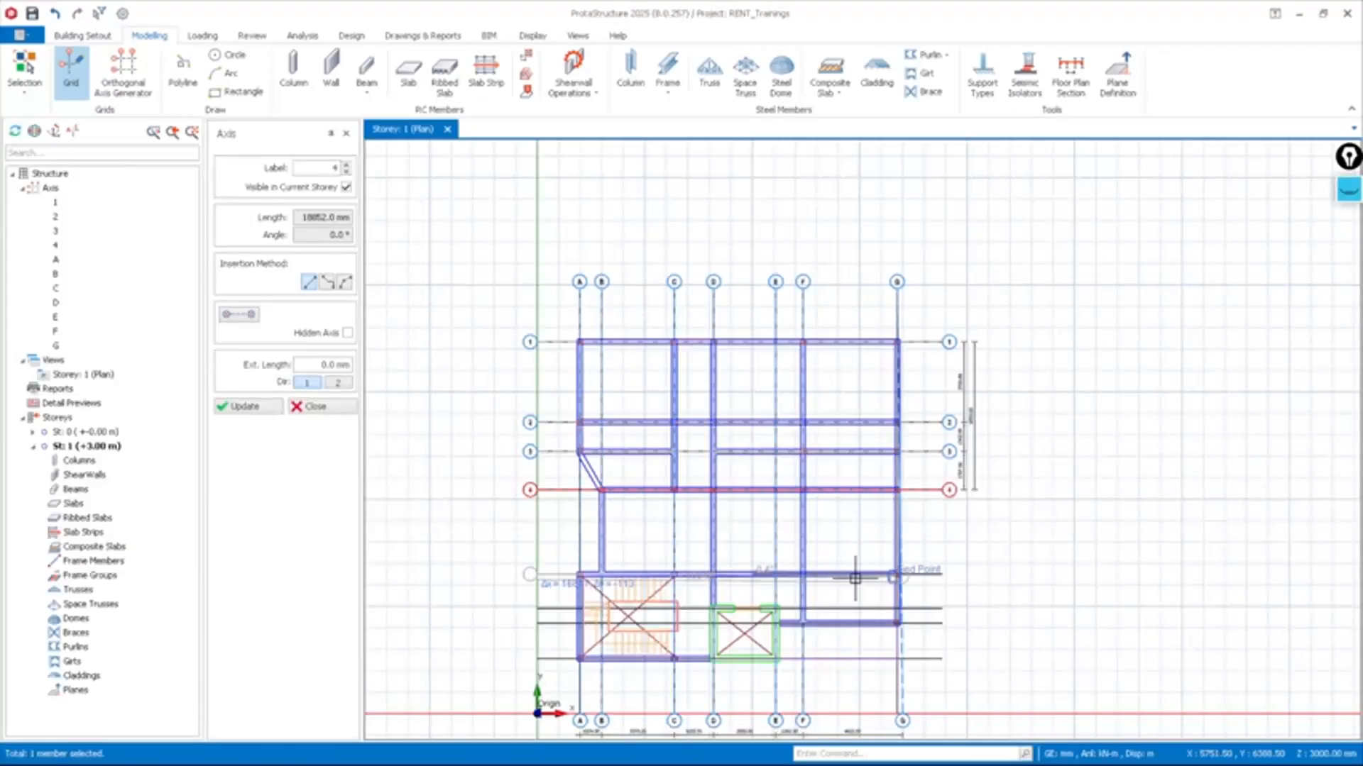
{"action": "left_click", "coordinate": [943, 573]}
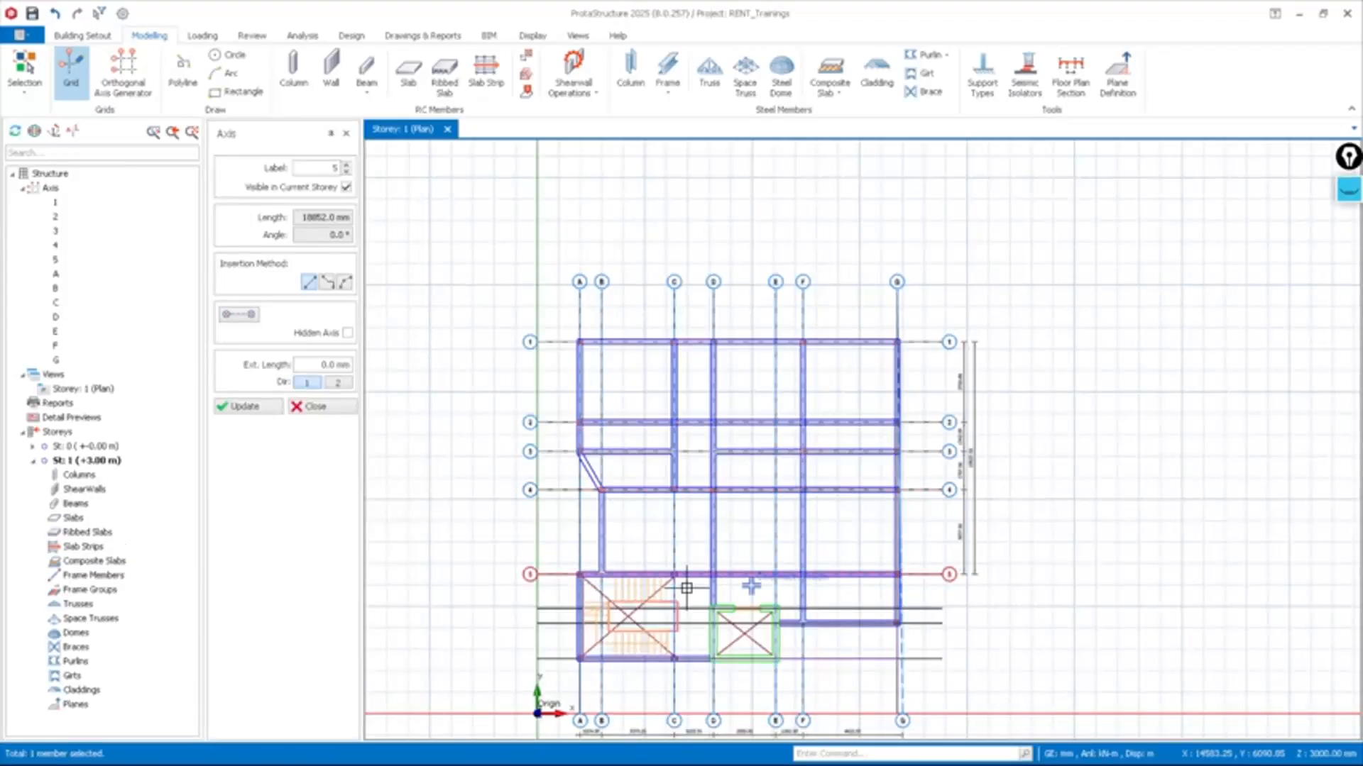
{"action": "left_click", "coordinate": [538, 611]}
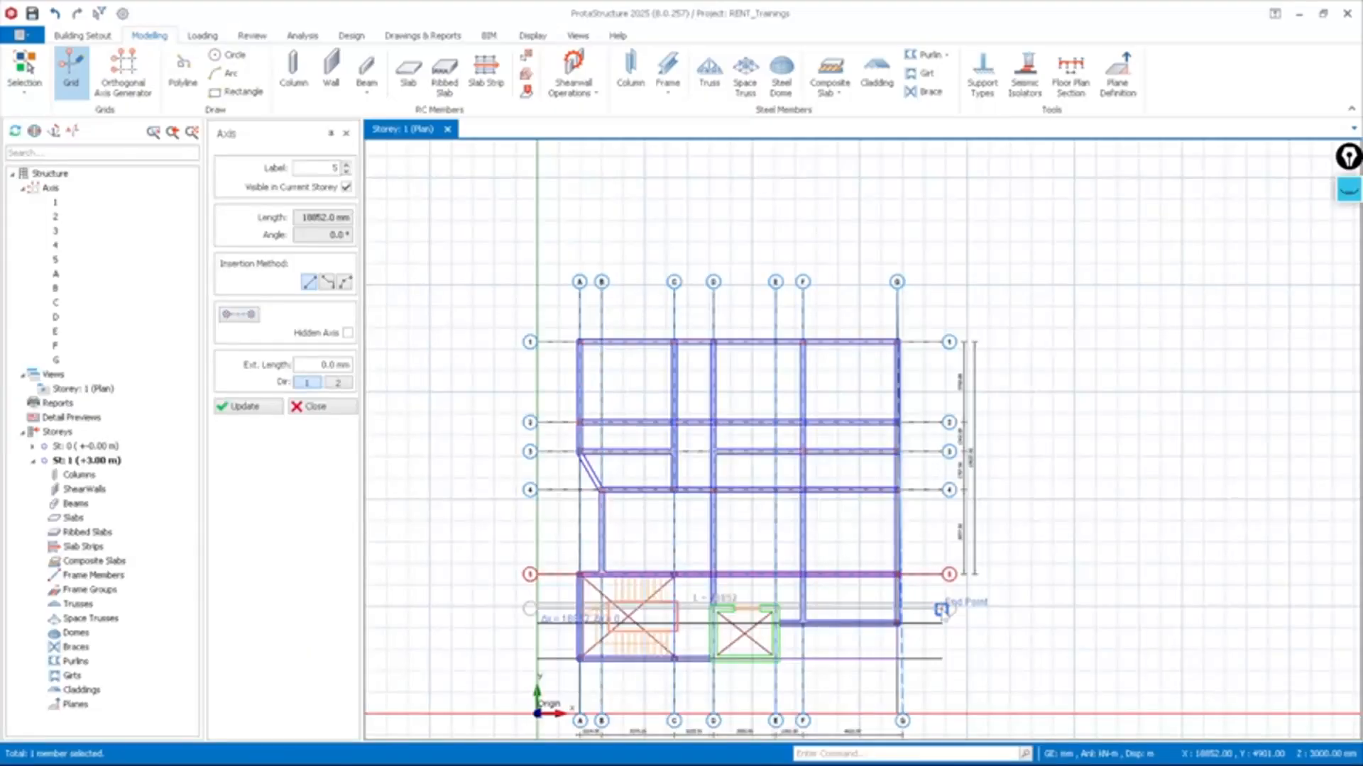
{"action": "left_click", "coordinate": [948, 610]}
Insert the seventh and eighth horizontal axes along the reference lines at the short beam beside the lift and the stair's lower edge, then finish axis insertion
{"action": "scroll", "coordinate": [786, 443], "scroll_direction": "down", "scroll_amount": 4}
{"action": "scroll", "coordinate": [760, 584], "scroll_direction": "up", "scroll_amount": 5}
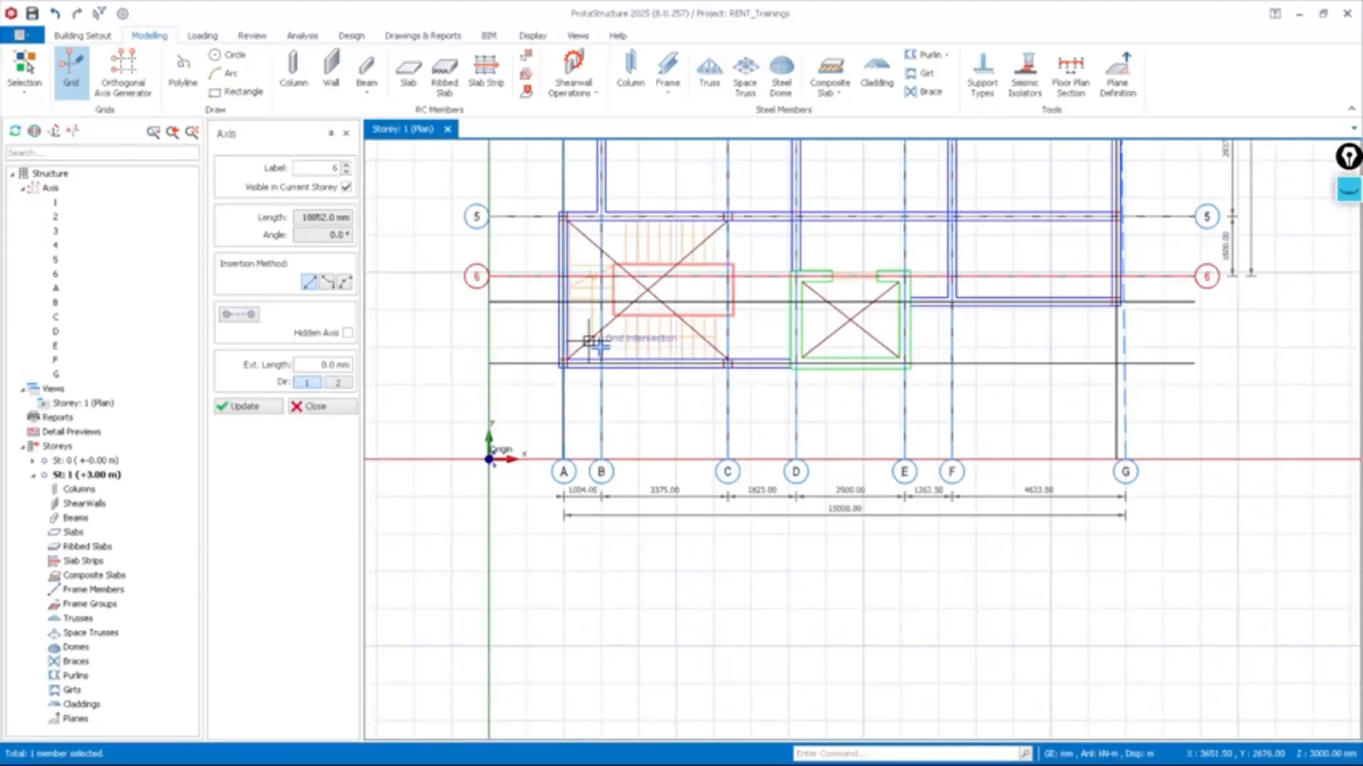
{"action": "left_click", "coordinate": [490, 302]}
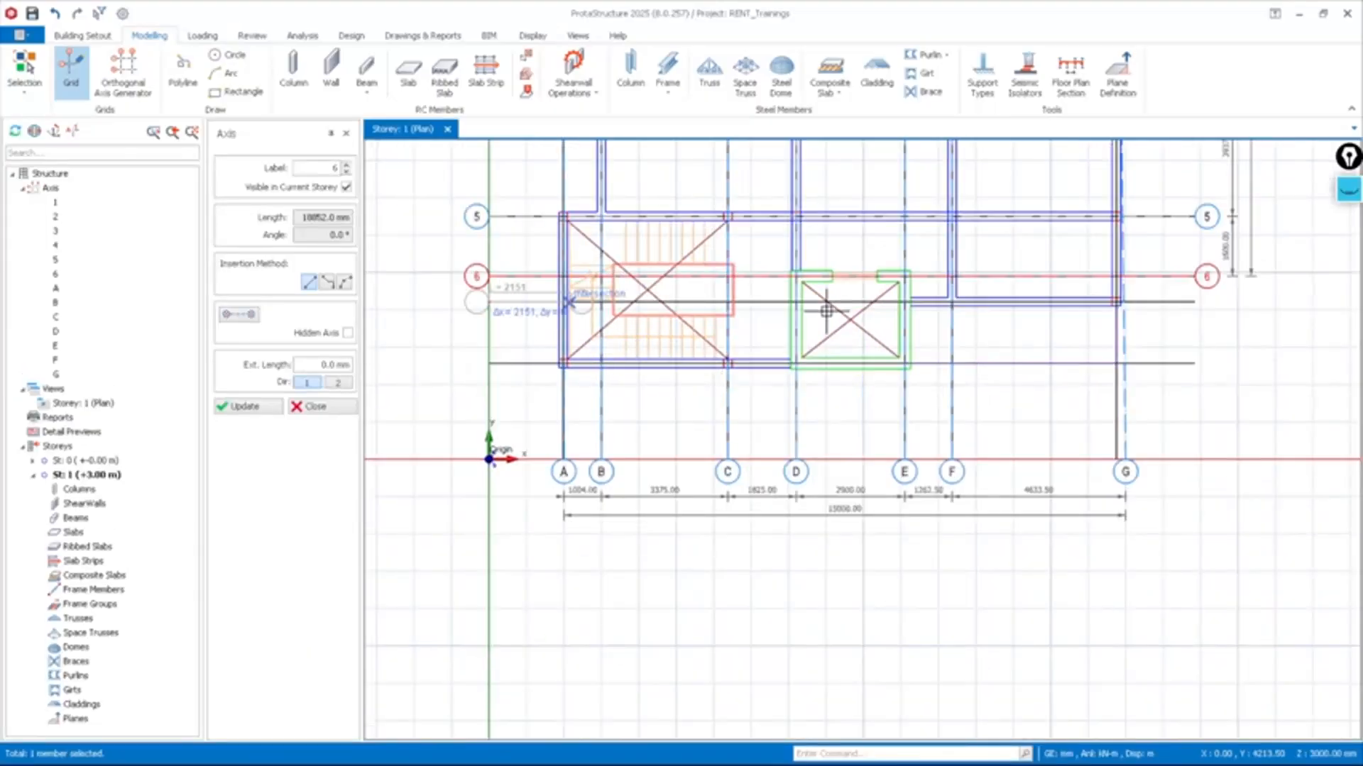
{"action": "left_click", "coordinate": [1195, 302]}
{"action": "left_click", "coordinate": [490, 364]}
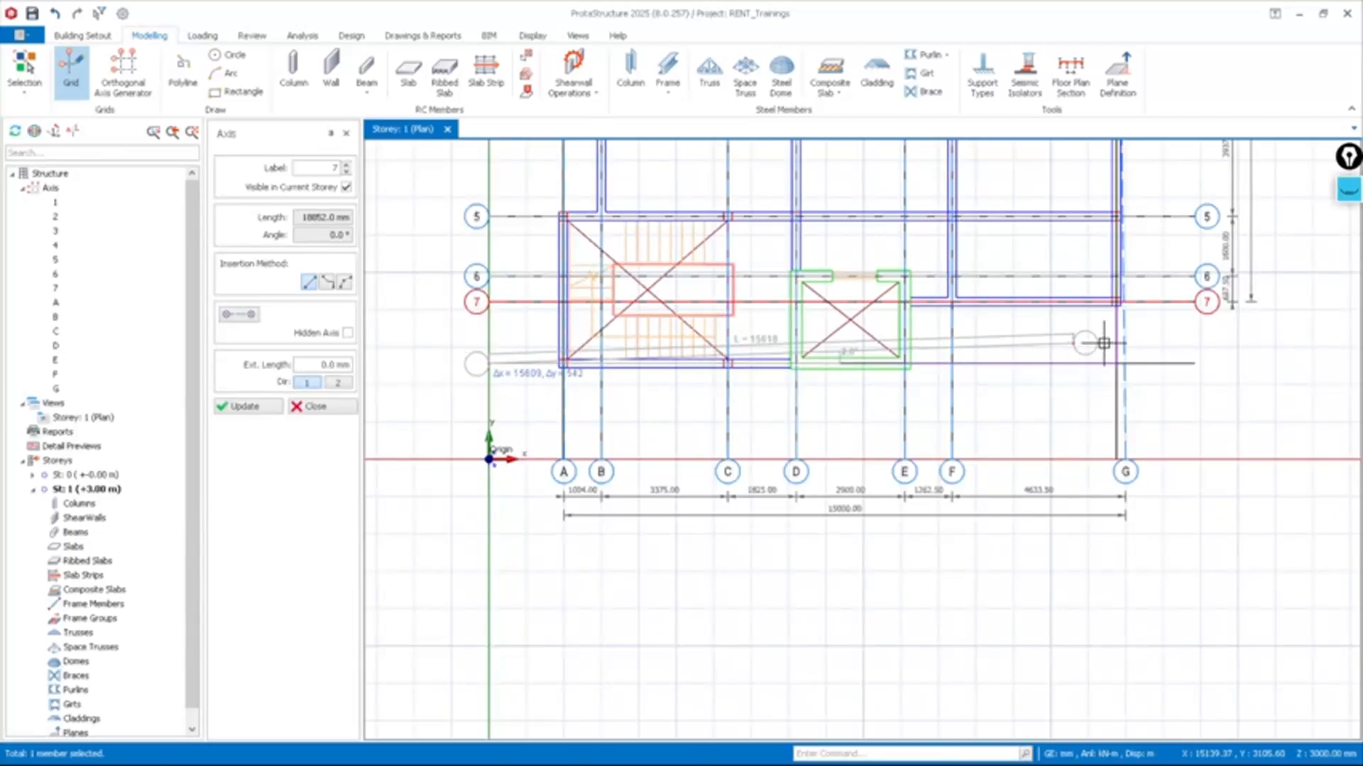
{"action": "left_click", "coordinate": [1192, 362]}
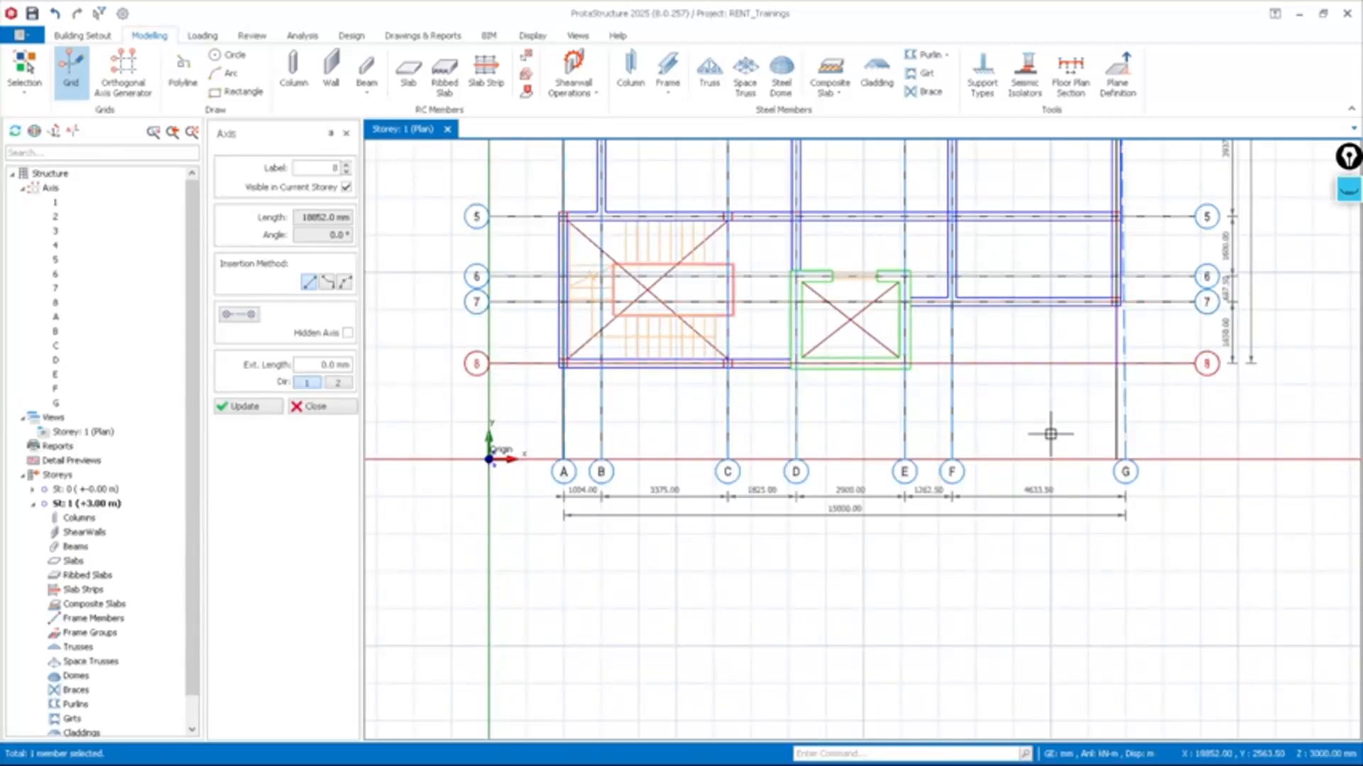
{"action": "scroll", "coordinate": [927, 517], "scroll_direction": "down", "scroll_amount": 3}
{"action": "scroll", "coordinate": [781, 286], "scroll_direction": "up", "scroll_amount": 2}
{"action": "scroll", "coordinate": [702, 344], "scroll_direction": "down", "scroll_amount": 3}
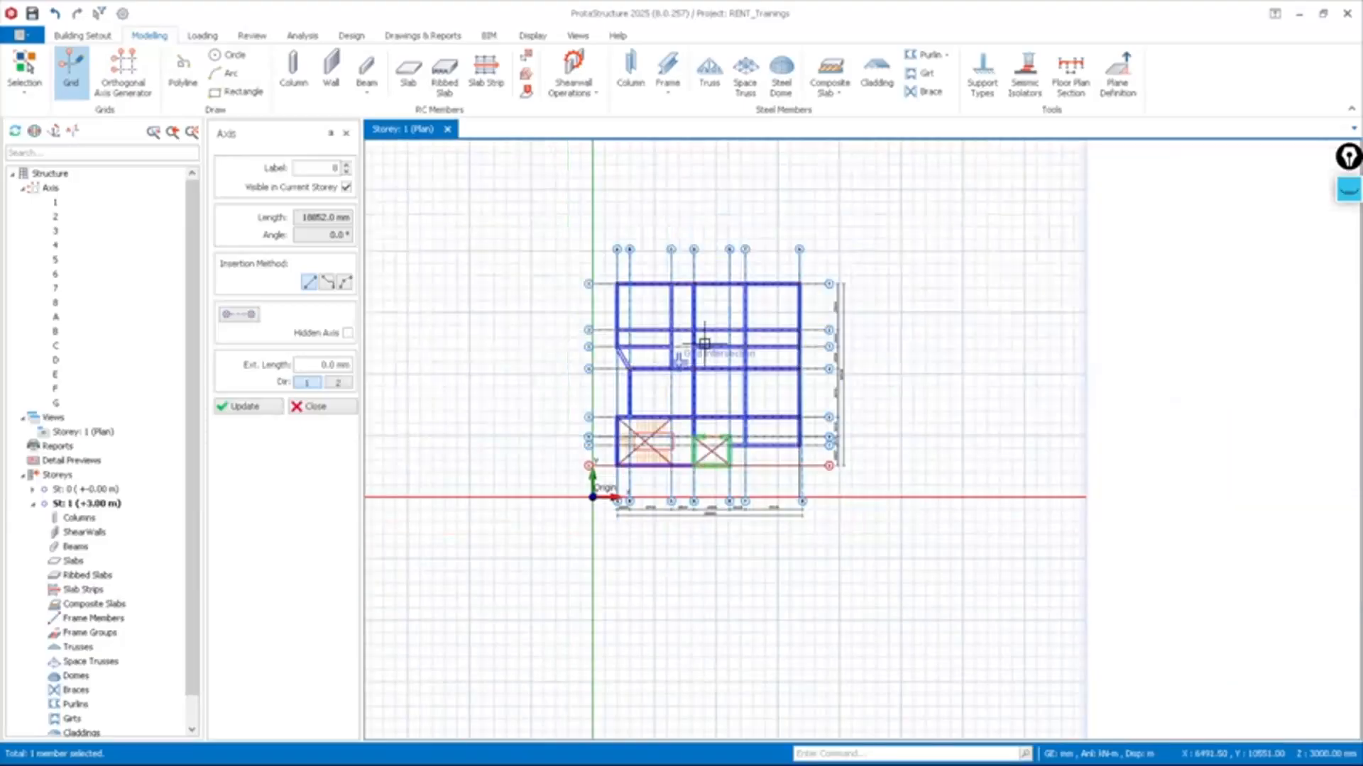
{"action": "scroll", "coordinate": [653, 347], "scroll_direction": "up", "scroll_amount": 2}
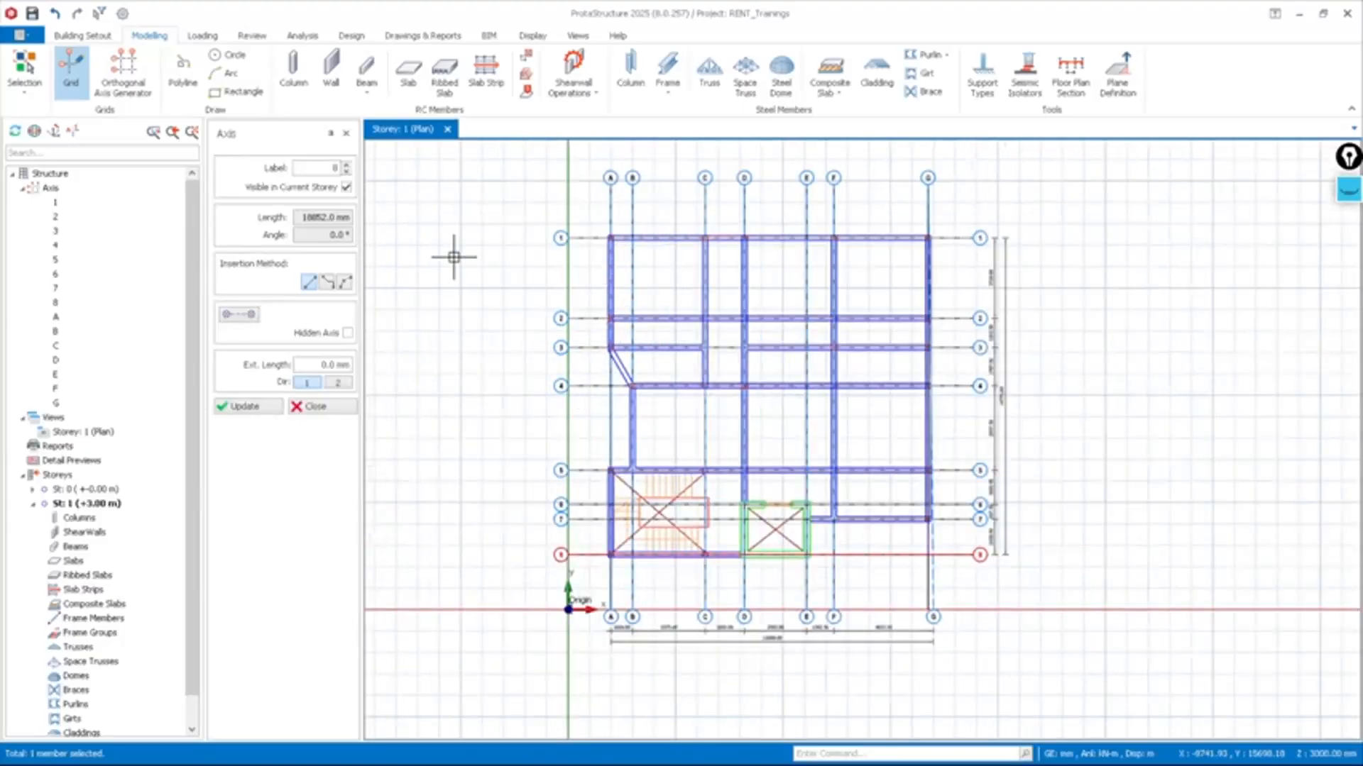
{"action": "left_click", "coordinate": [346, 134]}
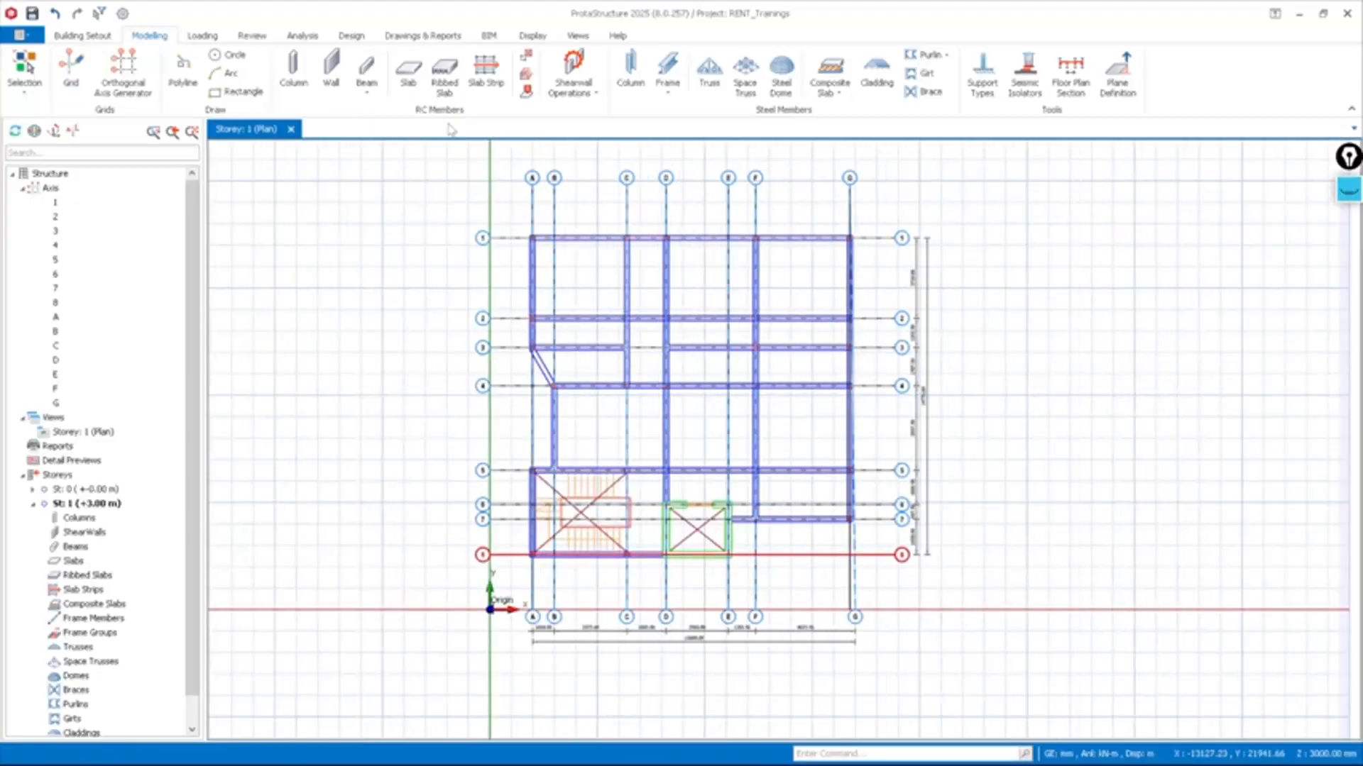
Deactivate the Storey 1 external reference drawing "PR DXF File.dxf" so that only the axis grid is displayed
{"action": "left_click", "coordinate": [93, 38]}
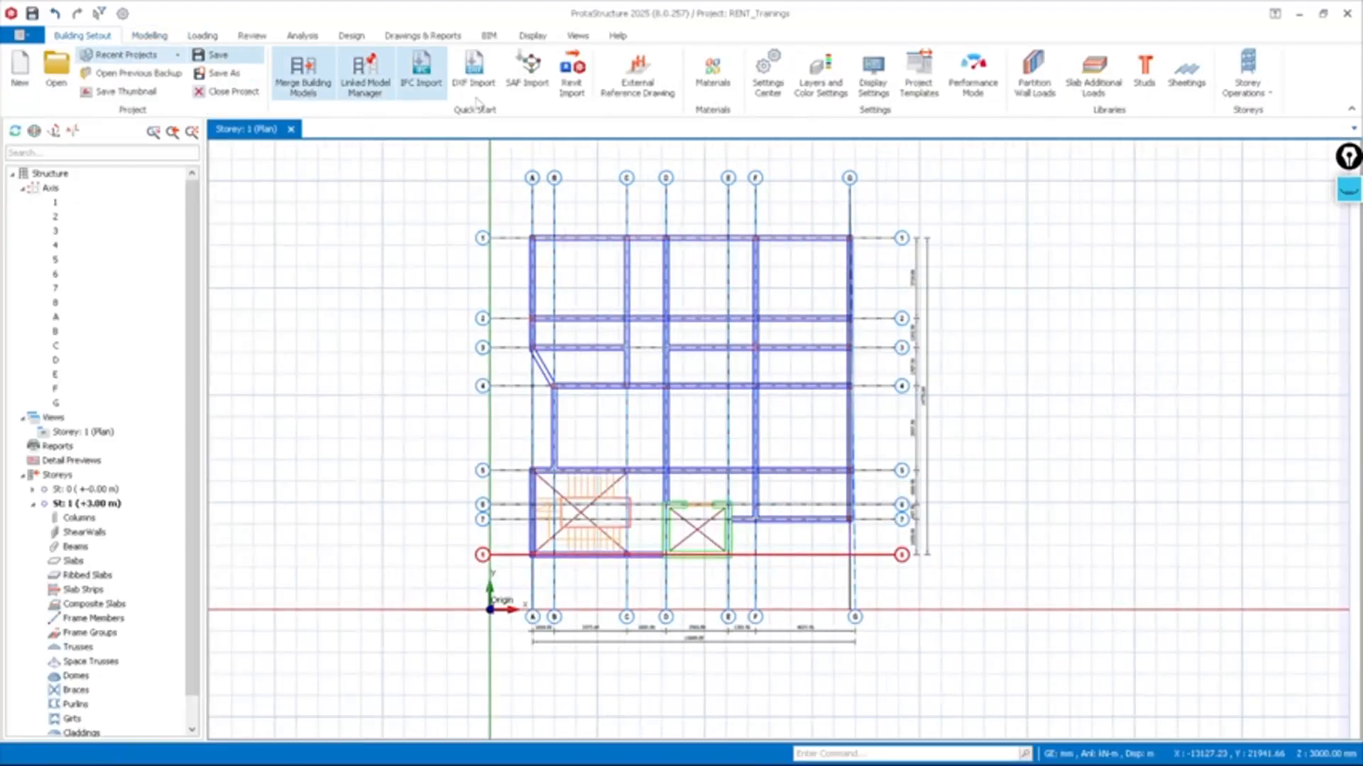
{"action": "left_click", "coordinate": [632, 89]}
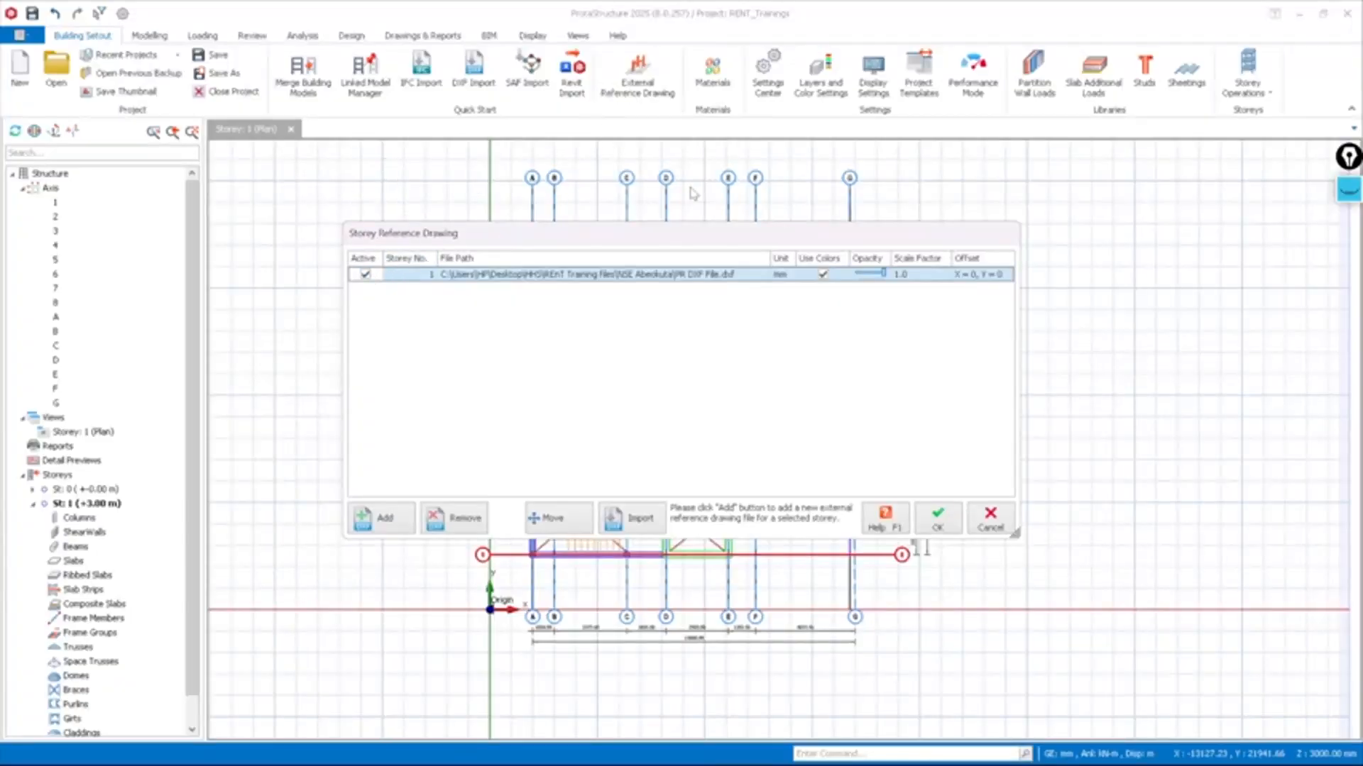
{"action": "left_click", "coordinate": [366, 275]}
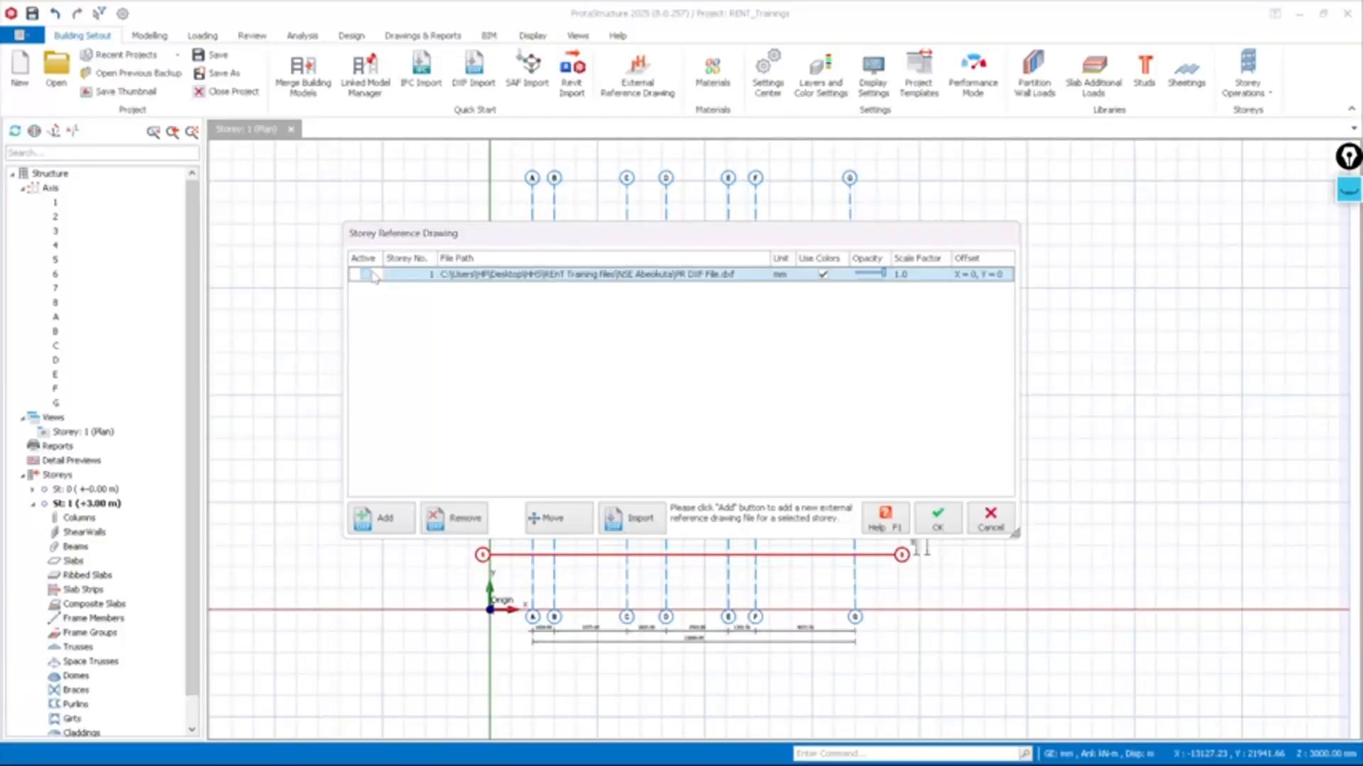
{"action": "left_click", "coordinate": [937, 521]}
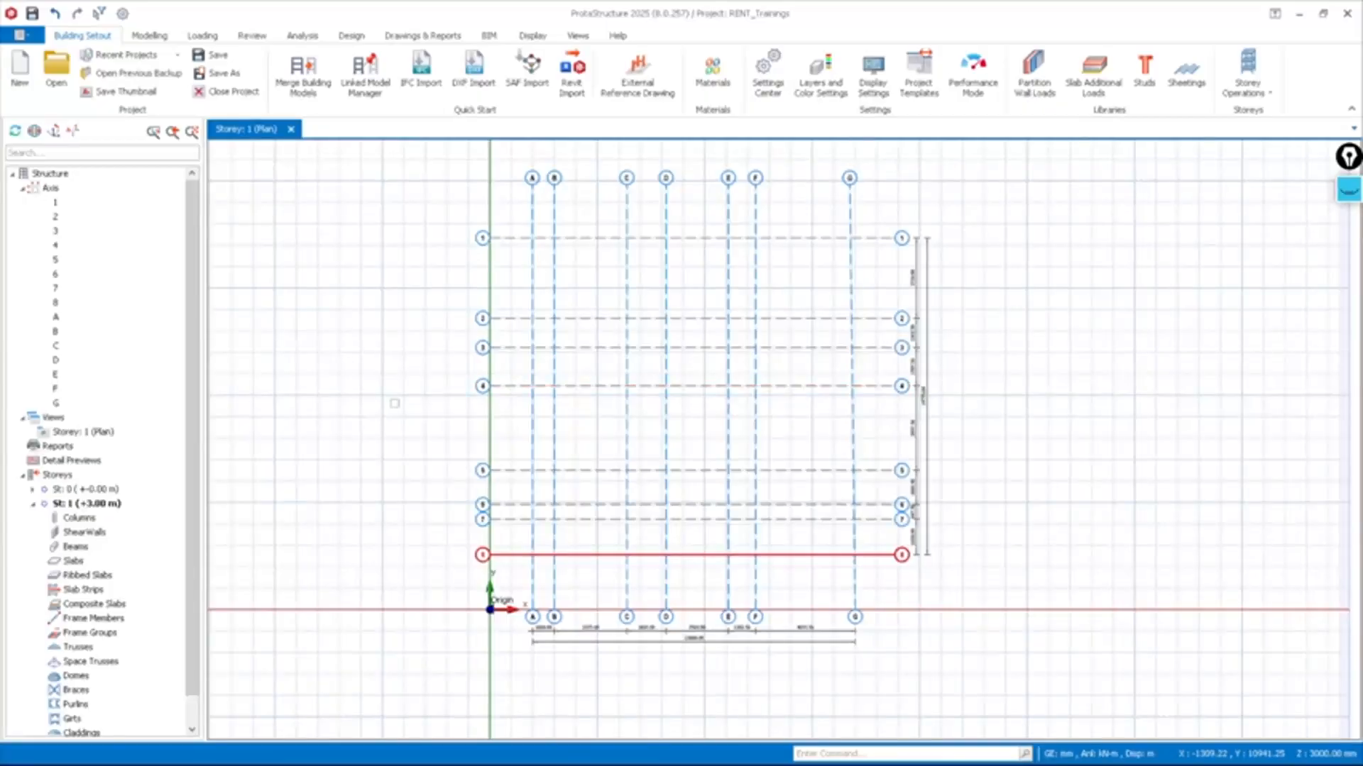
{"action": "scroll", "coordinate": [819, 390], "scroll_direction": "down", "scroll_amount": 3}
{"action": "scroll", "coordinate": [820, 389], "scroll_direction": "up", "scroll_amount": 4}
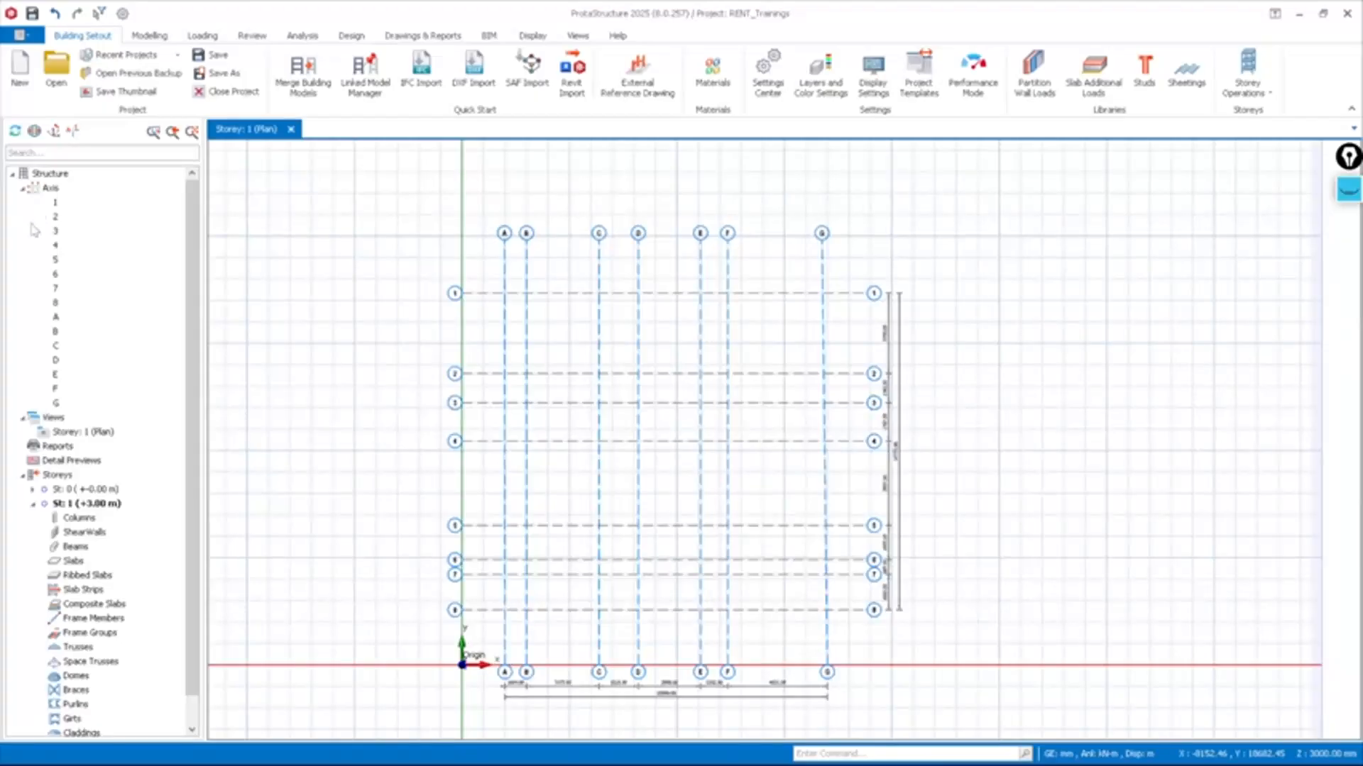
Select axis B and examine its label and line against the axis list in the structure tree
{"action": "left_click", "coordinate": [22, 188]}
{"action": "left_click", "coordinate": [22, 188]}
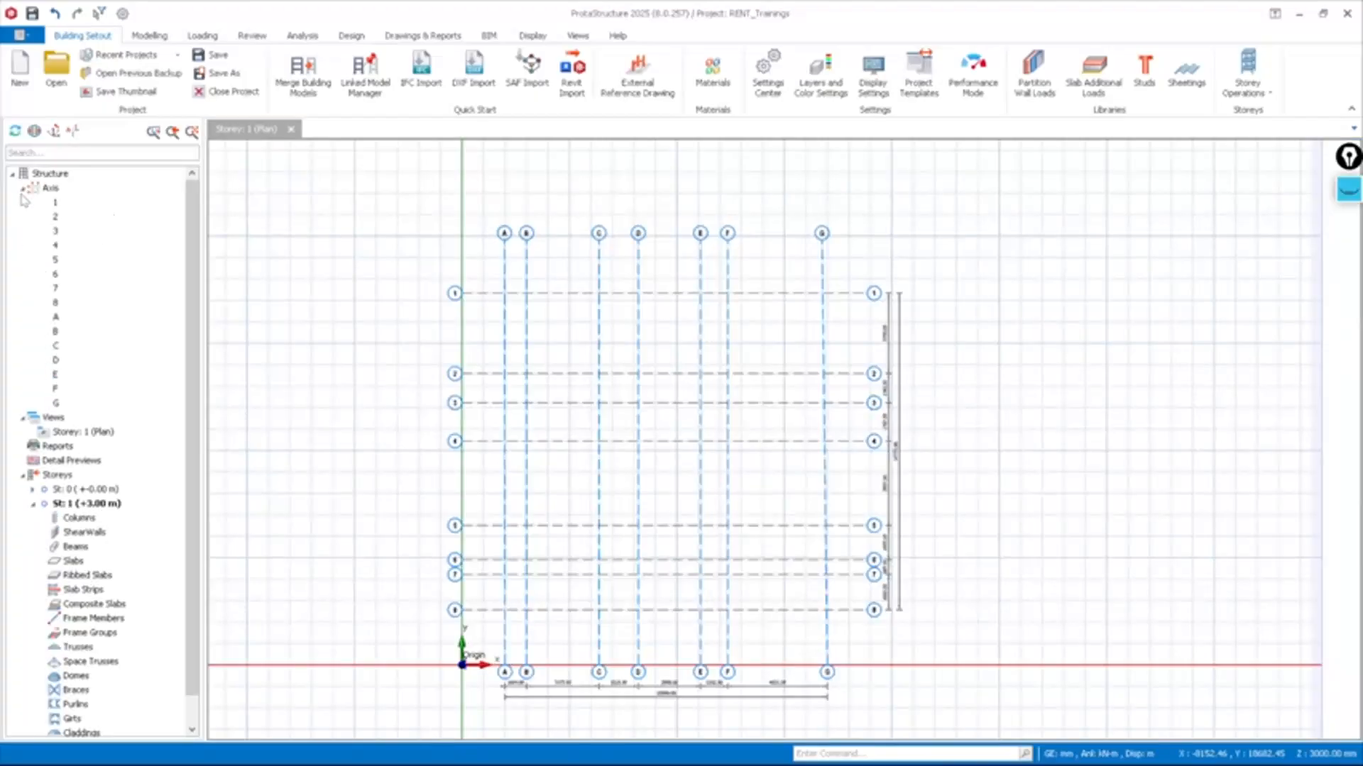
{"action": "left_click", "coordinate": [525, 271]}
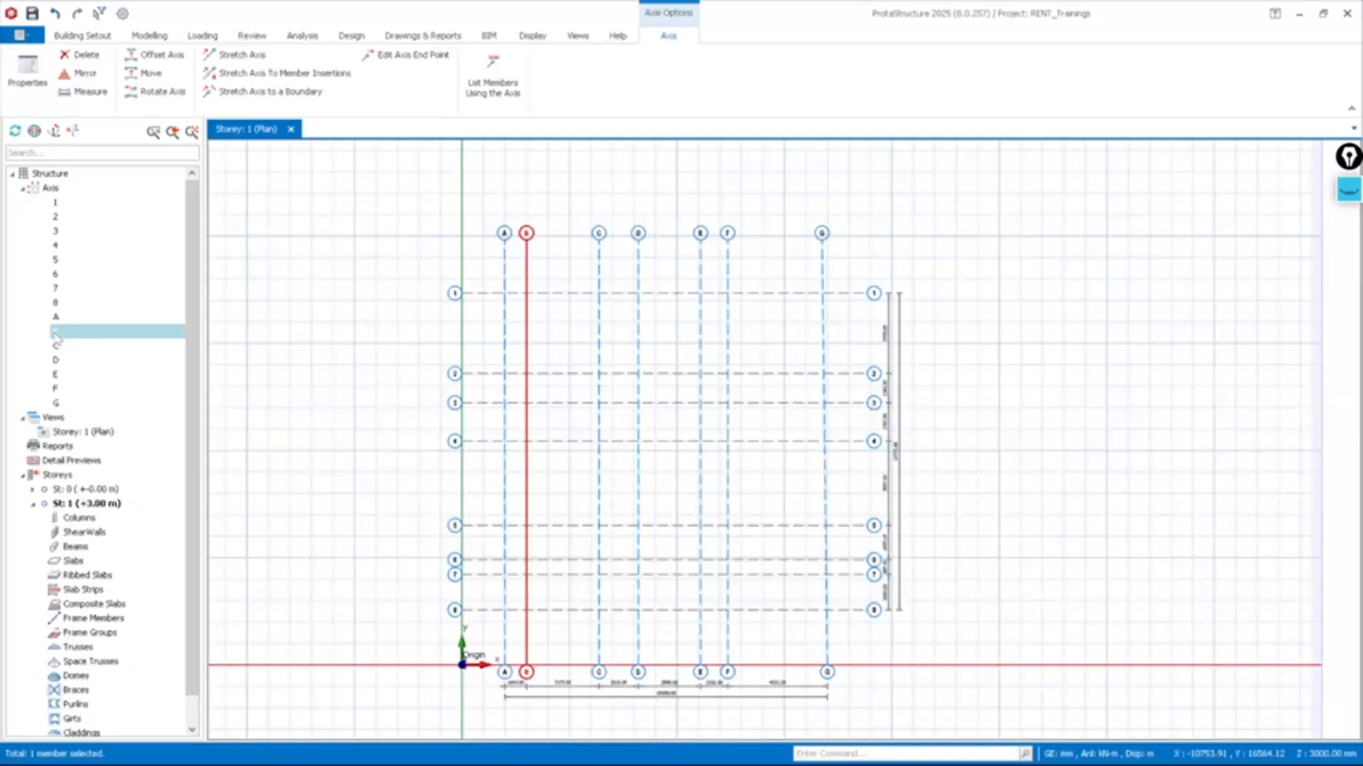
{"action": "scroll", "coordinate": [557, 214], "scroll_direction": "up", "scroll_amount": 5}
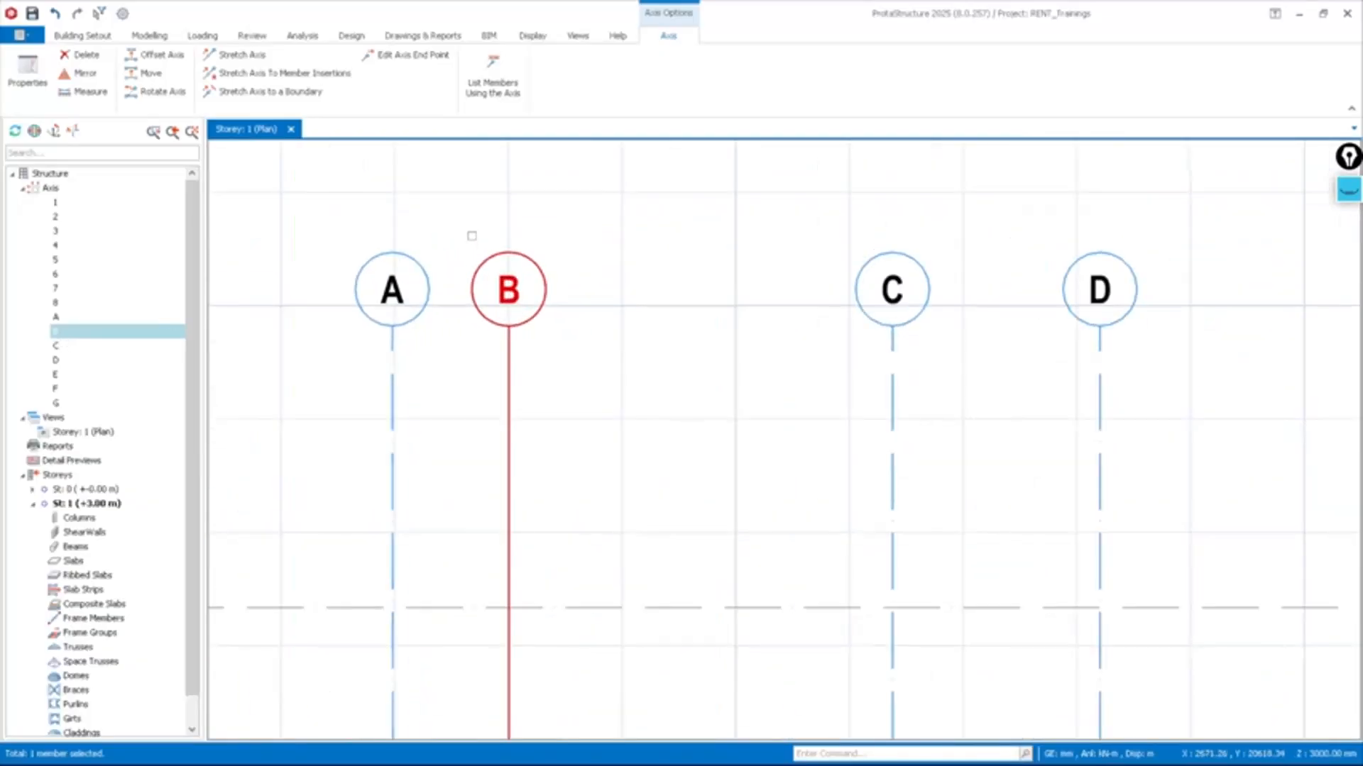
{"action": "scroll", "coordinate": [525, 253], "scroll_direction": "up", "scroll_amount": 3}
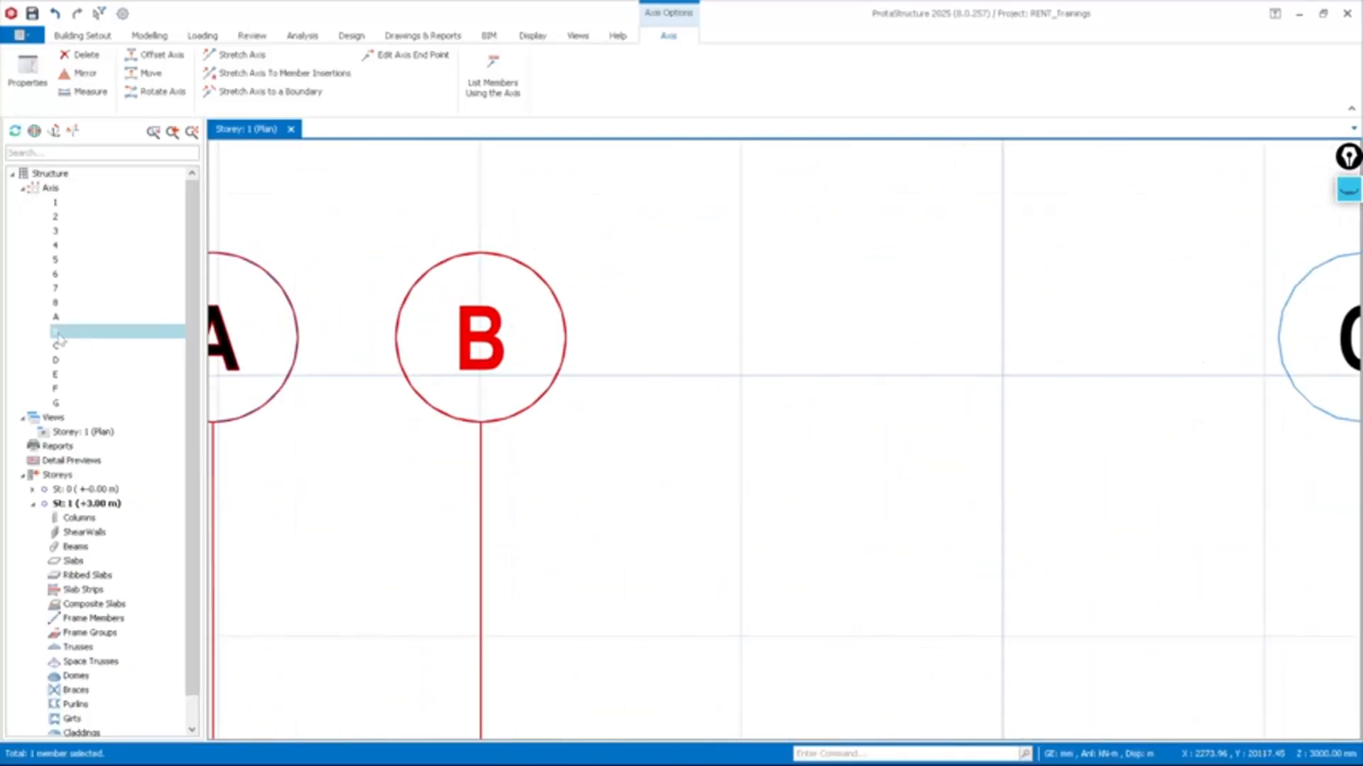
{"action": "scroll", "coordinate": [660, 302], "scroll_direction": "down", "scroll_amount": 6}
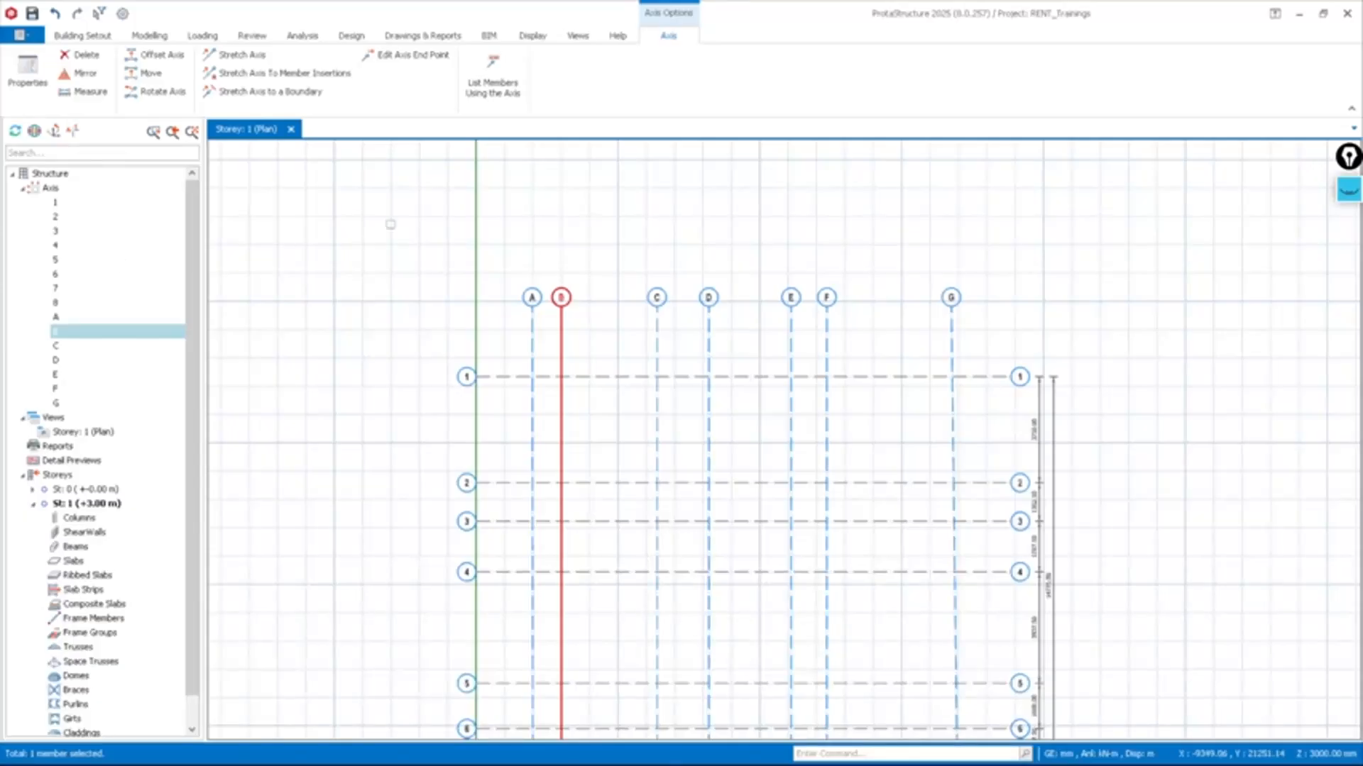
Select axis 3 in the structure tree and examine its line within the whole Storey 1 axis grid
{"action": "scroll", "coordinate": [469, 353], "scroll_direction": "down", "scroll_amount": 2}
{"action": "scroll", "coordinate": [464, 428], "scroll_direction": "up", "scroll_amount": 3}
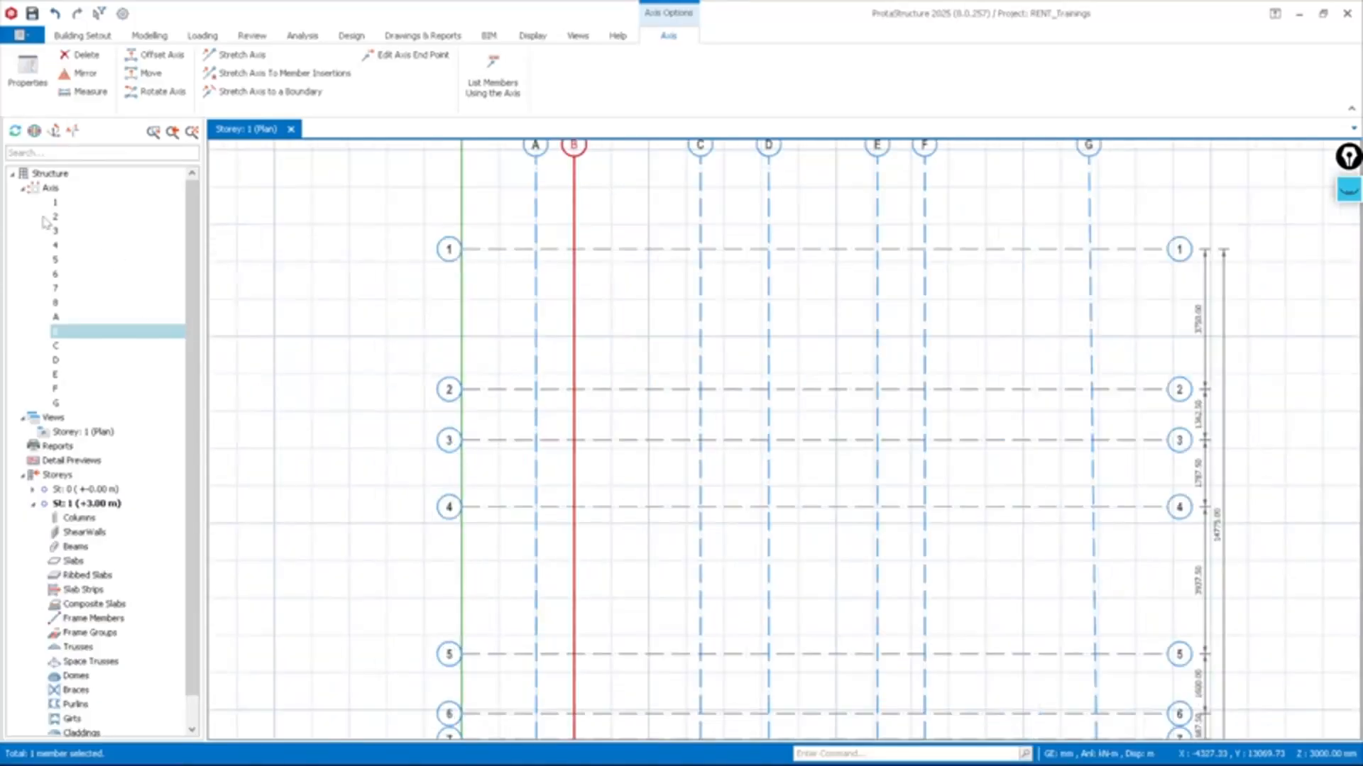
{"action": "left_click", "coordinate": [58, 236]}
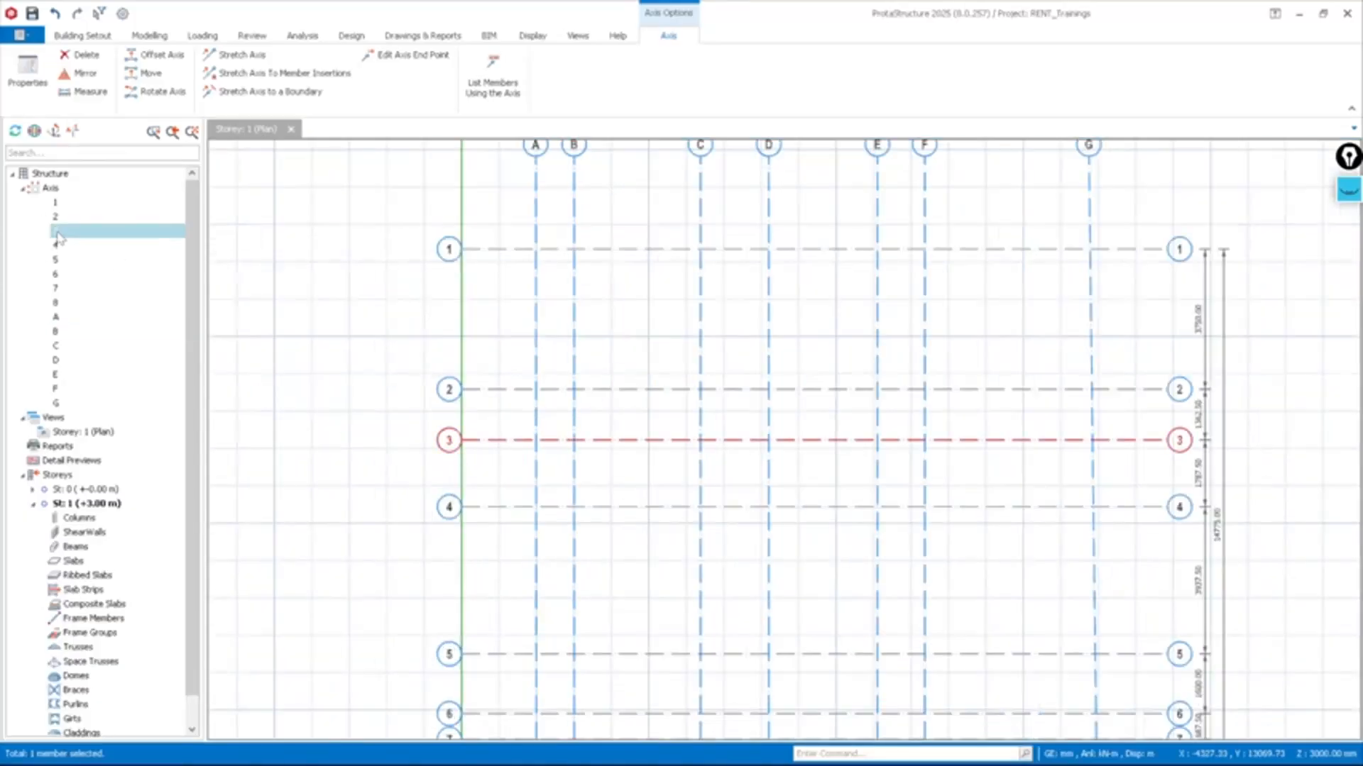
{"action": "scroll", "coordinate": [558, 482], "scroll_direction": "down", "scroll_amount": 2}
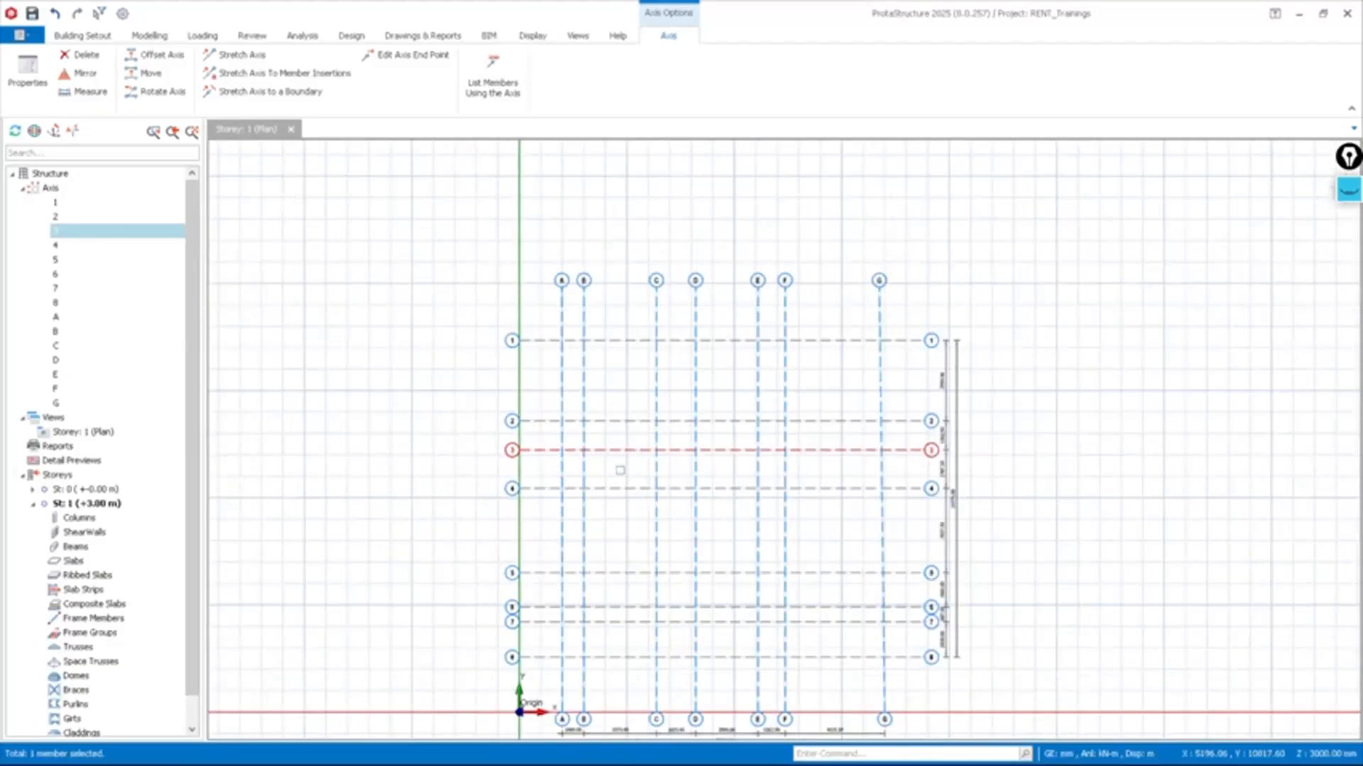
{"action": "scroll", "coordinate": [614, 470], "scroll_direction": "up", "scroll_amount": 2}
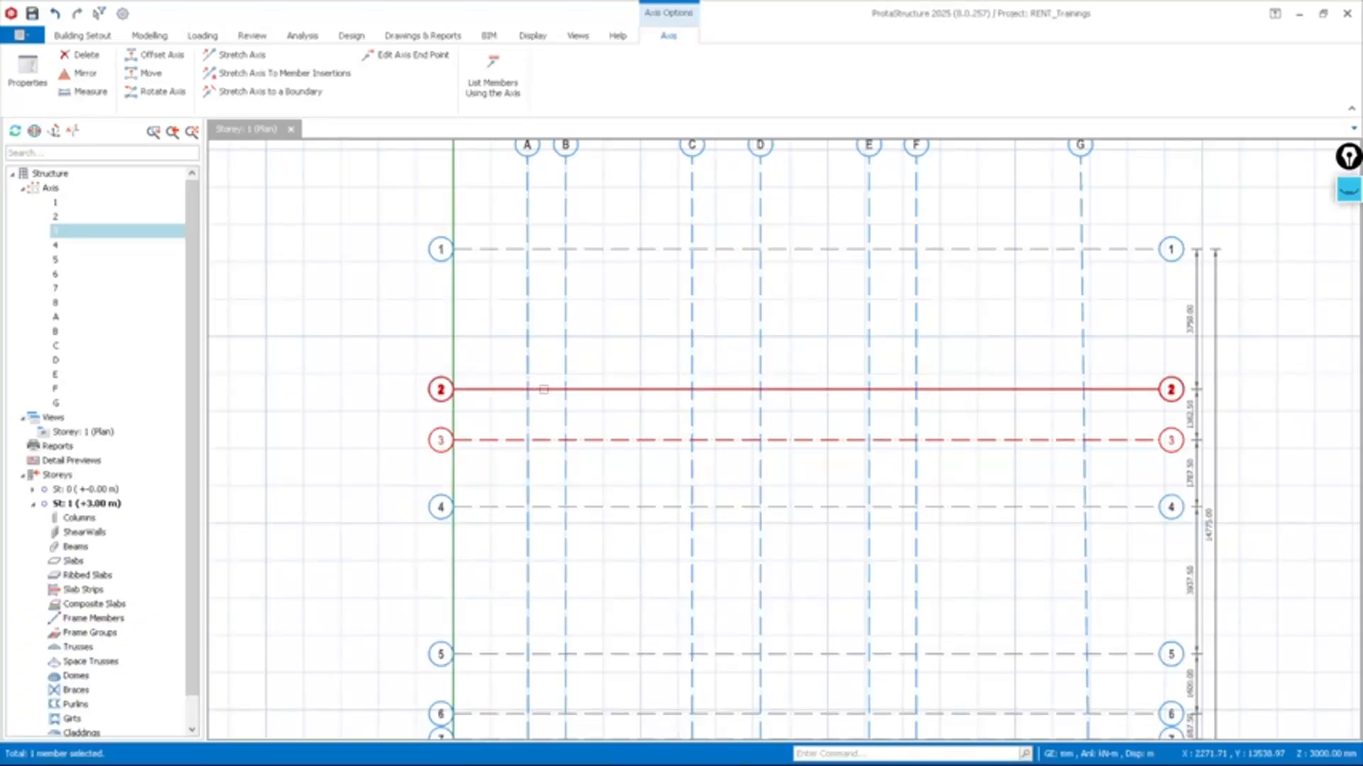
{"action": "scroll", "coordinate": [474, 426], "scroll_direction": "down", "scroll_amount": 3}
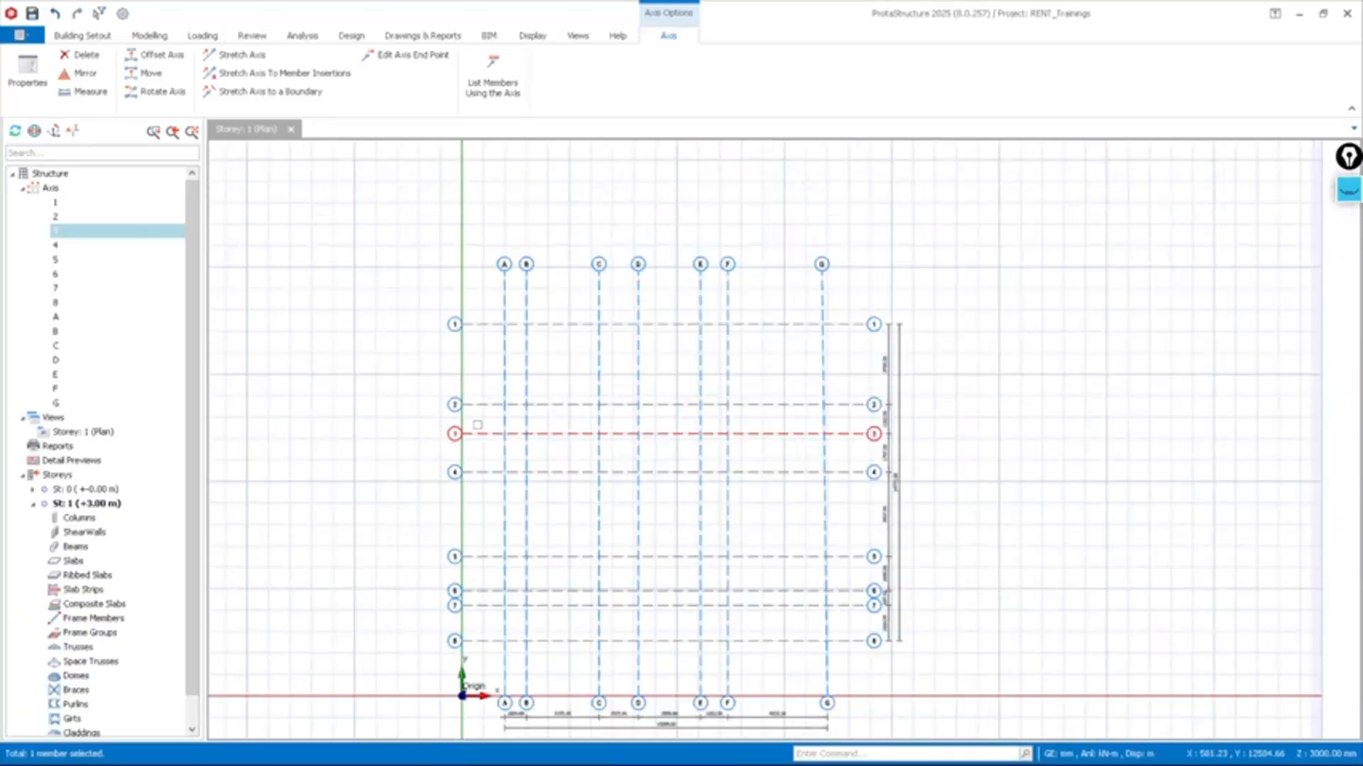
{"action": "scroll", "coordinate": [505, 474], "scroll_direction": "up", "scroll_amount": 3}
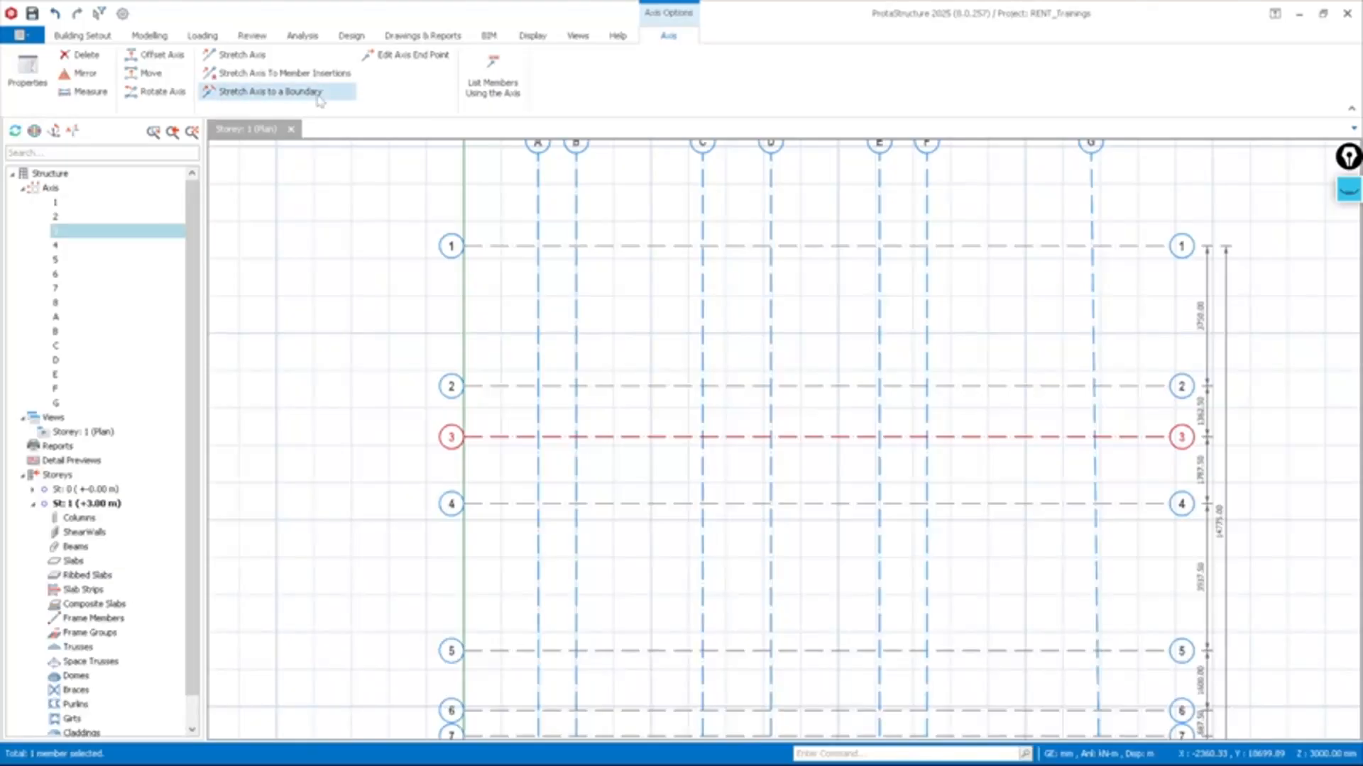
{"action": "scroll", "coordinate": [535, 388], "scroll_direction": "down", "scroll_amount": 5}
{"action": "scroll", "coordinate": [535, 388], "scroll_direction": "up", "scroll_amount": 3}
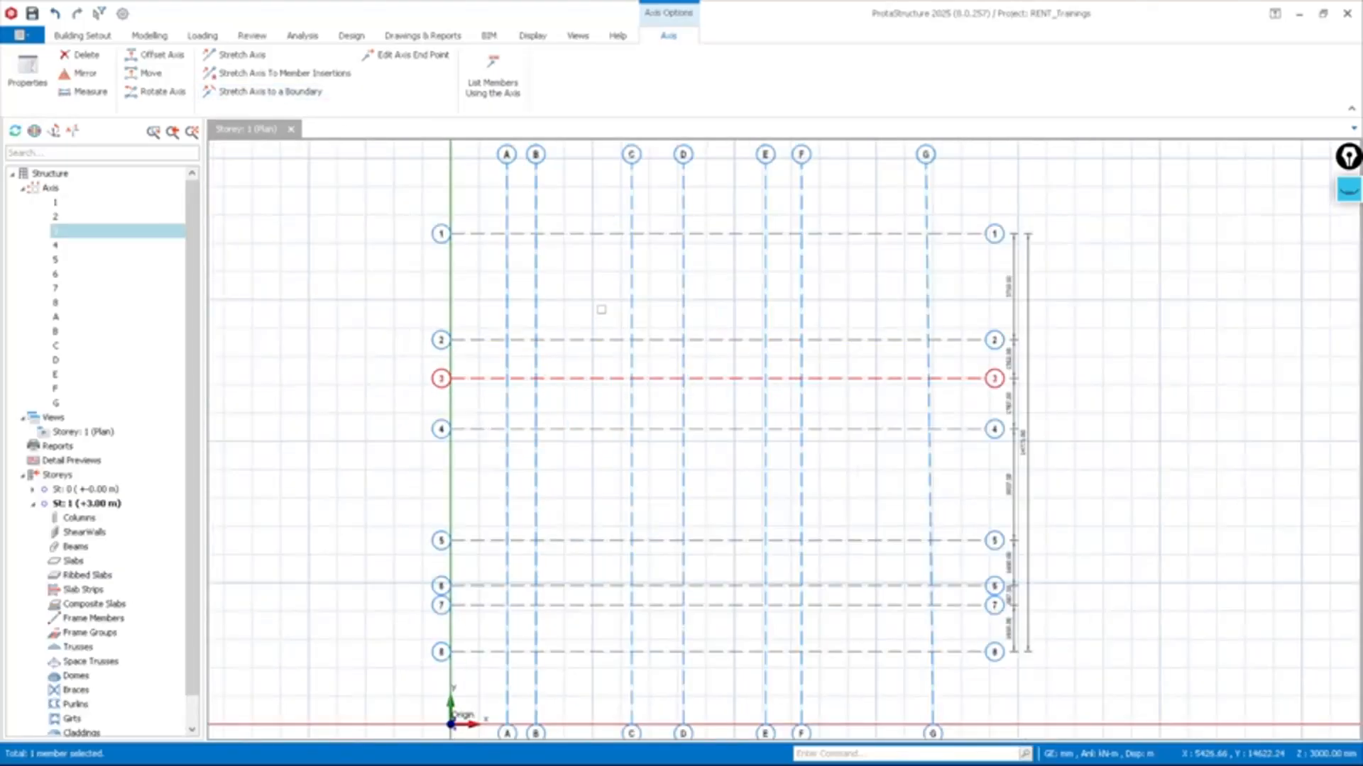
{"action": "scroll", "coordinate": [622, 313], "scroll_direction": "down", "scroll_amount": 1}
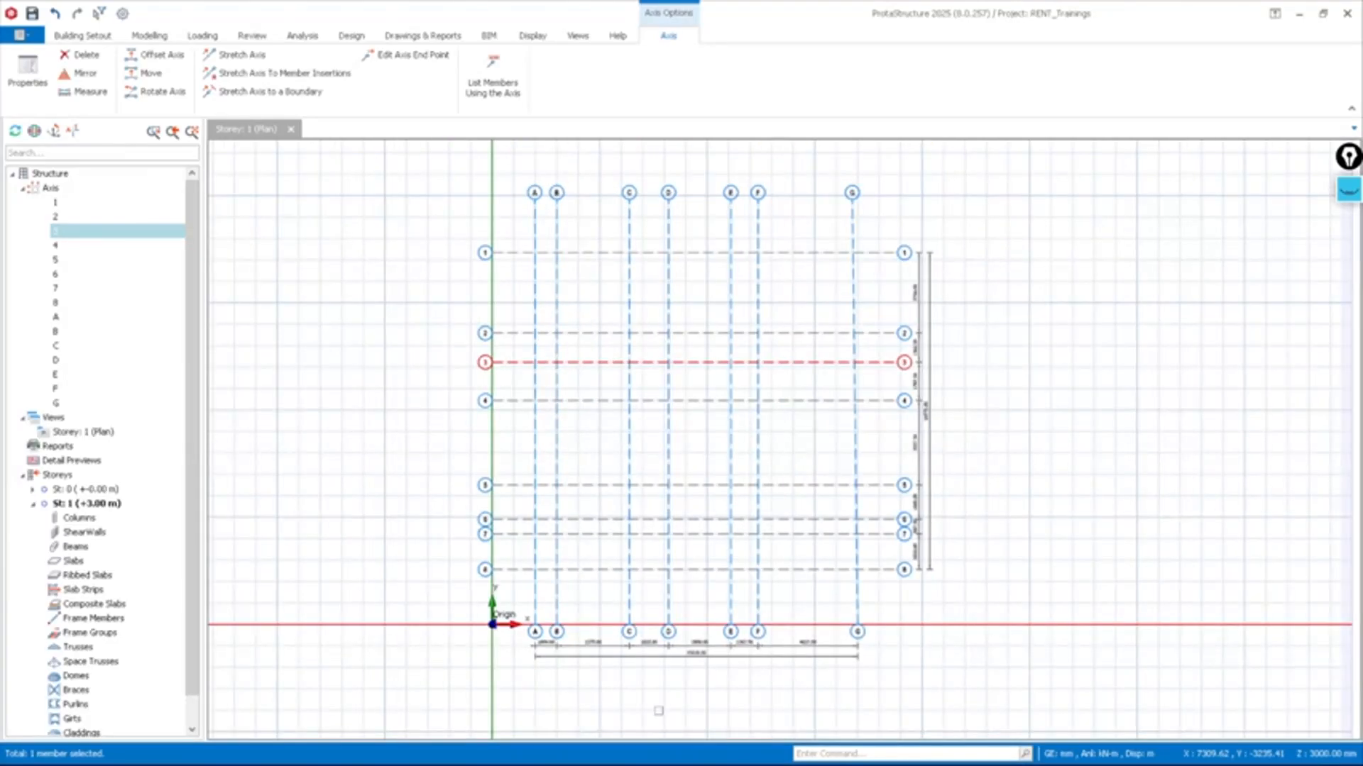
Switch to the PowerPoint slide show to read the Day 1 topics and assignment, and return to ProtaStructure
{"action": "key", "text": "super+Tab"}
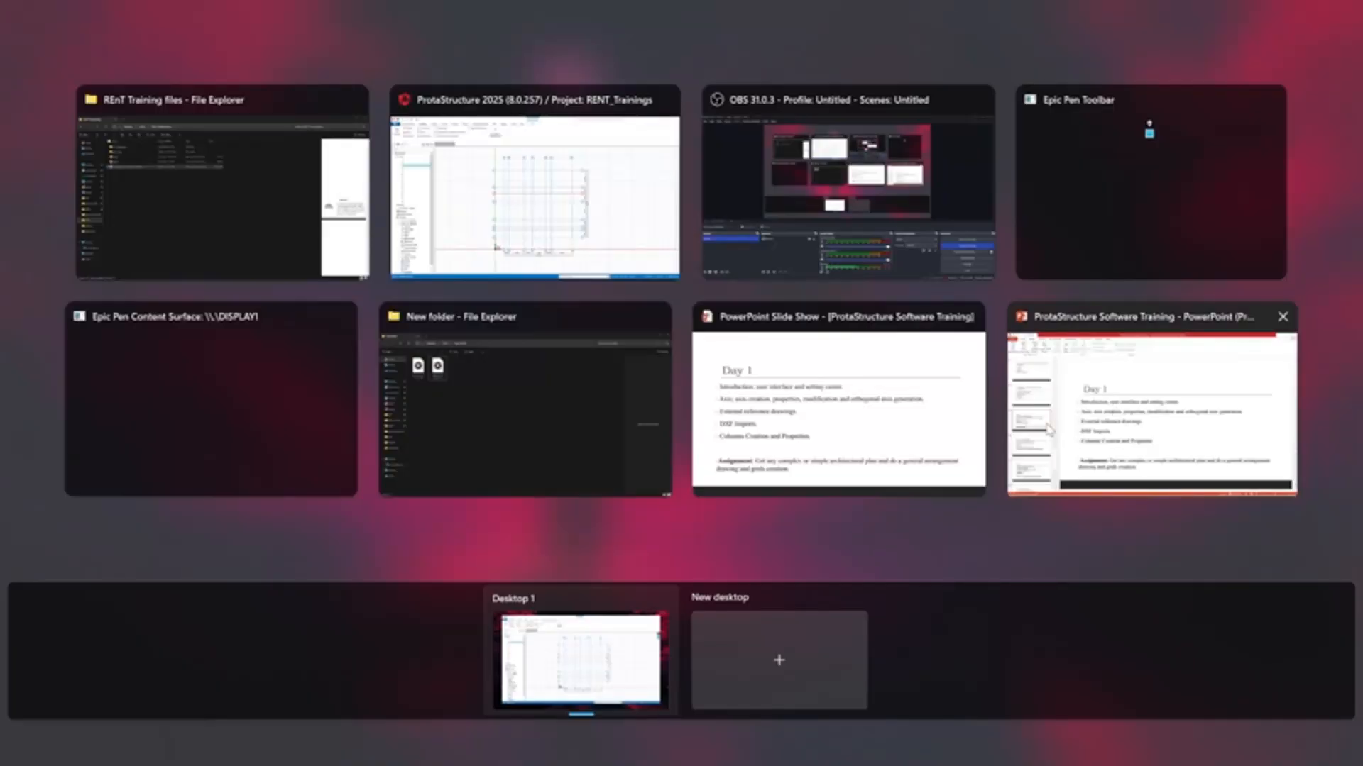
{"action": "left_click", "coordinate": [907, 465]}
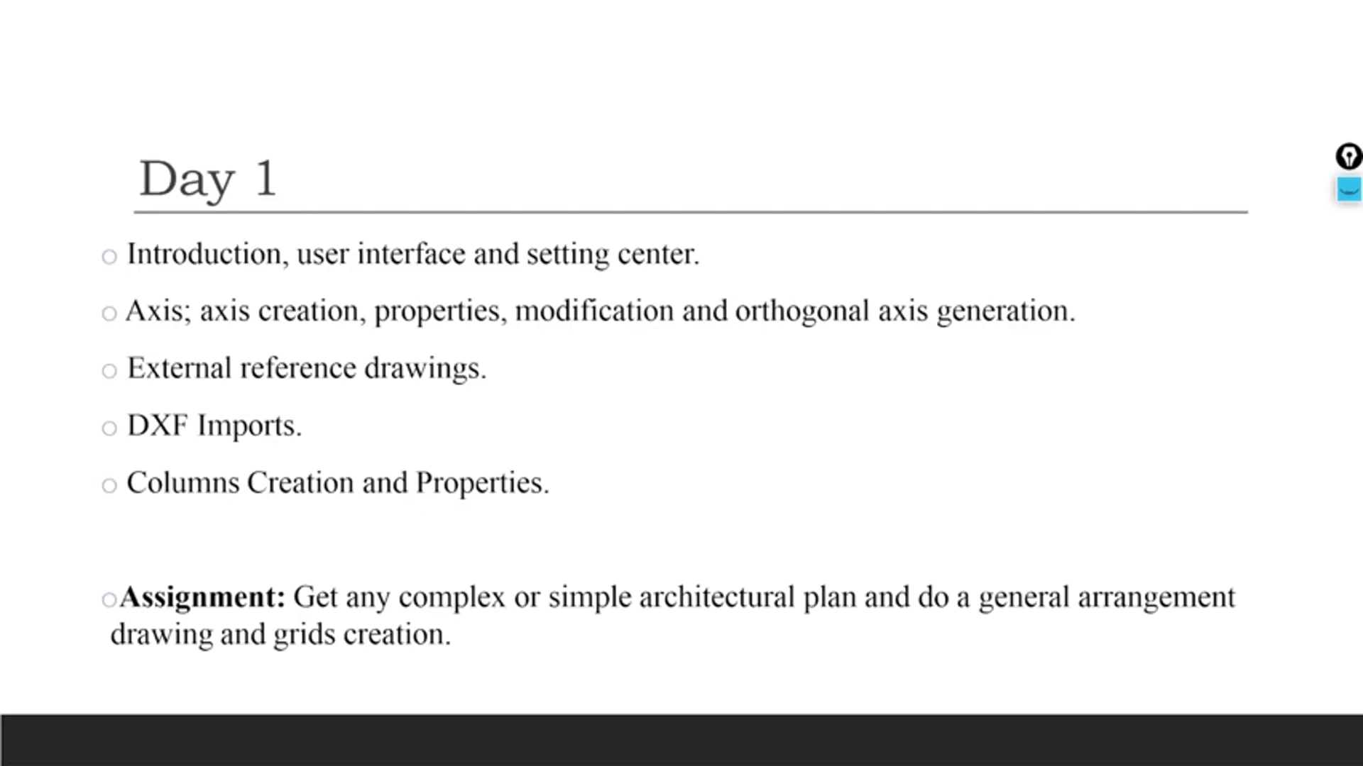
{"action": "key", "text": "super+Tab"}
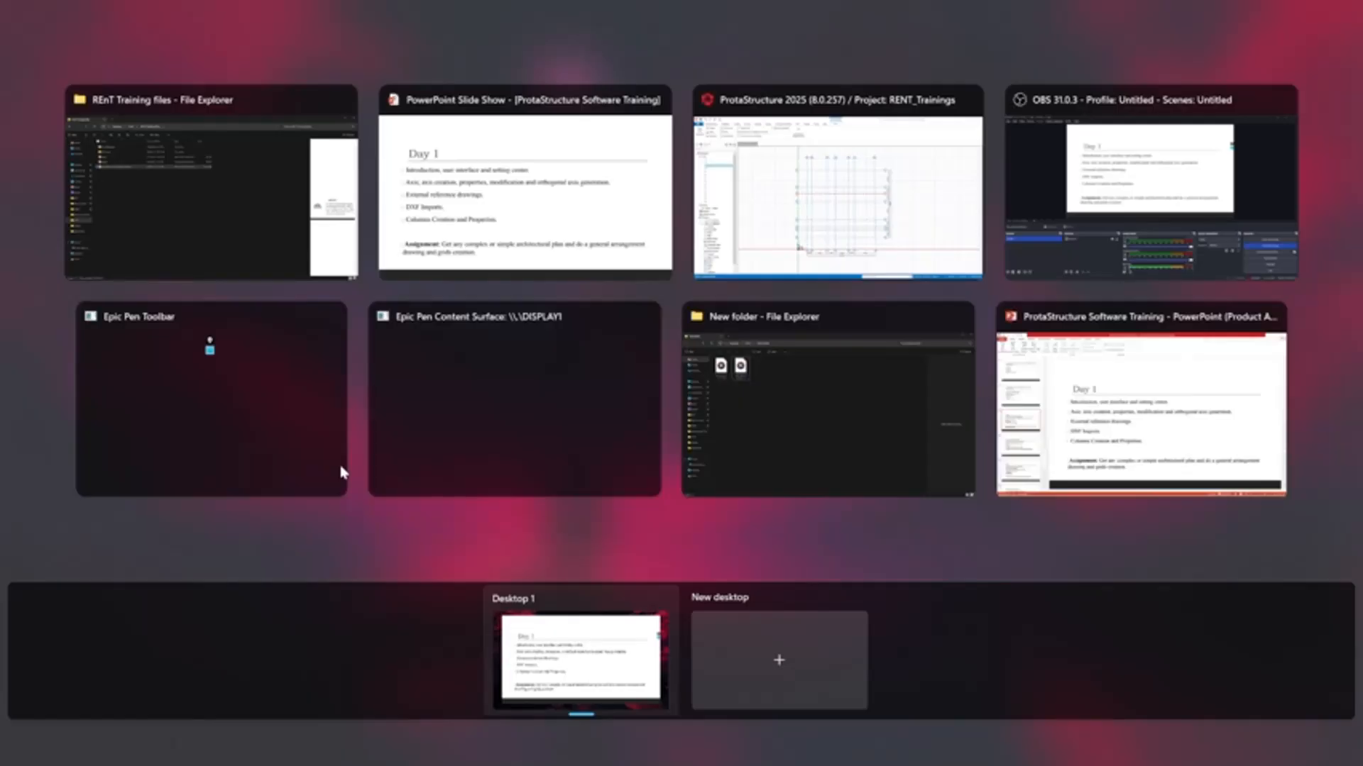
{"action": "left_click", "coordinate": [746, 256]}
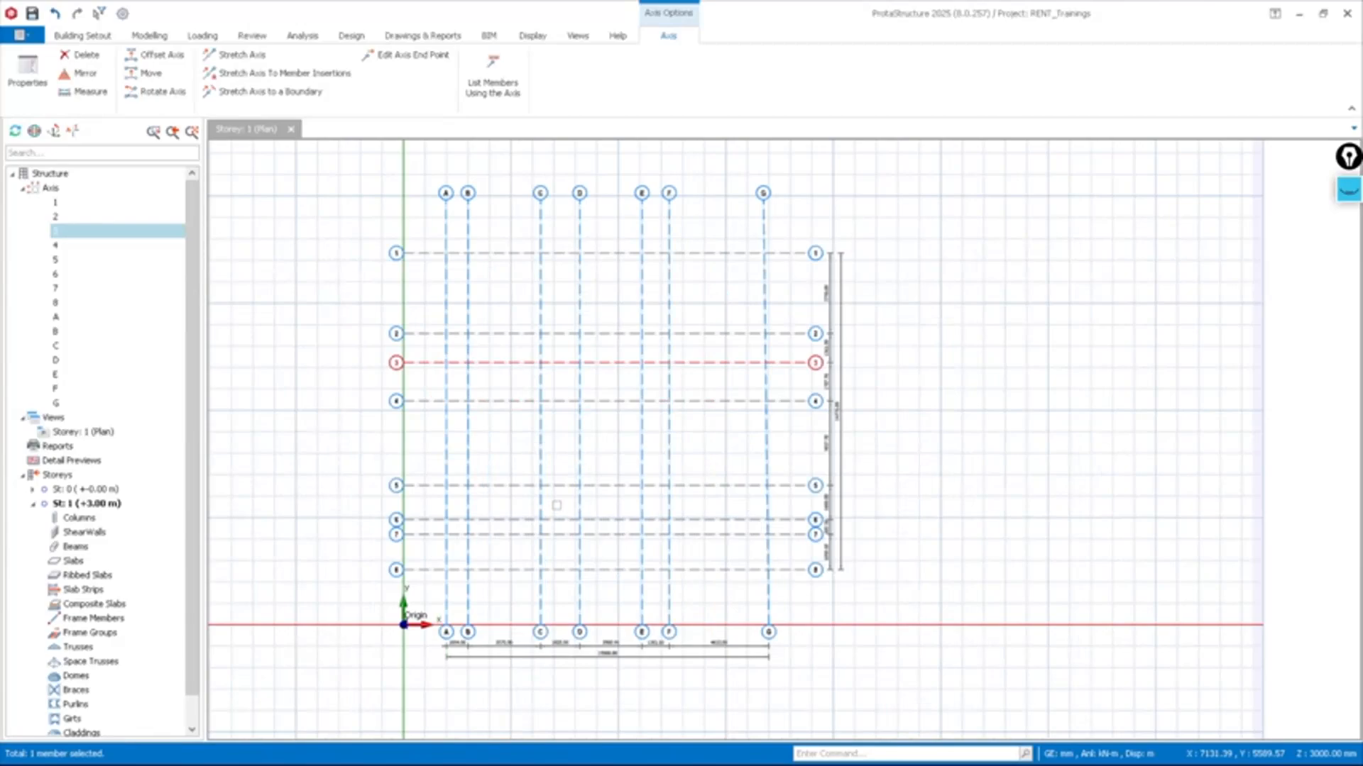
Display the modelling commands and examine the RC member tools, temporarily outlining the Column command with an on-screen rectangle
{"action": "left_click", "coordinate": [149, 36]}
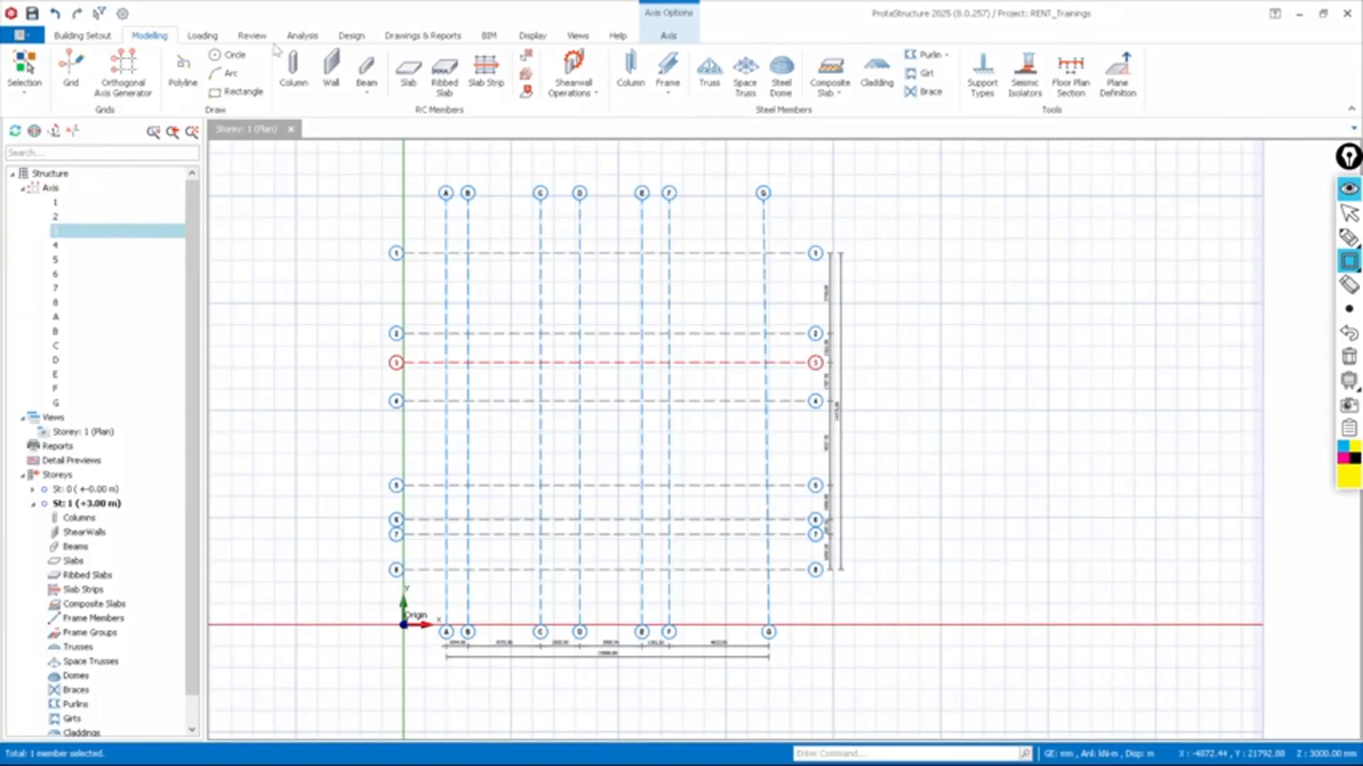
{"action": "left_click_drag", "start_coordinate": [273, 45], "coordinate": [616, 118]}
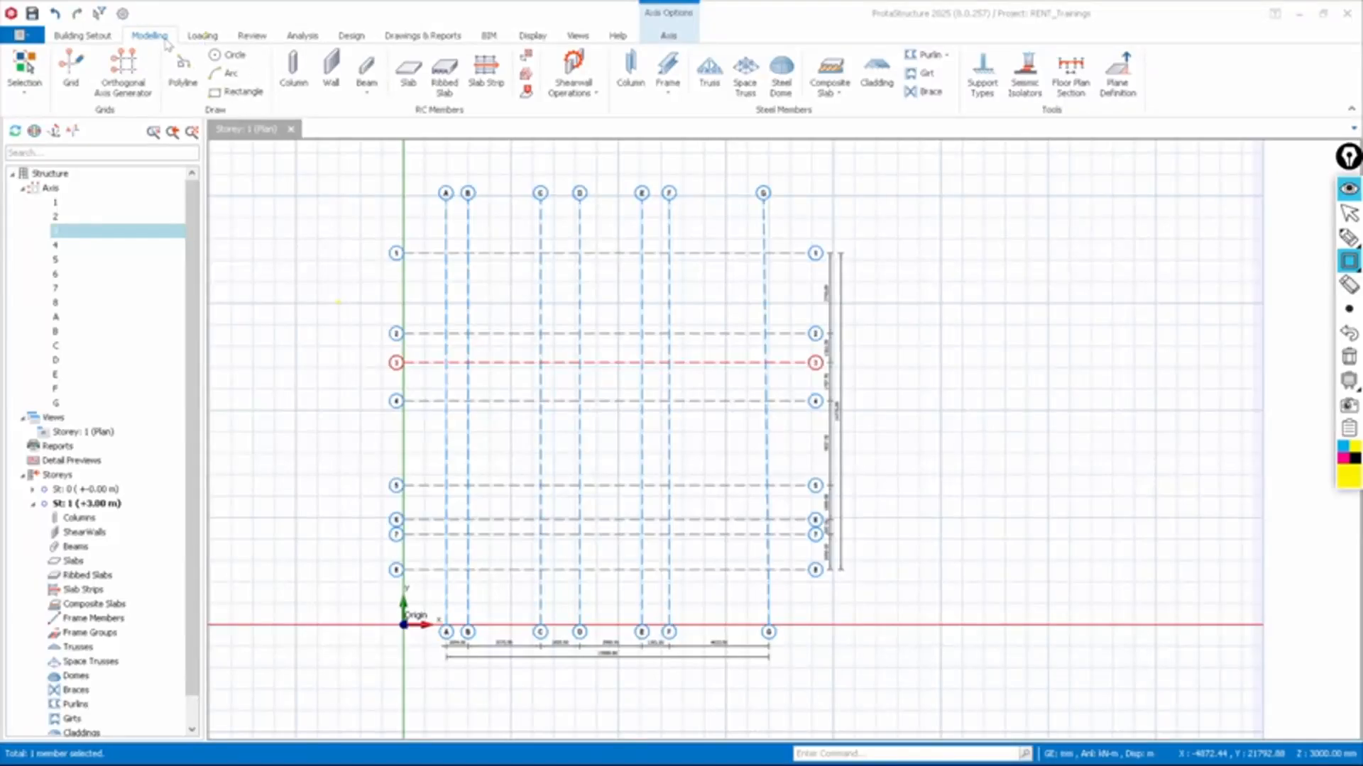
{"action": "key", "text": "ctrl+shift+2"}
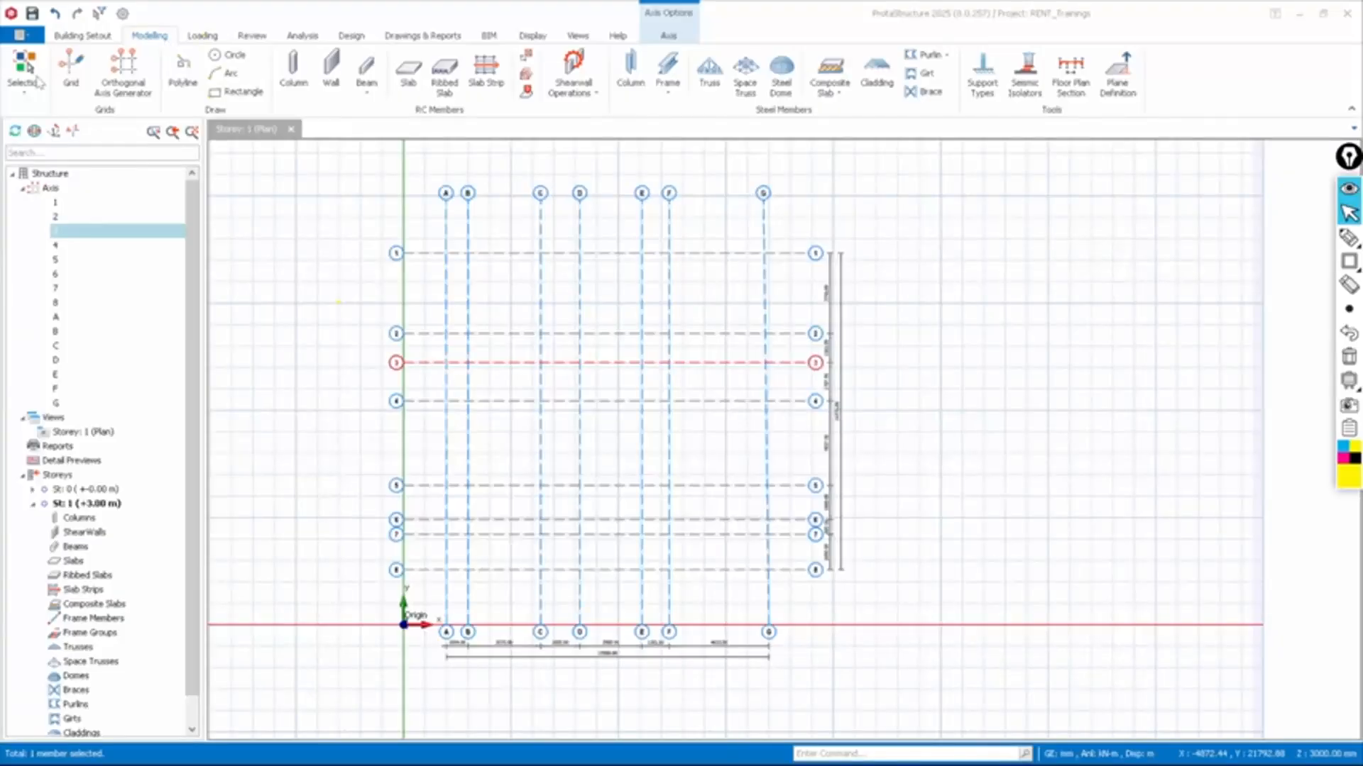
{"action": "left_click", "coordinate": [210, 42]}
{"action": "left_click", "coordinate": [159, 39]}
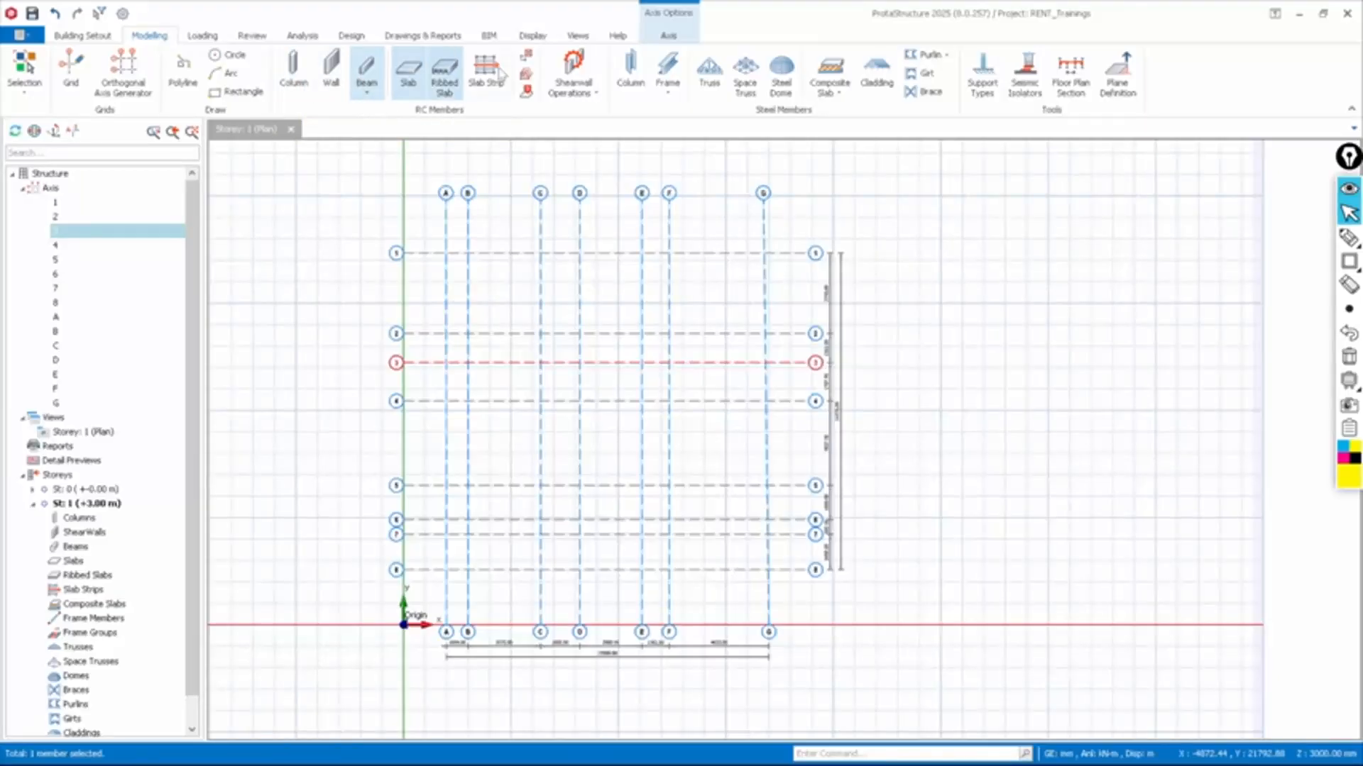
{"action": "key", "text": "ctrl+shift+9"}
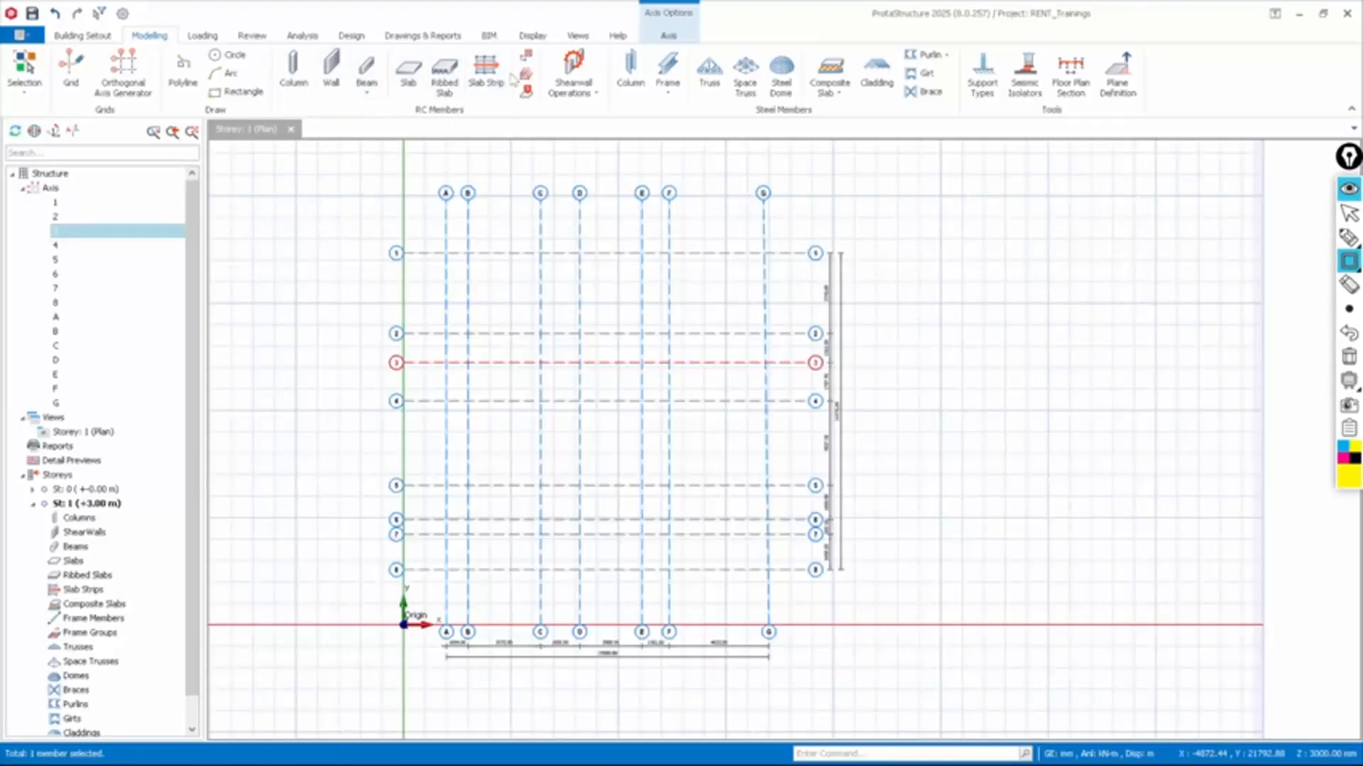
{"action": "left_click_drag", "start_coordinate": [271, 44], "coordinate": [319, 107]}
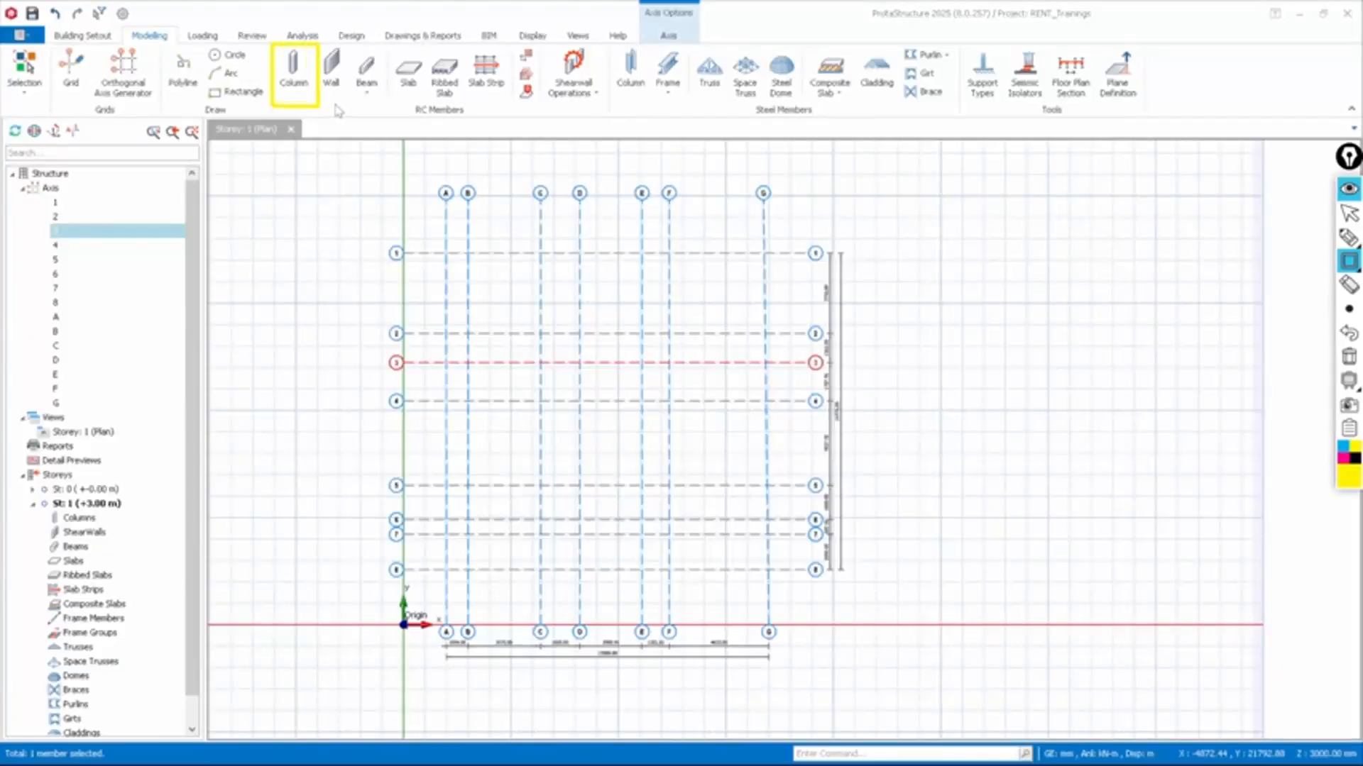
{"action": "key", "text": "ctrl+shift+7"}
{"action": "key", "text": "ctrl+shift+2"}
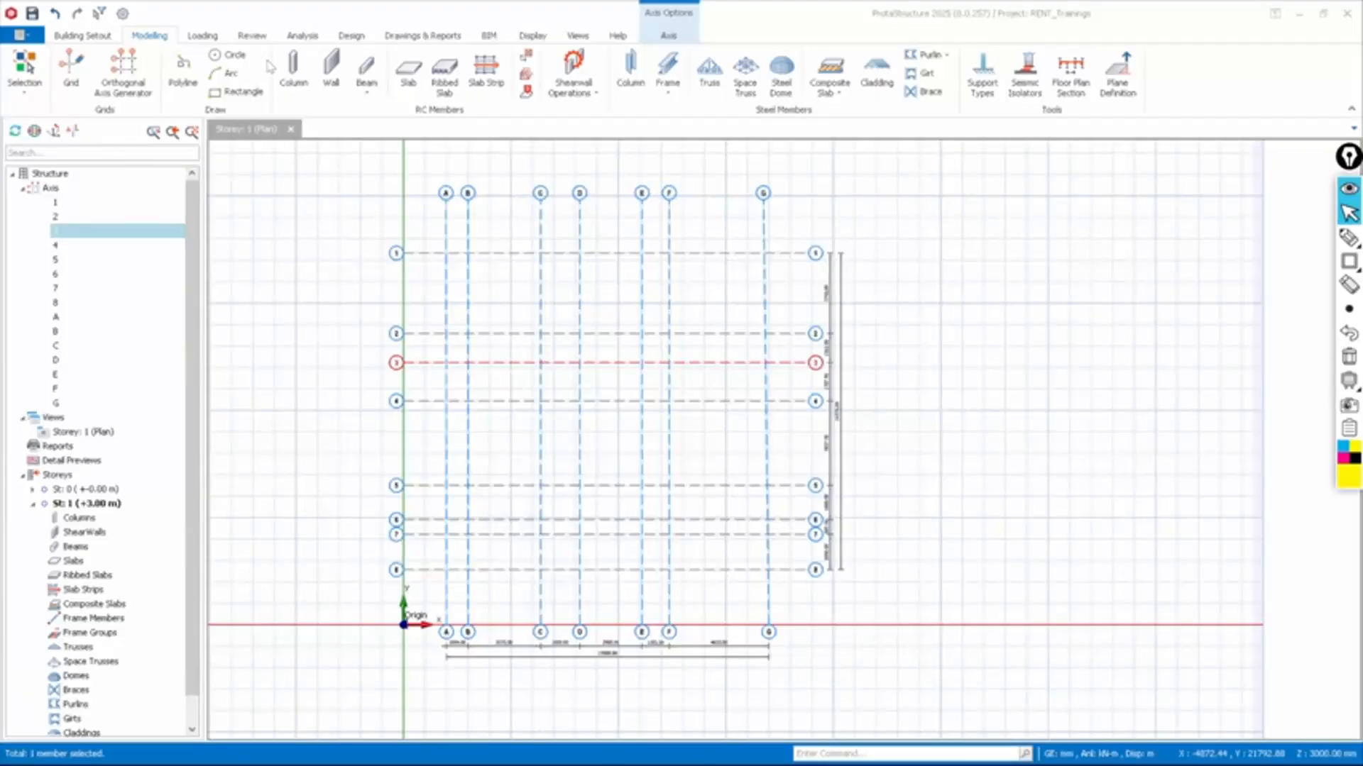
Insert a 500 × 250 mm RC column at the intersection of axes A and 1 on Storey 1
{"action": "left_click", "coordinate": [292, 71]}
{"action": "left_click", "coordinate": [292, 71]}
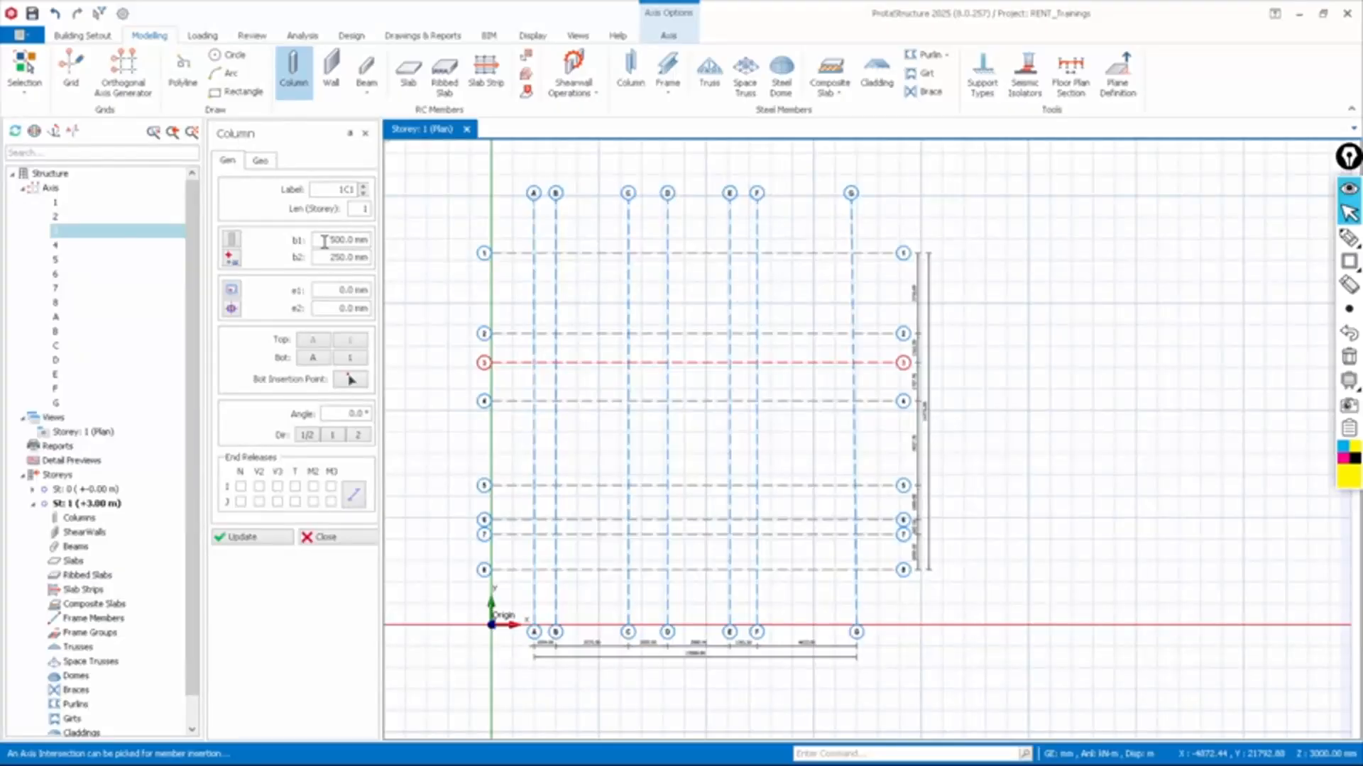
{"action": "scroll", "coordinate": [611, 276], "scroll_direction": "up", "scroll_amount": 2}
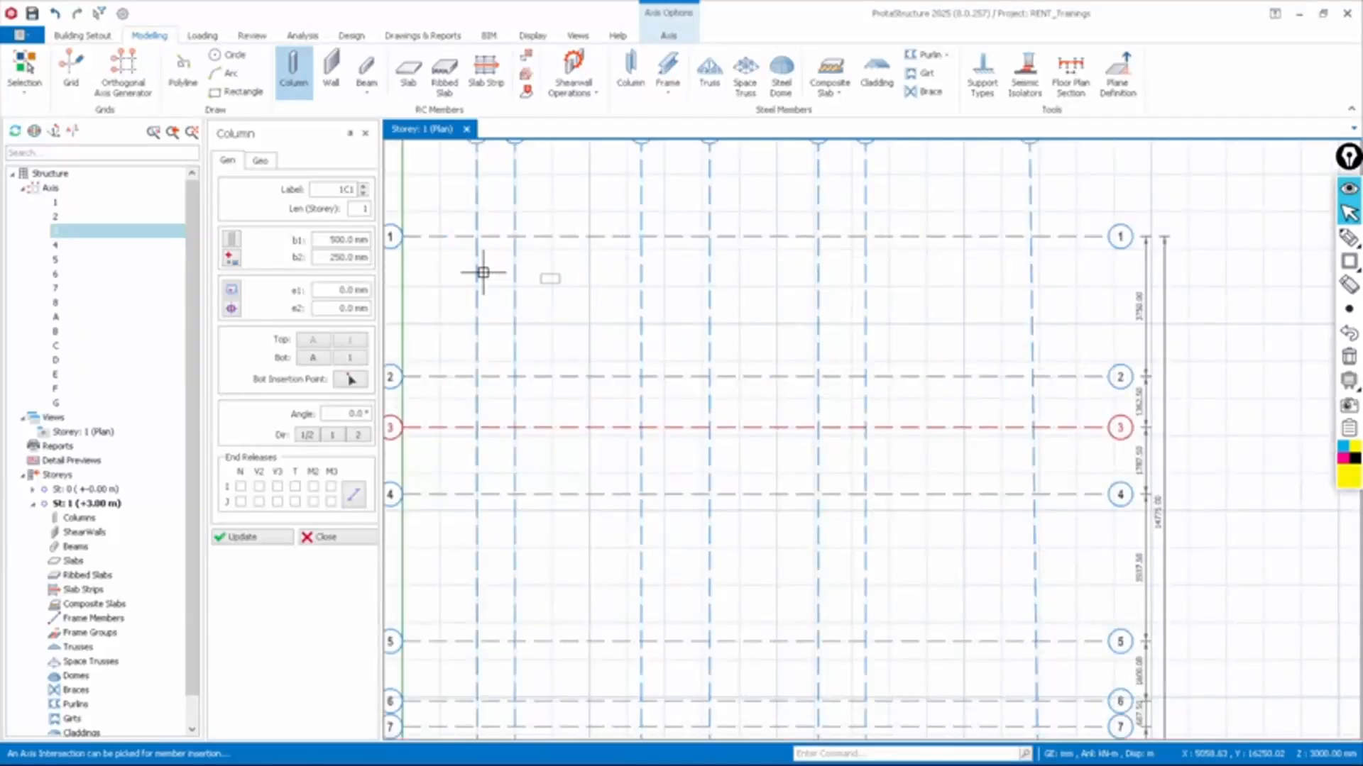
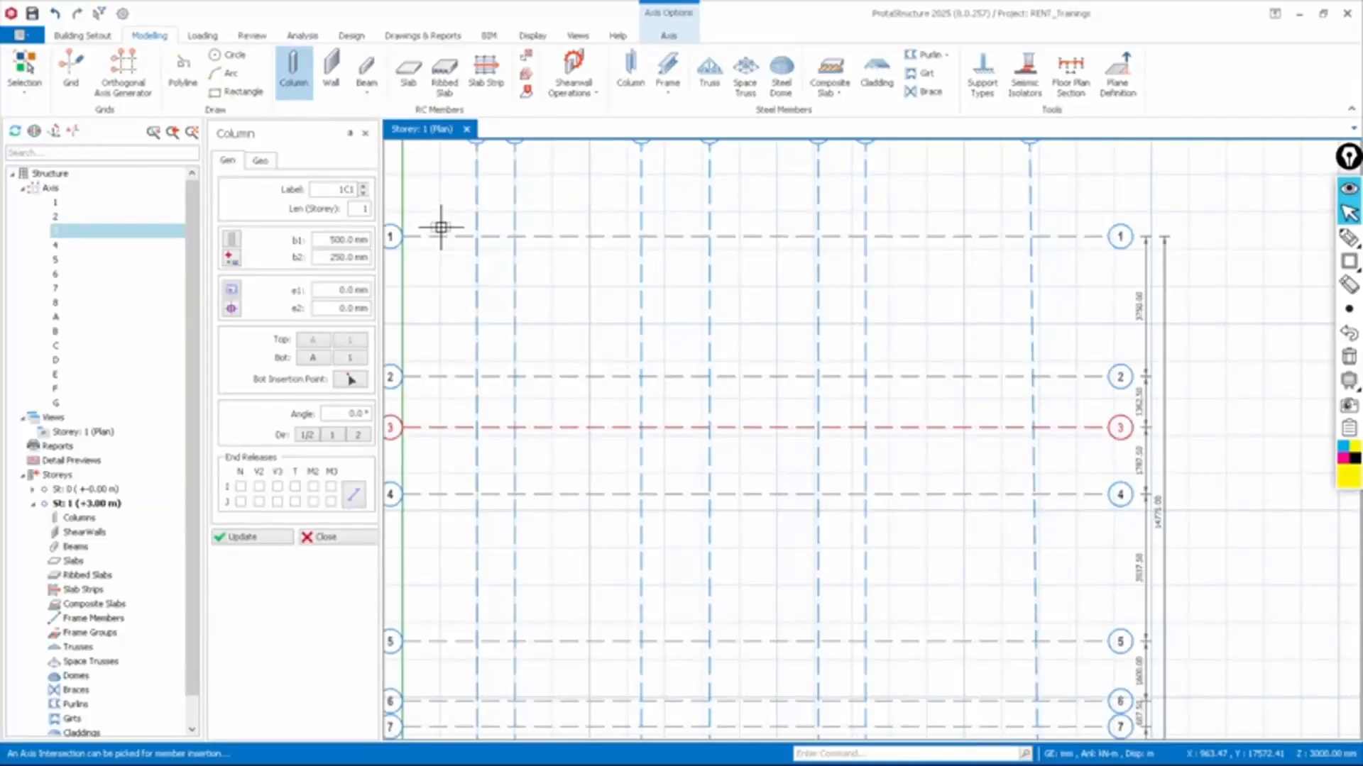
{"action": "scroll", "coordinate": [653, 281], "scroll_direction": "down", "scroll_amount": 2}
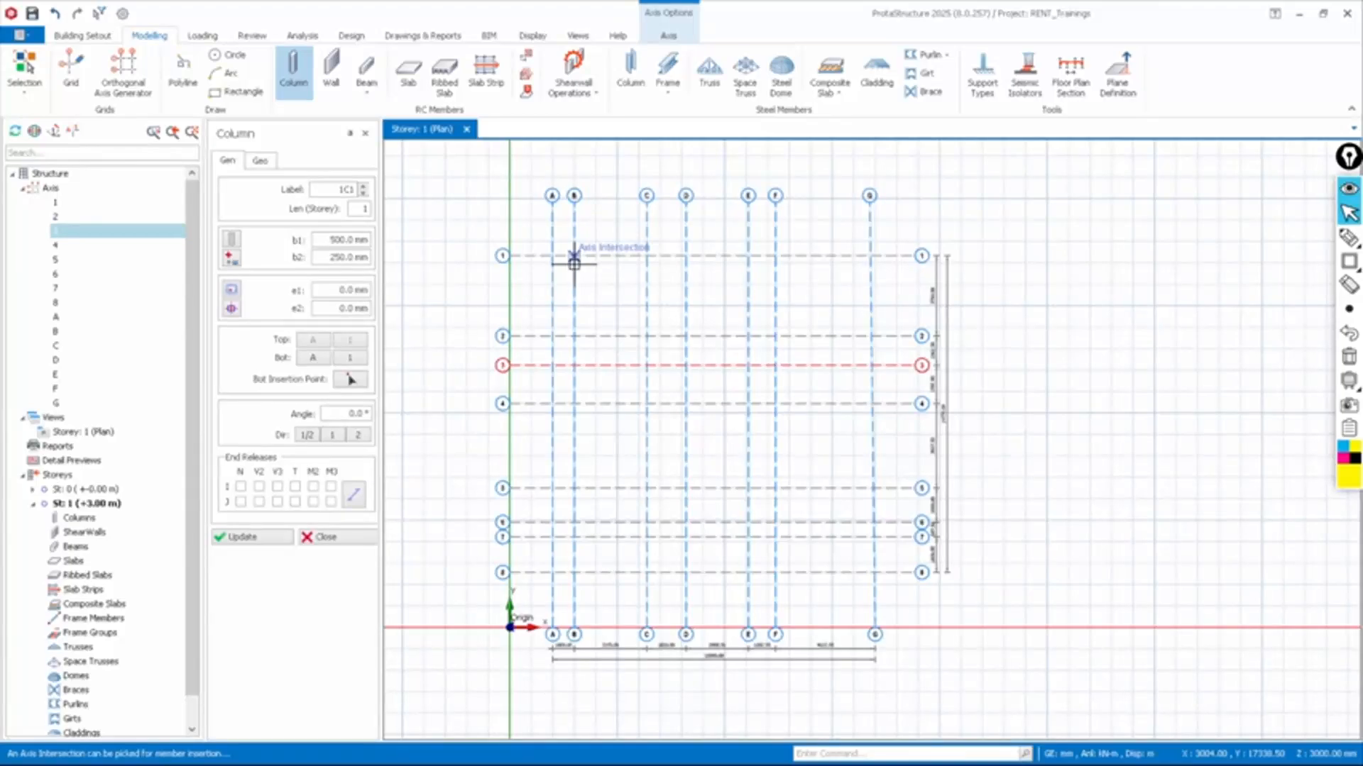
{"action": "scroll", "coordinate": [577, 265], "scroll_direction": "up", "scroll_amount": 4}
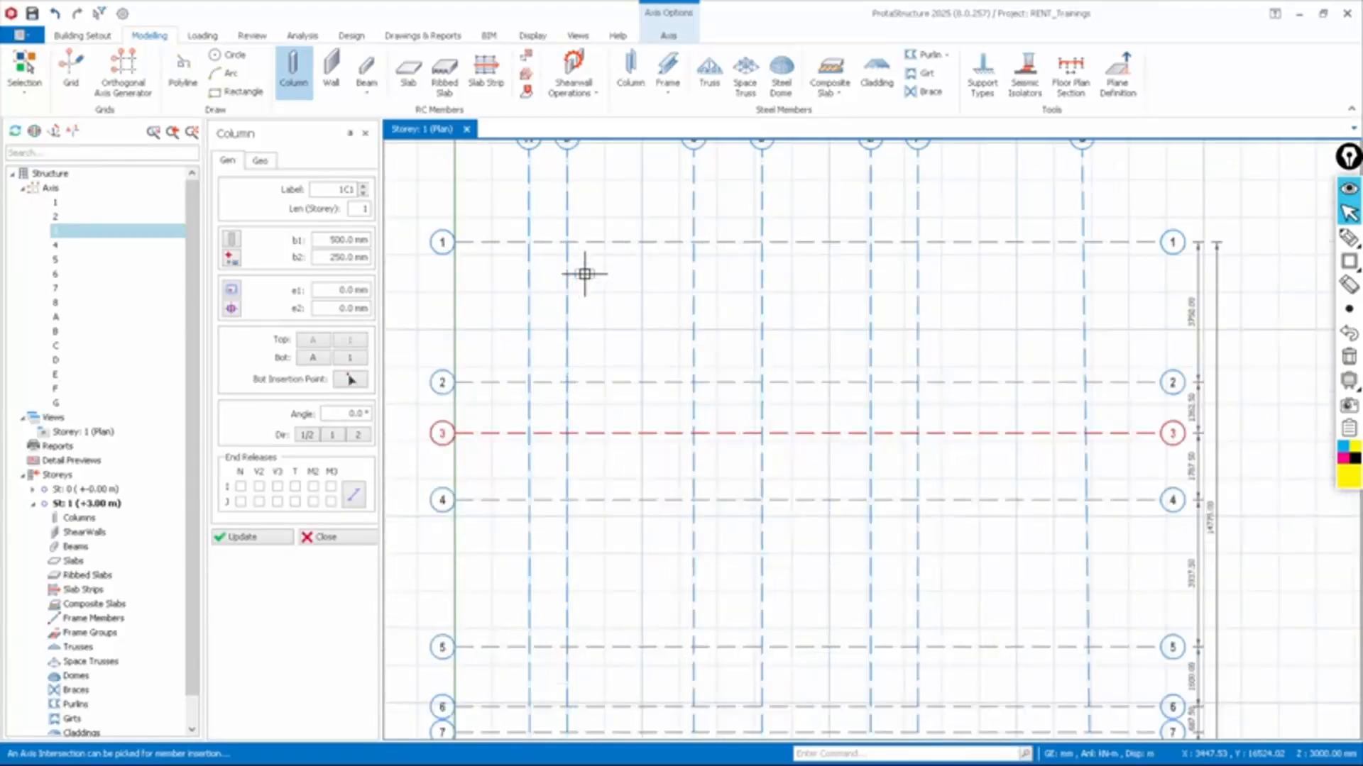
{"action": "key", "text": "Escape"}
{"action": "key", "text": "Escape"}
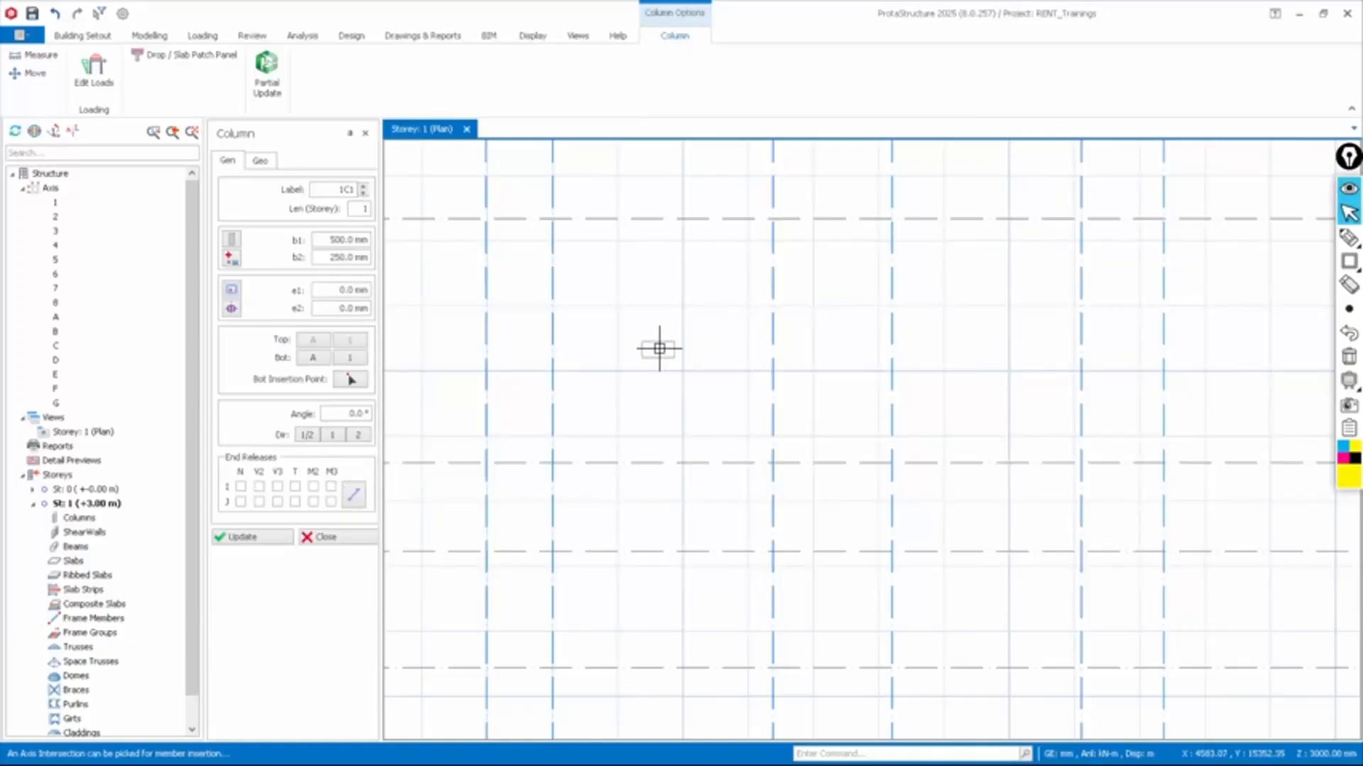
{"action": "scroll", "coordinate": [639, 326], "scroll_direction": "down", "scroll_amount": 1}
{"action": "scroll", "coordinate": [411, 277], "scroll_direction": "up", "scroll_amount": 1}
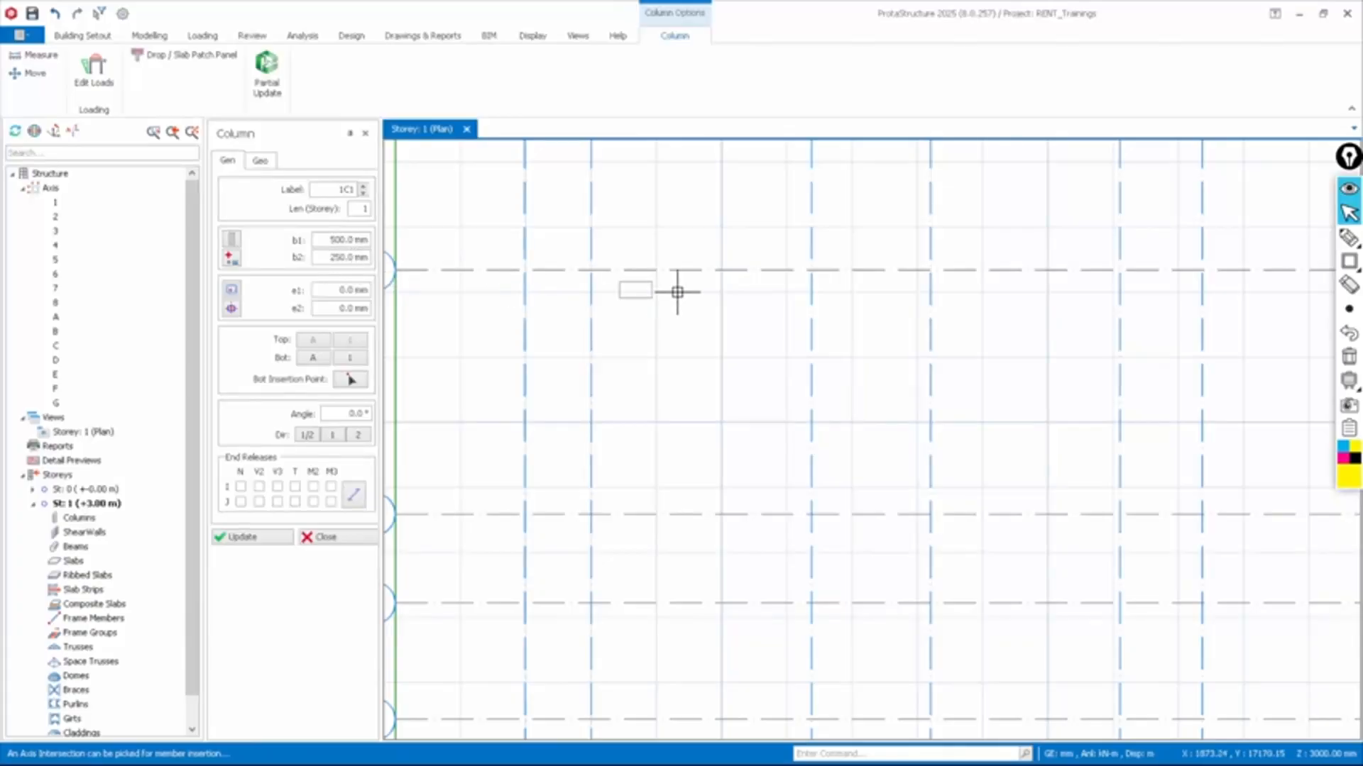
{"action": "scroll", "coordinate": [675, 294], "scroll_direction": "down", "scroll_amount": 1}
{"action": "scroll", "coordinate": [596, 277], "scroll_direction": "up", "scroll_amount": 1}
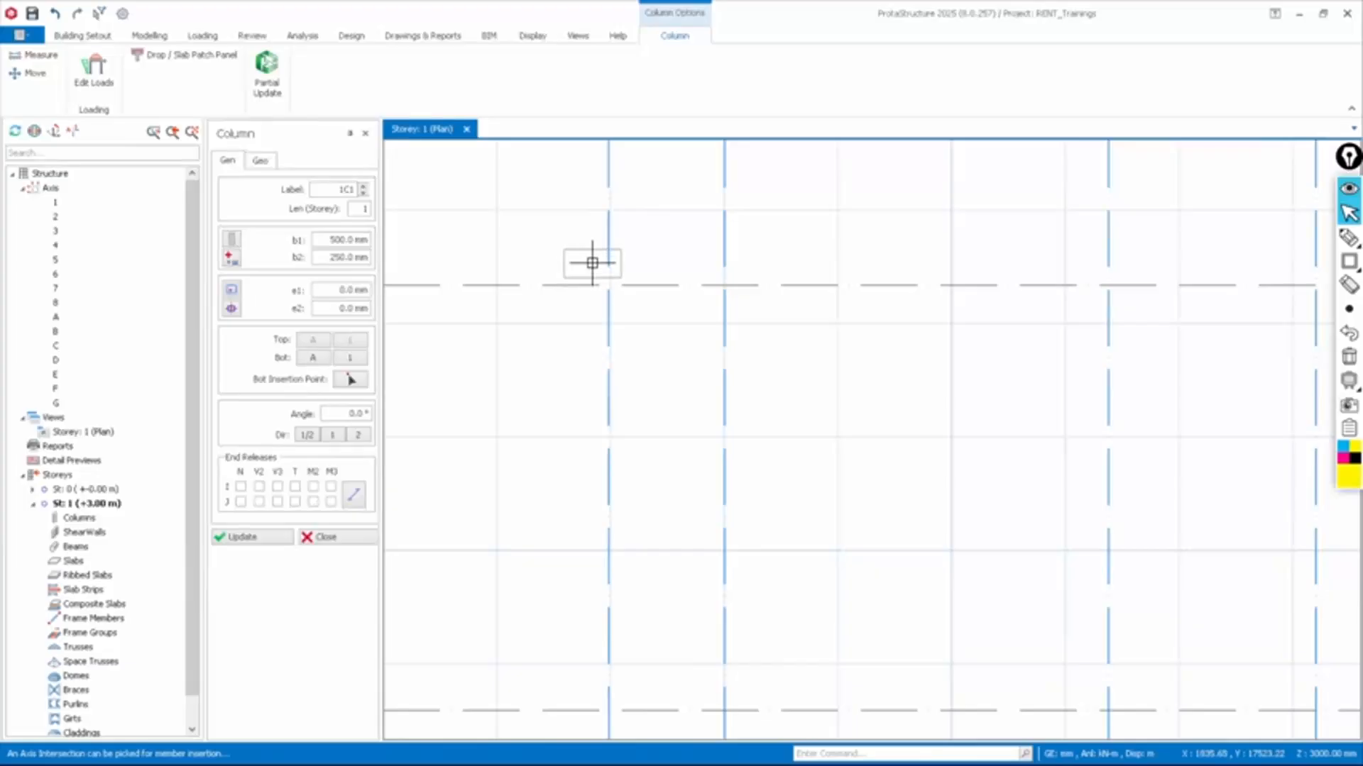
{"action": "scroll", "coordinate": [592, 268], "scroll_direction": "up", "scroll_amount": 1}
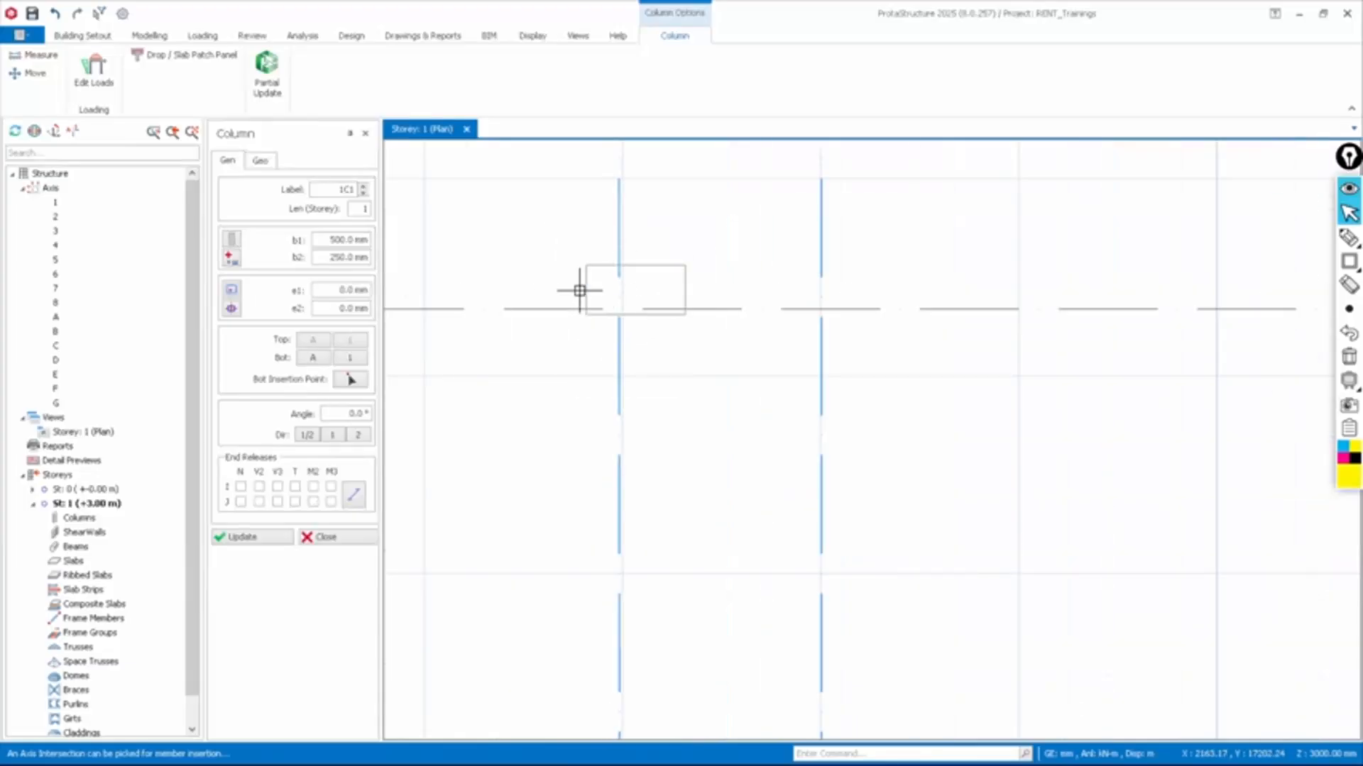
{"action": "left_click", "coordinate": [618, 309]}
{"action": "scroll", "coordinate": [637, 317], "scroll_direction": "down", "scroll_amount": 6}
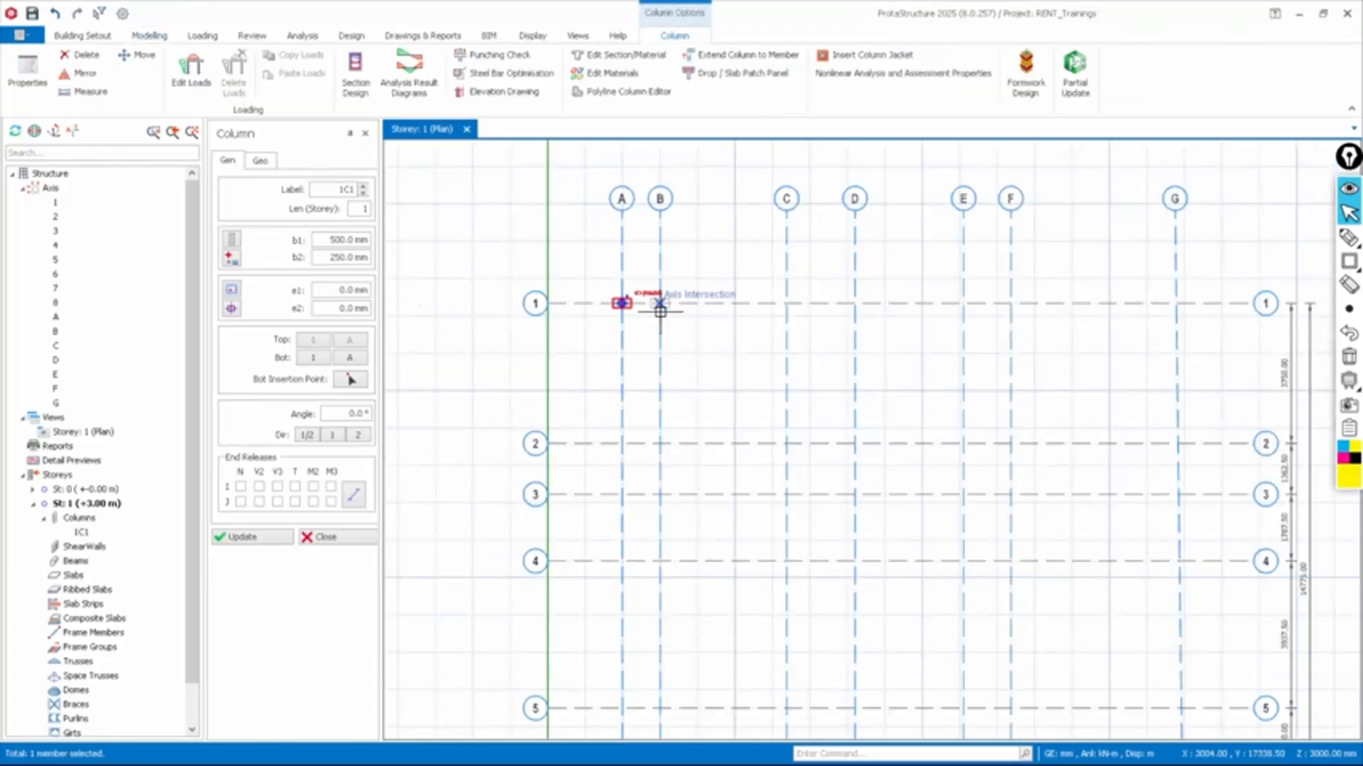
Insert 500 × 250 mm RC columns where axis A crosses axes 2, 3 and 4
{"action": "scroll", "coordinate": [661, 304], "scroll_direction": "up", "scroll_amount": 5}
{"action": "scroll", "coordinate": [720, 325], "scroll_direction": "down", "scroll_amount": 2}
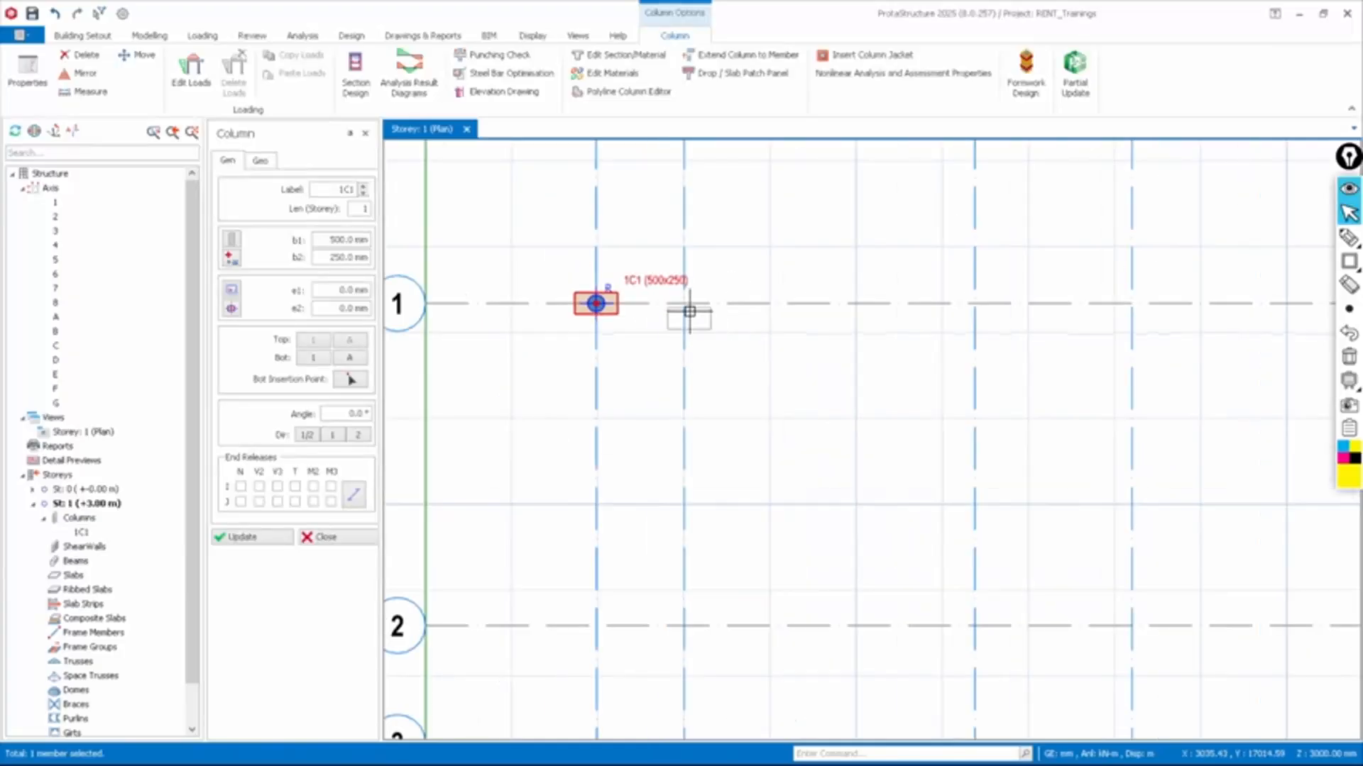
{"action": "scroll", "coordinate": [692, 354], "scroll_direction": "down", "scroll_amount": 5}
{"action": "scroll", "coordinate": [671, 425], "scroll_direction": "up", "scroll_amount": 3}
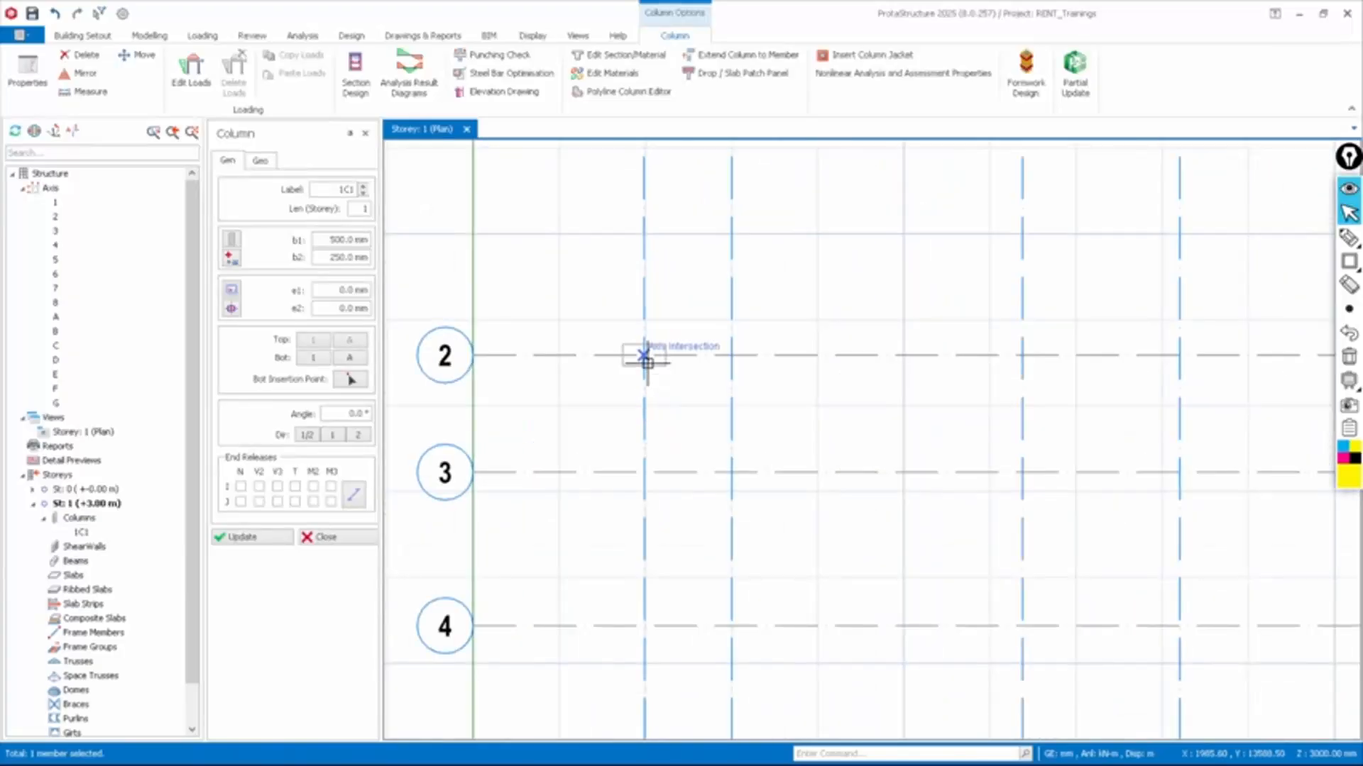
{"action": "left_click", "coordinate": [644, 355]}
{"action": "scroll", "coordinate": [654, 397], "scroll_direction": "down", "scroll_amount": 1}
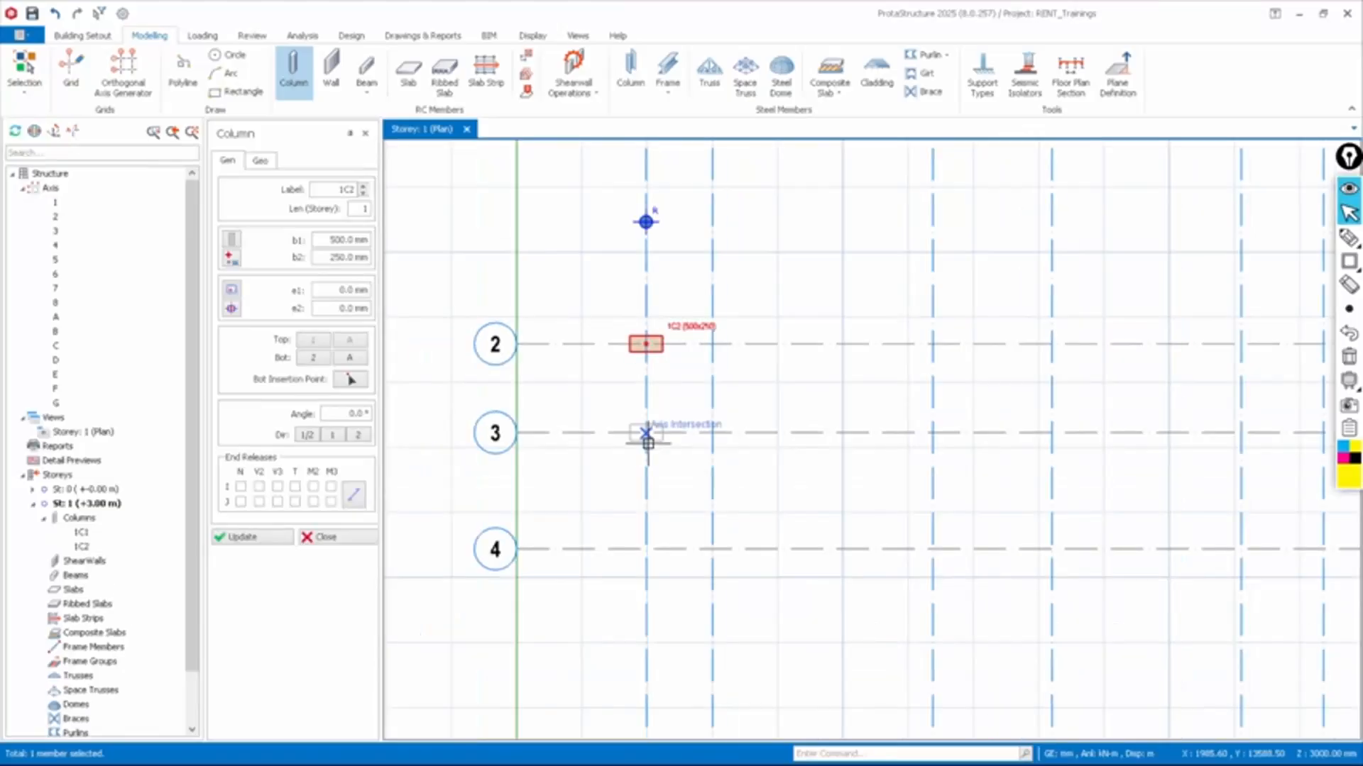
{"action": "left_click", "coordinate": [646, 433]}
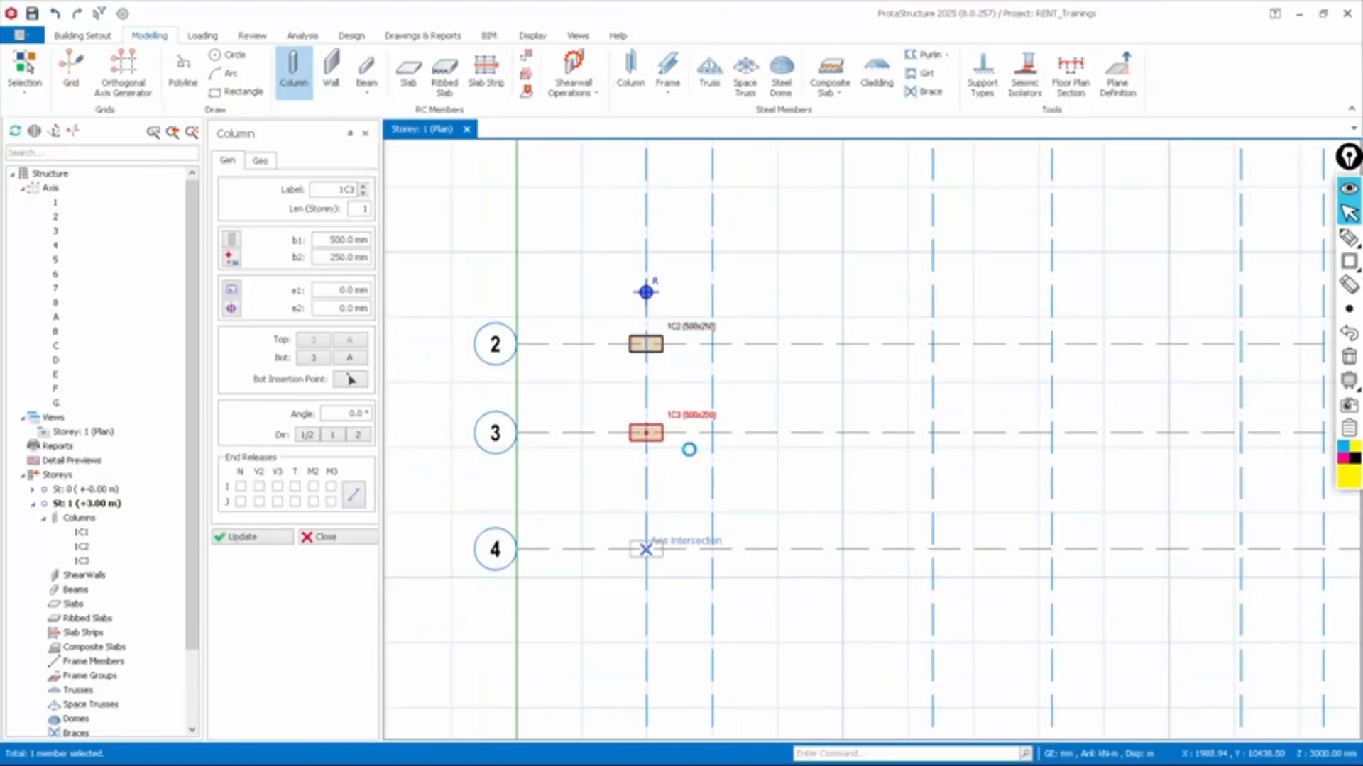
{"action": "left_click", "coordinate": [646, 548]}
{"action": "scroll", "coordinate": [646, 549], "scroll_direction": "down", "scroll_amount": 1}
{"action": "scroll", "coordinate": [674, 348], "scroll_direction": "down", "scroll_amount": 1}
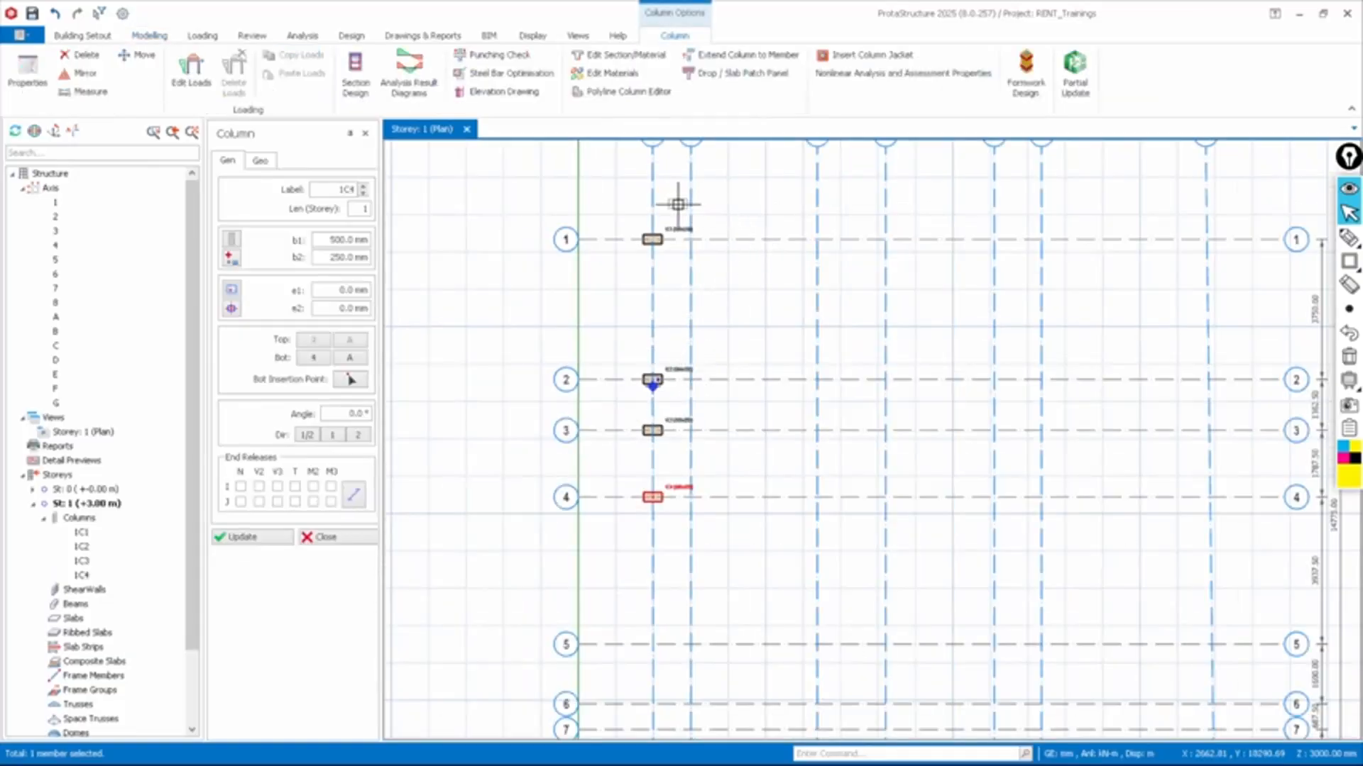
{"action": "scroll", "coordinate": [677, 204], "scroll_direction": "up", "scroll_amount": 2}
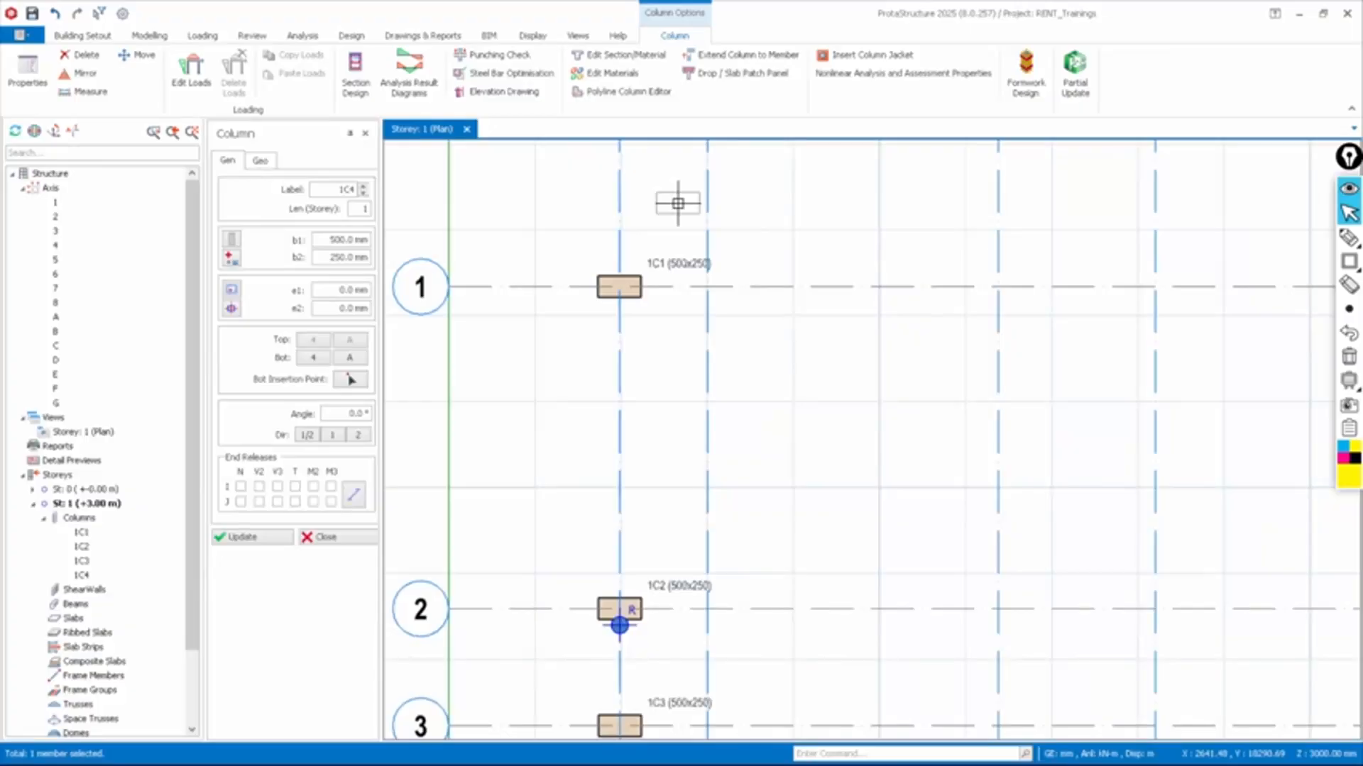
Insert 500 × 250 mm RC columns at all intersections of axes C–F with axes 1–4 using one selection window
{"action": "scroll", "coordinate": [678, 204], "scroll_direction": "down", "scroll_amount": 1}
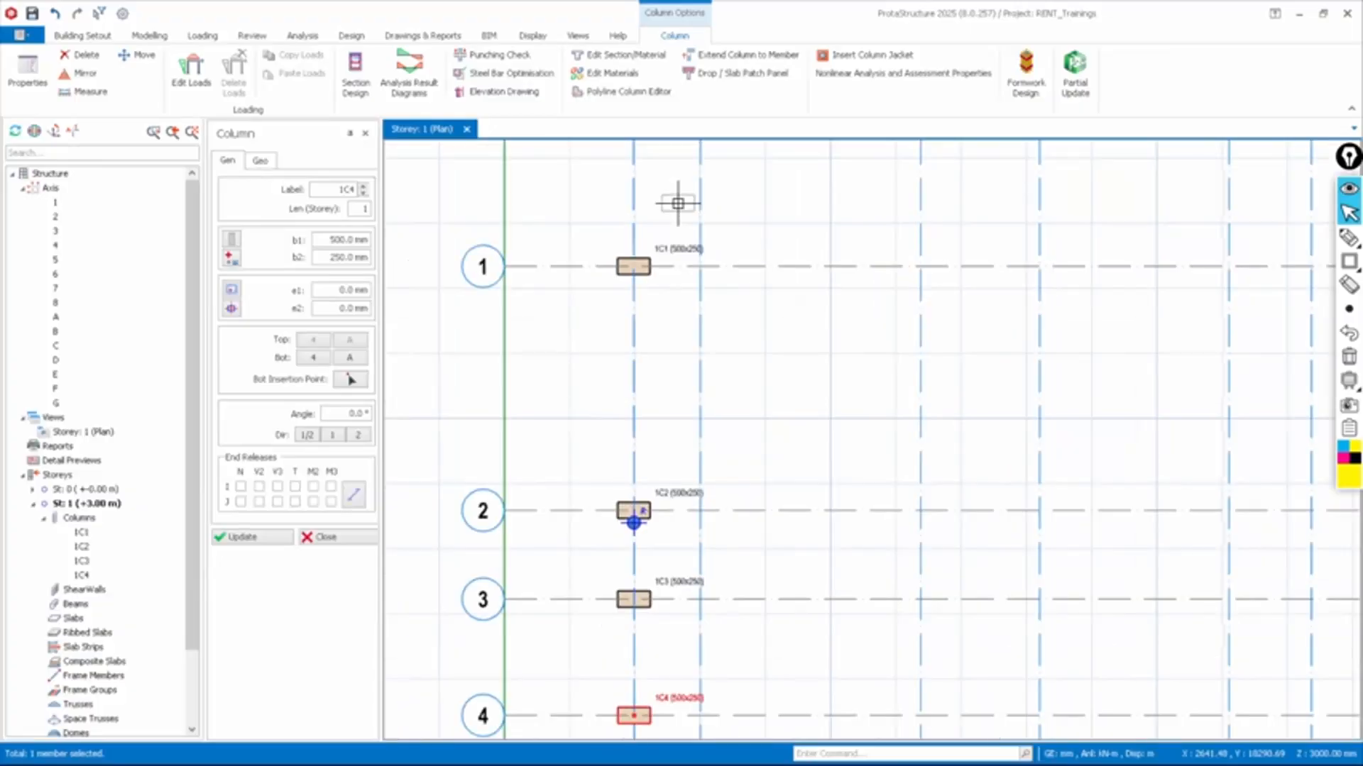
{"action": "scroll", "coordinate": [666, 205], "scroll_direction": "down", "scroll_amount": 1}
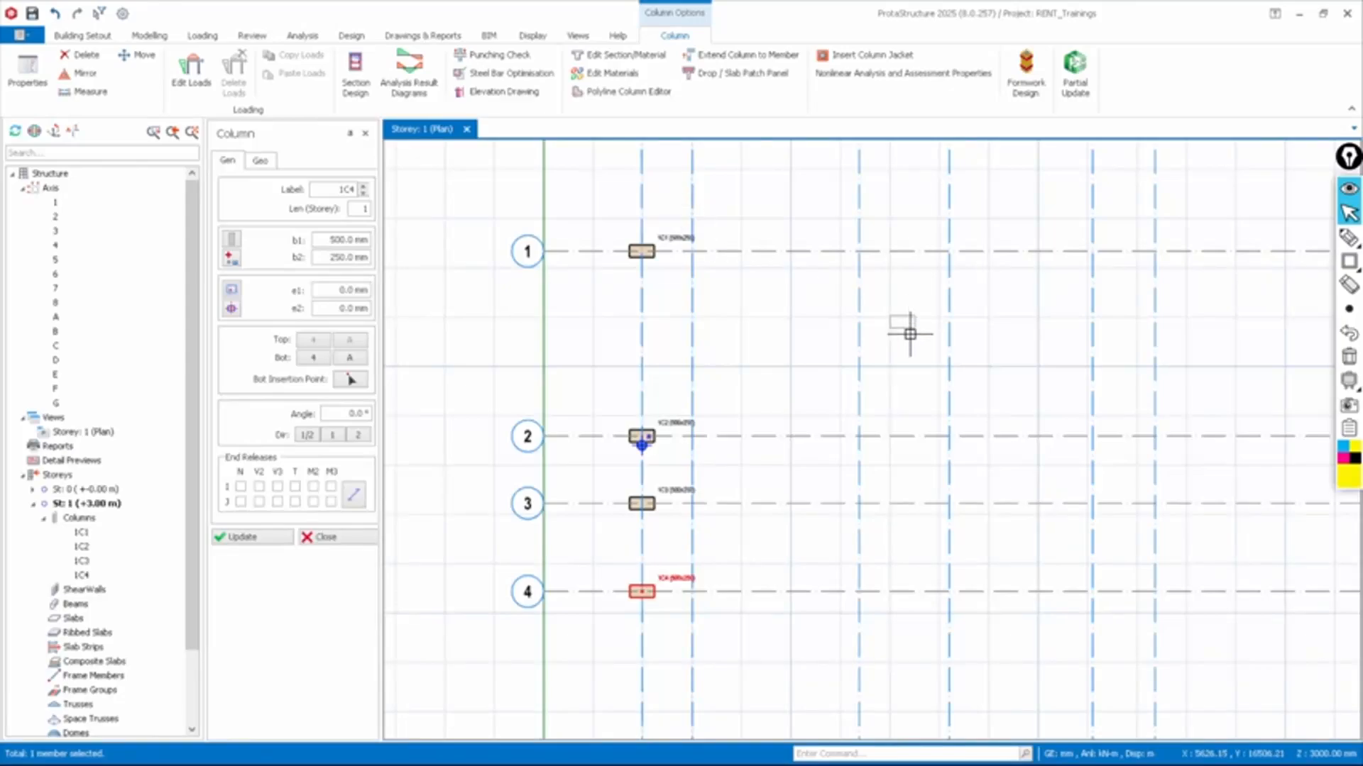
{"action": "scroll", "coordinate": [732, 326], "scroll_direction": "down", "scroll_amount": 1}
{"action": "scroll", "coordinate": [812, 367], "scroll_direction": "up", "scroll_amount": 2}
{"action": "scroll", "coordinate": [774, 356], "scroll_direction": "down", "scroll_amount": 1}
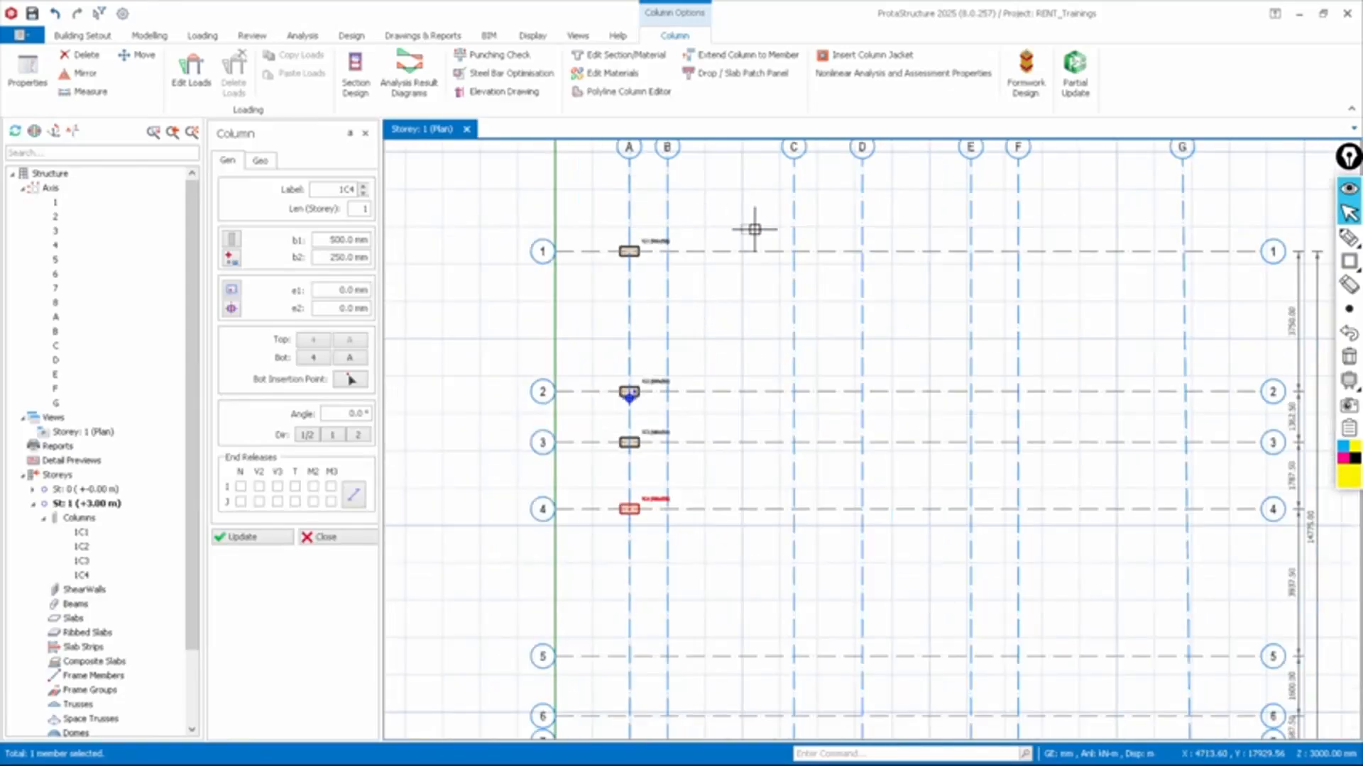
{"action": "left_click_drag", "start_coordinate": [763, 228], "coordinate": [1046, 533]}
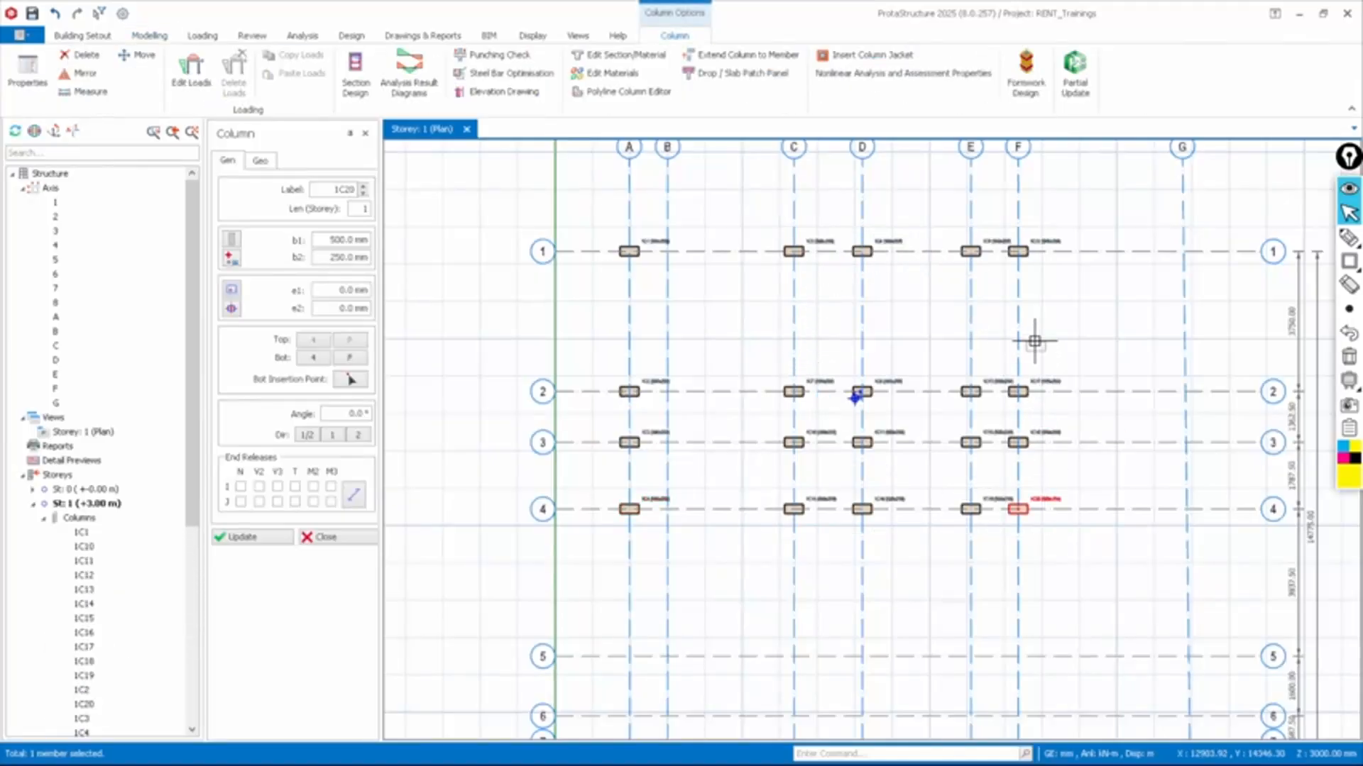
Review the inserted columns in plan and in the structure tree, collapsing the Axis branch and listing the Storey 1 columns
{"action": "scroll", "coordinate": [1027, 312], "scroll_direction": "up", "scroll_amount": 3}
{"action": "scroll", "coordinate": [663, 262], "scroll_direction": "down", "scroll_amount": 3}
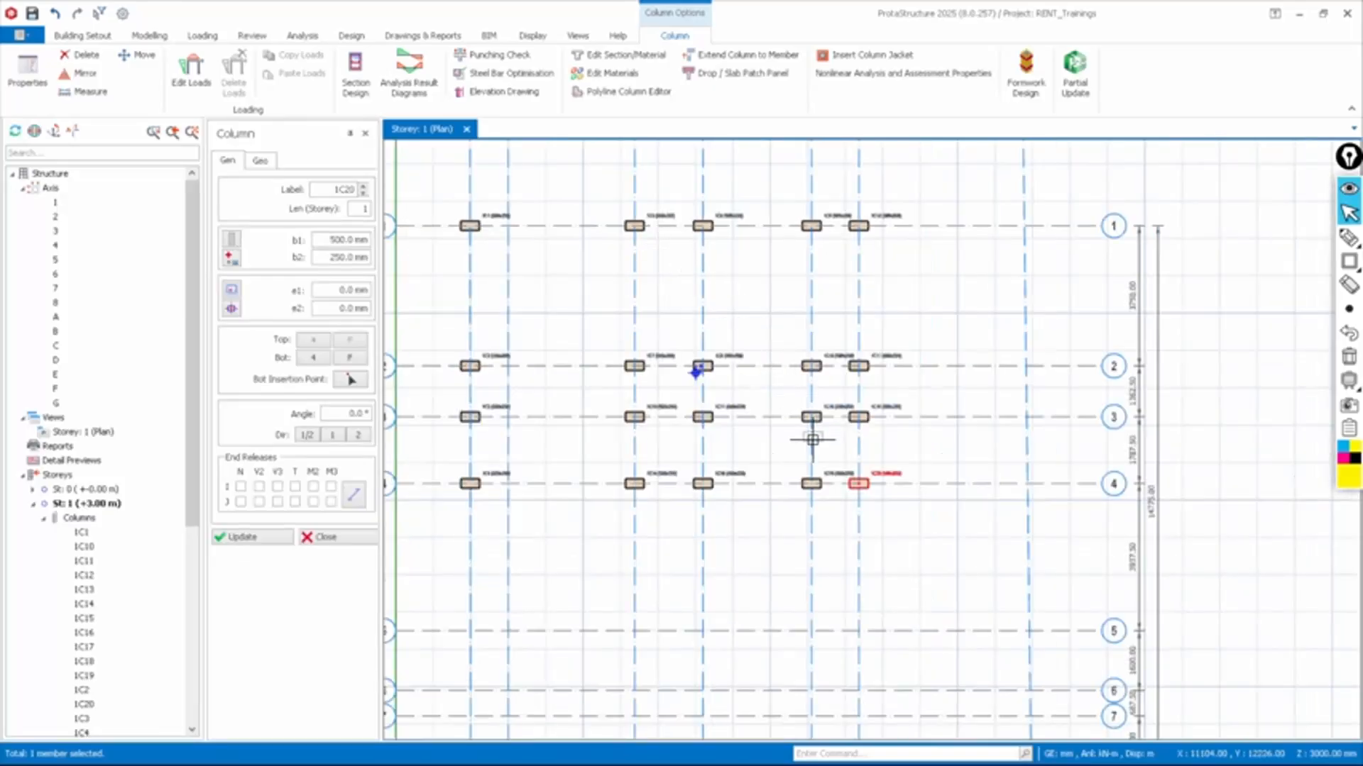
{"action": "scroll", "coordinate": [812, 441], "scroll_direction": "up", "scroll_amount": 2}
{"action": "scroll", "coordinate": [592, 484], "scroll_direction": "up", "scroll_amount": 2}
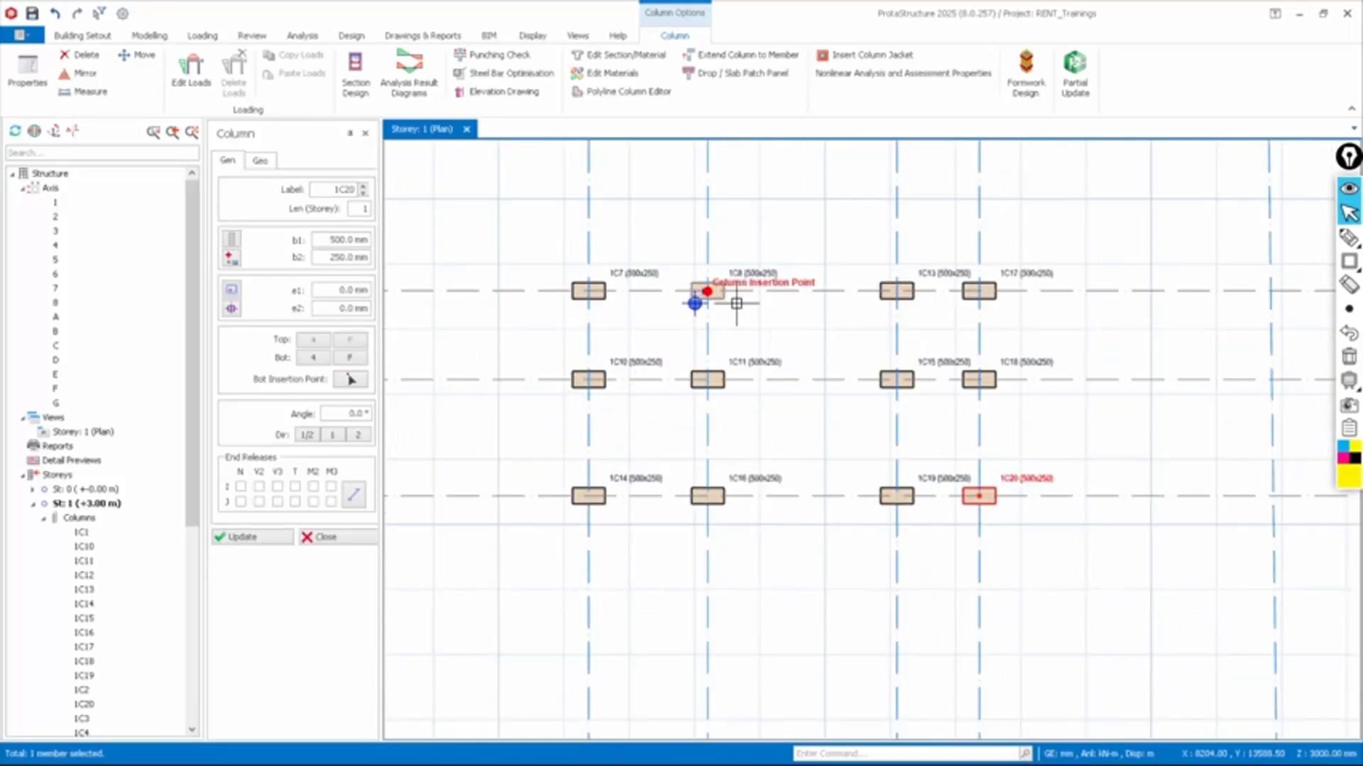
{"action": "scroll", "coordinate": [736, 306], "scroll_direction": "down", "scroll_amount": 2}
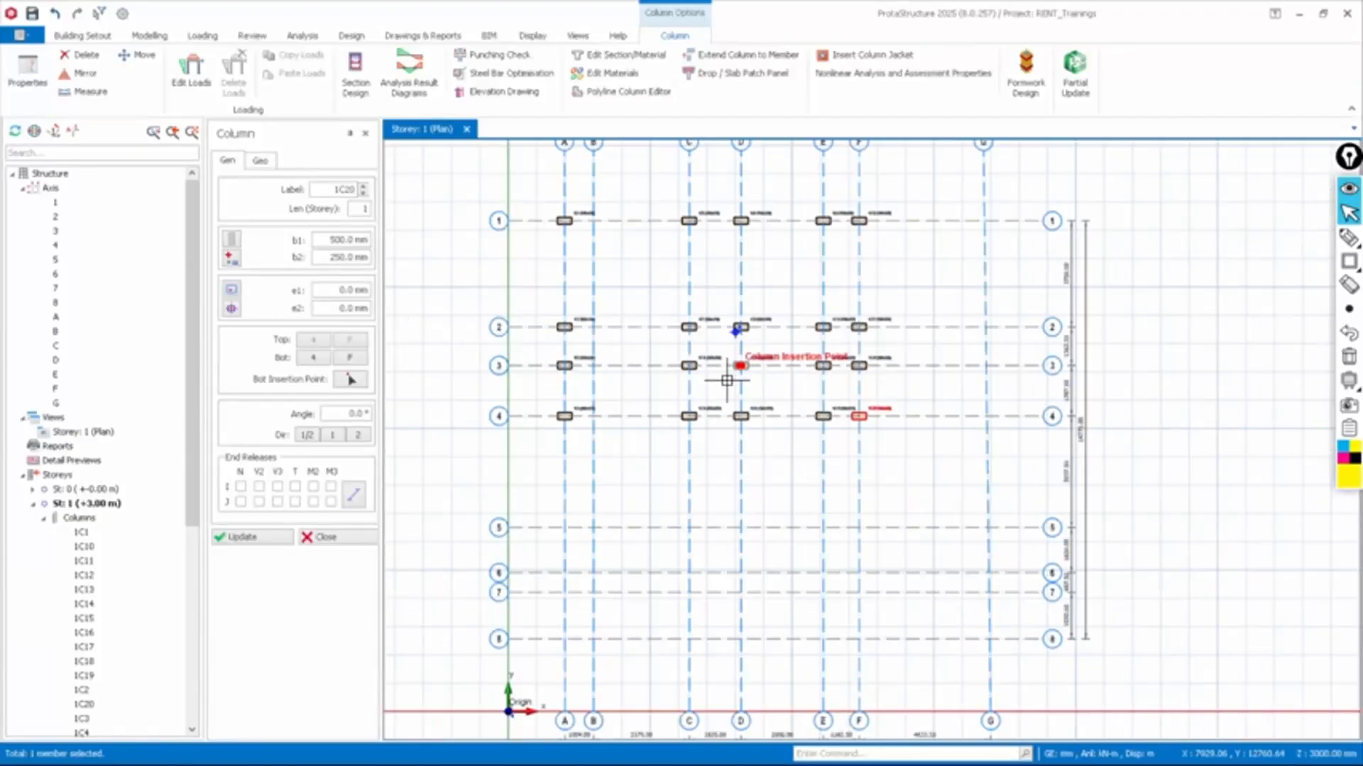
{"action": "scroll", "coordinate": [731, 355], "scroll_direction": "down", "scroll_amount": 2}
{"action": "scroll", "coordinate": [106, 567], "scroll_direction": "down", "scroll_amount": 4}
{"action": "scroll", "coordinate": [105, 504], "scroll_direction": "down", "scroll_amount": 3}
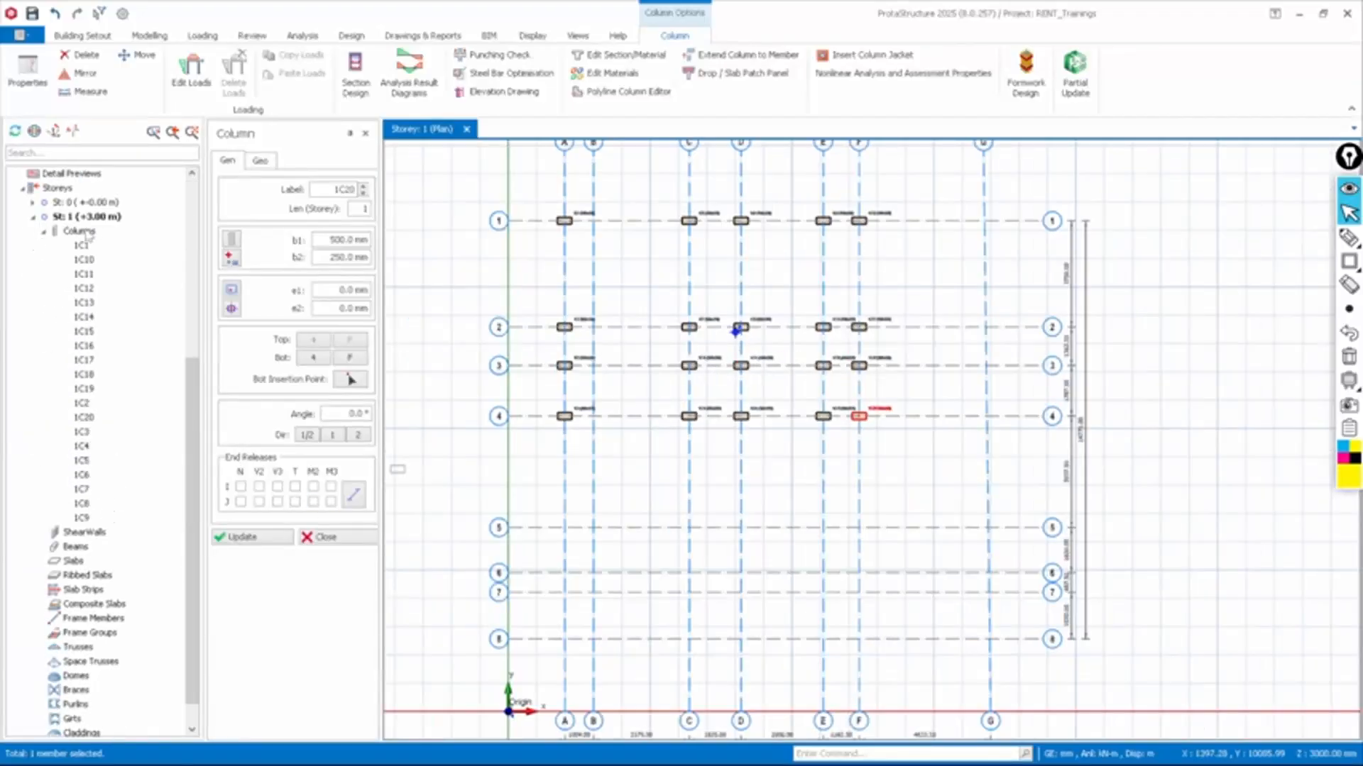
{"action": "left_click", "coordinate": [43, 232]}
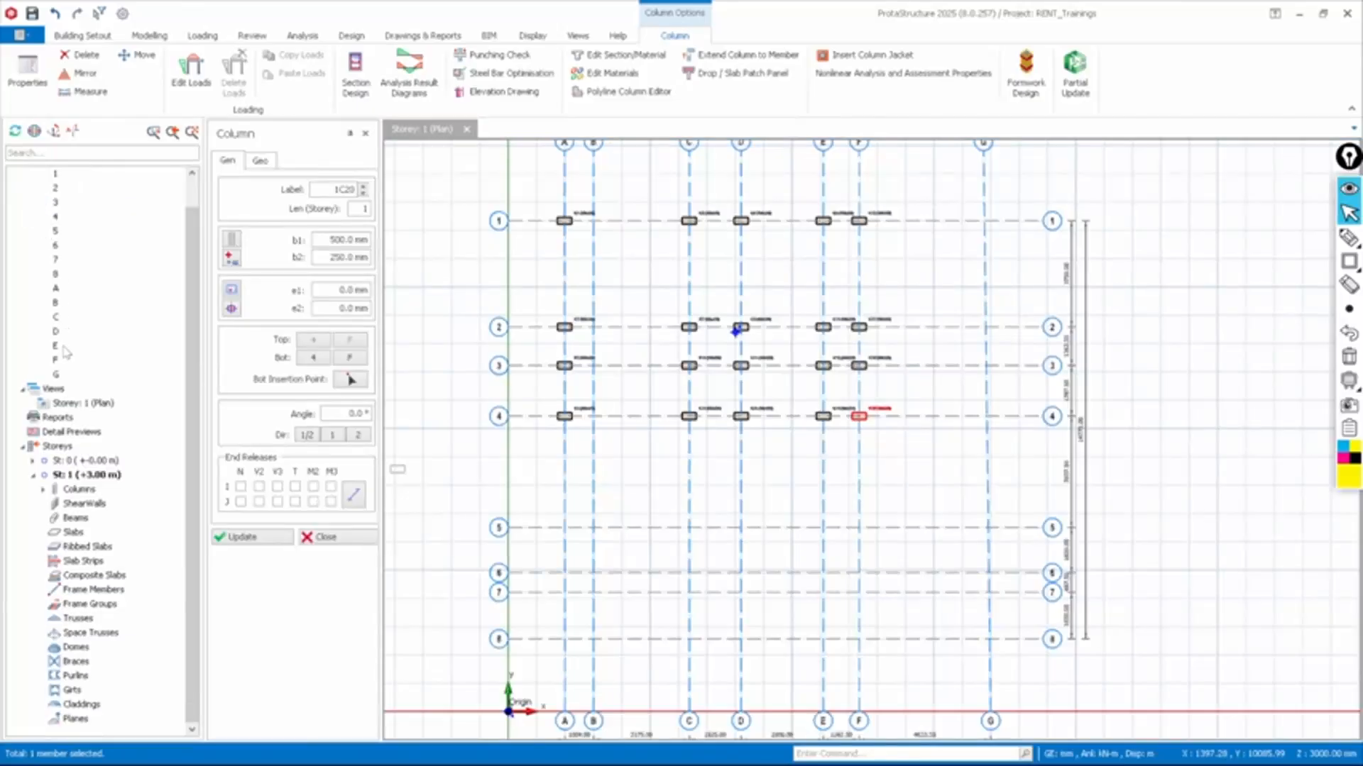
{"action": "scroll", "coordinate": [62, 339], "scroll_direction": "up", "scroll_amount": 1}
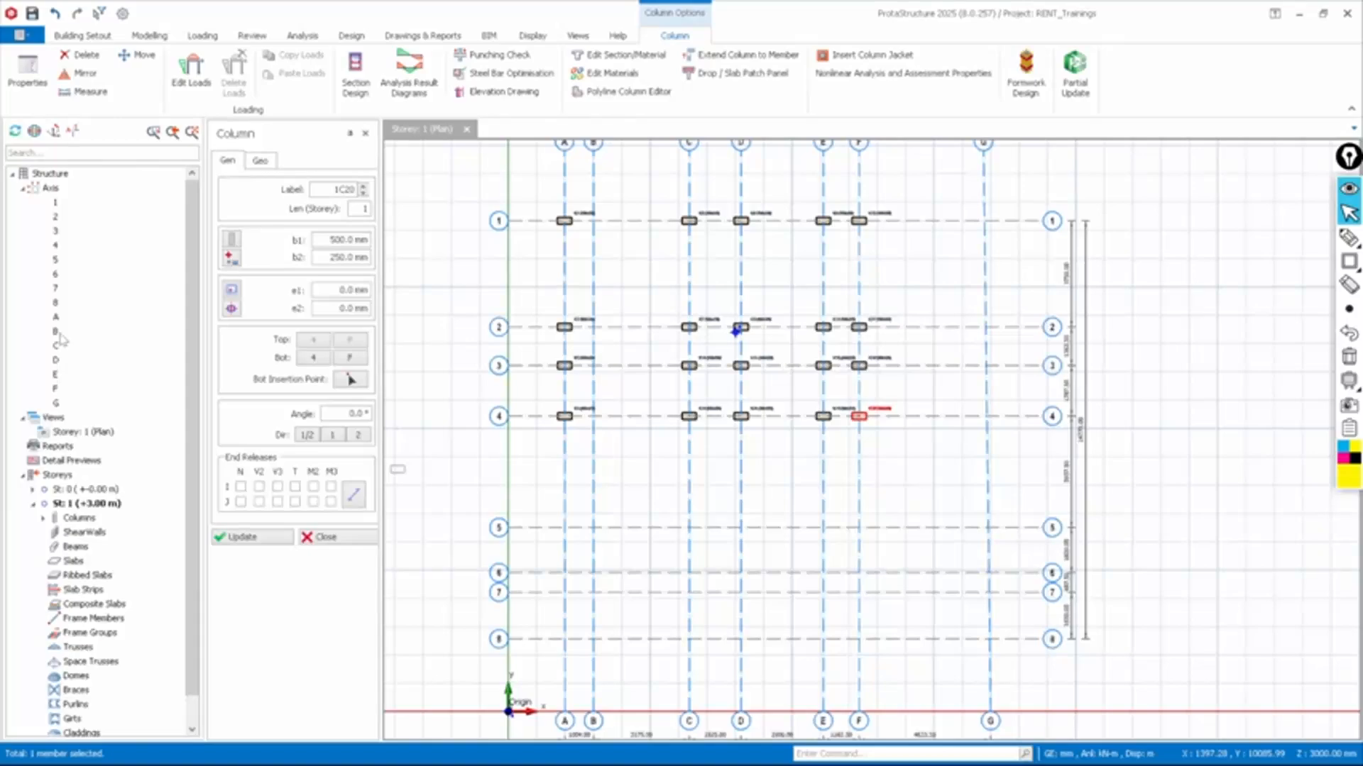
{"action": "left_click", "coordinate": [23, 189]}
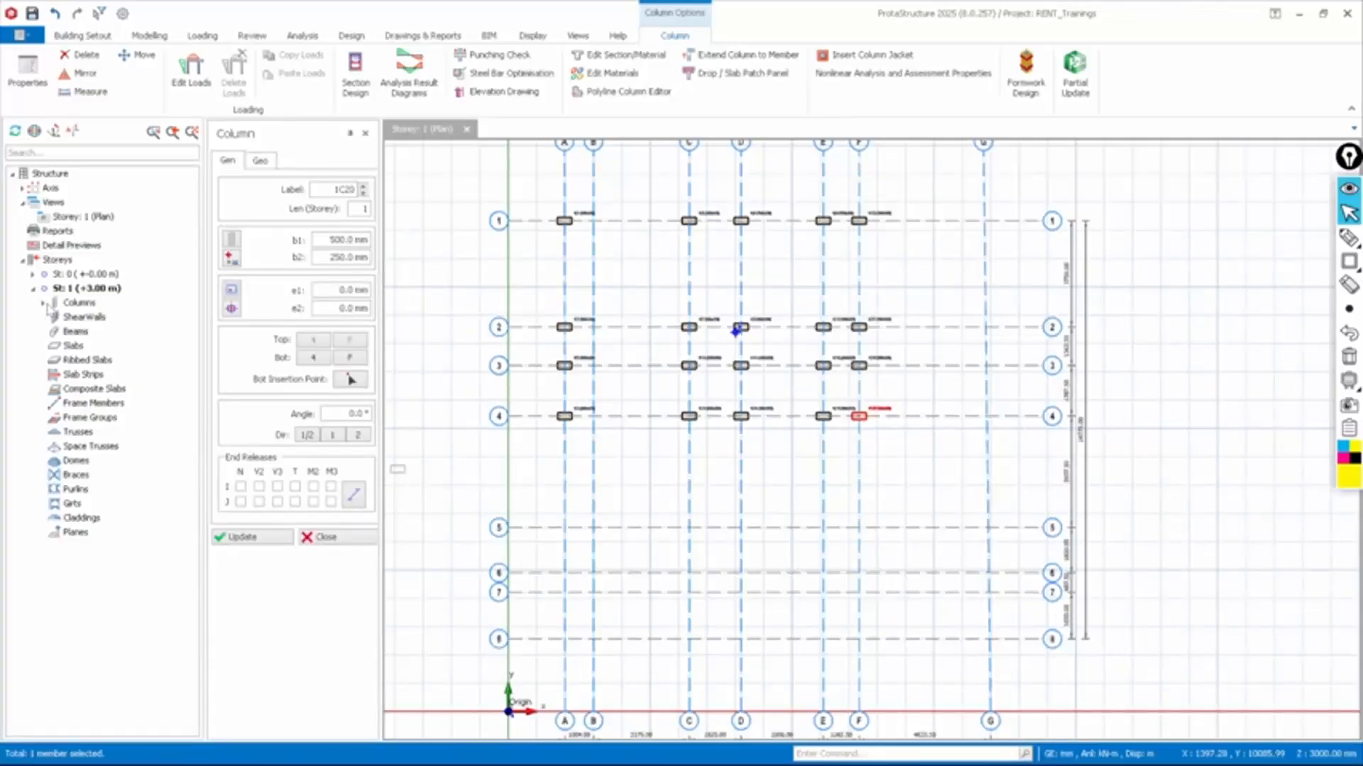
{"action": "left_click", "coordinate": [44, 303]}
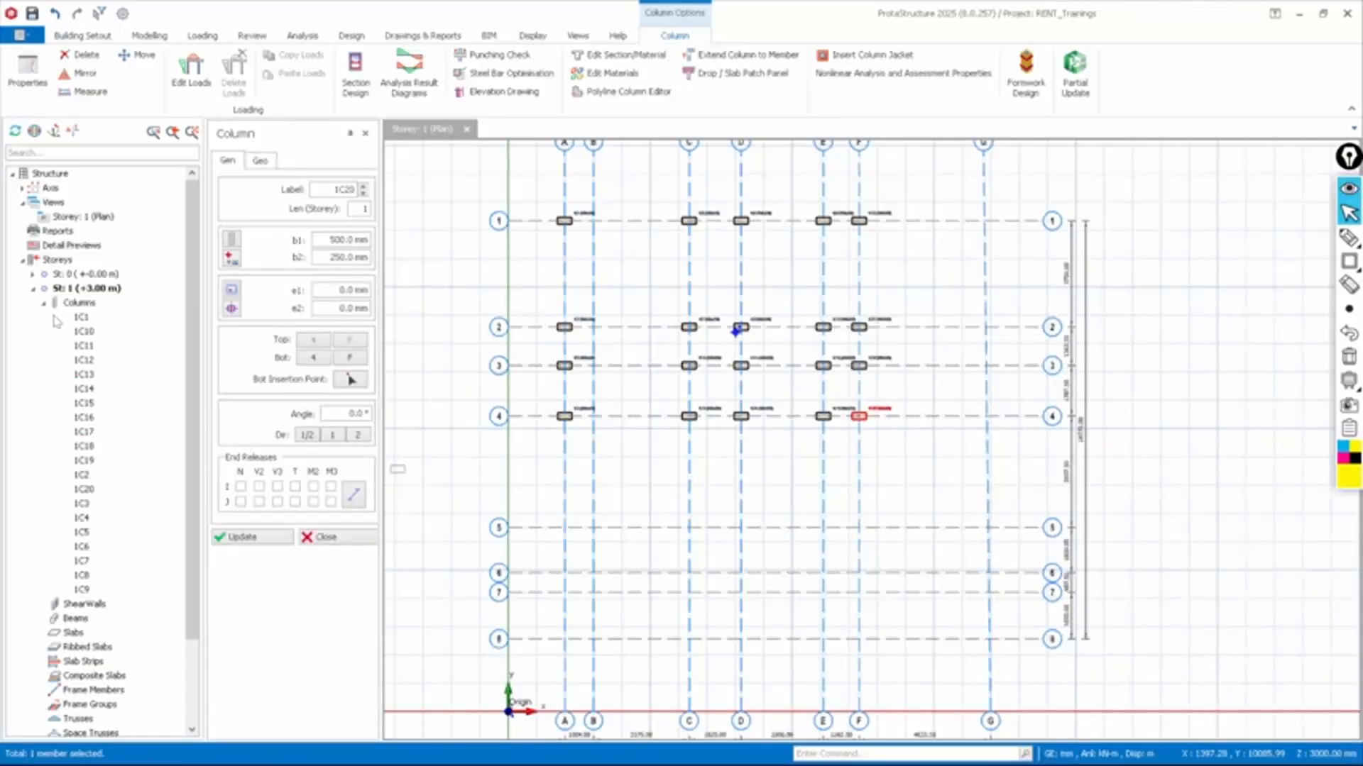
{"action": "scroll", "coordinate": [76, 319], "scroll_direction": "down", "scroll_amount": 2}
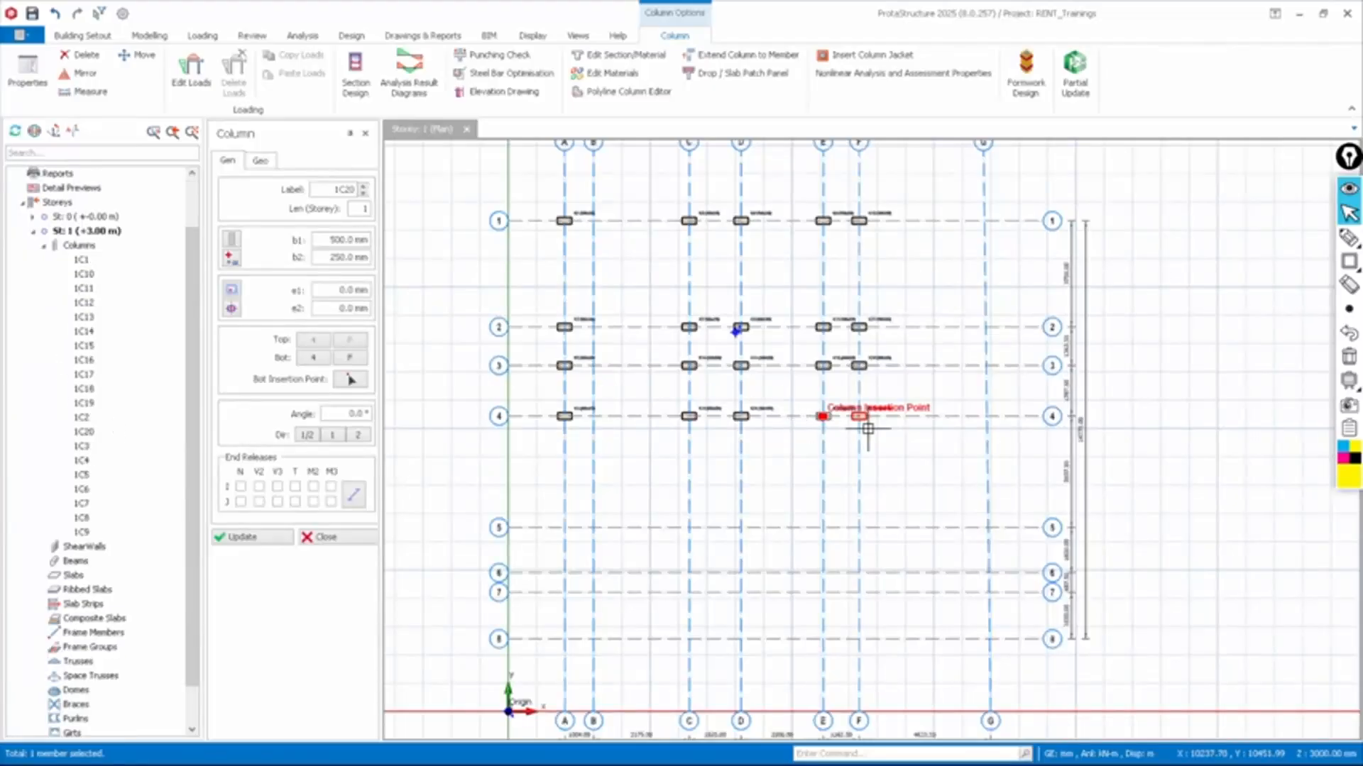
Insert 500 × 250 mm RC columns along axis G at its intersections with axes 1 to 8 using one selection window
{"action": "scroll", "coordinate": [913, 409], "scroll_direction": "up", "scroll_amount": 3}
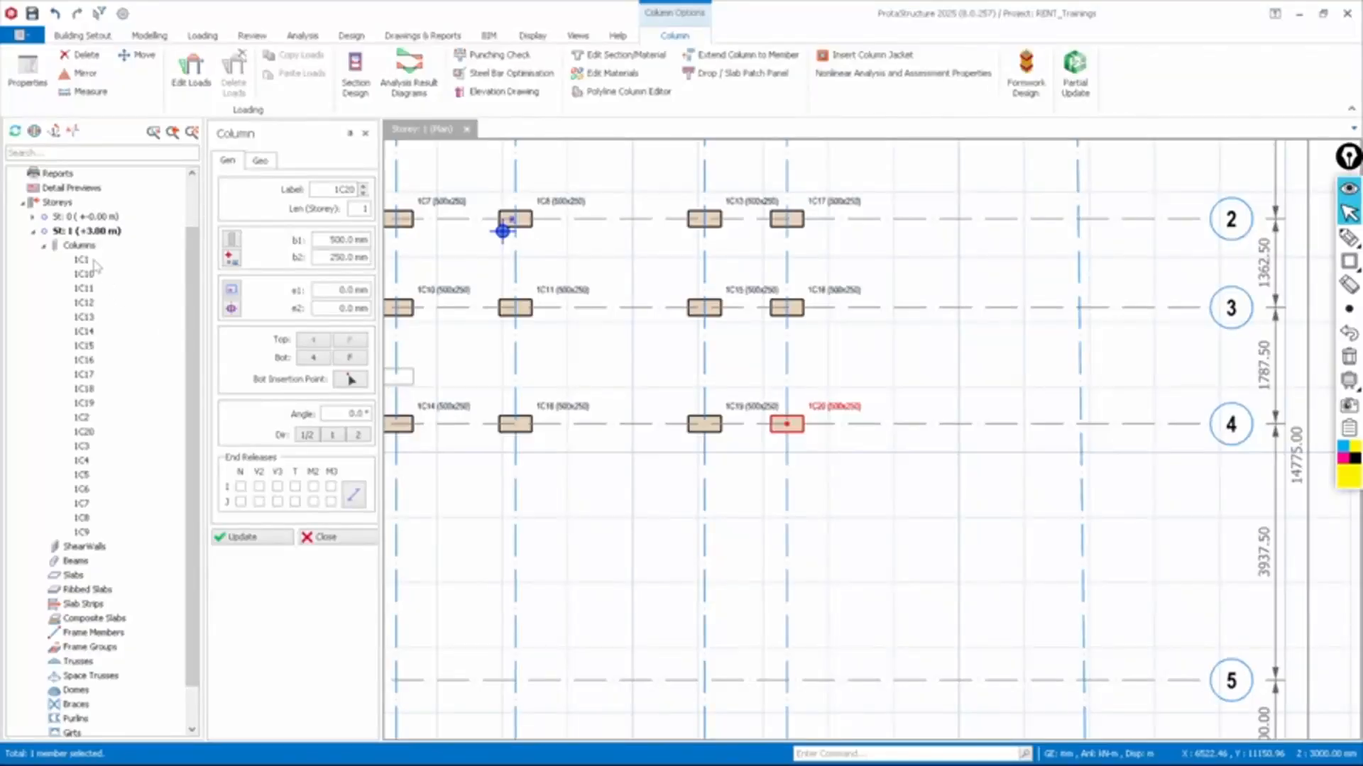
{"action": "scroll", "coordinate": [660, 348], "scroll_direction": "down", "scroll_amount": 3}
{"action": "scroll", "coordinate": [815, 297], "scroll_direction": "down", "scroll_amount": 2}
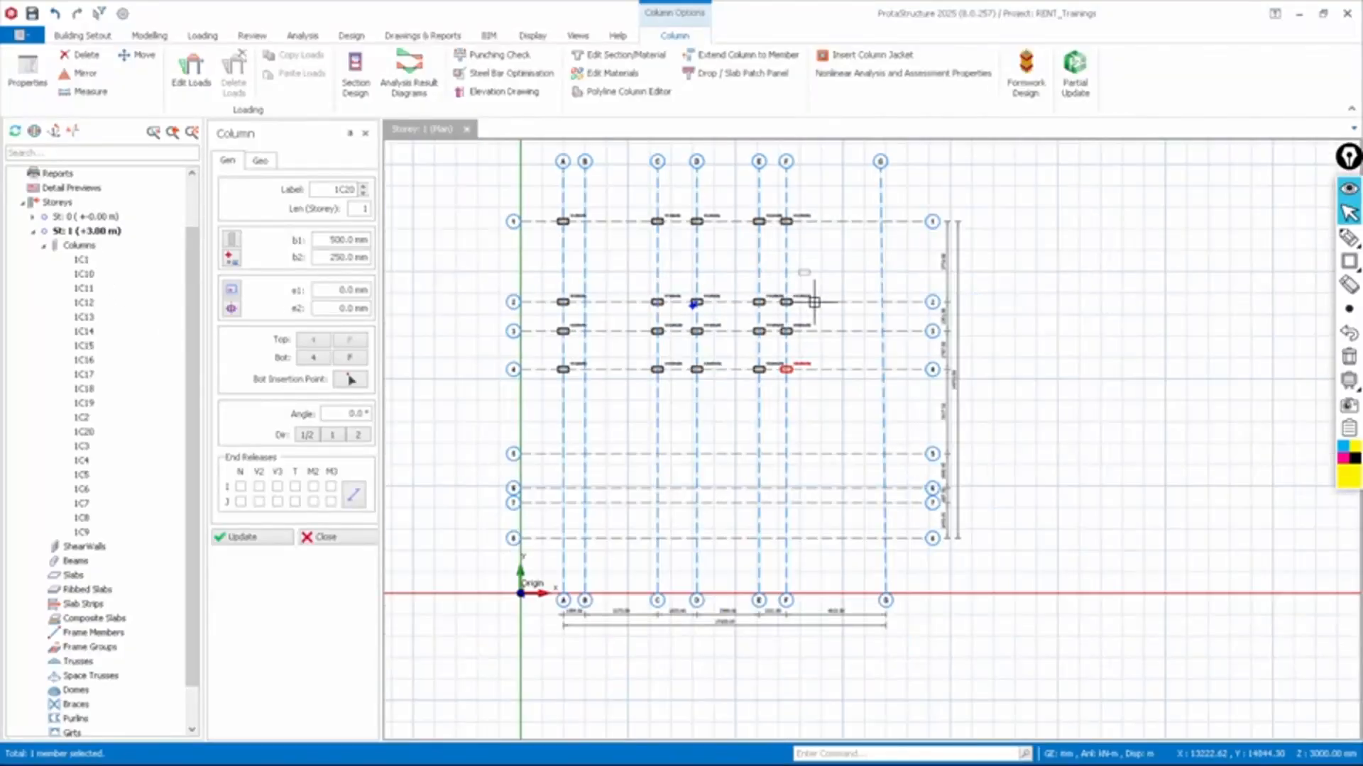
{"action": "scroll", "coordinate": [795, 298], "scroll_direction": "up", "scroll_amount": 2}
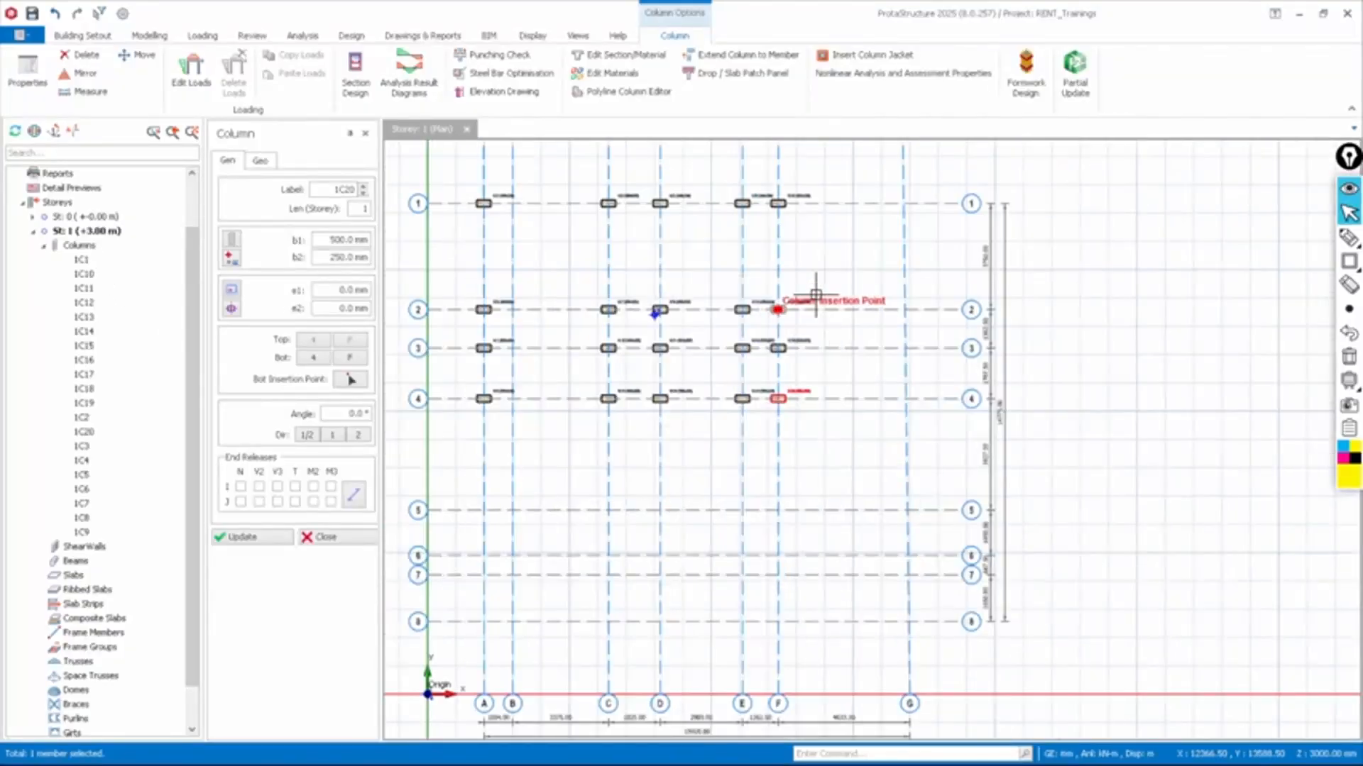
{"action": "left_click", "coordinate": [850, 179]}
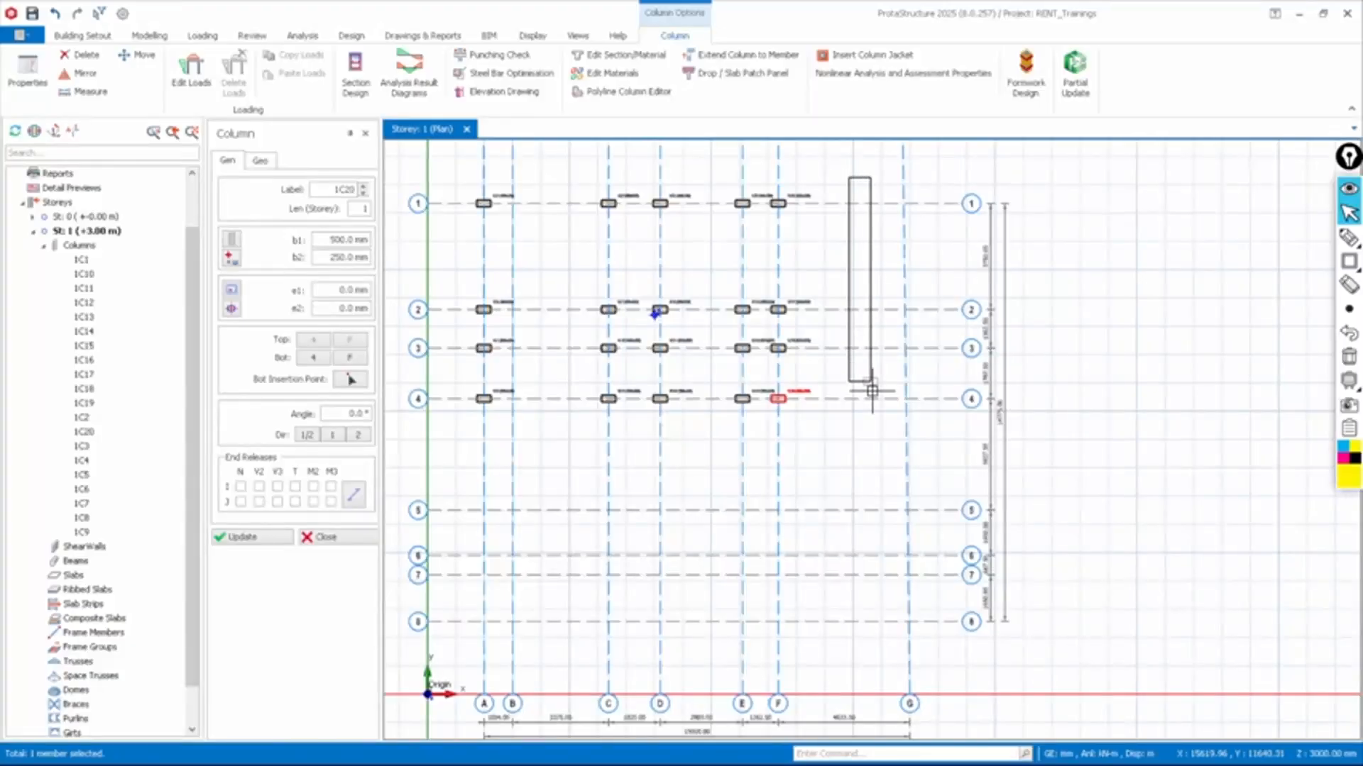
{"action": "left_click", "coordinate": [931, 643]}
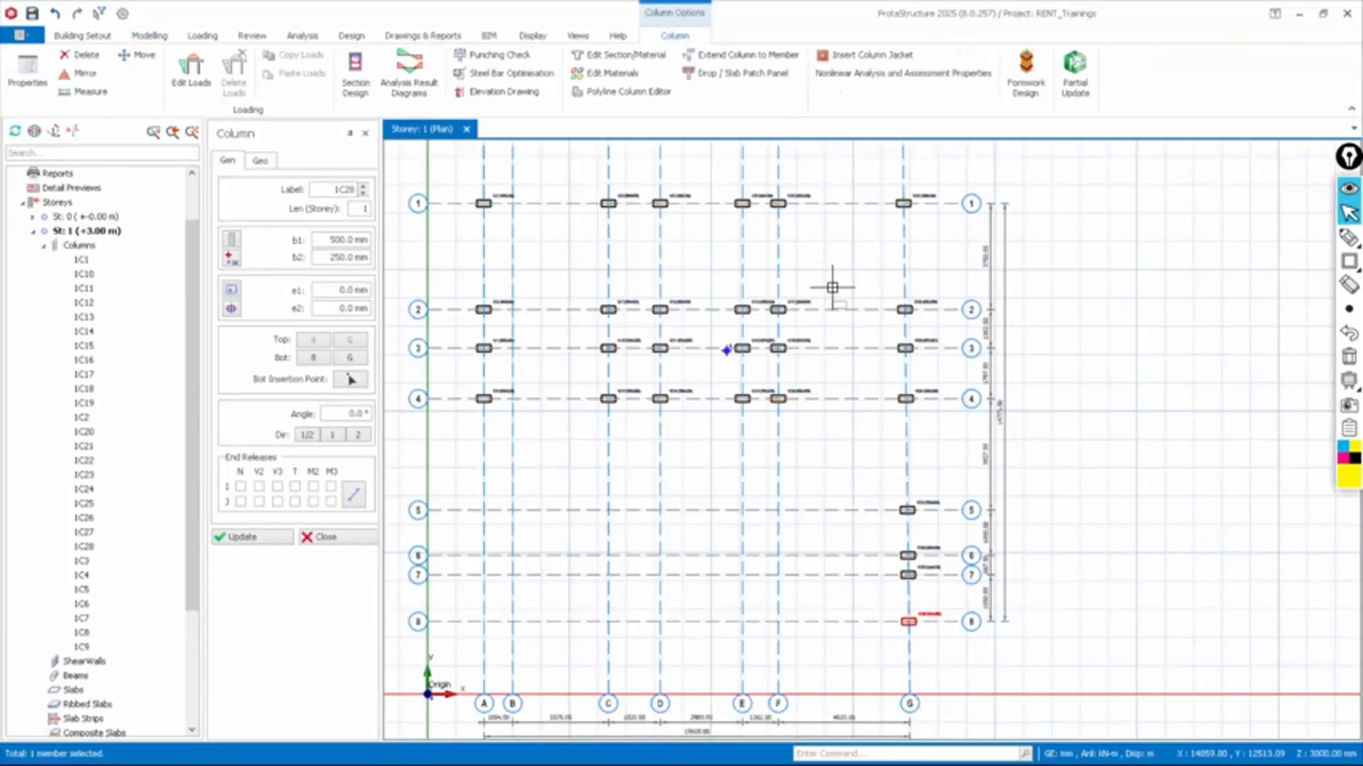
Resize the column at the intersection of axes G and 8 to 250 × 250 mm and check its updated section label
{"action": "scroll", "coordinate": [829, 312], "scroll_direction": "down", "scroll_amount": 2}
{"action": "scroll", "coordinate": [779, 454], "scroll_direction": "up", "scroll_amount": 4}
{"action": "scroll", "coordinate": [826, 287], "scroll_direction": "down", "scroll_amount": 2}
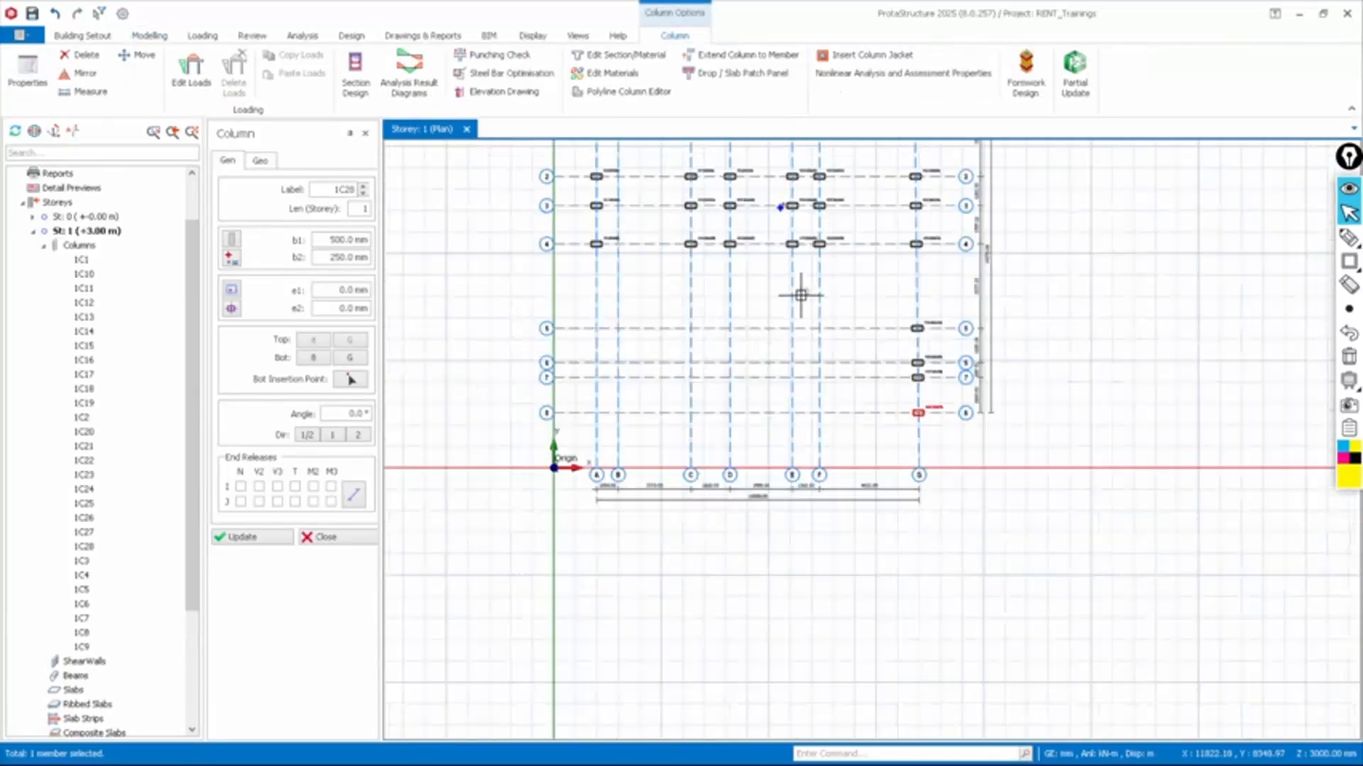
{"action": "scroll", "coordinate": [952, 391], "scroll_direction": "up", "scroll_amount": 4}
{"action": "scroll", "coordinate": [952, 390], "scroll_direction": "up", "scroll_amount": 4}
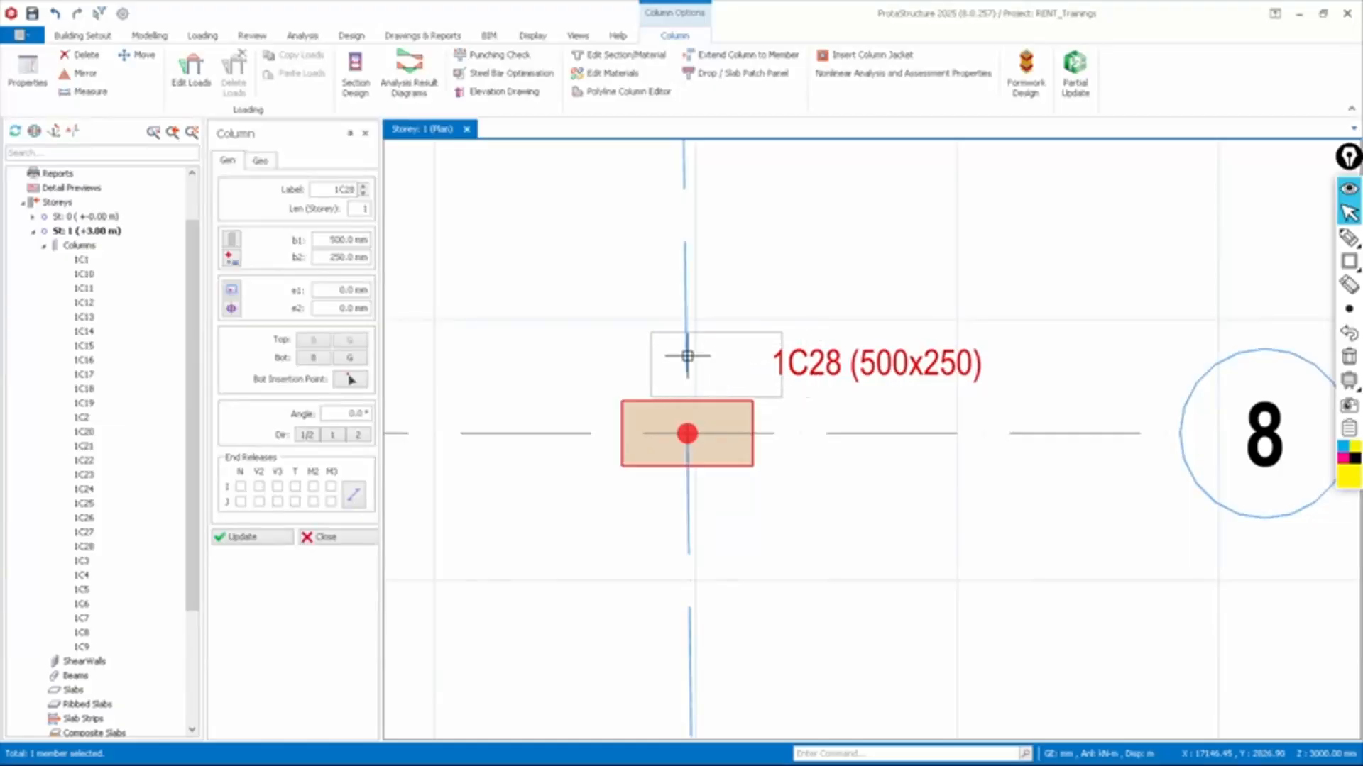
{"action": "left_click", "coordinate": [338, 239]}
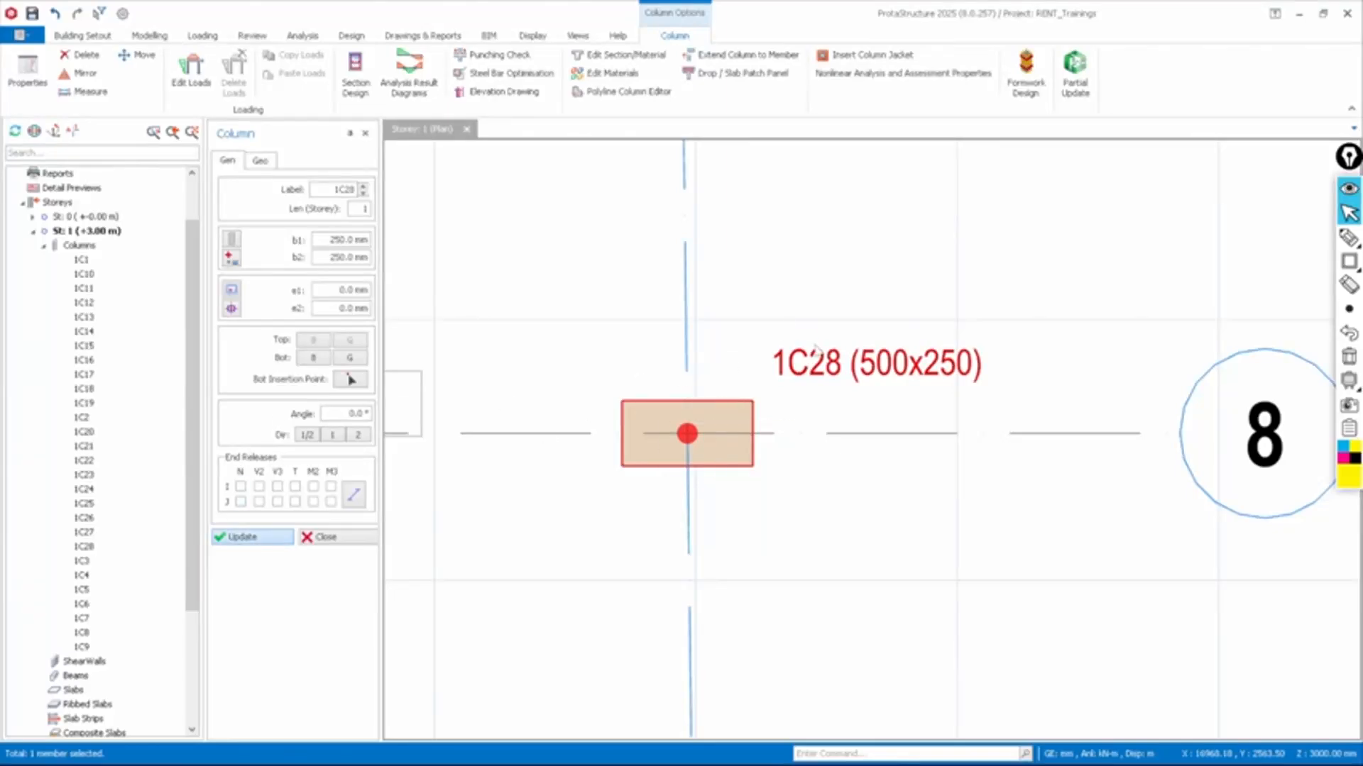
{"action": "scroll", "coordinate": [861, 344], "scroll_direction": "down", "scroll_amount": 2}
{"action": "scroll", "coordinate": [882, 365], "scroll_direction": "up", "scroll_amount": 2}
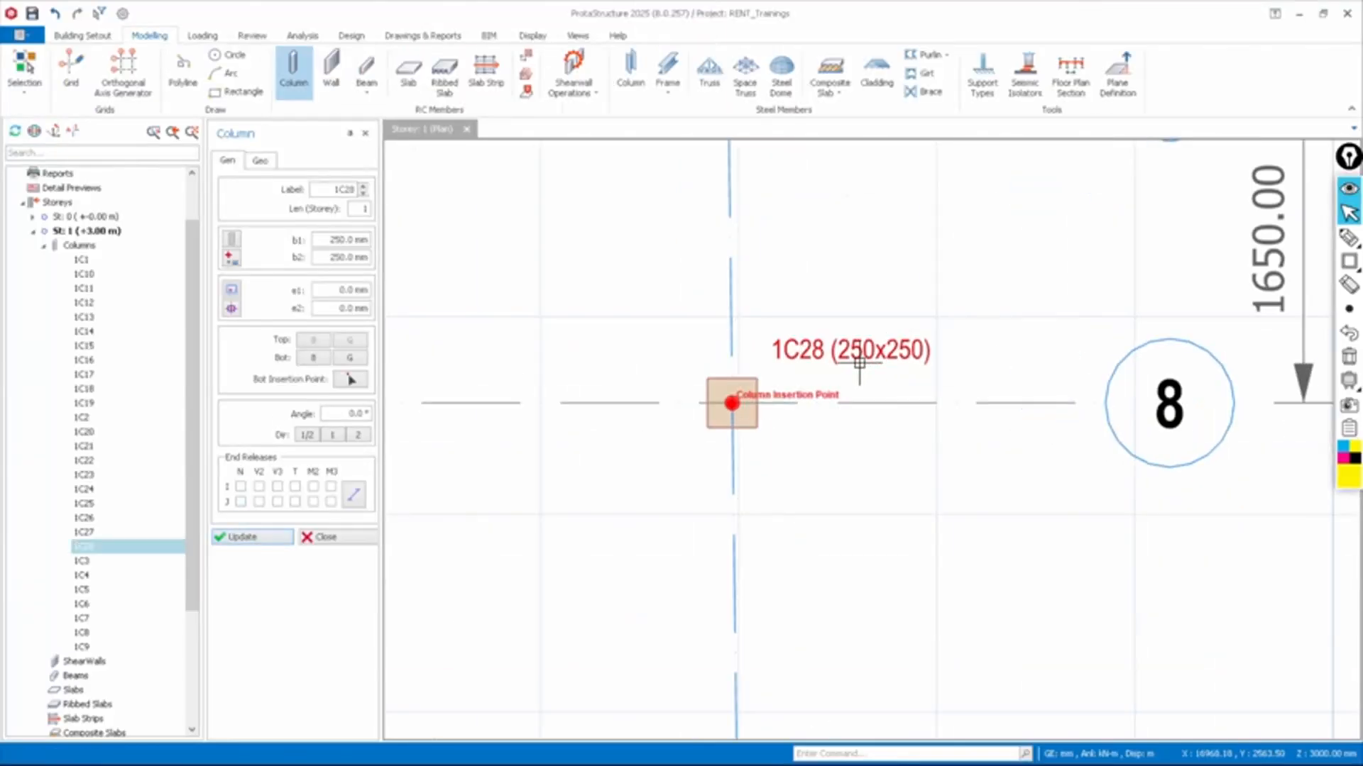
{"action": "scroll", "coordinate": [860, 366], "scroll_direction": "up", "scroll_amount": 3}
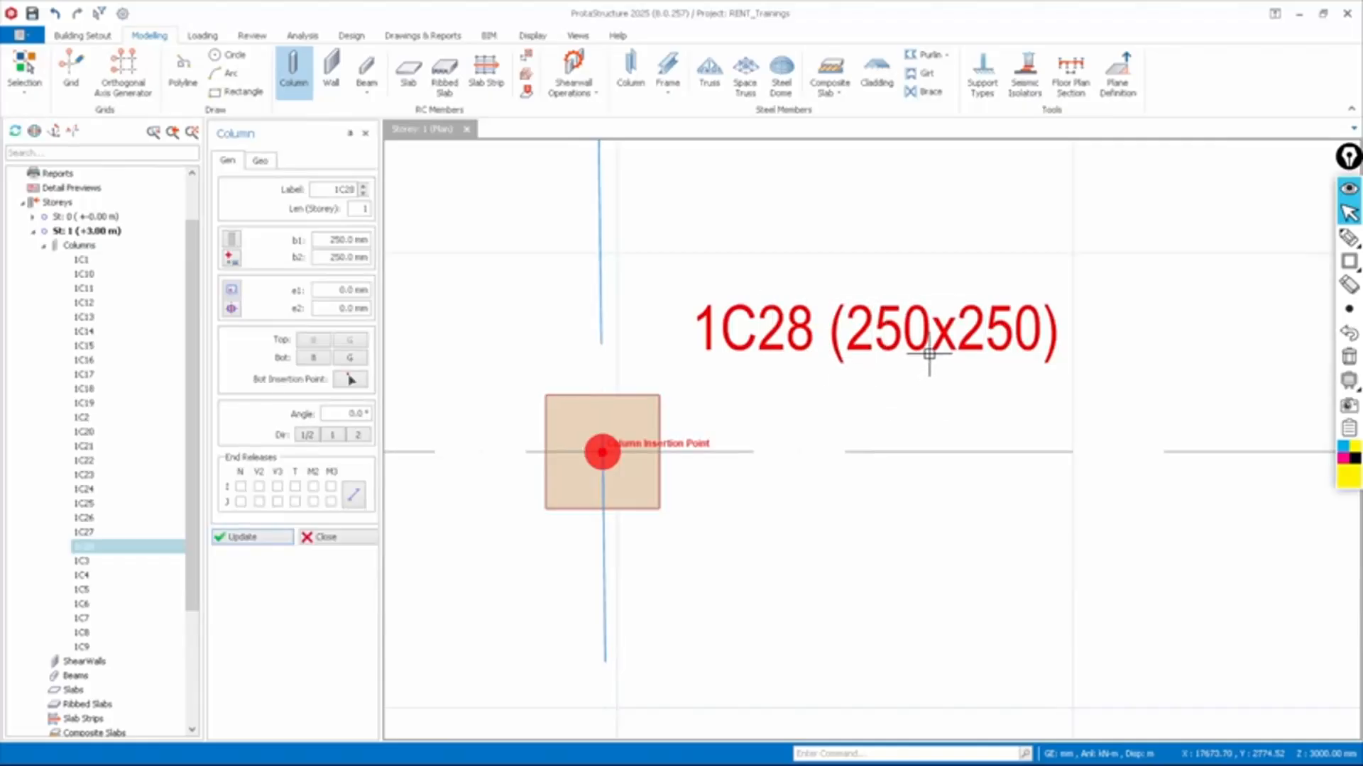
{"action": "scroll", "coordinate": [998, 340], "scroll_direction": "down", "scroll_amount": 2}
{"action": "scroll", "coordinate": [1010, 313], "scroll_direction": "up", "scroll_amount": 2}
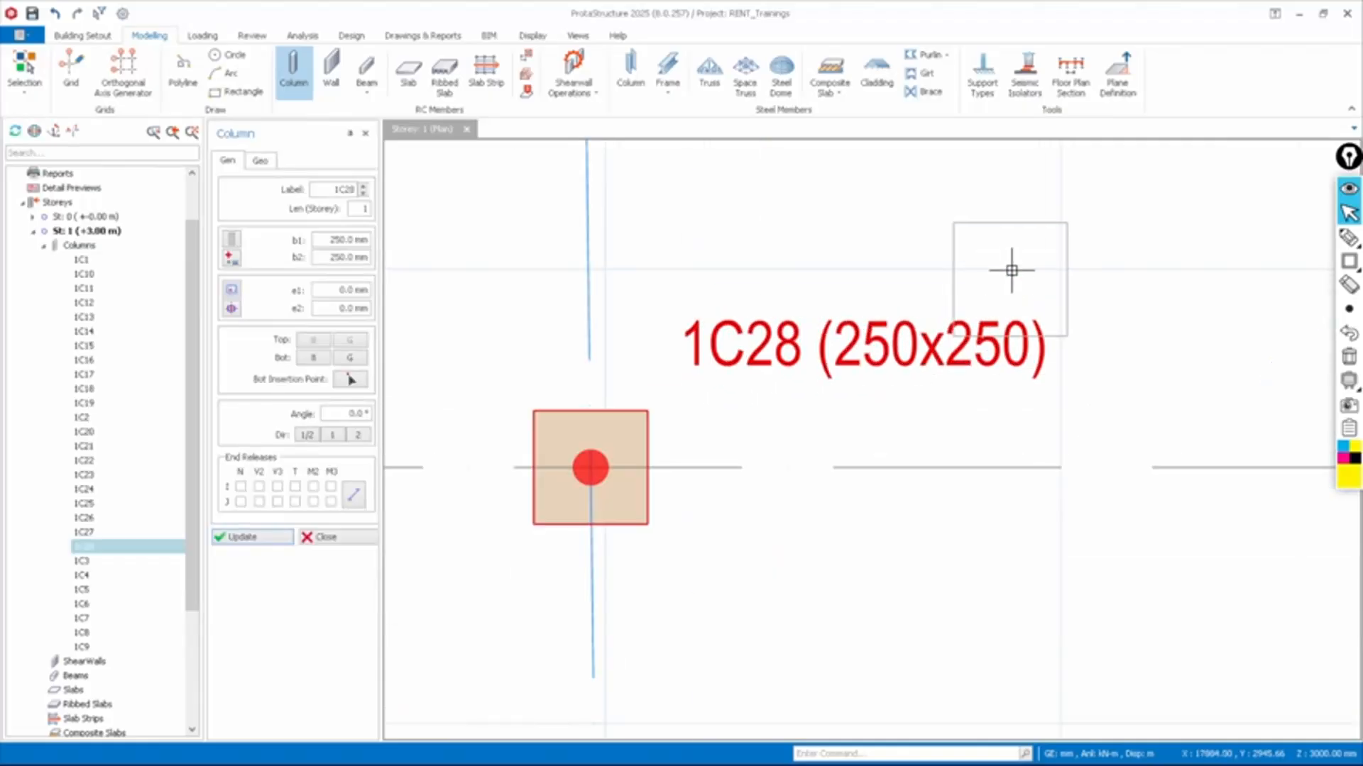
Insert 250 × 250 mm RC columns where axis 8 crosses axes F, E, D and C
{"action": "scroll", "coordinate": [1011, 271], "scroll_direction": "down", "scroll_amount": 5}
{"action": "scroll", "coordinate": [904, 297], "scroll_direction": "up", "scroll_amount": 2}
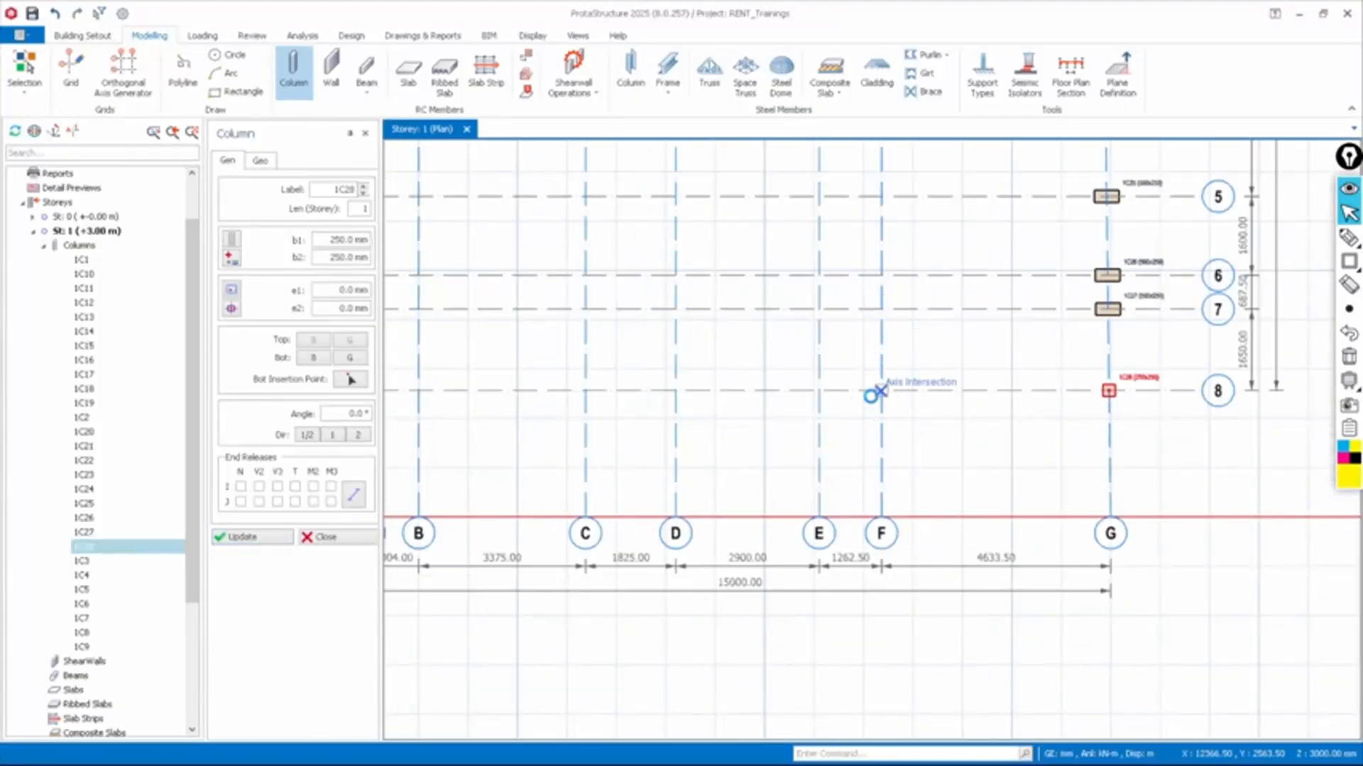
{"action": "left_click", "coordinate": [881, 391]}
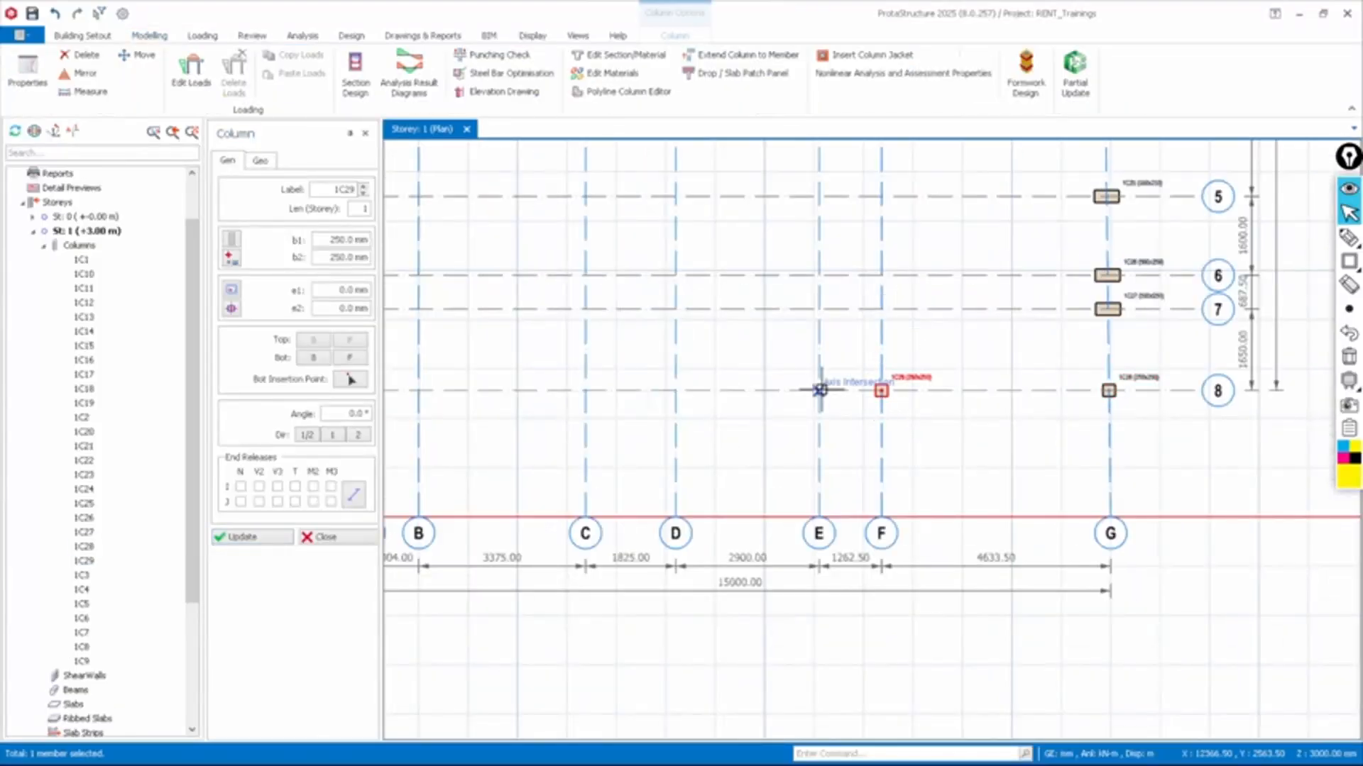
{"action": "left_click", "coordinate": [676, 390]}
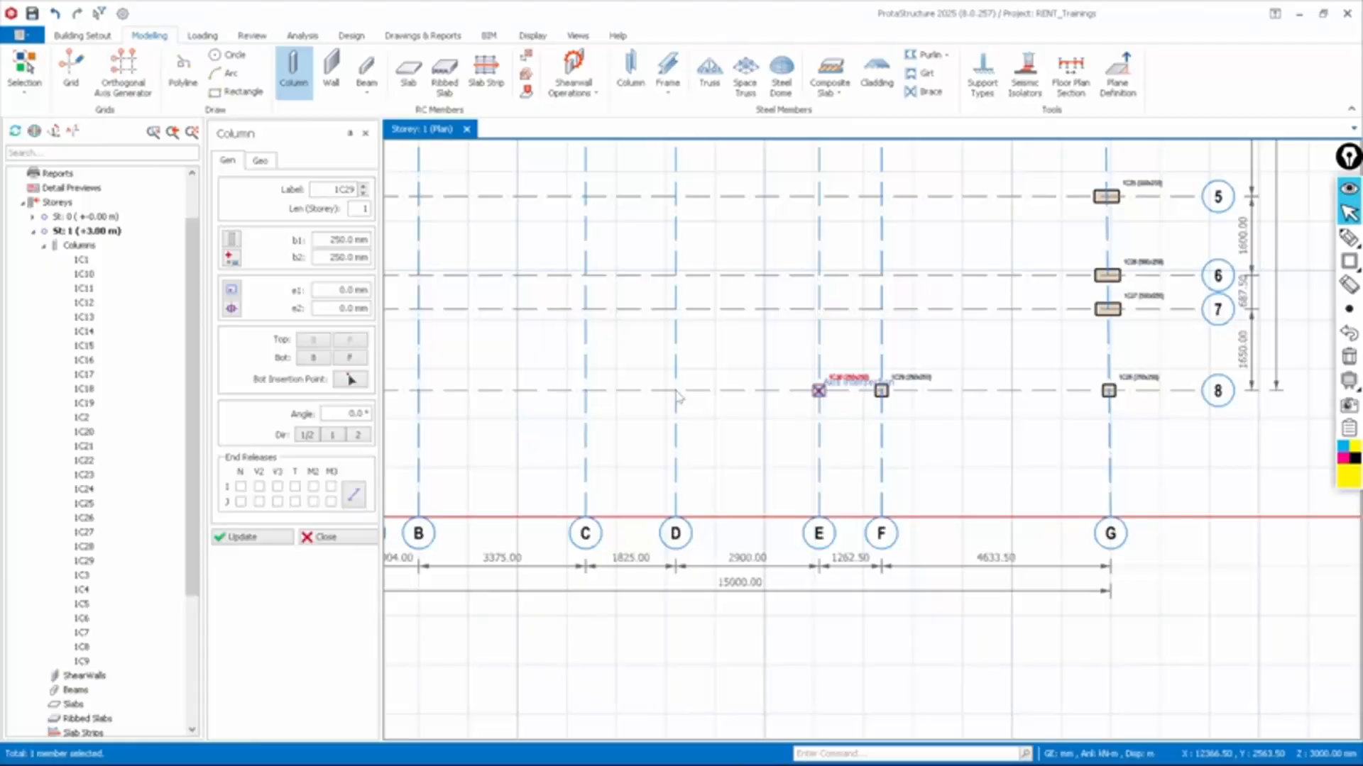
{"action": "left_click", "coordinate": [585, 390]}
{"action": "scroll", "coordinate": [567, 389], "scroll_direction": "down", "scroll_amount": 2}
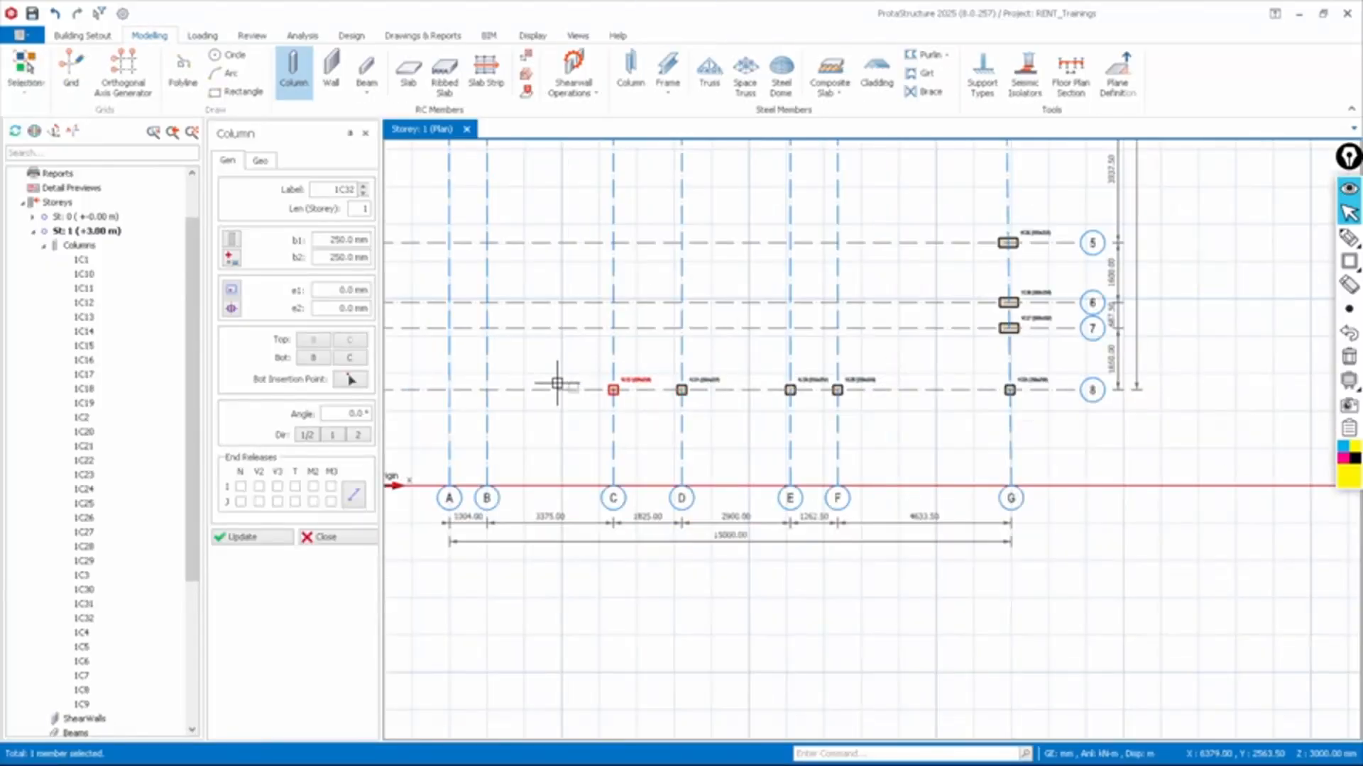
Insert 250 × 250 mm RC columns where axes A–F cross axes 5–7 and where A and B cross axis 8, and end column insertion
{"action": "scroll", "coordinate": [779, 353], "scroll_direction": "down", "scroll_amount": 2}
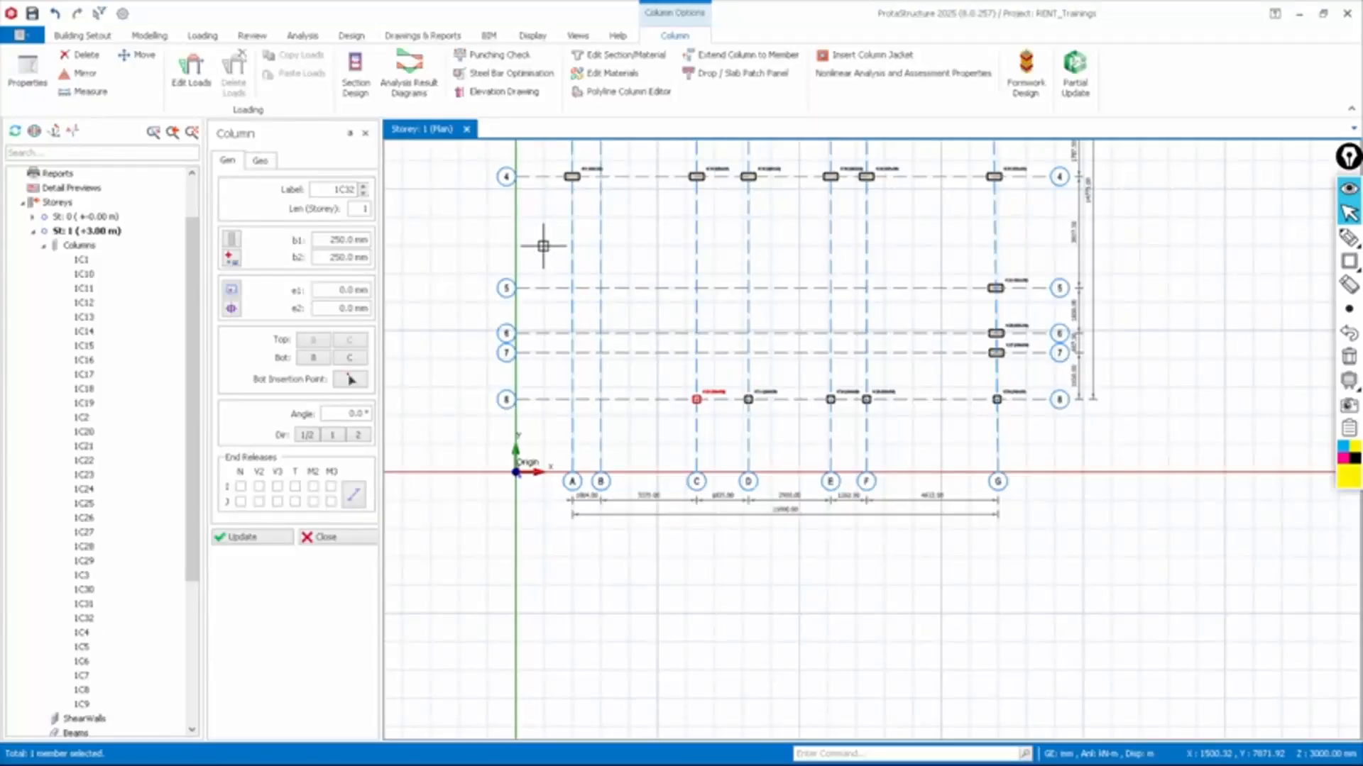
{"action": "left_click_drag", "start_coordinate": [542, 246], "coordinate": [897, 371]}
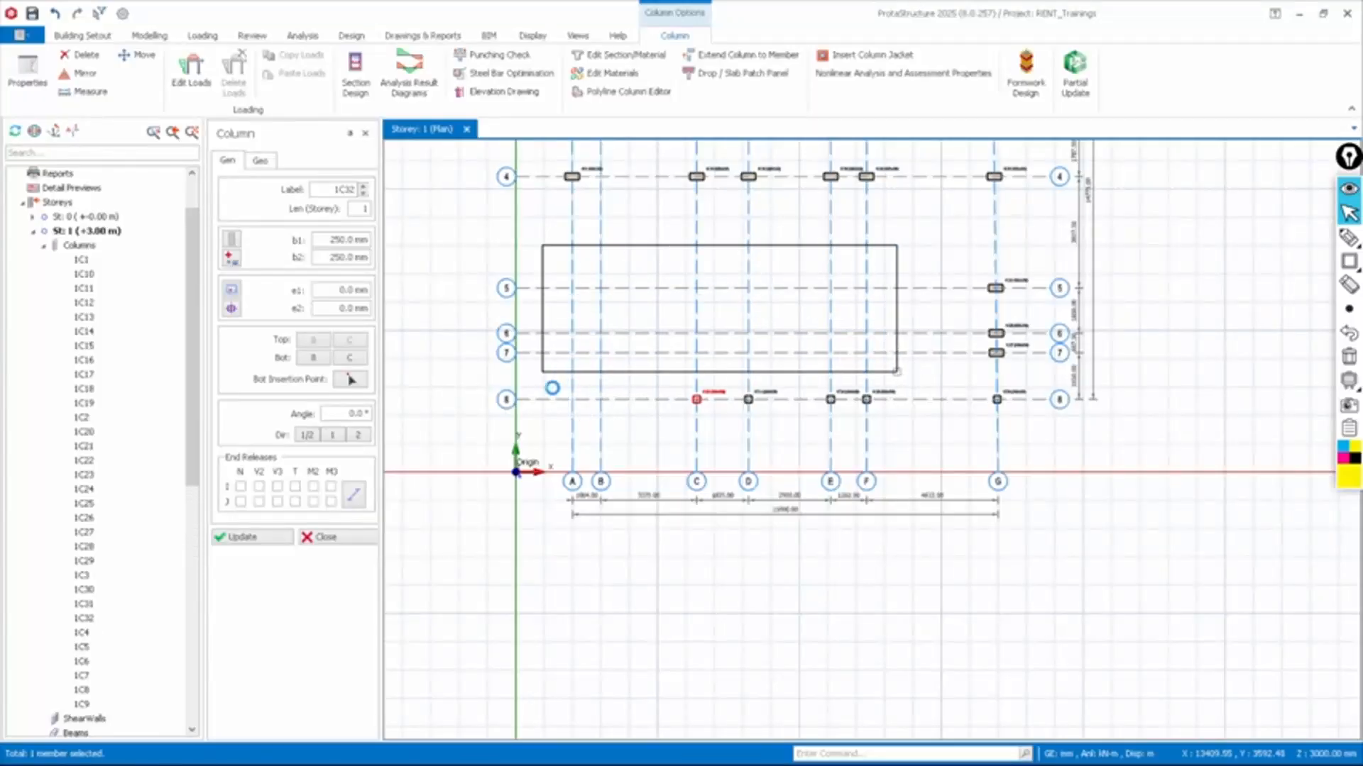
{"action": "left_click", "coordinate": [599, 400]}
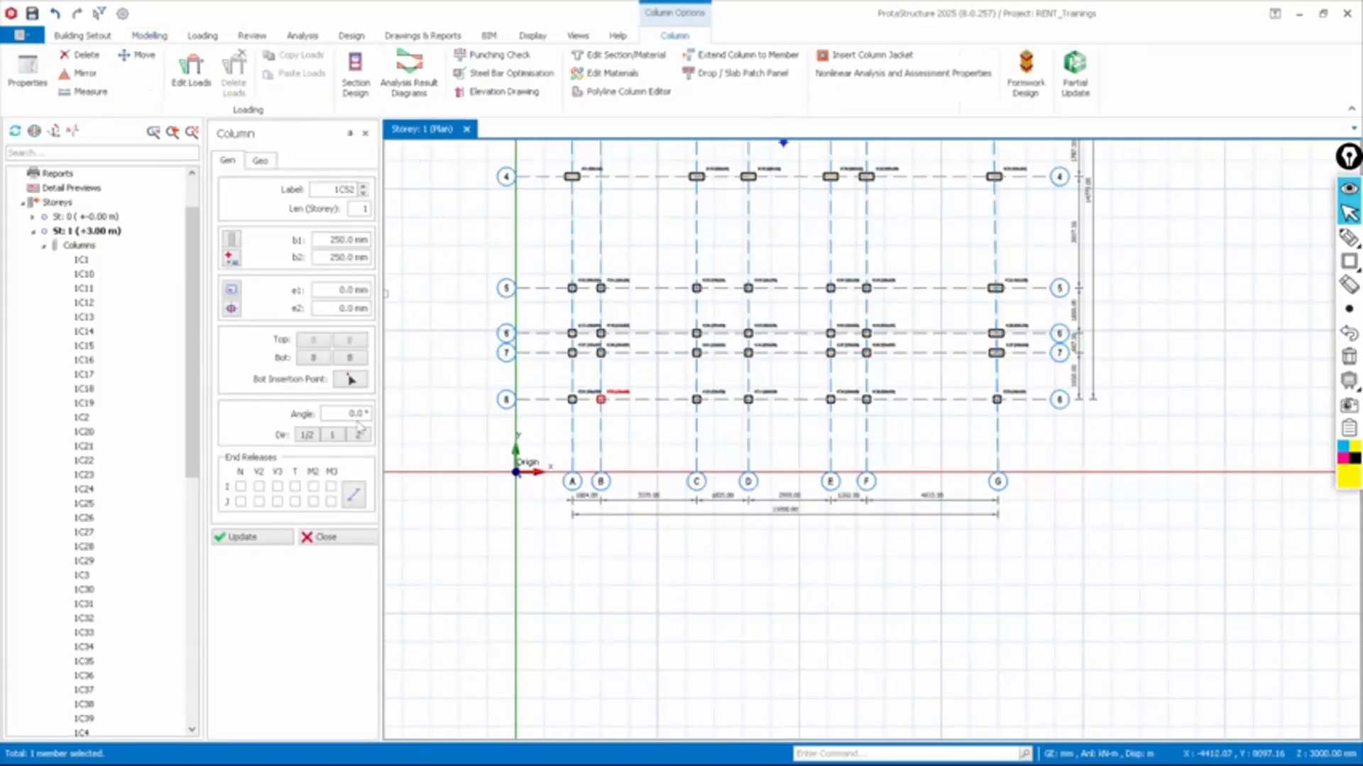
{"action": "scroll", "coordinate": [877, 262], "scroll_direction": "up", "scroll_amount": 3}
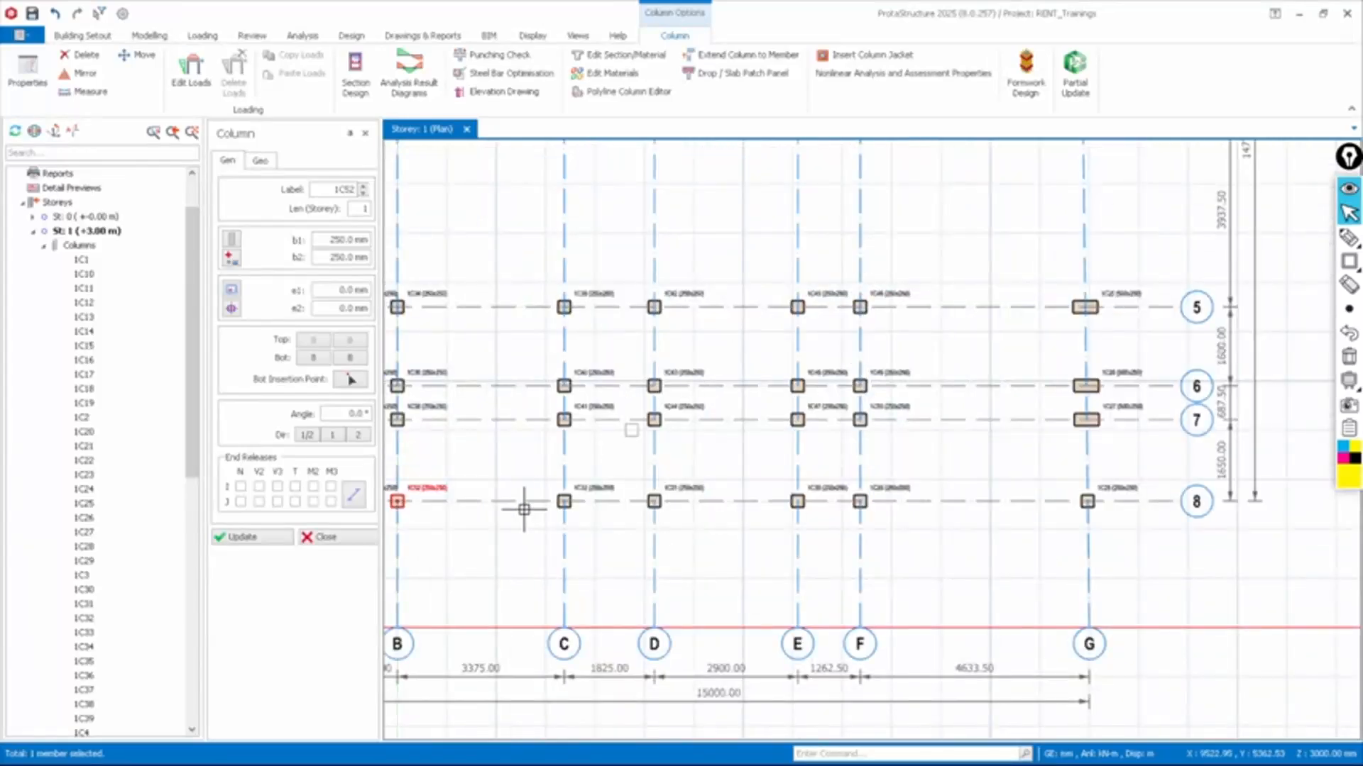
{"action": "left_click", "coordinate": [340, 543]}
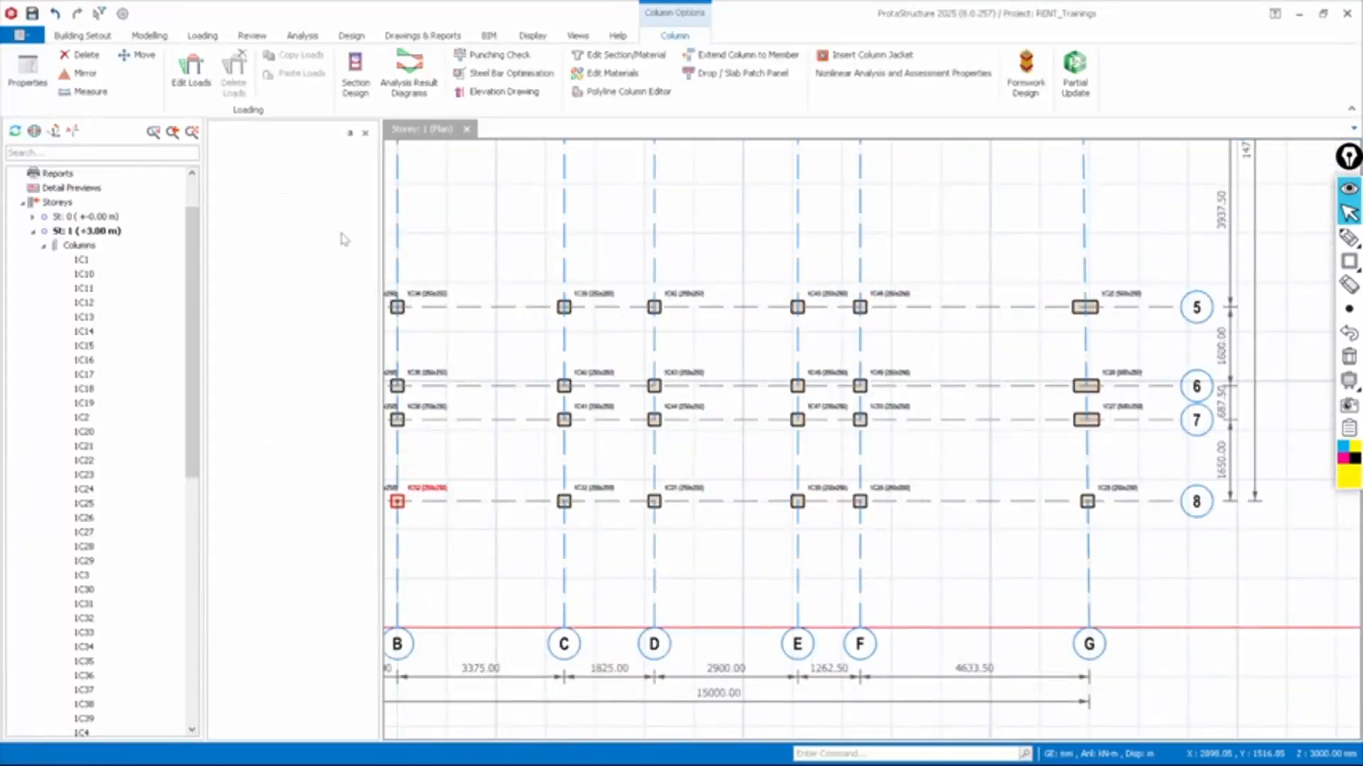
{"action": "scroll", "coordinate": [699, 401], "scroll_direction": "down", "scroll_amount": 5}
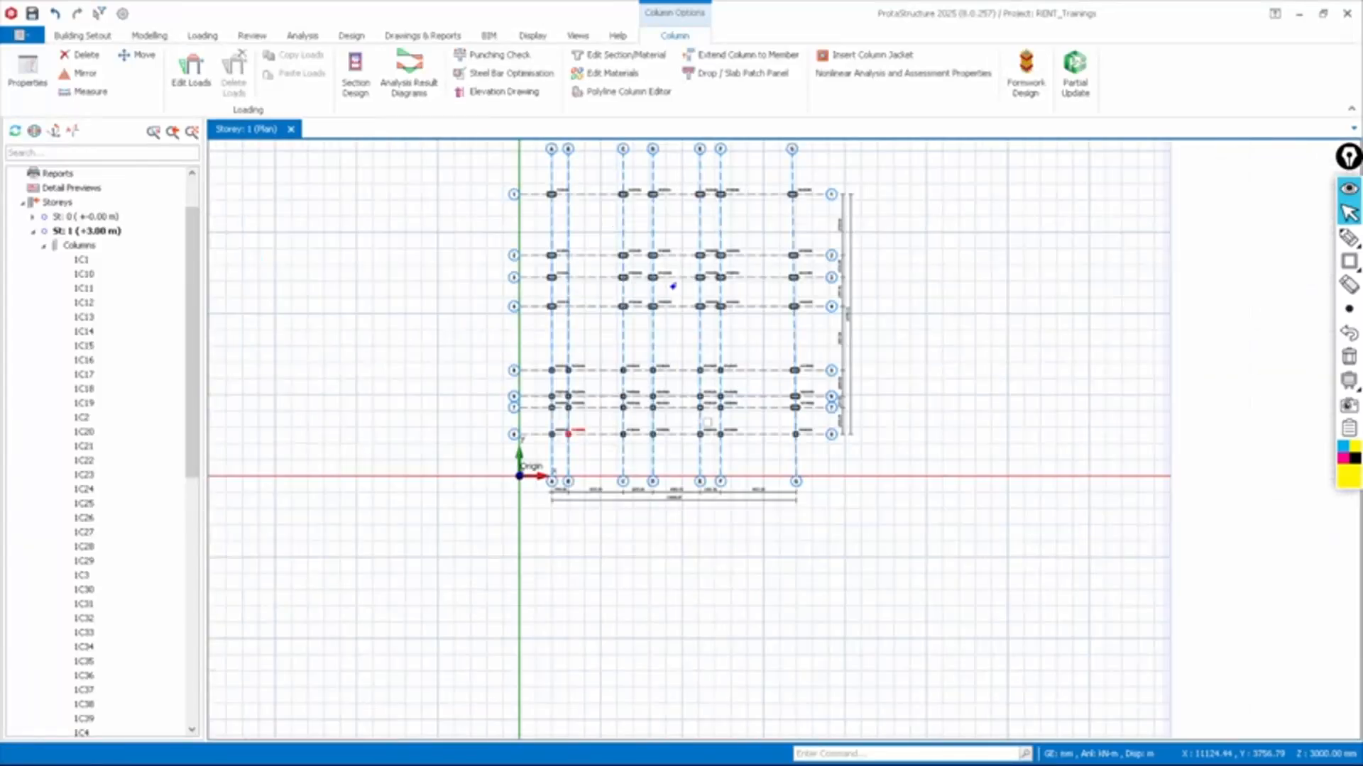
{"action": "scroll", "coordinate": [697, 238], "scroll_direction": "up", "scroll_amount": 2}
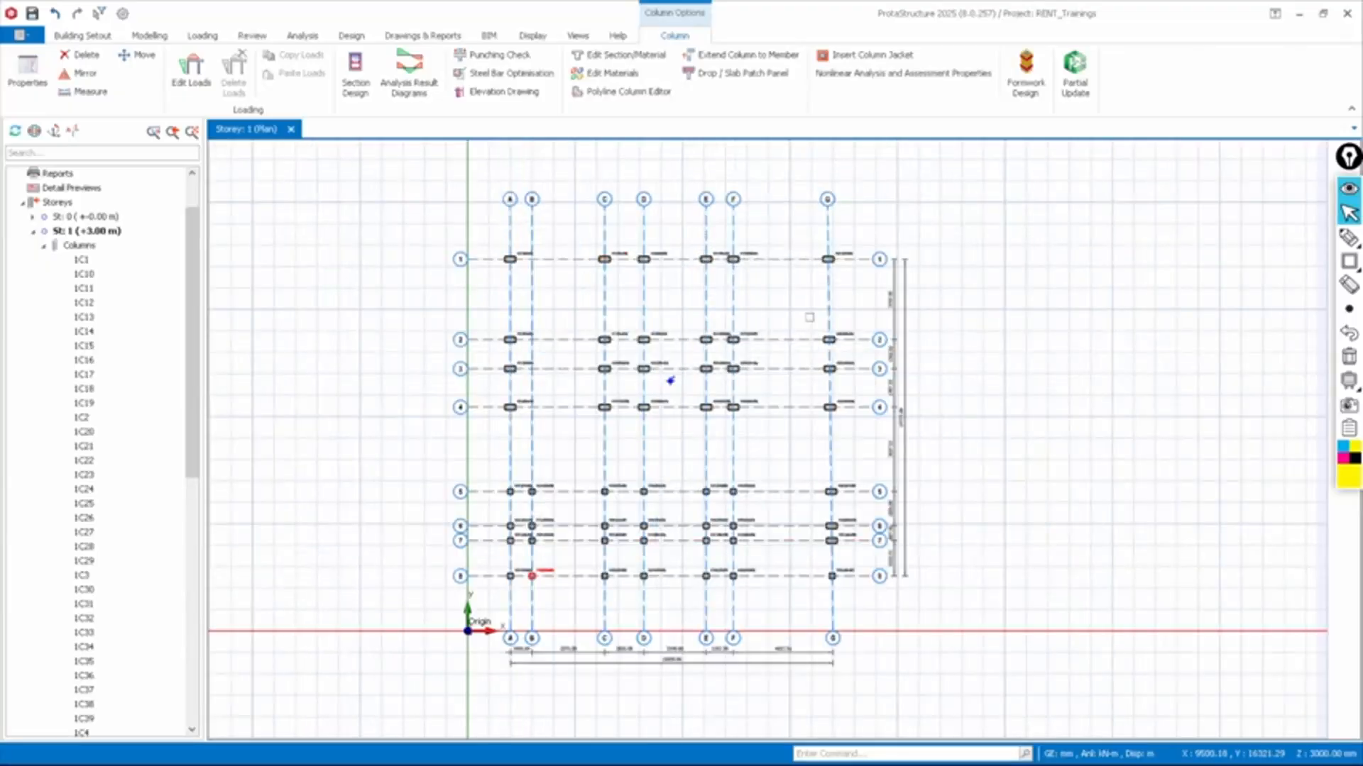
Collapse the Storey 1 columns list in the structure tree and open a 3D physical model view of Storey 1
{"action": "scroll", "coordinate": [896, 351], "scroll_direction": "up", "scroll_amount": 3}
{"action": "scroll", "coordinate": [703, 267], "scroll_direction": "down", "scroll_amount": 3}
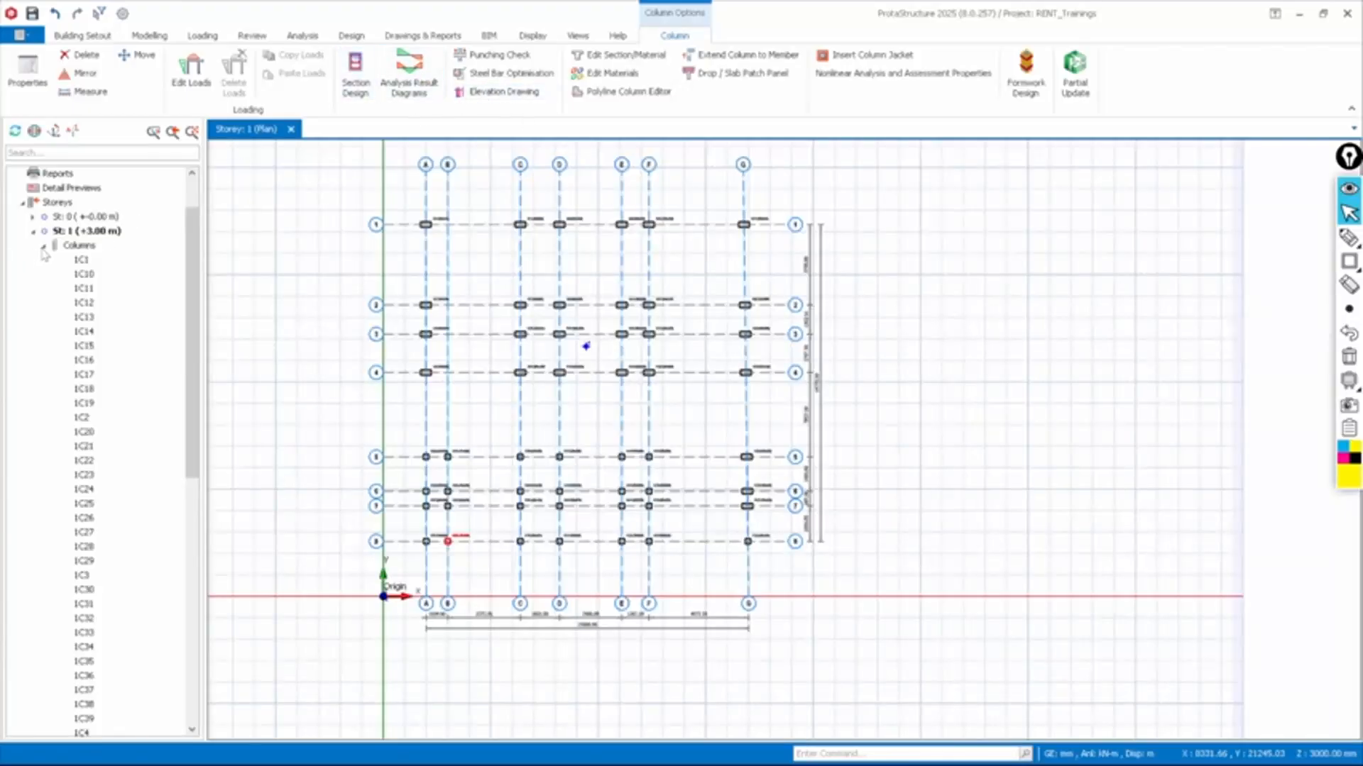
{"action": "left_click", "coordinate": [44, 245]}
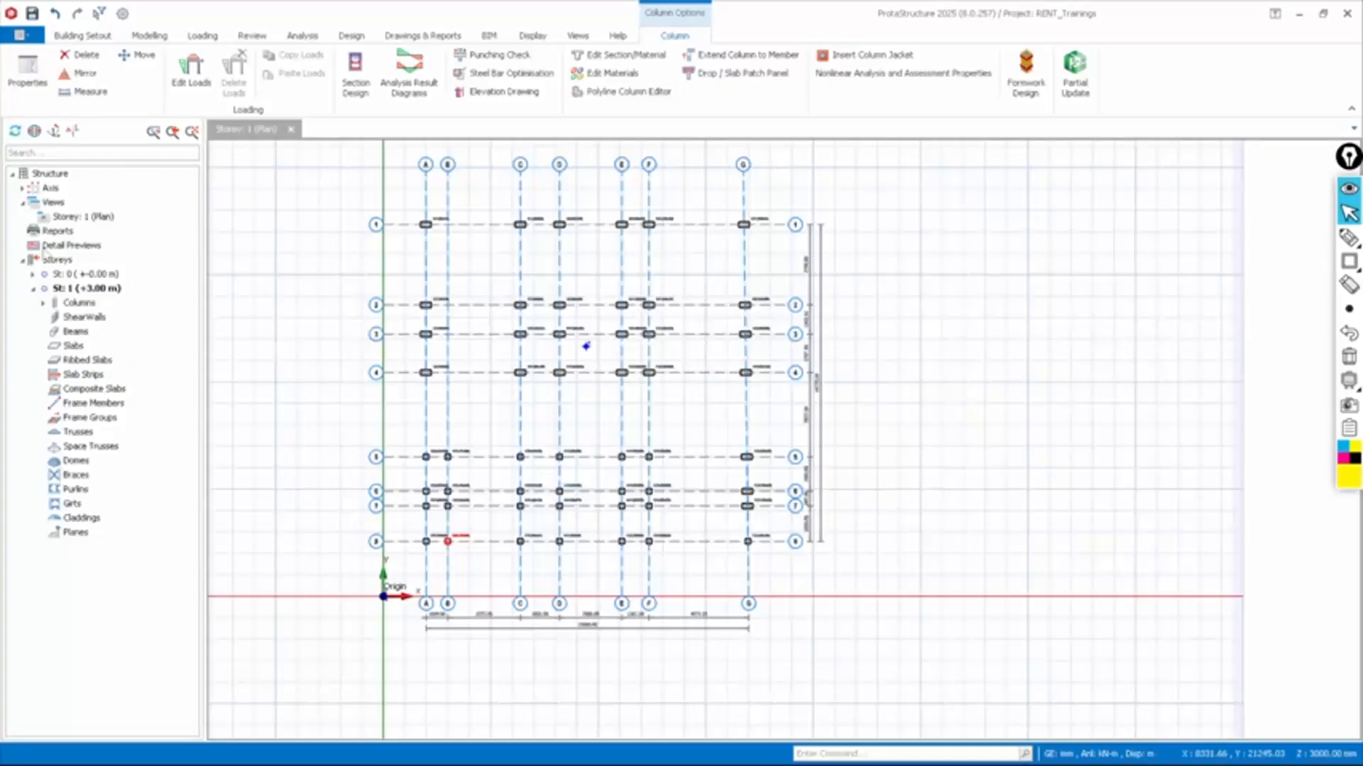
{"action": "left_click", "coordinate": [50, 204]}
{"action": "left_click", "coordinate": [23, 203]}
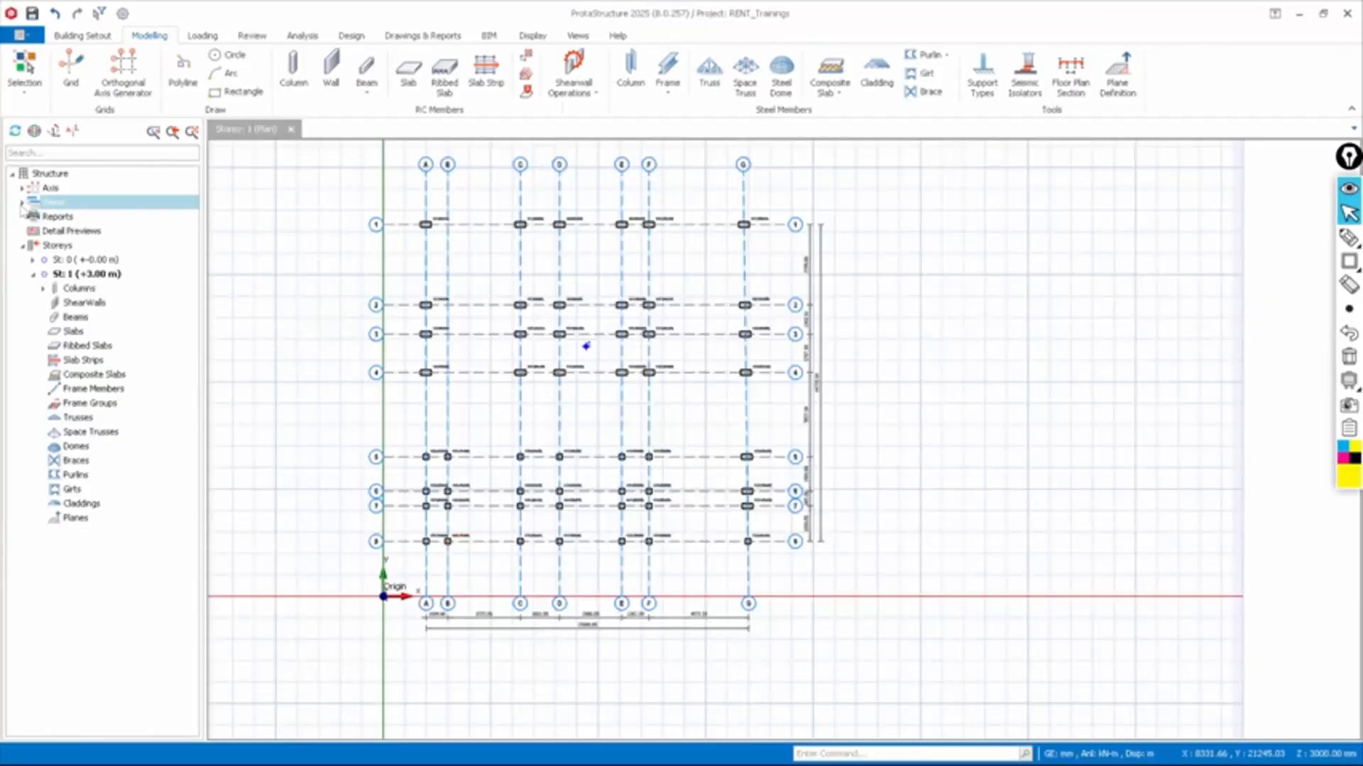
{"action": "left_click", "coordinate": [22, 203]}
{"action": "left_click", "coordinate": [41, 214]}
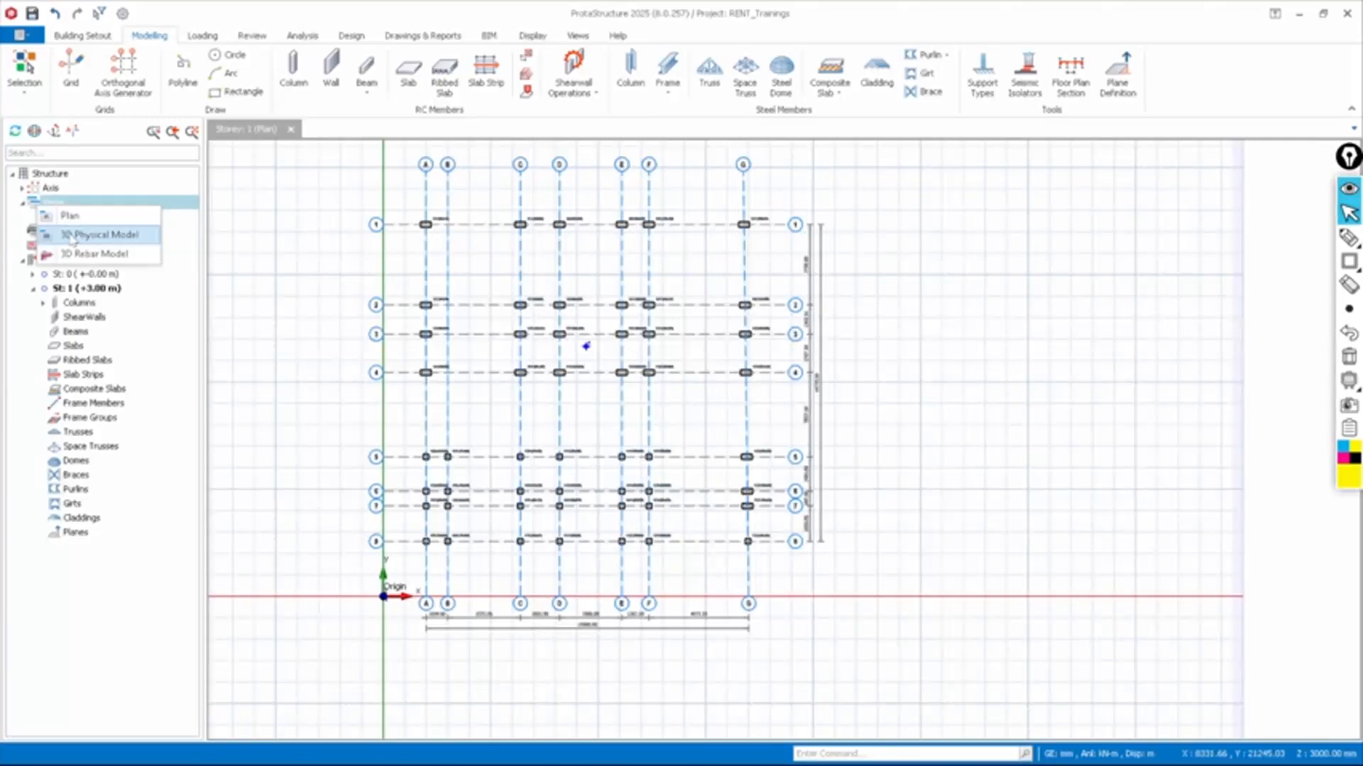
{"action": "left_click", "coordinate": [234, 268]}
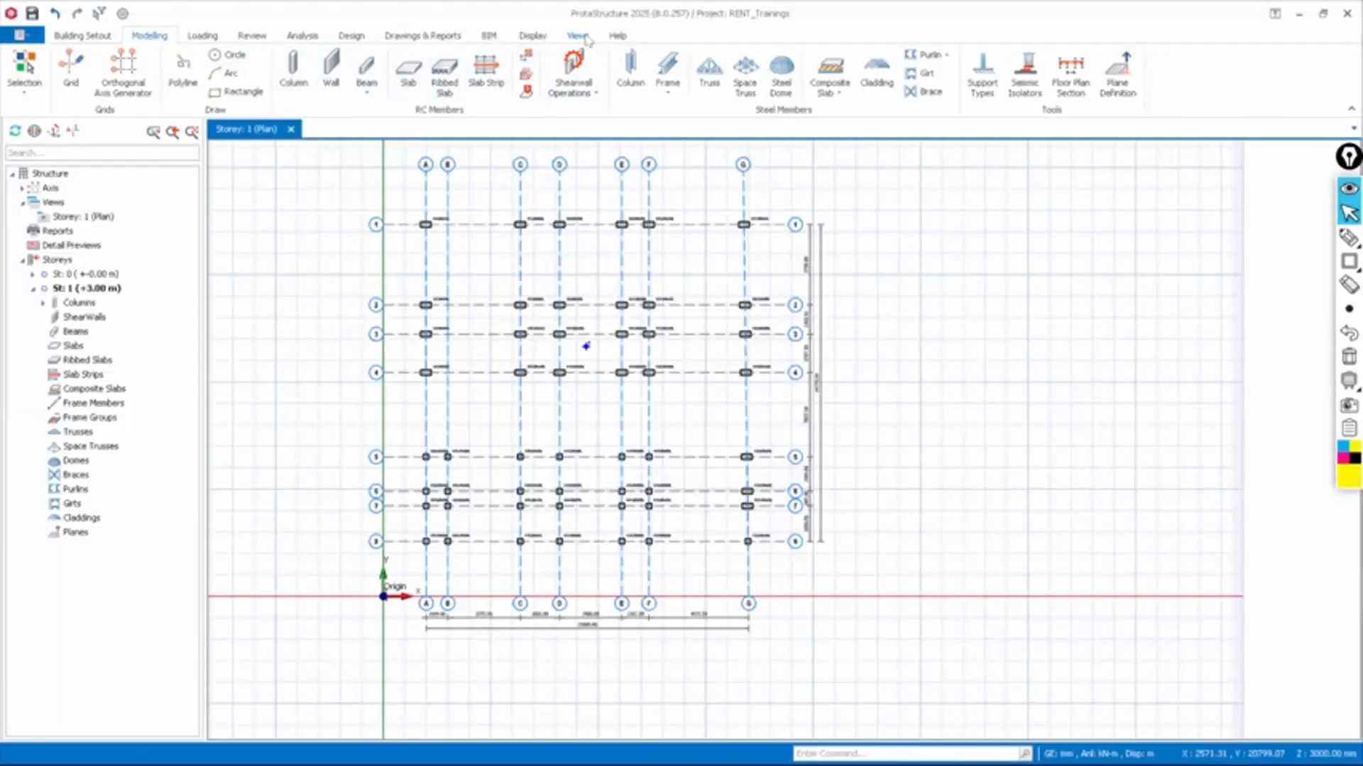
{"action": "left_click", "coordinate": [578, 36]}
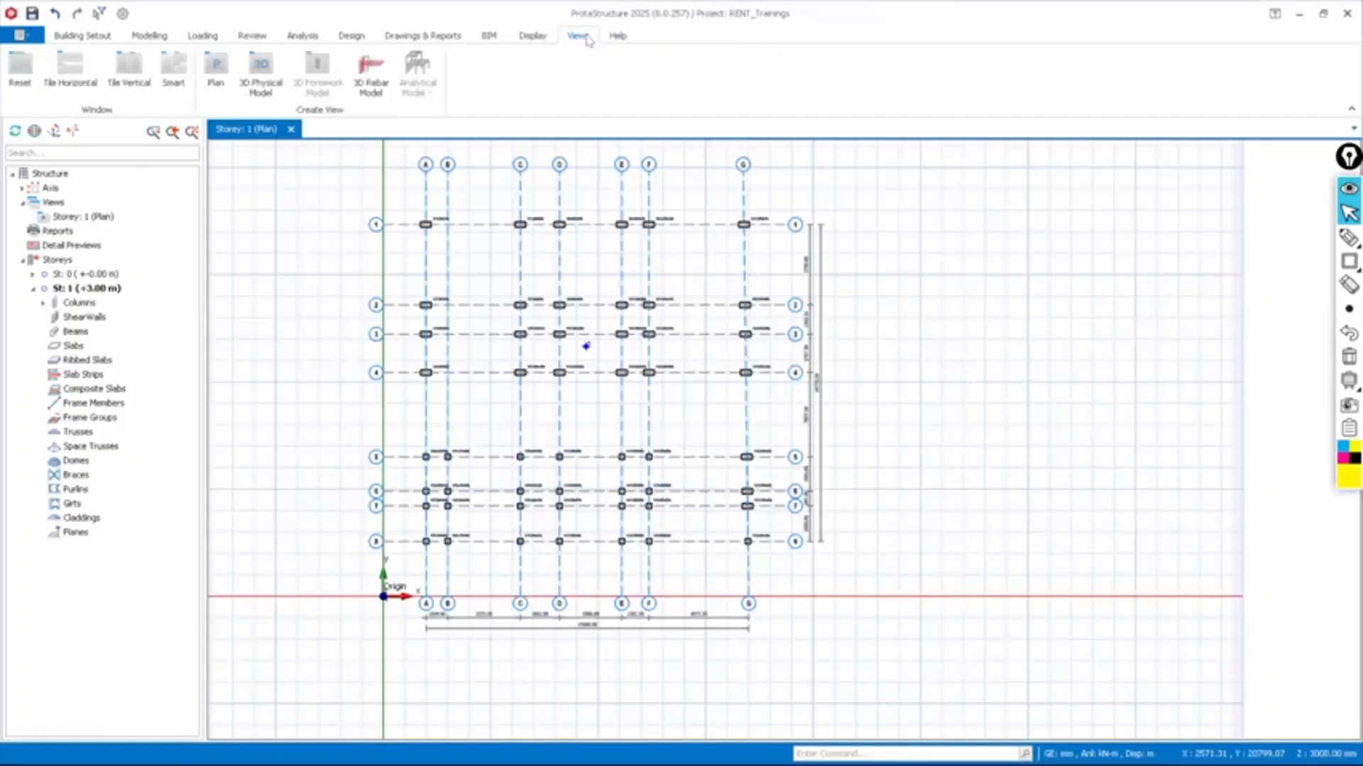
{"action": "left_click", "coordinate": [269, 86]}
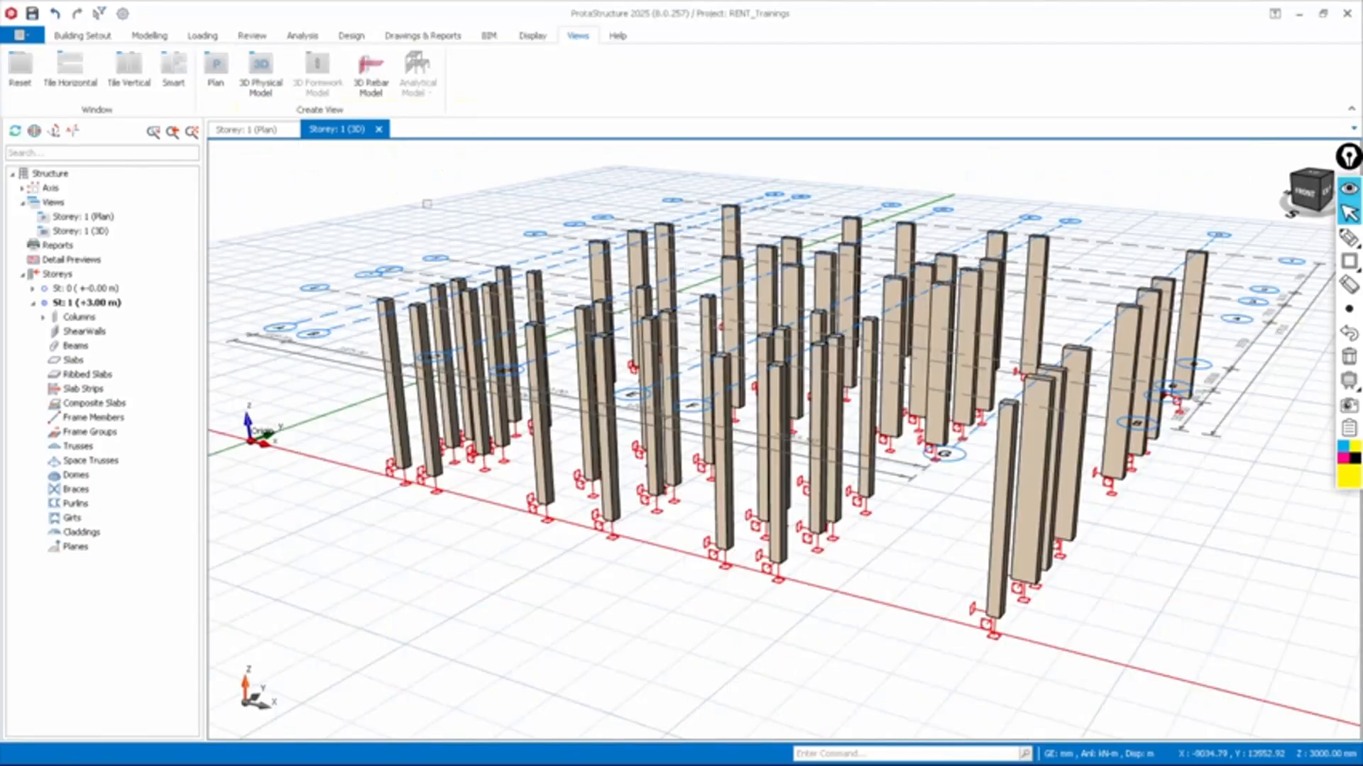
Examine the arrangement of all Storey 1 columns in the 3D model, especially the row along axis G
{"action": "scroll", "coordinate": [580, 256], "scroll_direction": "down", "scroll_amount": 3}
{"action": "mouse_move", "coordinate": [953, 244]}
{"action": "middle_mouse_down"}
{"action": "mouse_move", "coordinate": [870, 272]}
{"action": "mouse_move", "coordinate": [404, 264]}
{"action": "mouse_move", "coordinate": [632, 248]}
{"action": "mouse_move", "coordinate": [398, 284]}
{"action": "middle_mouse_up"}
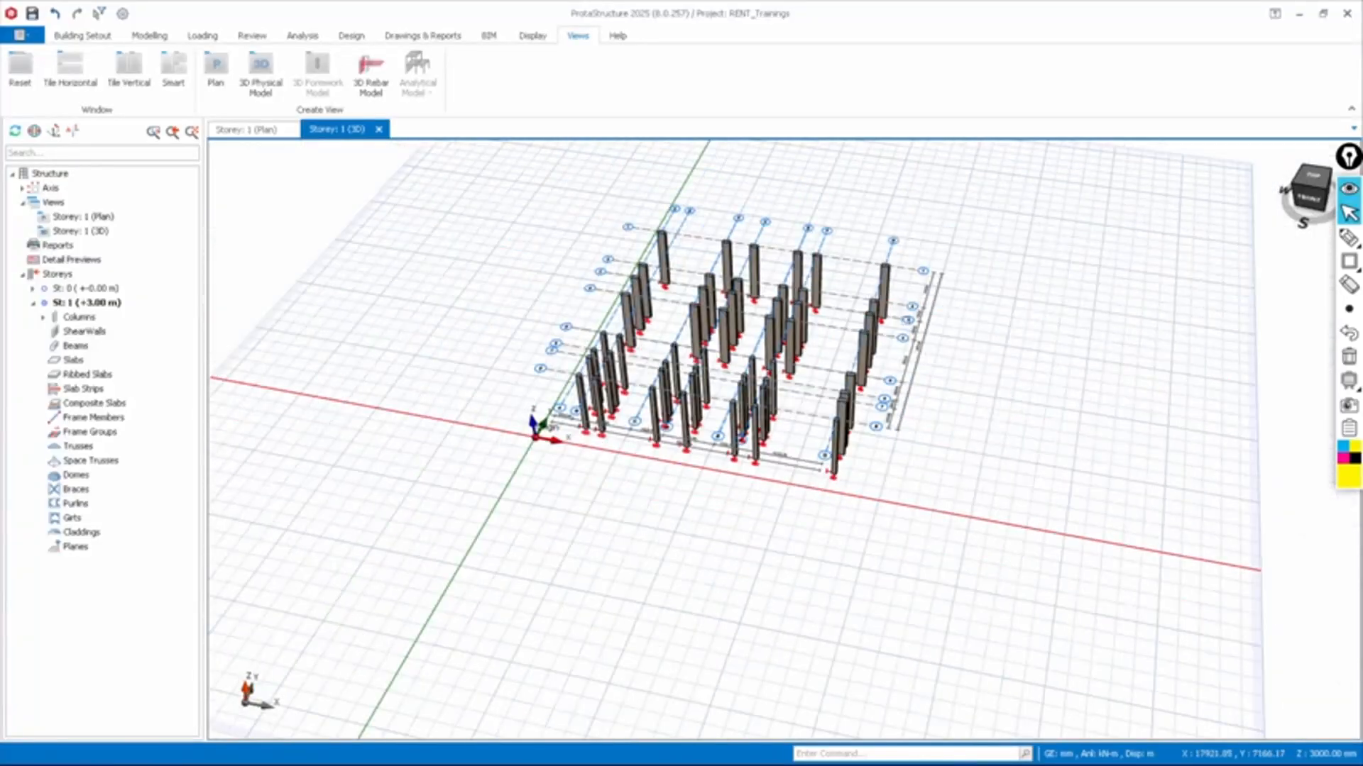
{"action": "right_click", "coordinate": [990, 277]}
{"action": "left_click", "coordinate": [1005, 242]}
{"action": "middle_click_drag", "start_coordinate": [1009, 258], "coordinate": [783, 264]}
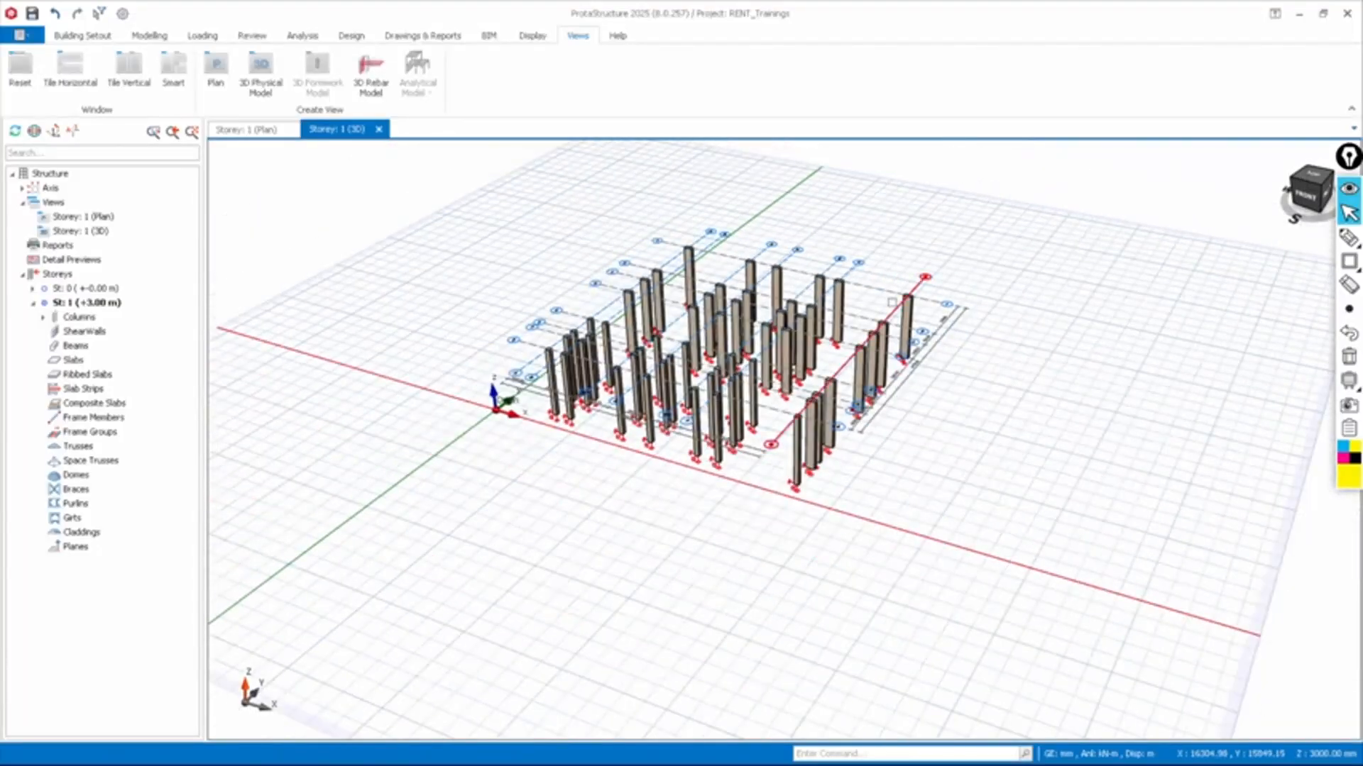
{"action": "scroll", "coordinate": [892, 302], "scroll_direction": "up", "scroll_amount": 6}
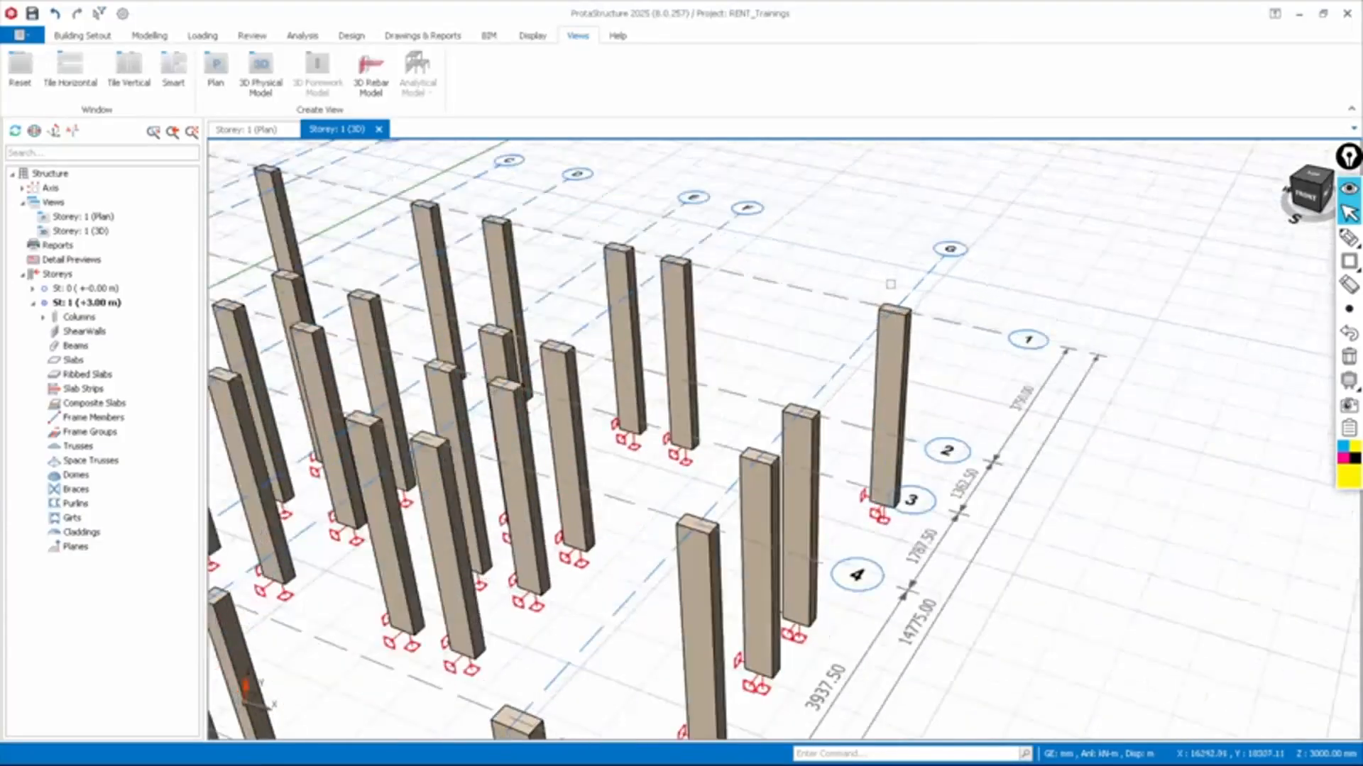
{"action": "scroll", "coordinate": [890, 284], "scroll_direction": "down", "scroll_amount": 8}
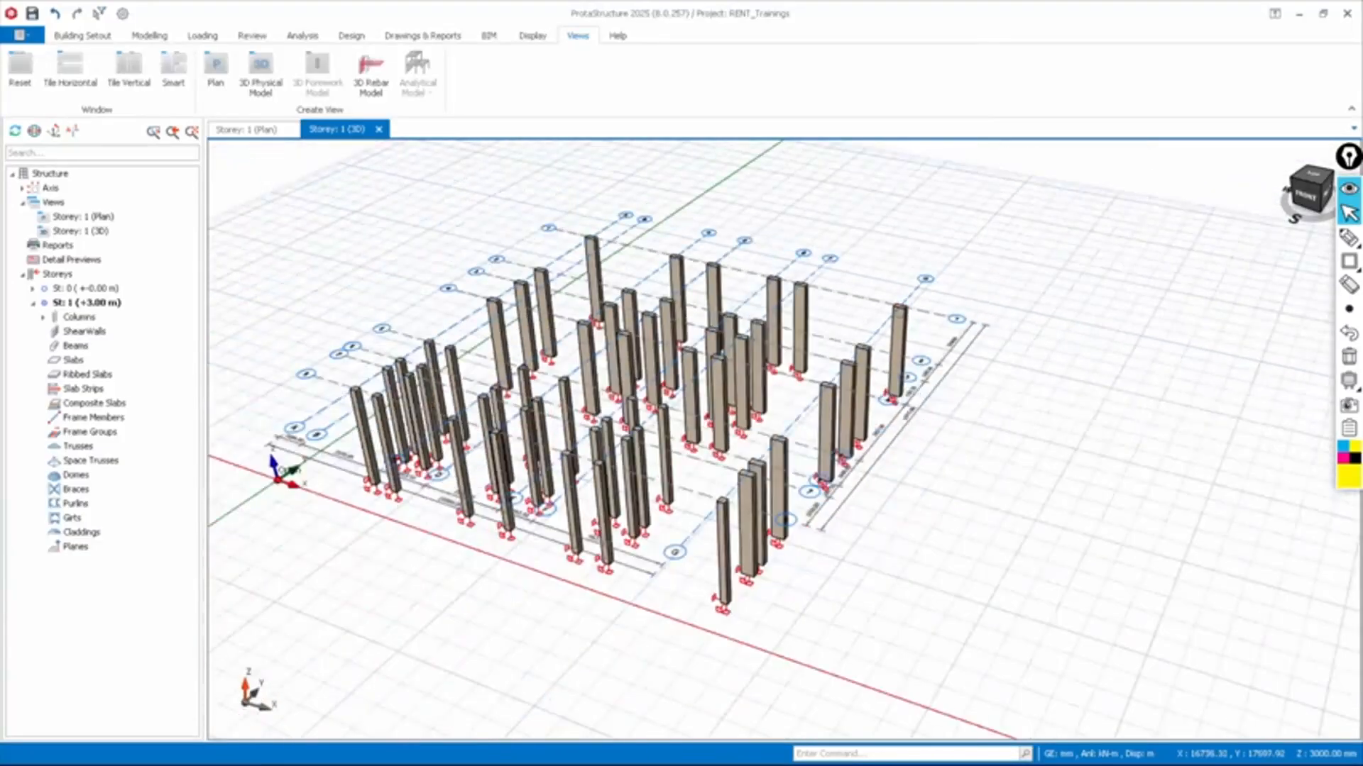
{"action": "middle_click_drag", "start_coordinate": [930, 358], "coordinate": [976, 430]}
{"action": "scroll", "coordinate": [976, 429], "scroll_direction": "up", "scroll_amount": 3}
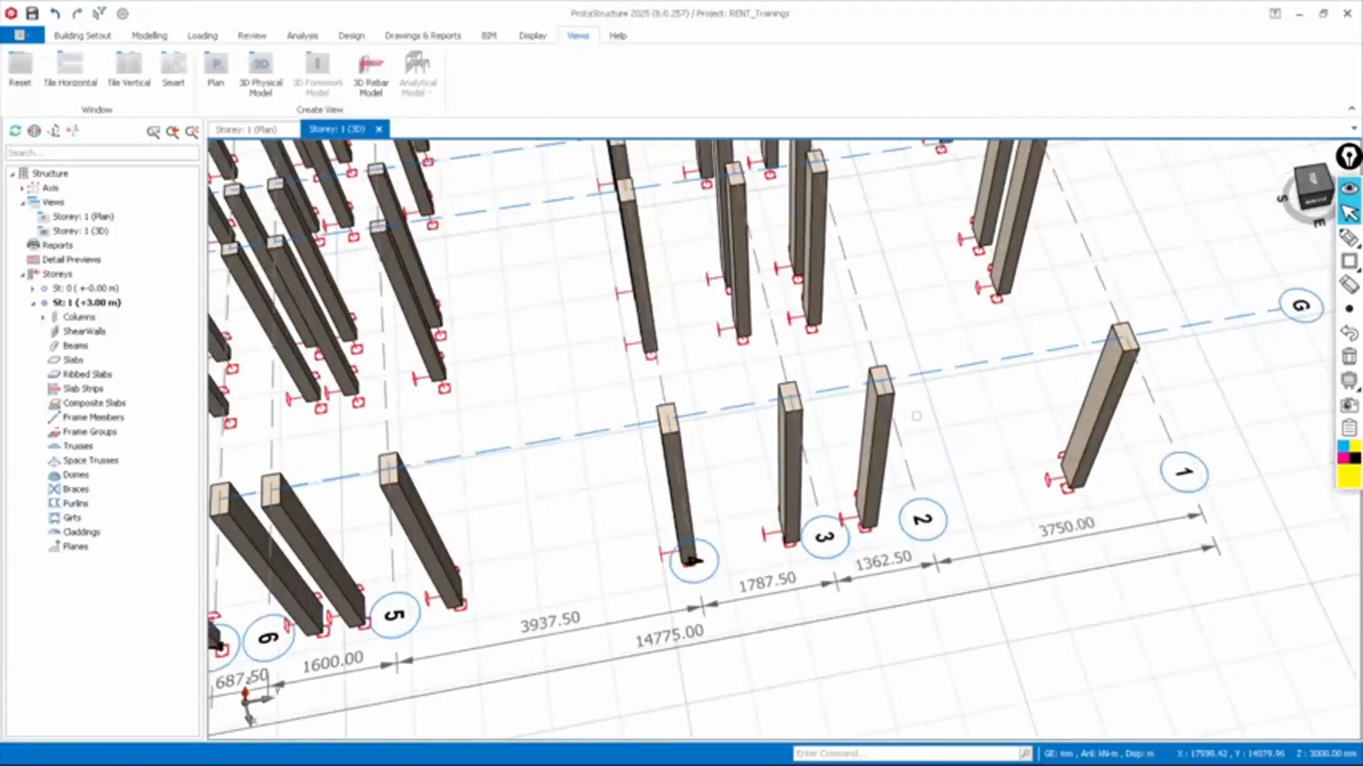
{"action": "mouse_move", "coordinate": [926, 528]}
{"action": "middle_mouse_down"}
{"action": "mouse_move", "coordinate": [897, 401]}
{"action": "mouse_move", "coordinate": [912, 433]}
{"action": "mouse_move", "coordinate": [849, 384]}
{"action": "mouse_move", "coordinate": [922, 483]}
{"action": "mouse_move", "coordinate": [1100, 599]}
{"action": "mouse_move", "coordinate": [1043, 581]}
{"action": "middle_mouse_up"}
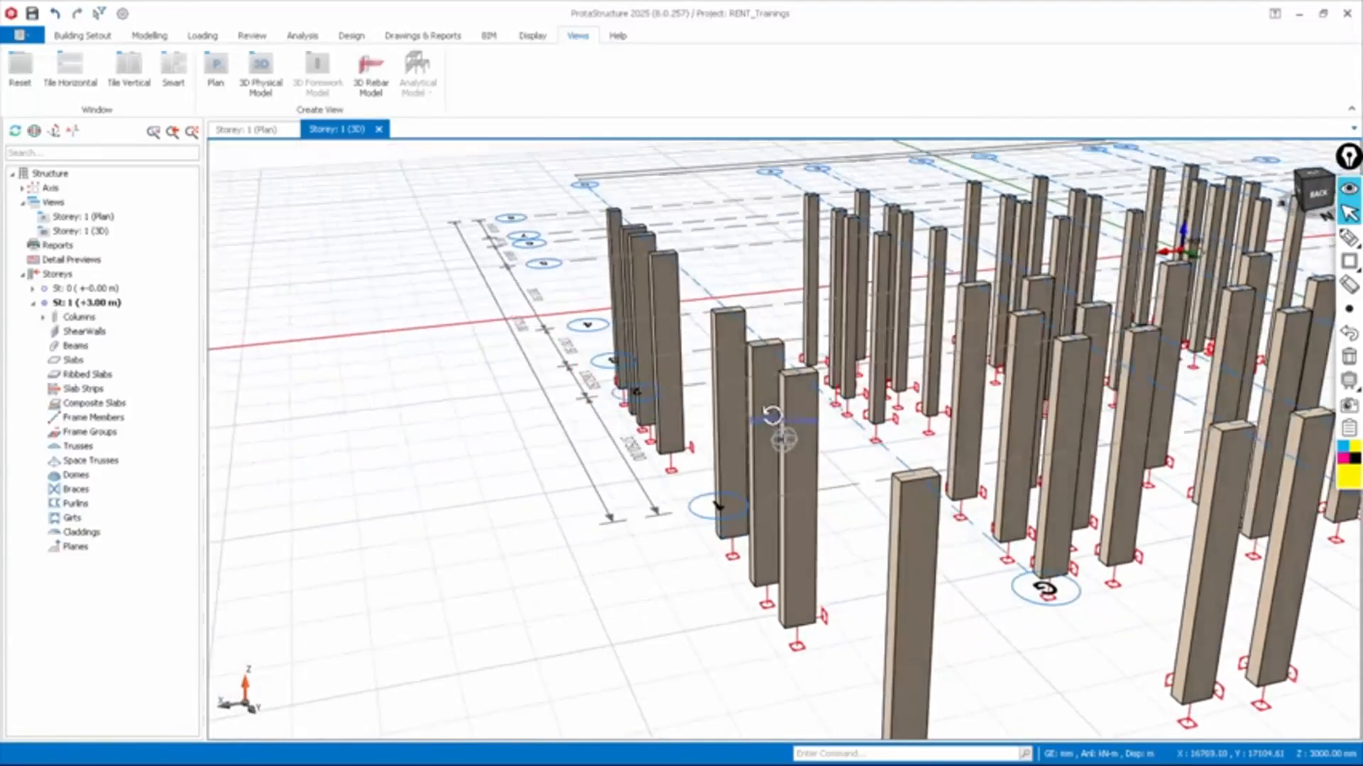
Inspect the column at the intersection of axes G and 1 in 3D and read its section and material properties
{"action": "scroll", "coordinate": [649, 401], "scroll_direction": "up", "scroll_amount": 3}
{"action": "middle_click_drag", "start_coordinate": [770, 365], "coordinate": [752, 403]}
{"action": "scroll", "coordinate": [752, 404], "scroll_direction": "down", "scroll_amount": 5}
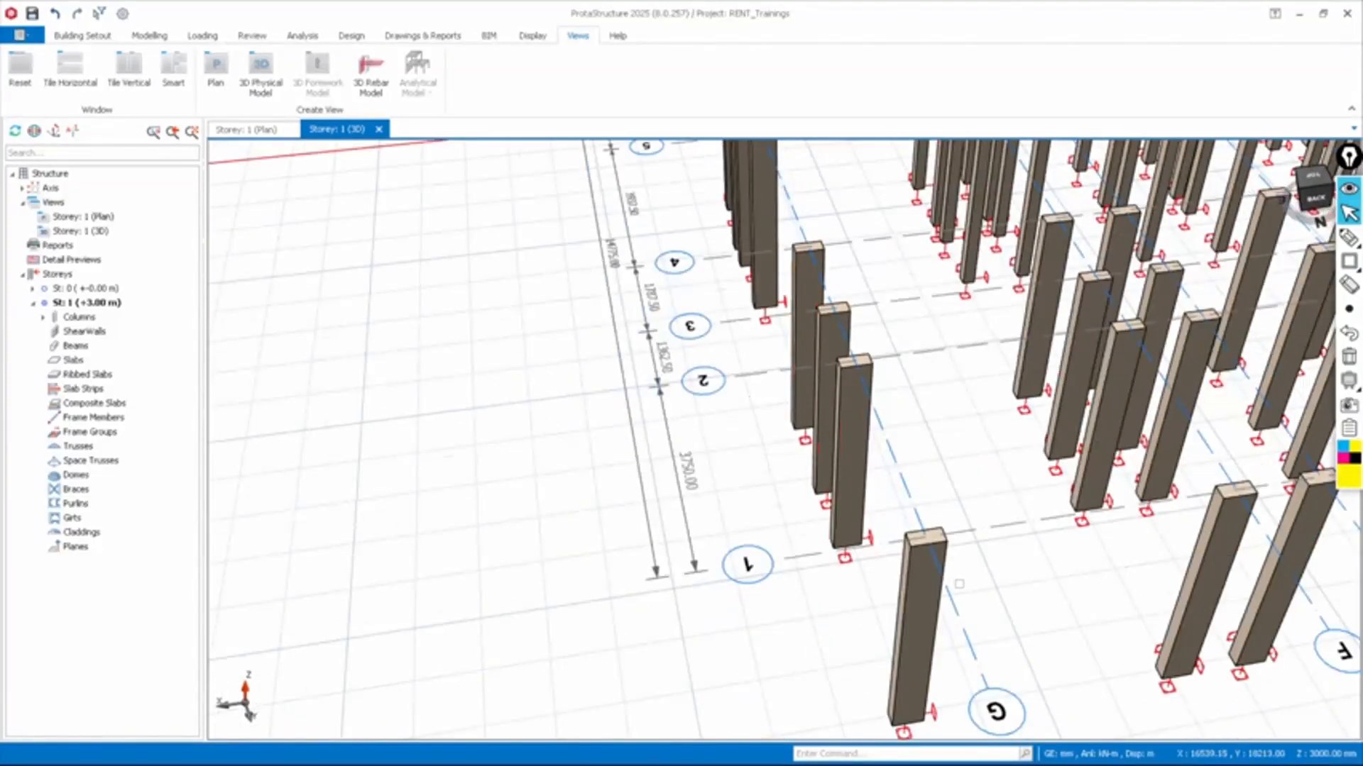
{"action": "scroll", "coordinate": [931, 548], "scroll_direction": "up", "scroll_amount": 2}
{"action": "scroll", "coordinate": [902, 490], "scroll_direction": "down", "scroll_amount": 3}
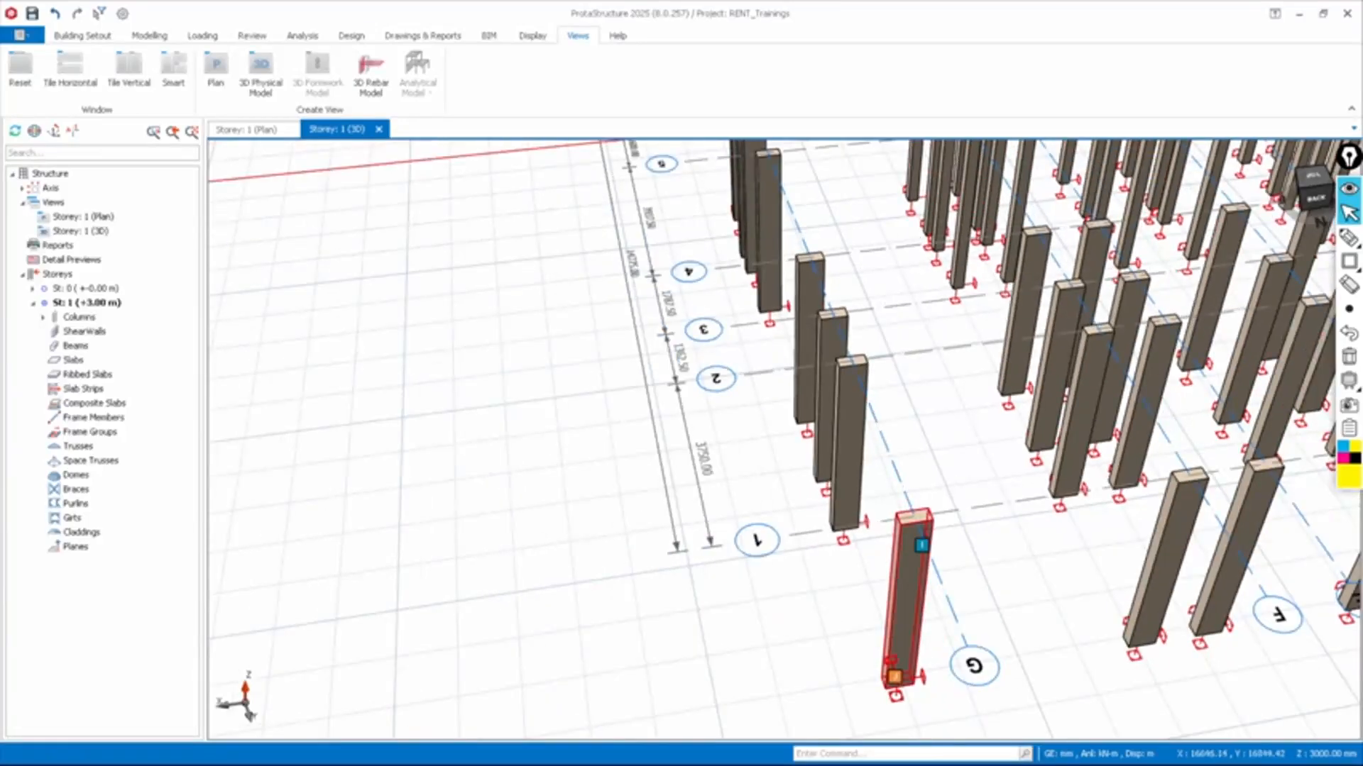
{"action": "mouse_move", "coordinate": [923, 540]}
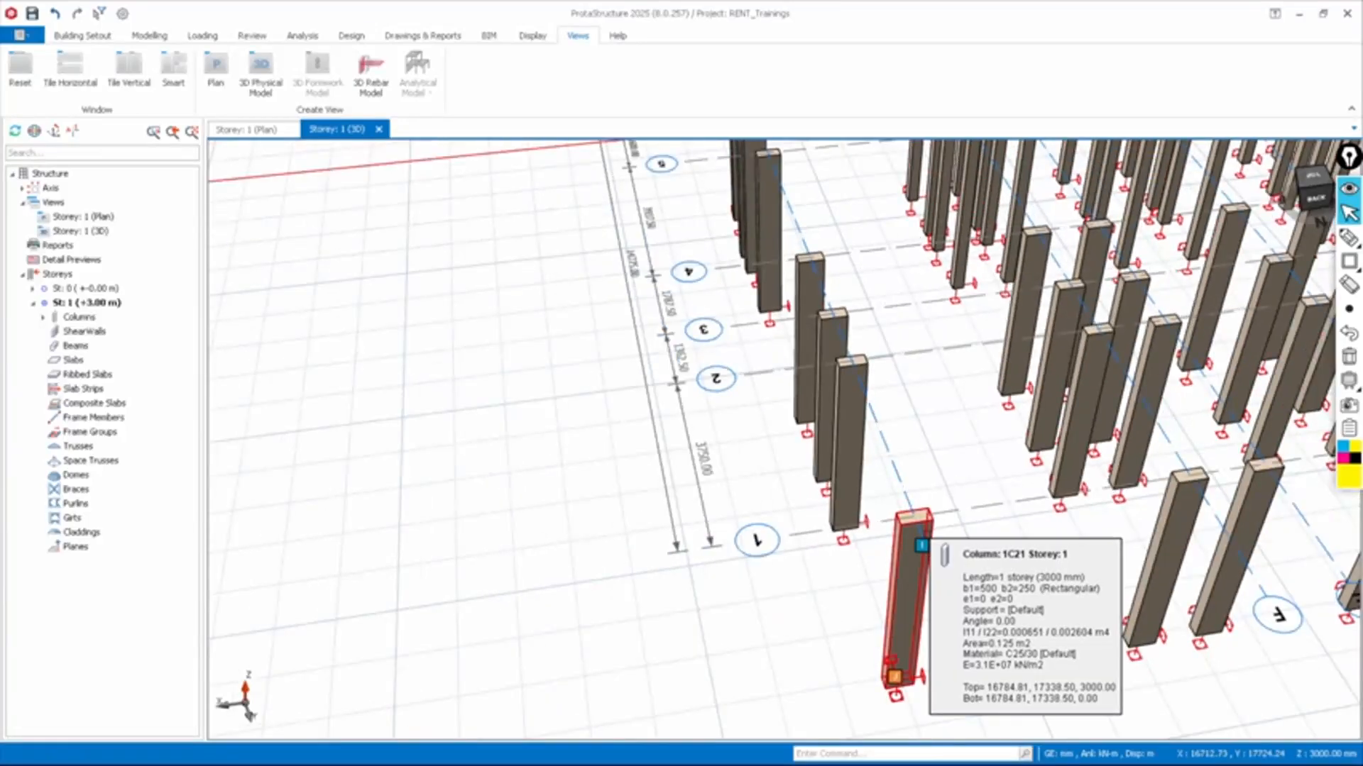
Inspect the interior columns in the 3D model and view the whole column layout from the back
{"action": "scroll", "coordinate": [952, 488], "scroll_direction": "down", "scroll_amount": 3}
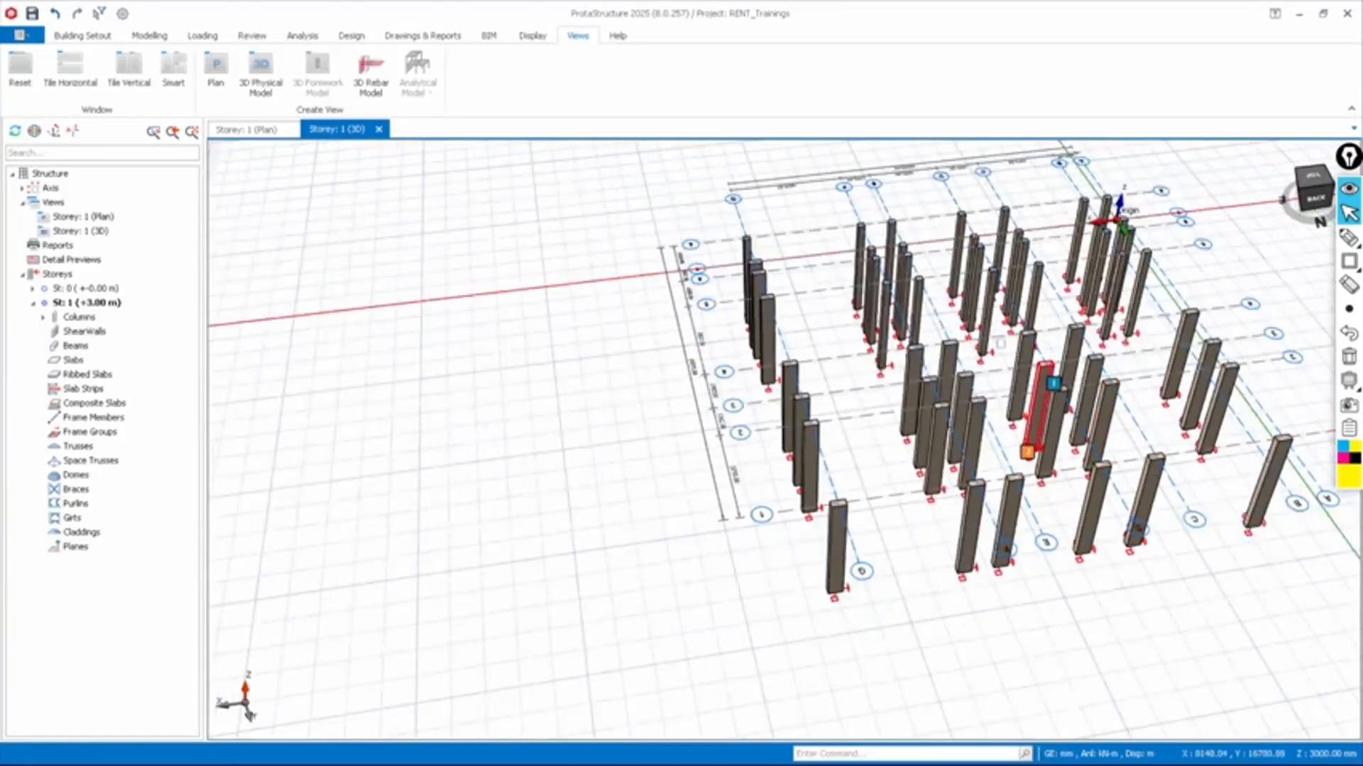
{"action": "scroll", "coordinate": [1022, 454], "scroll_direction": "up", "scroll_amount": 3}
{"action": "scroll", "coordinate": [650, 355], "scroll_direction": "down", "scroll_amount": 5}
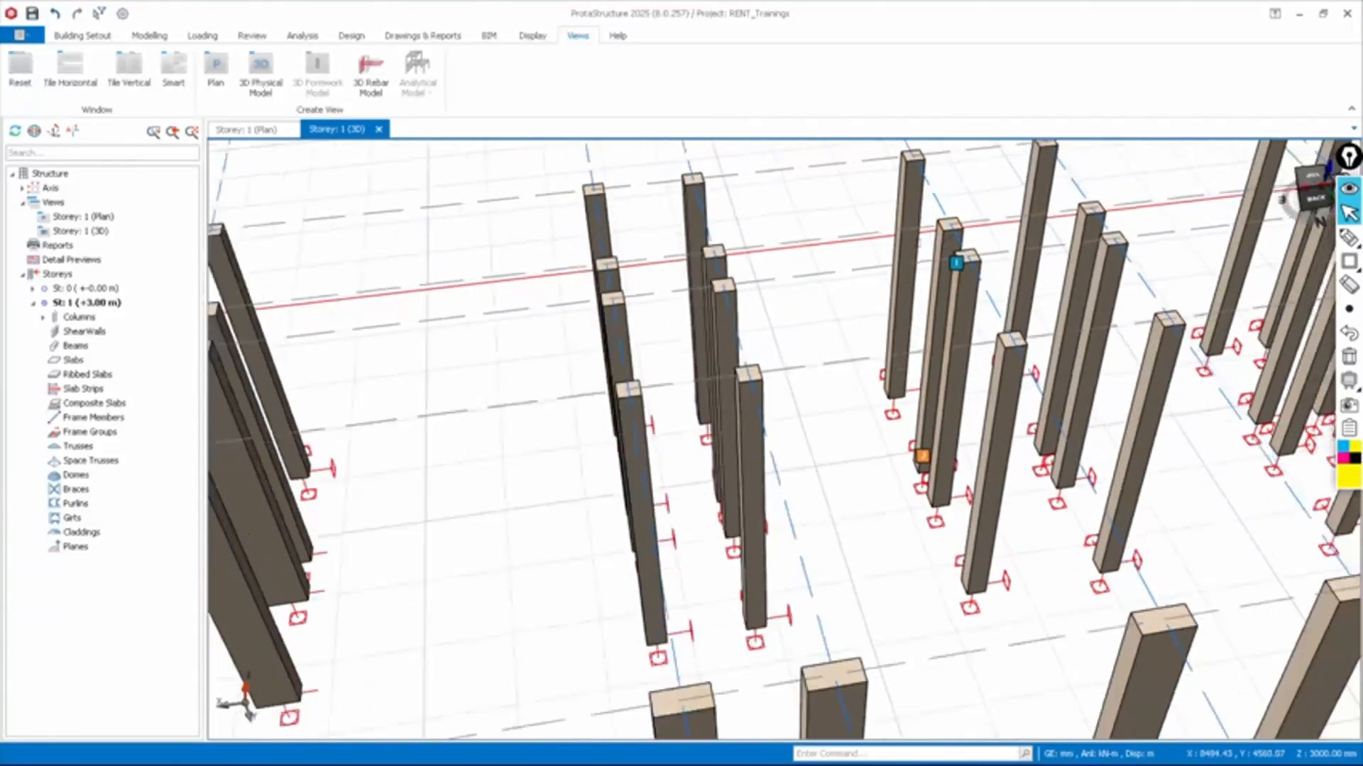
{"action": "middle_click_drag", "start_coordinate": [651, 357], "coordinate": [599, 354]}
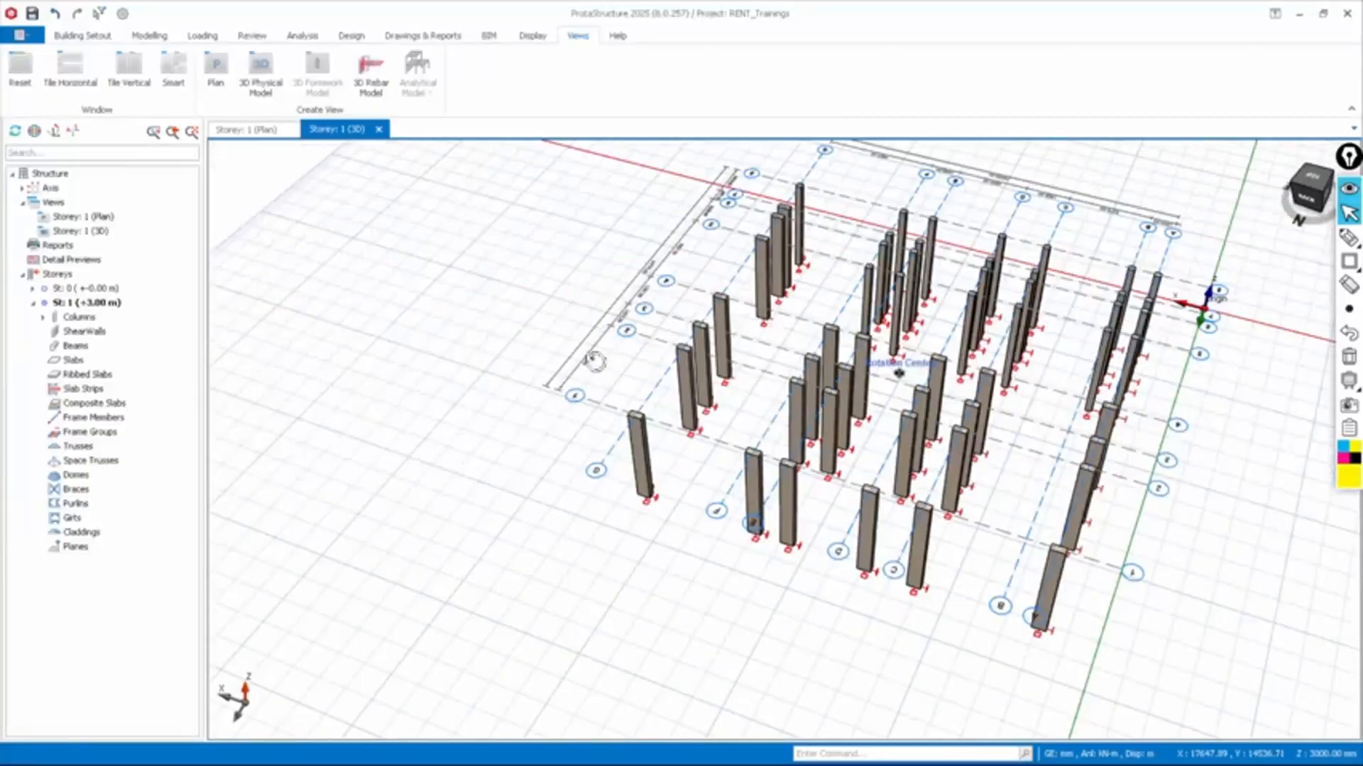
Return to the Storey 1 plan, select all members with the filter limited to columns, and delete them
{"action": "left_click", "coordinate": [248, 130]}
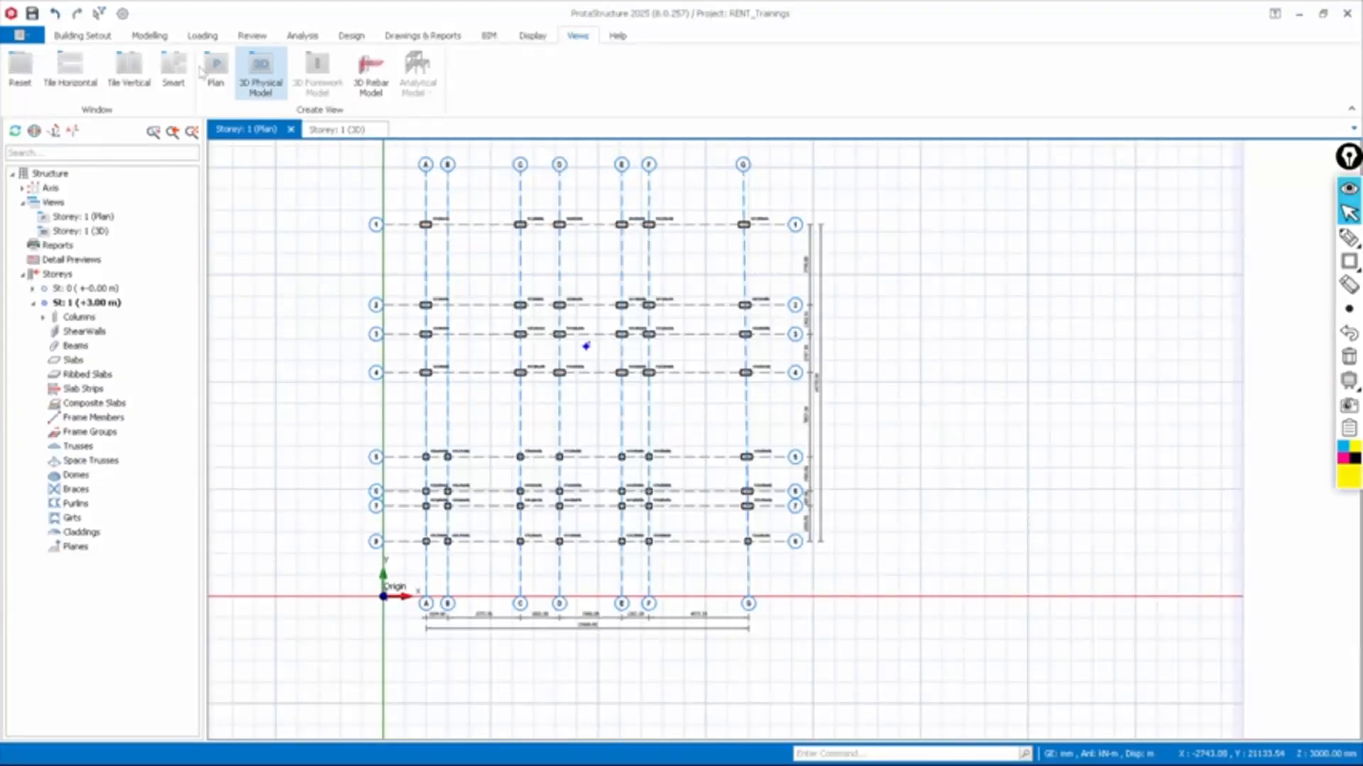
{"action": "left_click", "coordinate": [82, 36]}
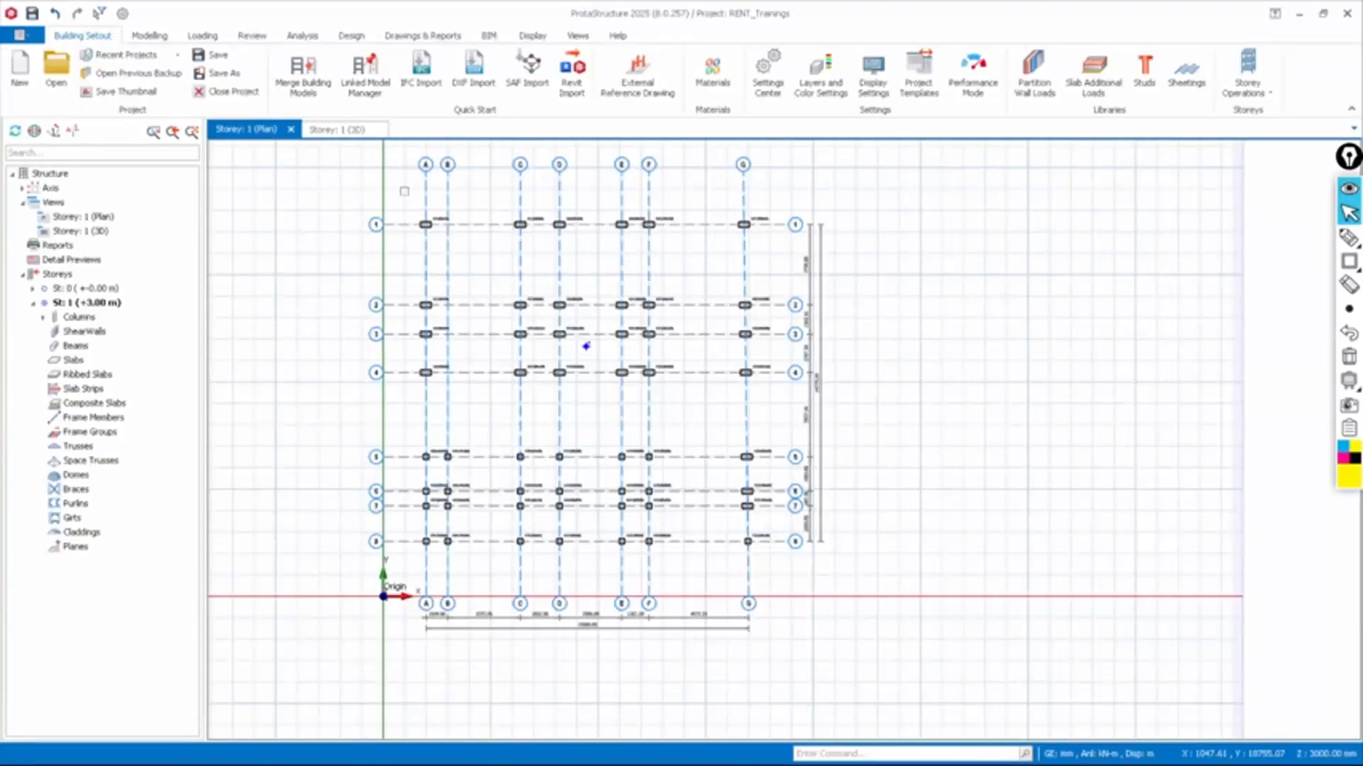
{"action": "left_click_drag", "start_coordinate": [403, 188], "coordinate": [782, 572]}
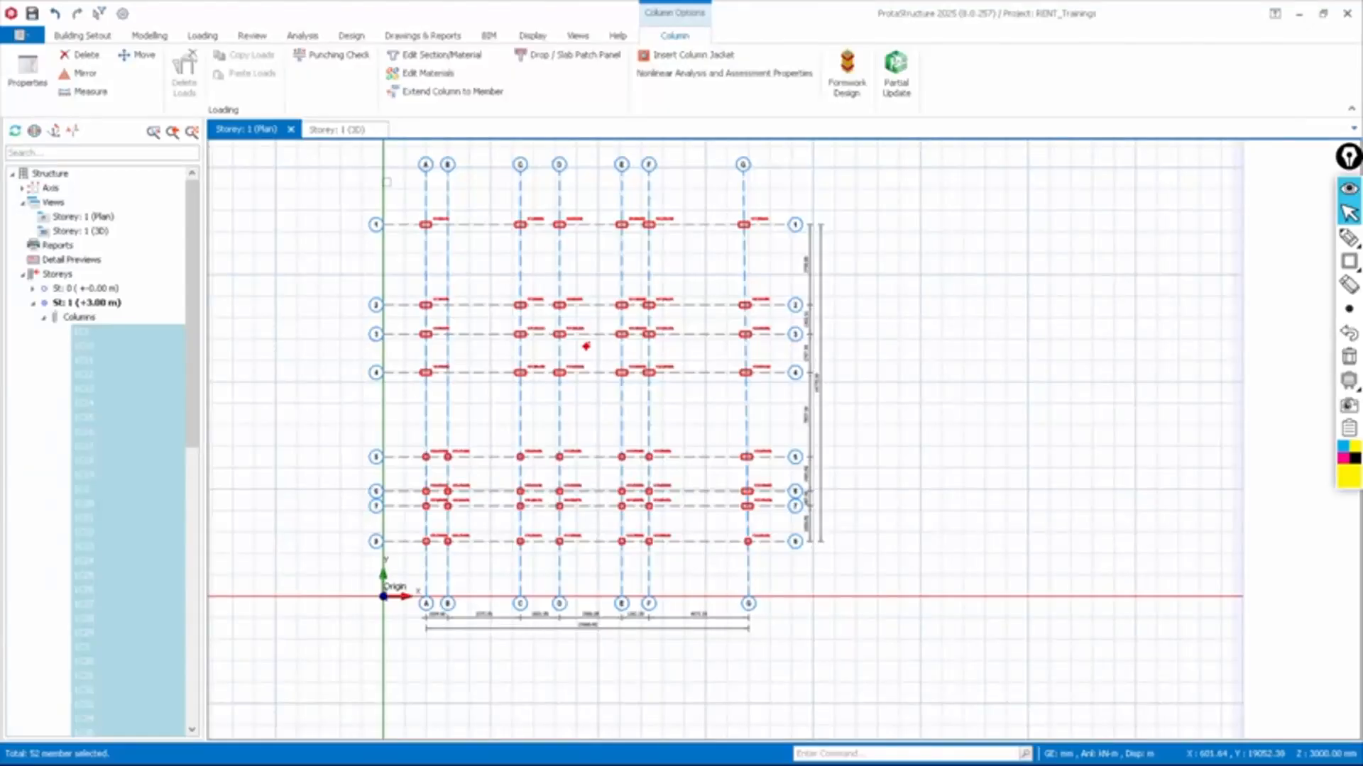
{"action": "key", "text": "ctrl+f"}
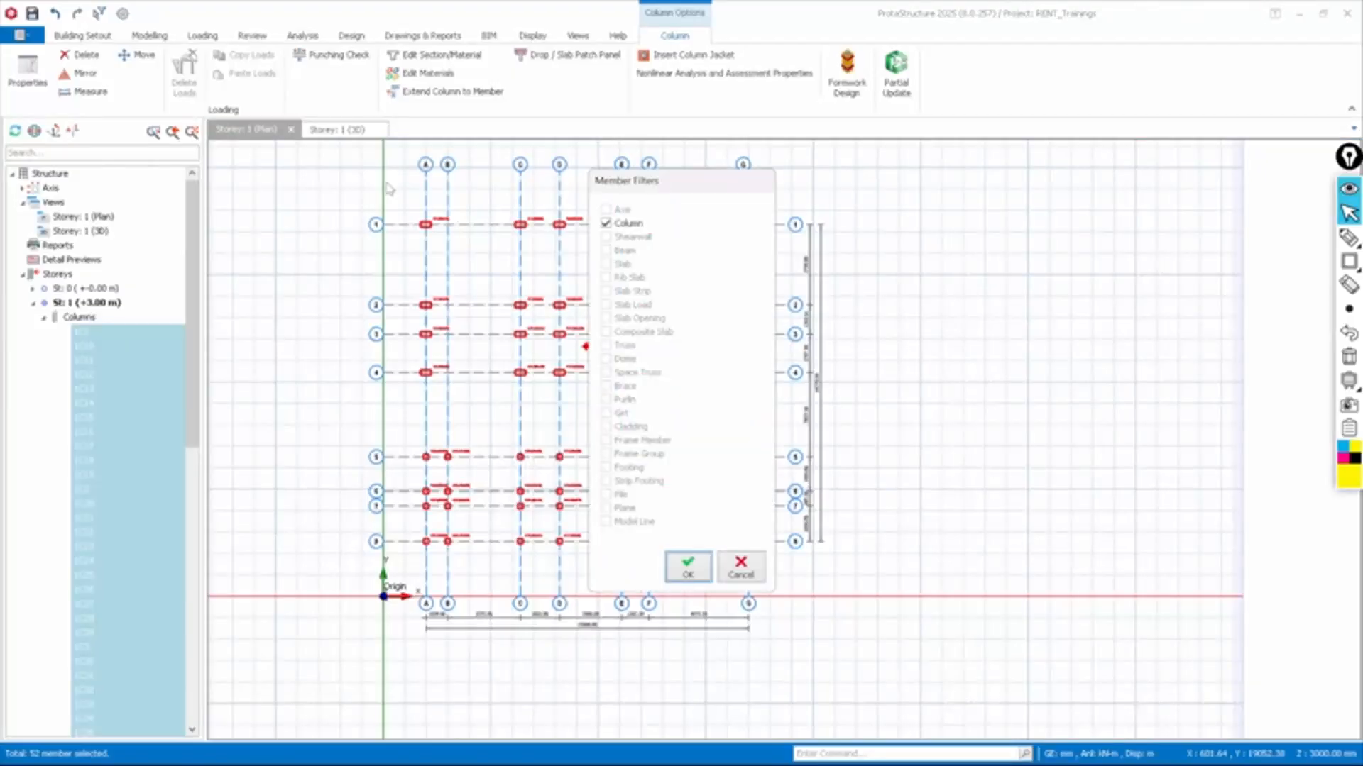
{"action": "left_click", "coordinate": [687, 572]}
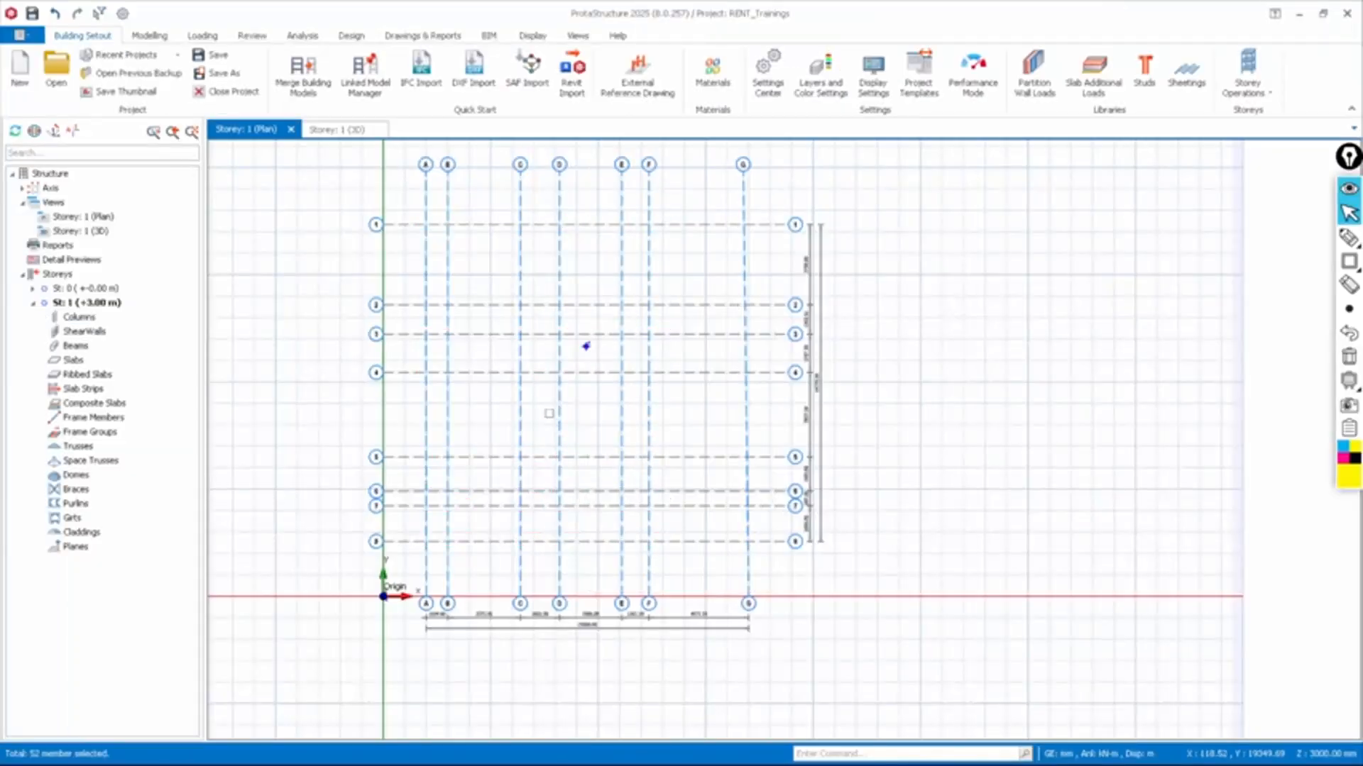
Activate the Storey 1 external reference drawing "PR DXF File.dxf" so it displays beneath the axis grid
{"action": "scroll", "coordinate": [435, 237], "scroll_direction": "up", "scroll_amount": 1}
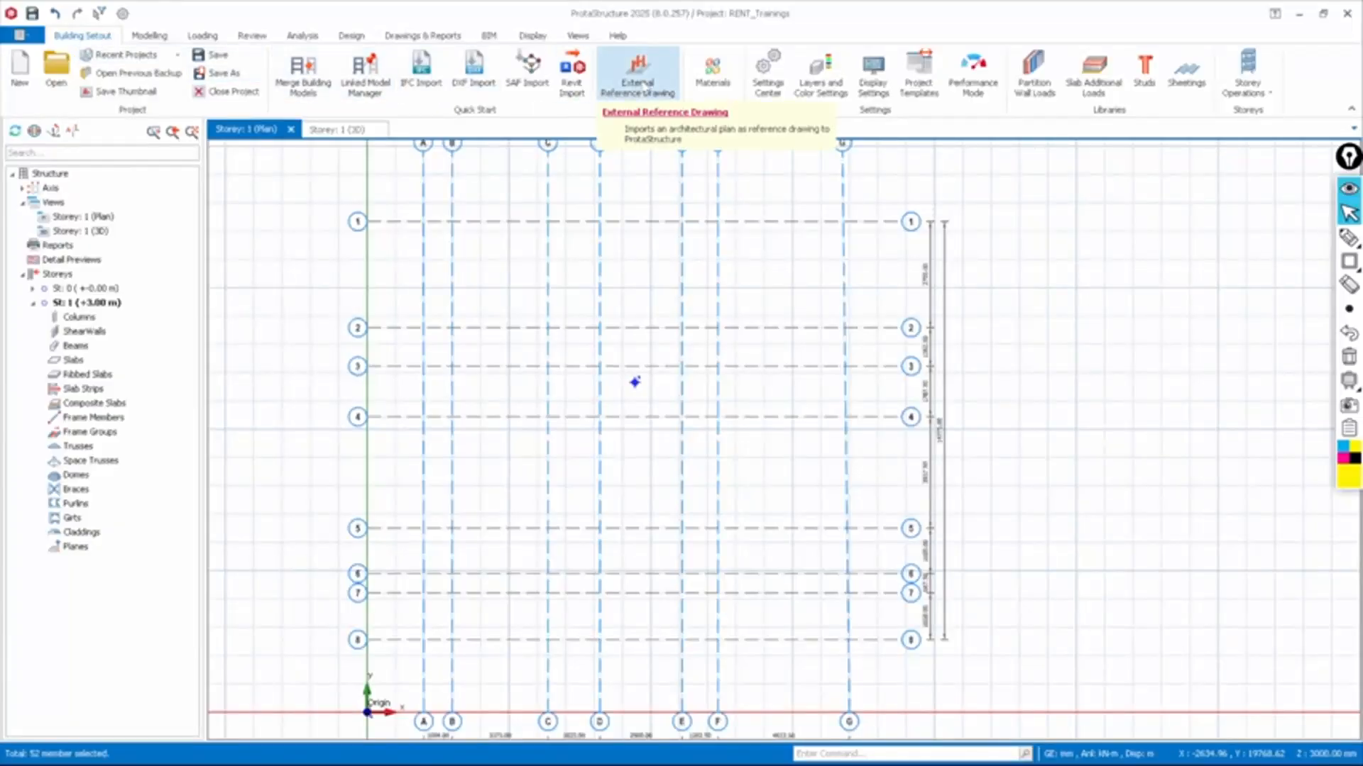
{"action": "left_click", "coordinate": [639, 83]}
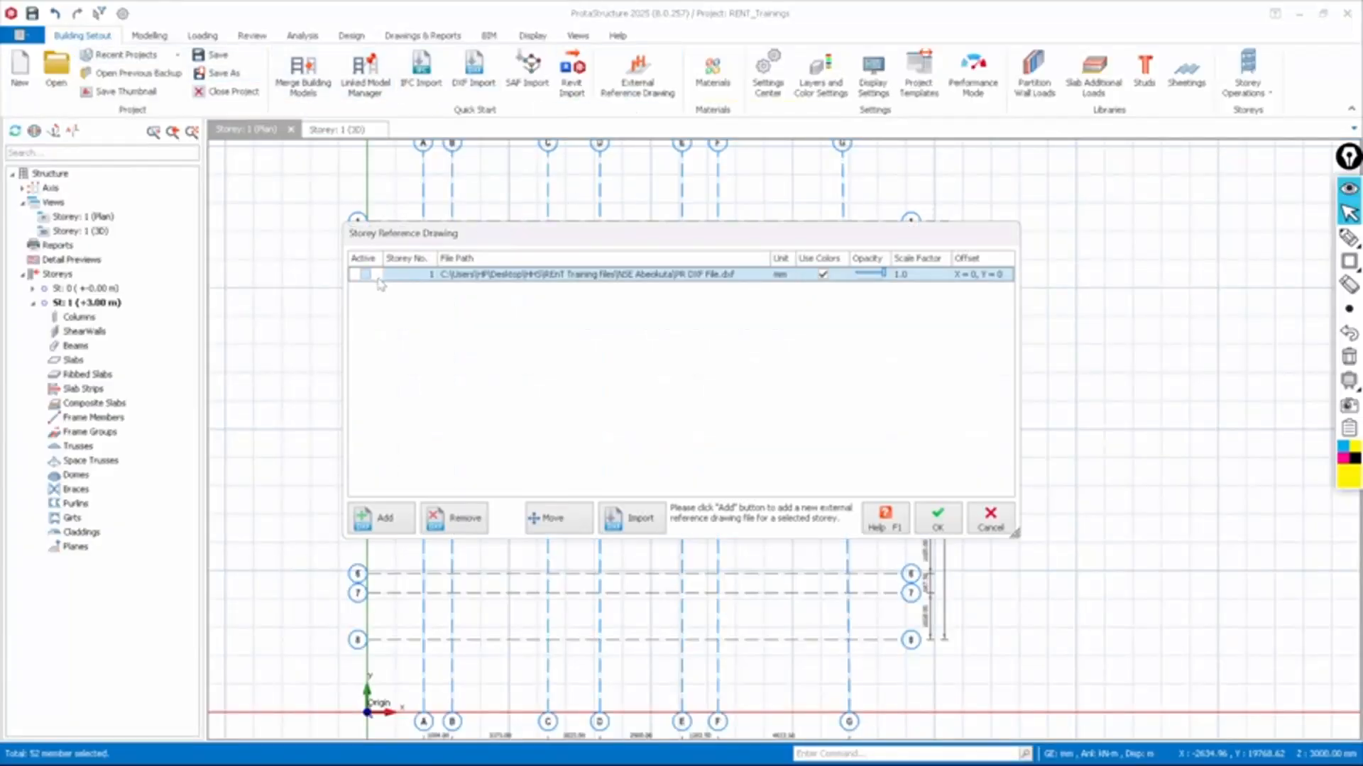
{"action": "left_click", "coordinate": [365, 274]}
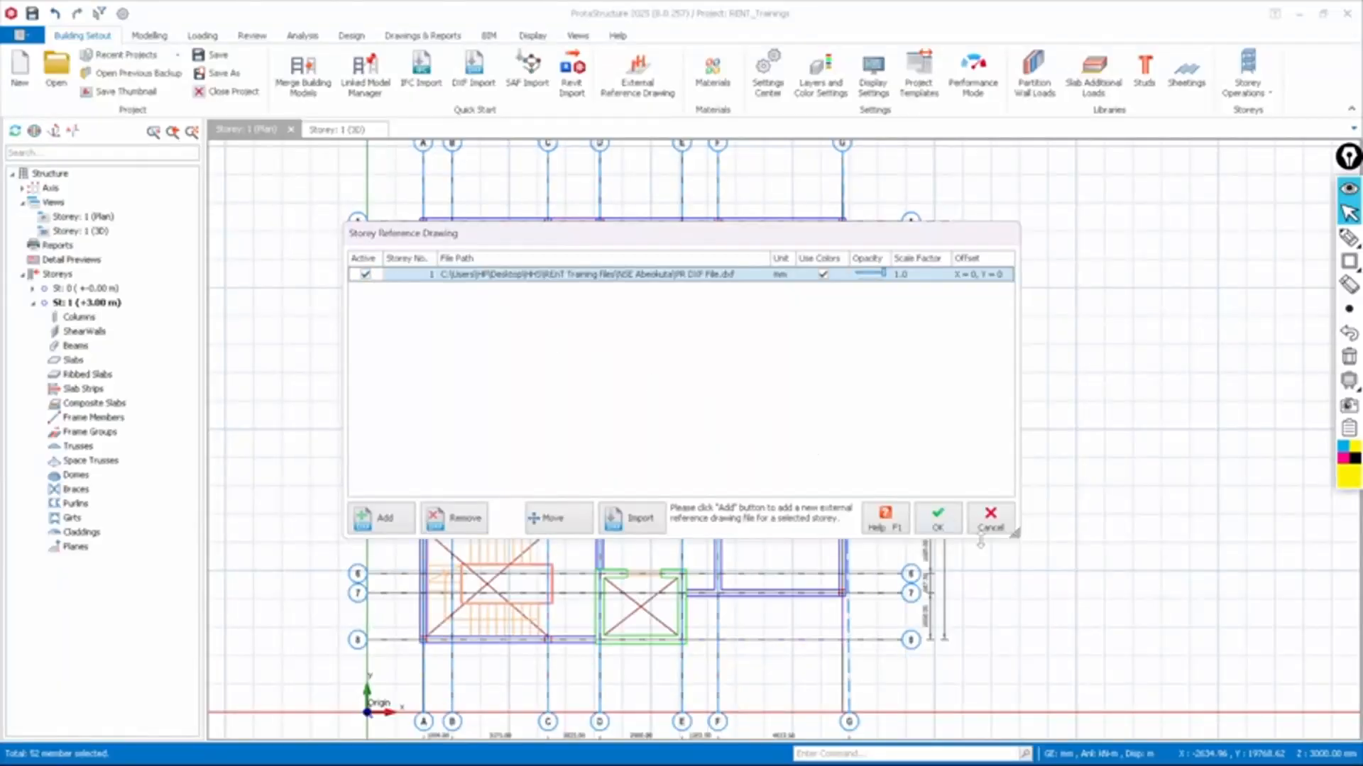
{"action": "left_click", "coordinate": [938, 521]}
Examine the reference drawing's walls and red column outlines against the axes, especially along axis 1 at axes A, C and D
{"action": "scroll", "coordinate": [681, 362], "scroll_direction": "down", "scroll_amount": 2}
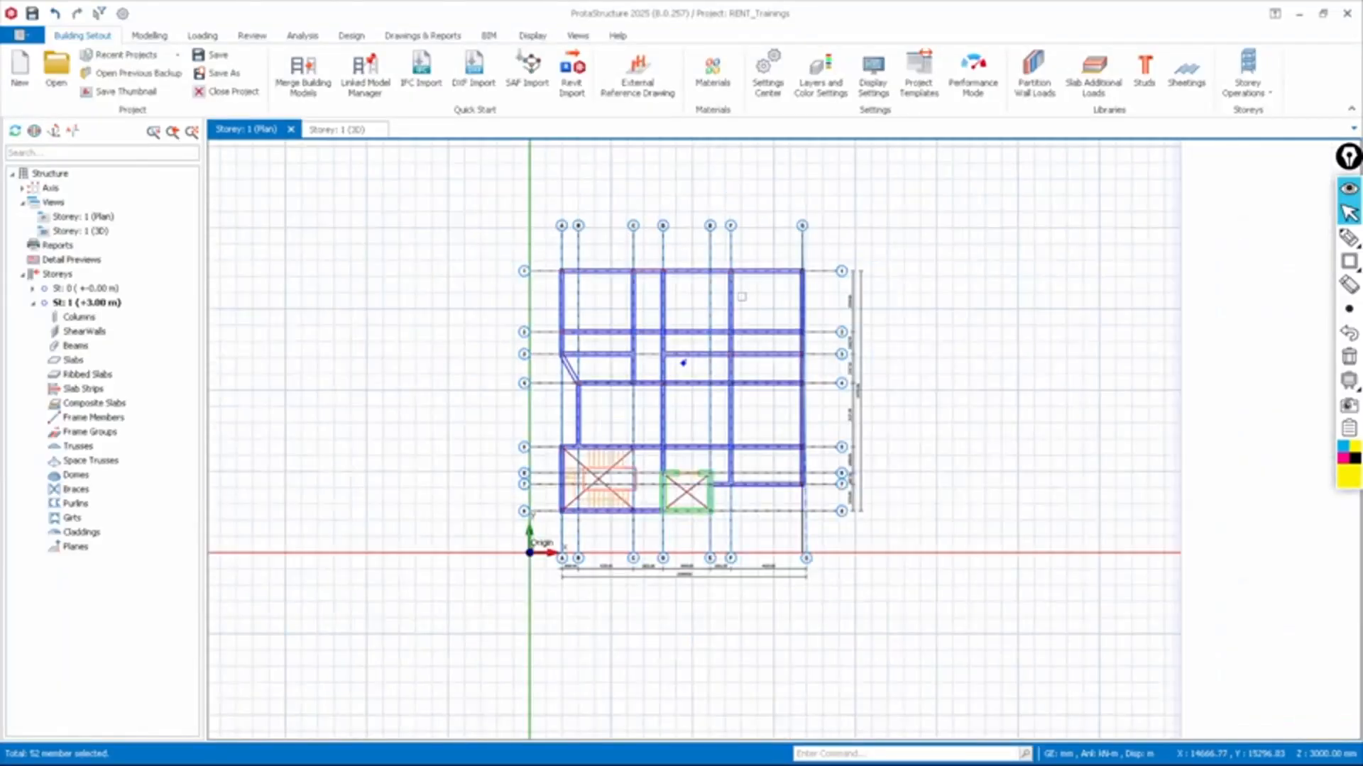
{"action": "scroll", "coordinate": [682, 362], "scroll_direction": "up", "scroll_amount": 5}
{"action": "scroll", "coordinate": [636, 490], "scroll_direction": "up", "scroll_amount": 3}
{"action": "scroll", "coordinate": [727, 371], "scroll_direction": "down", "scroll_amount": 5}
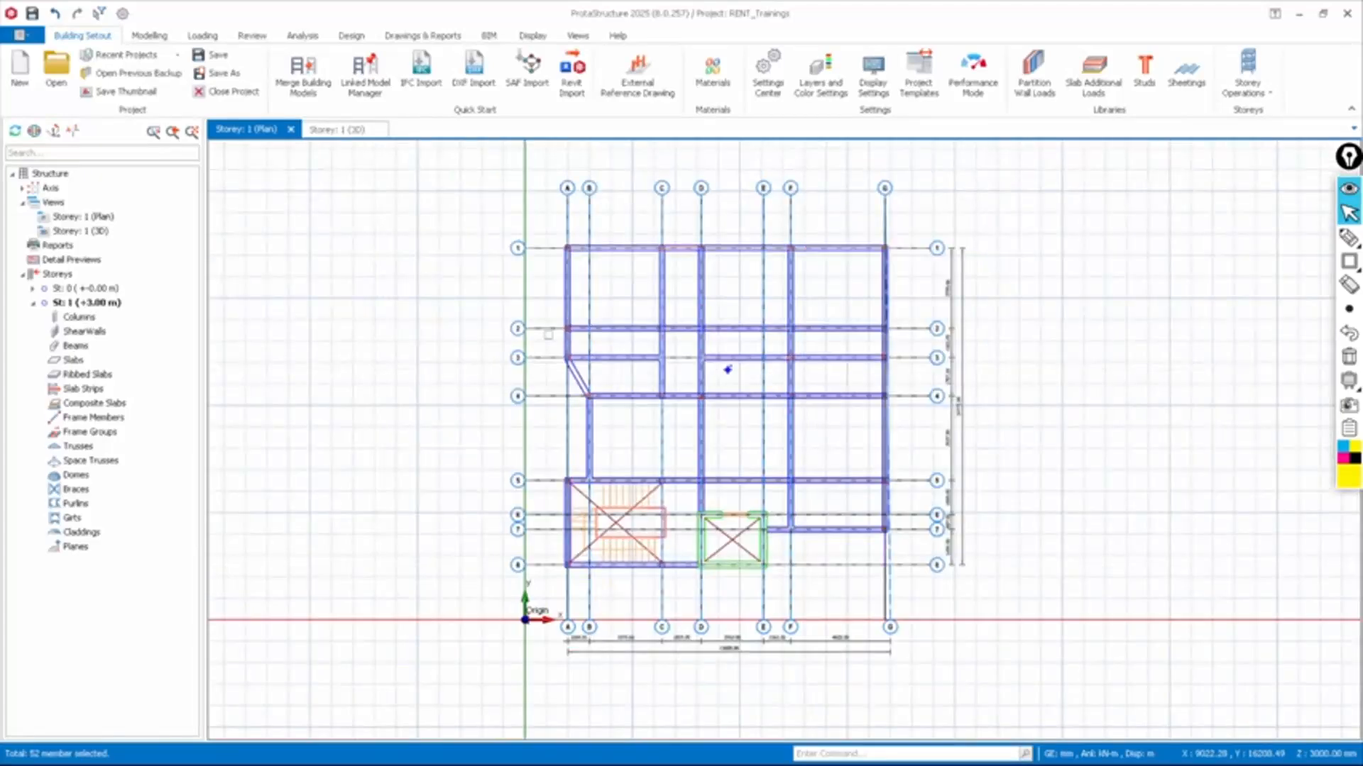
{"action": "scroll", "coordinate": [727, 369], "scroll_direction": "up", "scroll_amount": 4}
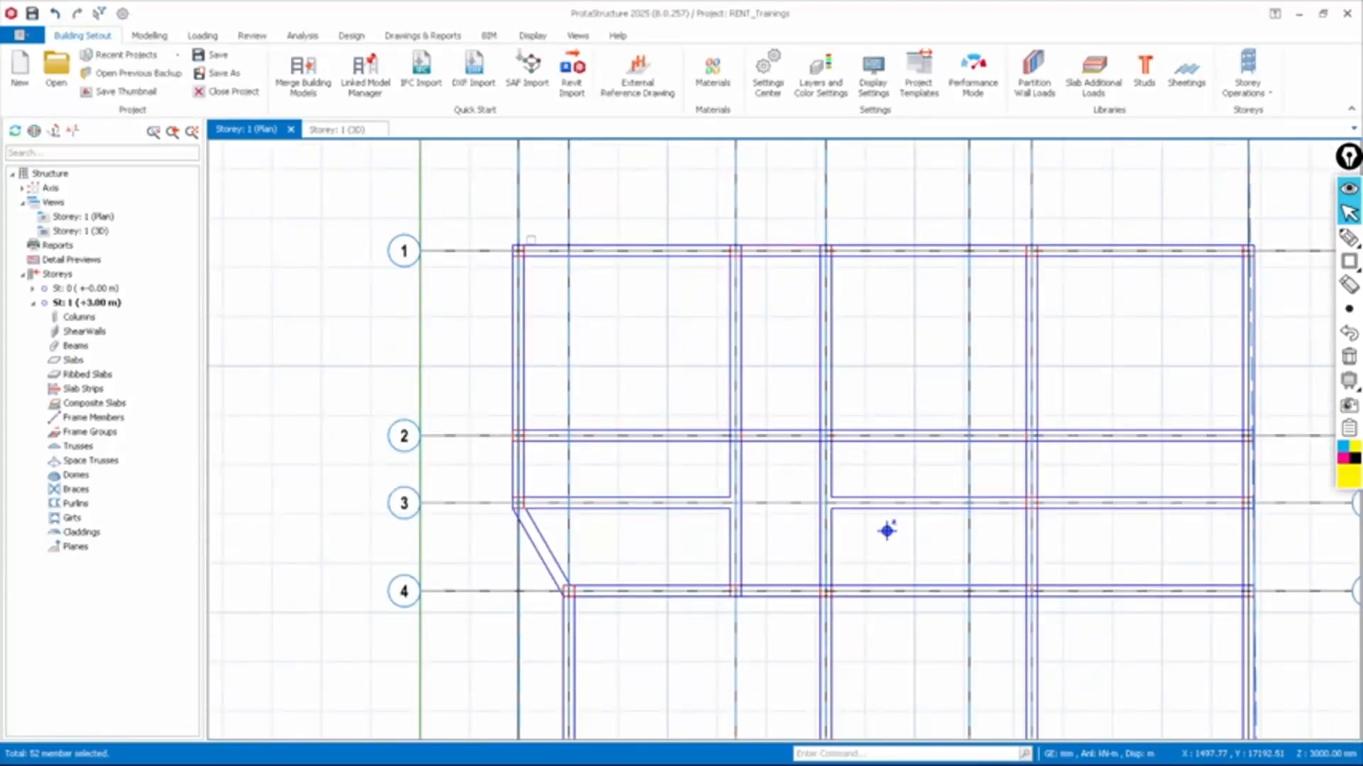
{"action": "scroll", "coordinate": [886, 531], "scroll_direction": "down", "scroll_amount": 4}
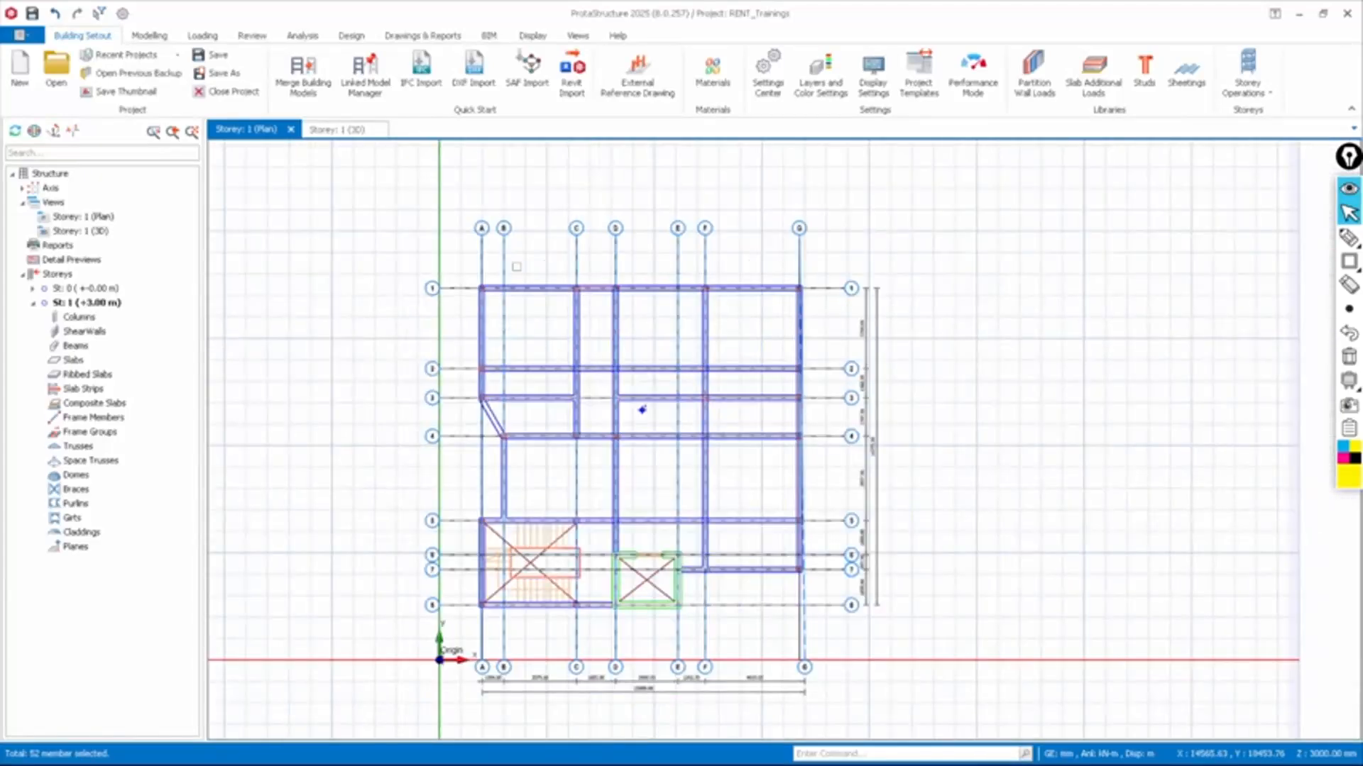
{"action": "scroll", "coordinate": [479, 284], "scroll_direction": "up", "scroll_amount": 6}
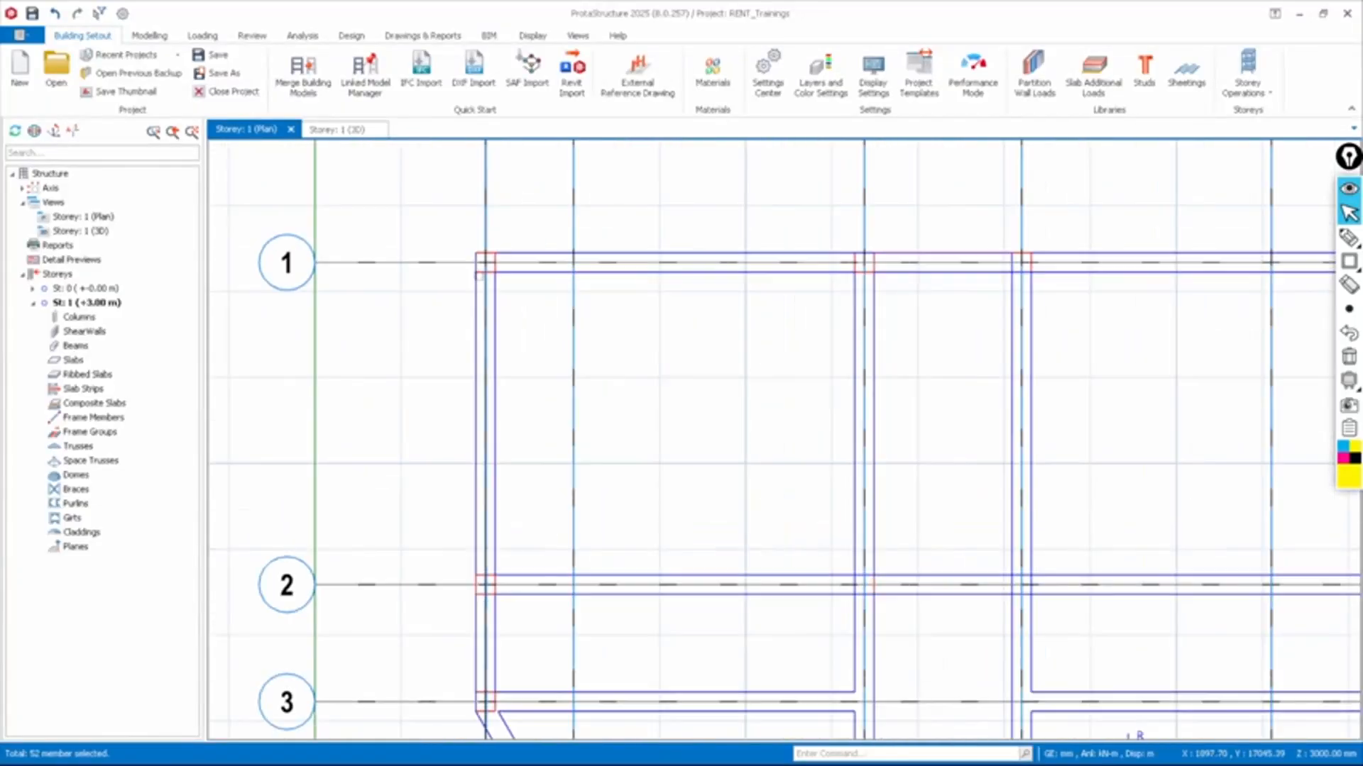
{"action": "scroll", "coordinate": [497, 240], "scroll_direction": "up", "scroll_amount": 6}
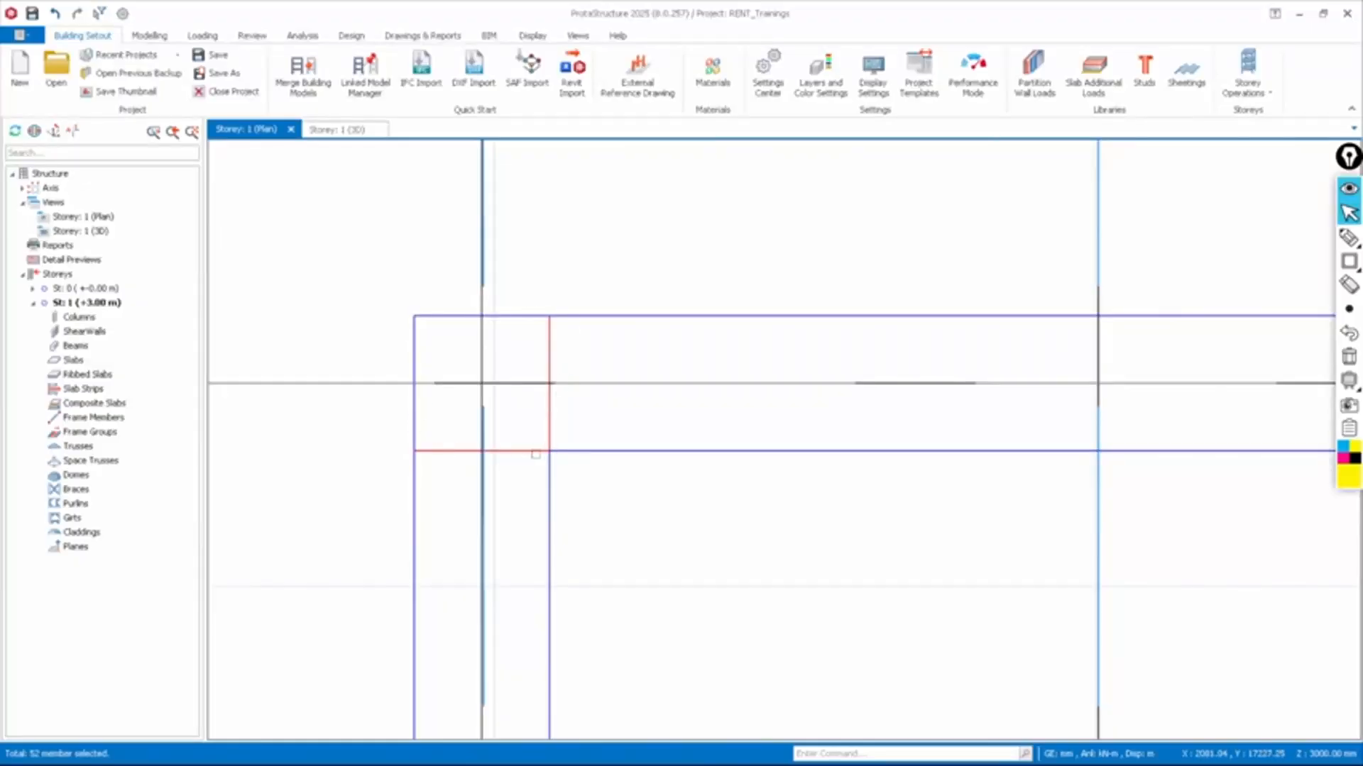
{"action": "scroll", "coordinate": [497, 309], "scroll_direction": "down", "scroll_amount": 8}
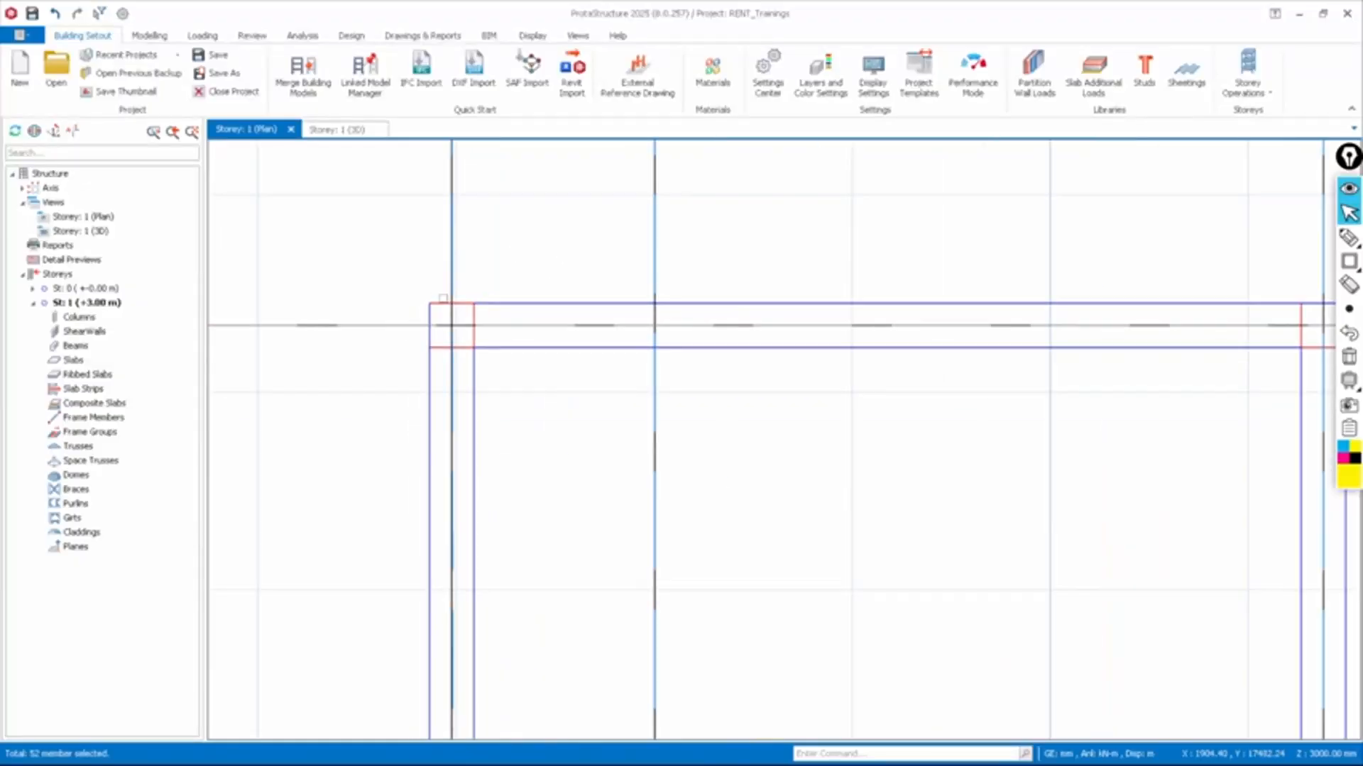
{"action": "scroll", "coordinate": [930, 274], "scroll_direction": "up", "scroll_amount": 4}
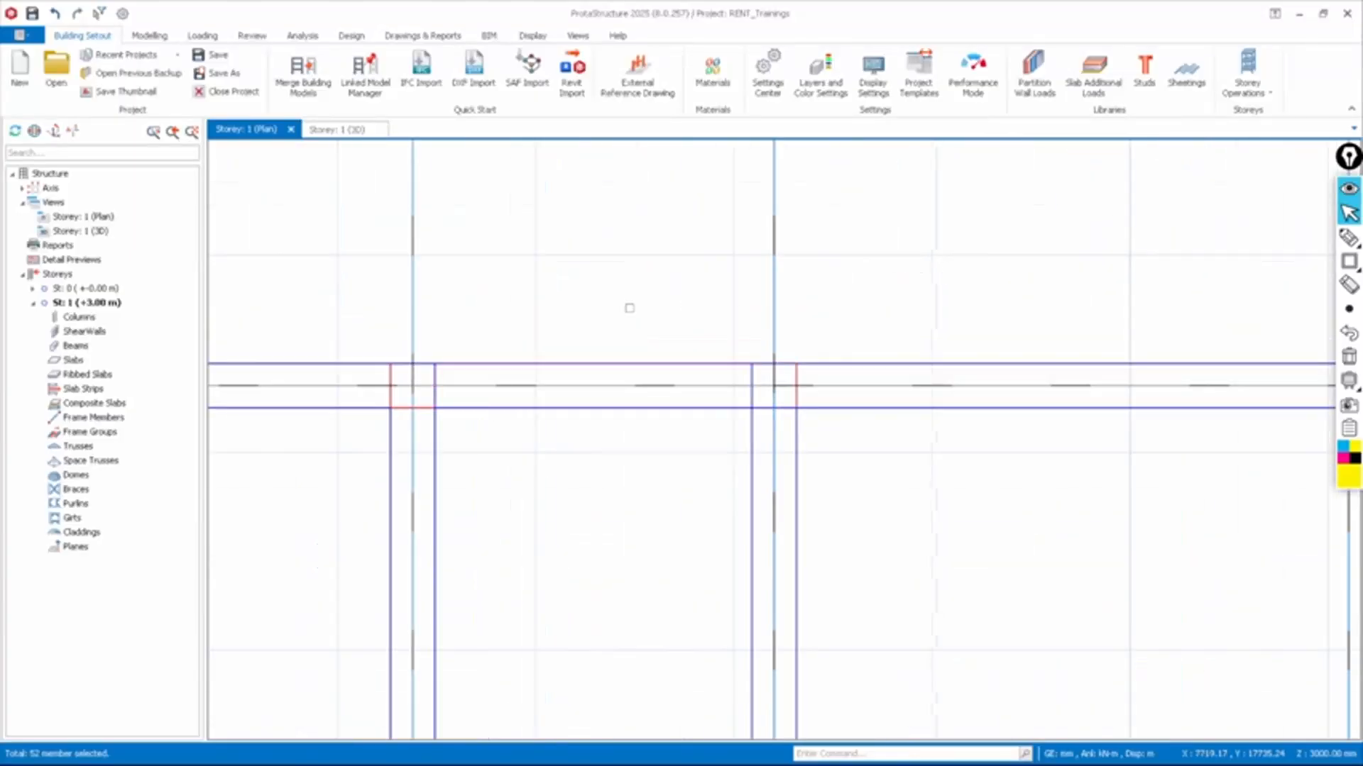
Examine the reference drawing's walls, column outlines, stair and green-outlined shaft across the whole Storey 1 axis grid
{"action": "scroll", "coordinate": [616, 308], "scroll_direction": "down", "scroll_amount": 5}
{"action": "scroll", "coordinate": [1036, 331], "scroll_direction": "up", "scroll_amount": 4}
{"action": "scroll", "coordinate": [981, 273], "scroll_direction": "down", "scroll_amount": 5}
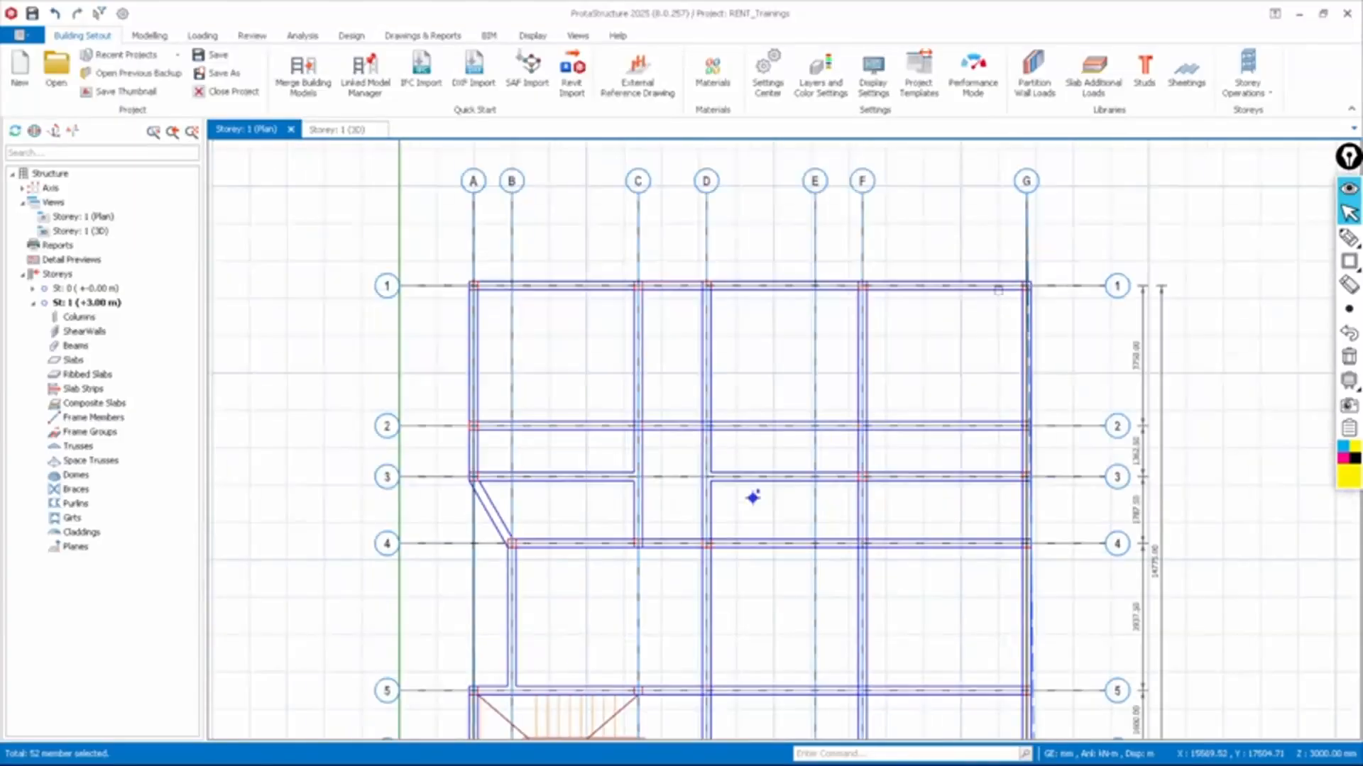
{"action": "scroll", "coordinate": [855, 404], "scroll_direction": "down", "scroll_amount": 3}
{"action": "scroll", "coordinate": [1048, 336], "scroll_direction": "up", "scroll_amount": 6}
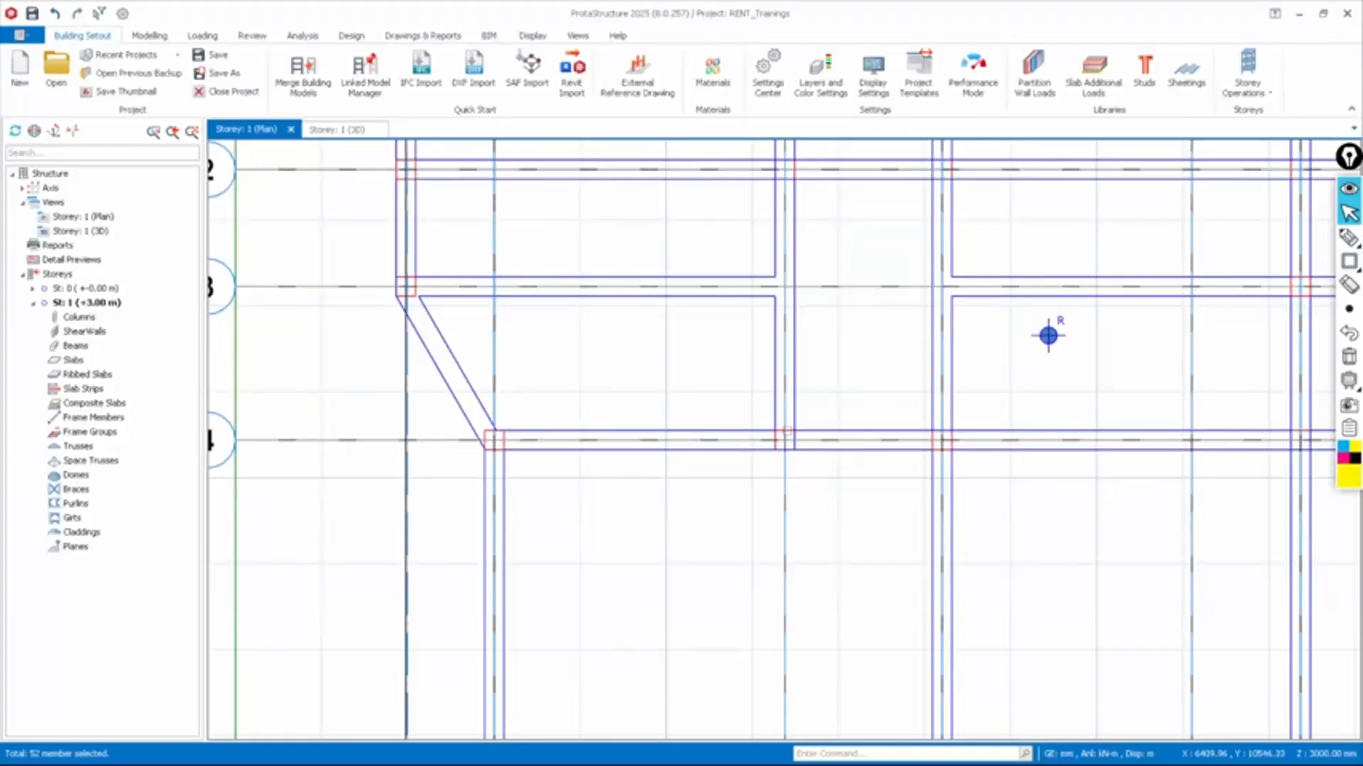
{"action": "scroll", "coordinate": [768, 404], "scroll_direction": "up", "scroll_amount": 4}
{"action": "scroll", "coordinate": [1105, 286], "scroll_direction": "down", "scroll_amount": 6}
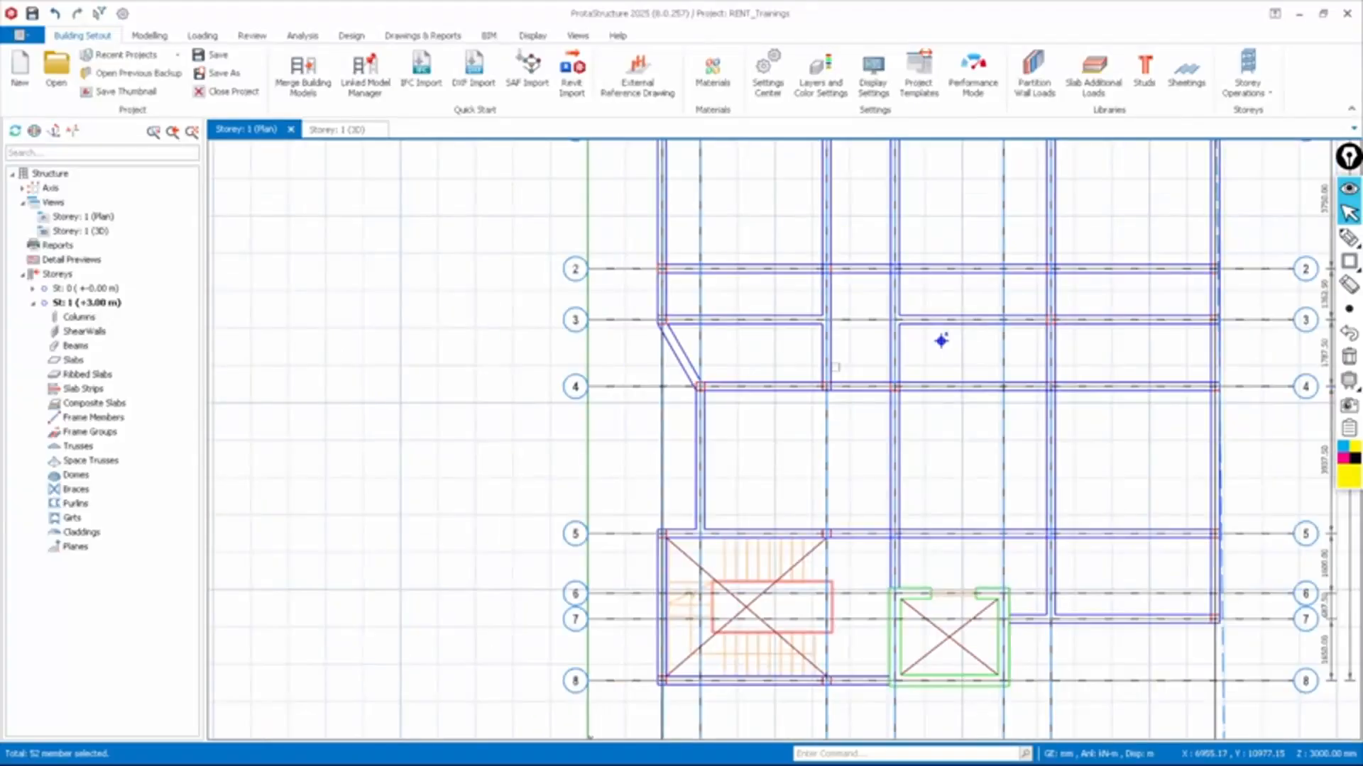
{"action": "scroll", "coordinate": [880, 284], "scroll_direction": "up", "scroll_amount": 5}
{"action": "scroll", "coordinate": [752, 362], "scroll_direction": "down", "scroll_amount": 6}
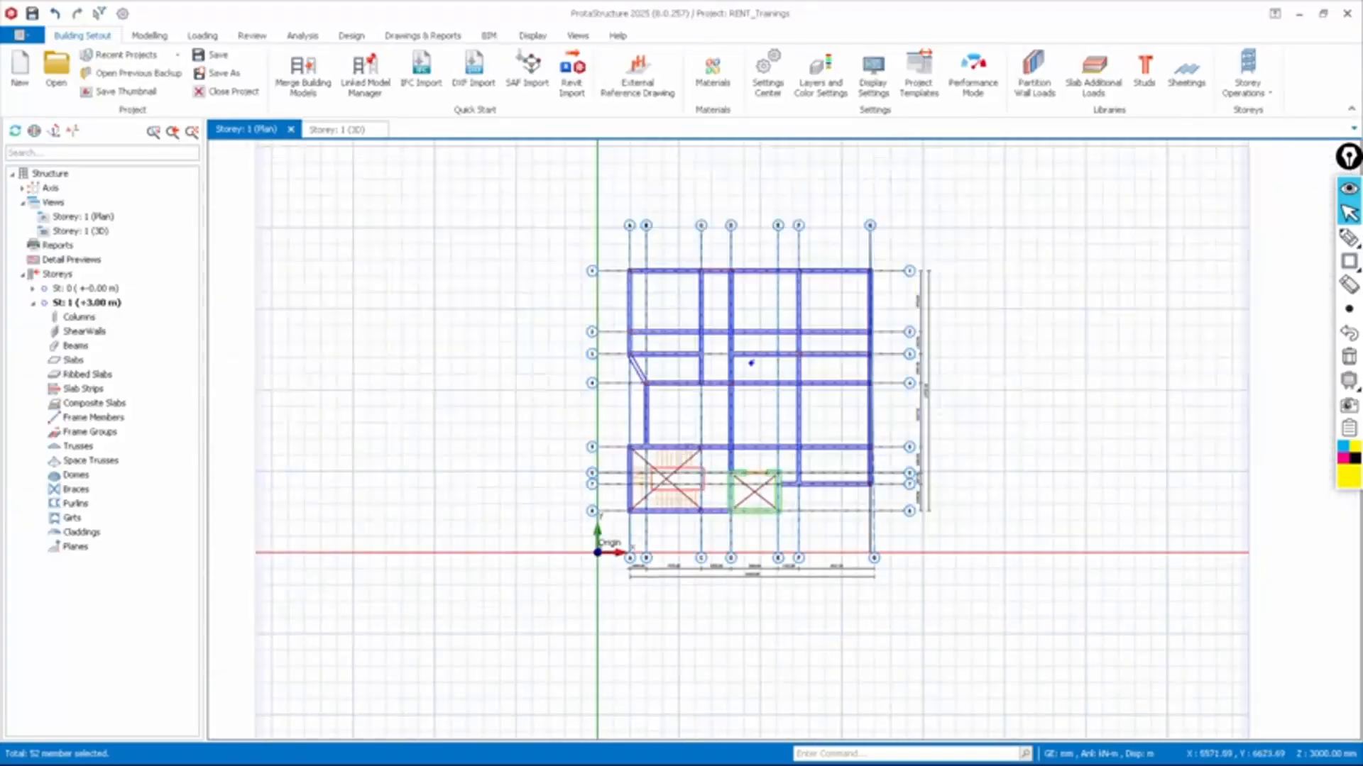
{"action": "scroll", "coordinate": [778, 495], "scroll_direction": "up", "scroll_amount": 3}
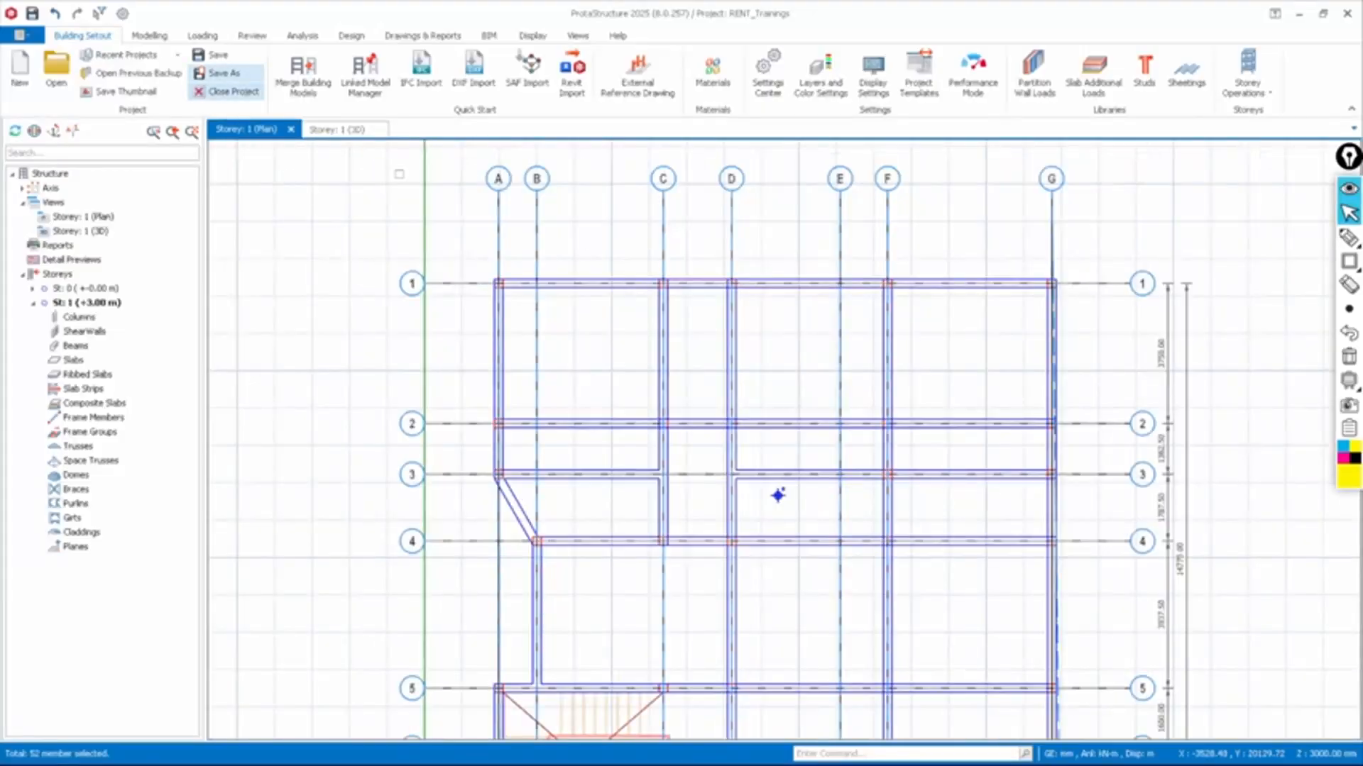
Start an RC column with b1 and b2 set to 225 mm and place it at the intersection of axes A and 1
{"action": "left_click", "coordinate": [151, 35]}
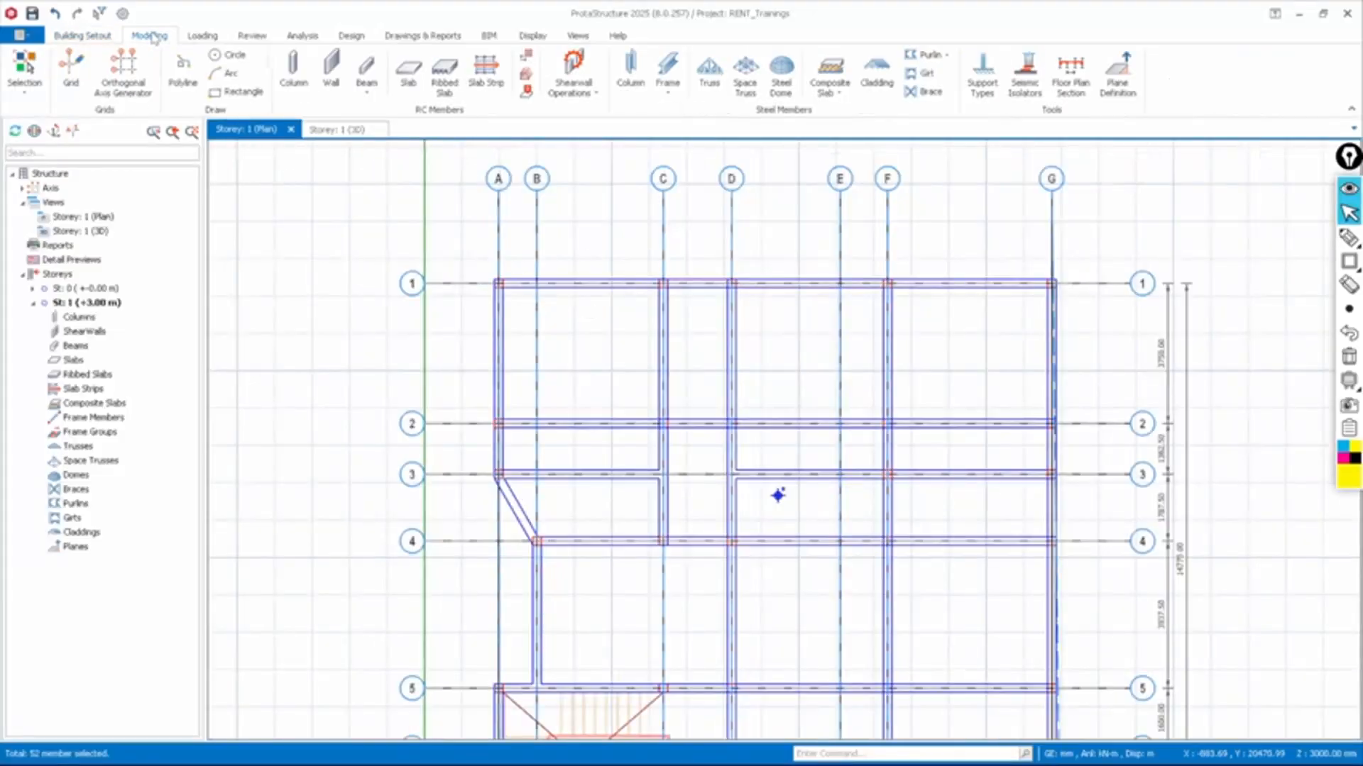
{"action": "left_click", "coordinate": [295, 71]}
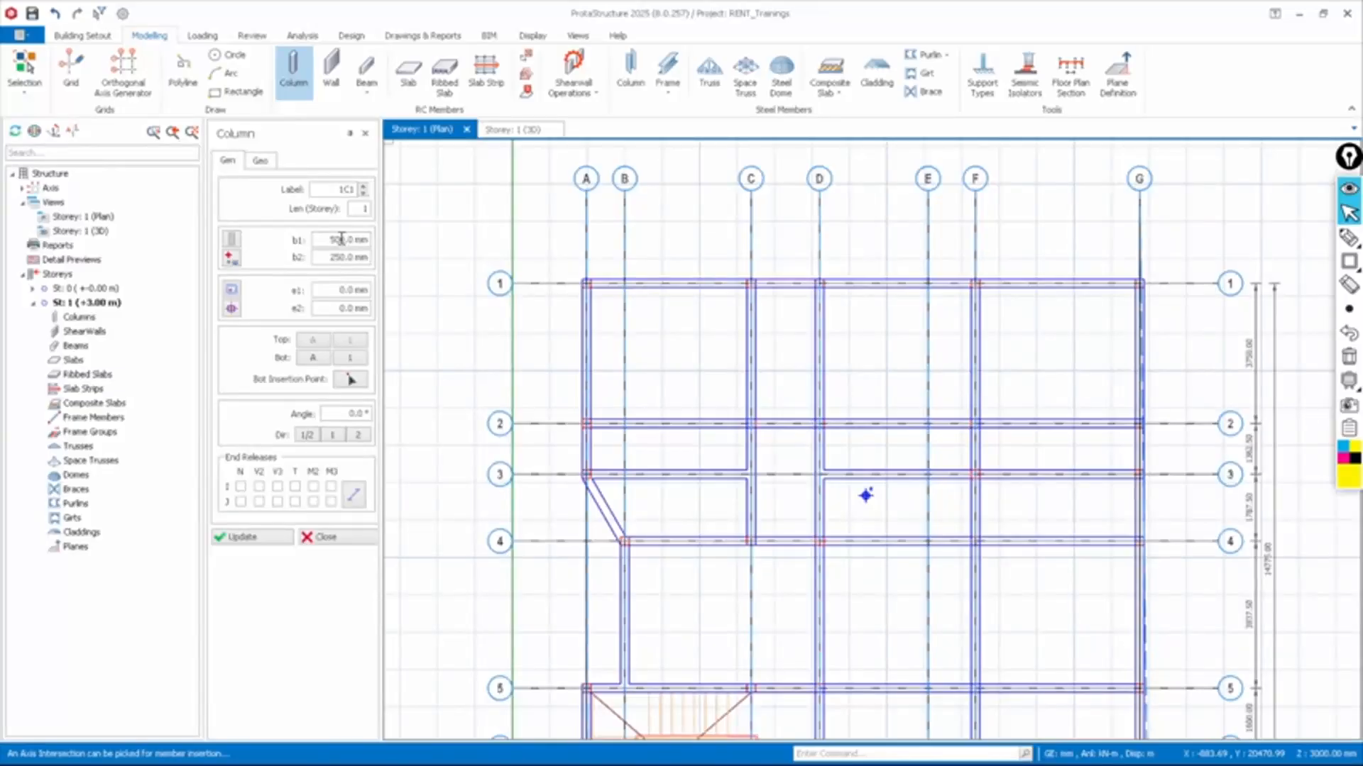
{"action": "scroll", "coordinate": [565, 274], "scroll_direction": "up", "scroll_amount": 4}
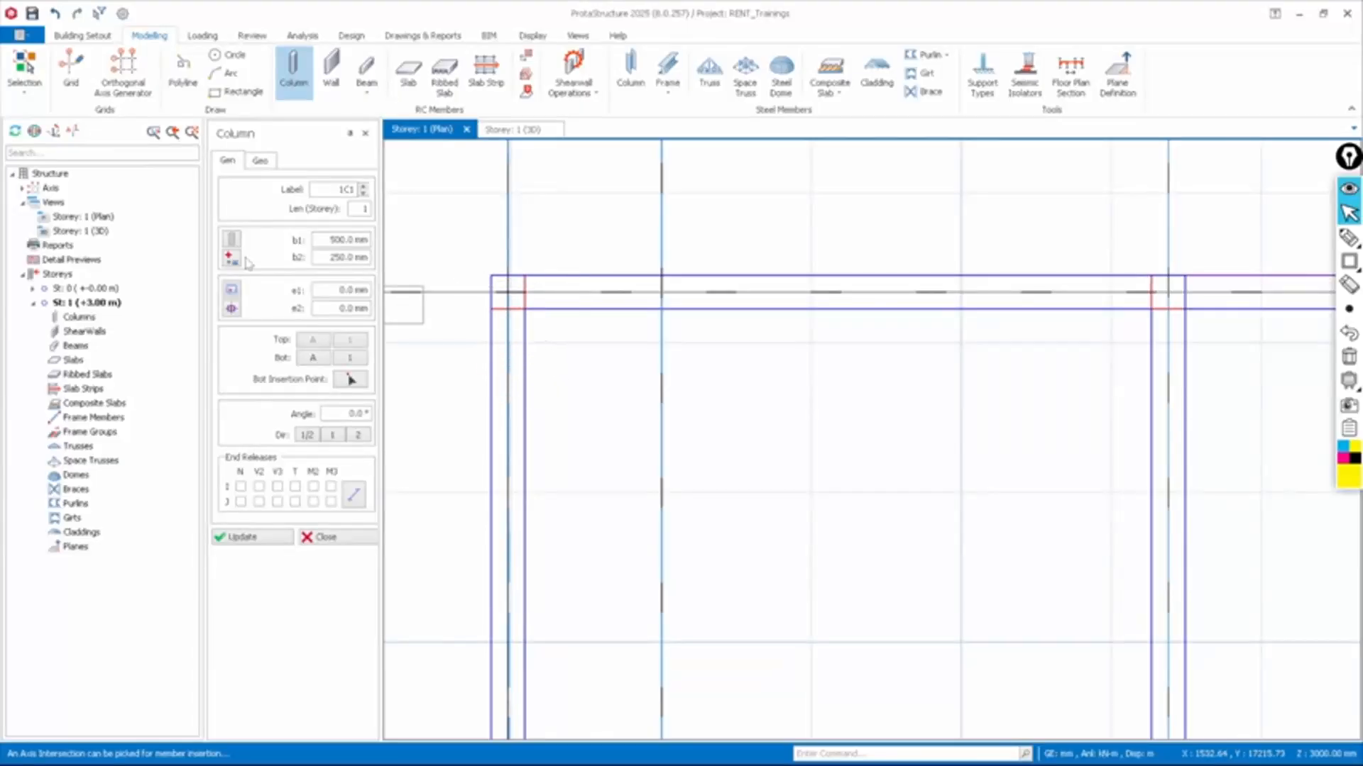
{"action": "left_click", "coordinate": [337, 242]}
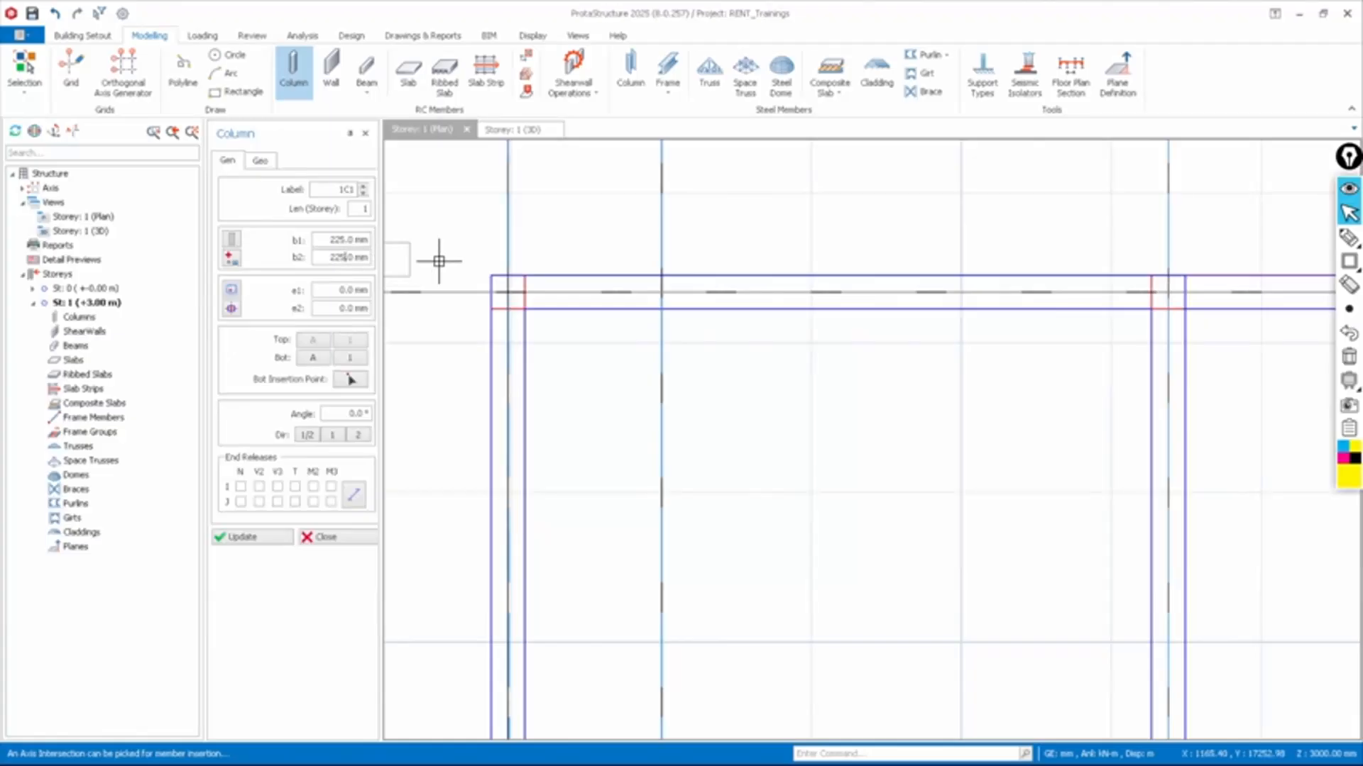
{"action": "left_click", "coordinate": [509, 292]}
Place 225 × 225 mm columns on axis 1 at its intersections with axes C and D
{"action": "scroll", "coordinate": [507, 277], "scroll_direction": "down", "scroll_amount": 1}
{"action": "scroll", "coordinate": [506, 283], "scroll_direction": "down", "scroll_amount": 1}
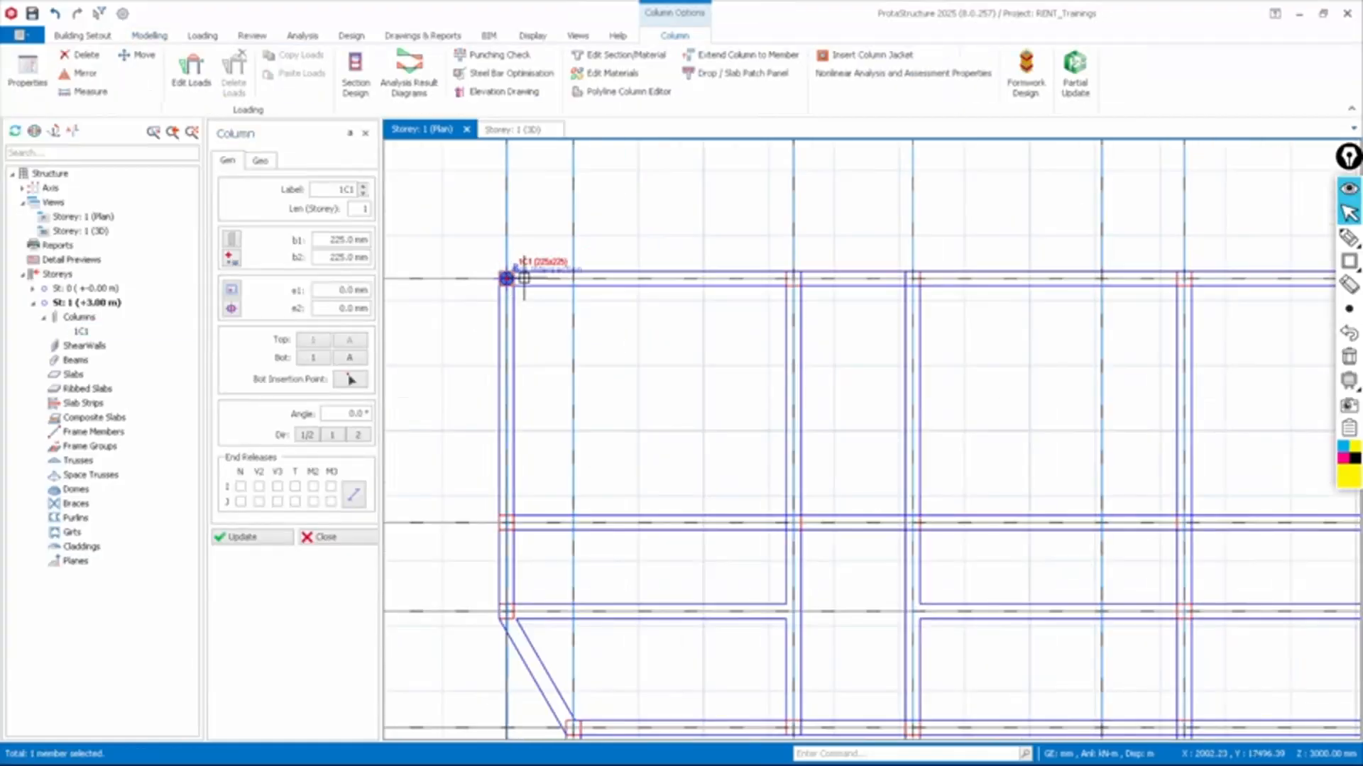
{"action": "scroll", "coordinate": [809, 269], "scroll_direction": "up", "scroll_amount": 2}
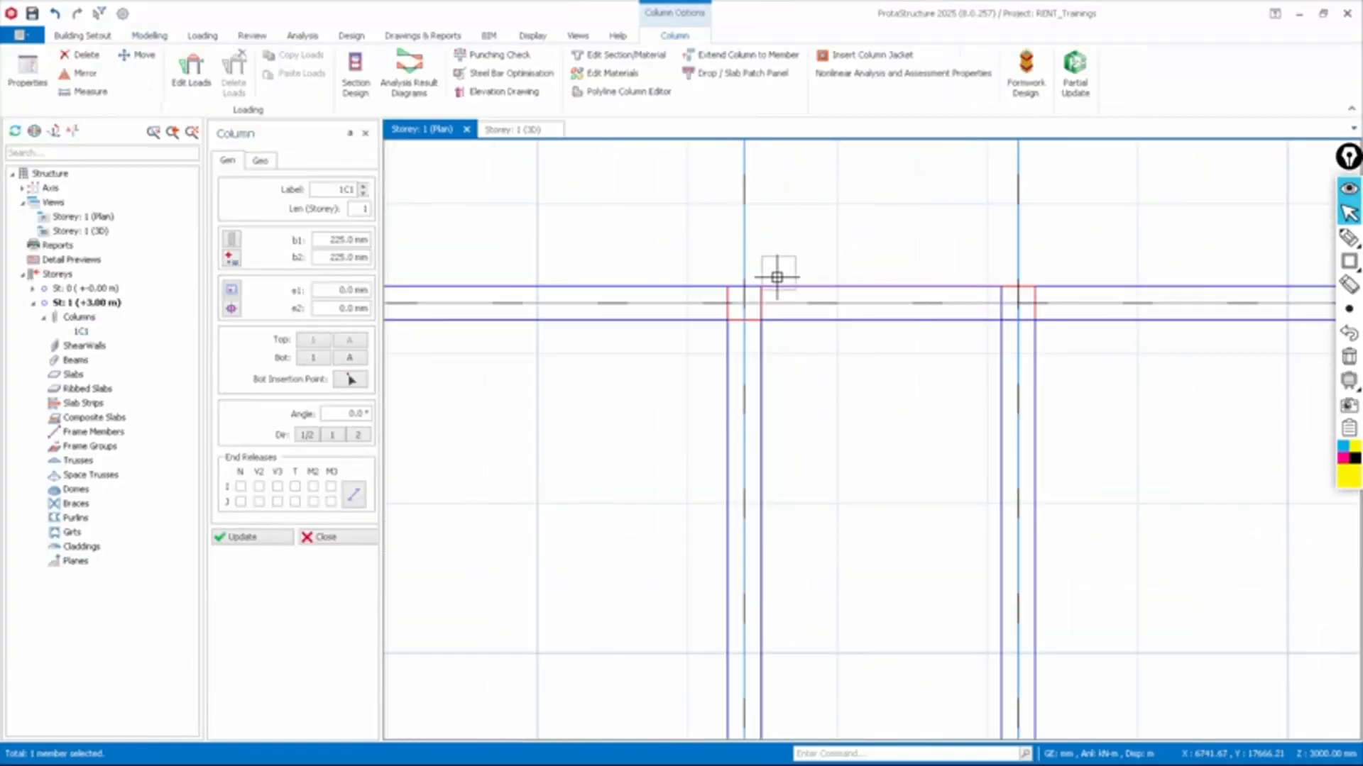
{"action": "left_click", "coordinate": [744, 303]}
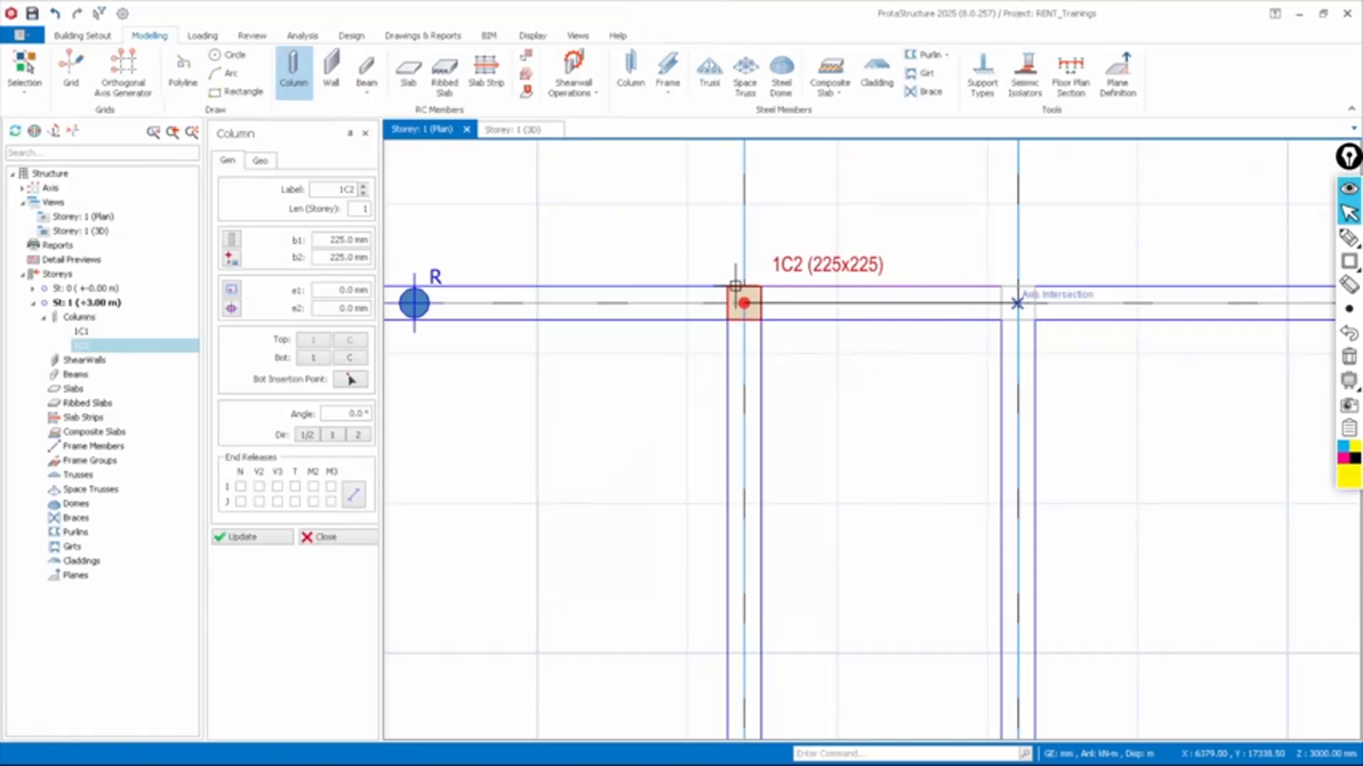
{"action": "left_click", "coordinate": [1017, 303]}
Place 225 × 225 mm columns on axis 1 at its intersections with axes F and G
{"action": "scroll", "coordinate": [738, 294], "scroll_direction": "down", "scroll_amount": 1}
{"action": "scroll", "coordinate": [821, 295], "scroll_direction": "down", "scroll_amount": 2}
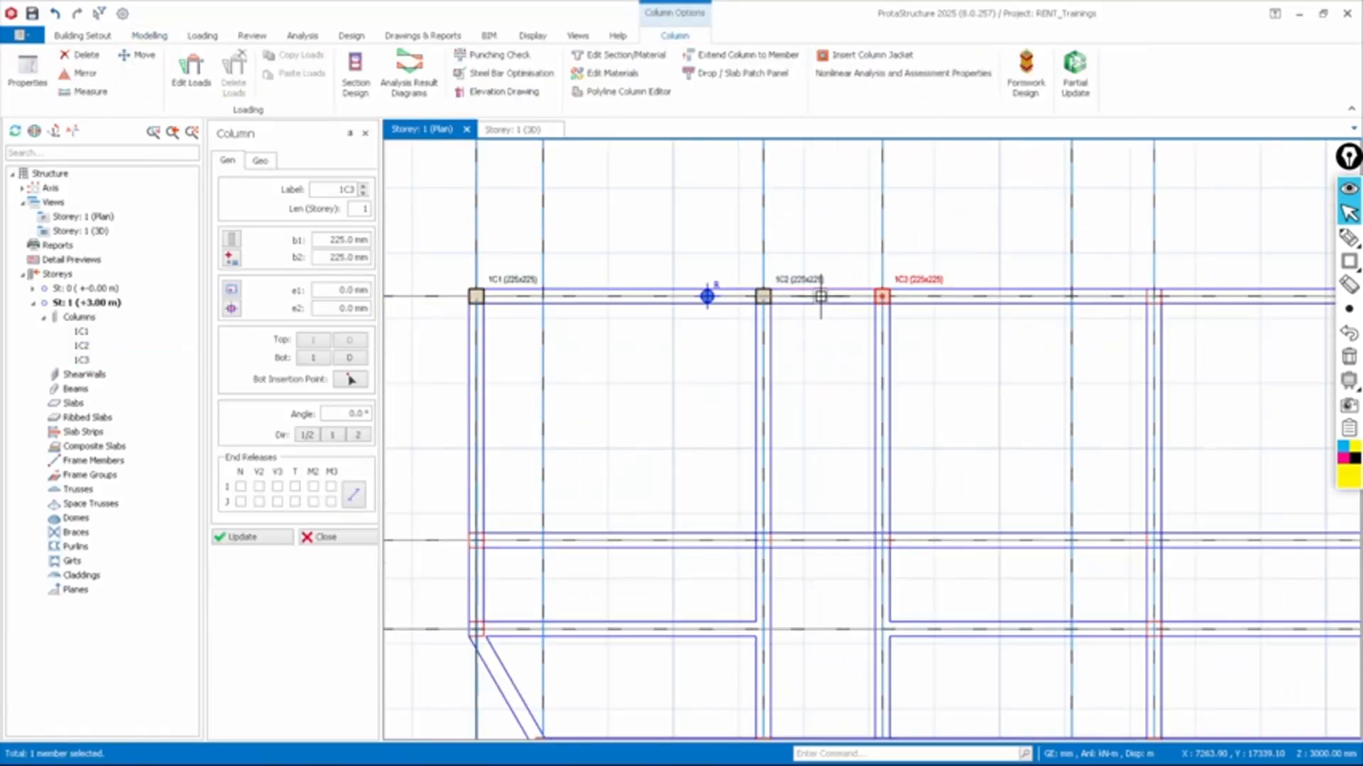
{"action": "scroll", "coordinate": [684, 308], "scroll_direction": "down", "scroll_amount": 2}
{"action": "scroll", "coordinate": [922, 291], "scroll_direction": "up", "scroll_amount": 3}
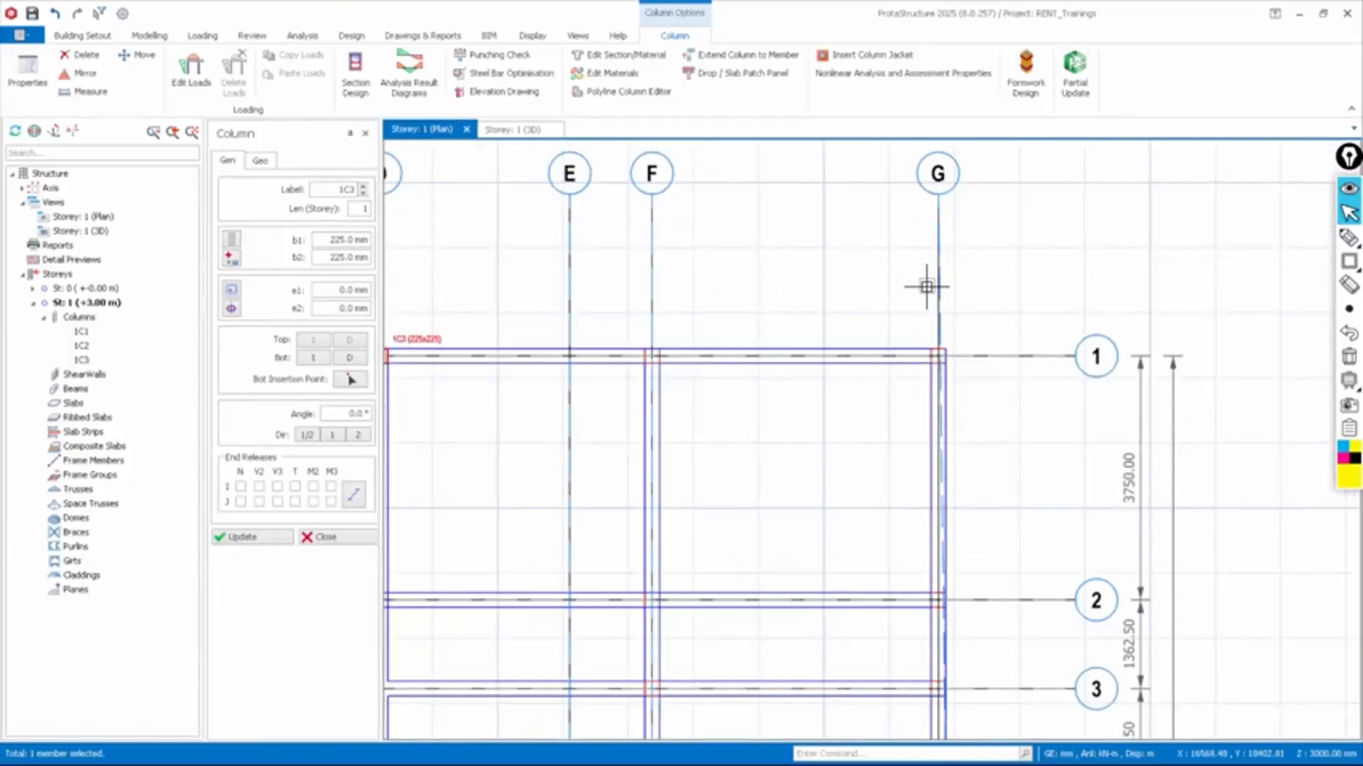
{"action": "left_click", "coordinate": [651, 355]}
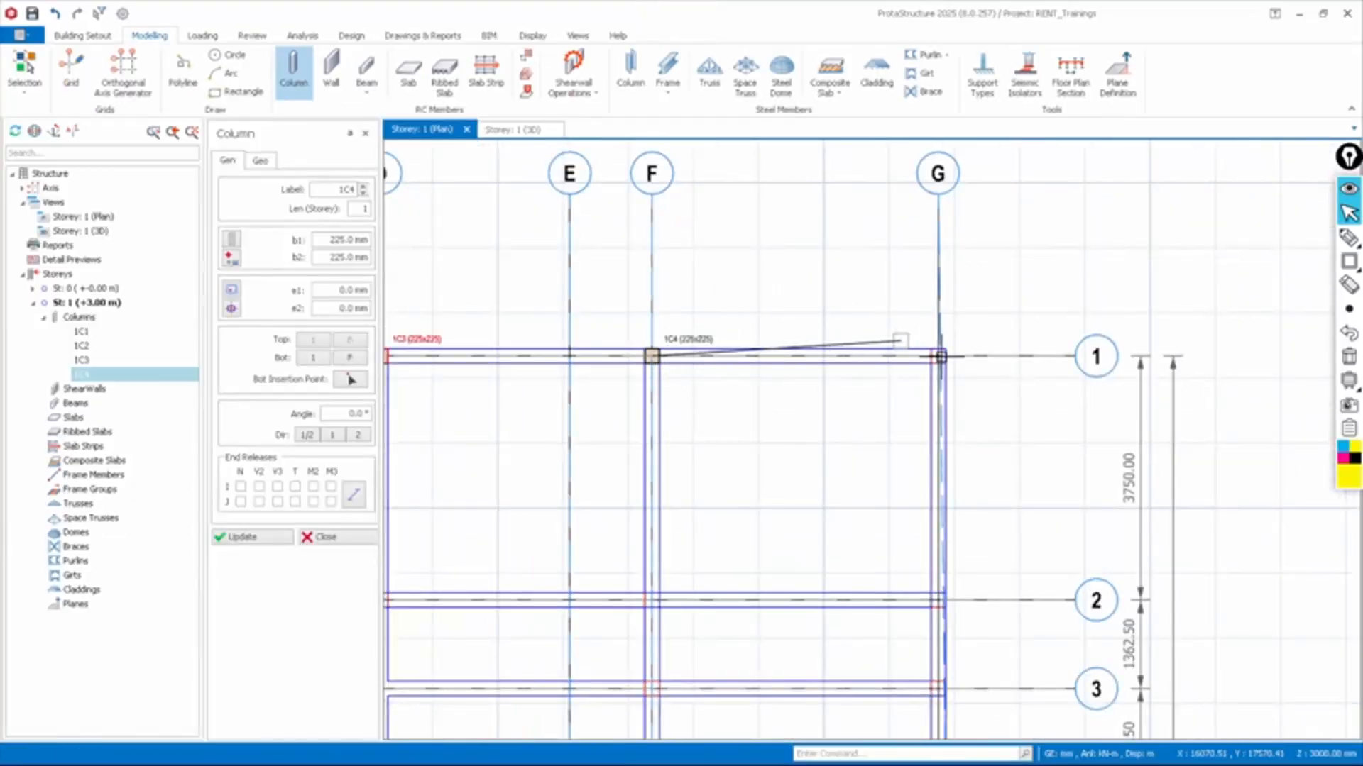
{"action": "scroll", "coordinate": [940, 356], "scroll_direction": "up", "scroll_amount": 4}
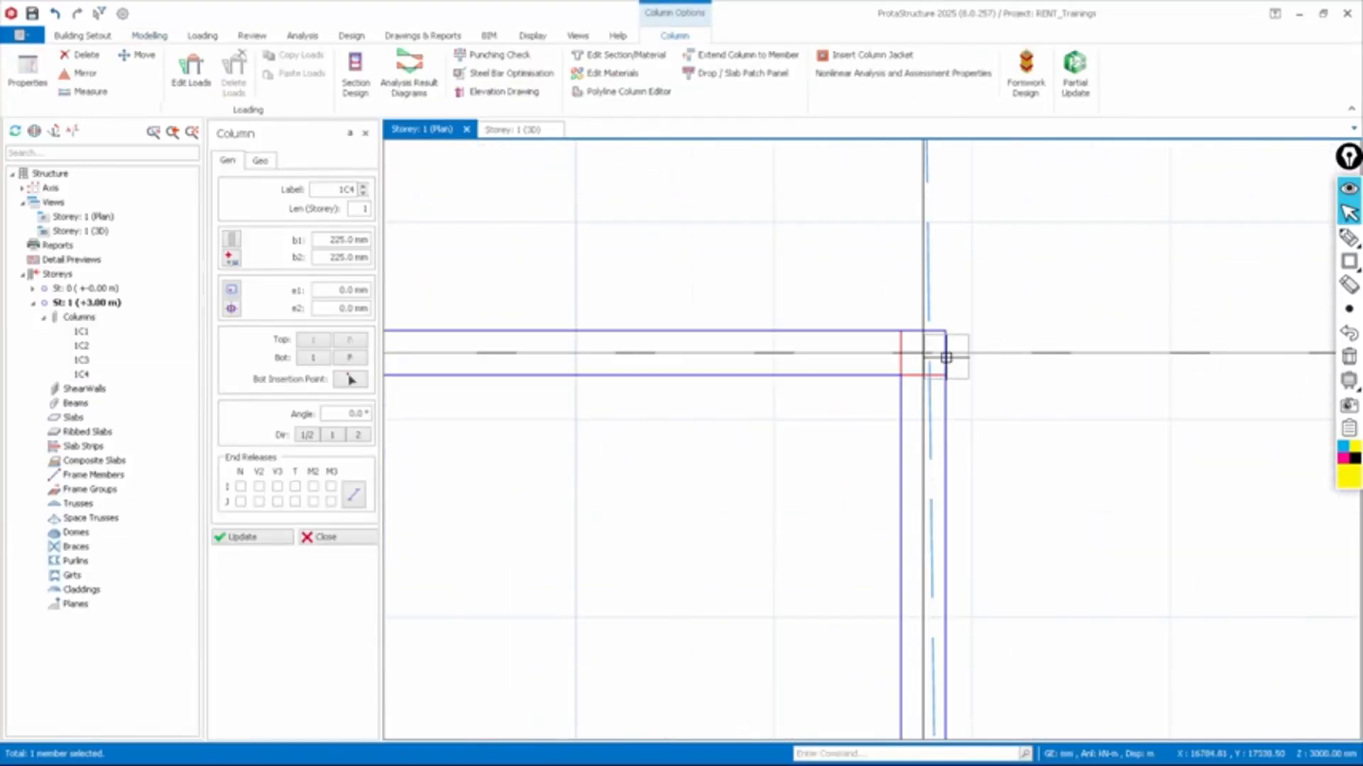
{"action": "left_click", "coordinate": [908, 351]}
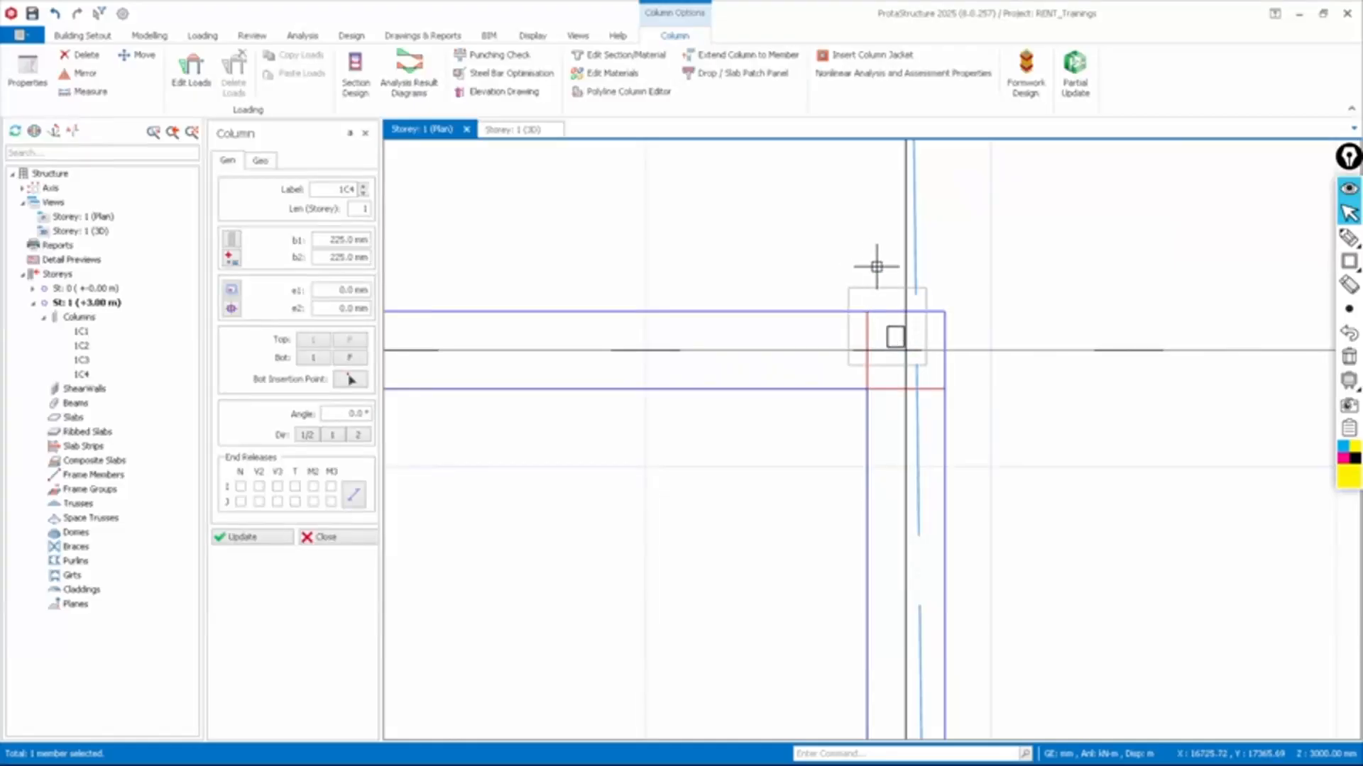
{"action": "scroll", "coordinate": [901, 275], "scroll_direction": "down", "scroll_amount": 1}
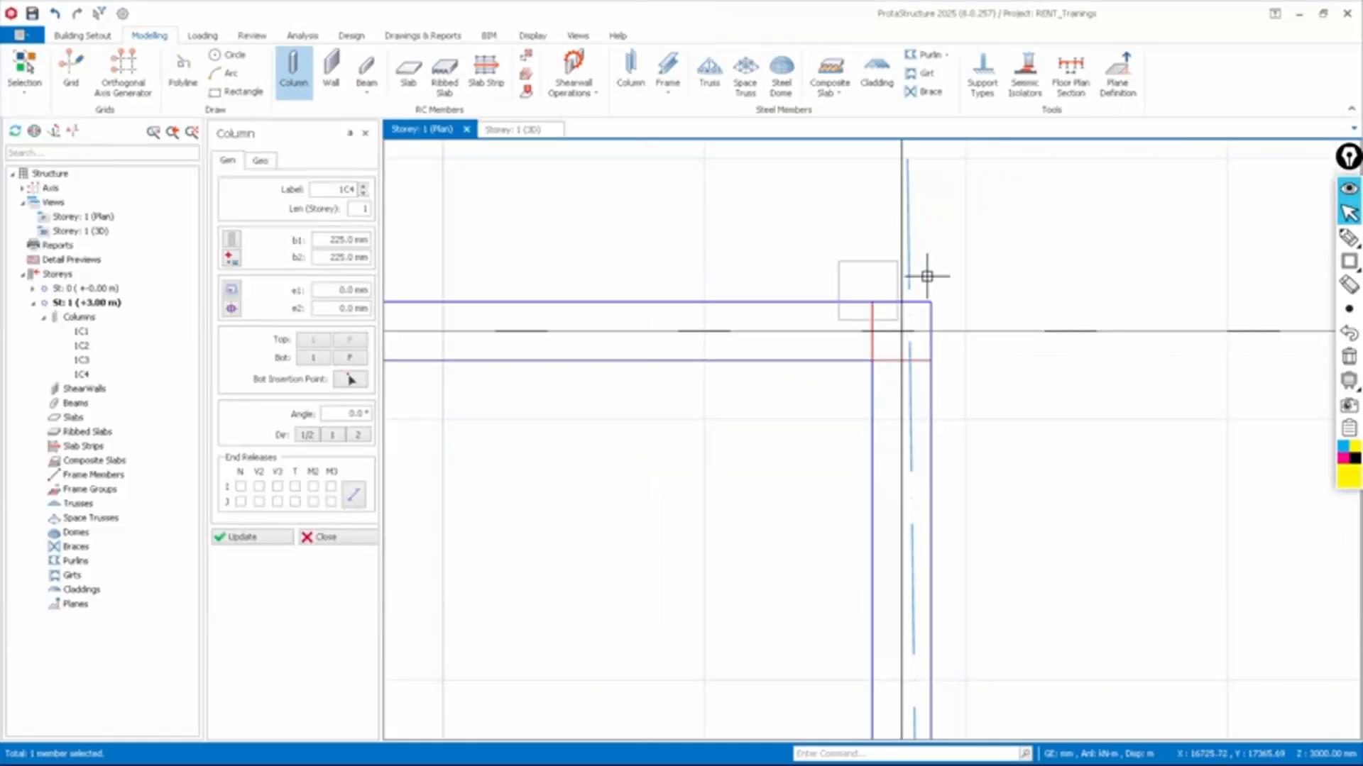
{"action": "left_click", "coordinate": [910, 331]}
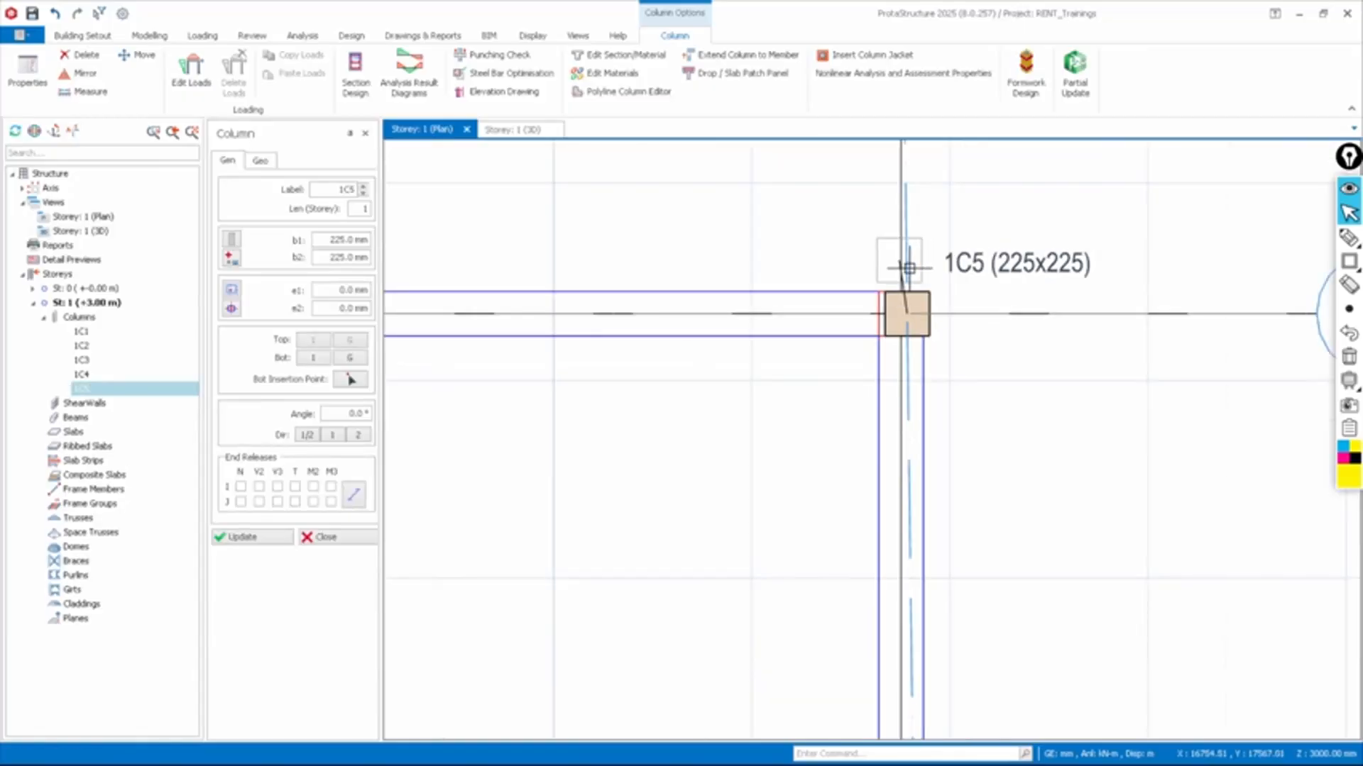
Place 225 × 225 mm columns on axis A at its intersections with axes 2 and 3
{"action": "scroll", "coordinate": [916, 301], "scroll_direction": "down", "scroll_amount": 1}
{"action": "scroll", "coordinate": [958, 288], "scroll_direction": "down", "scroll_amount": 3}
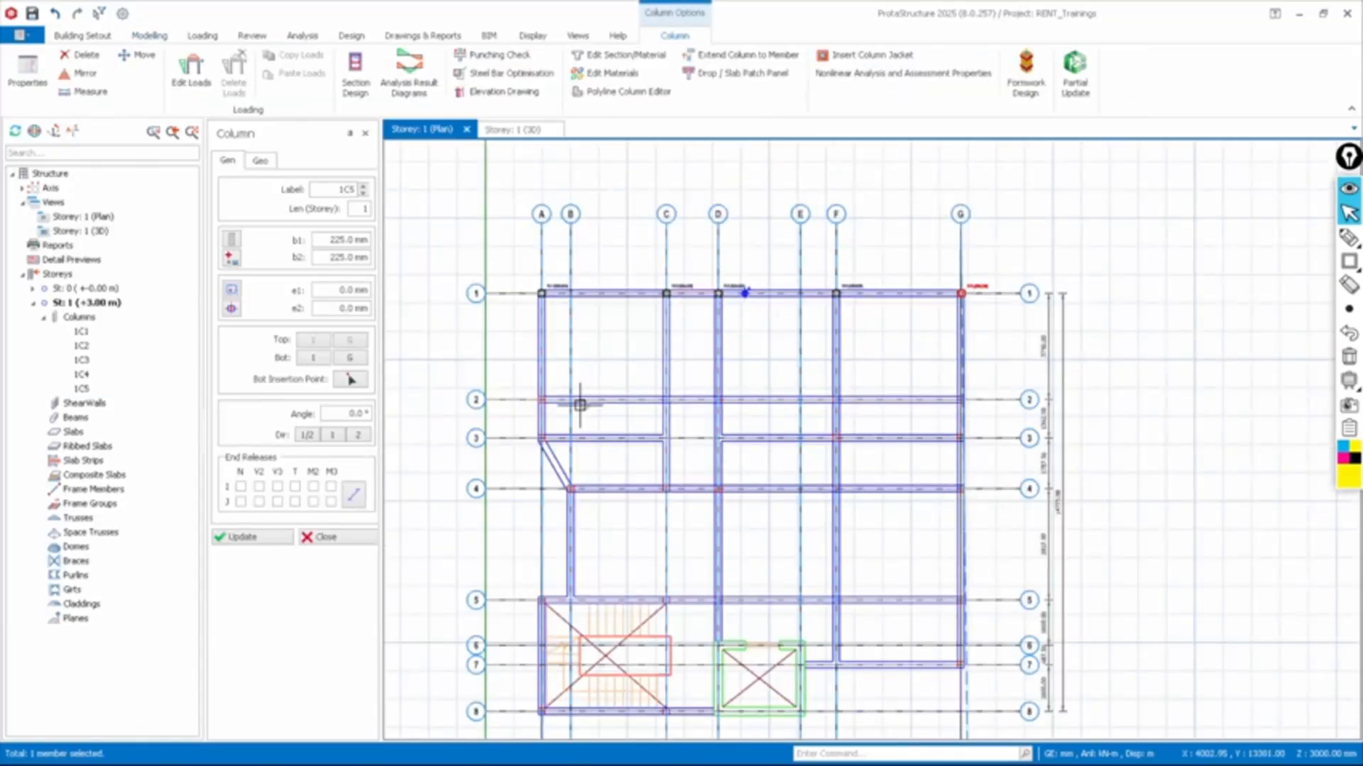
{"action": "scroll", "coordinate": [546, 406], "scroll_direction": "up", "scroll_amount": 3}
{"action": "left_click", "coordinate": [430, 374]}
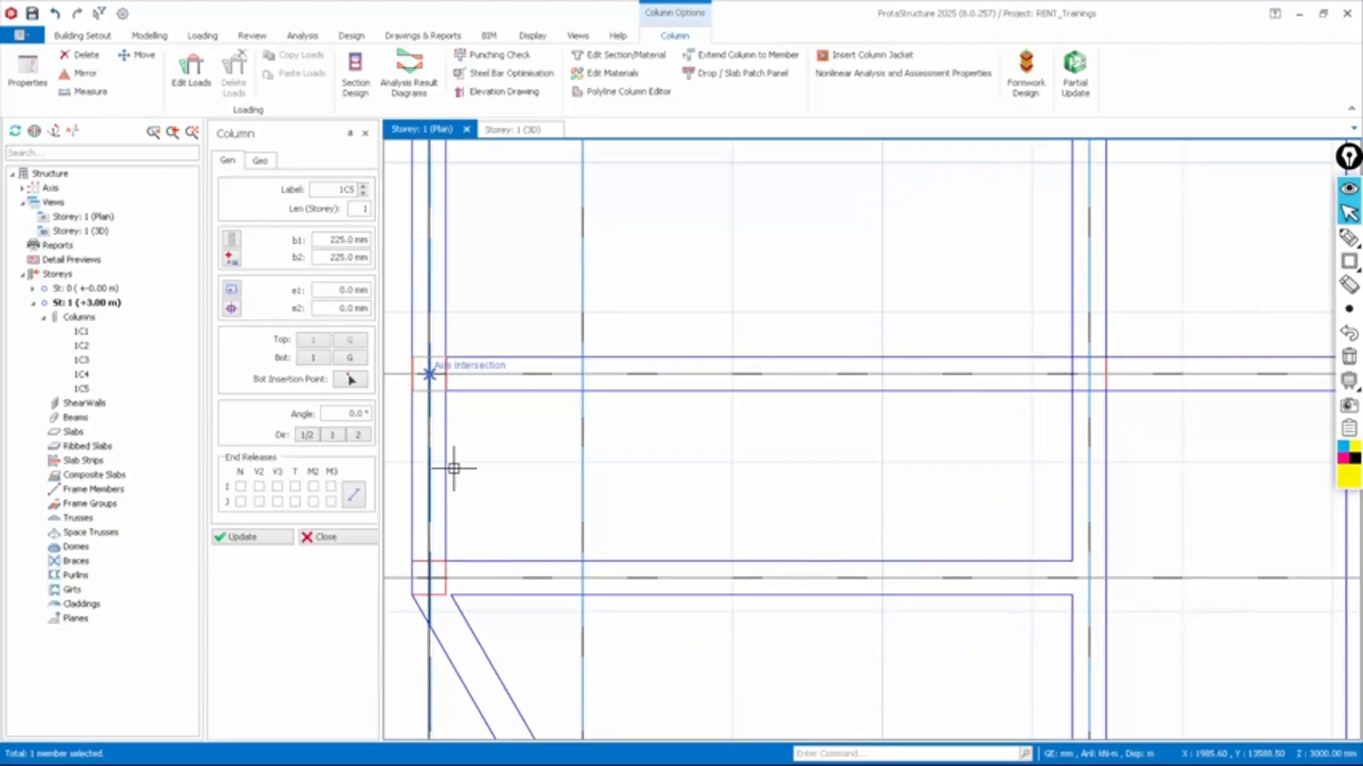
{"action": "scroll", "coordinate": [520, 419], "scroll_direction": "down", "scroll_amount": 4}
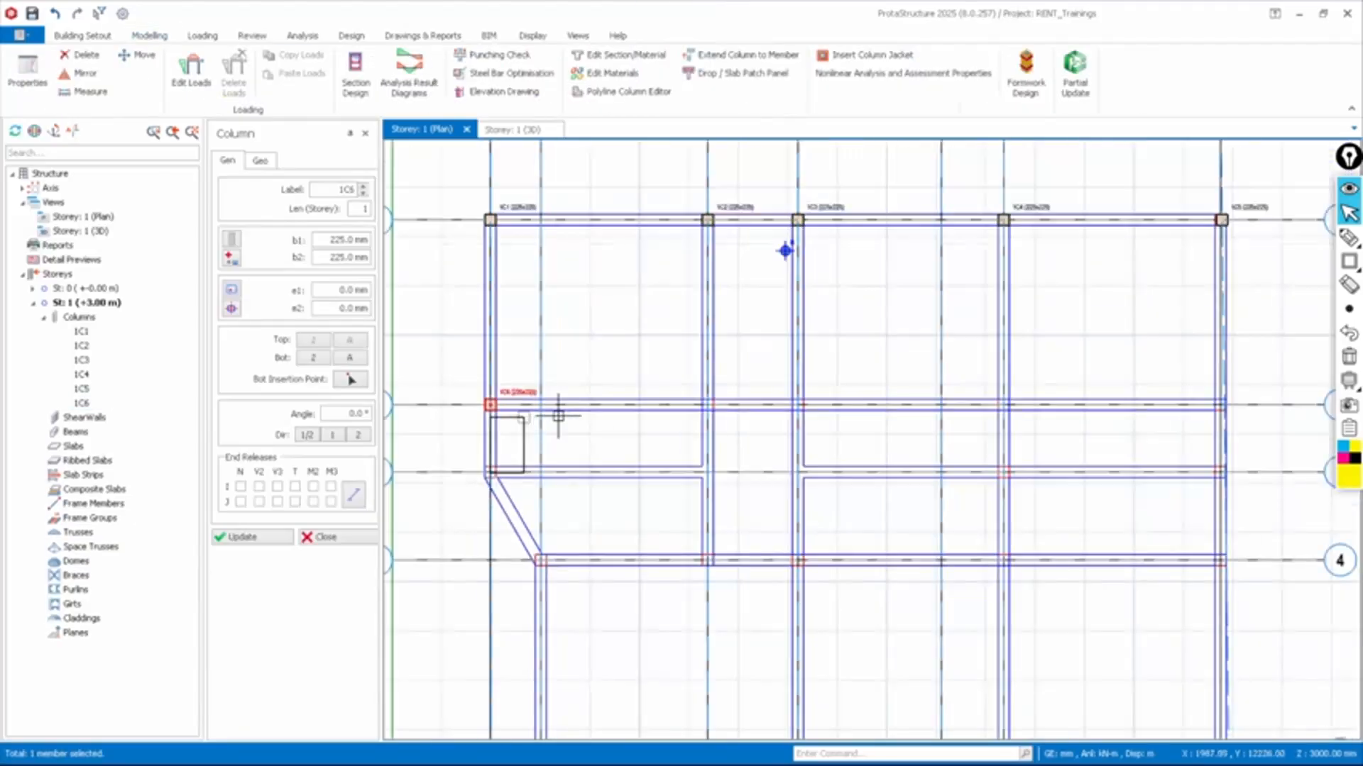
{"action": "scroll", "coordinate": [487, 473], "scroll_direction": "up", "scroll_amount": 1}
{"action": "scroll", "coordinate": [487, 473], "scroll_direction": "up", "scroll_amount": 4}
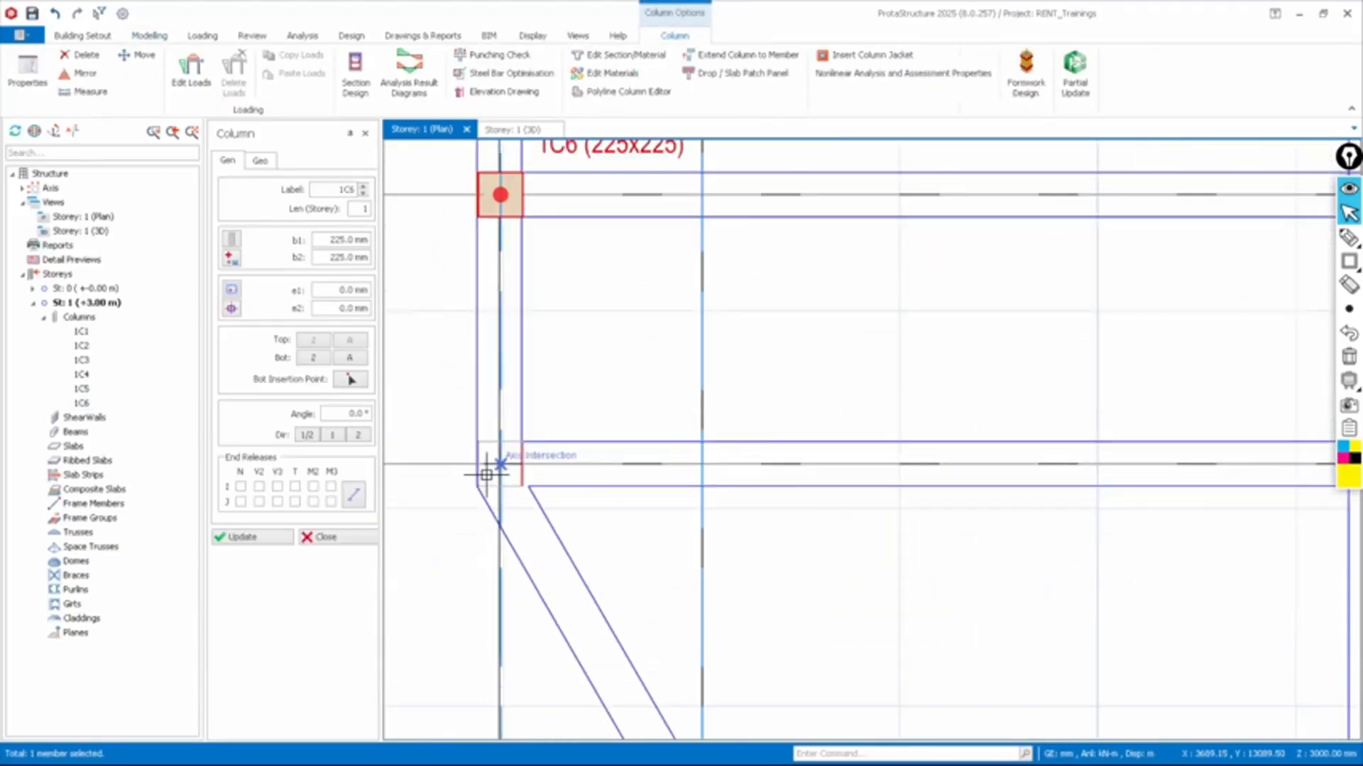
{"action": "left_click", "coordinate": [511, 463]}
Place 225 × 225 mm columns on axis 2 at its intersections with axes C and D
{"action": "scroll", "coordinate": [512, 458], "scroll_direction": "down", "scroll_amount": 1}
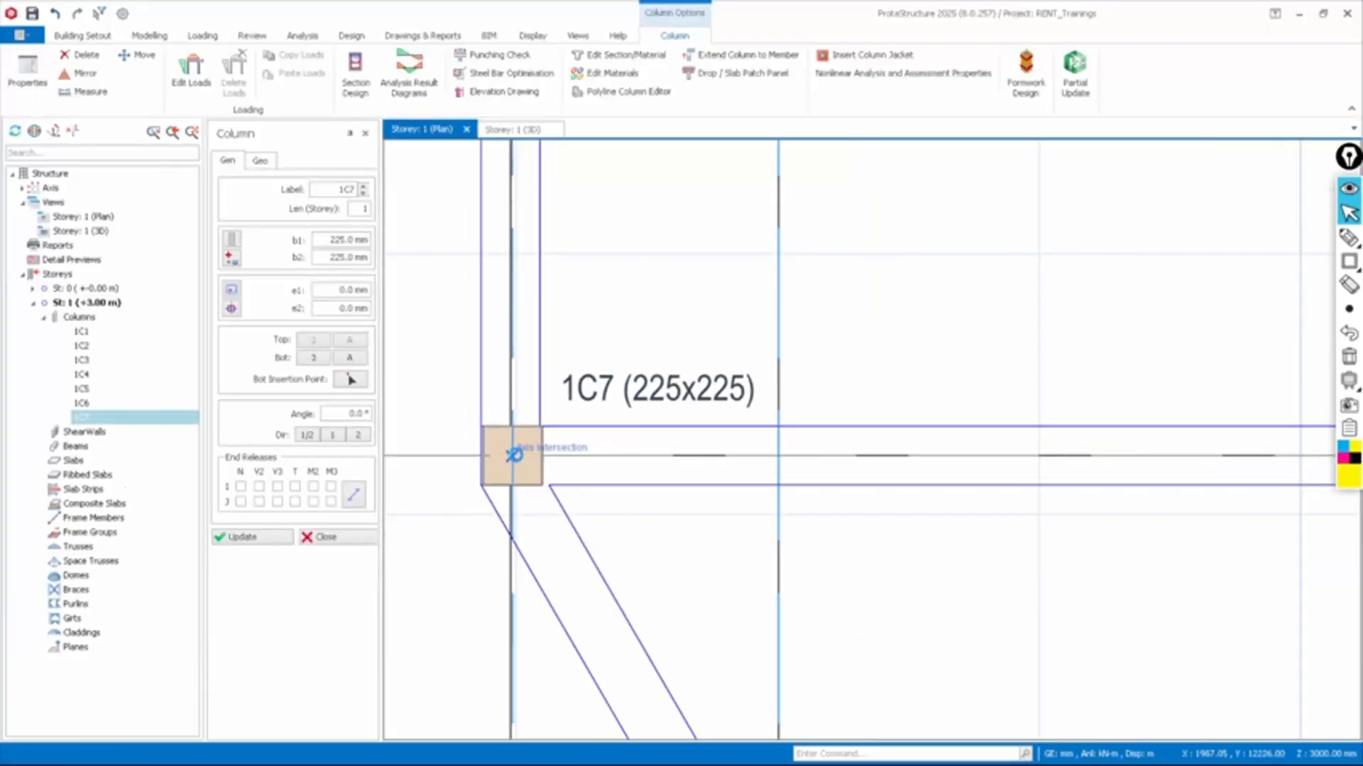
{"action": "scroll", "coordinate": [519, 448], "scroll_direction": "down", "scroll_amount": 3}
{"action": "scroll", "coordinate": [717, 404], "scroll_direction": "up", "scroll_amount": 2}
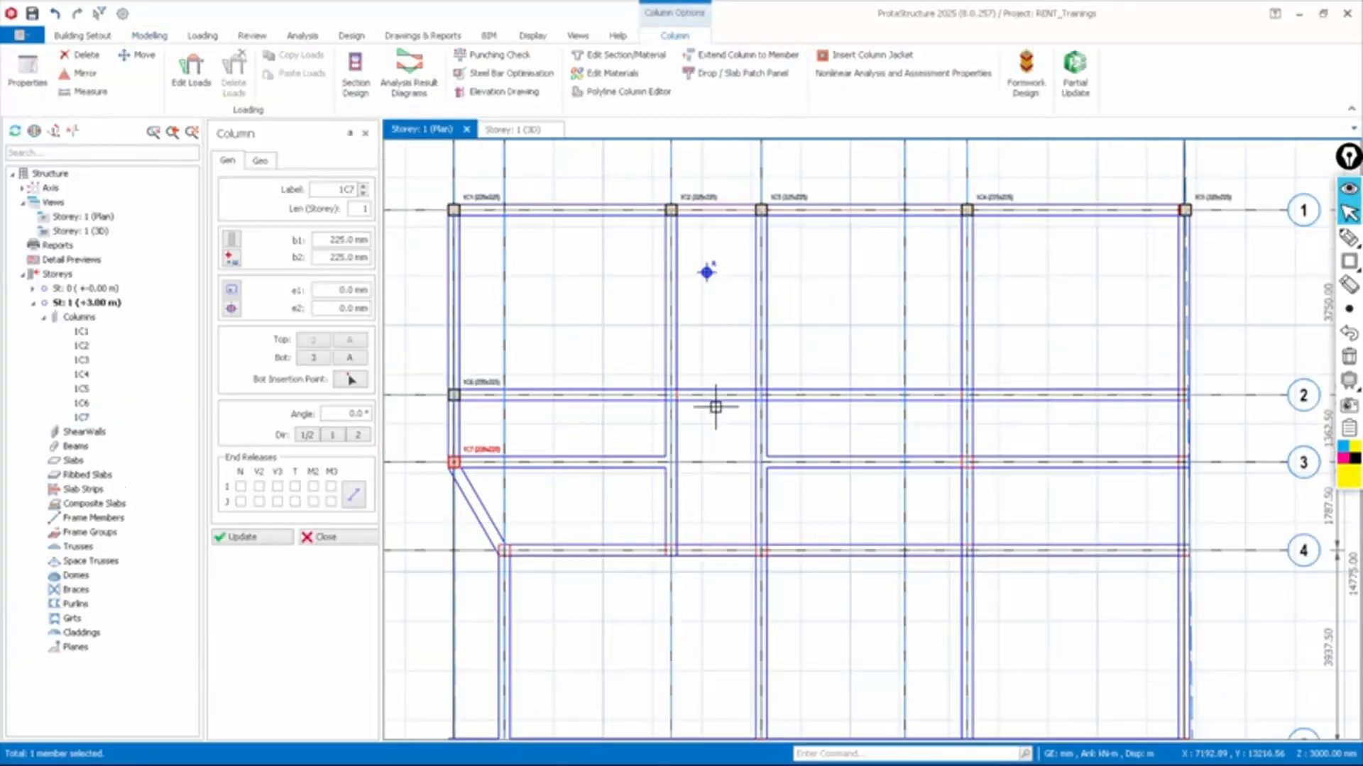
{"action": "scroll", "coordinate": [642, 398], "scroll_direction": "up", "scroll_amount": 2}
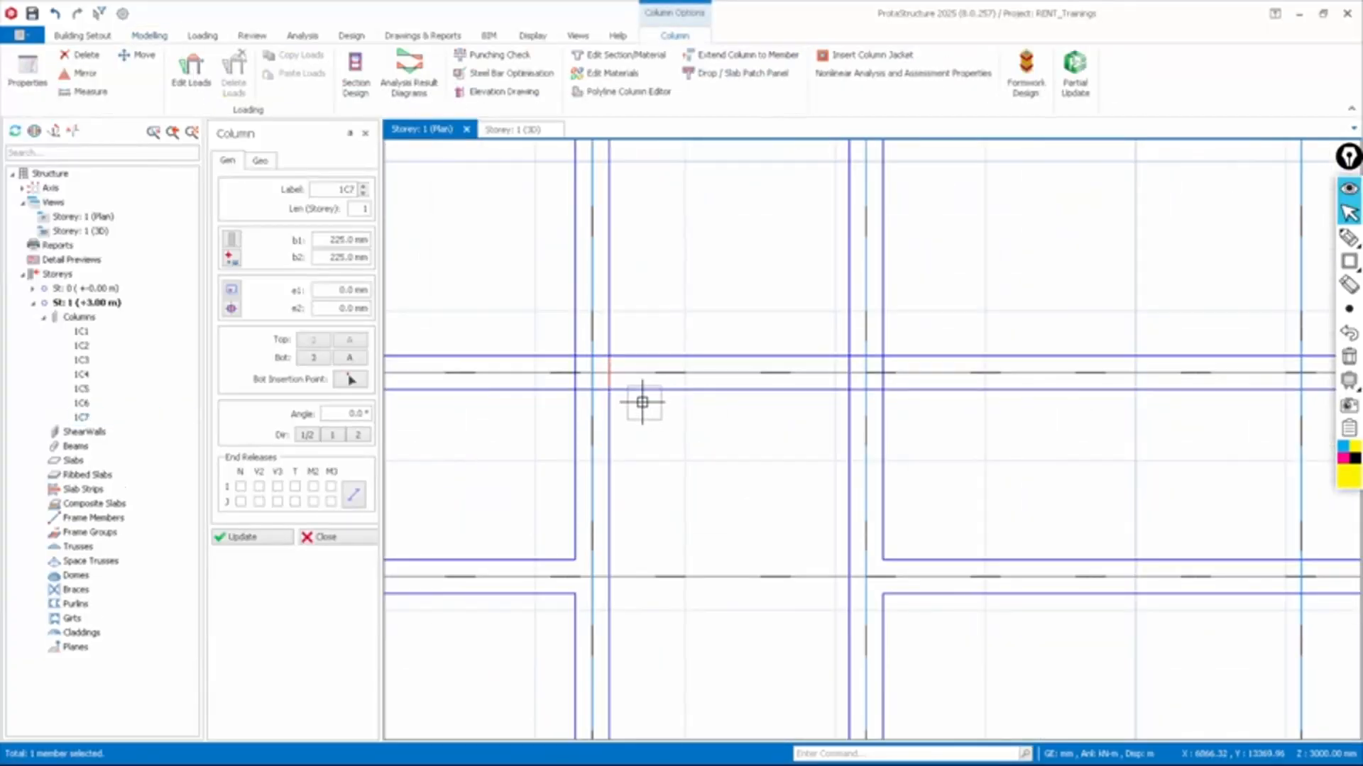
{"action": "left_click", "coordinate": [593, 374]}
{"action": "scroll", "coordinate": [630, 389], "scroll_direction": "down", "scroll_amount": 1}
{"action": "scroll", "coordinate": [770, 381], "scroll_direction": "up", "scroll_amount": 1}
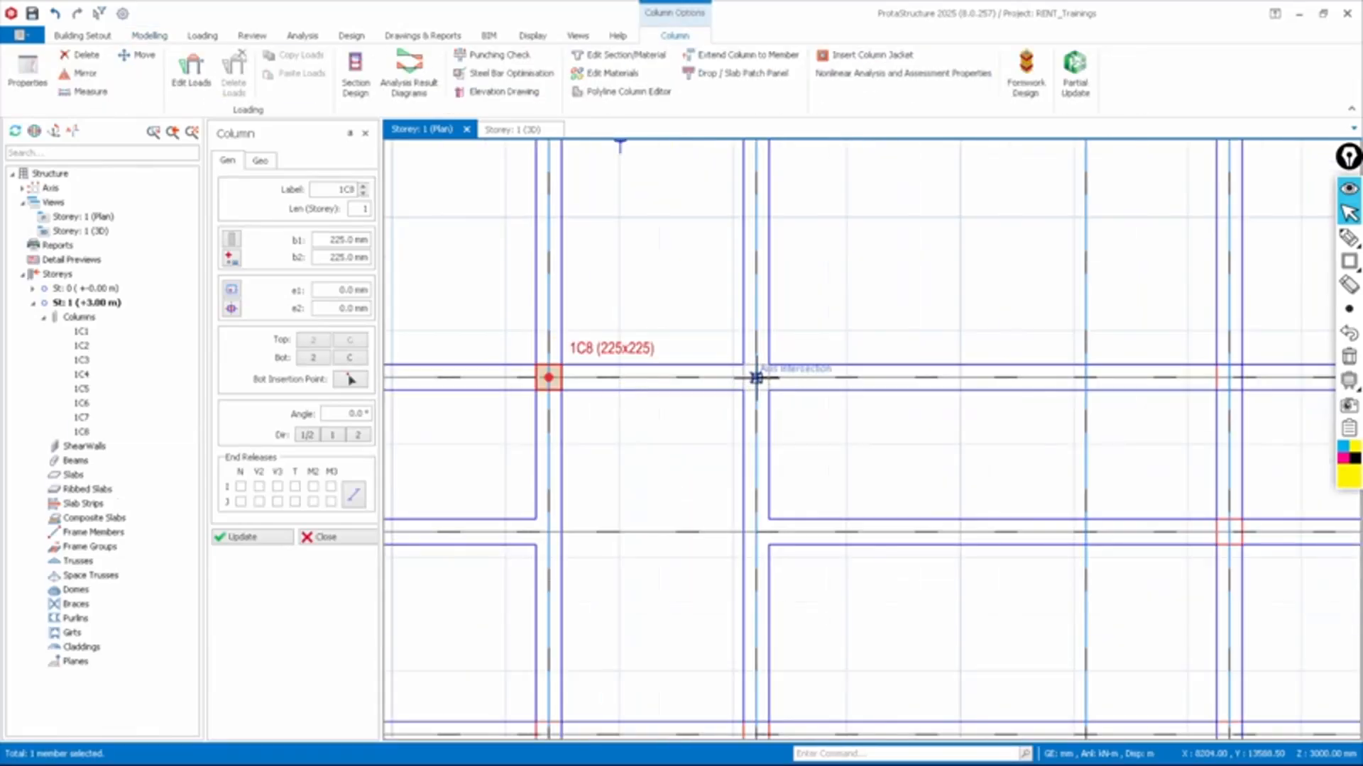
{"action": "left_click", "coordinate": [757, 378]}
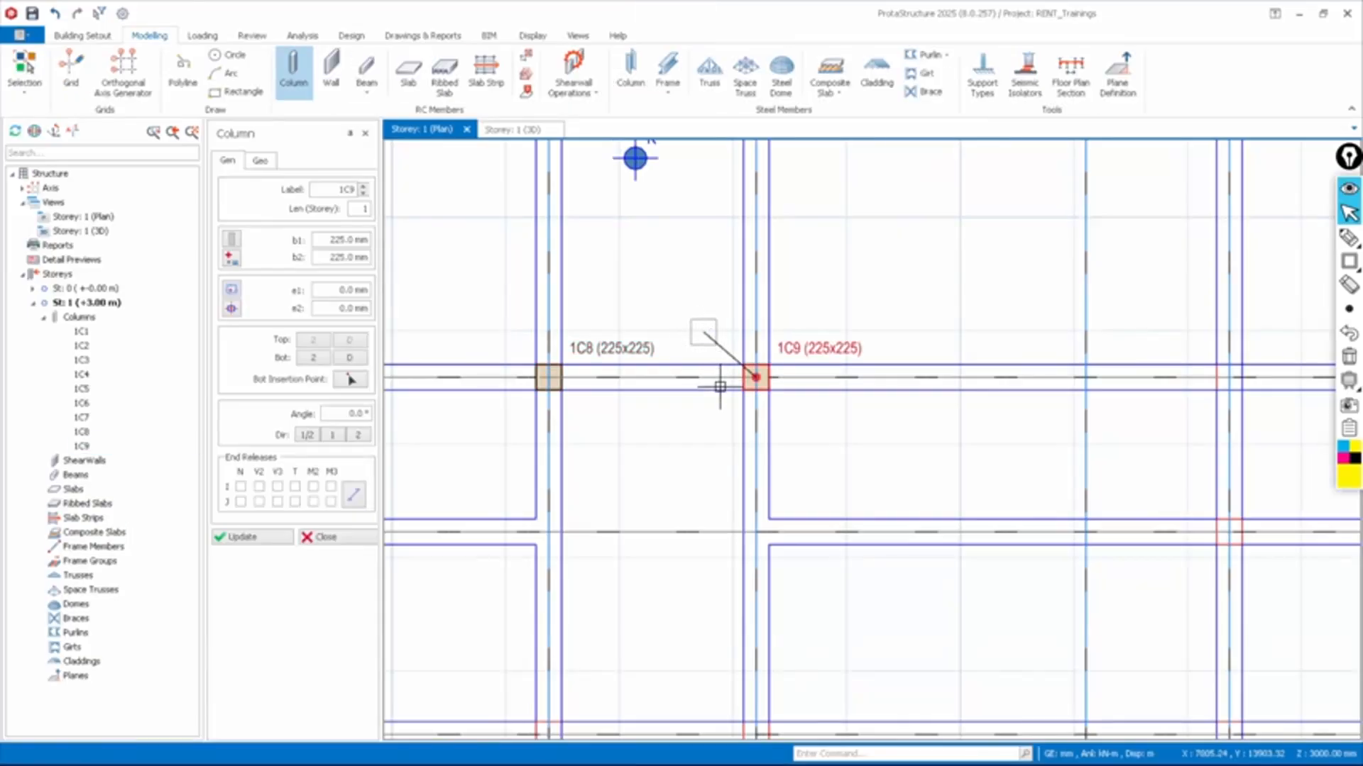
Place 225 × 225 mm columns on axis 2 at its intersections with axes F and G
{"action": "scroll", "coordinate": [721, 387], "scroll_direction": "down", "scroll_amount": 1}
{"action": "scroll", "coordinate": [814, 390], "scroll_direction": "down", "scroll_amount": 1}
{"action": "scroll", "coordinate": [894, 390], "scroll_direction": "up", "scroll_amount": 2}
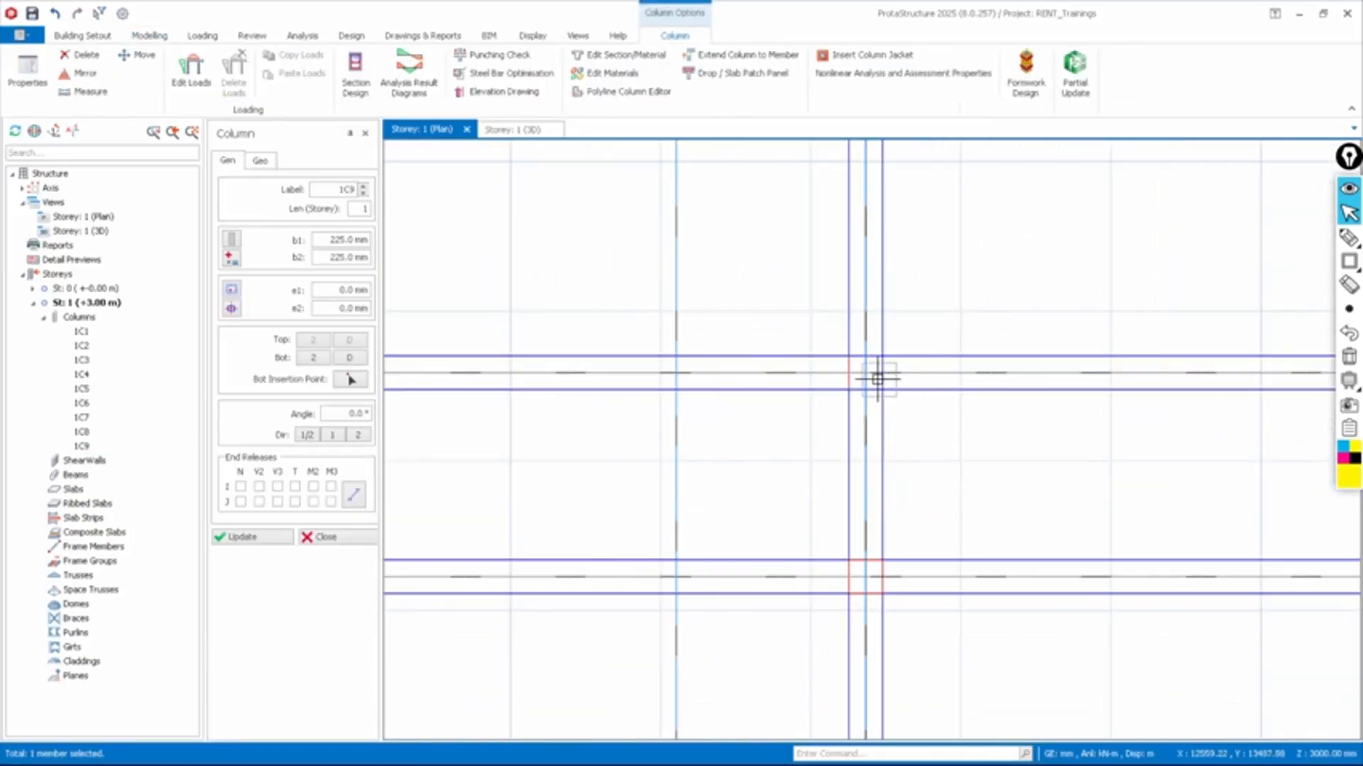
{"action": "left_click", "coordinate": [865, 374]}
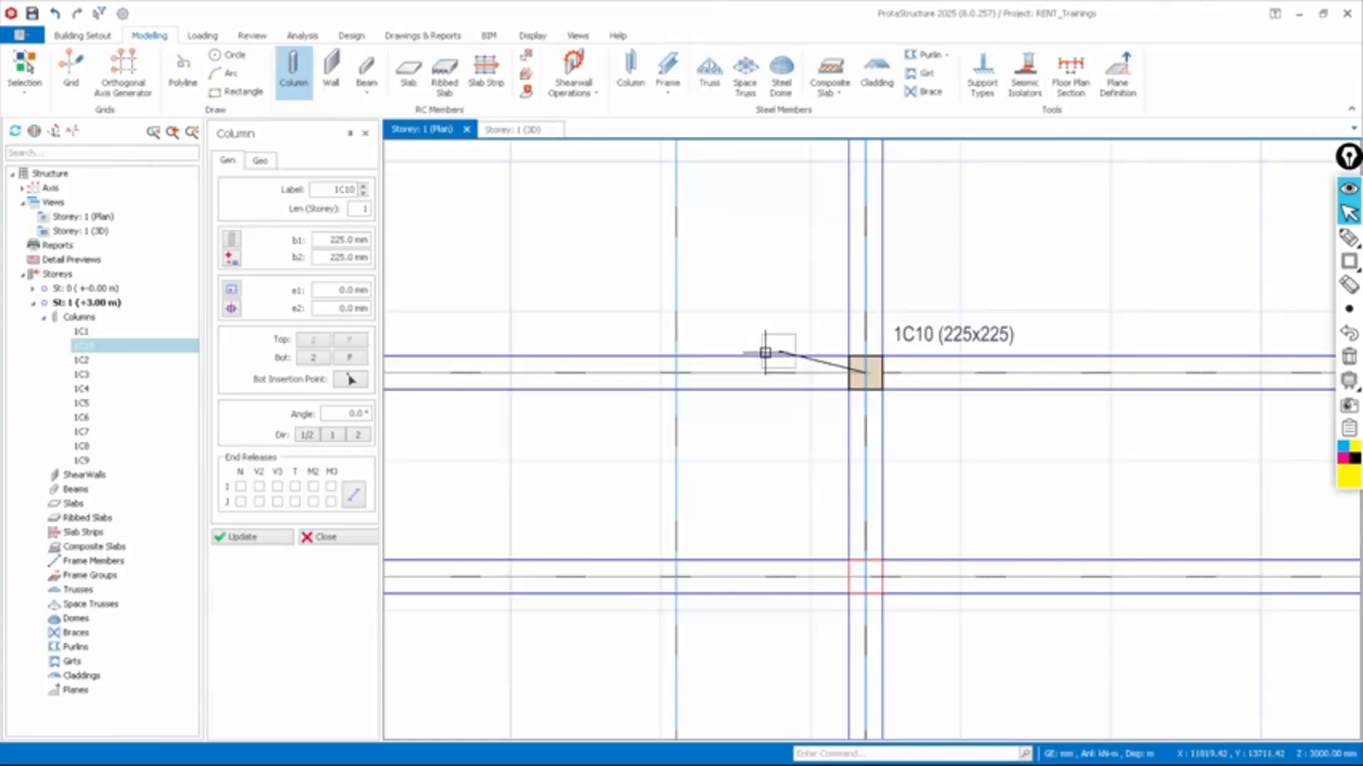
{"action": "scroll", "coordinate": [795, 374], "scroll_direction": "down", "scroll_amount": 2}
{"action": "scroll", "coordinate": [1156, 377], "scroll_direction": "up", "scroll_amount": 2}
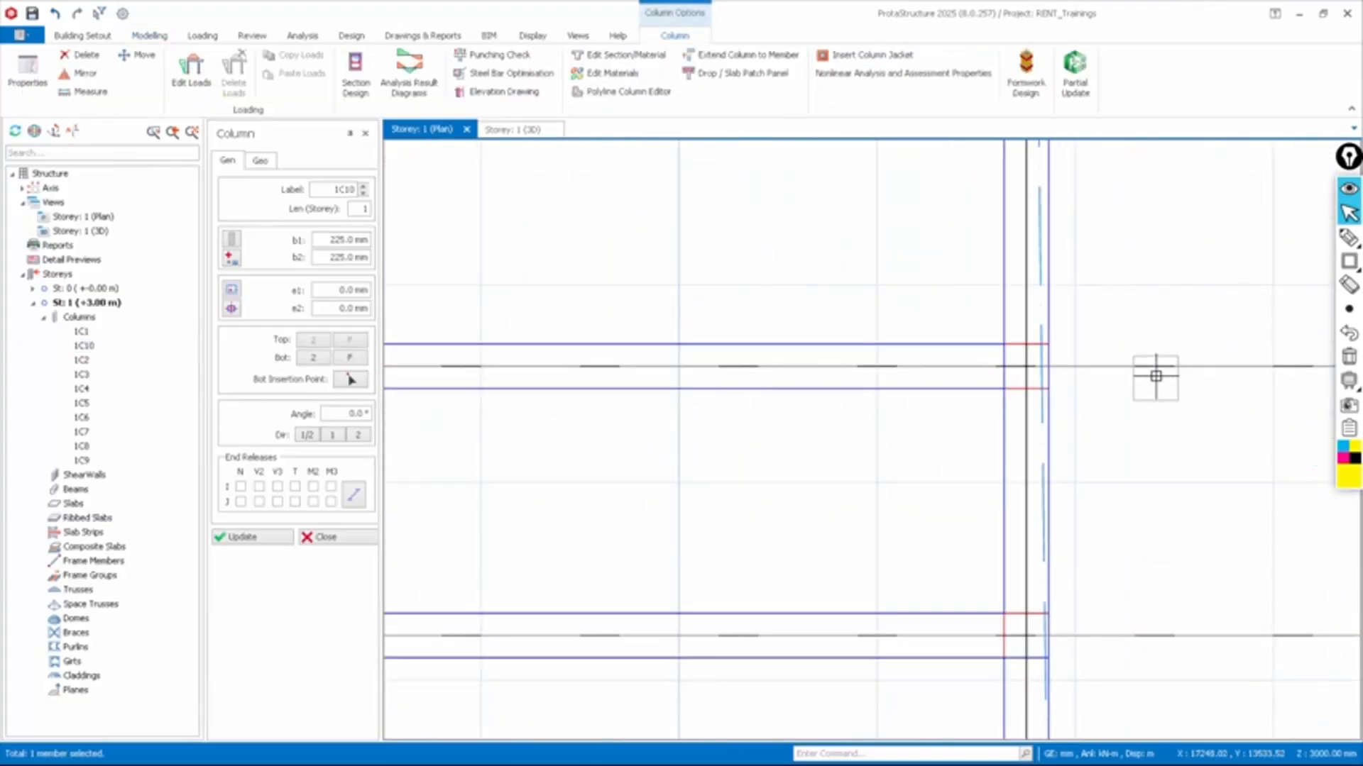
{"action": "scroll", "coordinate": [1071, 361], "scroll_direction": "up", "scroll_amount": 1}
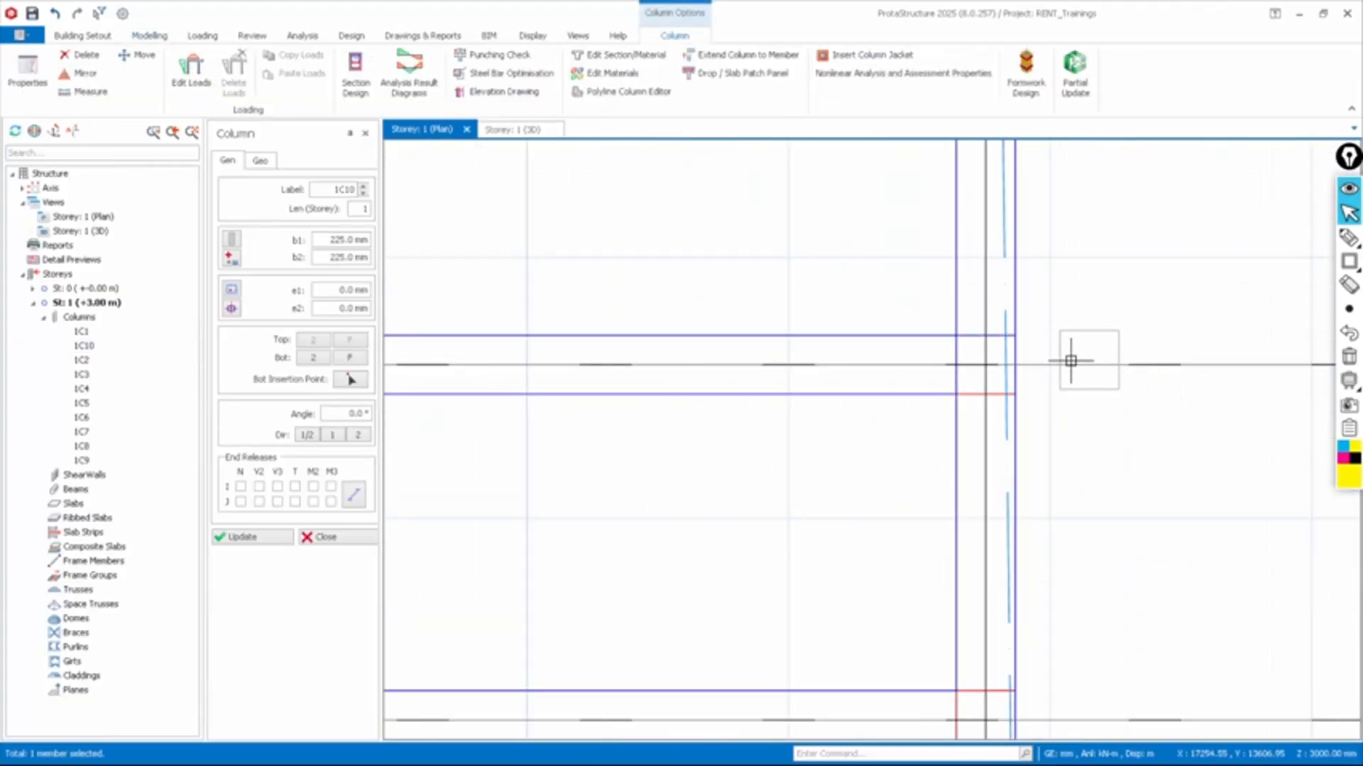
{"action": "left_click", "coordinate": [1009, 365]}
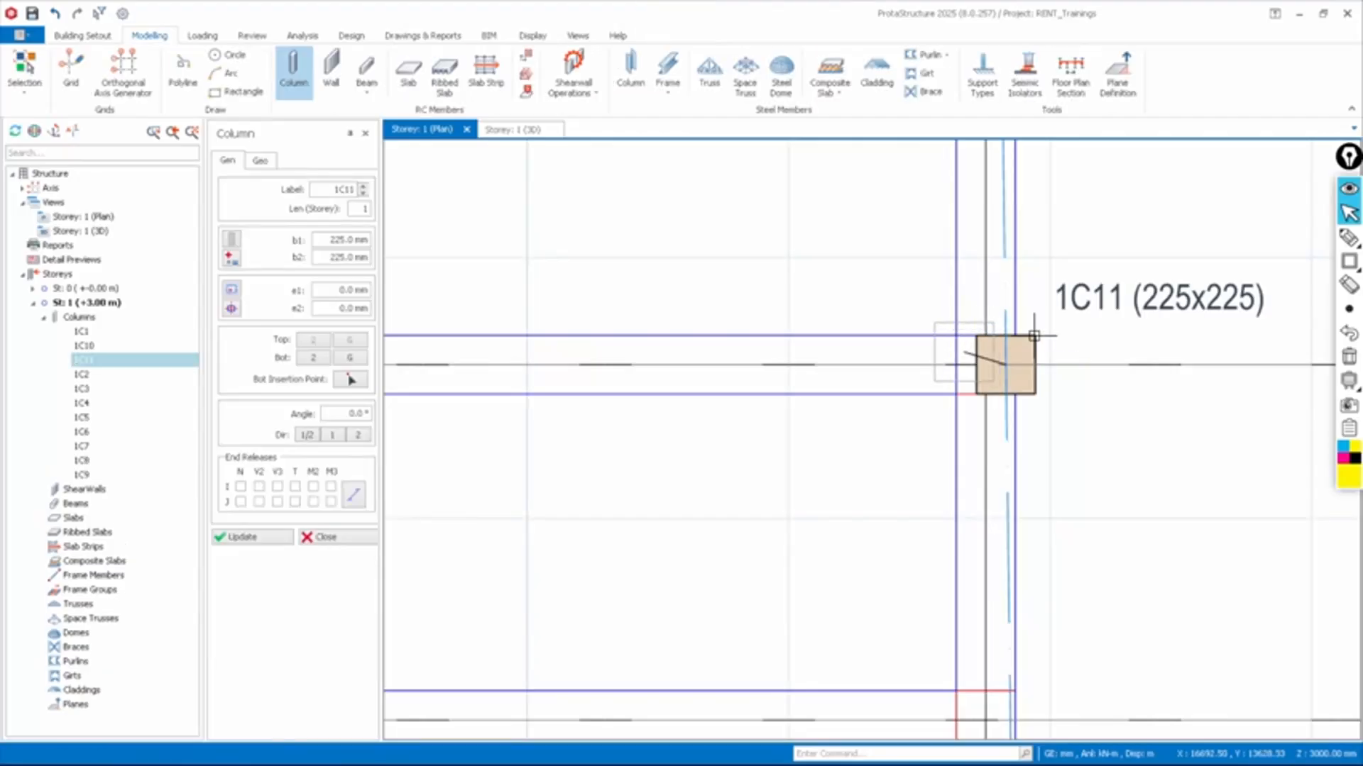
Place 225 × 225 mm columns on axis G at its intersections with axes 3 and 4
{"action": "scroll", "coordinate": [1029, 344], "scroll_direction": "down", "scroll_amount": 2}
{"action": "scroll", "coordinate": [1036, 481], "scroll_direction": "up", "scroll_amount": 1}
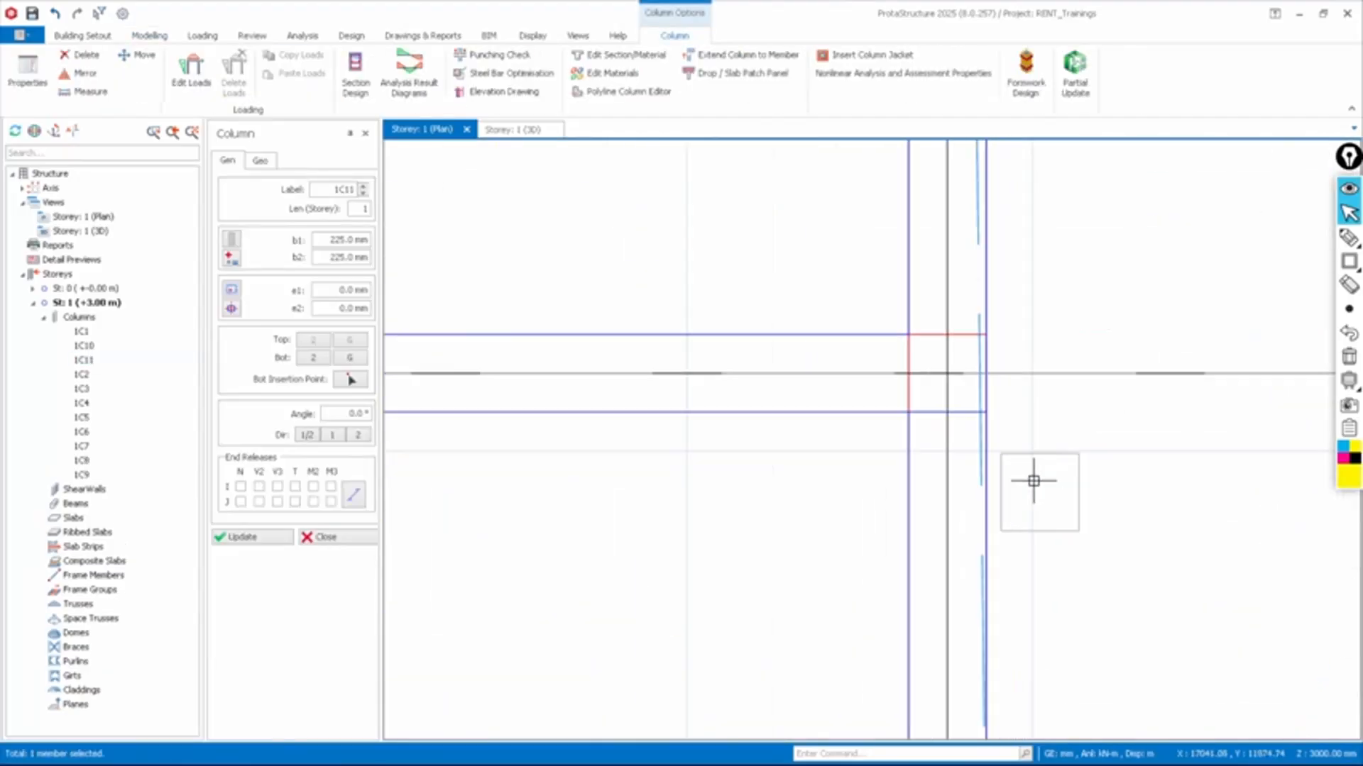
{"action": "scroll", "coordinate": [946, 315], "scroll_direction": "up", "scroll_amount": 1}
{"action": "scroll", "coordinate": [946, 315], "scroll_direction": "down", "scroll_amount": 2}
{"action": "scroll", "coordinate": [973, 445], "scroll_direction": "up", "scroll_amount": 1}
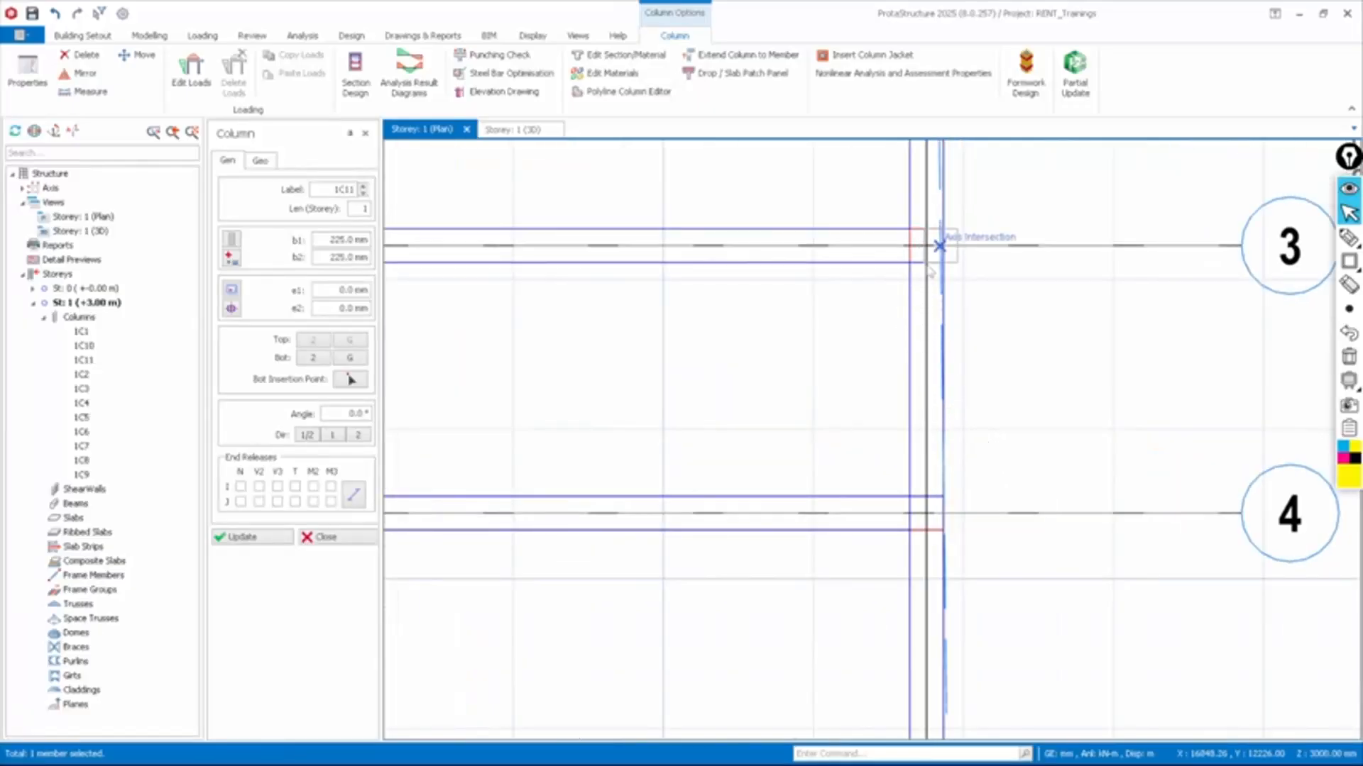
{"action": "left_click", "coordinate": [938, 246]}
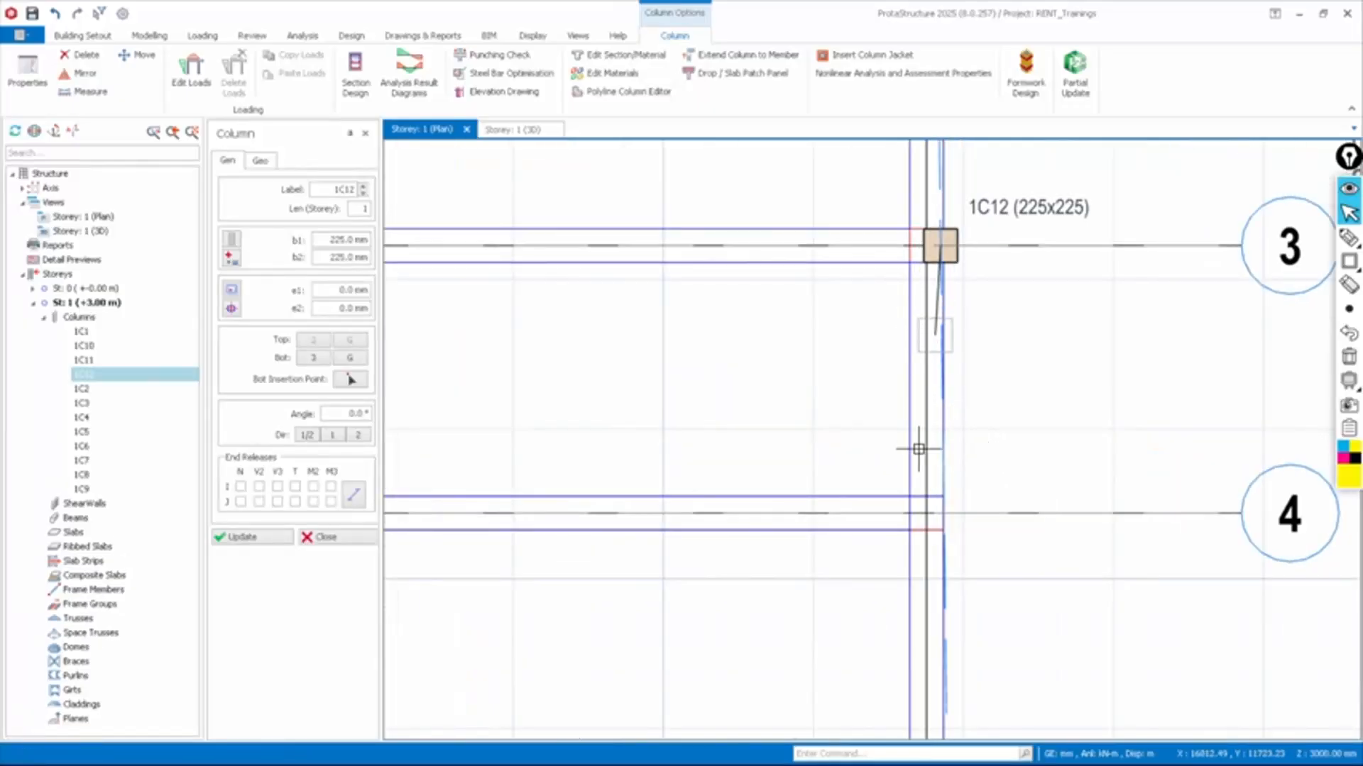
{"action": "left_click", "coordinate": [947, 515]}
{"action": "scroll", "coordinate": [1026, 426], "scroll_direction": "down", "scroll_amount": 2}
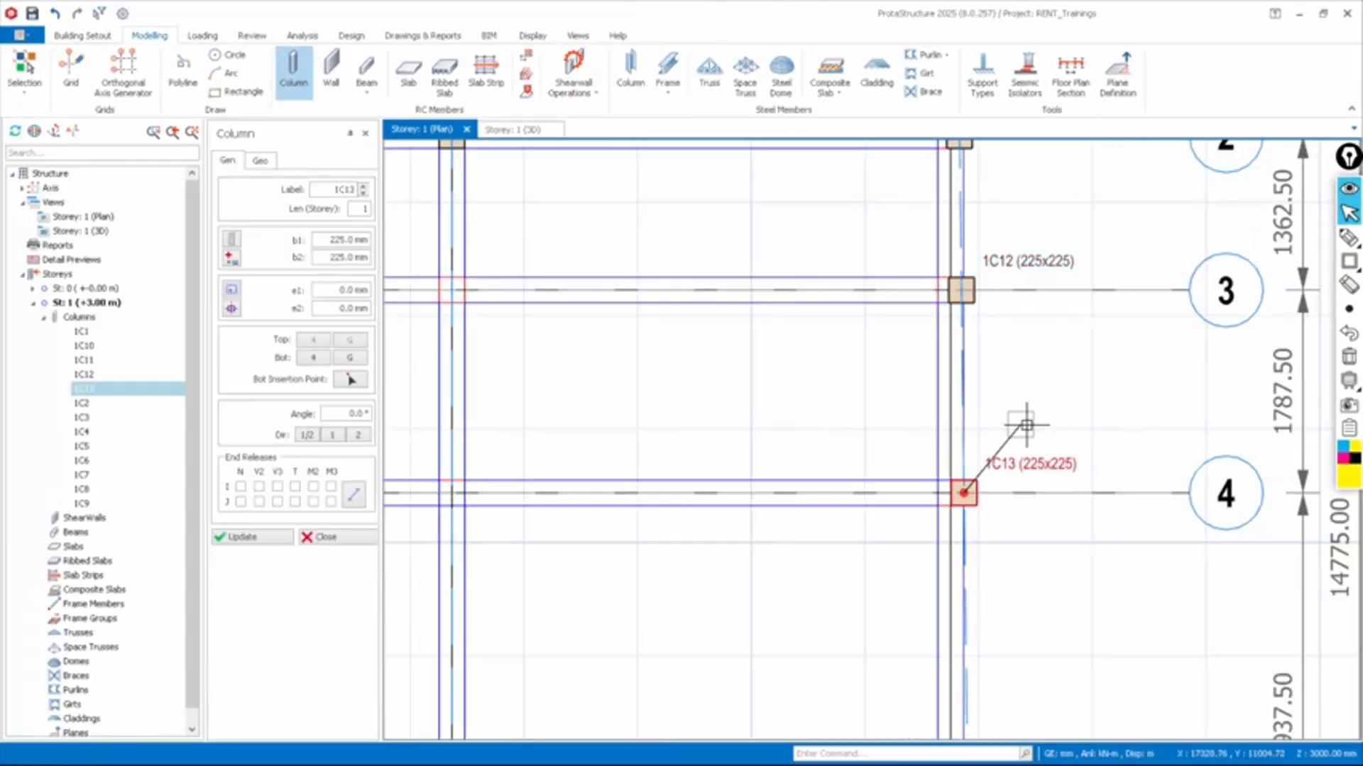
Place 225 × 225 mm columns on axis F at its intersections with axes 3 and 4
{"action": "scroll", "coordinate": [909, 377], "scroll_direction": "down", "scroll_amount": 3}
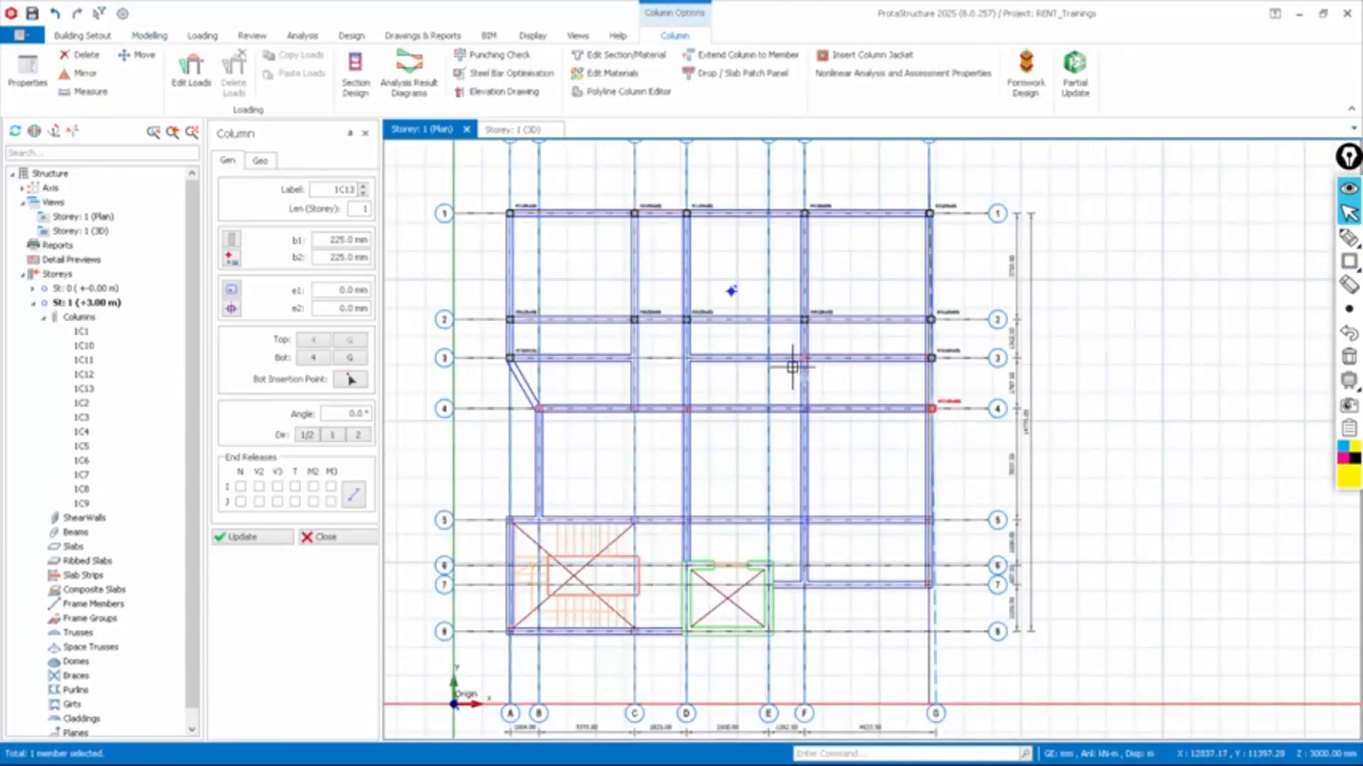
{"action": "scroll", "coordinate": [809, 362], "scroll_direction": "up", "scroll_amount": 4}
{"action": "scroll", "coordinate": [822, 358], "scroll_direction": "up", "scroll_amount": 1}
{"action": "left_click", "coordinate": [821, 364]}
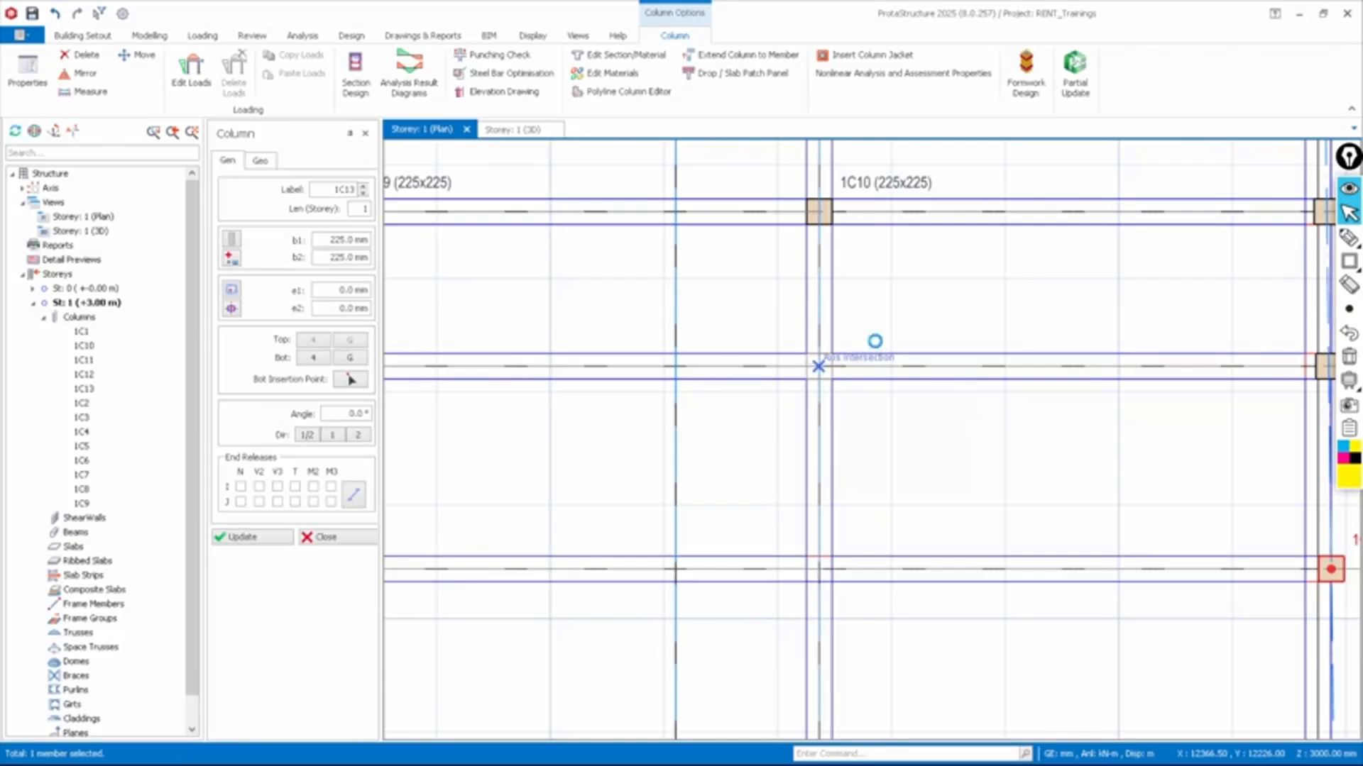
{"action": "scroll", "coordinate": [876, 344], "scroll_direction": "down", "scroll_amount": 4}
{"action": "scroll", "coordinate": [864, 400], "scroll_direction": "up", "scroll_amount": 6}
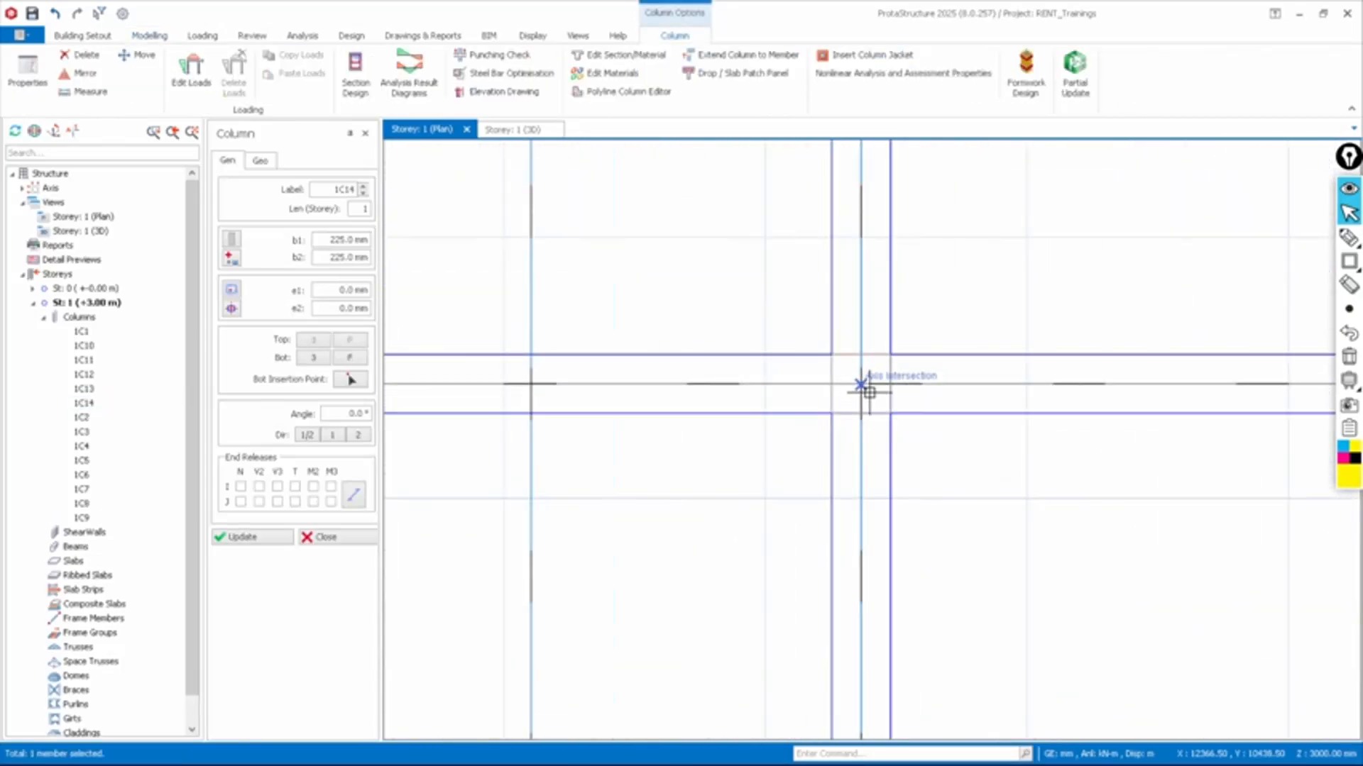
{"action": "left_click", "coordinate": [861, 384]}
Place 225 × 225 mm columns on axis 4 at its intersections with axes D and C
{"action": "scroll", "coordinate": [950, 391], "scroll_direction": "down", "scroll_amount": 2}
{"action": "scroll", "coordinate": [898, 401], "scroll_direction": "down", "scroll_amount": 3}
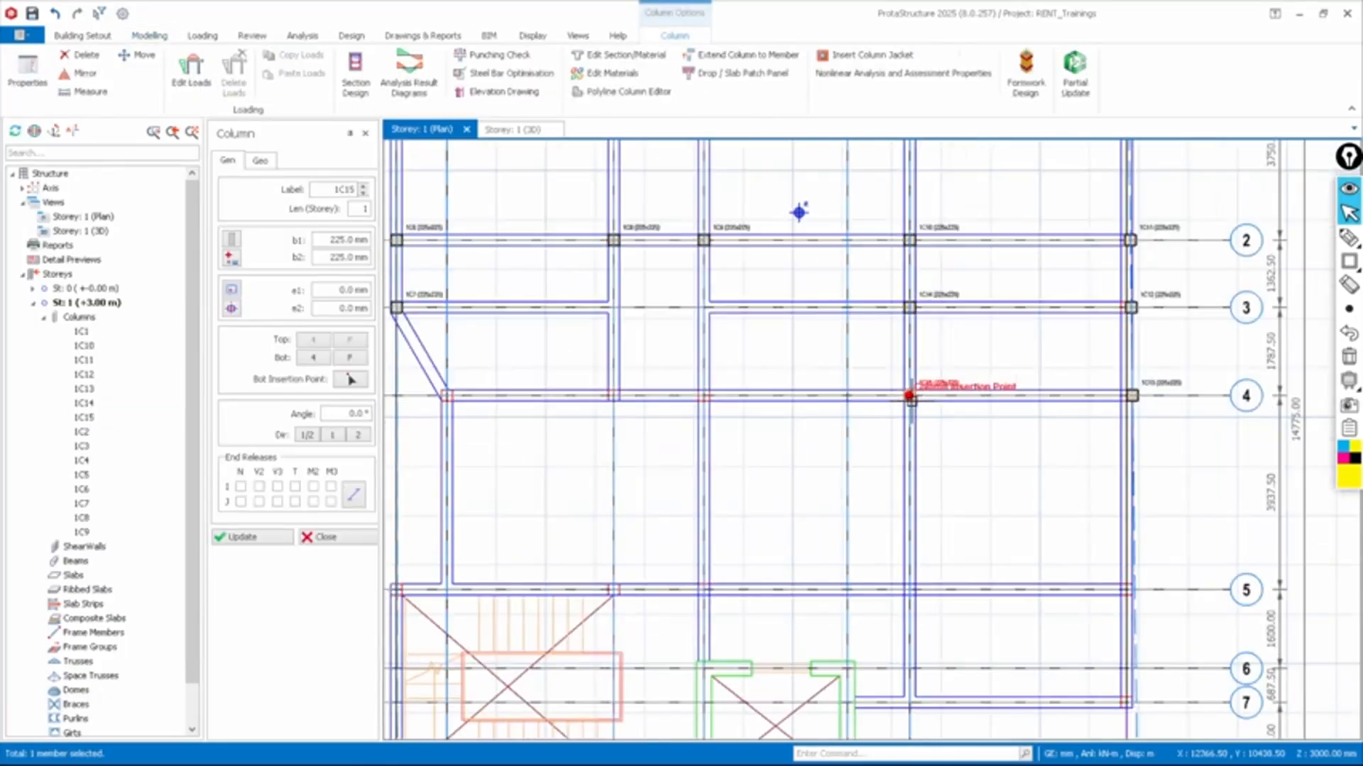
{"action": "scroll", "coordinate": [685, 398], "scroll_direction": "up", "scroll_amount": 4}
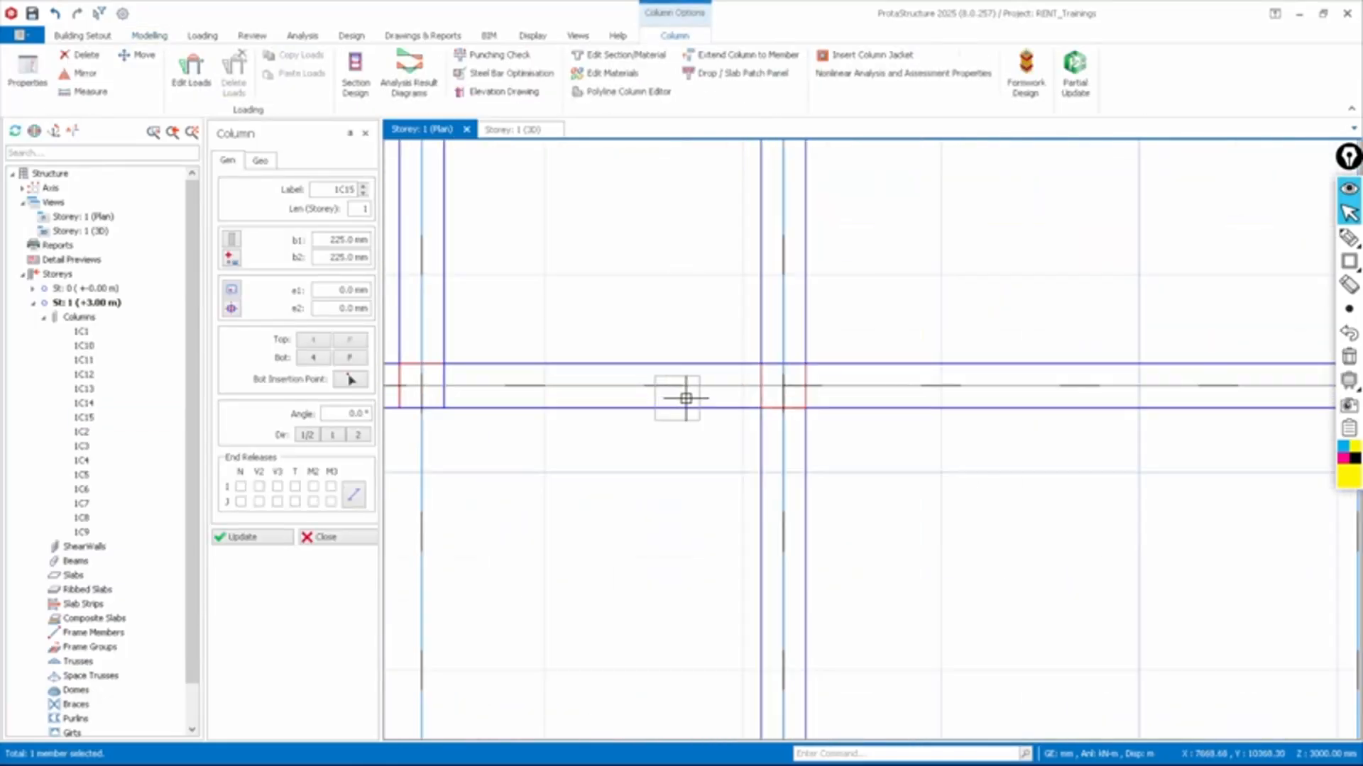
{"action": "left_click", "coordinate": [783, 386]}
{"action": "scroll", "coordinate": [962, 355], "scroll_direction": "down", "scroll_amount": 2}
{"action": "scroll", "coordinate": [962, 355], "scroll_direction": "down", "scroll_amount": 1}
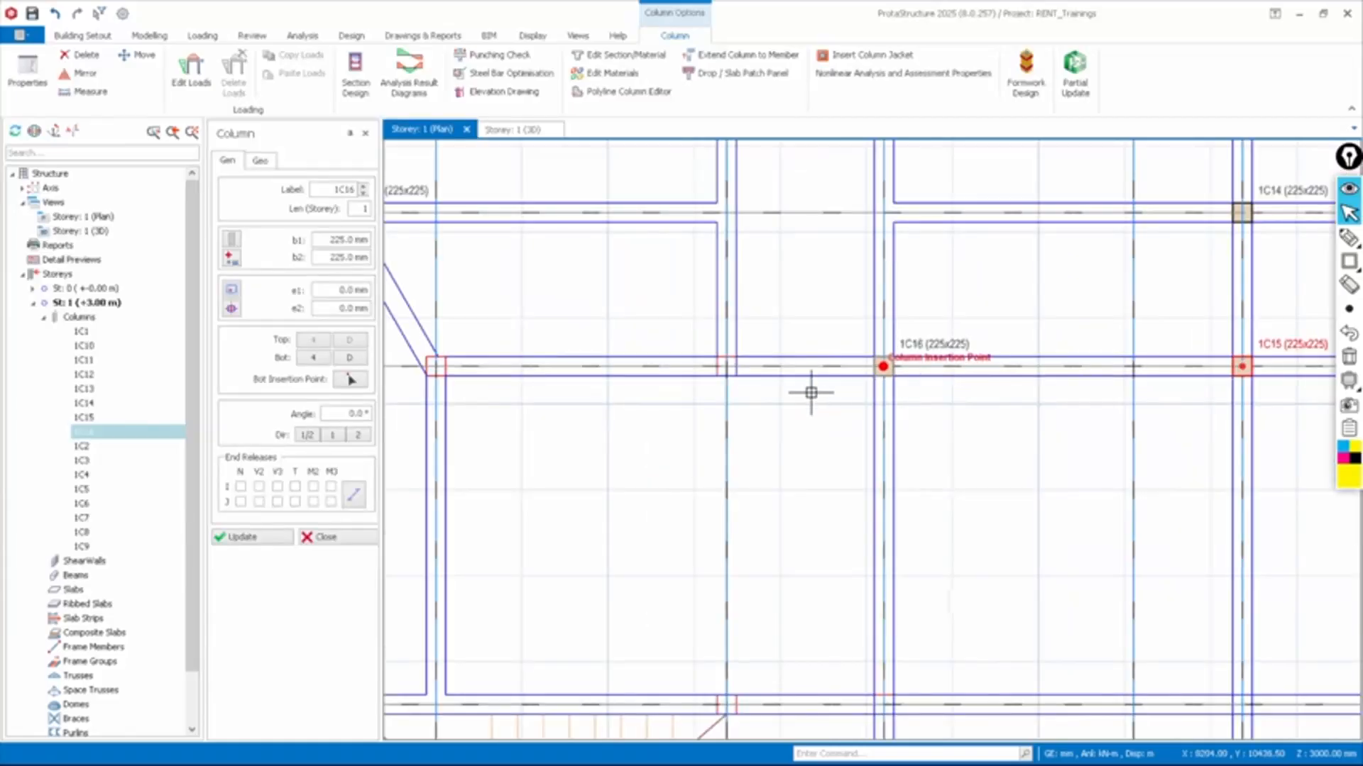
{"action": "scroll", "coordinate": [723, 374], "scroll_direction": "up", "scroll_amount": 1}
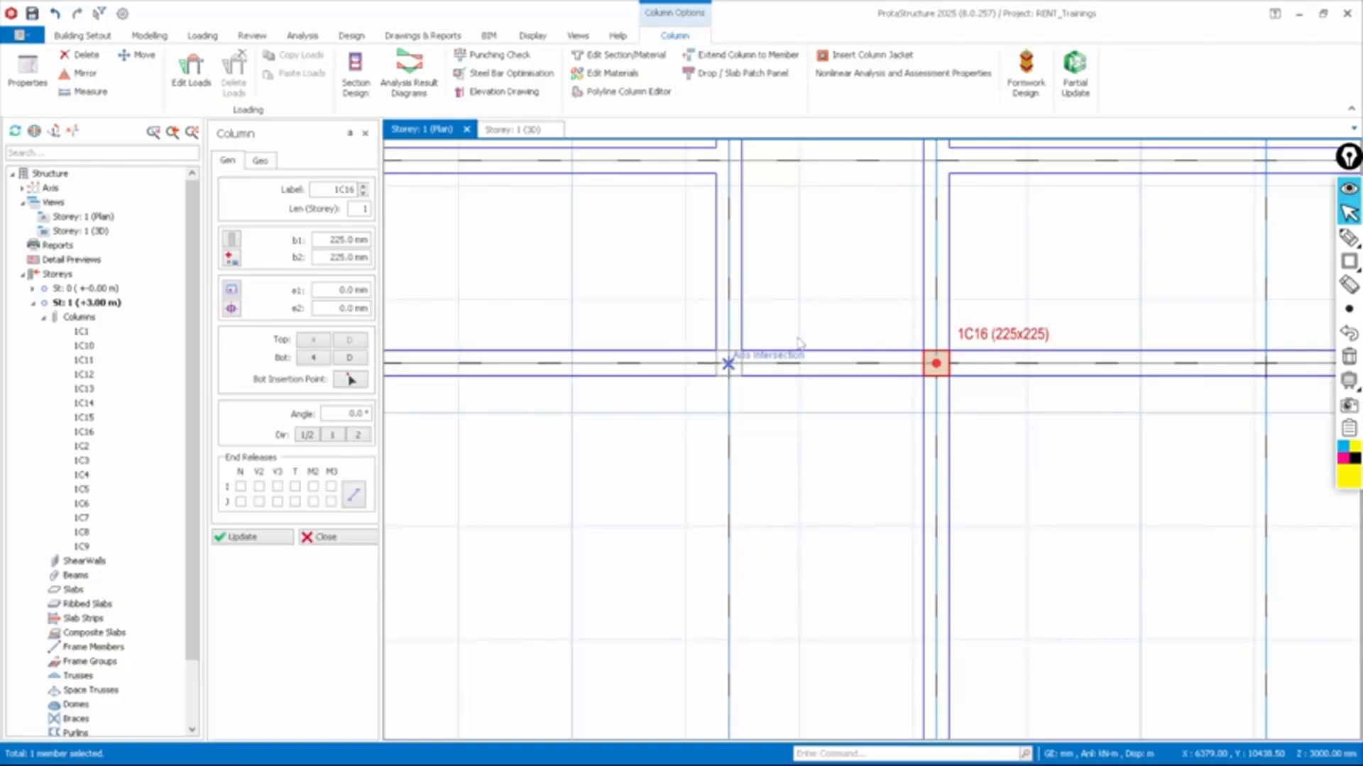
{"action": "left_click", "coordinate": [727, 363]}
{"action": "scroll", "coordinate": [862, 321], "scroll_direction": "down", "scroll_amount": 2}
{"action": "key", "text": "Escape"}
Place a 225 × 225 mm column at the intersection of axes 4 and B, beside the diagonal beam outline
{"action": "scroll", "coordinate": [557, 344], "scroll_direction": "up", "scroll_amount": 1}
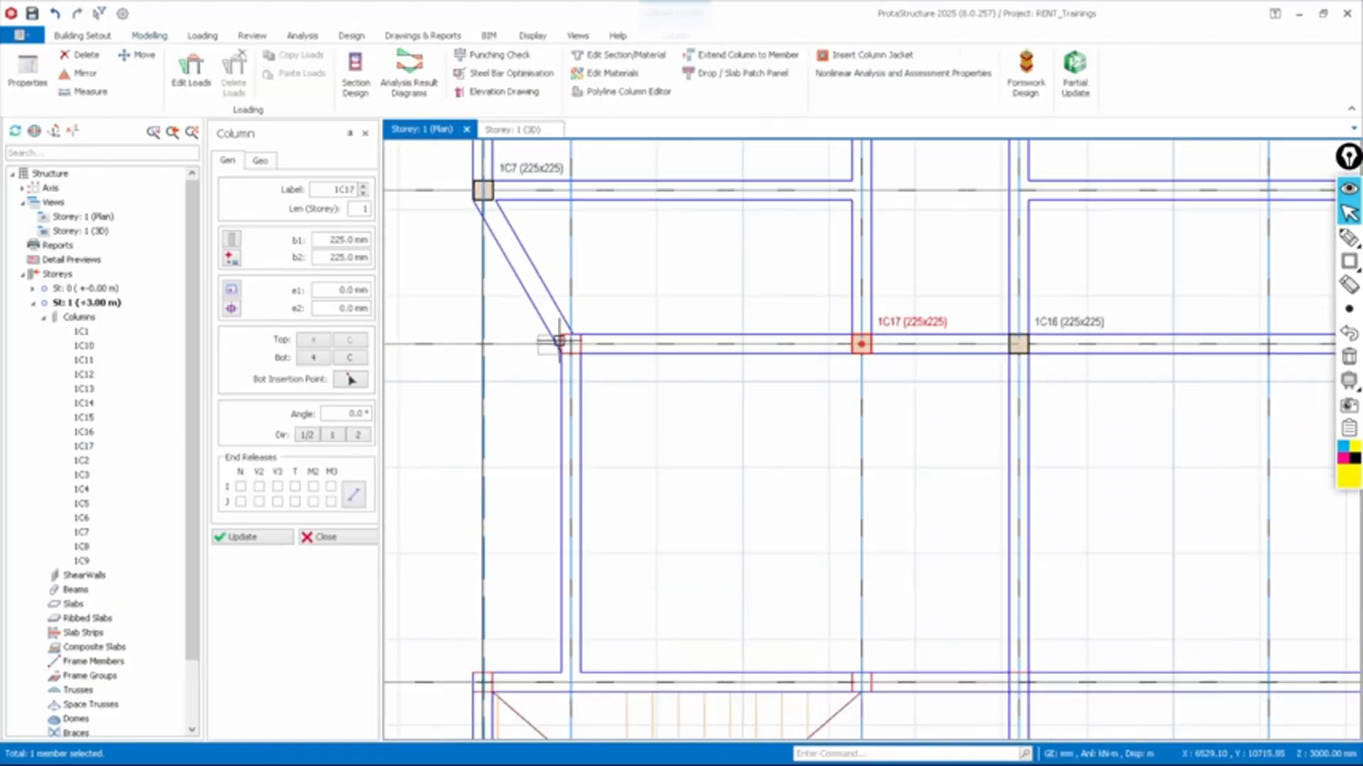
{"action": "scroll", "coordinate": [556, 341], "scroll_direction": "up", "scroll_amount": 2}
{"action": "scroll", "coordinate": [556, 342], "scroll_direction": "up", "scroll_amount": 2}
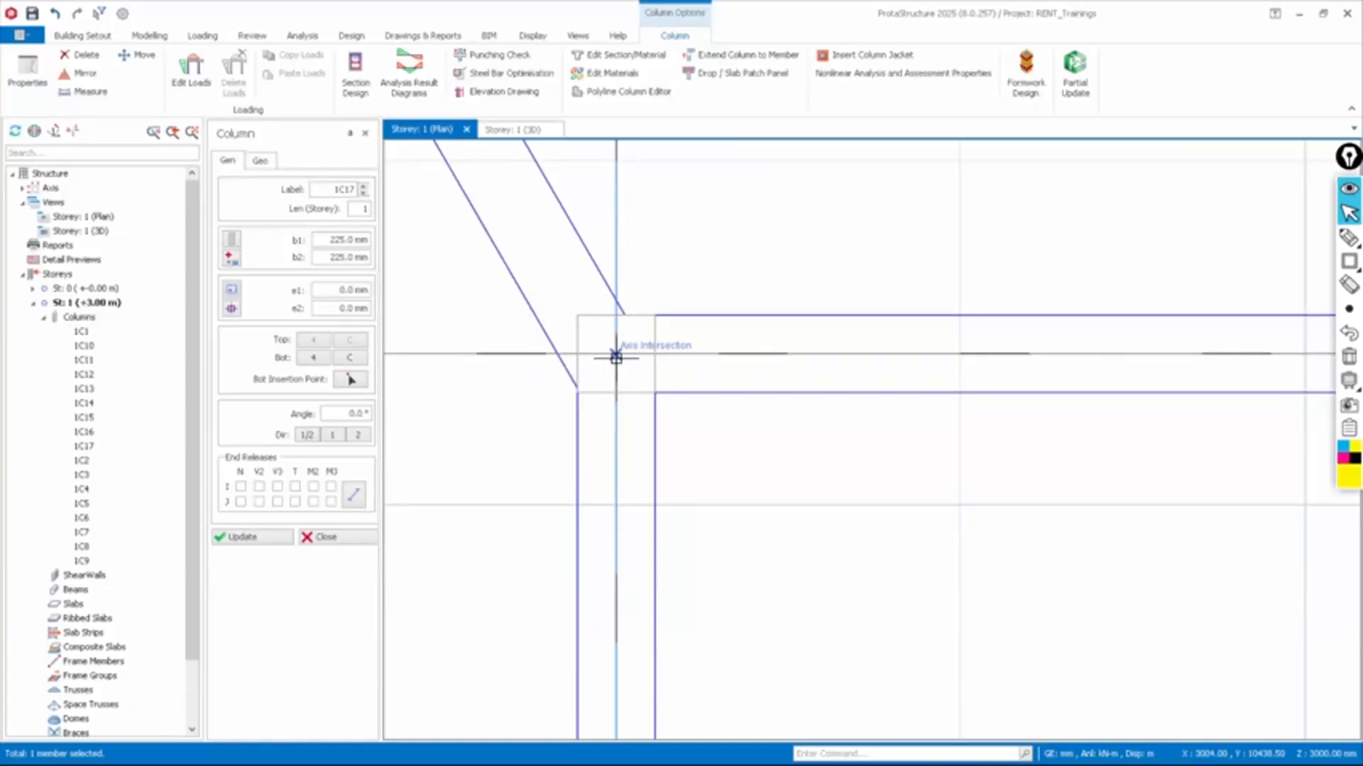
{"action": "left_click", "coordinate": [616, 357]}
{"action": "scroll", "coordinate": [667, 283], "scroll_direction": "down", "scroll_amount": 2}
{"action": "key", "text": "Escape"}
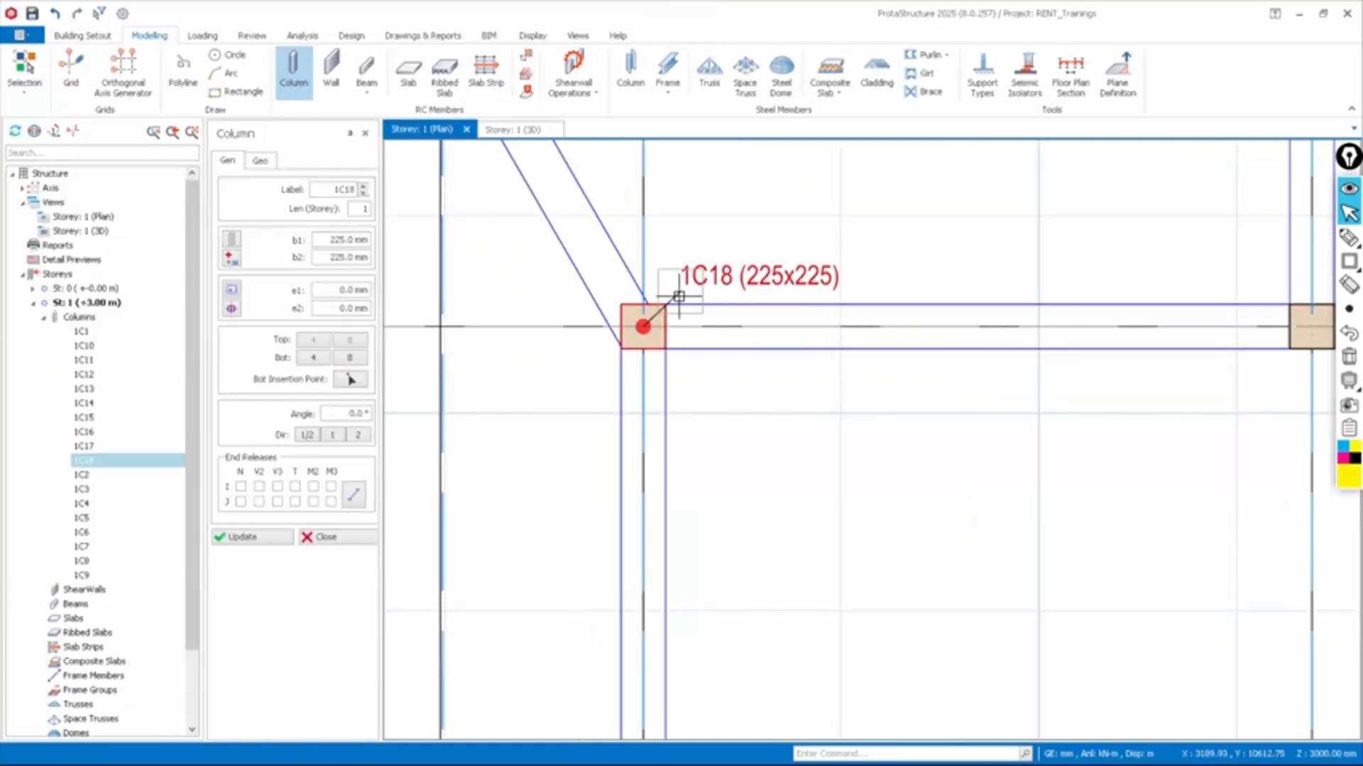
Place 225 × 225 mm columns on axis 5 at its intersections with axes A and C
{"action": "scroll", "coordinate": [678, 291], "scroll_direction": "down", "scroll_amount": 1}
{"action": "scroll", "coordinate": [678, 304], "scroll_direction": "down", "scroll_amount": 3}
{"action": "scroll", "coordinate": [639, 457], "scroll_direction": "up", "scroll_amount": 3}
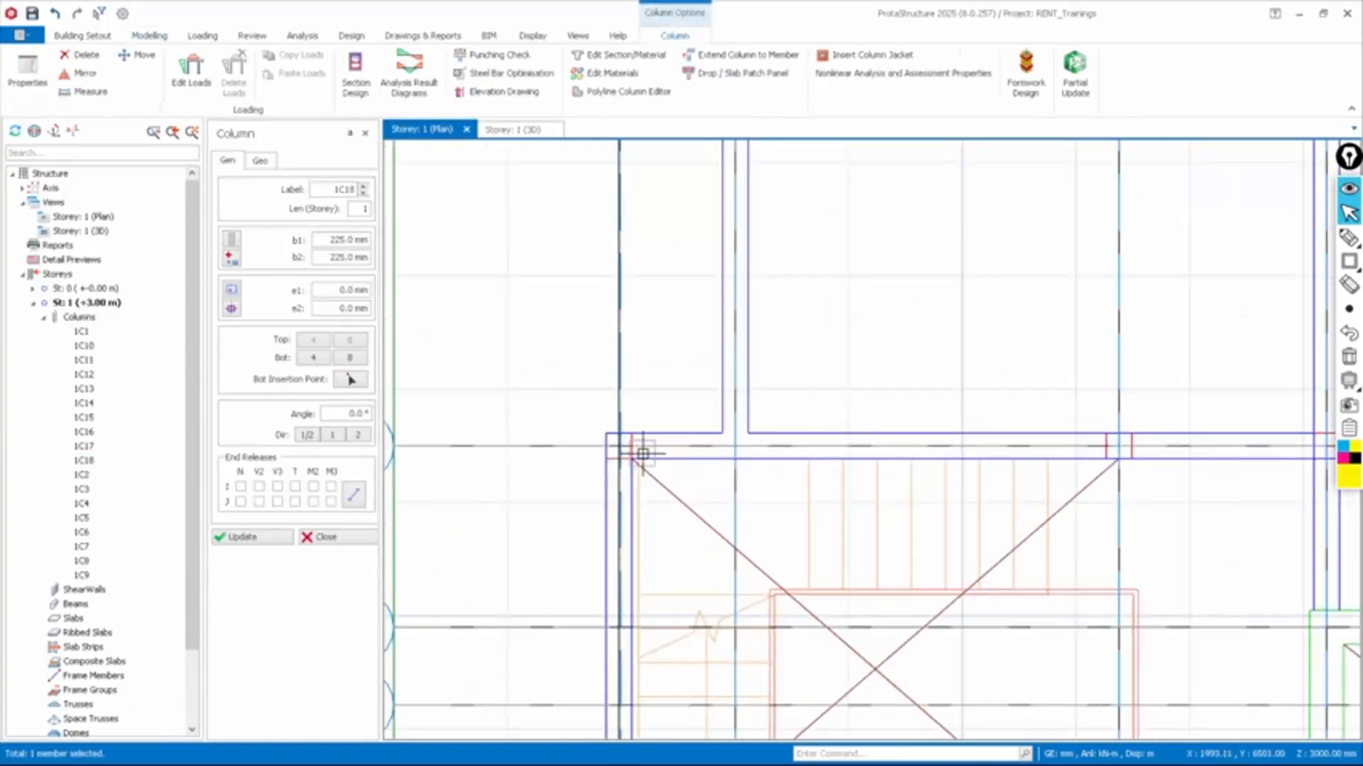
{"action": "left_click", "coordinate": [613, 440]}
{"action": "scroll", "coordinate": [589, 437], "scroll_direction": "down", "scroll_amount": 3}
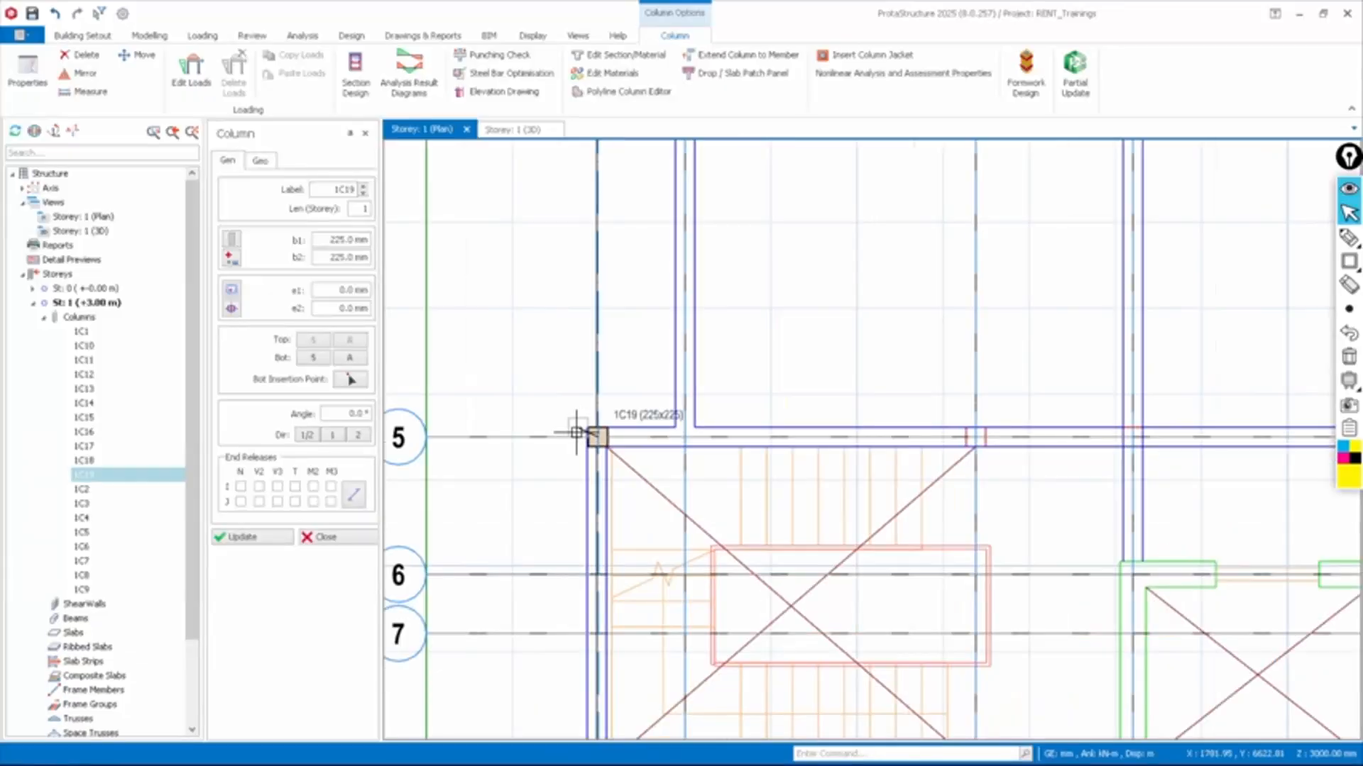
{"action": "scroll", "coordinate": [867, 433], "scroll_direction": "up", "scroll_amount": 2}
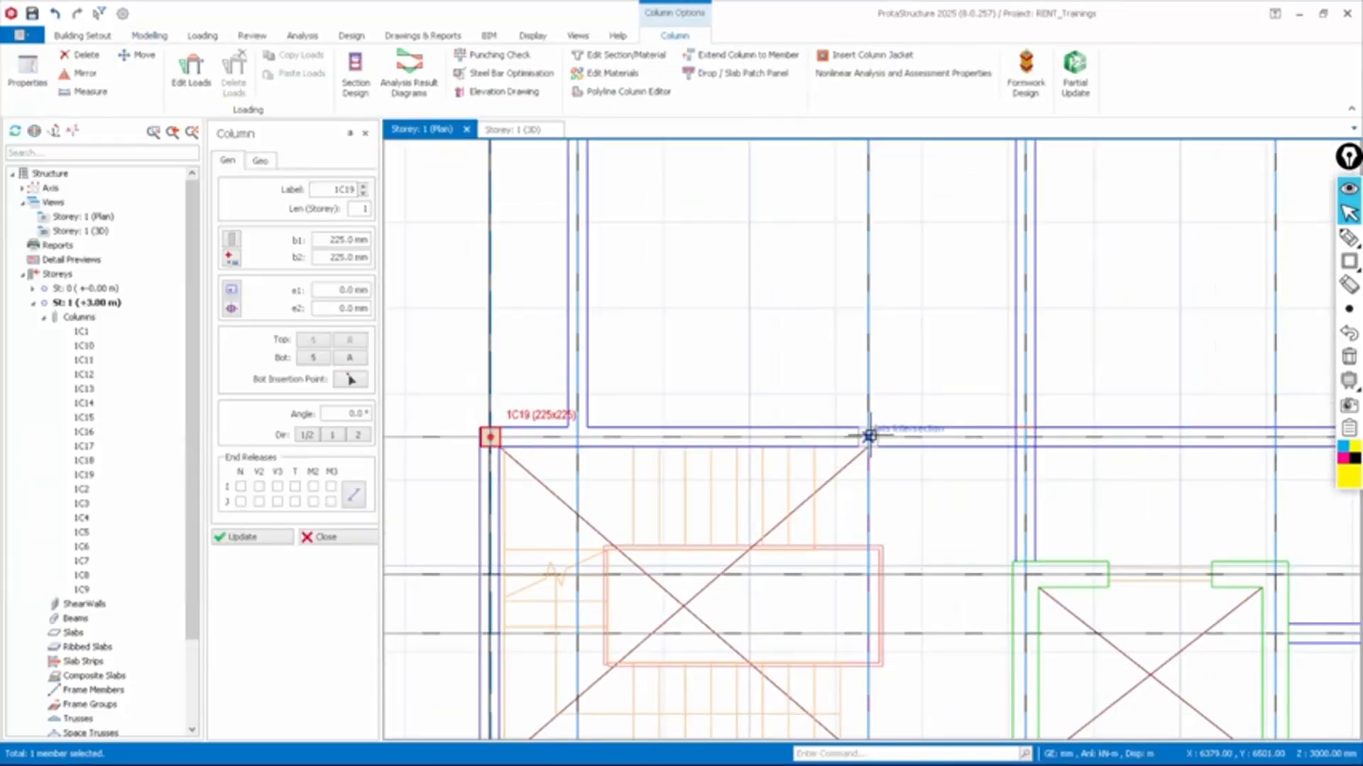
{"action": "left_click", "coordinate": [869, 436]}
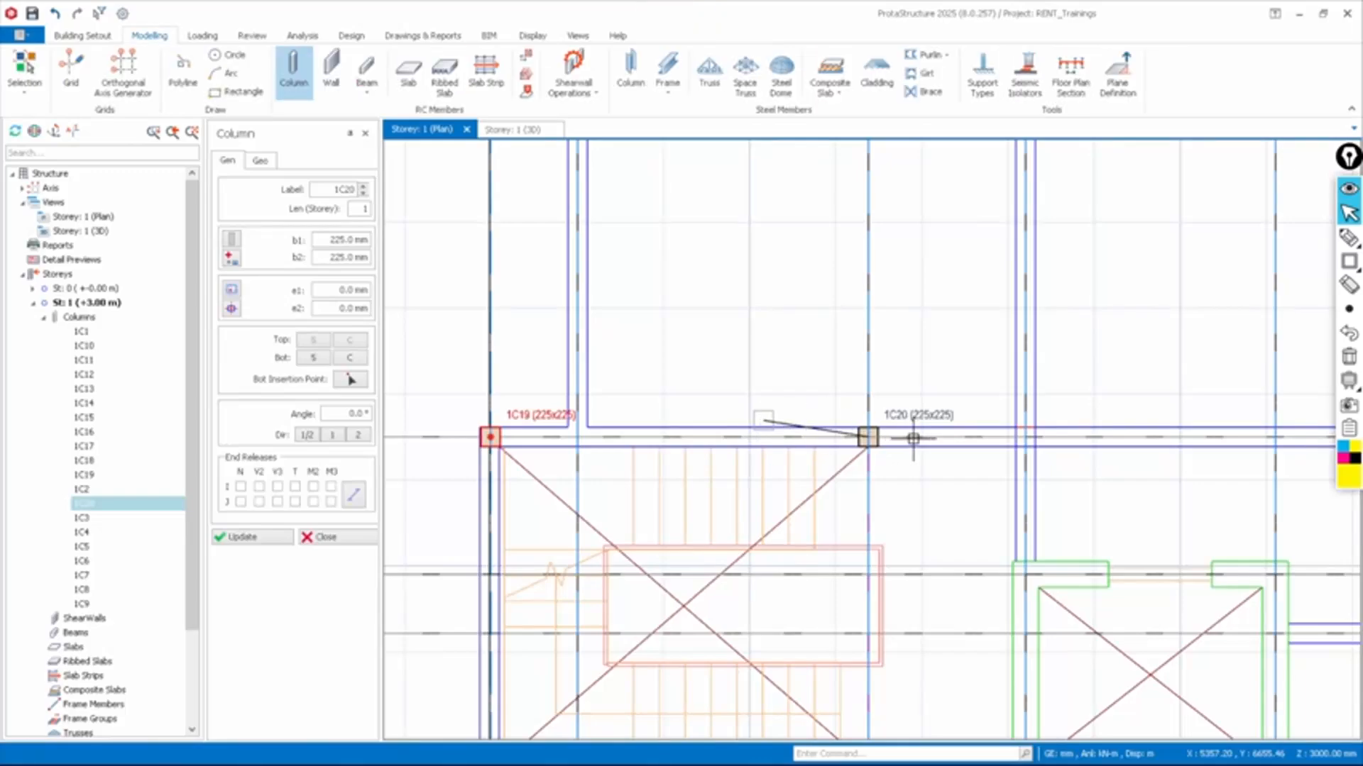
Place a 225 × 225 mm column at the intersection of axes 5 and D
{"action": "scroll", "coordinate": [951, 438], "scroll_direction": "down", "scroll_amount": 2}
{"action": "scroll", "coordinate": [992, 437], "scroll_direction": "up", "scroll_amount": 4}
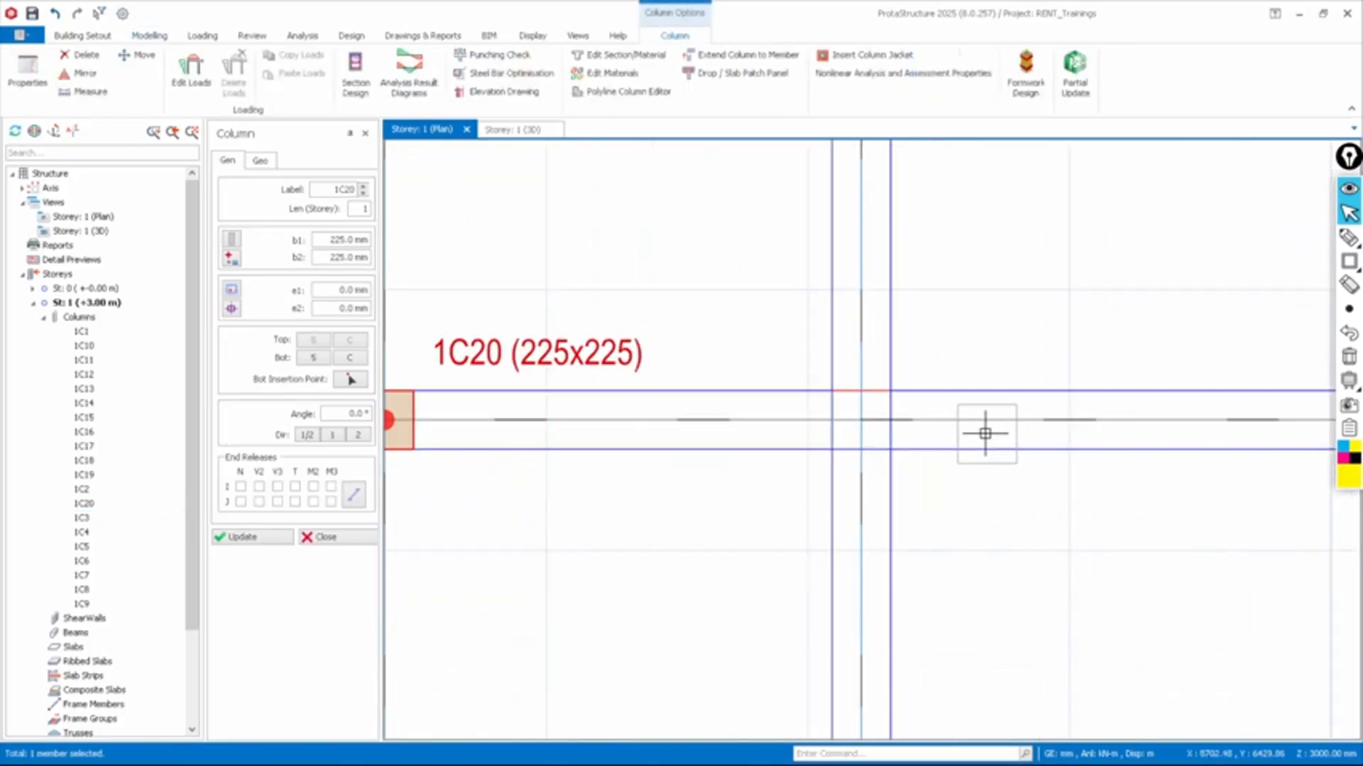
{"action": "left_click", "coordinate": [832, 418]}
{"action": "scroll", "coordinate": [738, 387], "scroll_direction": "down", "scroll_amount": 3}
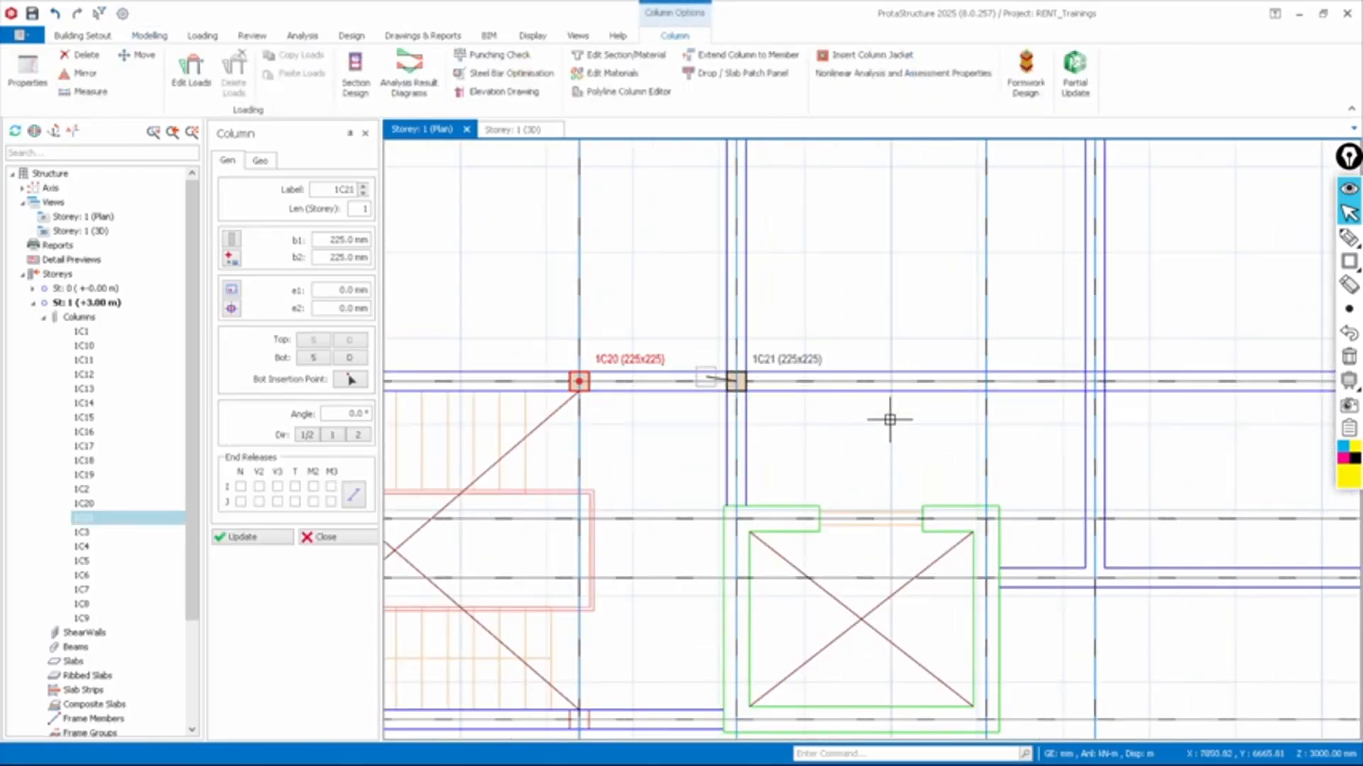
Place 225 × 225 mm columns on axis G at its intersections with axes 5 and 7
{"action": "scroll", "coordinate": [1028, 425], "scroll_direction": "down", "scroll_amount": 2}
{"action": "scroll", "coordinate": [1110, 404], "scroll_direction": "up", "scroll_amount": 5}
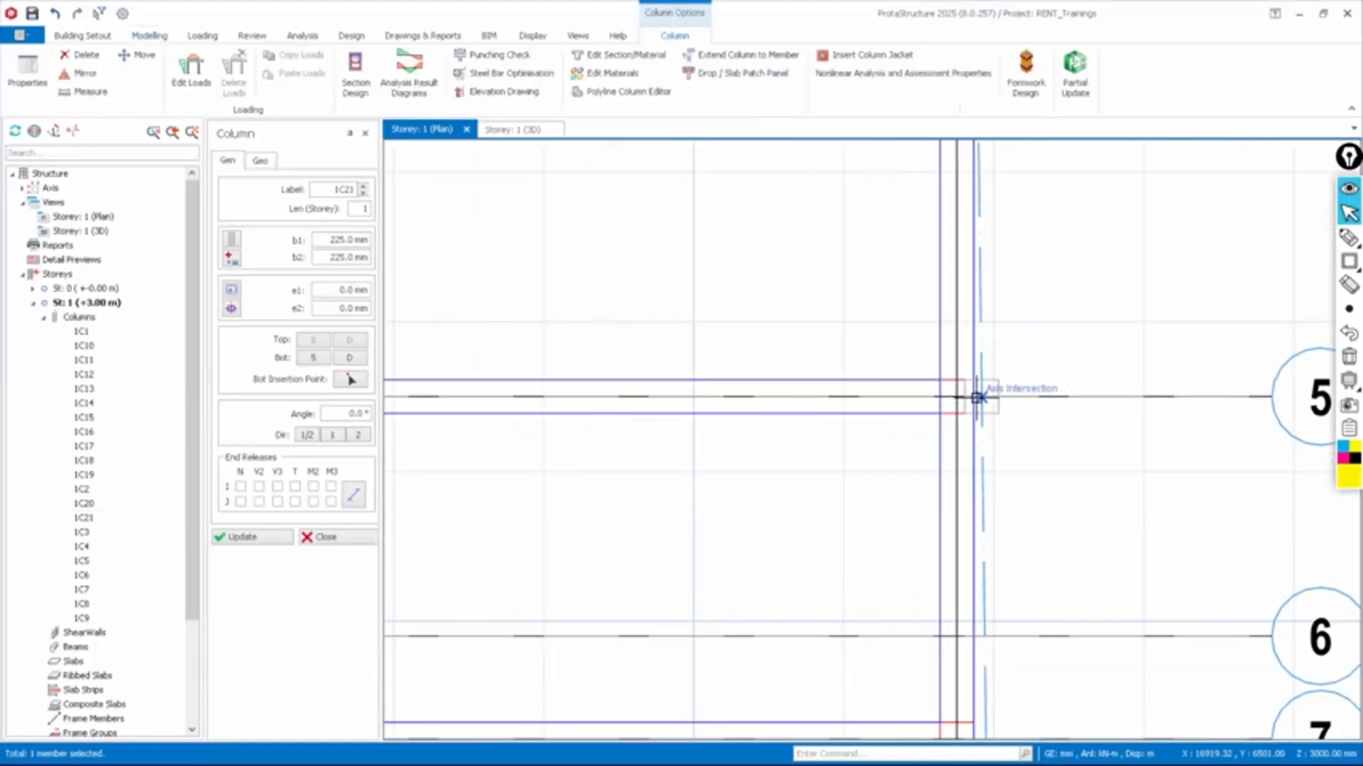
{"action": "left_click", "coordinate": [981, 397]}
{"action": "scroll", "coordinate": [981, 398], "scroll_direction": "down", "scroll_amount": 2}
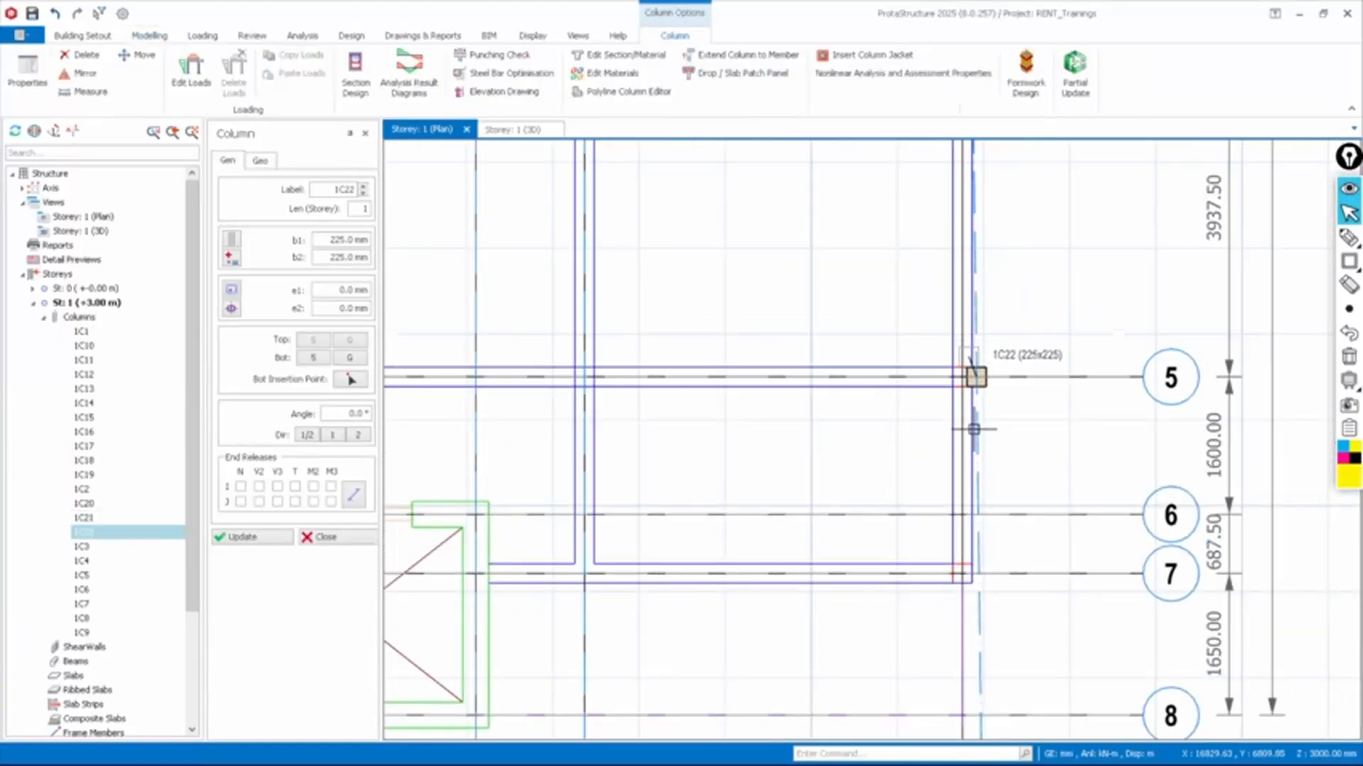
{"action": "scroll", "coordinate": [981, 576], "scroll_direction": "up", "scroll_amount": 1}
{"action": "left_click", "coordinate": [981, 576]}
Place 225 × 225 mm columns on axis 8 at its intersections with axes C and A, and close the column properties
{"action": "scroll", "coordinate": [981, 576], "scroll_direction": "down", "scroll_amount": 3}
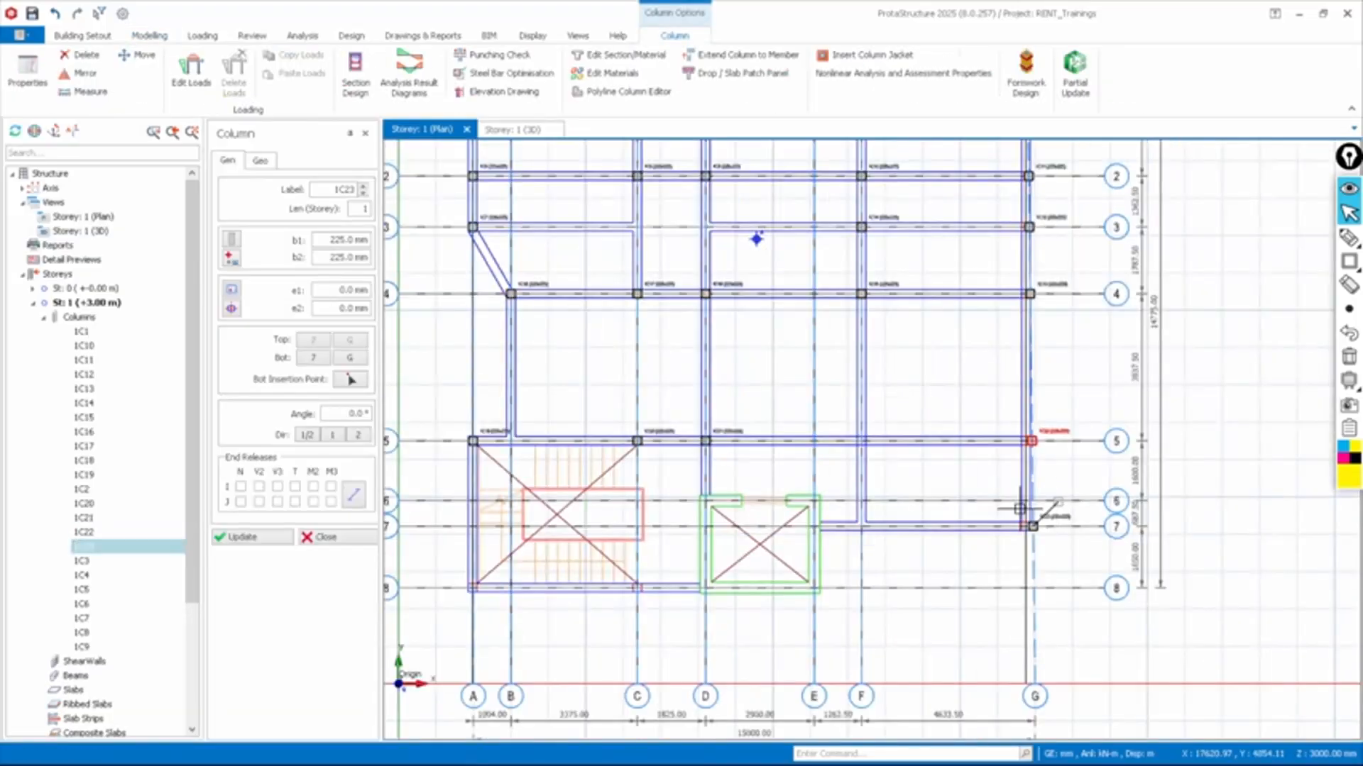
{"action": "left_click", "coordinate": [637, 588]}
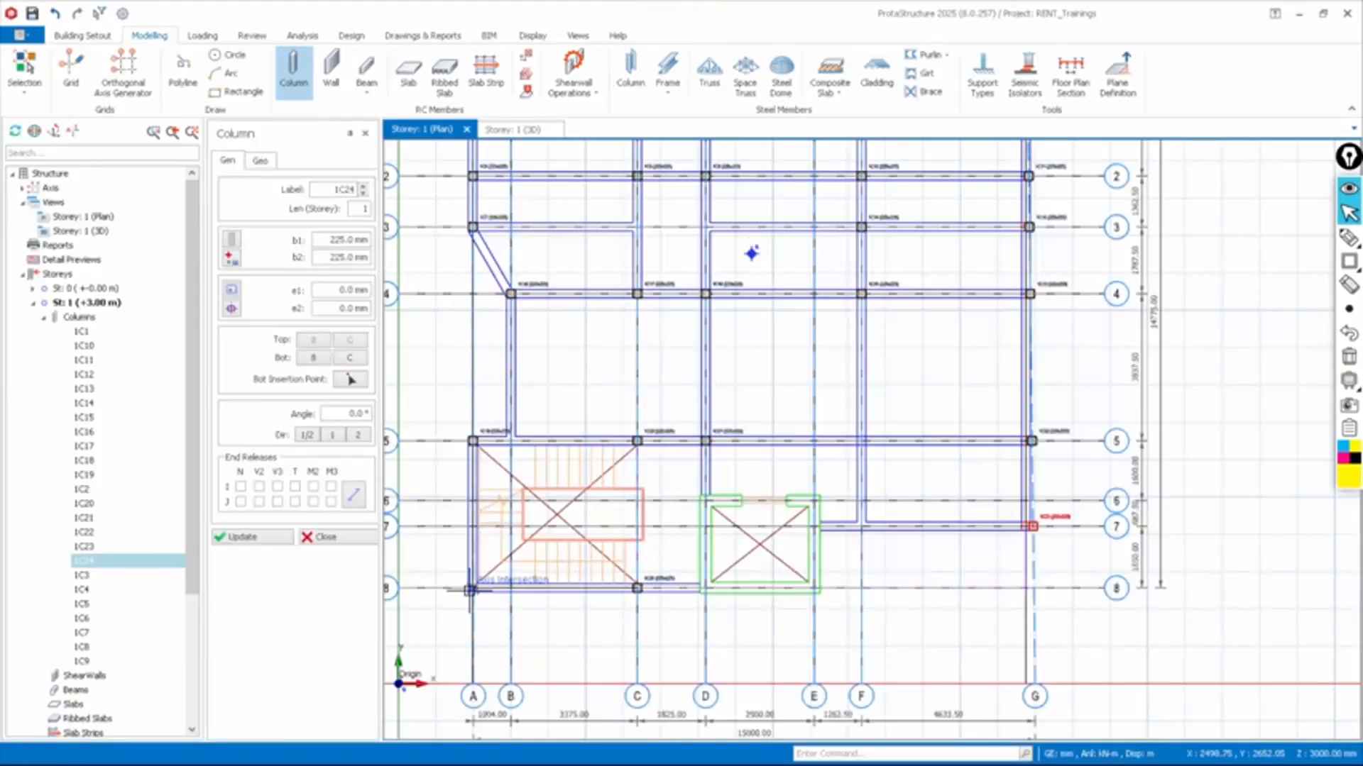
{"action": "scroll", "coordinate": [597, 501], "scroll_direction": "down", "scroll_amount": 2}
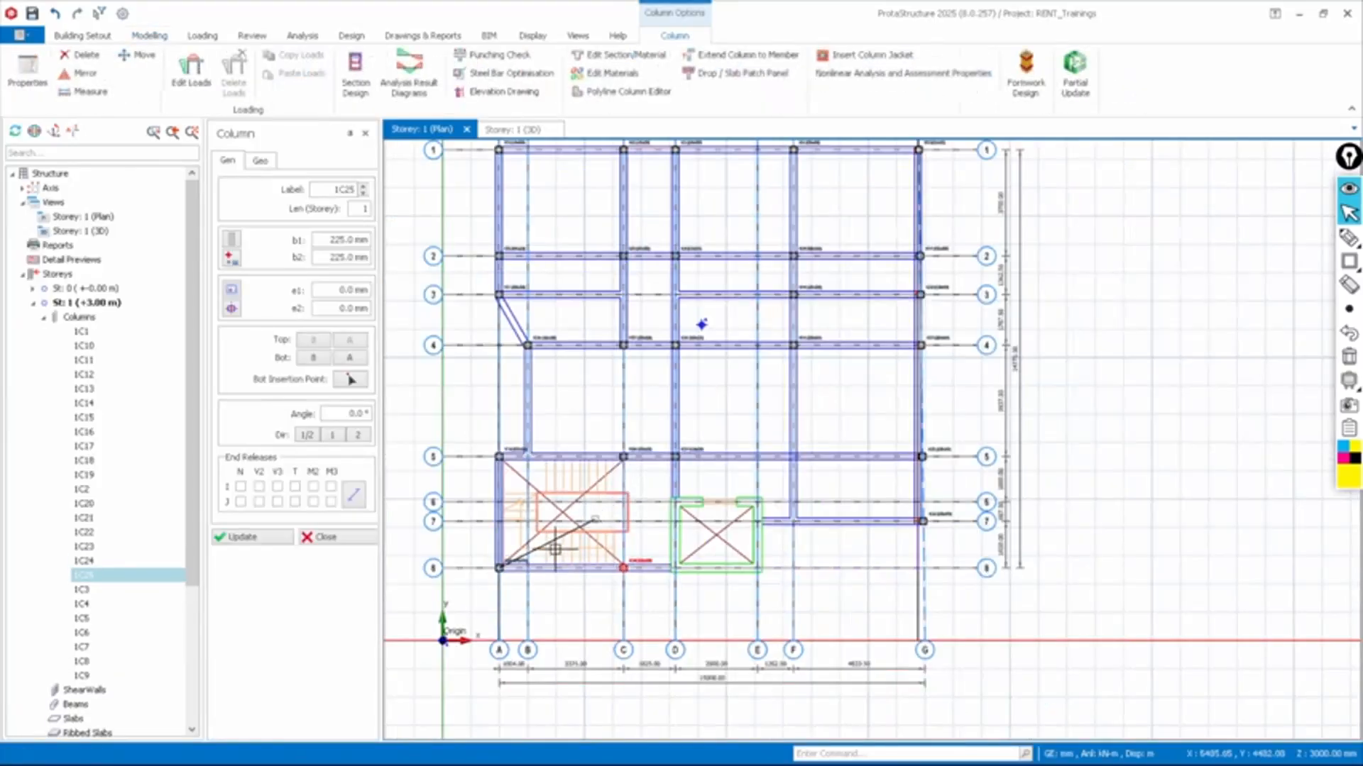
{"action": "left_click", "coordinate": [500, 567]}
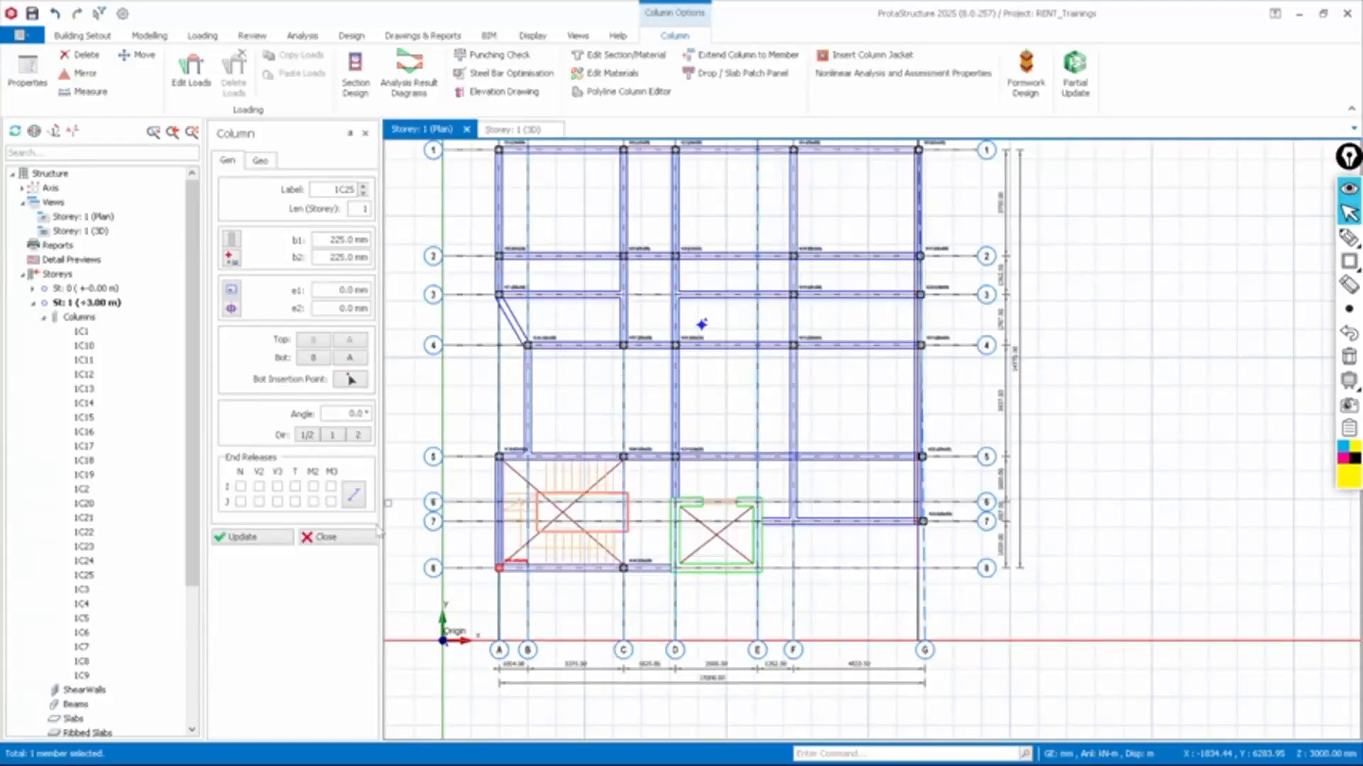
{"action": "left_click", "coordinate": [327, 538]}
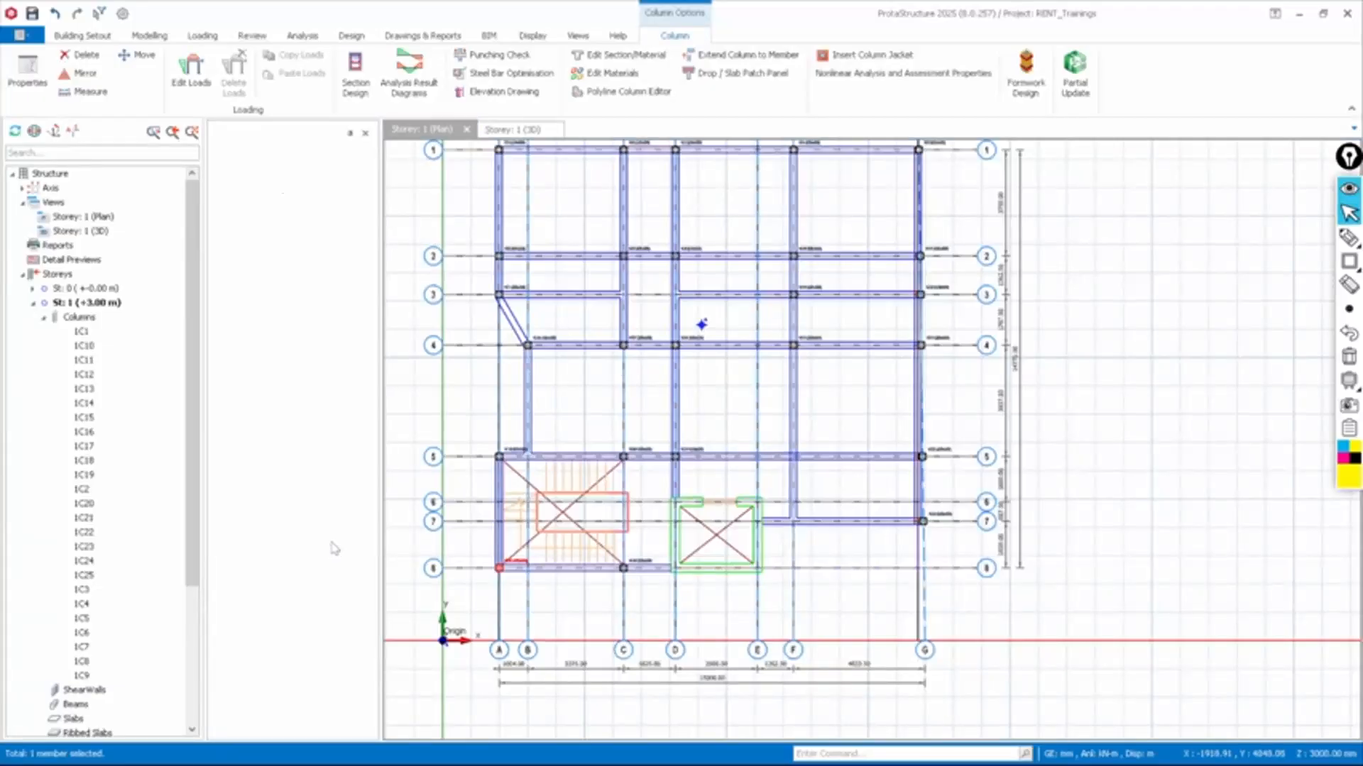
{"action": "left_click", "coordinate": [365, 133]}
{"action": "left_click", "coordinate": [361, 132]}
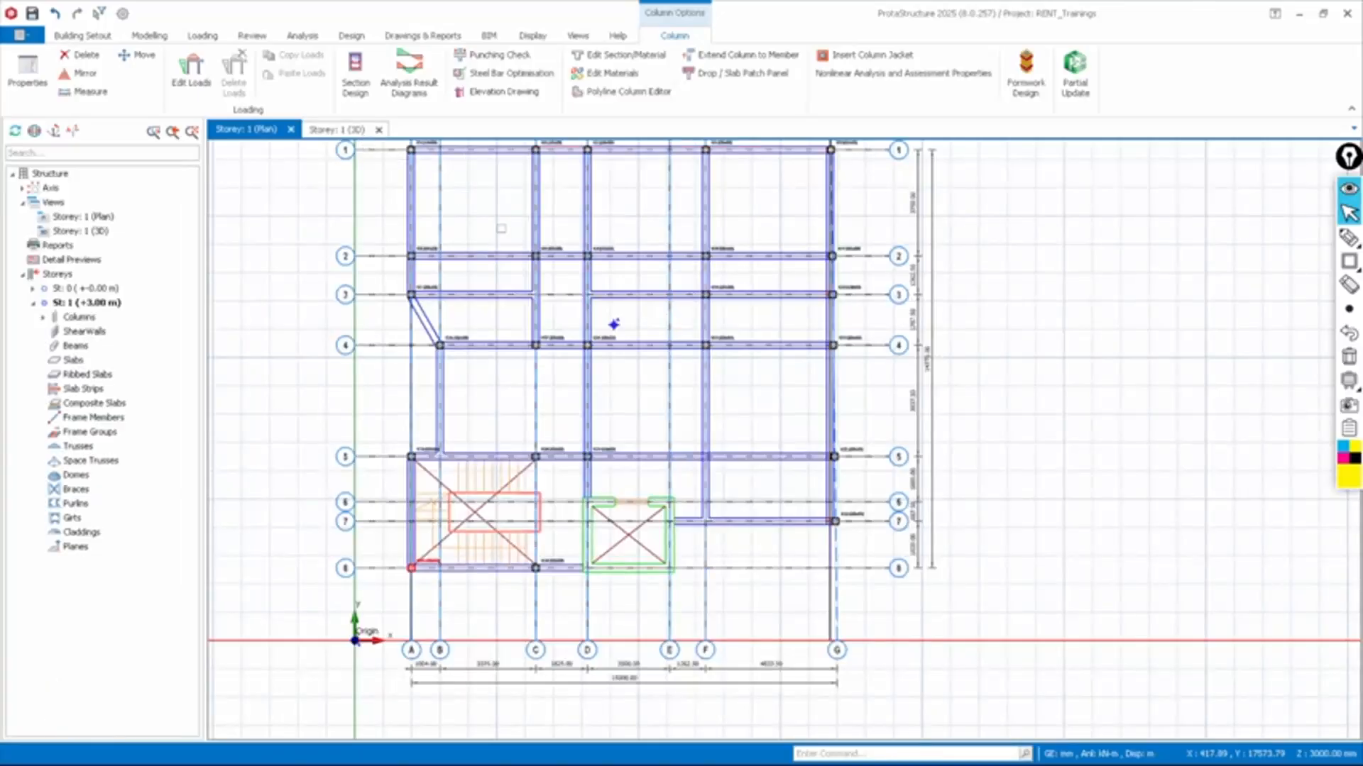
Examine the placed columns from several angles in the Storey 1 3D view
{"action": "mouse_move", "coordinate": [935, 376]}
{"action": "middle_mouse_down"}
{"action": "mouse_move", "coordinate": [770, 302]}
{"action": "mouse_move", "coordinate": [622, 364]}
{"action": "mouse_move", "coordinate": [775, 379]}
{"action": "mouse_move", "coordinate": [645, 370]}
{"action": "middle_mouse_up"}
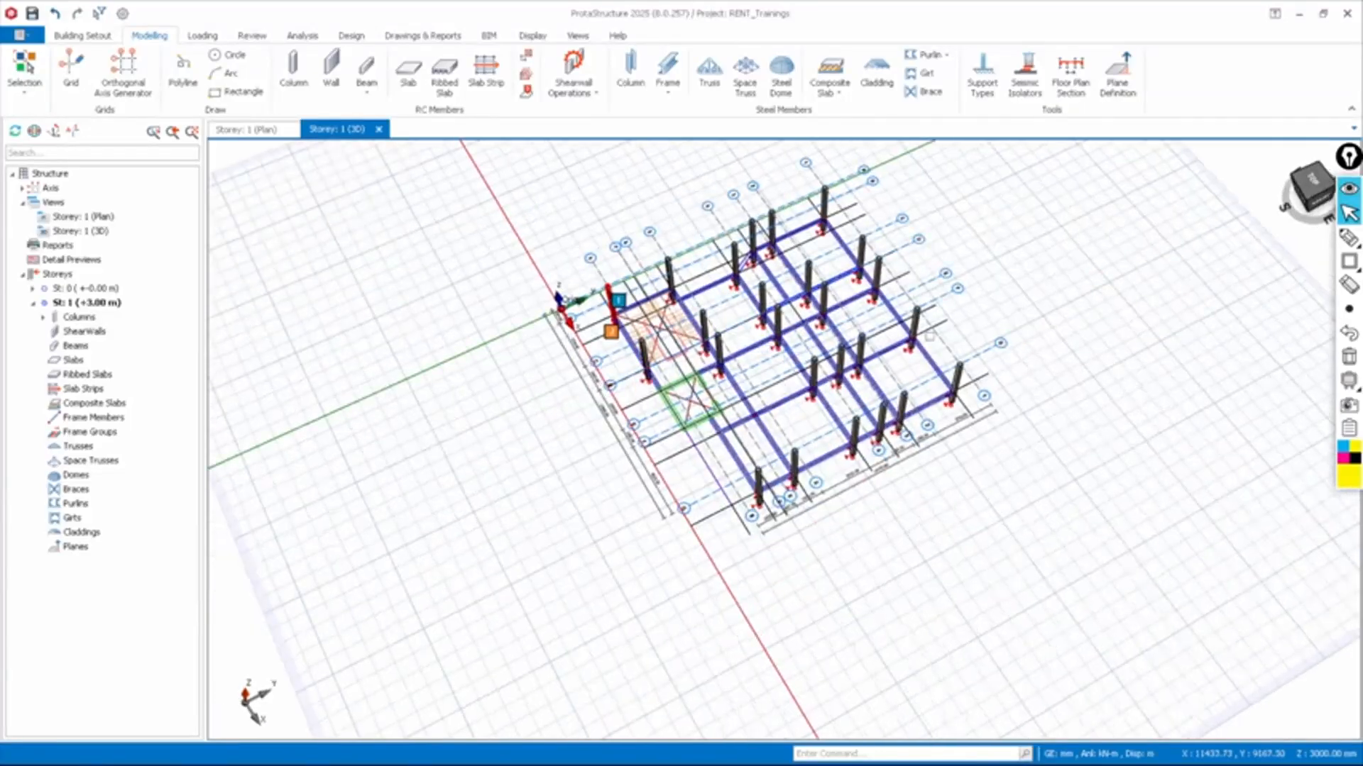
{"action": "scroll", "coordinate": [930, 337], "scroll_direction": "up", "scroll_amount": 2}
{"action": "mouse_move", "coordinate": [783, 439]}
{"action": "middle_mouse_down"}
{"action": "mouse_move", "coordinate": [664, 377]}
{"action": "mouse_move", "coordinate": [651, 401]}
{"action": "mouse_move", "coordinate": [745, 415]}
{"action": "mouse_move", "coordinate": [789, 443]}
{"action": "middle_mouse_up"}
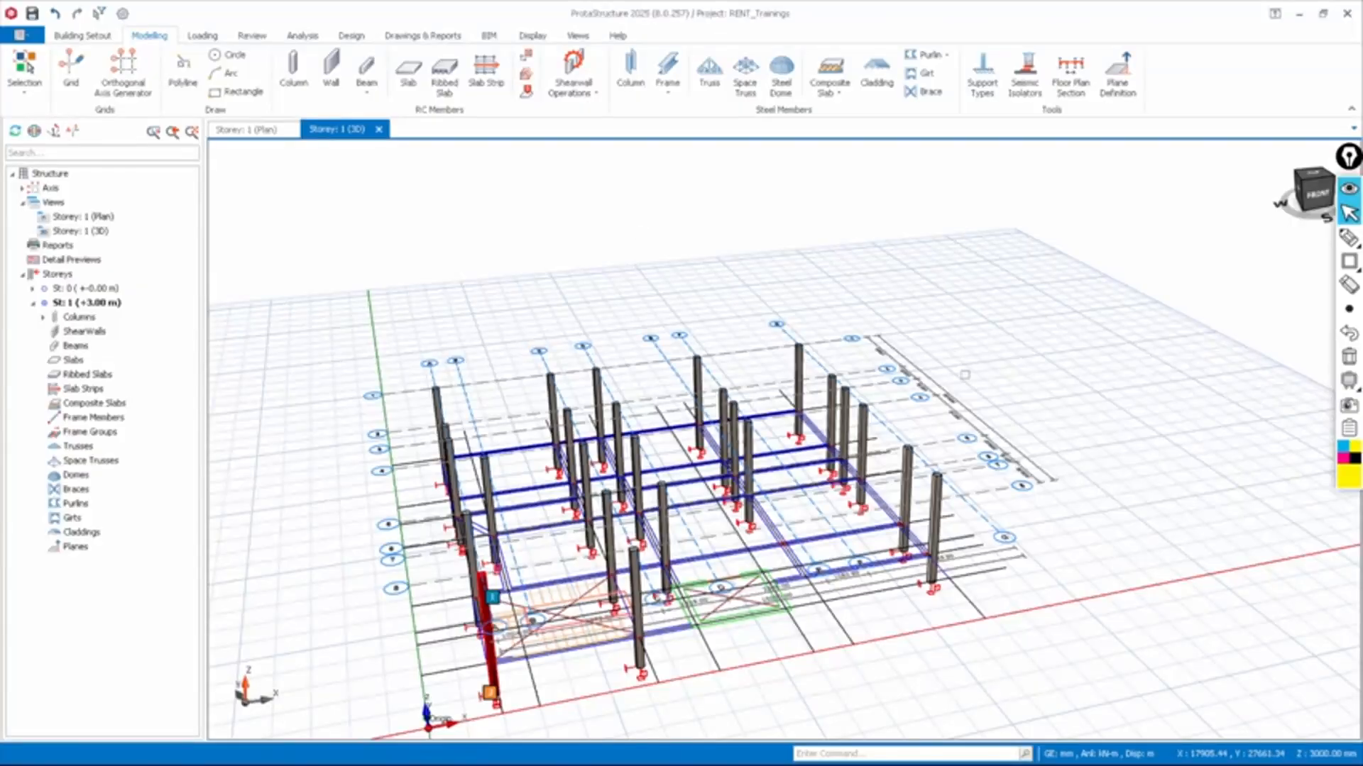
{"action": "scroll", "coordinate": [950, 422], "scroll_direction": "down", "scroll_amount": 2}
{"action": "mouse_move", "coordinate": [945, 442]}
{"action": "middle_mouse_down"}
{"action": "mouse_move", "coordinate": [901, 446]}
{"action": "mouse_move", "coordinate": [756, 529]}
{"action": "middle_mouse_up"}
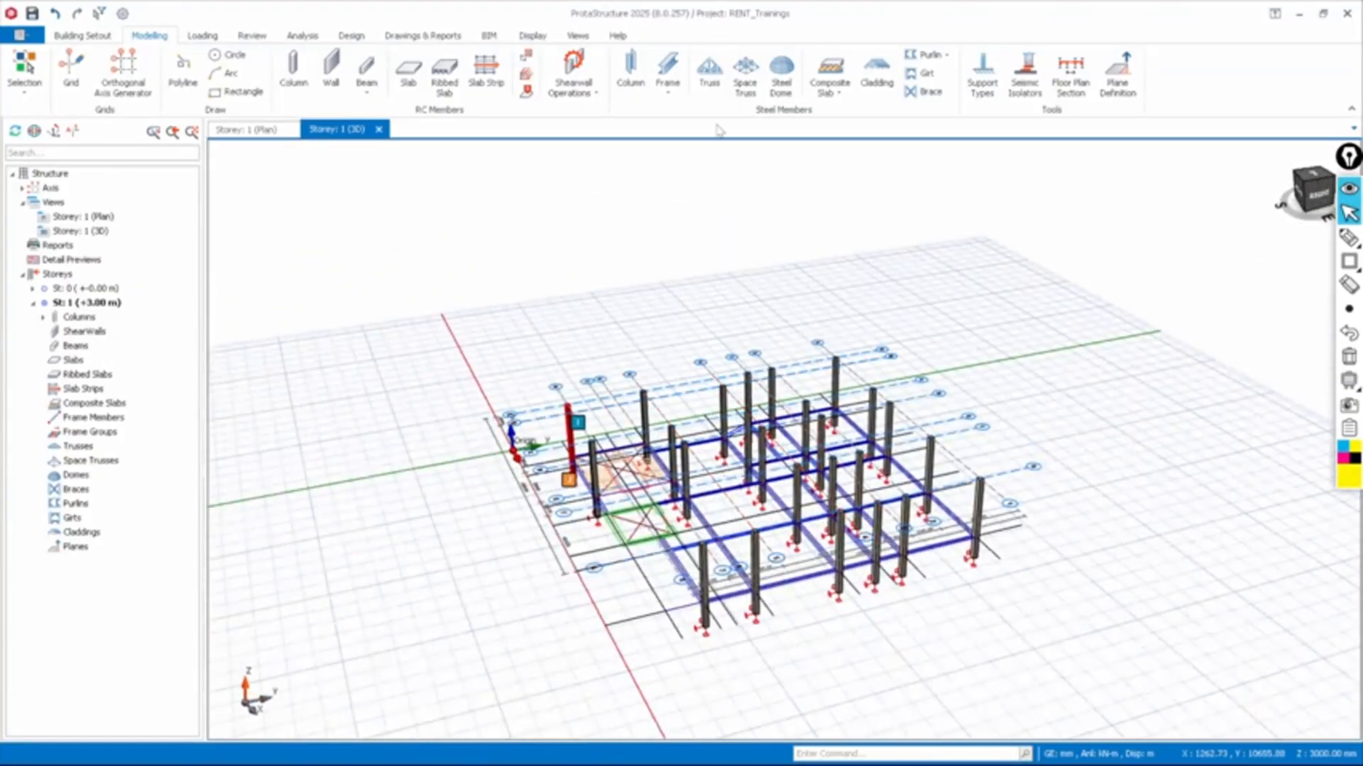
Tile the Storey 1 plan and 3D views vertically so they sit side by side, with the whole plan in view
{"action": "left_click", "coordinate": [578, 35]}
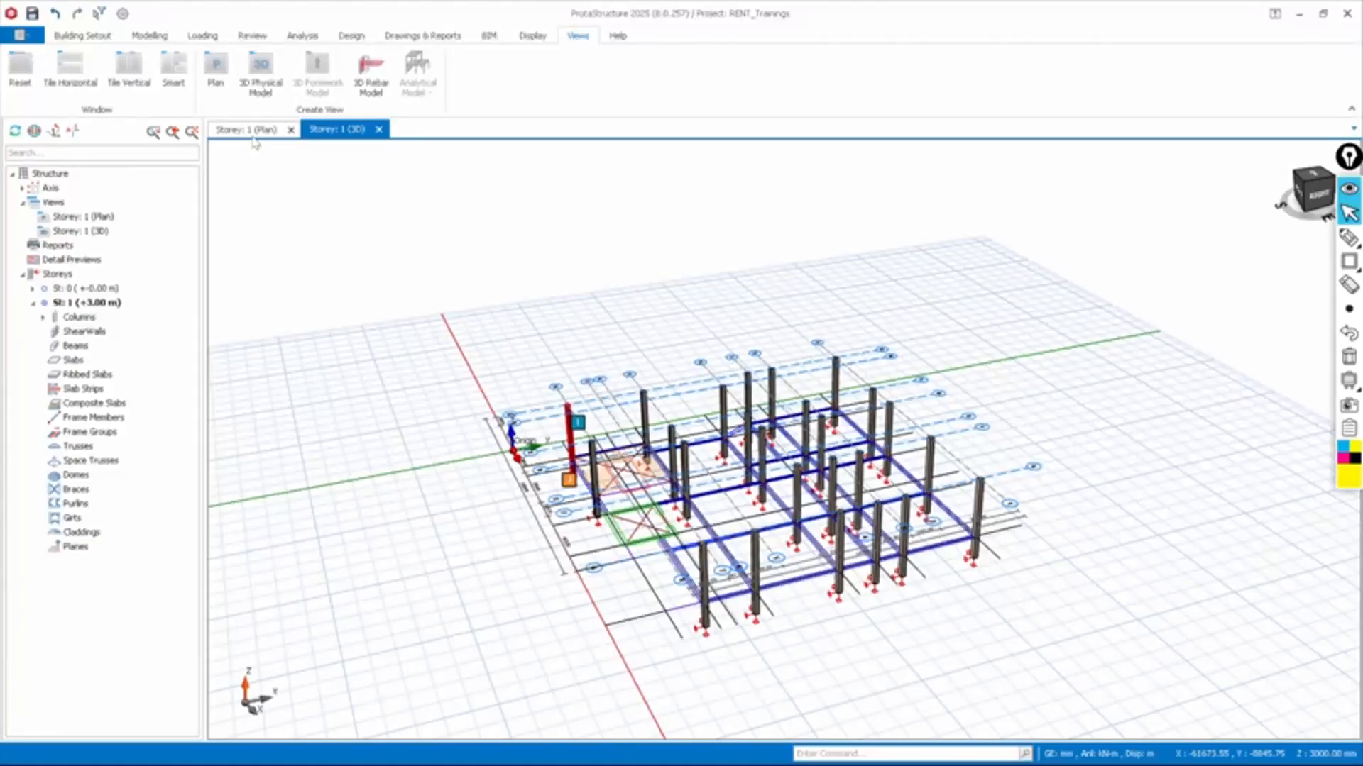
{"action": "left_click", "coordinate": [253, 140]}
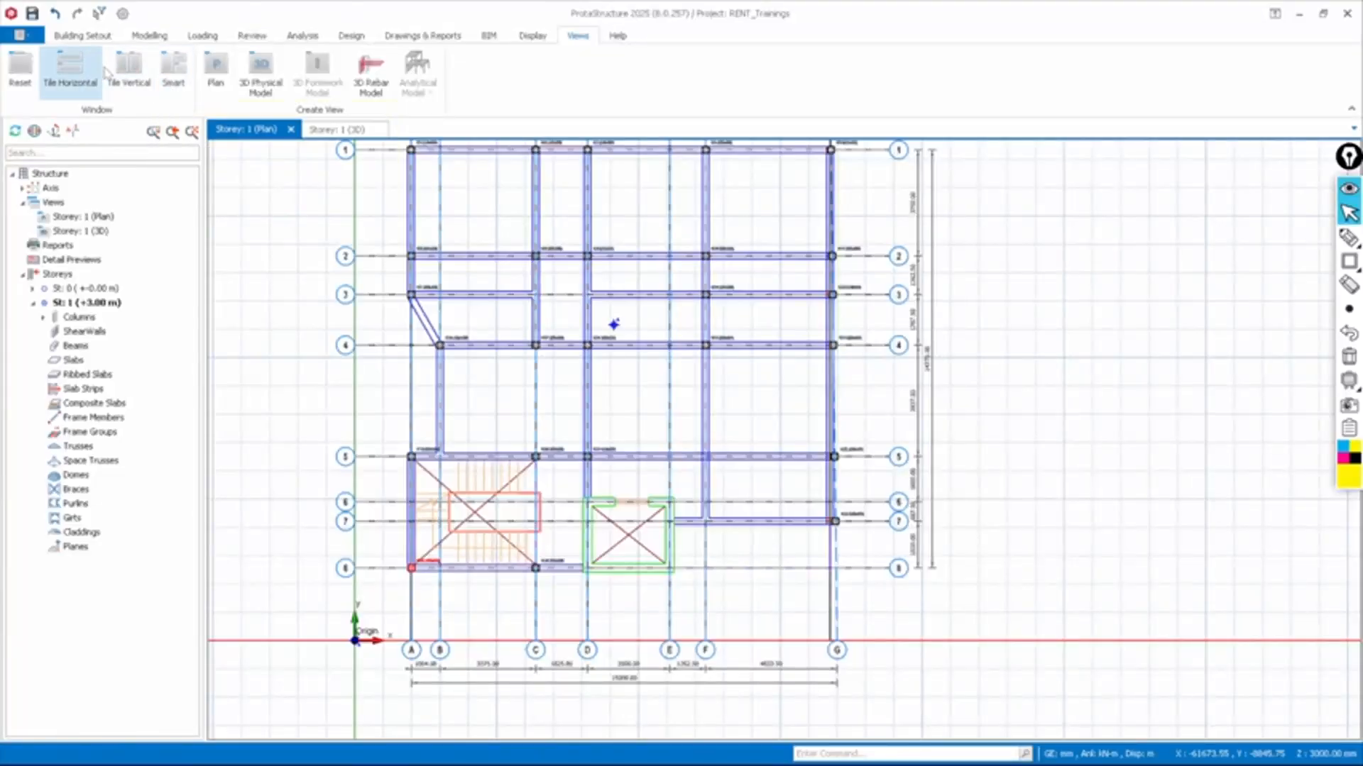
{"action": "left_click", "coordinate": [128, 80]}
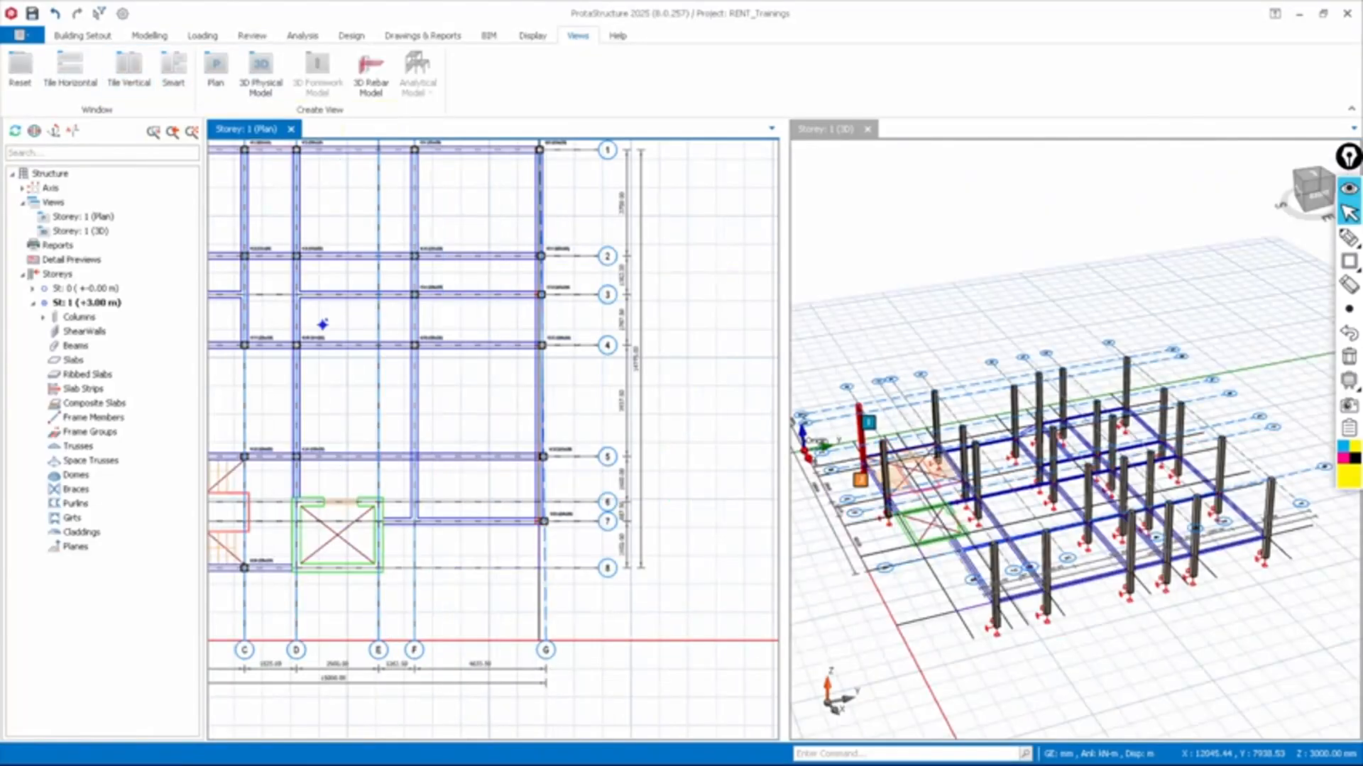
{"action": "scroll", "coordinate": [543, 408], "scroll_direction": "up", "scroll_amount": 4}
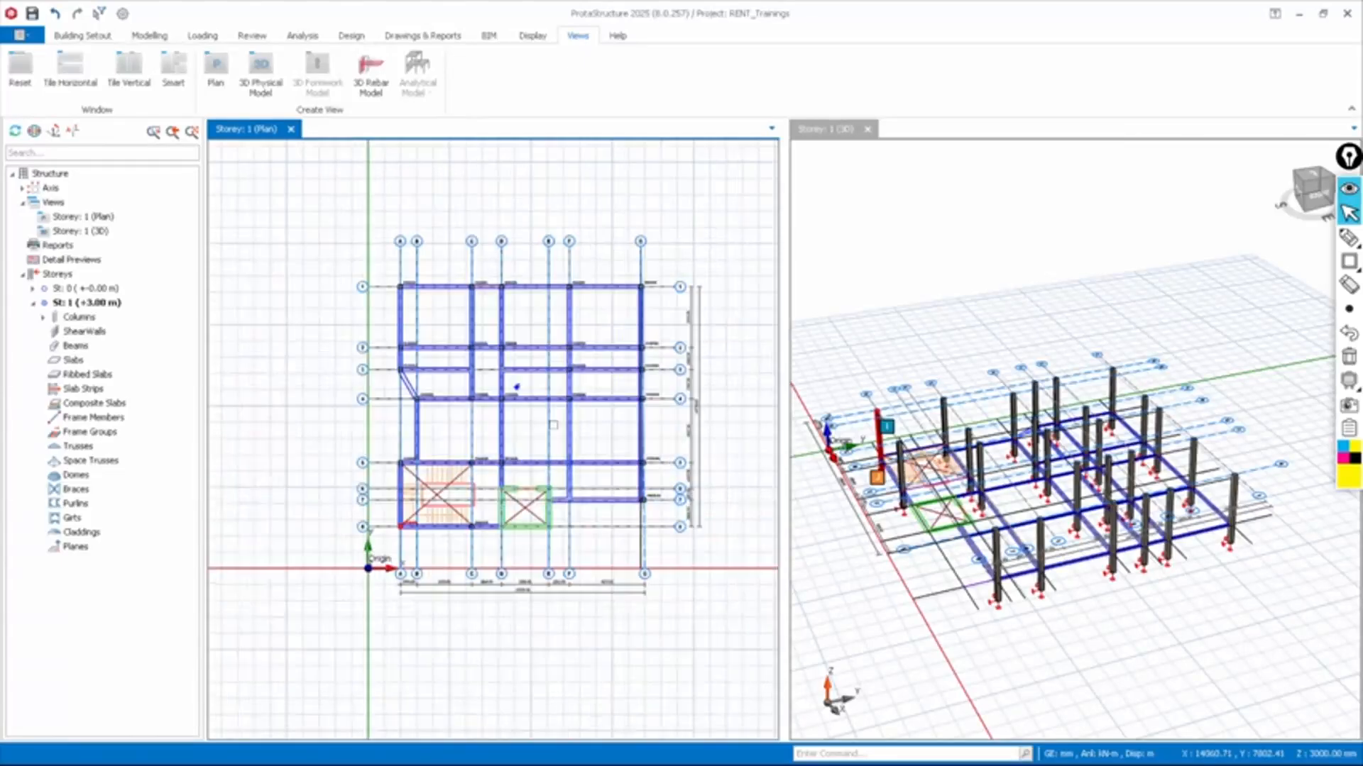
Deactivate the DXF external reference drawing of Storey 1 with its entry kept in the list, and accept the change
{"action": "scroll", "coordinate": [525, 401], "scroll_direction": "down", "scroll_amount": 3}
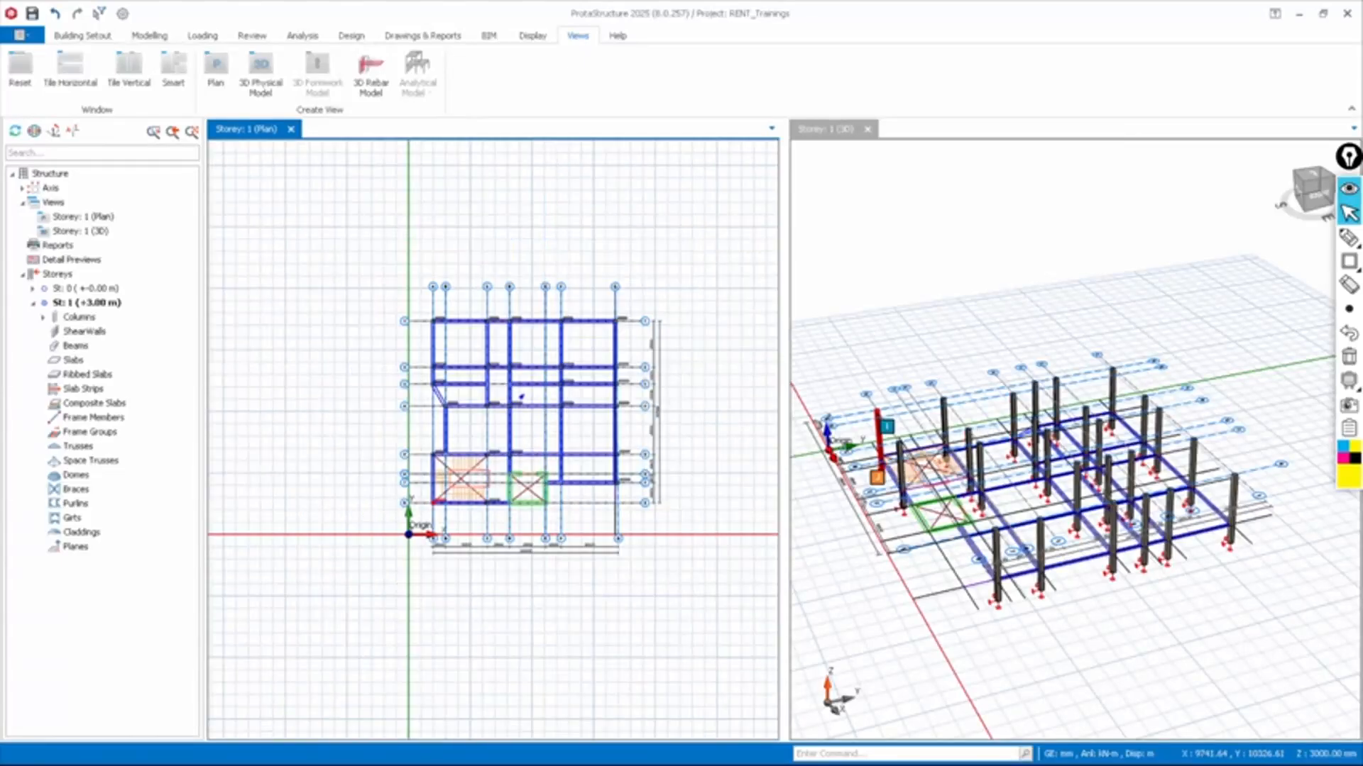
{"action": "left_click", "coordinate": [1182, 477]}
{"action": "middle_click_drag", "start_coordinate": [1139, 479], "coordinate": [1049, 462]}
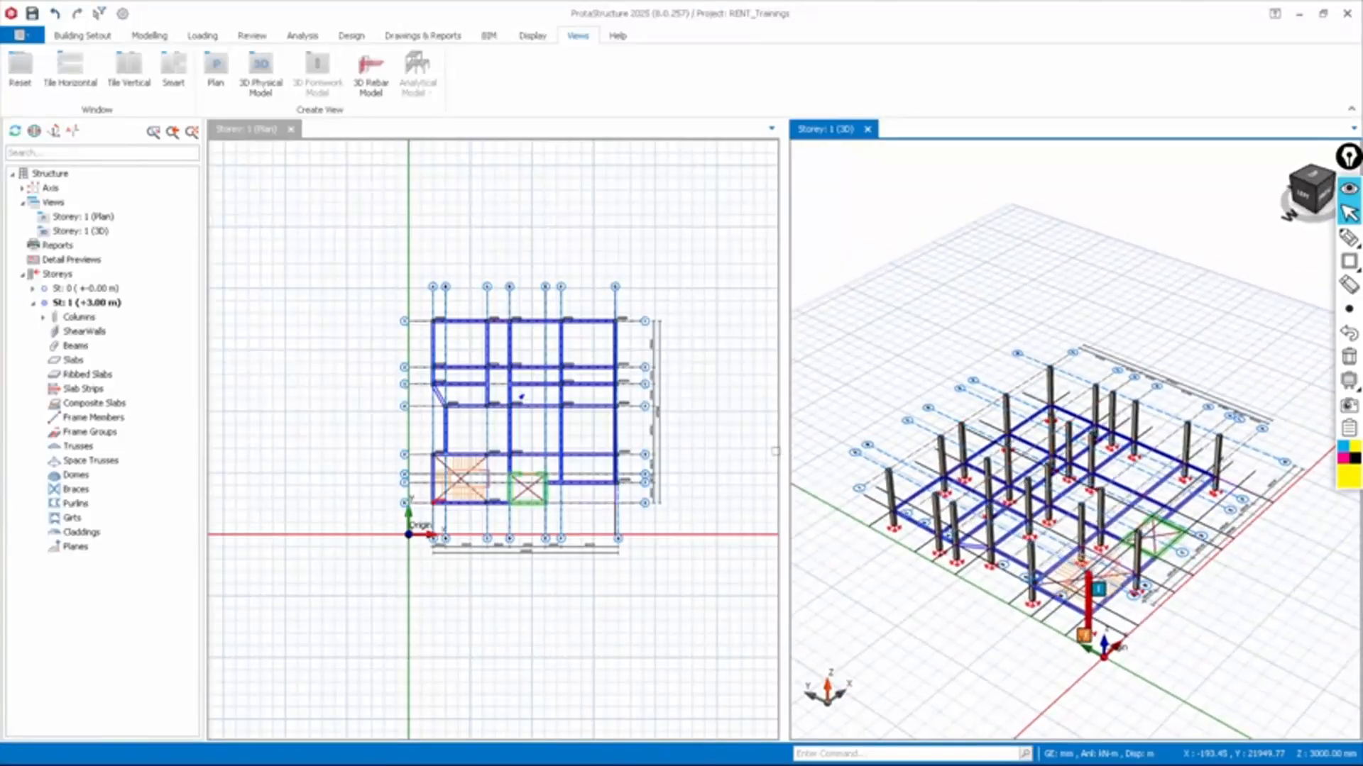
{"action": "left_click", "coordinate": [74, 37]}
{"action": "left_click", "coordinate": [639, 84]}
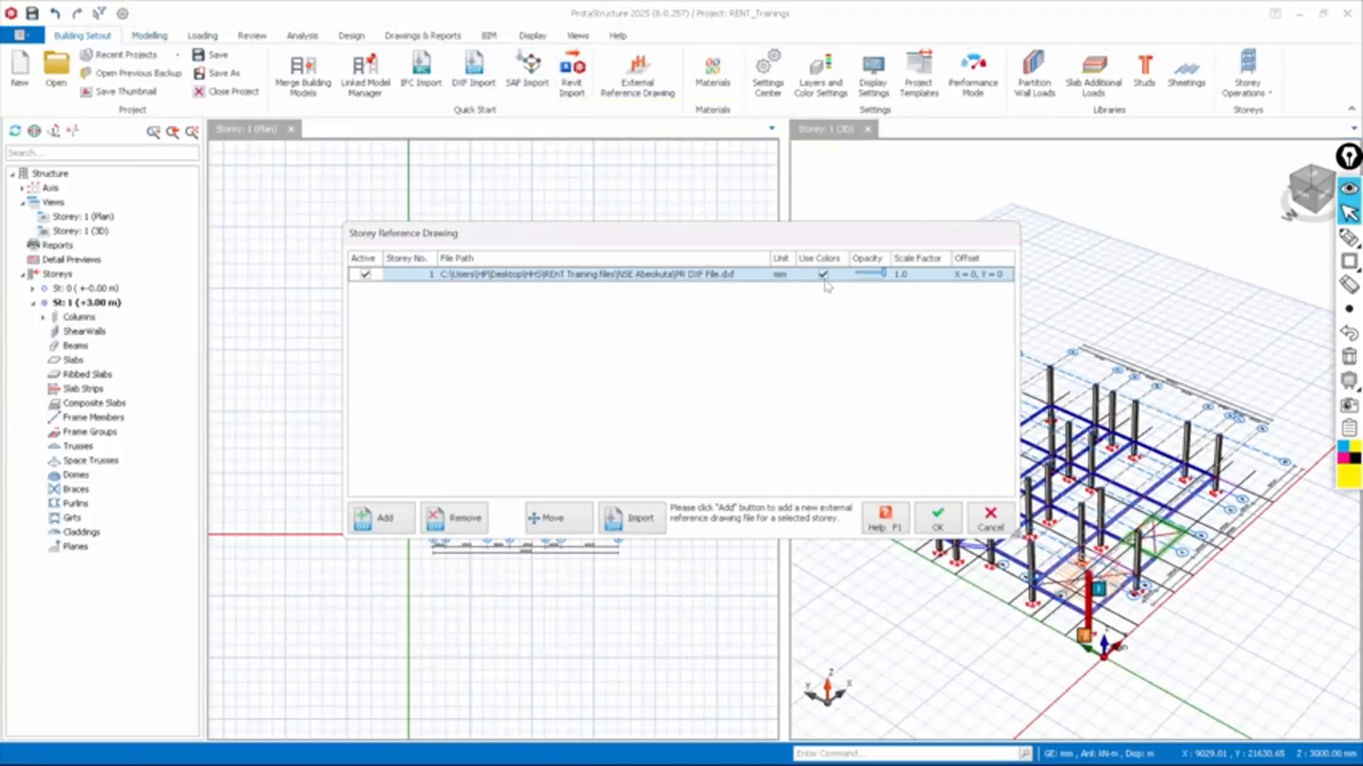
{"action": "left_click", "coordinate": [366, 274]}
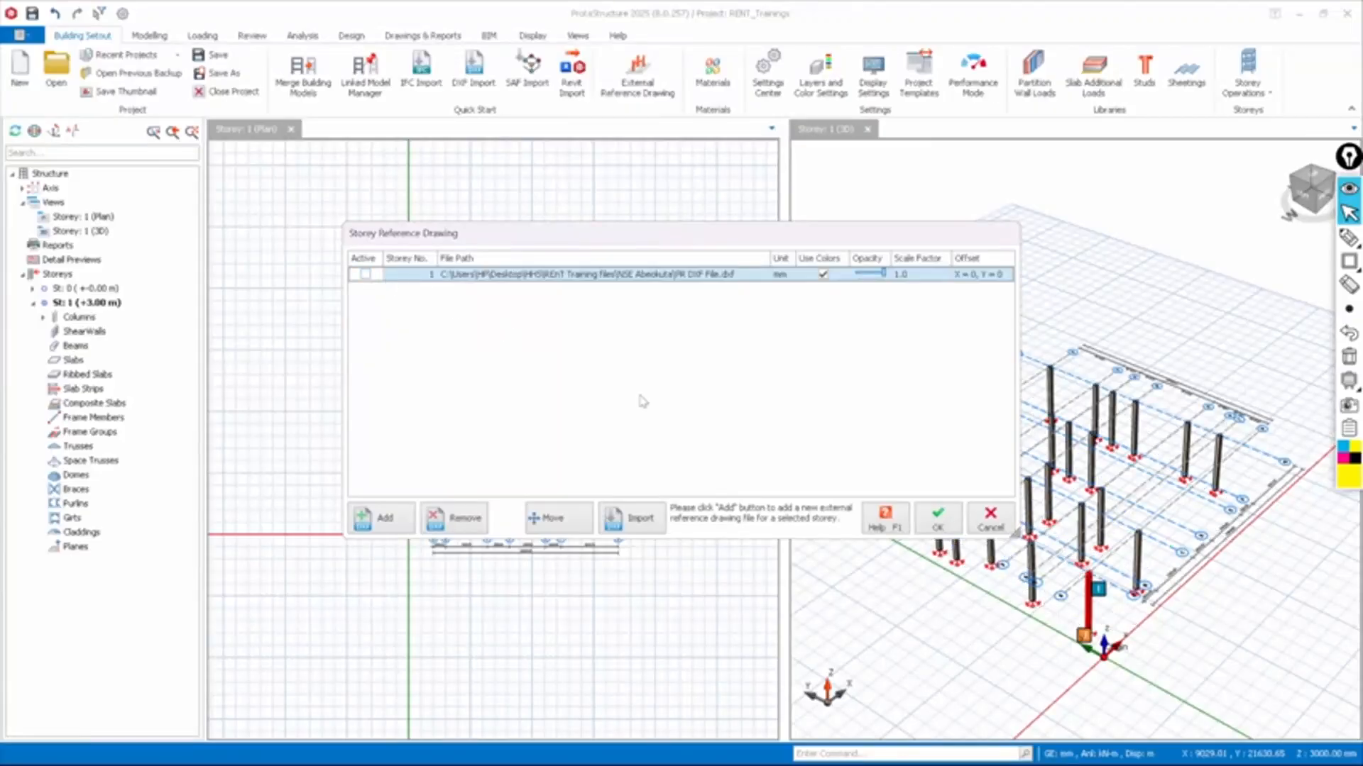
{"action": "left_click", "coordinate": [937, 527]}
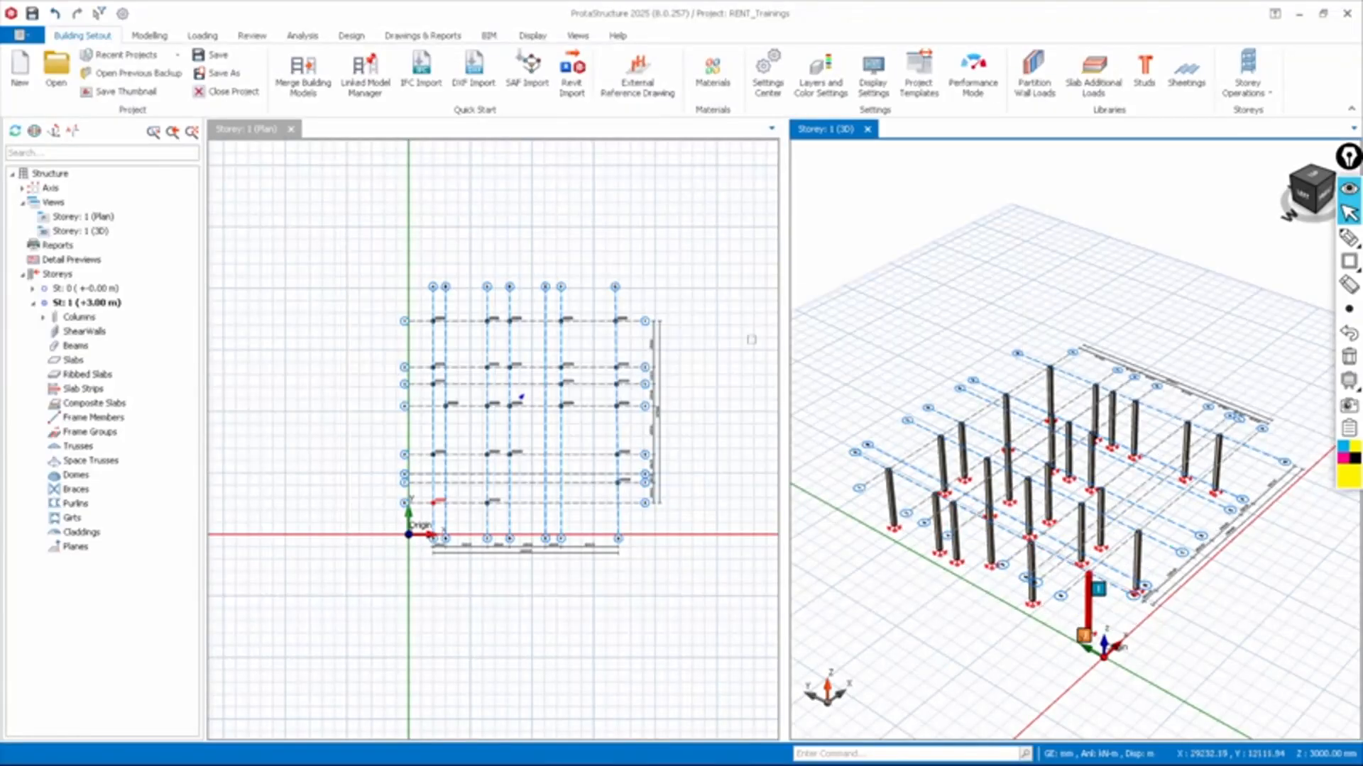
Clear the column selection and examine the column layout against the axes in the plan and from several angles in the 3D view
{"action": "scroll", "coordinate": [563, 375], "scroll_direction": "up", "scroll_amount": 3}
{"action": "scroll", "coordinate": [541, 355], "scroll_direction": "down", "scroll_amount": 3}
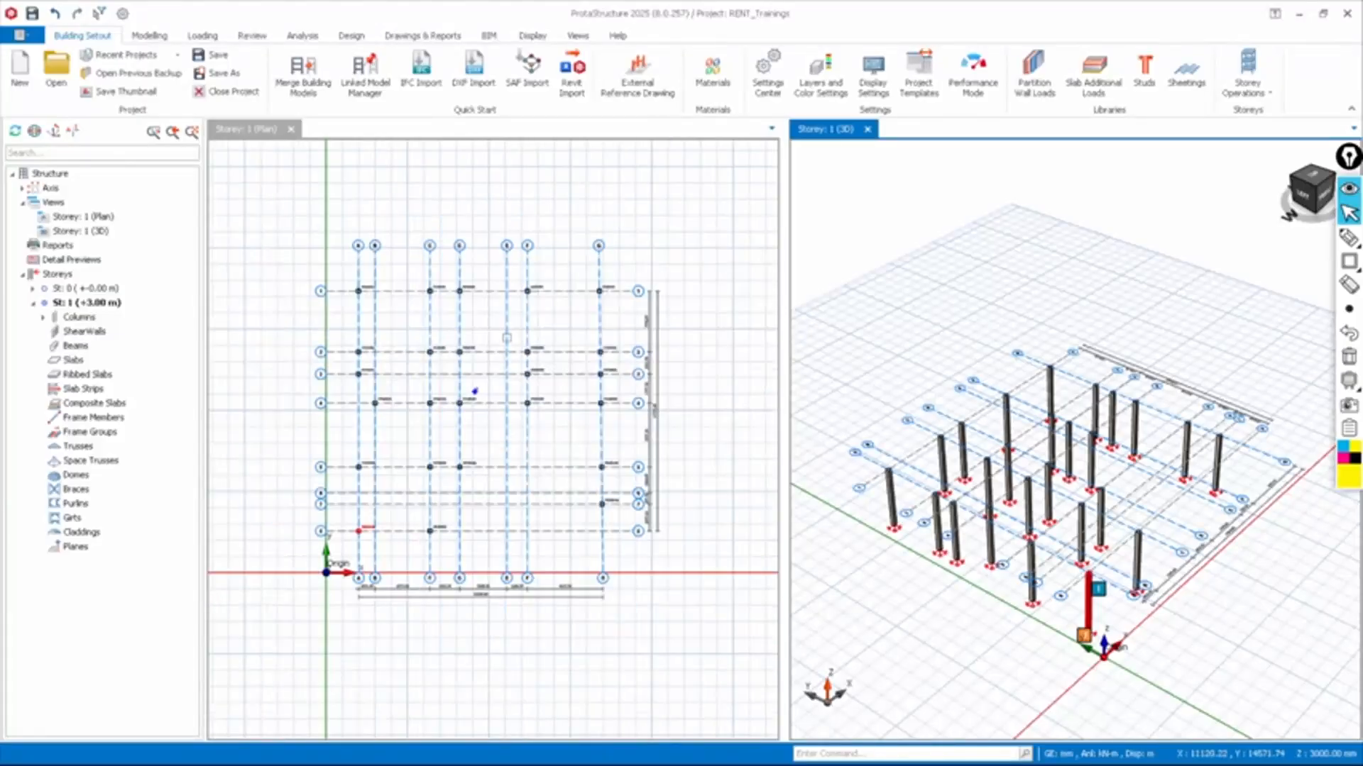
{"action": "scroll", "coordinate": [492, 415], "scroll_direction": "up", "scroll_amount": 3}
{"action": "scroll", "coordinate": [492, 415], "scroll_direction": "up", "scroll_amount": 1}
{"action": "scroll", "coordinate": [492, 415], "scroll_direction": "down", "scroll_amount": 3}
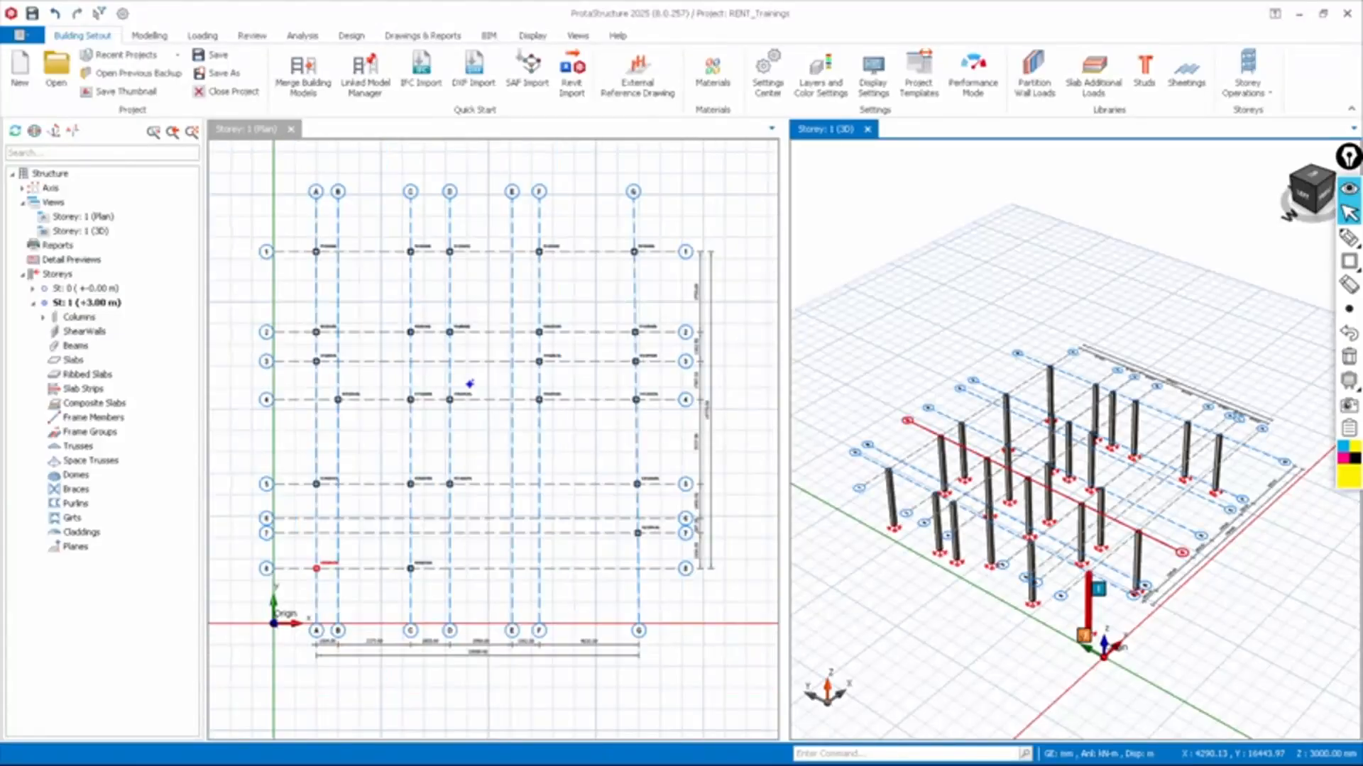
{"action": "middle_click_drag", "start_coordinate": [1136, 433], "coordinate": [1008, 415], "text": "shift"}
{"action": "left_click", "coordinate": [1040, 316]}
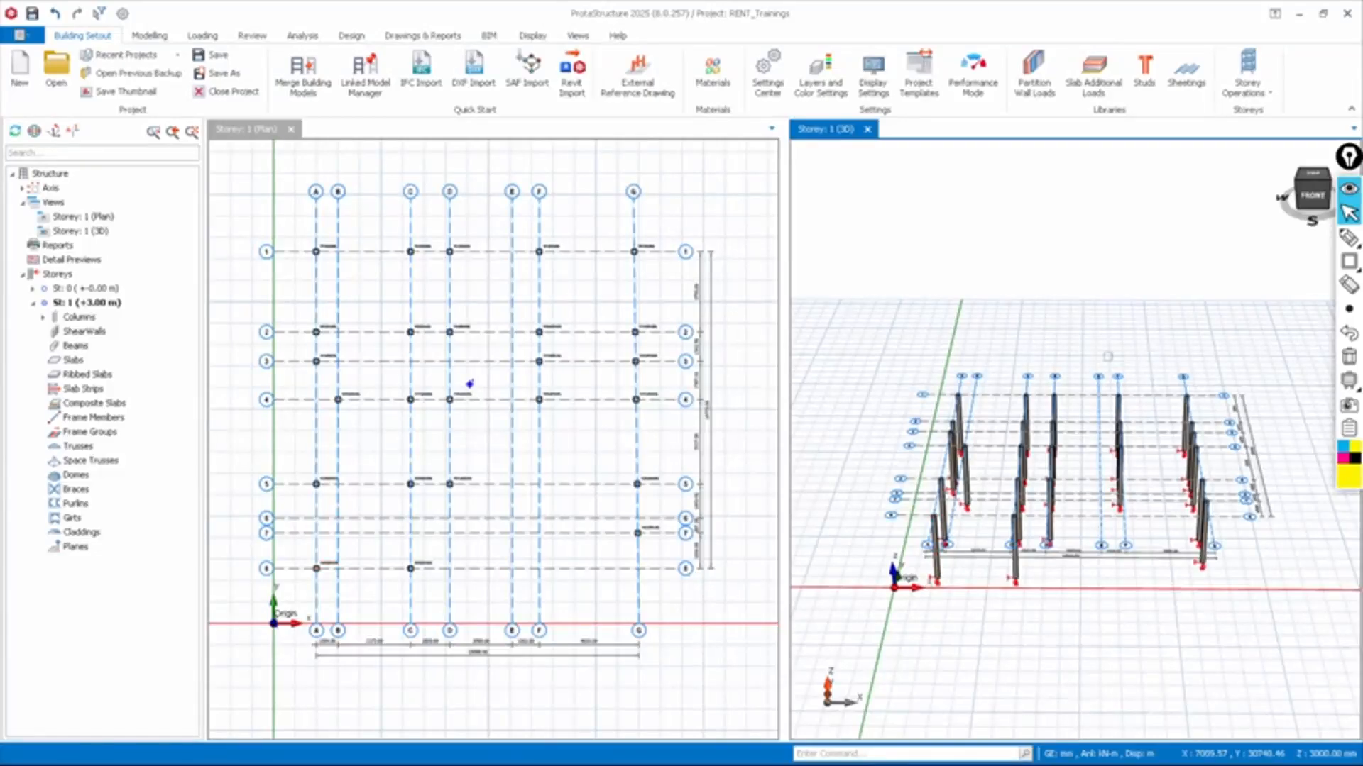
{"action": "middle_click_drag", "start_coordinate": [1041, 316], "coordinate": [1107, 352], "text": "shift"}
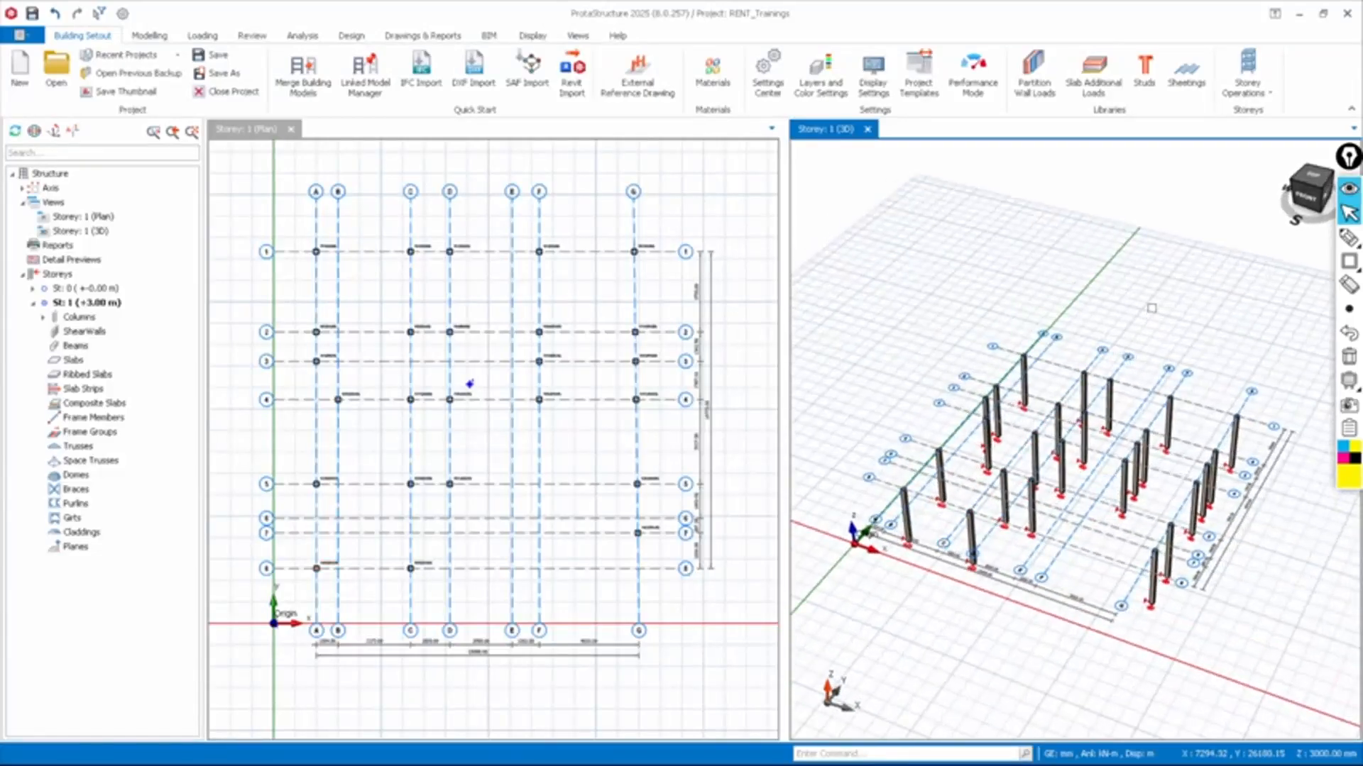